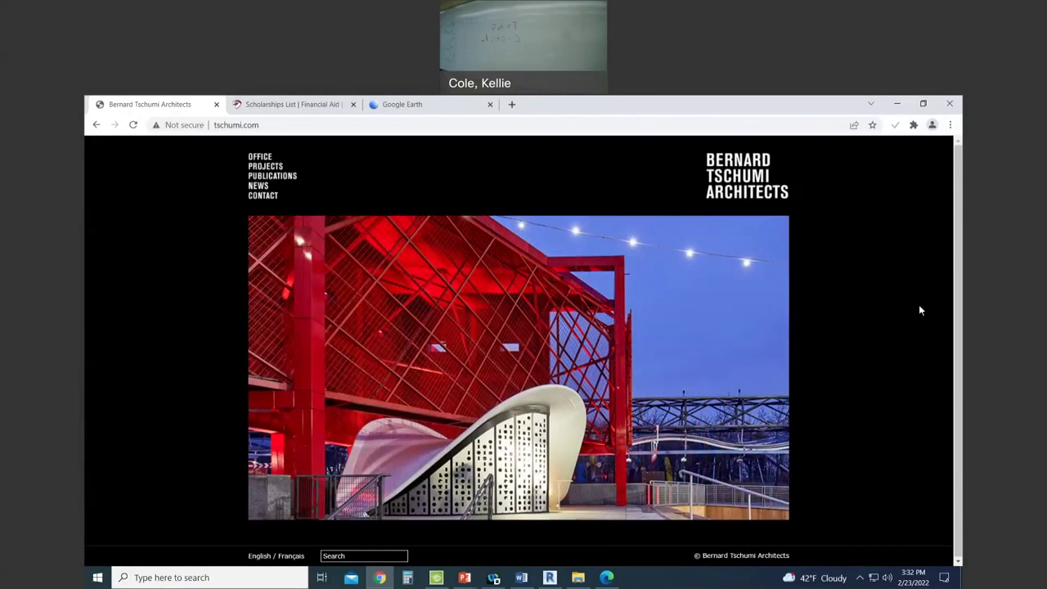
# Switch Chrome to the Google Earth tab showing the 'parc de la villette' search results.
pyautogui.hotkey('ctrl', '3')
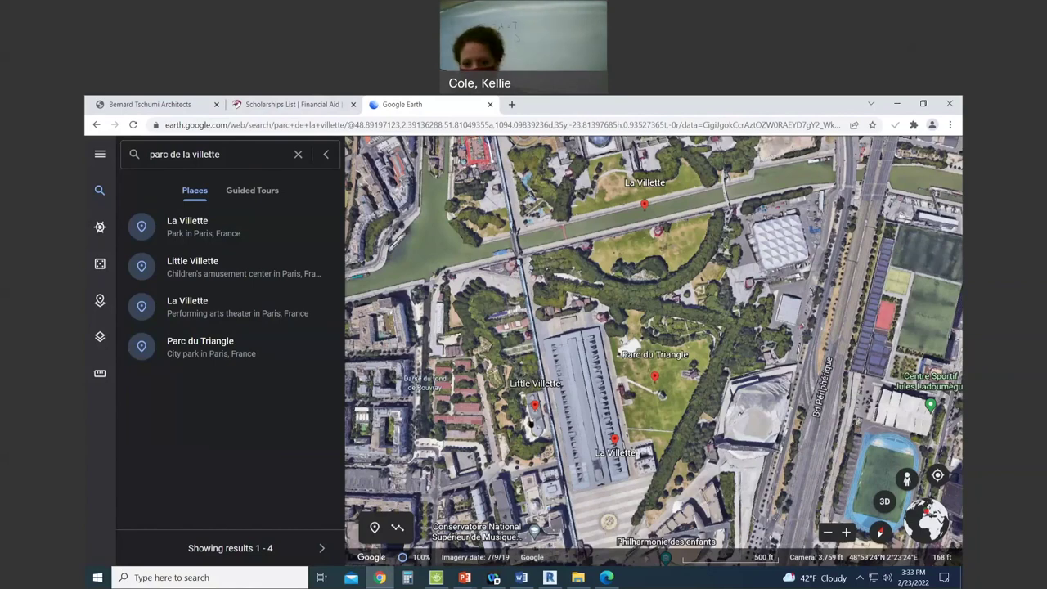
# Zoom out over Paris, then back in on La Villette until its 3D buildings appear.
pyautogui.scroll(-2, 531, 413)
pyautogui.scroll(-3, 530, 417)
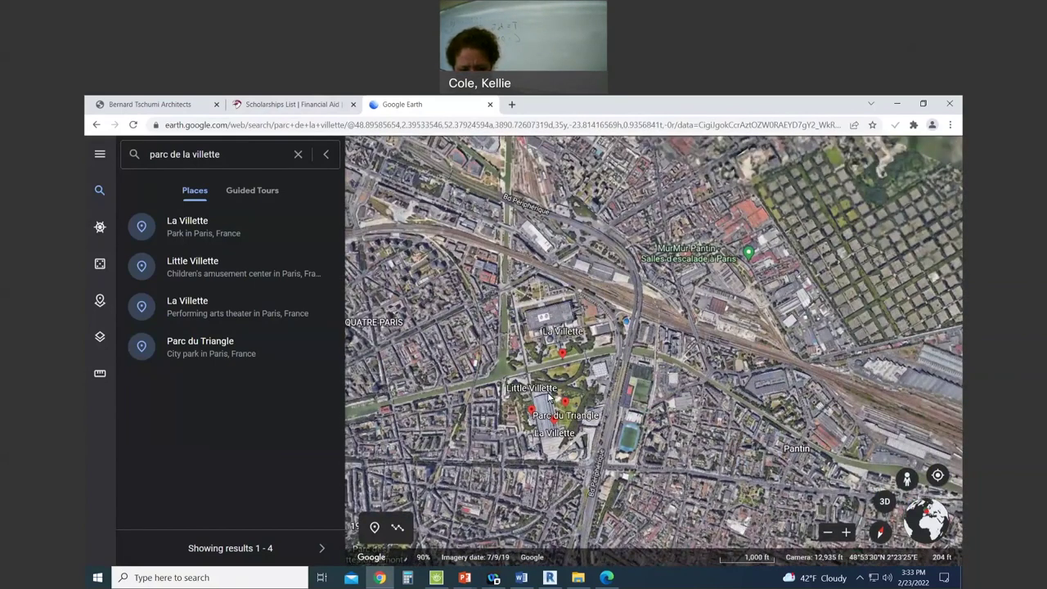
pyautogui.scroll(-5, 548, 397)
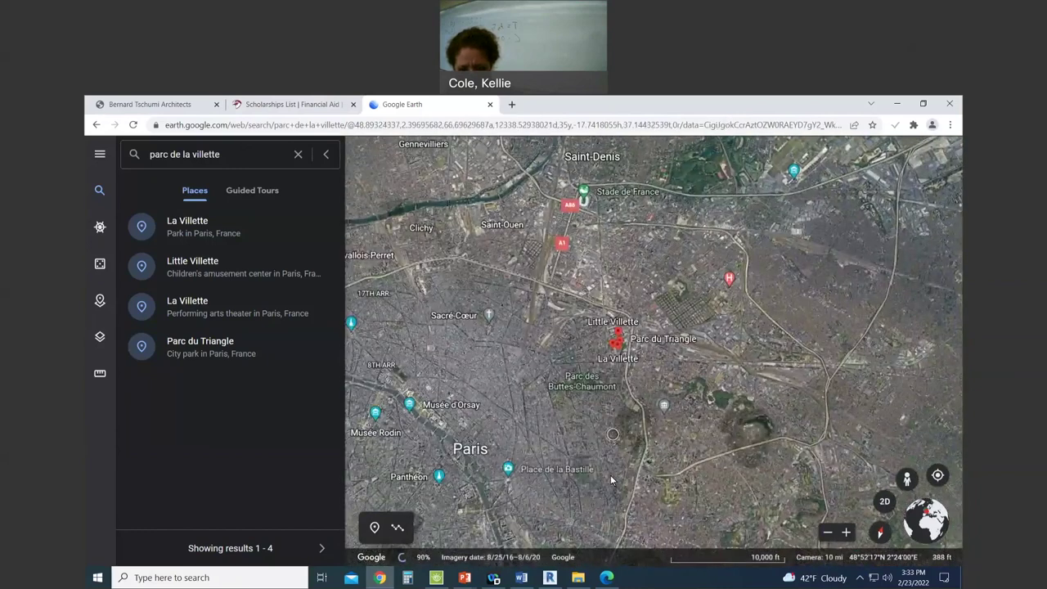
pyautogui.scroll(-3, 612, 479)
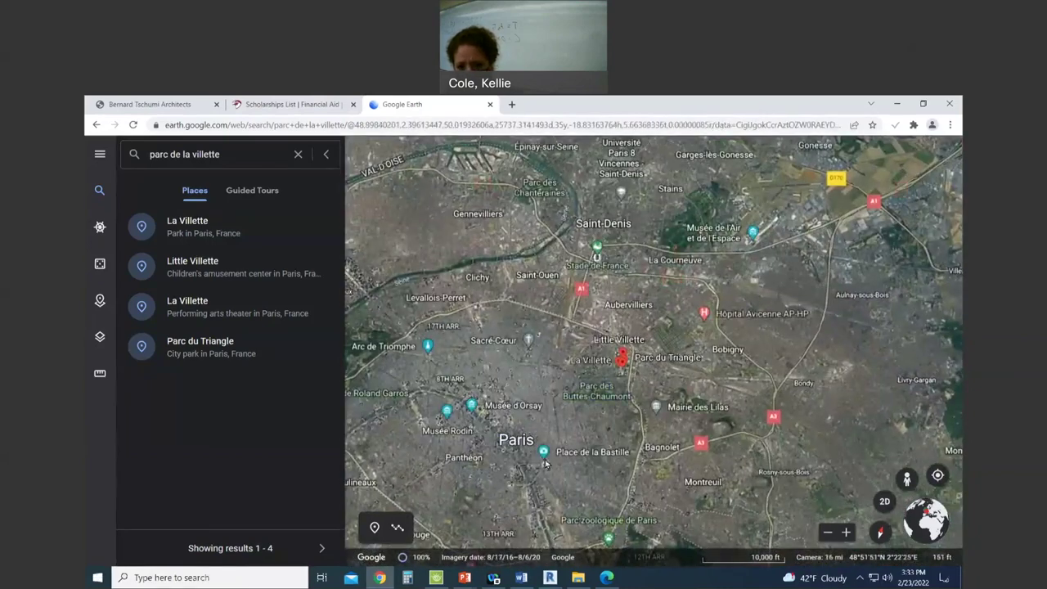
pyautogui.scroll(3, 536, 468)
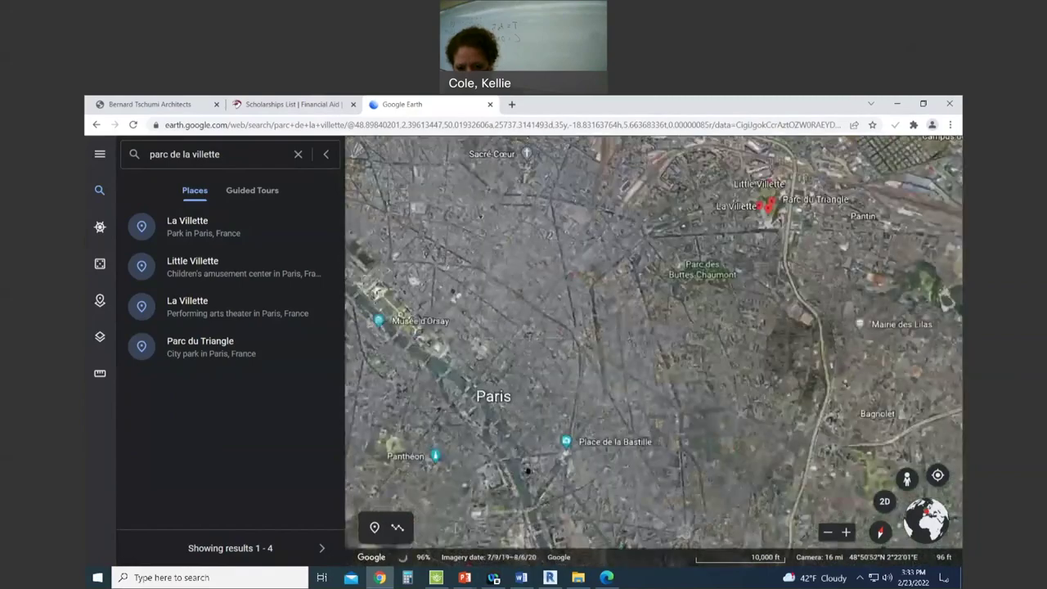
pyautogui.scroll(4, 691, 301)
pyautogui.scroll(5, 691, 300)
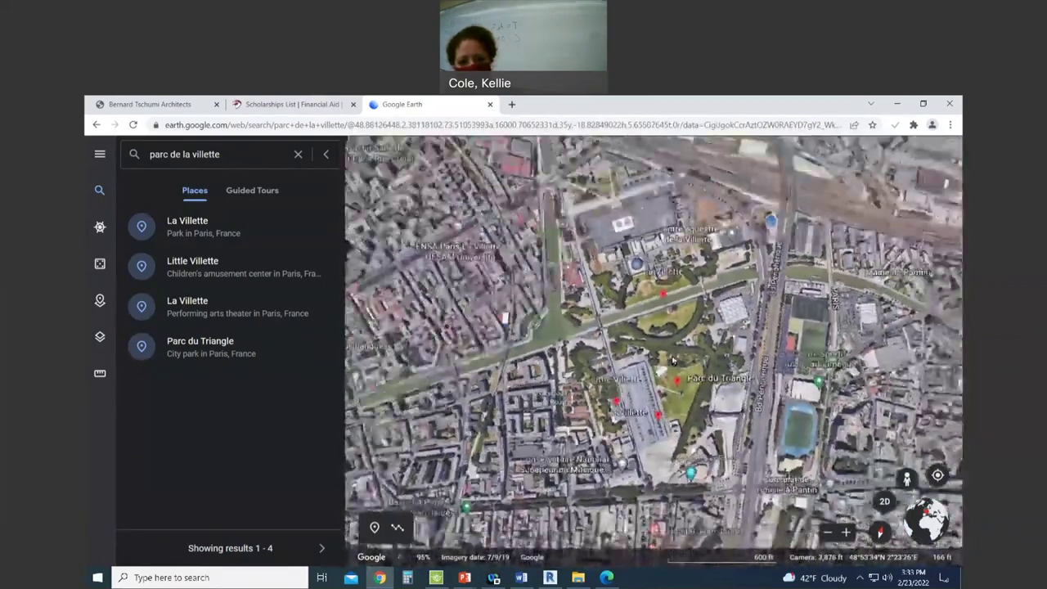
pyautogui.scroll(5, 672, 360)
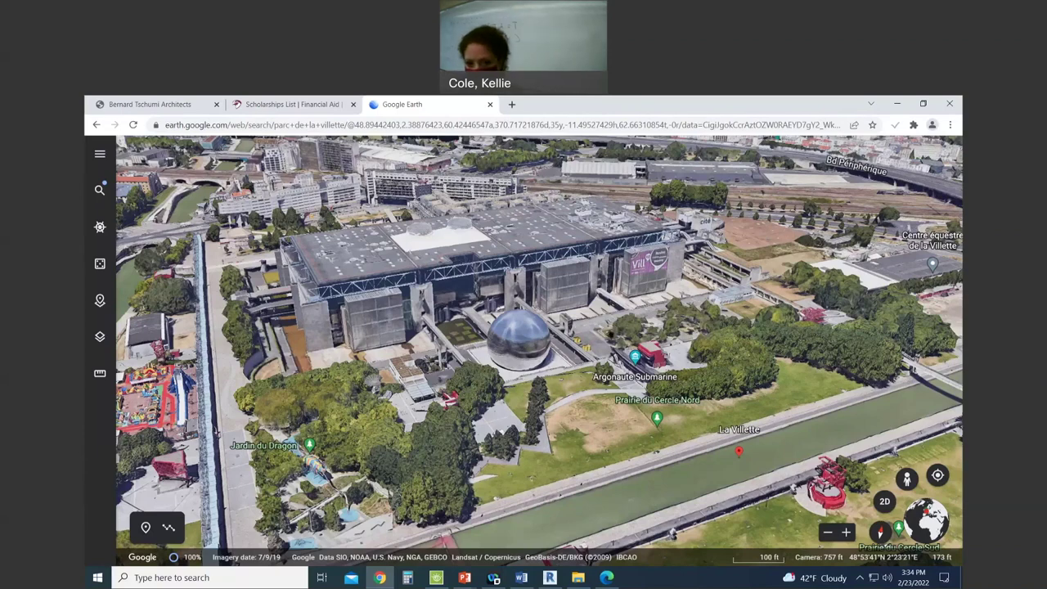
# Pull back to a 3D overview of the park from Centre équestre to Parc du Triangle.
pyautogui.scroll(-1, 600, 295)
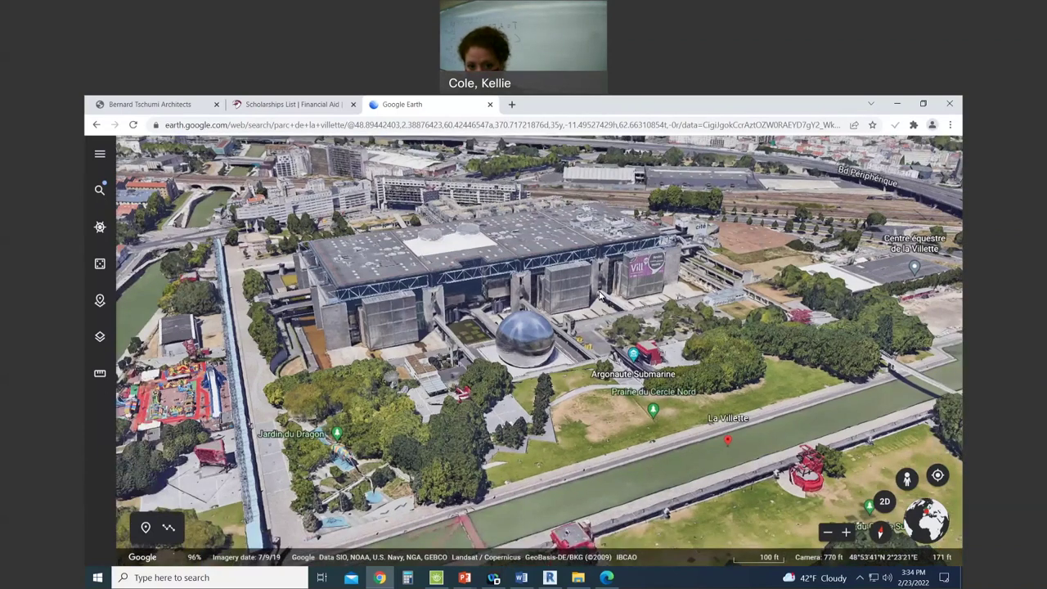
pyautogui.scroll(-3, 599, 294)
pyautogui.scroll(-3, 591, 340)
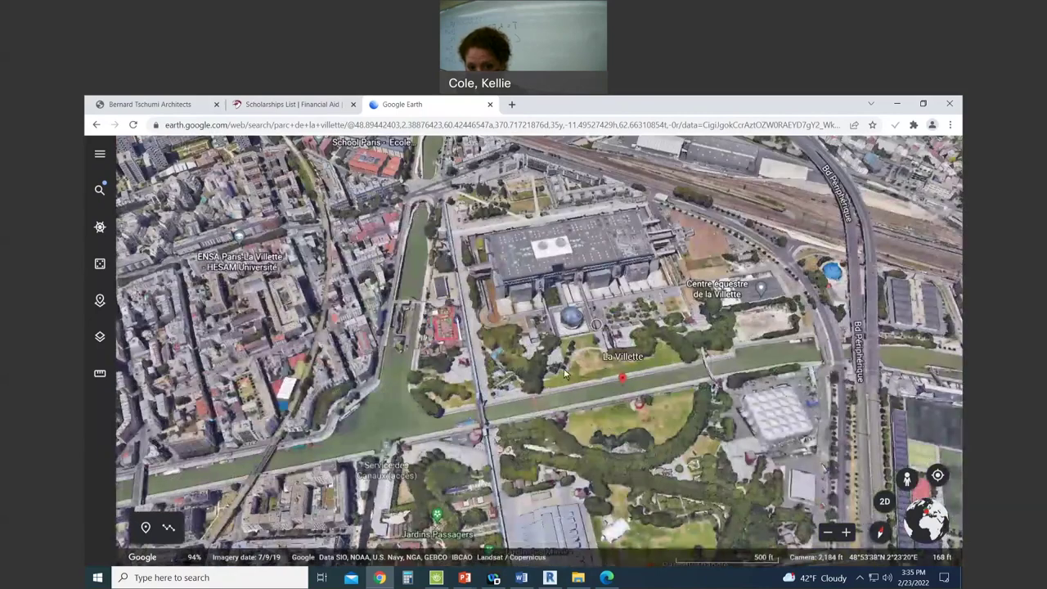
pyautogui.scroll(-3, 564, 373)
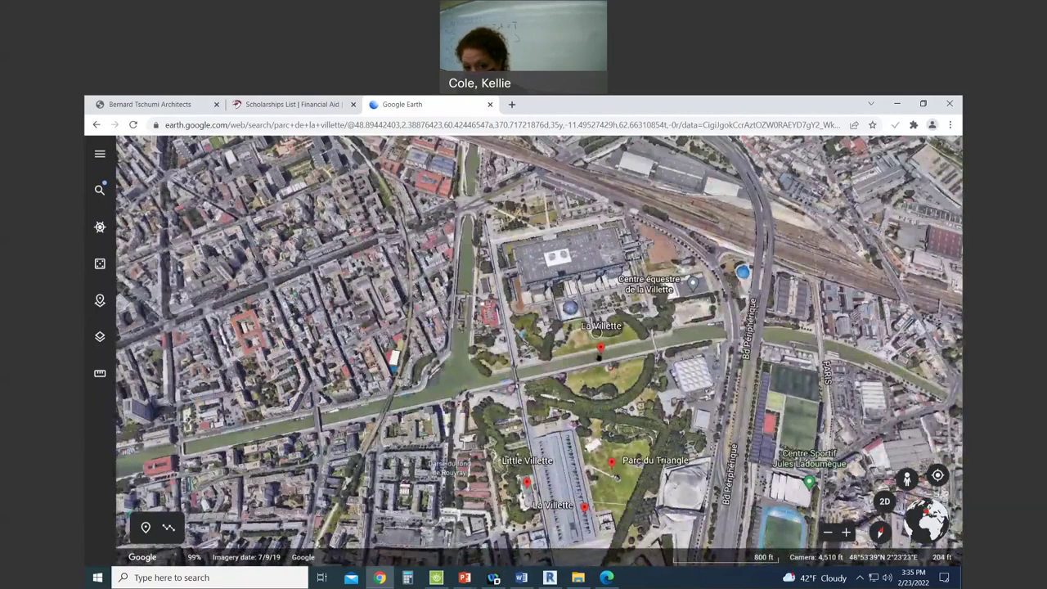
pyautogui.scroll(-3, 598, 357)
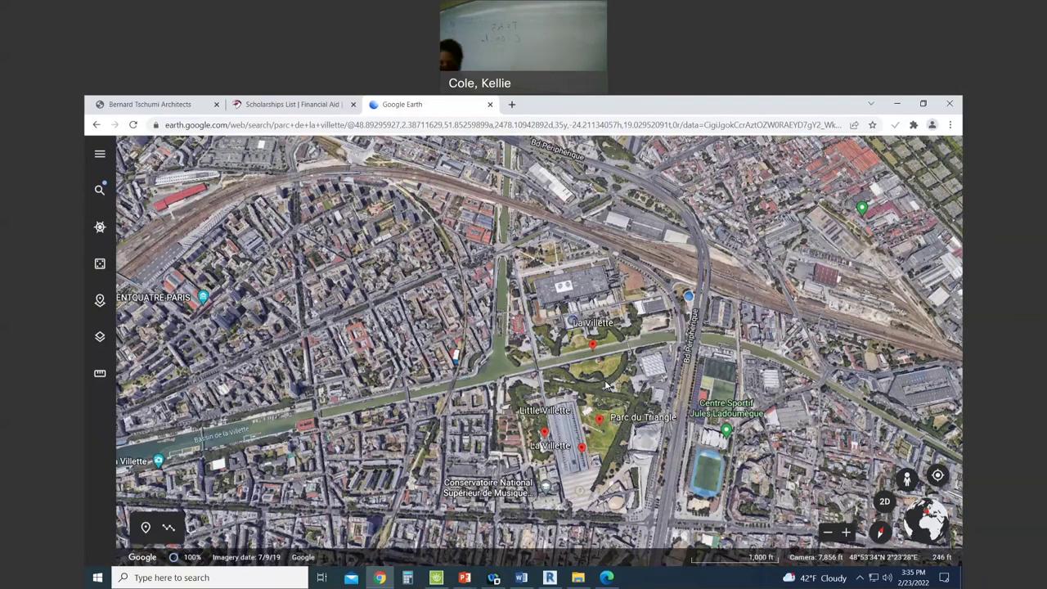
pyautogui.click(897, 104)
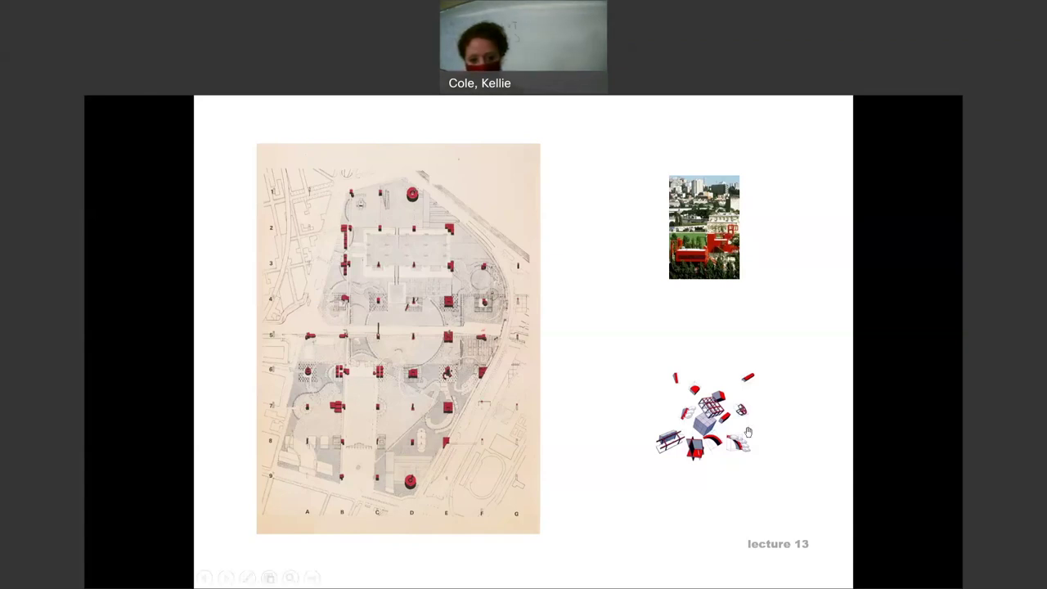
# Scroll the slideshow toward the 'Library Research / Online Research' slide.
pyautogui.keyDown('ctrl'); pyautogui.scroll(2, 747, 432); pyautogui.keyUp('ctrl')
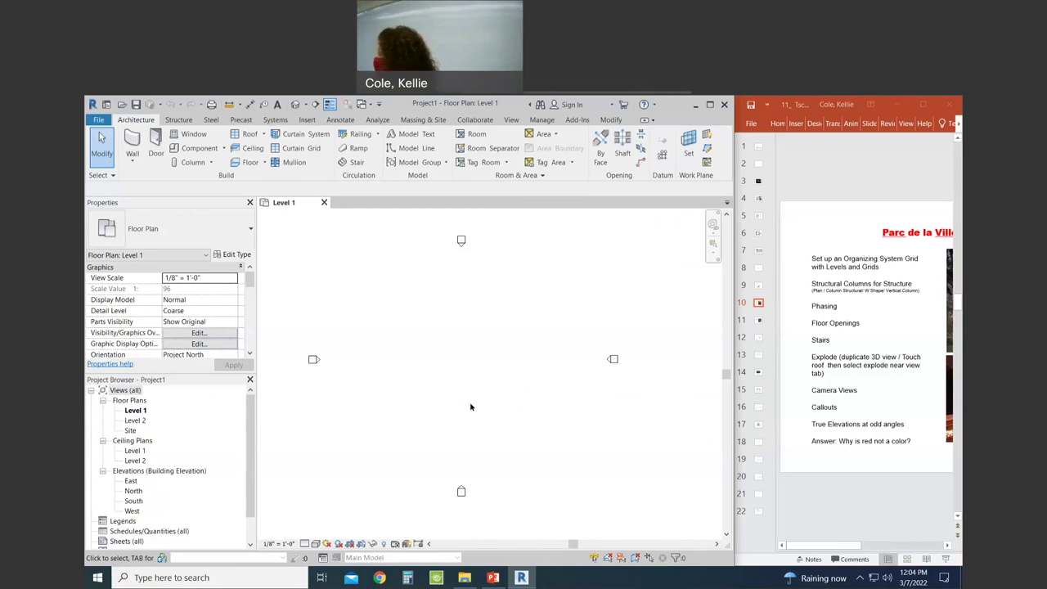
# Draw four vertical grid lines, 1 to 4, with aligned tops using GR.
pyautogui.press('g')
pyautogui.press('r')
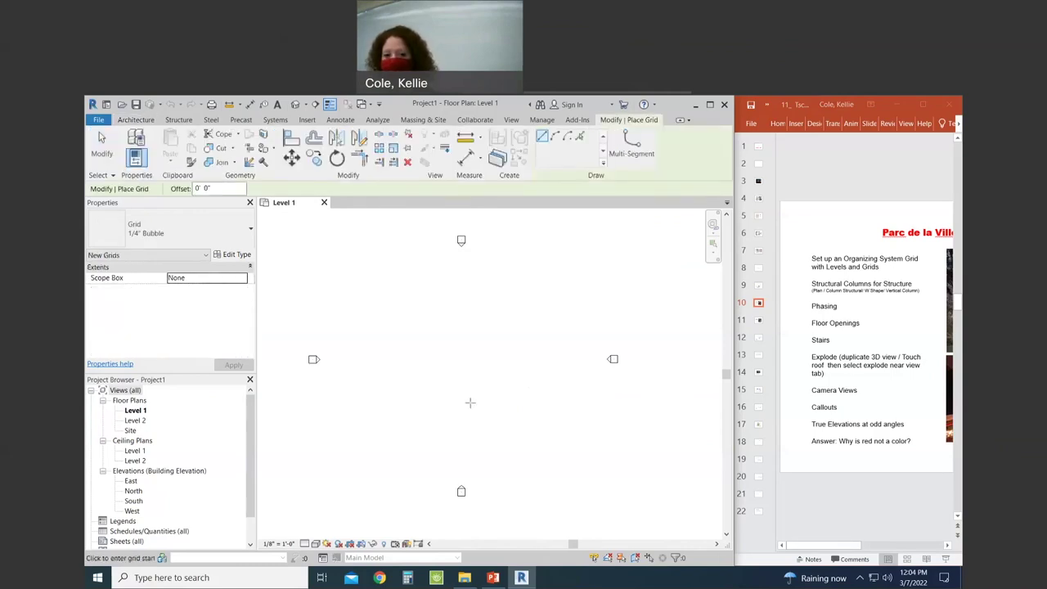
pyautogui.click(372, 431)
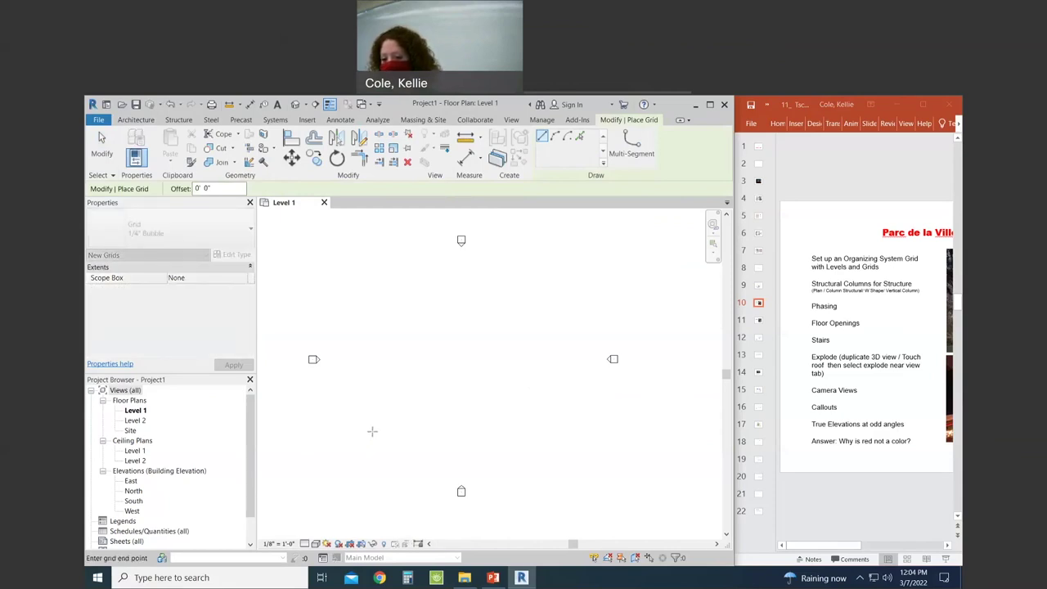
pyautogui.click(372, 298)
pyautogui.scroll(2, 372, 298)
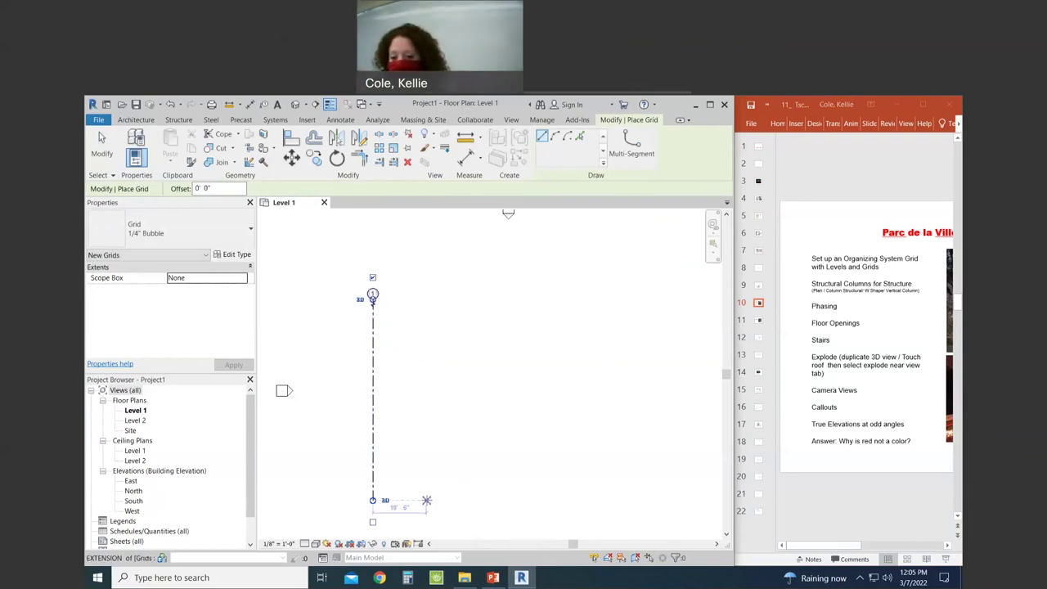
pyautogui.click(426, 500)
pyautogui.click(426, 298)
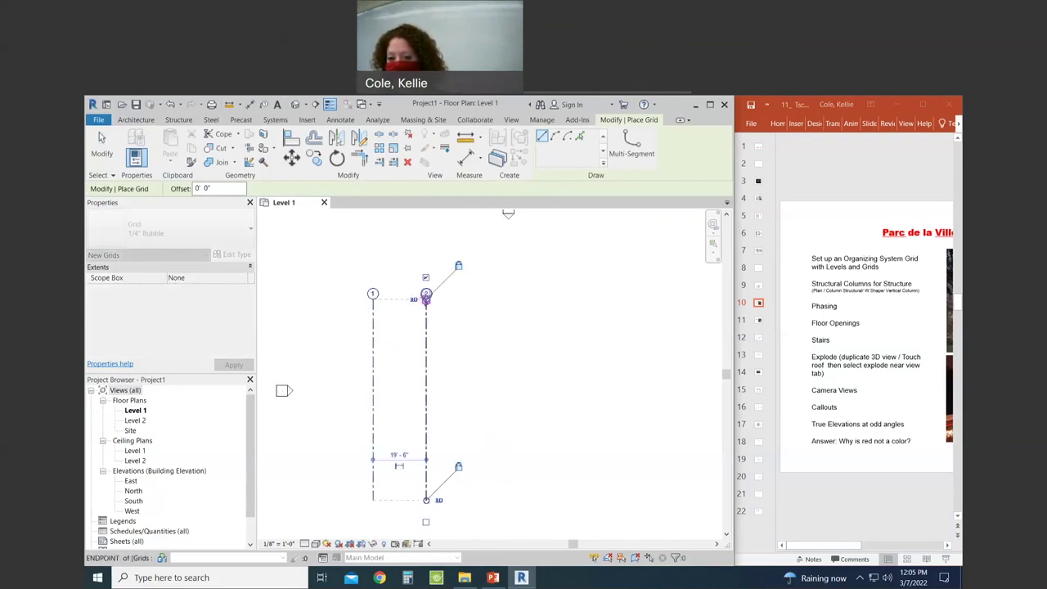
pyautogui.click(479, 498)
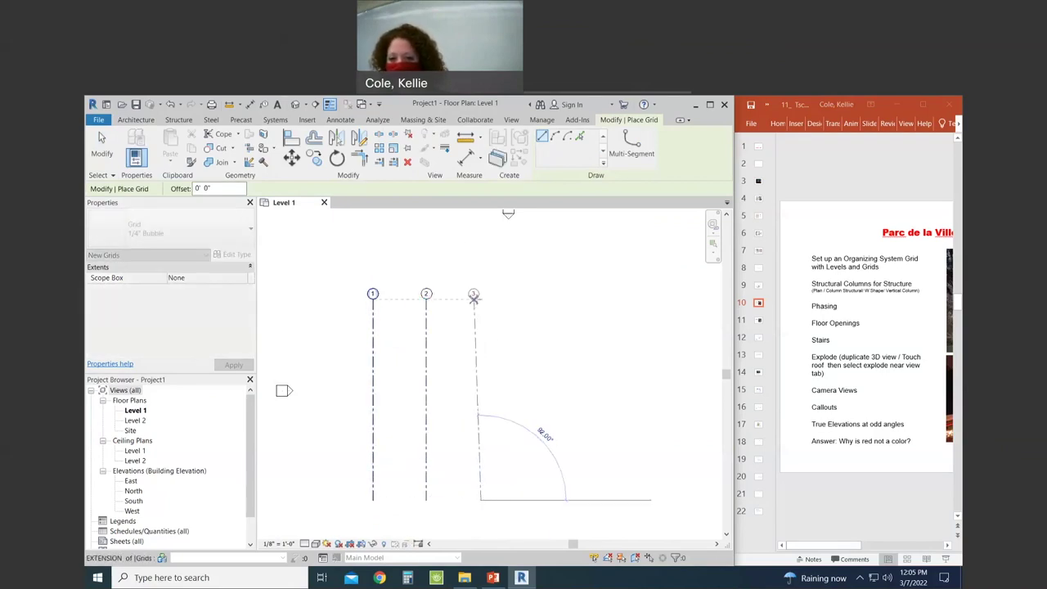
pyautogui.click(480, 297)
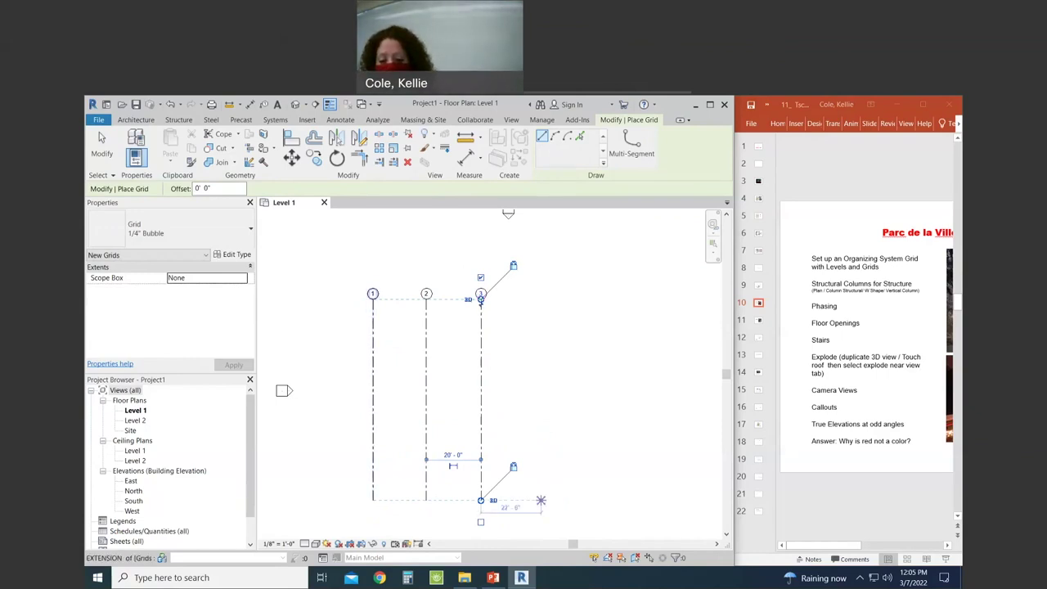
pyautogui.click(541, 499)
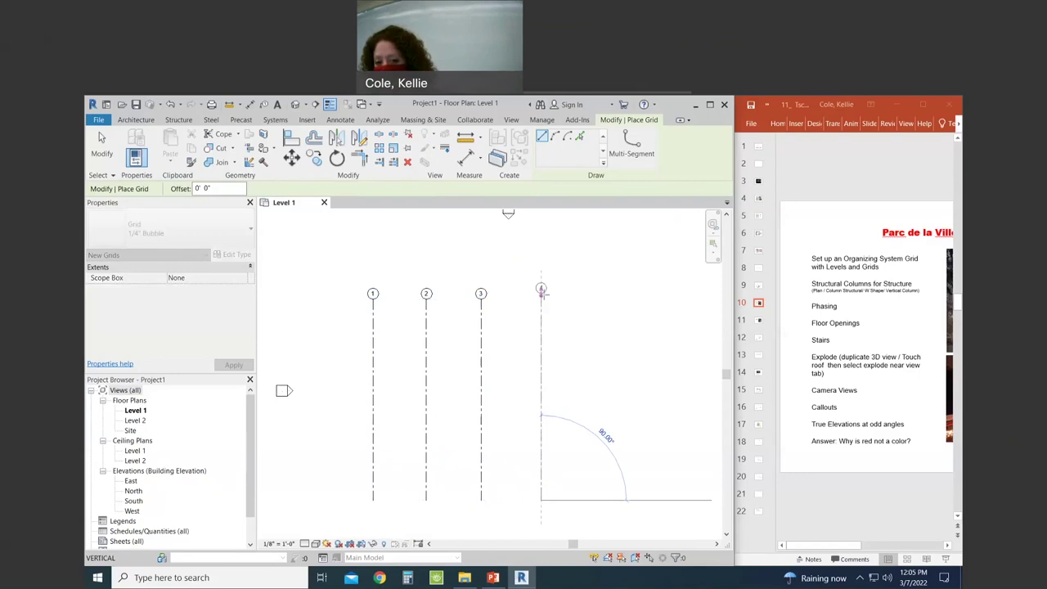
pyautogui.click(541, 291)
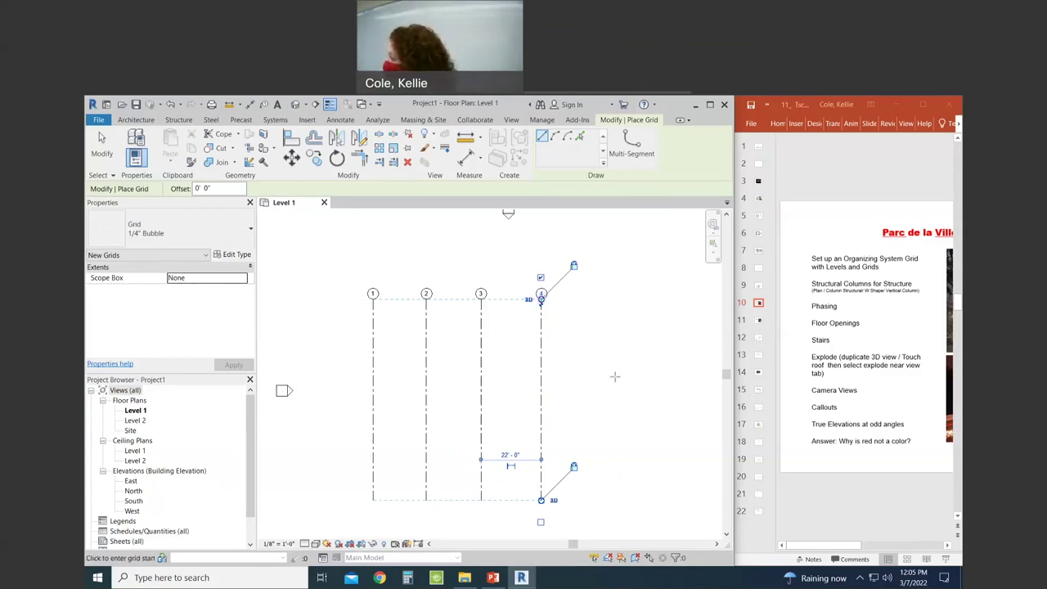
# Draw four horizontal grid lines, 5 to 8, crossing grids 1–4.
pyautogui.click(330, 331)
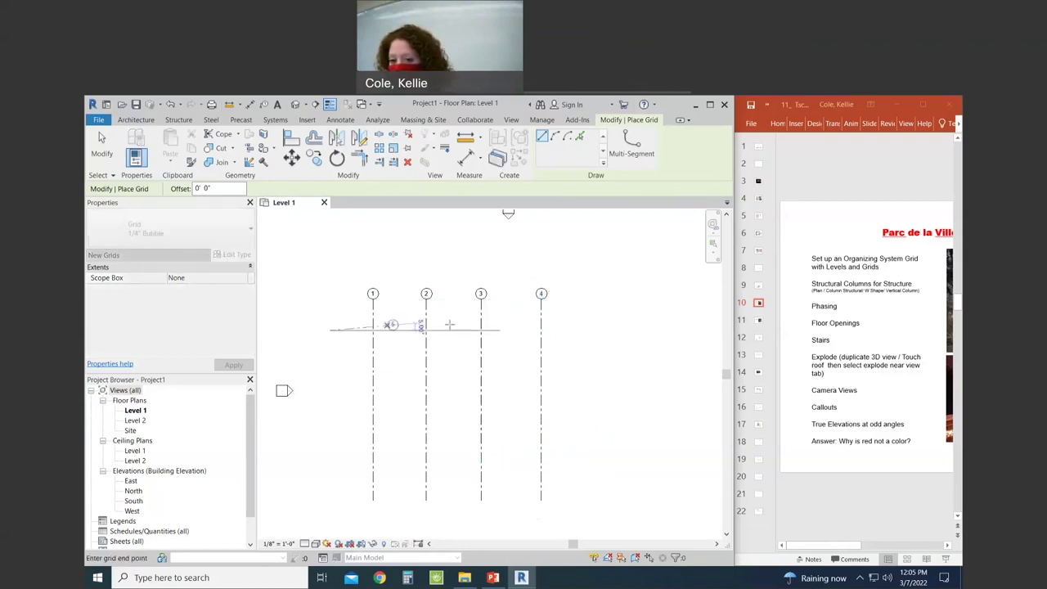
pyautogui.click(594, 330)
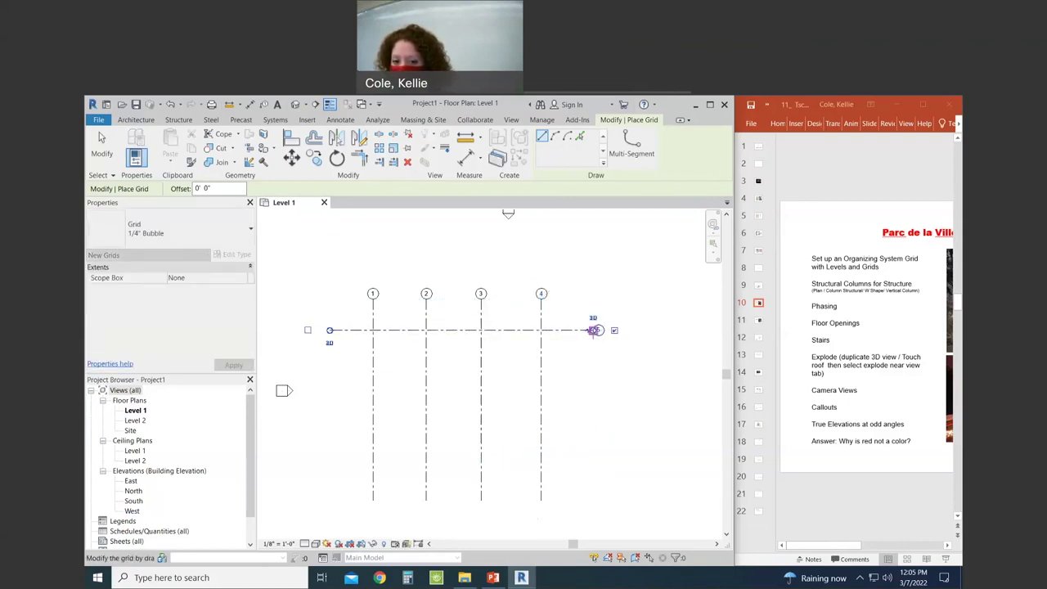
pyautogui.click(330, 381)
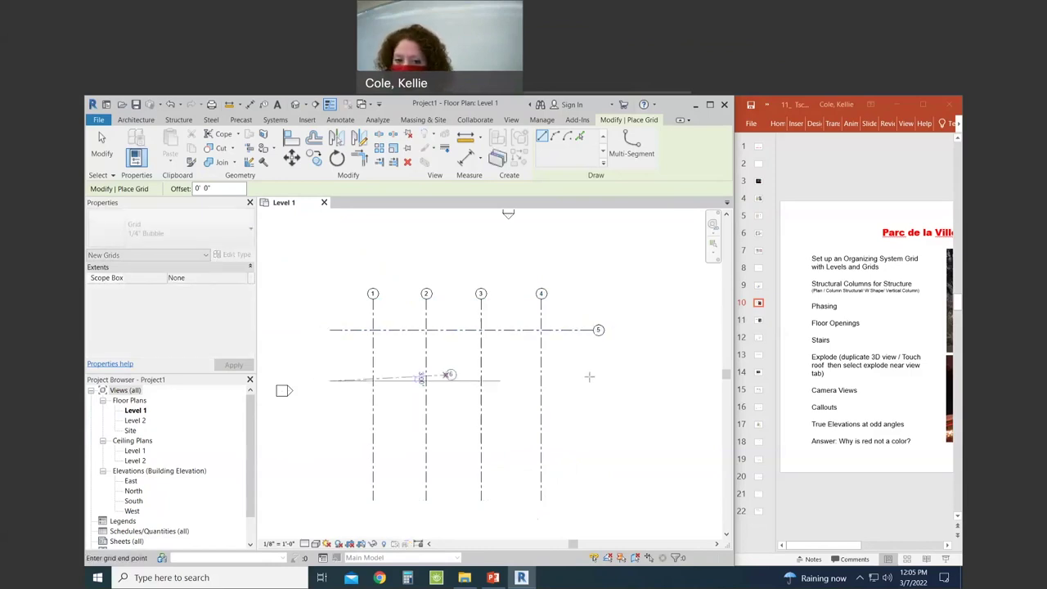
pyautogui.click(594, 381)
pyautogui.click(330, 430)
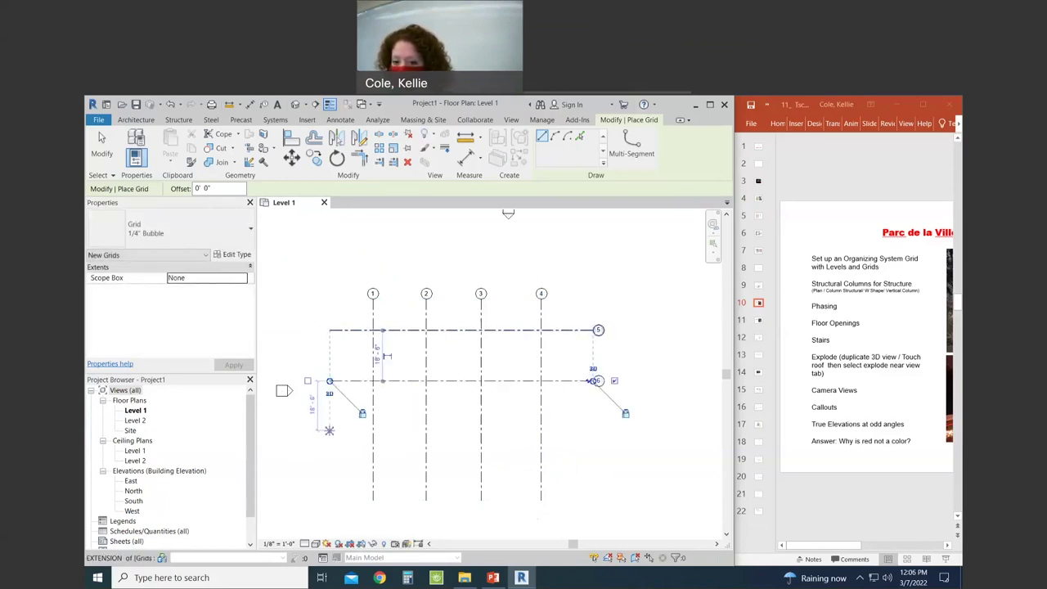
pyautogui.click(593, 430)
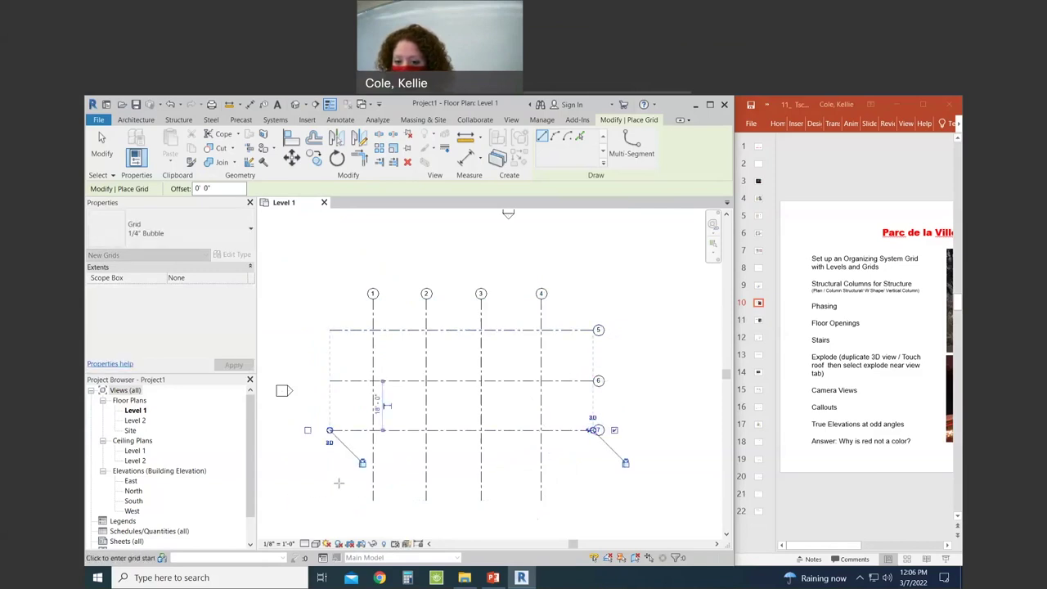
pyautogui.click(329, 479)
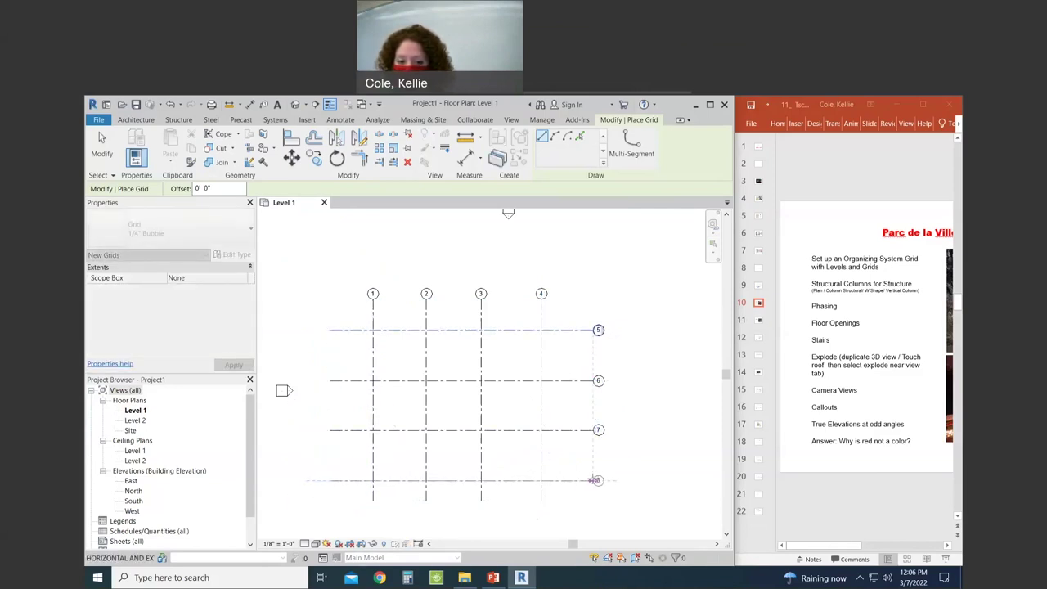
pyautogui.click(592, 480)
pyautogui.press('Escape')
pyautogui.press('Escape')
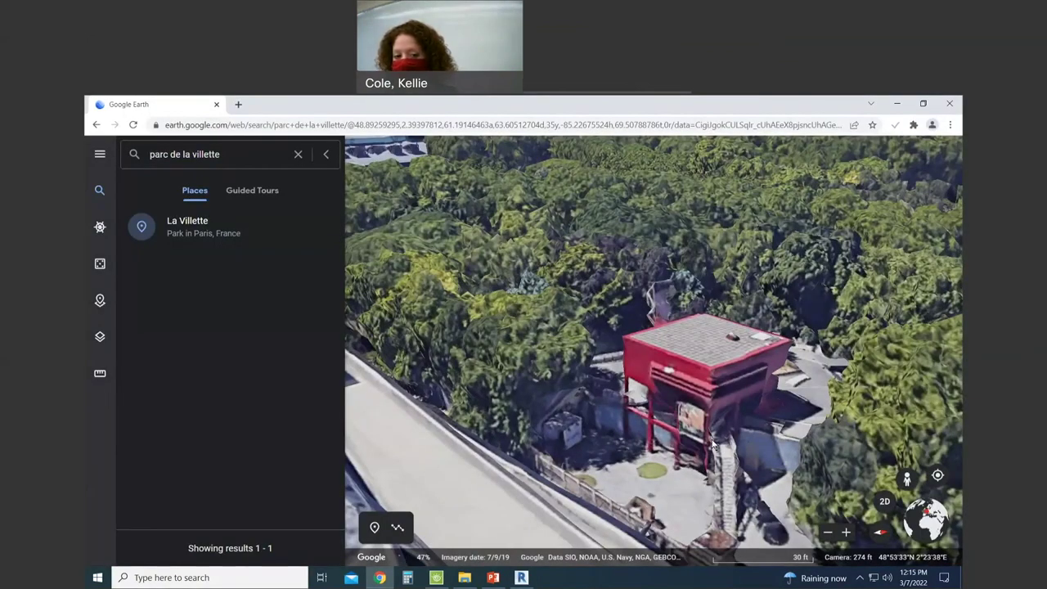
# View the red folly in Google Earth, then minimize Chrome to return to Revit.
pyautogui.scroll(1, 687, 445)
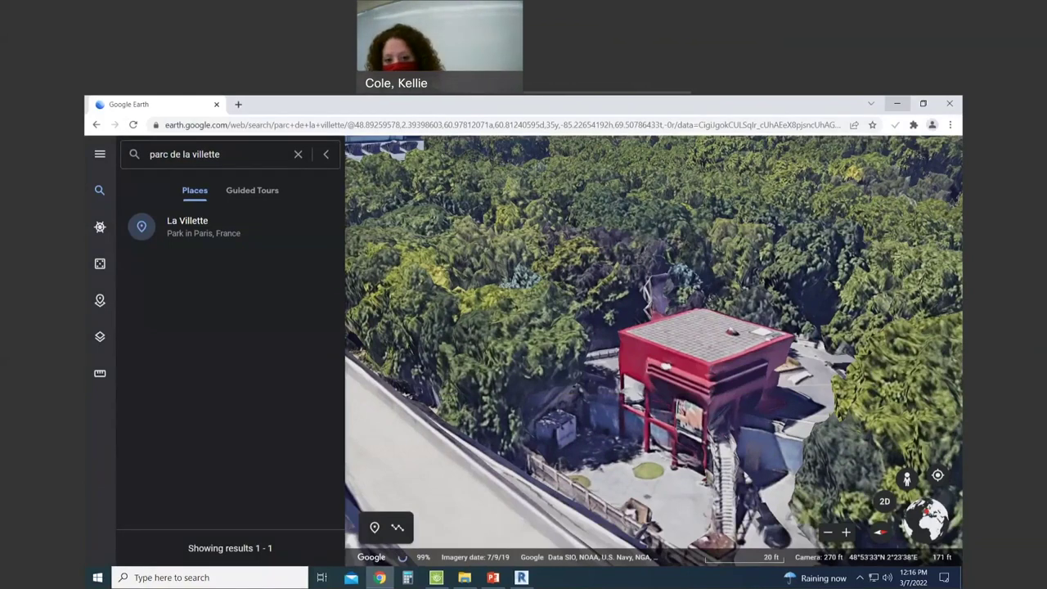
pyautogui.click(896, 103)
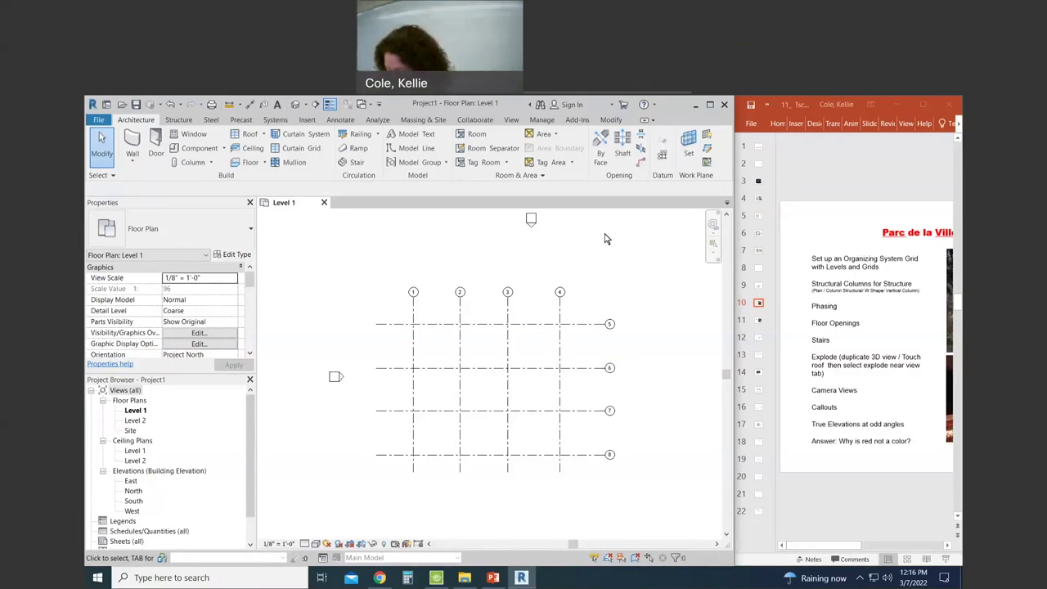
# Place an aligned dimension from grid 1 to grid 4.
pyautogui.moveTo(603, 257); pyautogui.dragTo(598, 259, button='middle')
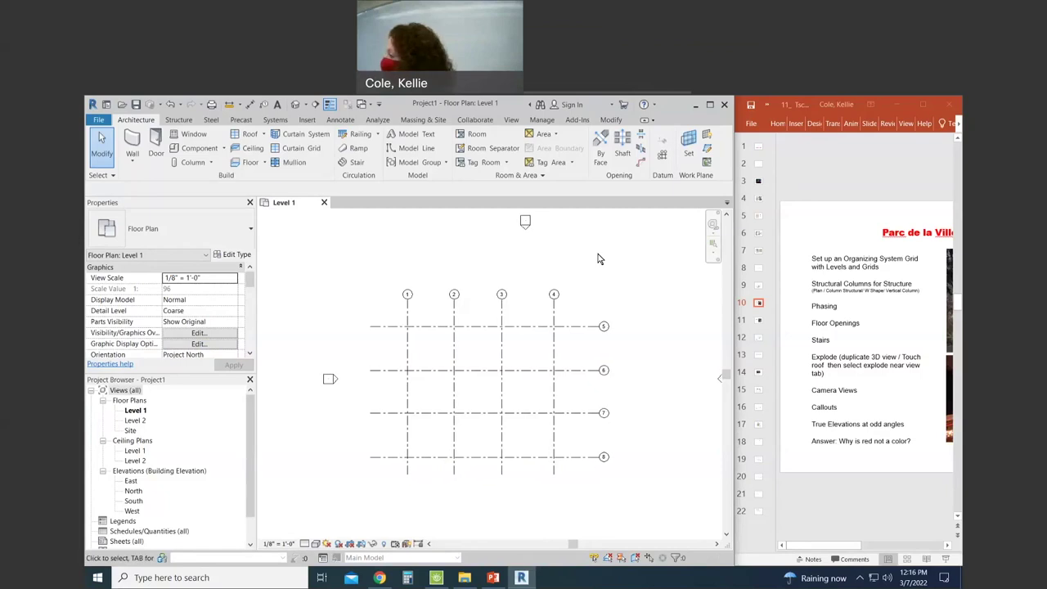
pyautogui.press('d')
pyautogui.press('i')
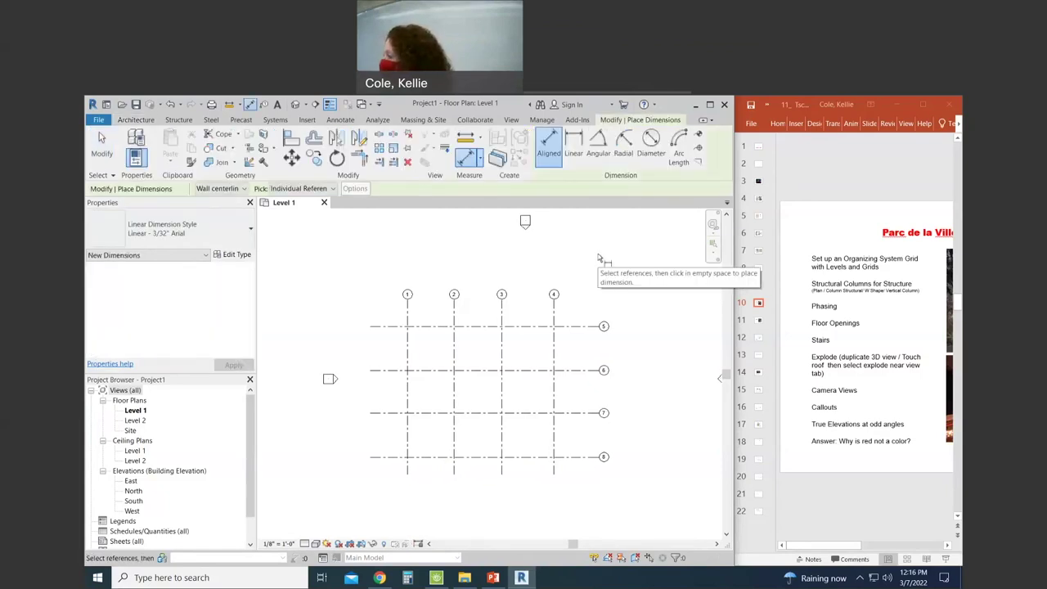
pyautogui.click(409, 316)
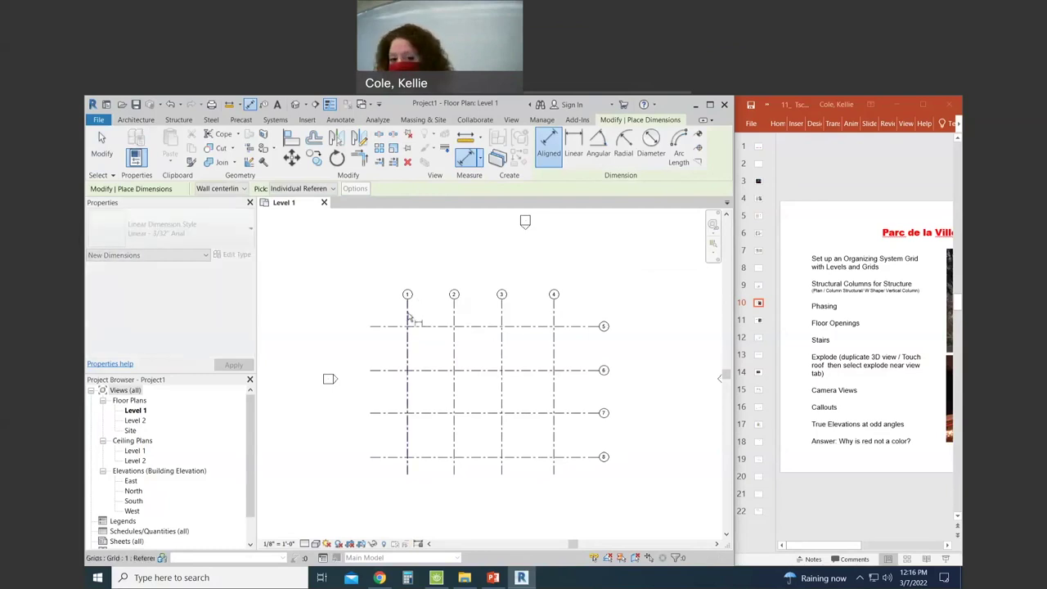
pyautogui.click(555, 317)
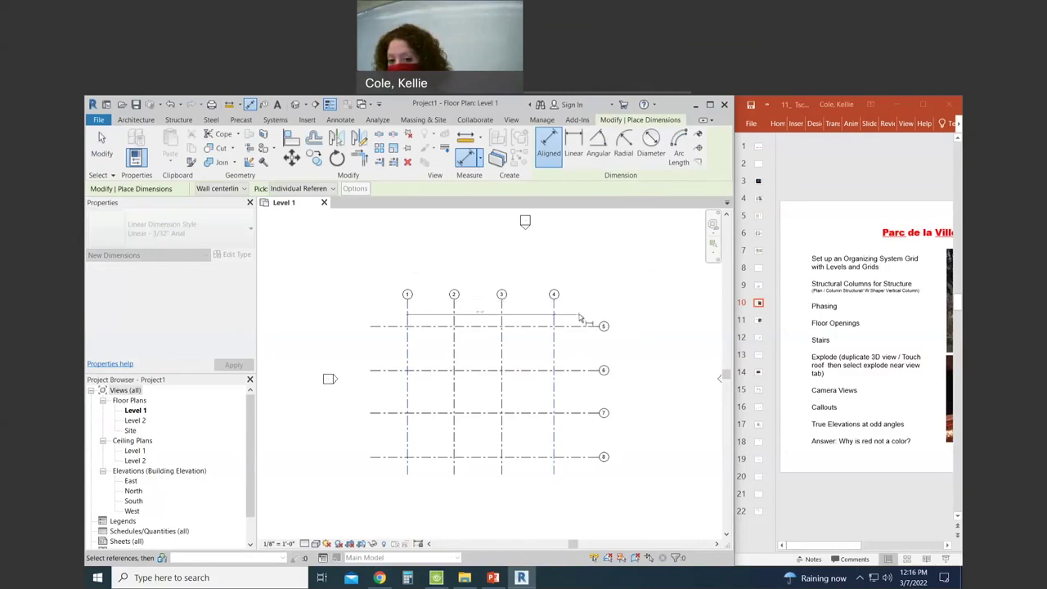
pyautogui.click(473, 308)
pyautogui.scroll(3, 472, 308)
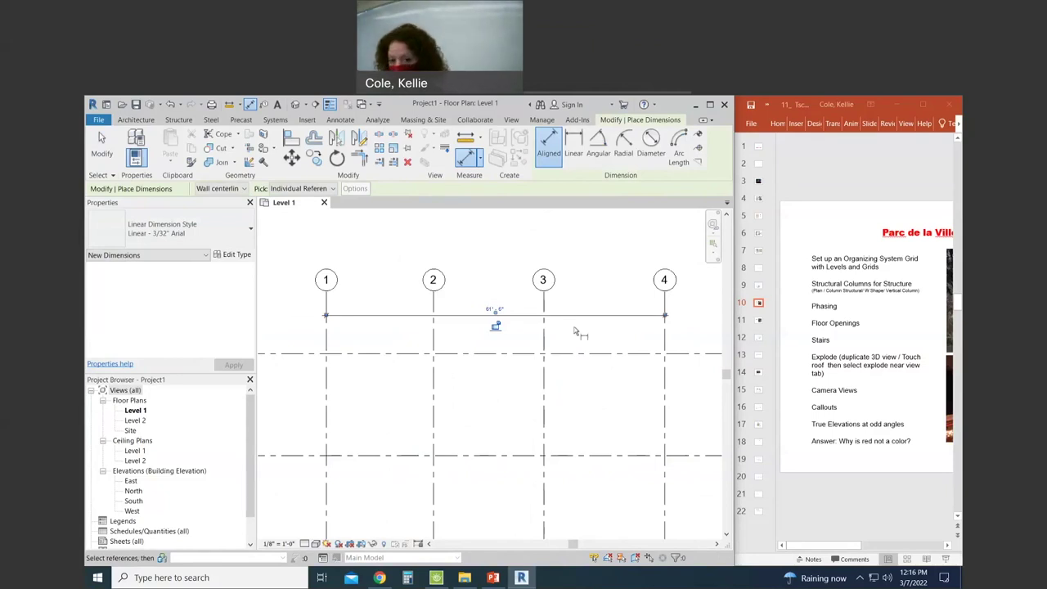
pyautogui.press('Escape')
pyautogui.press('Escape')
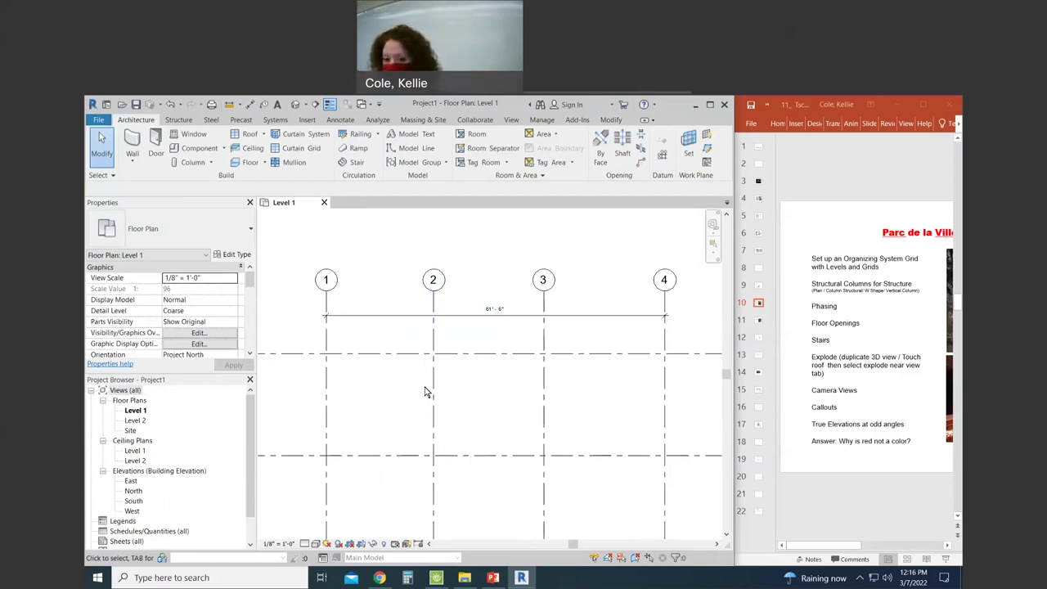
# Move grids 2 and 3 closer, and set grid 4 at 36' from grid 1.
pyautogui.moveTo(433, 391); pyautogui.dragTo(379, 387)
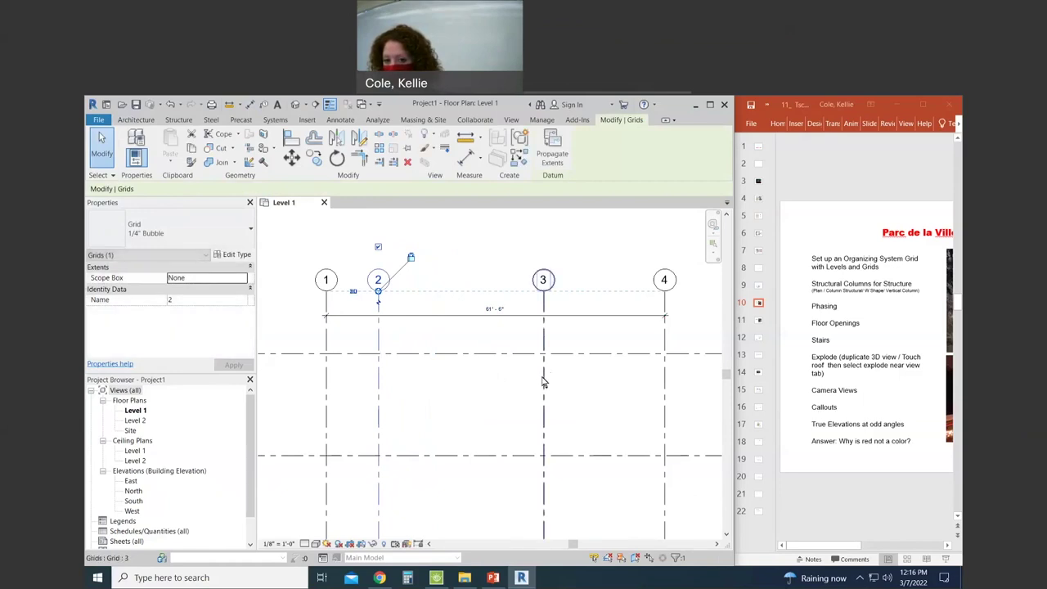
pyautogui.click(543, 379)
pyautogui.moveTo(512, 378); pyautogui.dragTo(446, 375)
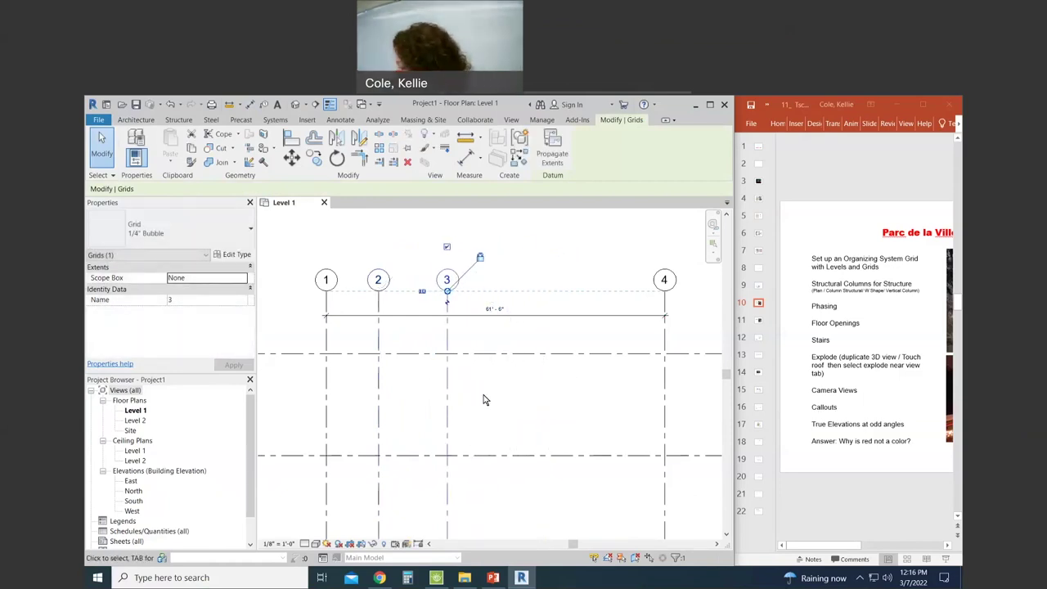
pyautogui.click(483, 399)
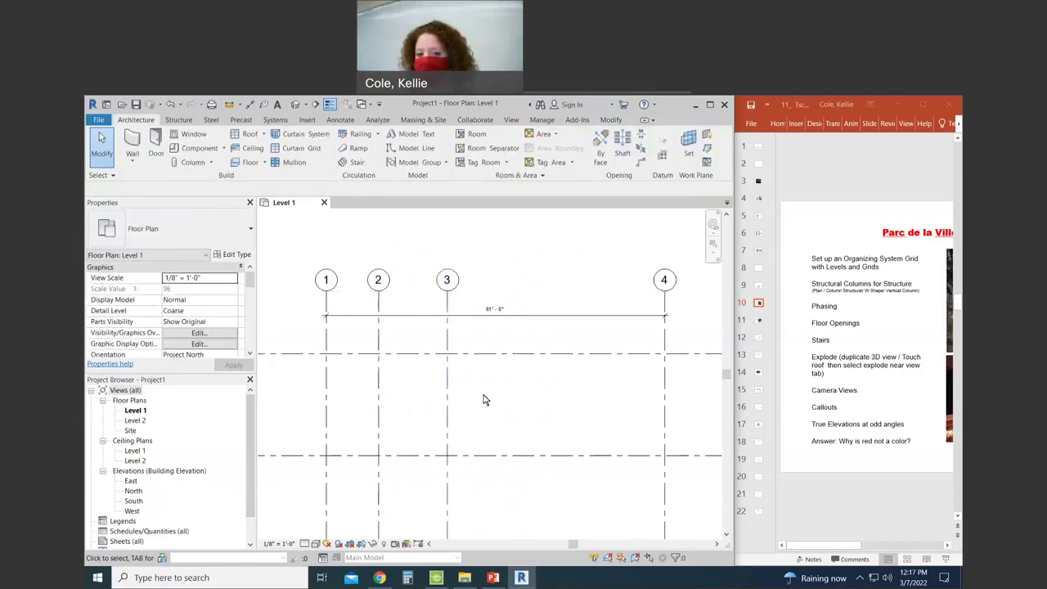
pyautogui.click(665, 415)
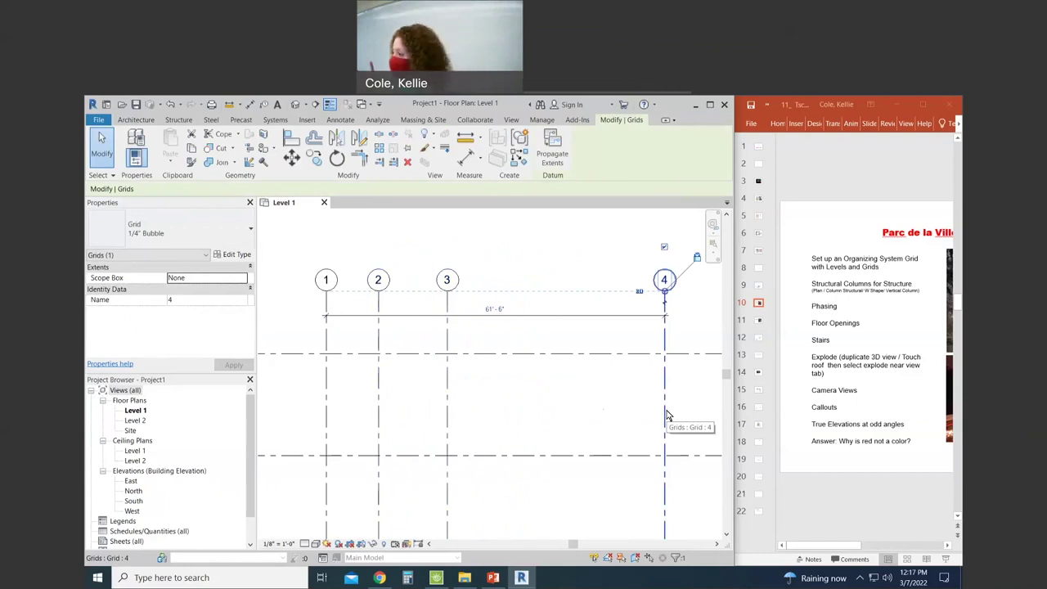
pyautogui.click(494, 308)
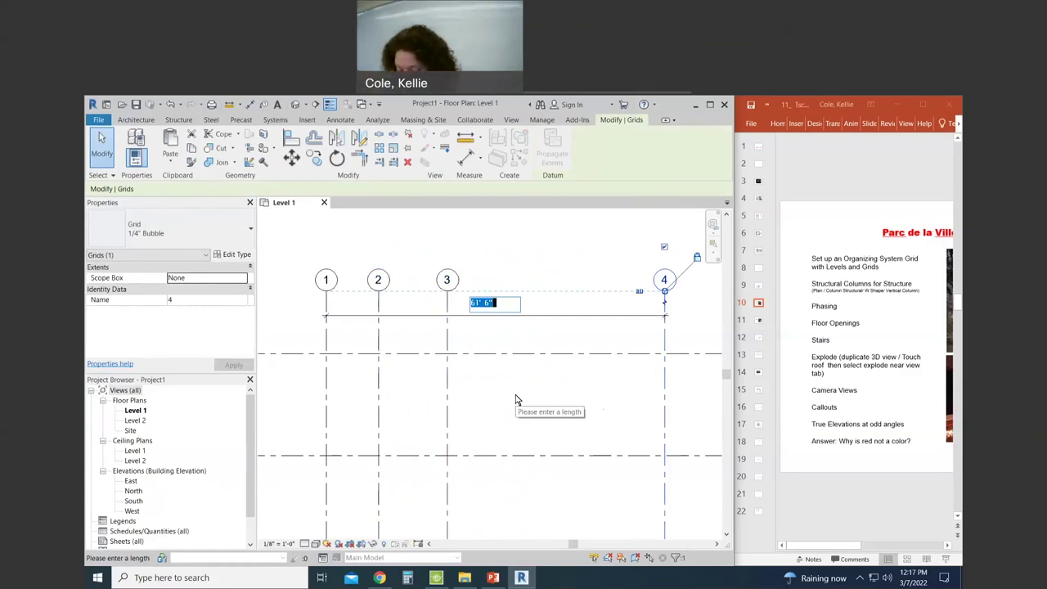
pyautogui.write('36')
pyautogui.press('Return')
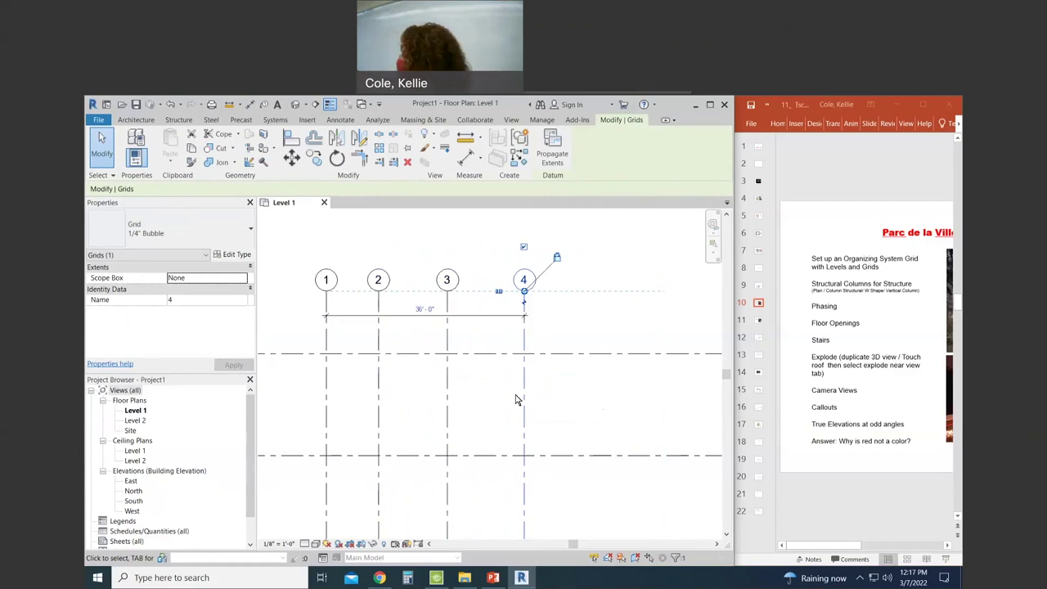
pyautogui.click(515, 399)
# Add grids 2 and 3 to the 36'-0" dimension and set it to EQ.
pyautogui.press('z')
pyautogui.press('f')
pyautogui.click(546, 323)
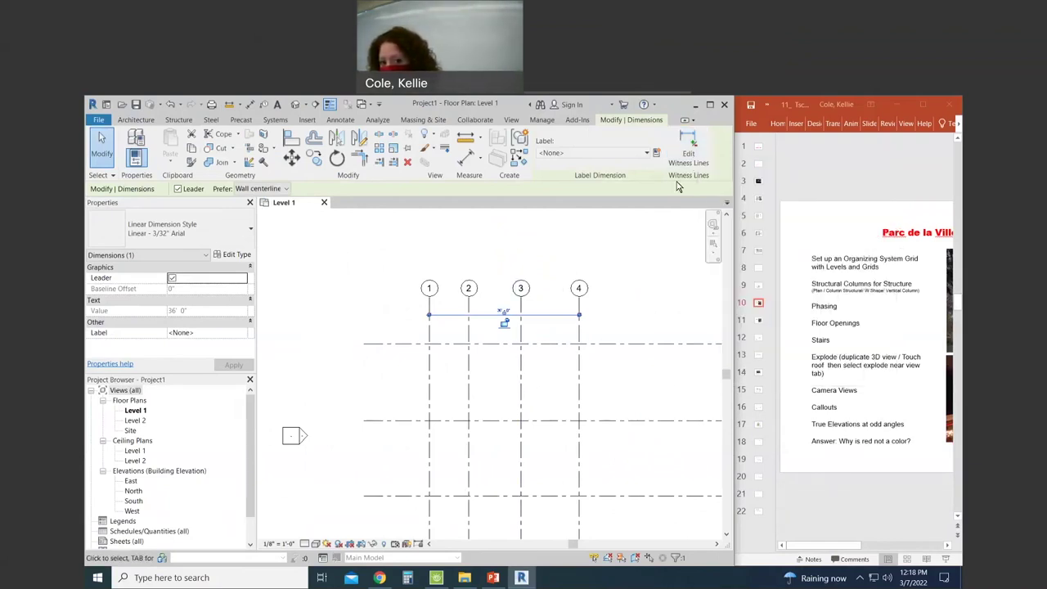
pyautogui.click(699, 152)
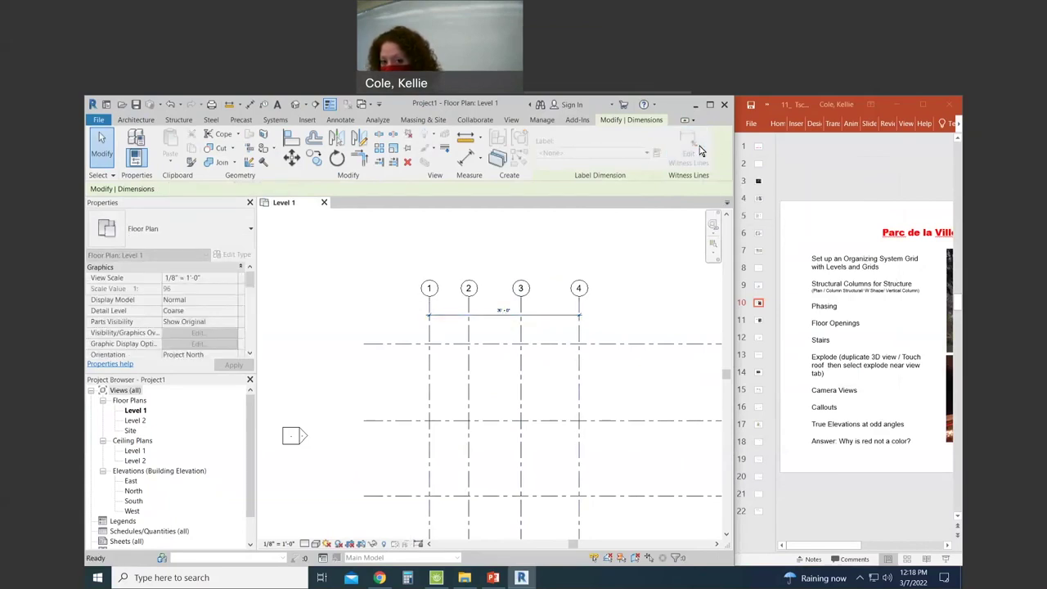
pyautogui.click(521, 331)
pyautogui.click(469, 331)
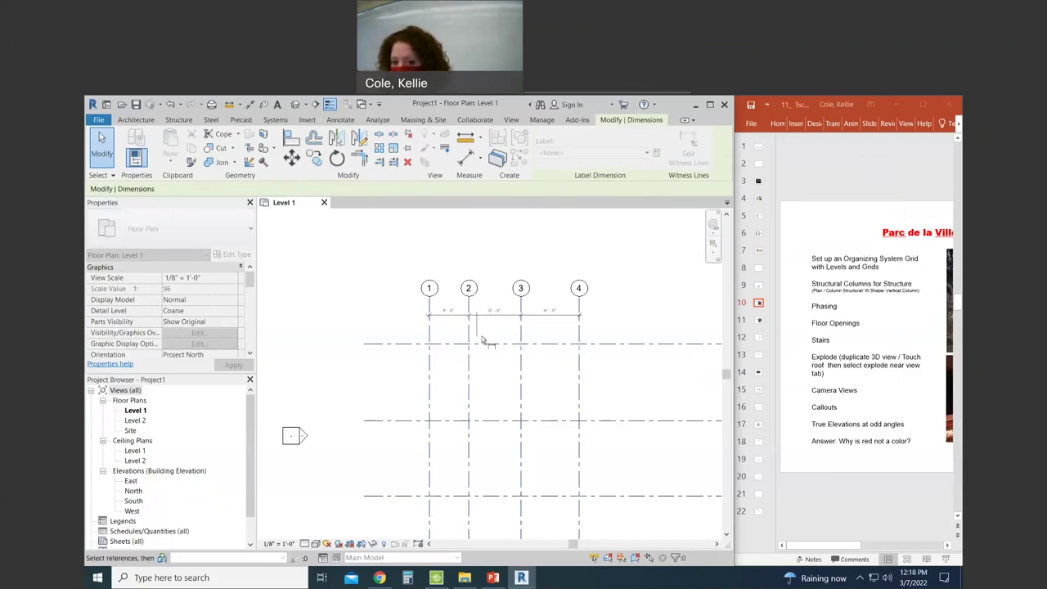
pyautogui.click(494, 329)
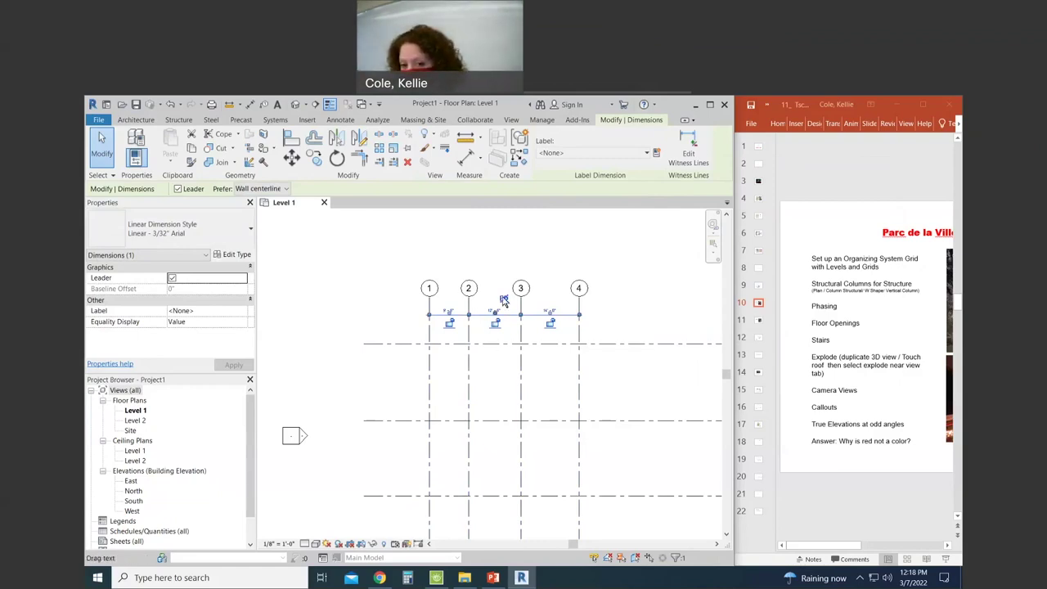
pyautogui.click(504, 299)
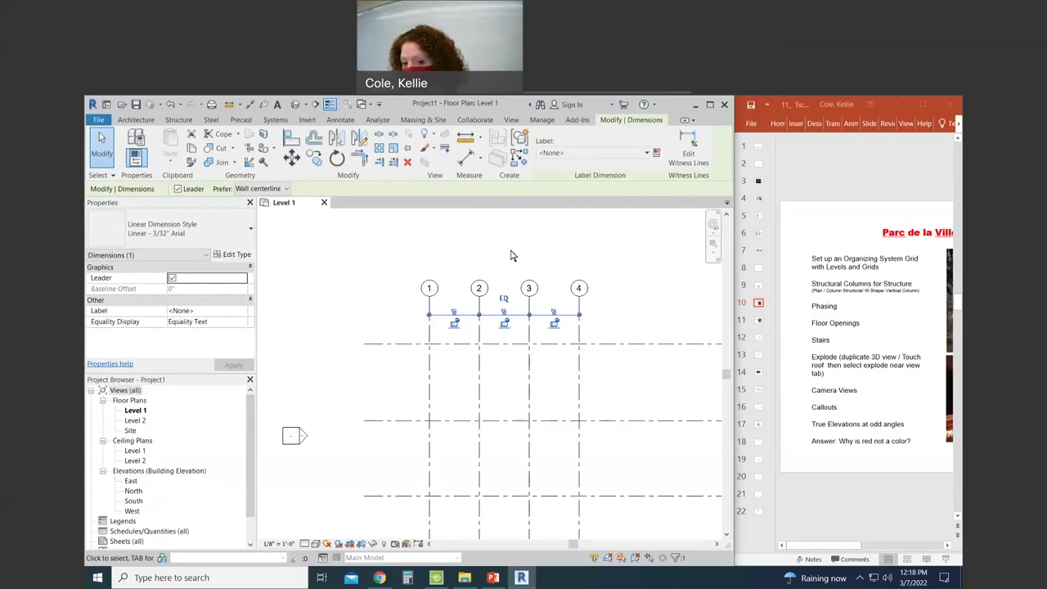
pyautogui.click(510, 256)
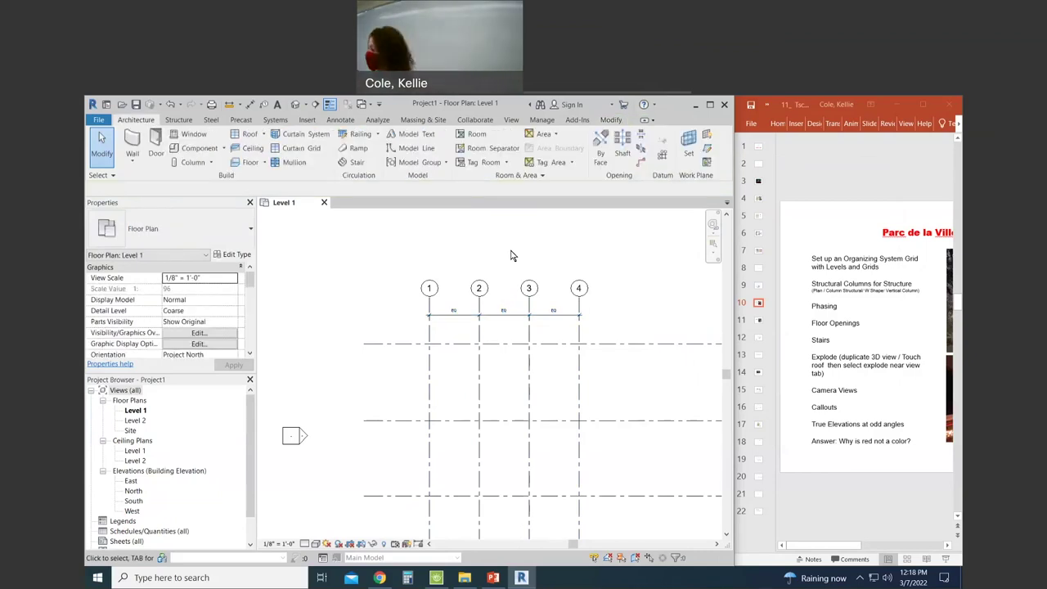
# Undo the equal spacing and place a grid 1–4 dimension chain below the overall 36'-0" dimension.
pyautogui.hotkey('ctrl', 'z')
pyautogui.scroll(1, 487, 397)
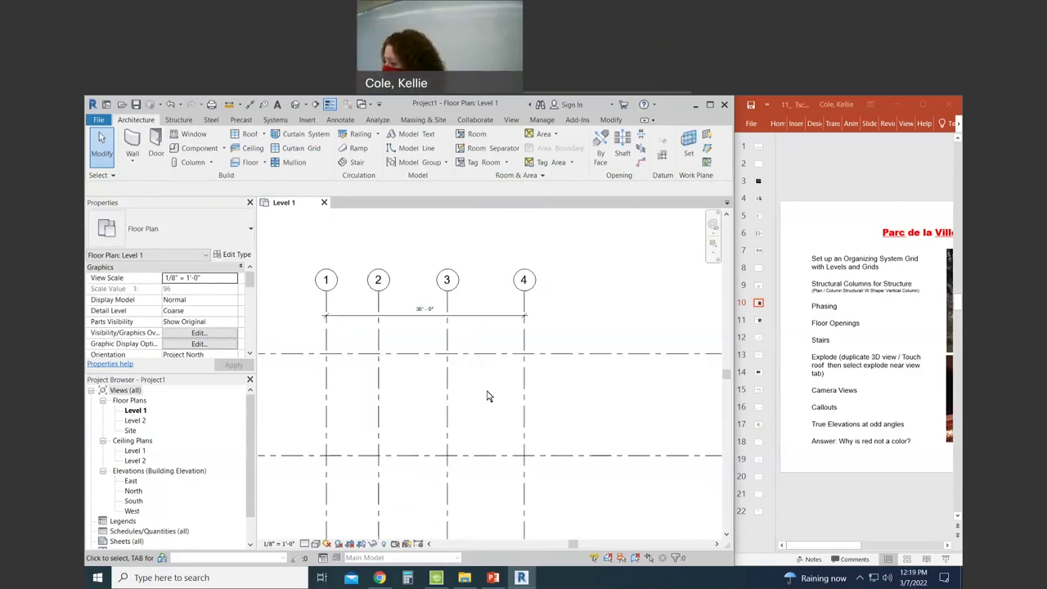
pyautogui.press('d')
pyautogui.press('i')
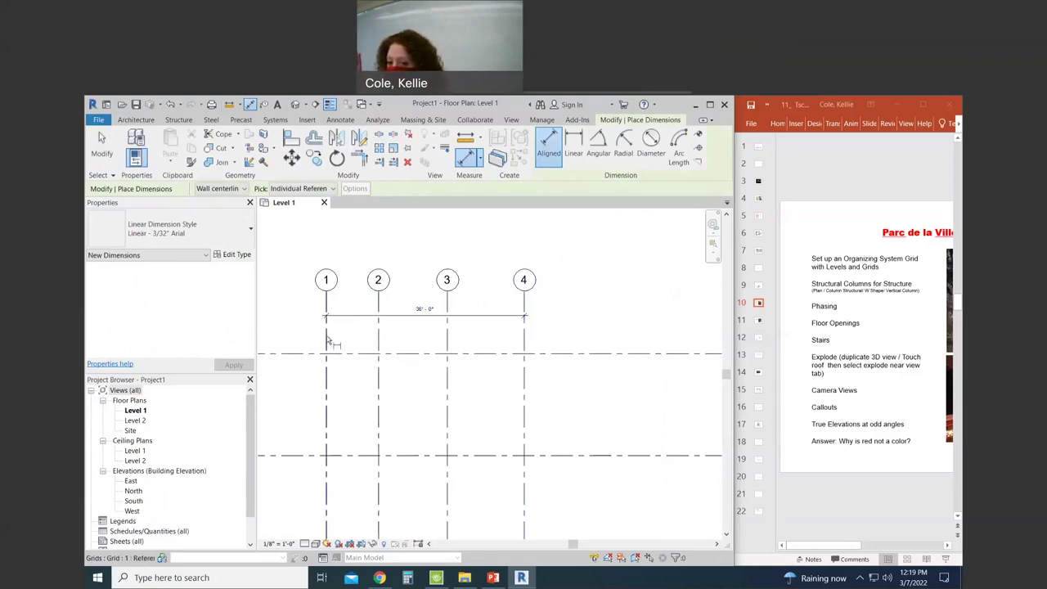
pyautogui.click(328, 340)
pyautogui.click(379, 347)
pyautogui.click(448, 347)
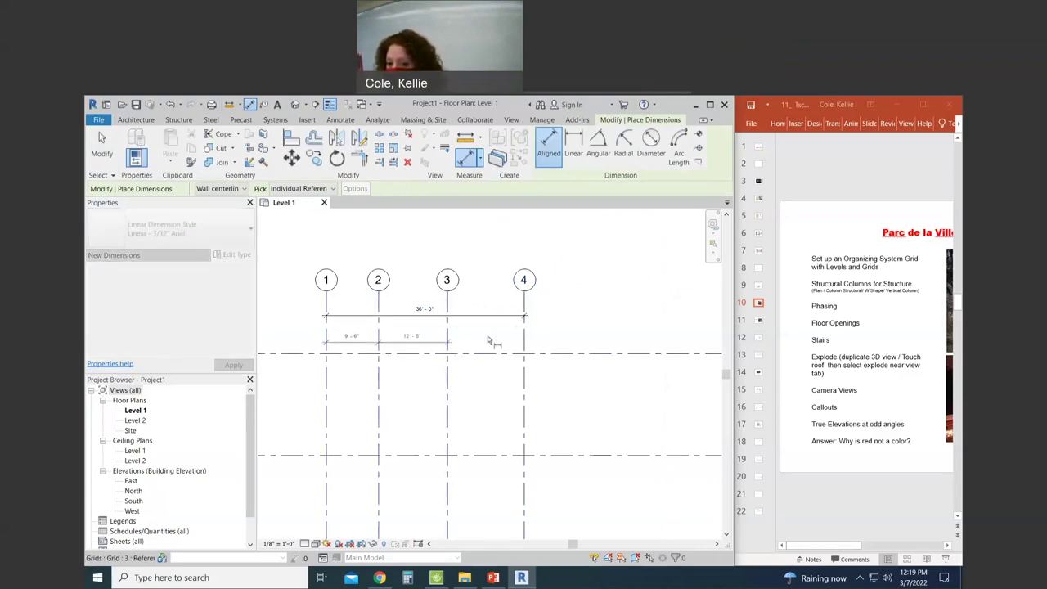
pyautogui.click(526, 341)
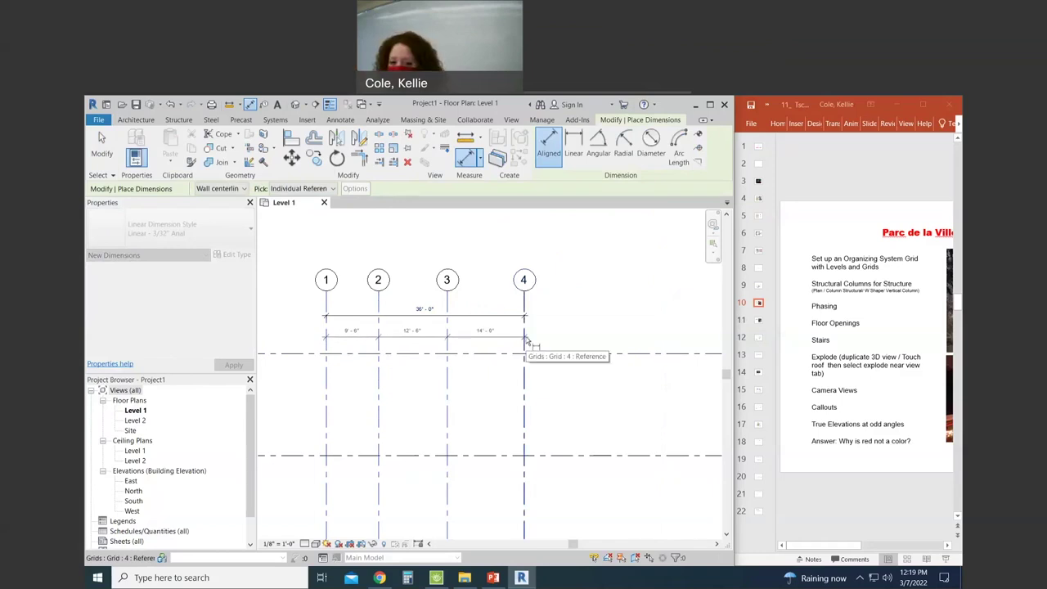
pyautogui.click(568, 330)
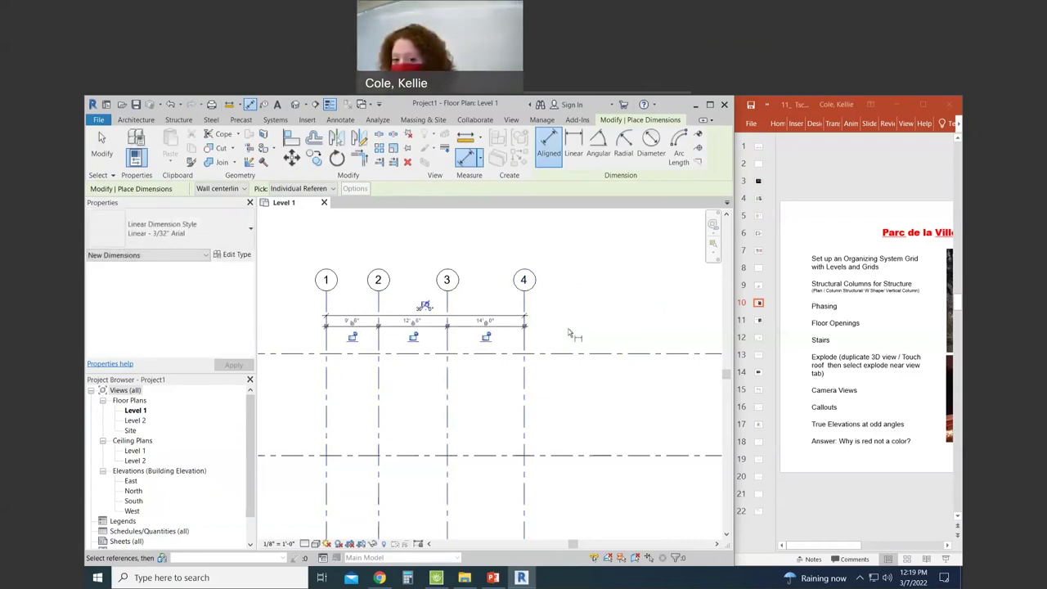
# Set the new grid 1–4 dimension string to EQ.
pyautogui.click(425, 307)
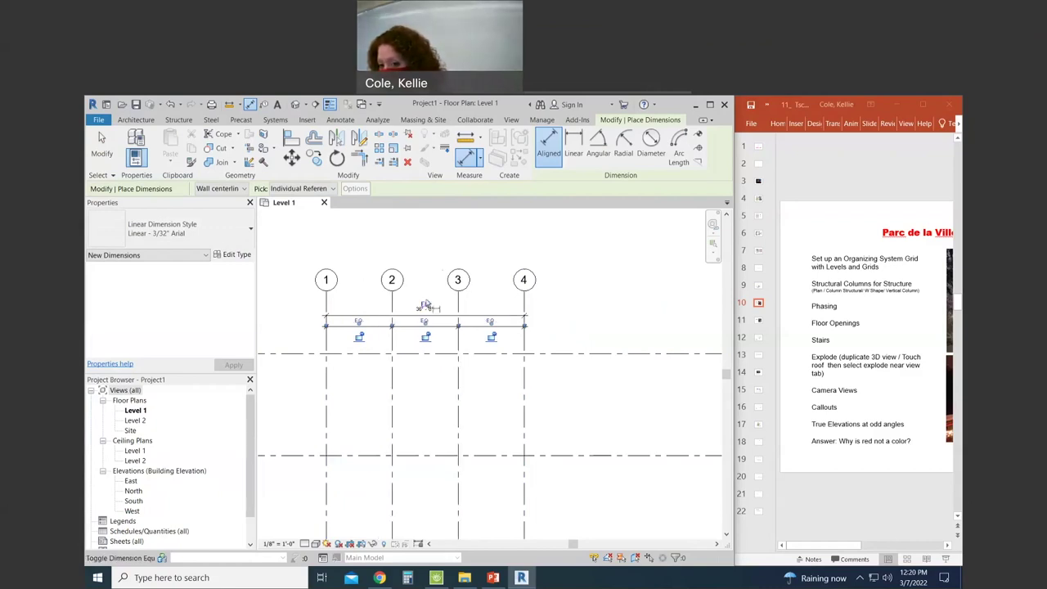
pyautogui.click(563, 299)
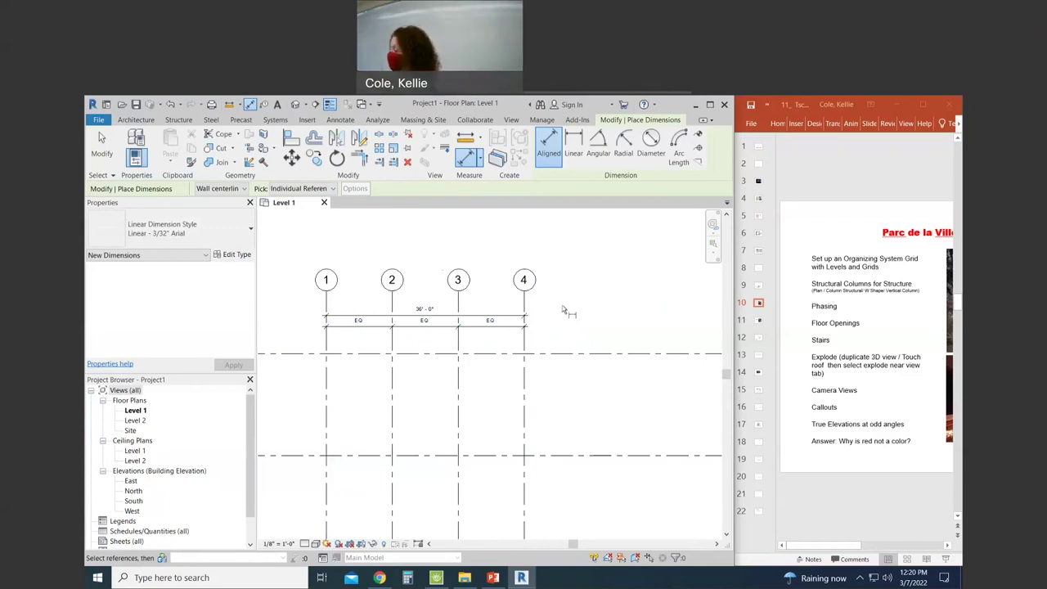
pyautogui.scroll(-4, 572, 302)
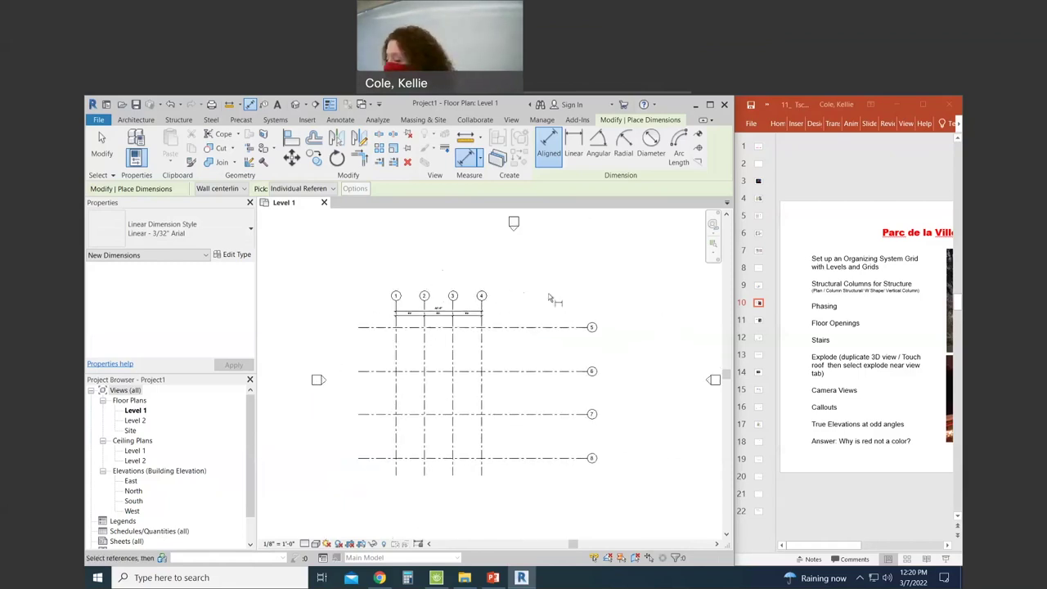
pyautogui.press('Escape')
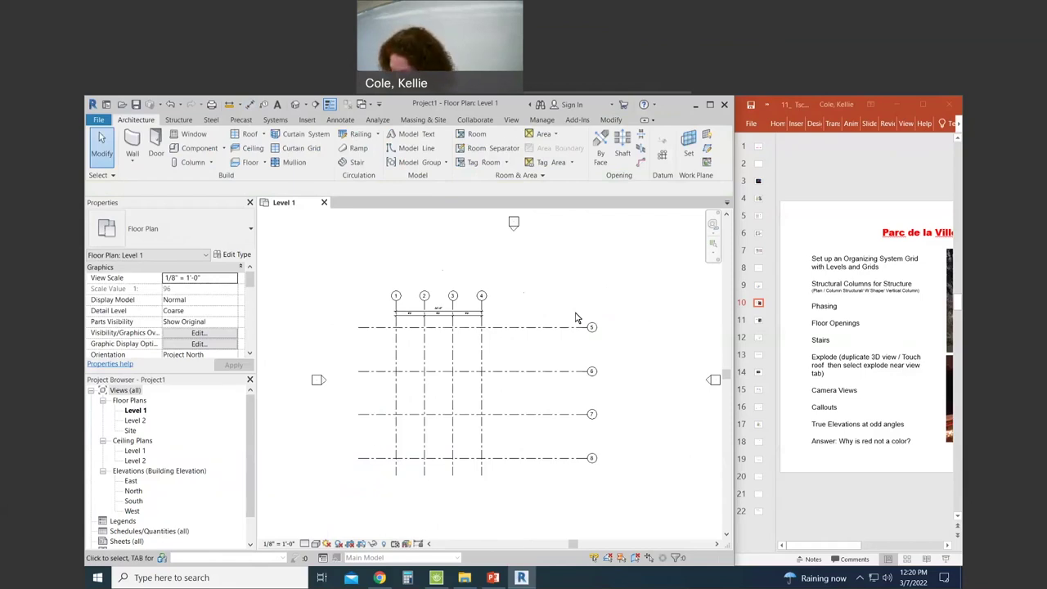
# Move grids 6 and 7 up toward grid 5.
pyautogui.press('d')
pyautogui.press('i')
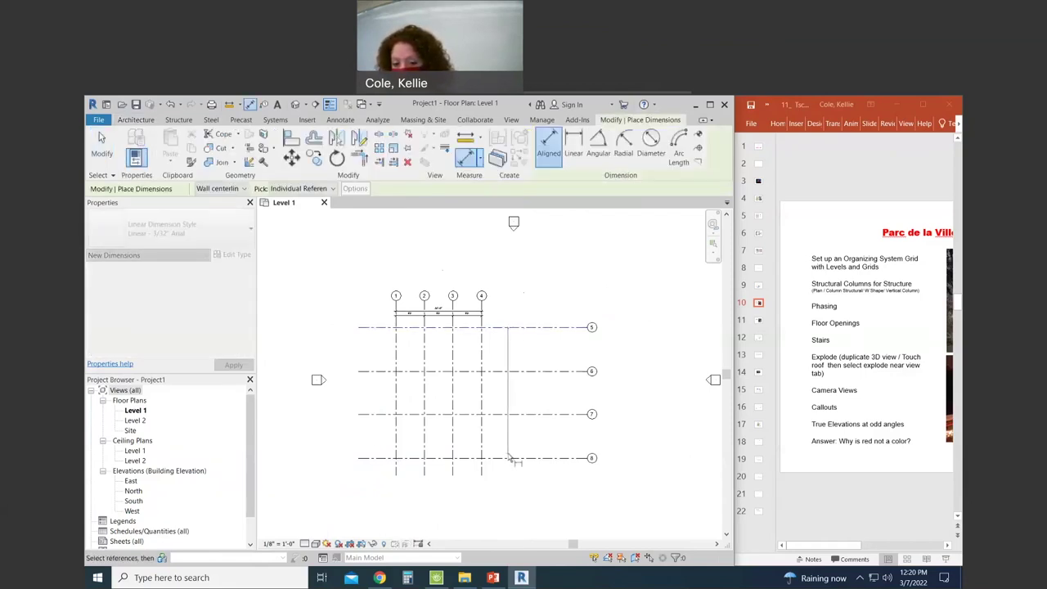
pyautogui.click(532, 479)
pyautogui.press('Escape')
pyautogui.scroll(2, 511, 387)
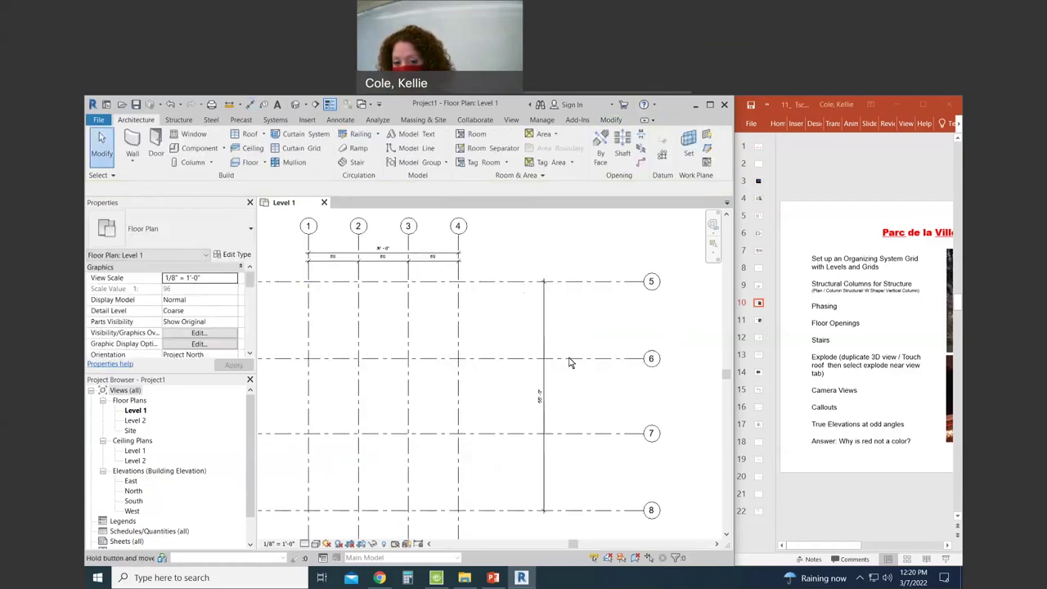
pyautogui.moveTo(570, 358); pyautogui.dragTo(571, 319)
pyautogui.press('Escape')
pyautogui.moveTo(561, 431); pyautogui.dragTo(561, 358)
pyautogui.press('Escape')
# Set grid 8 at 36' from grid 5 through its temporary dimension.
pyautogui.click(561, 509)
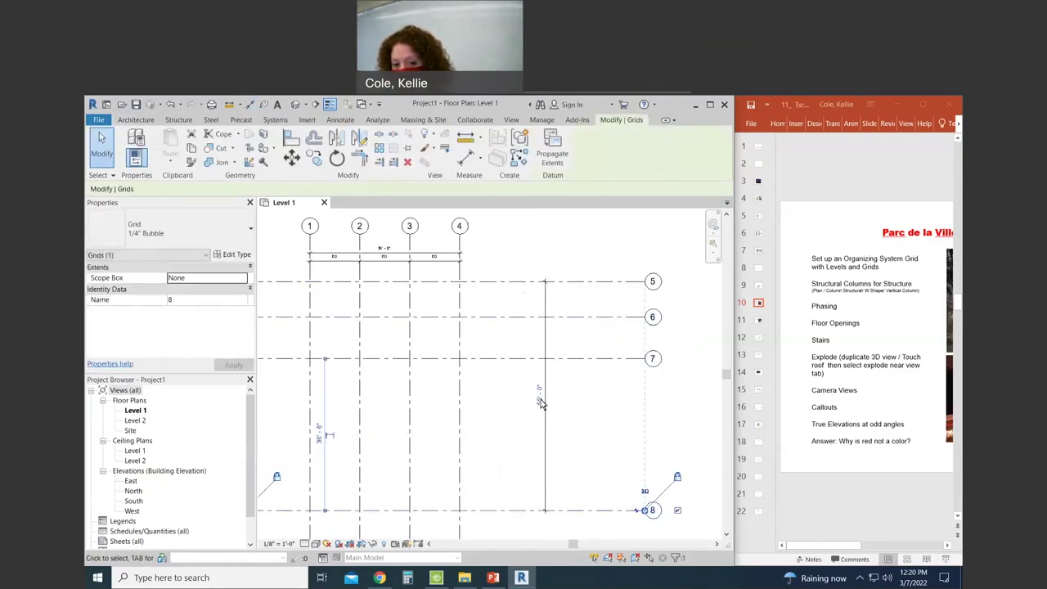
pyautogui.click(539, 399)
pyautogui.write('36')
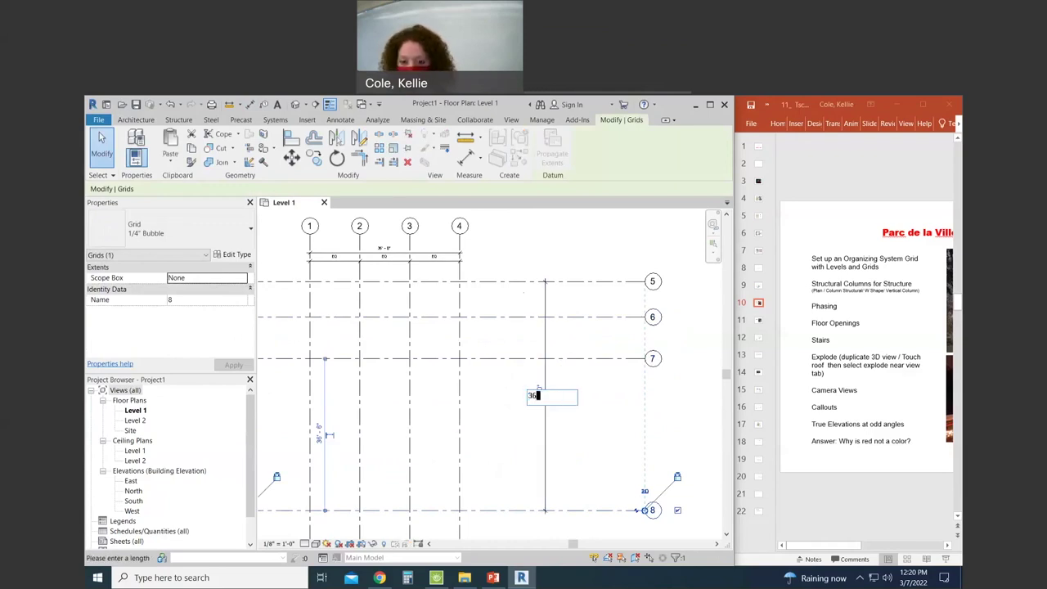
pyautogui.press('Return')
pyautogui.press('Escape')
# Dimension grids 5 through 8 as one string and set it to EQ.
pyautogui.press('d')
pyautogui.press('i')
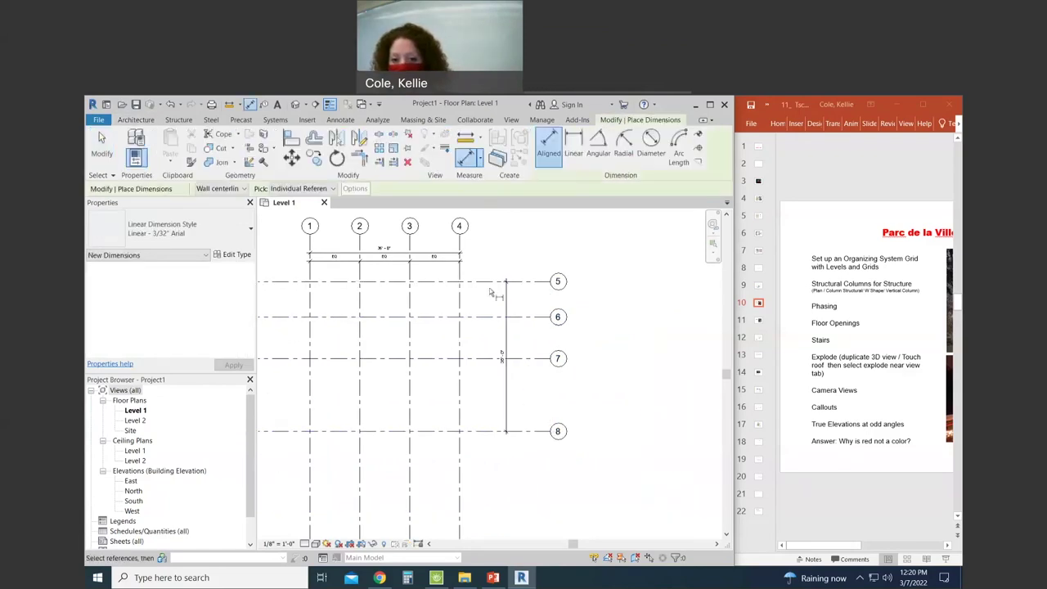
pyautogui.click(494, 283)
pyautogui.click(494, 359)
pyautogui.click(501, 431)
pyautogui.click(482, 443)
pyautogui.click(495, 357)
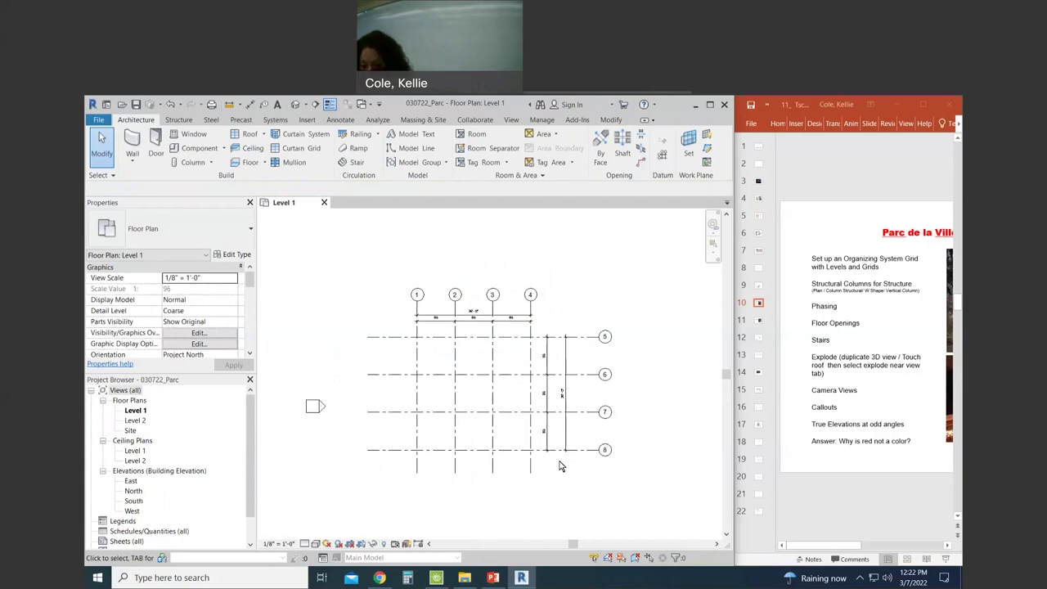
pyautogui.click(381, 577)
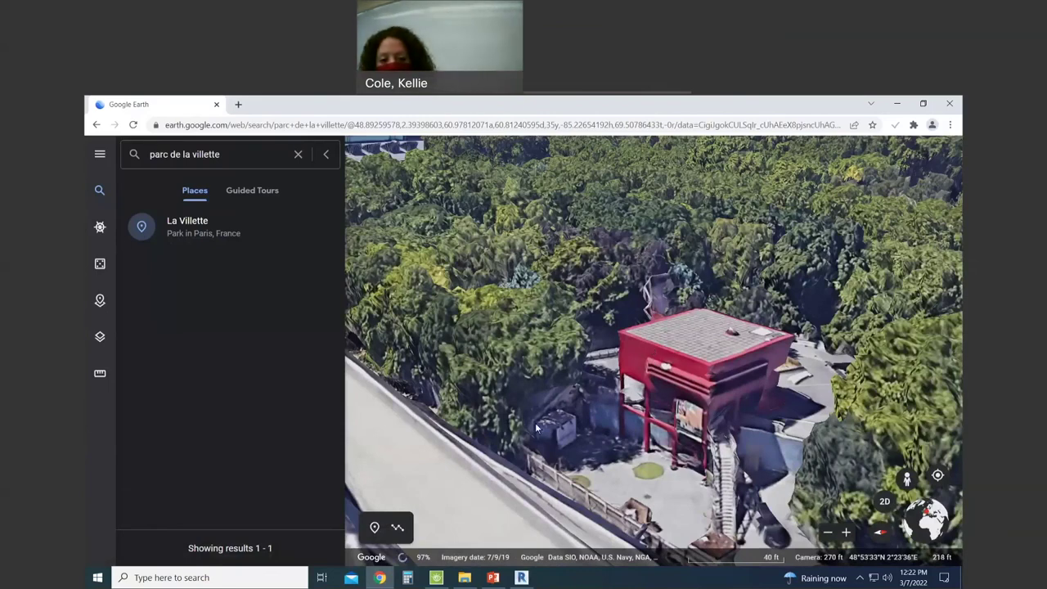
pyautogui.scroll(-3, 607, 393)
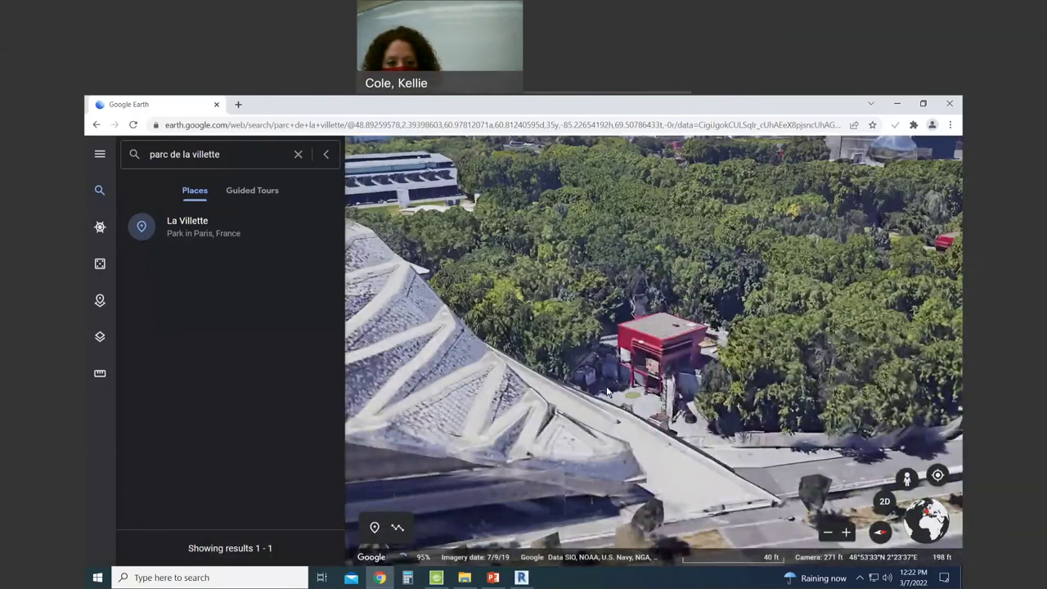
pyautogui.scroll(-3, 606, 392)
pyautogui.scroll(-3, 740, 354)
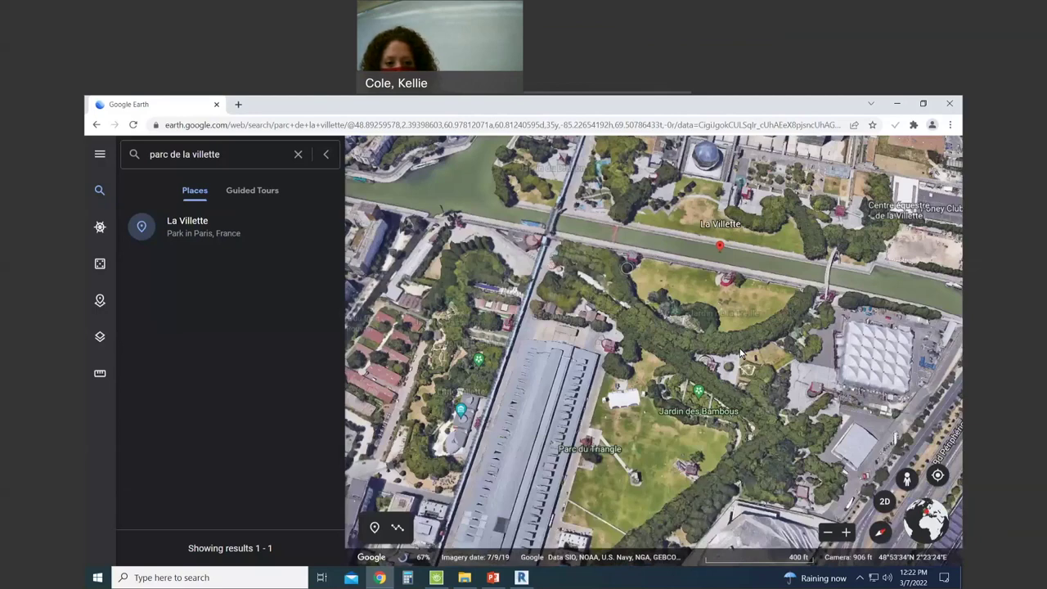
pyautogui.scroll(5, 740, 353)
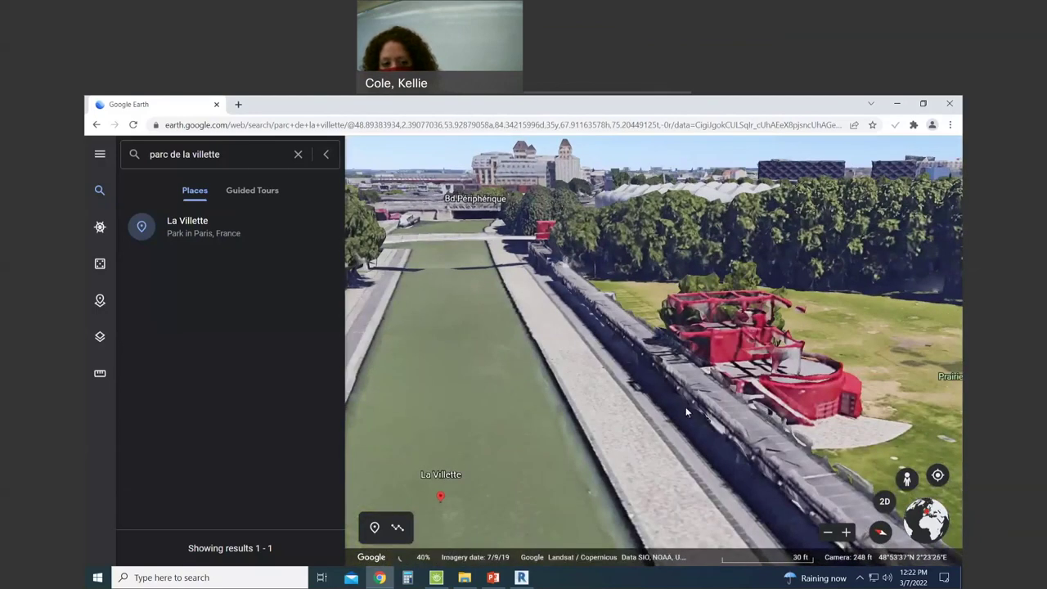
pyautogui.keyDown('shift'); pyautogui.moveTo(816, 313); pyautogui.dragTo(827, 426); pyautogui.keyUp('shift')
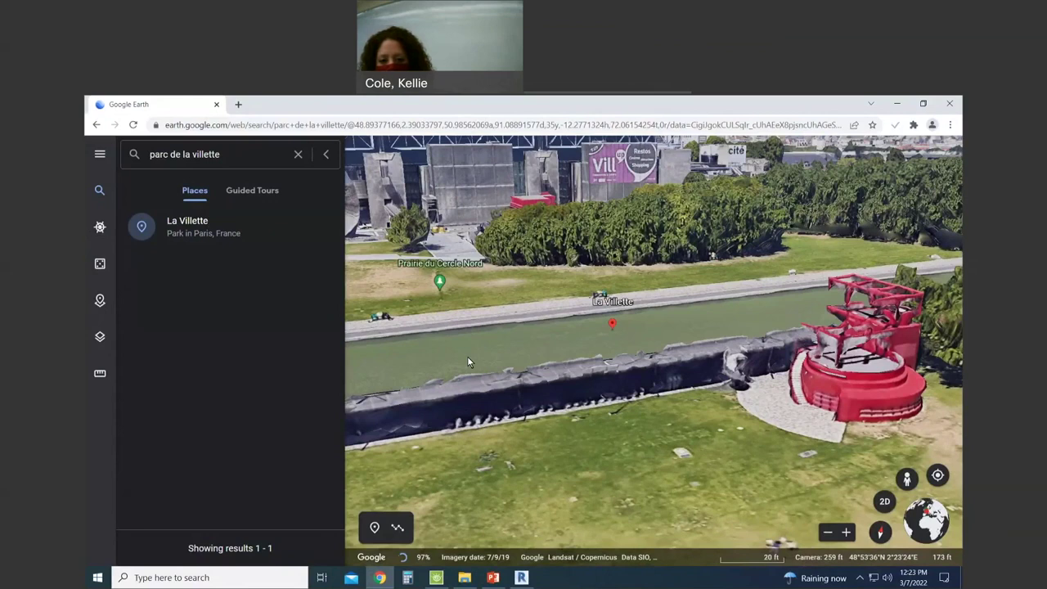
pyautogui.hotkey('alt', 'Tab')
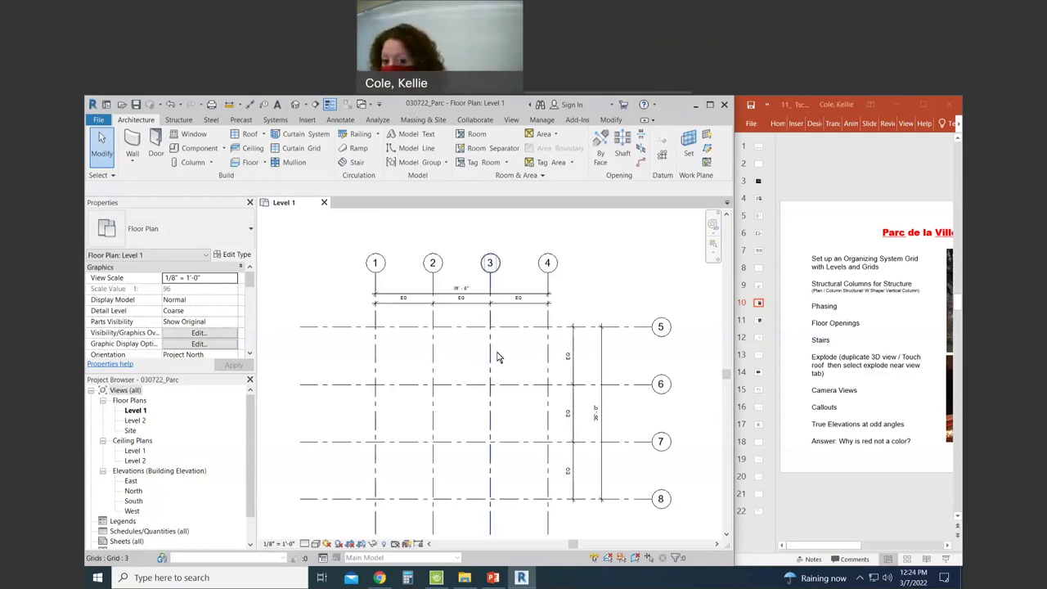
# Pan the Level 1 grid plan and maximize the Revit window.
pyautogui.moveTo(479, 355); pyautogui.dragTo(483, 332, button='middle')
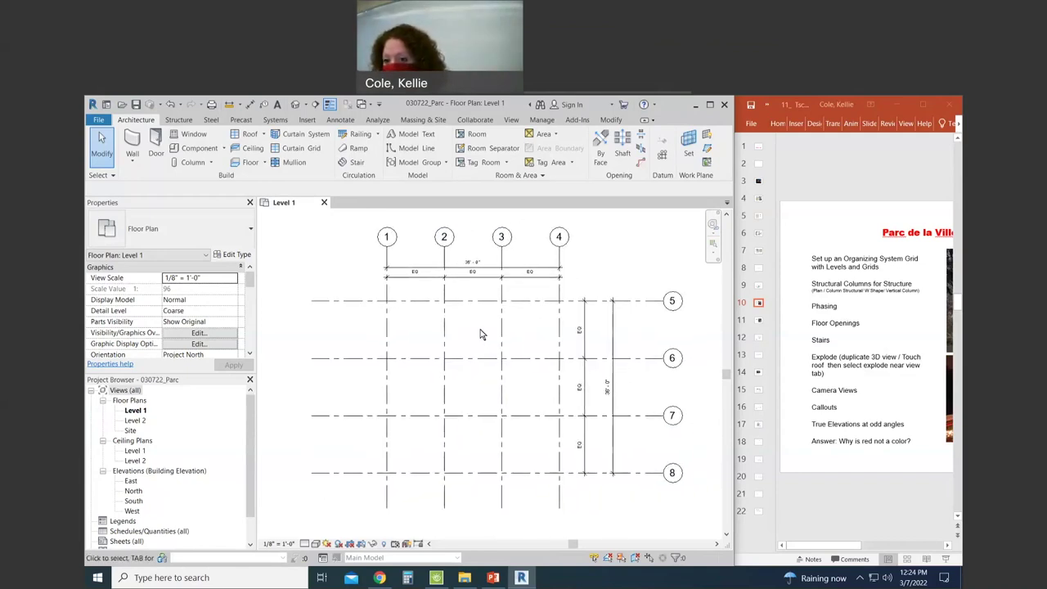
pyautogui.click(710, 105)
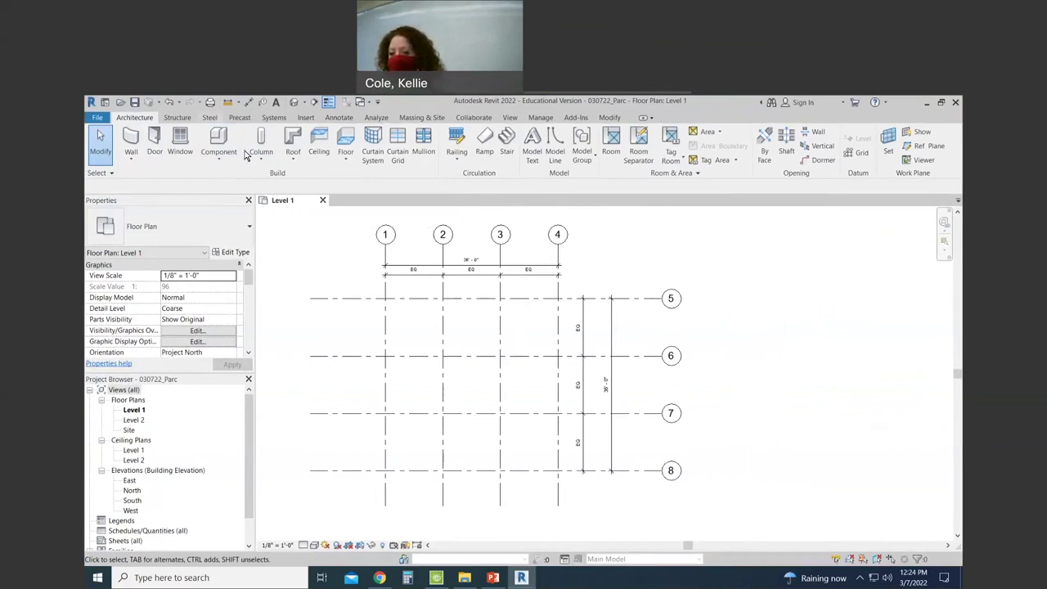
# Start the architectural Column tool with the 24" x 24" rectangular column type.
pyautogui.click(268, 160)
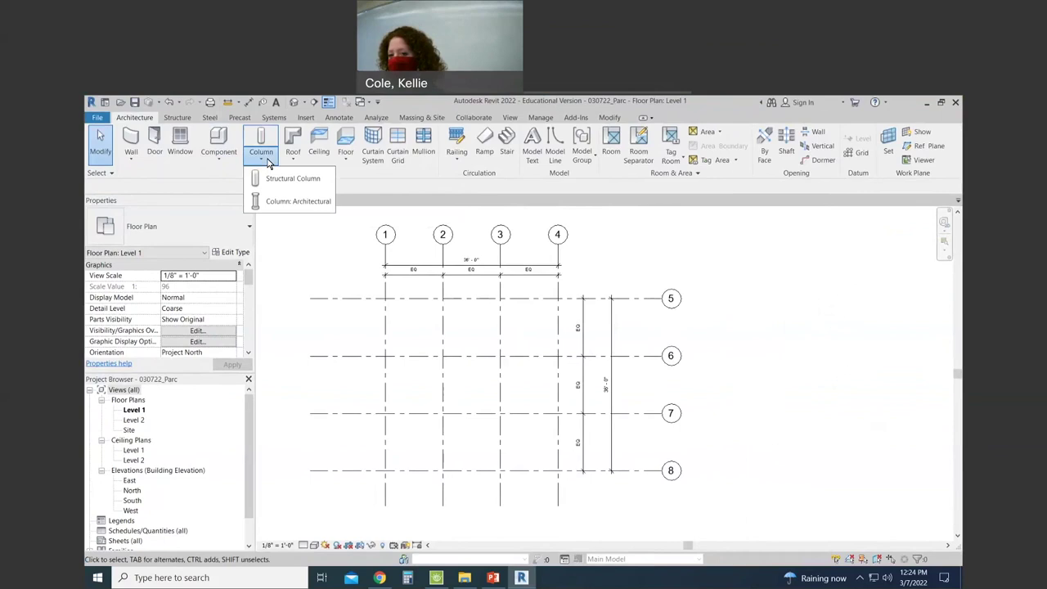
pyautogui.click(309, 202)
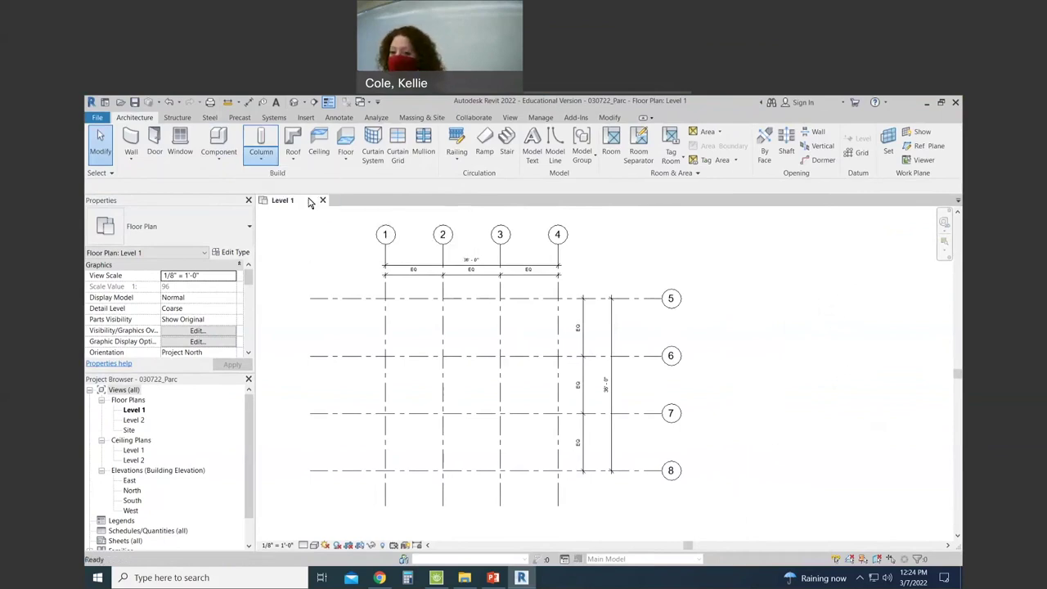
pyautogui.click(182, 242)
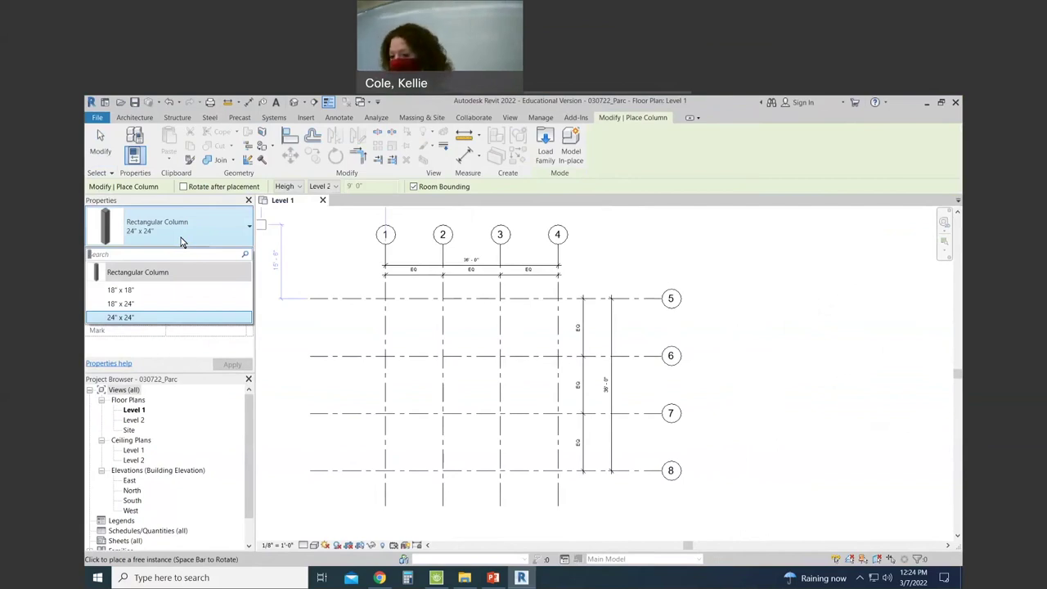
pyautogui.click(173, 317)
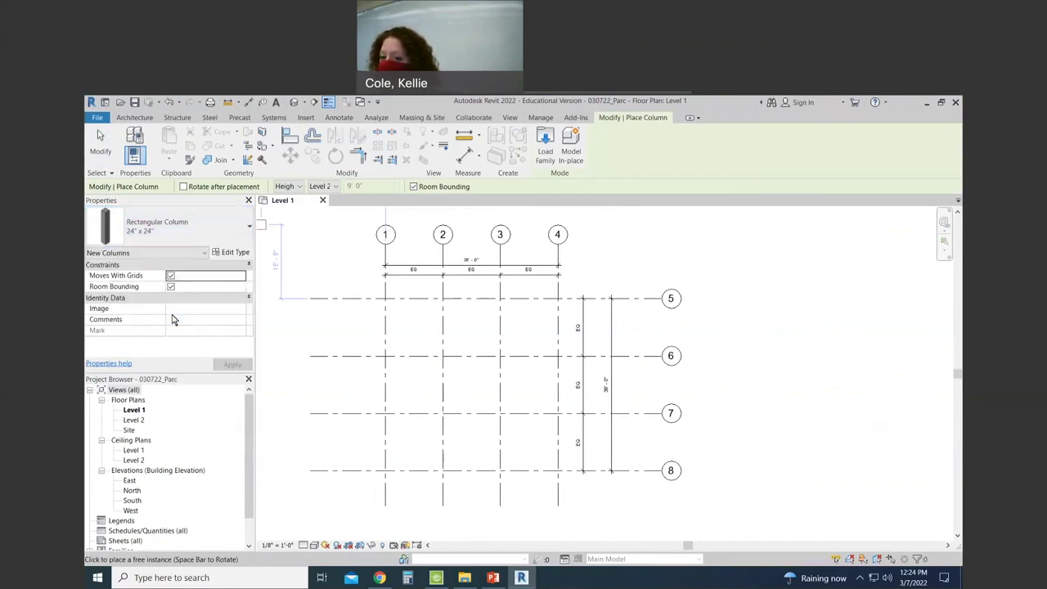
# Place columns where grid 5 meets grids 1, 2, 3 and 4, then select all four.
pyautogui.scroll(3, 384, 301)
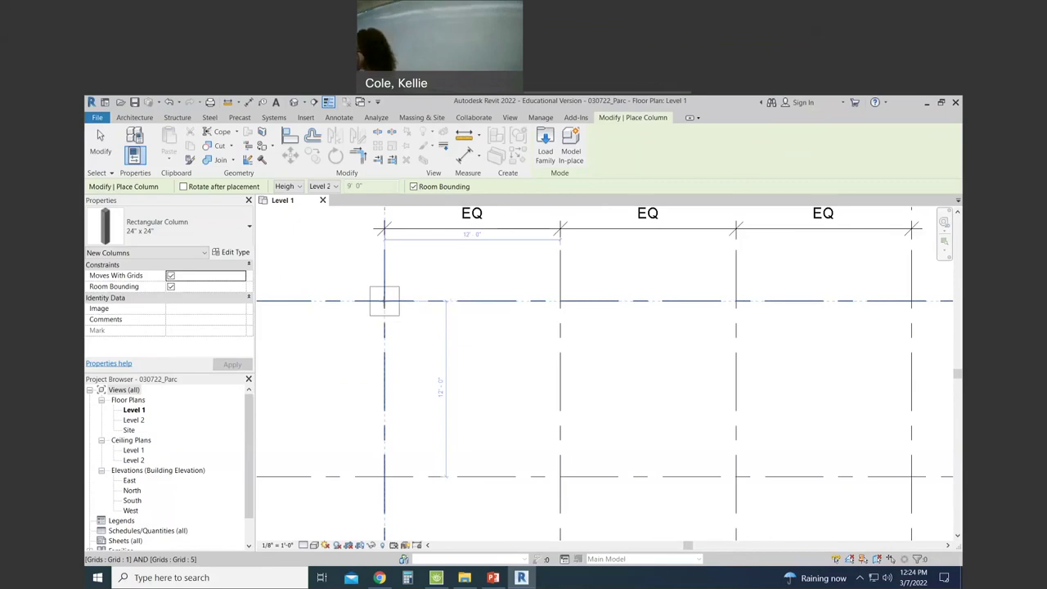
pyautogui.click(385, 300)
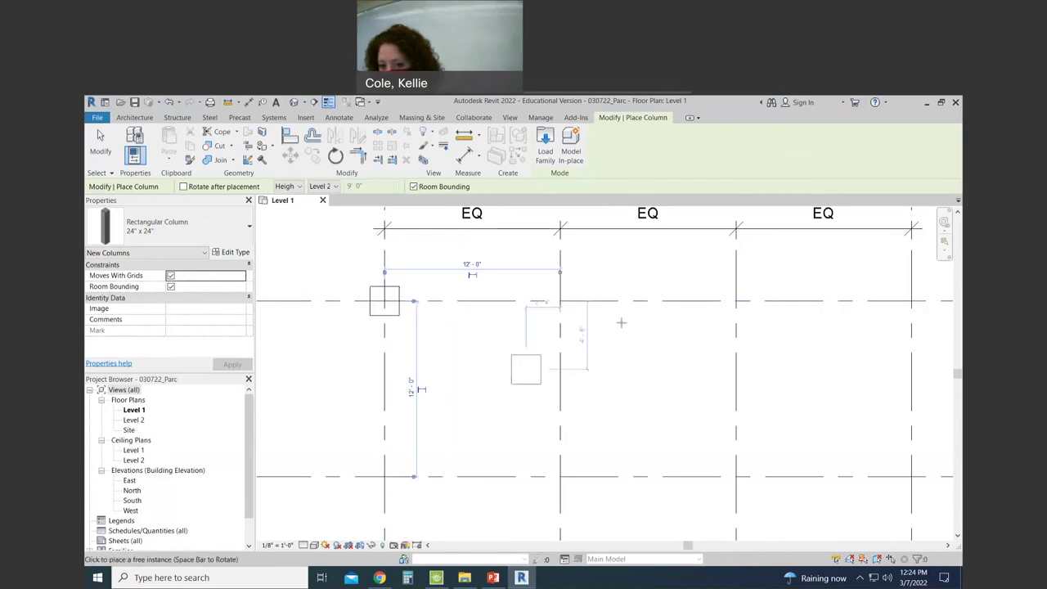
pyautogui.click(559, 300)
pyautogui.scroll(-2, 559, 302)
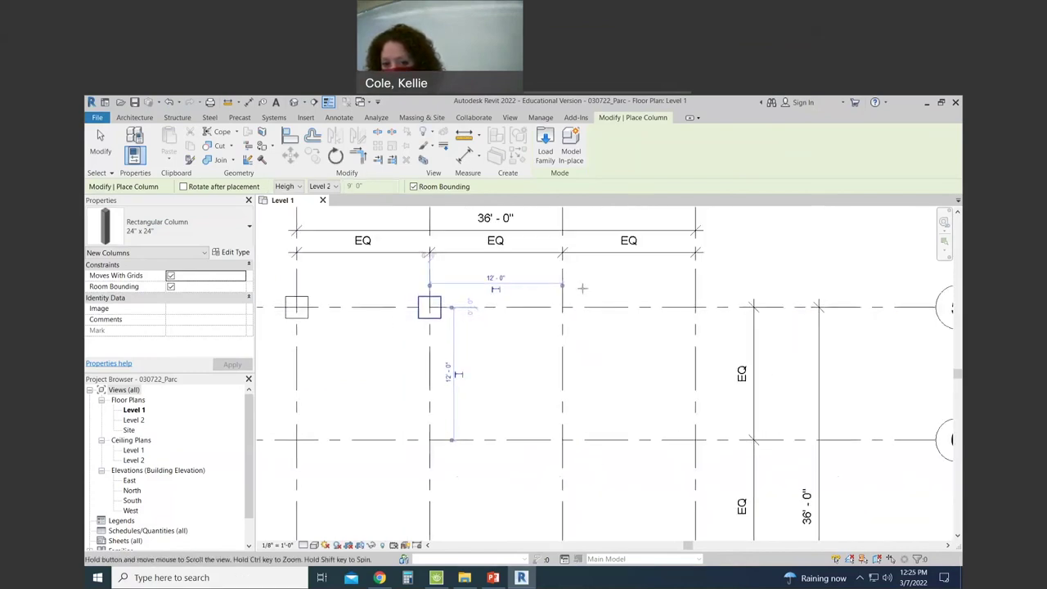
pyautogui.click(735, 301)
pyautogui.click(694, 307)
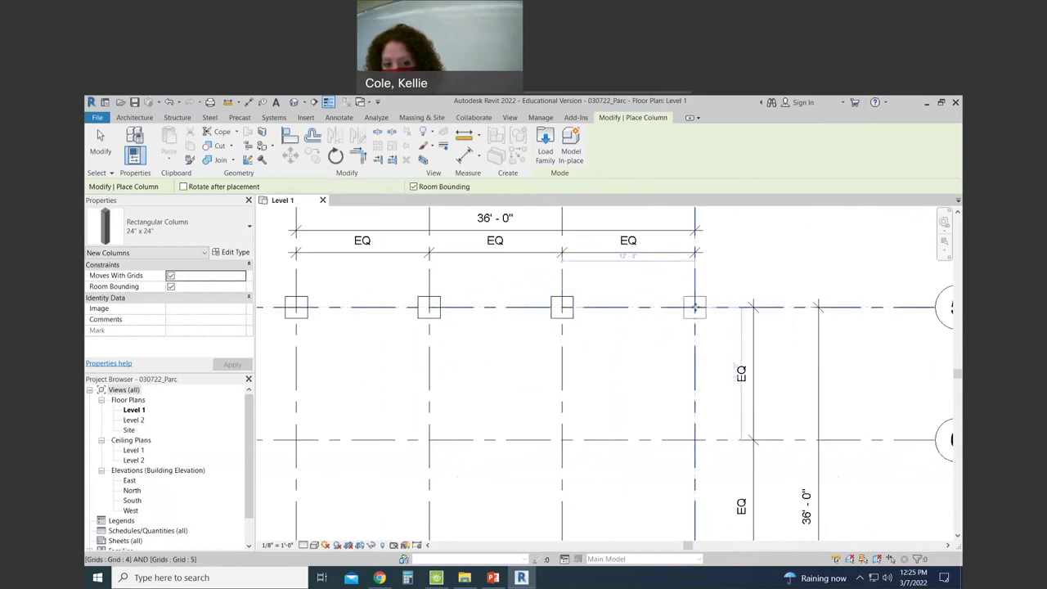
pyautogui.scroll(-2, 694, 308)
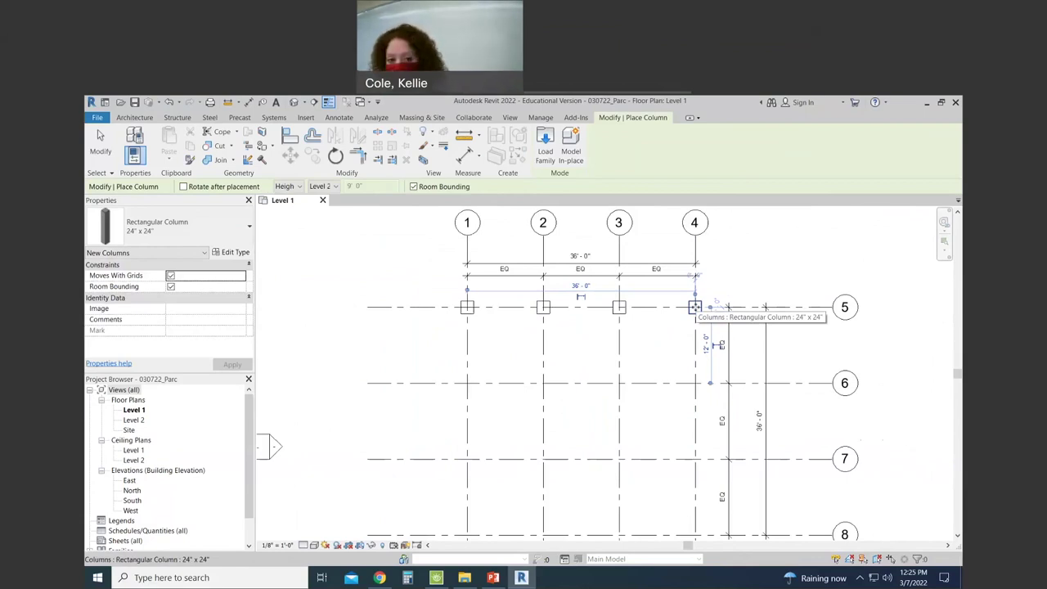
pyautogui.press('Escape')
pyautogui.press('Escape')
pyautogui.moveTo(411, 286); pyautogui.dragTo(740, 331)
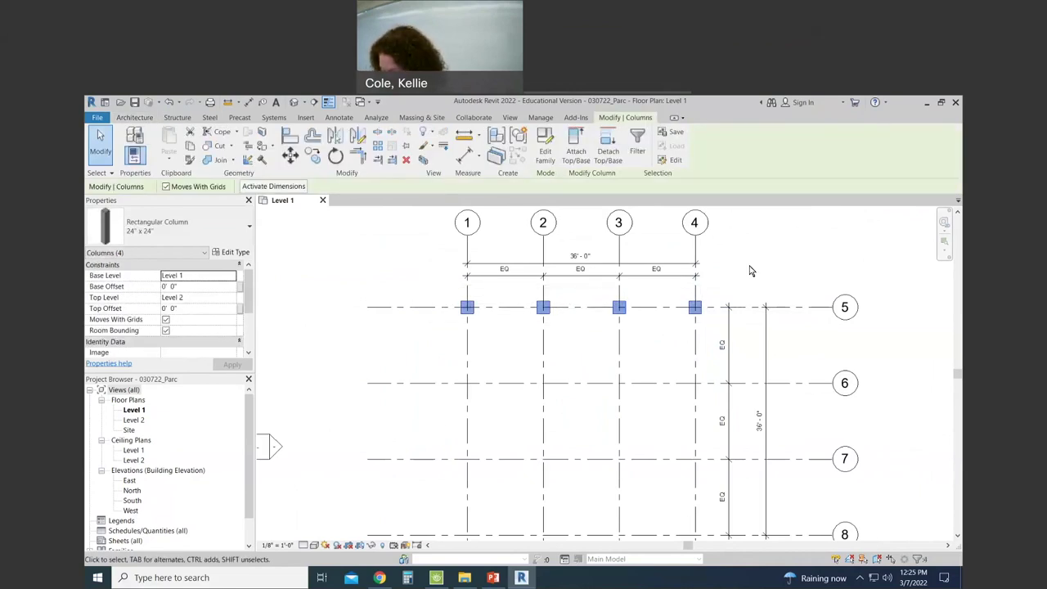
# Copy the four grid-5 columns onto grids 6, 7 and 8, then recentre the plan on the grid.
pyautogui.press('r')
pyautogui.press('o')
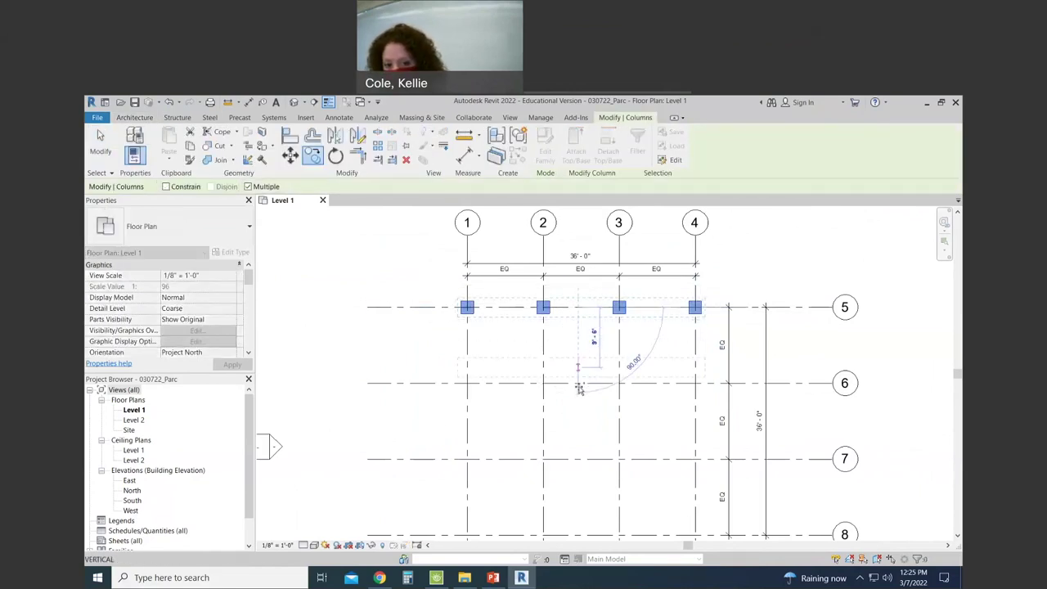
pyautogui.click(580, 458)
pyautogui.click(580, 533)
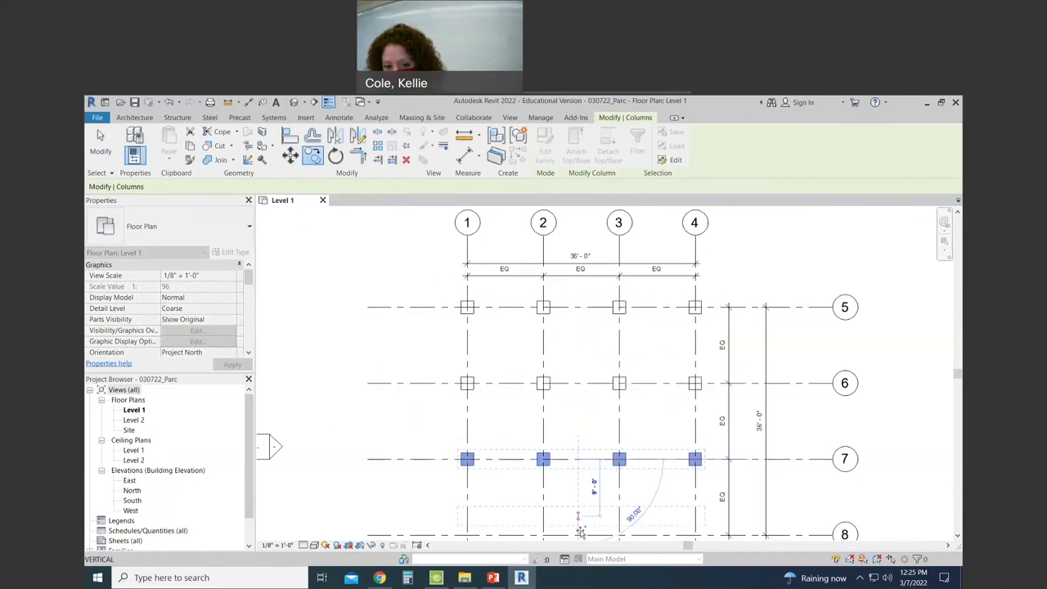
pyautogui.press('Escape')
pyautogui.press('Escape')
pyautogui.scroll(-1, 575, 319)
pyautogui.moveTo(575, 320); pyautogui.dragTo(549, 330, button='middle')
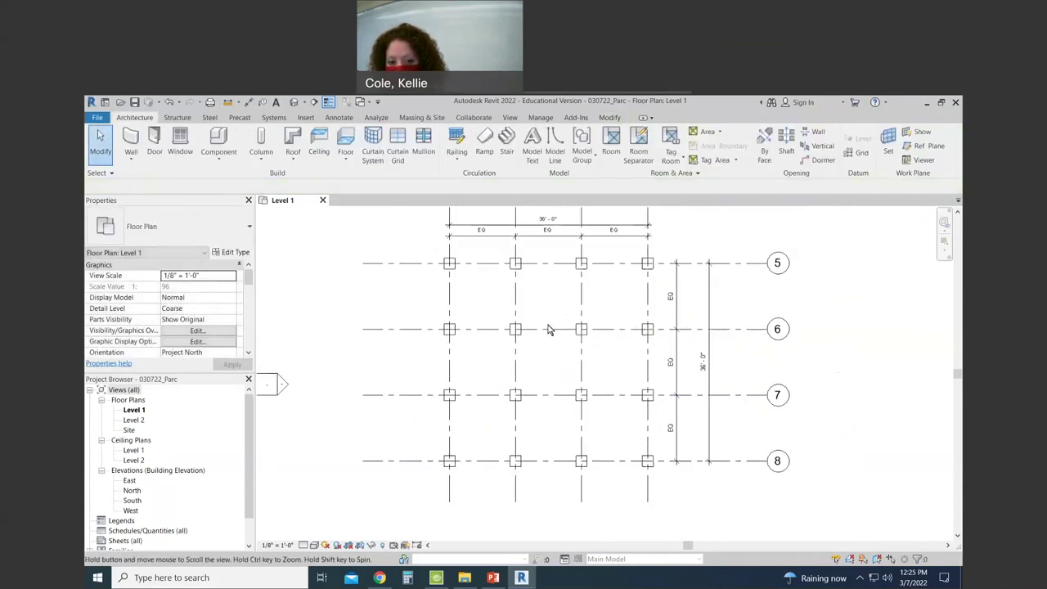
pyautogui.moveTo(835, 356); pyautogui.dragTo(835, 373, button='middle')
pyautogui.scroll(1, 834, 373)
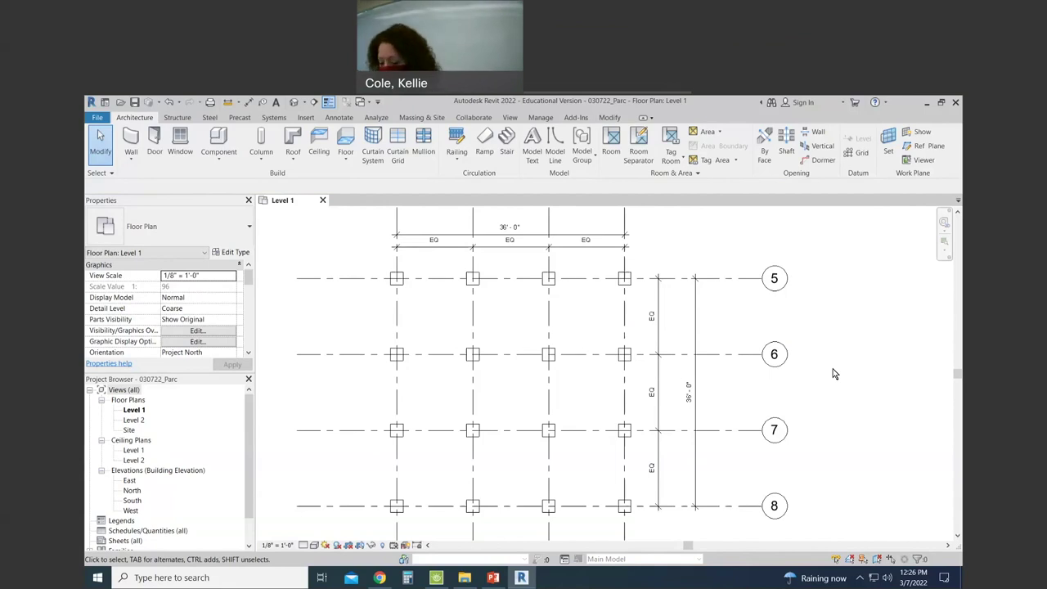
# Inspect the column grid in the default 3D view, then open the South elevation.
pyautogui.click(292, 103)
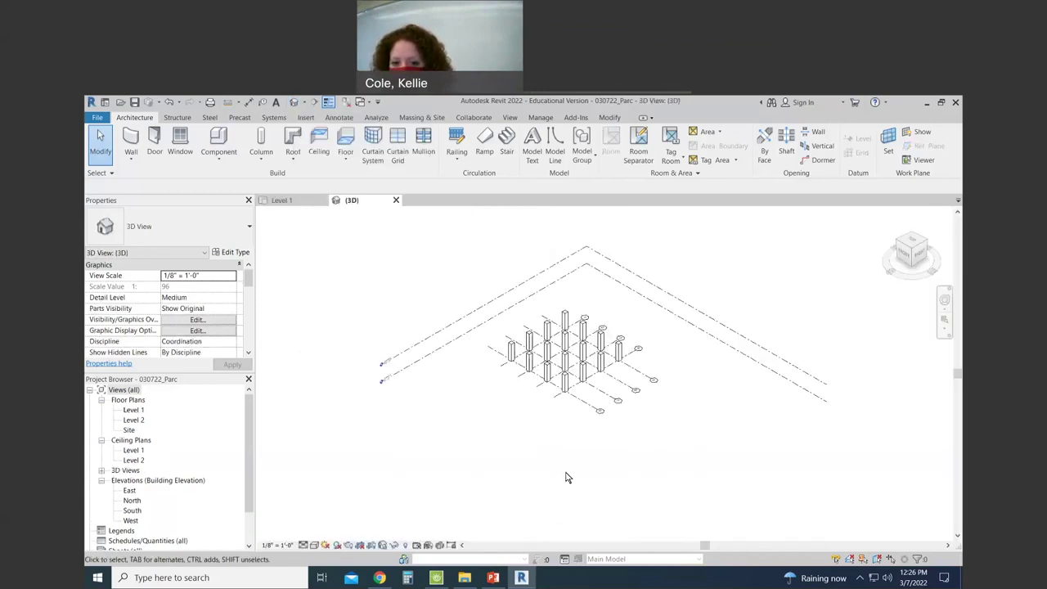
pyautogui.scroll(2, 565, 305)
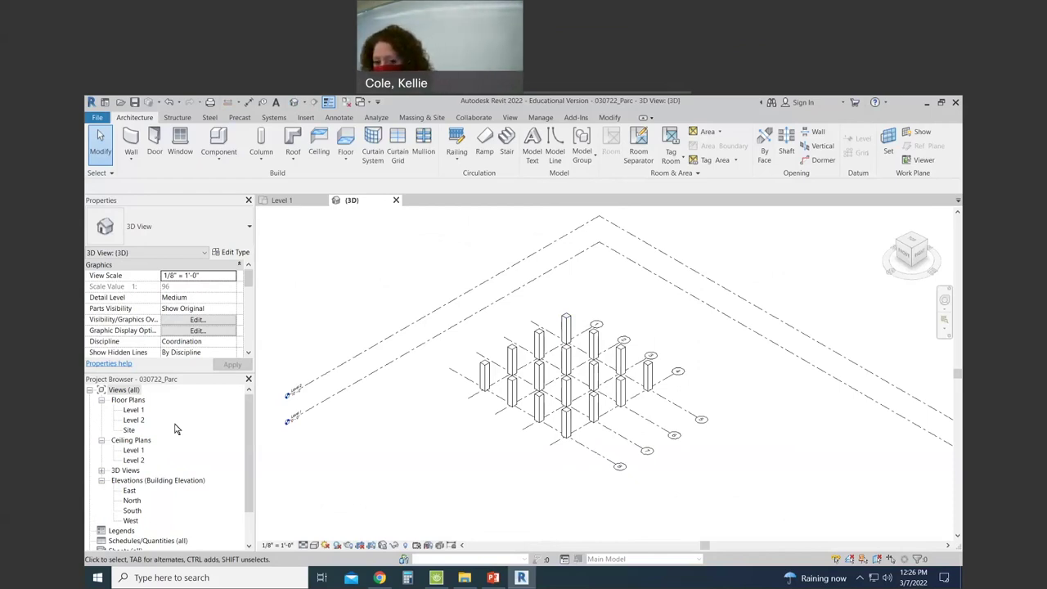
pyautogui.click(132, 510)
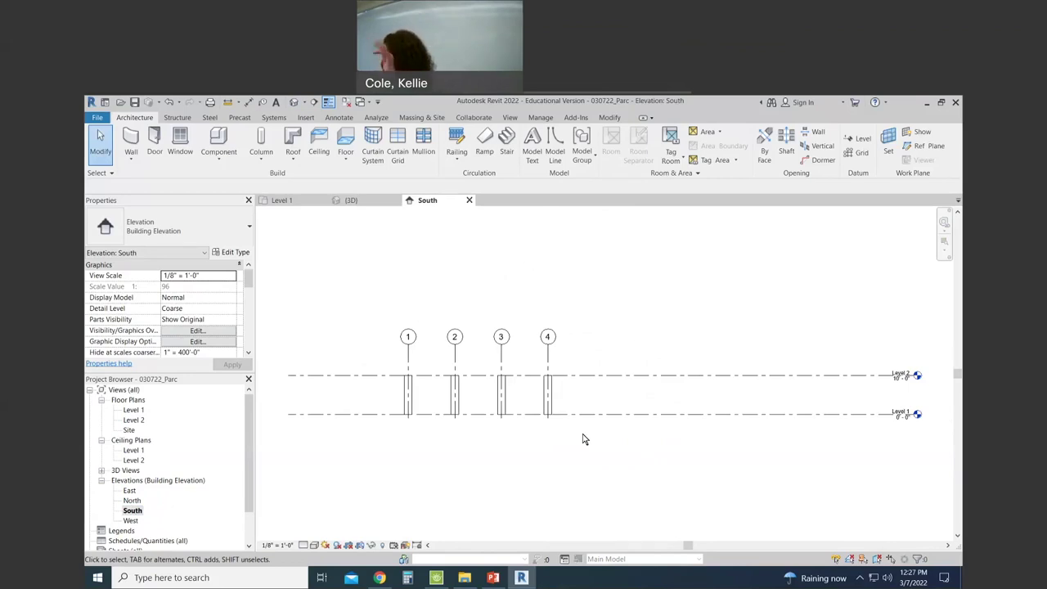
# Copy the Level 2 line straight up twice to create Level 3 and Level 4 at 30'-0".
pyautogui.click(584, 375)
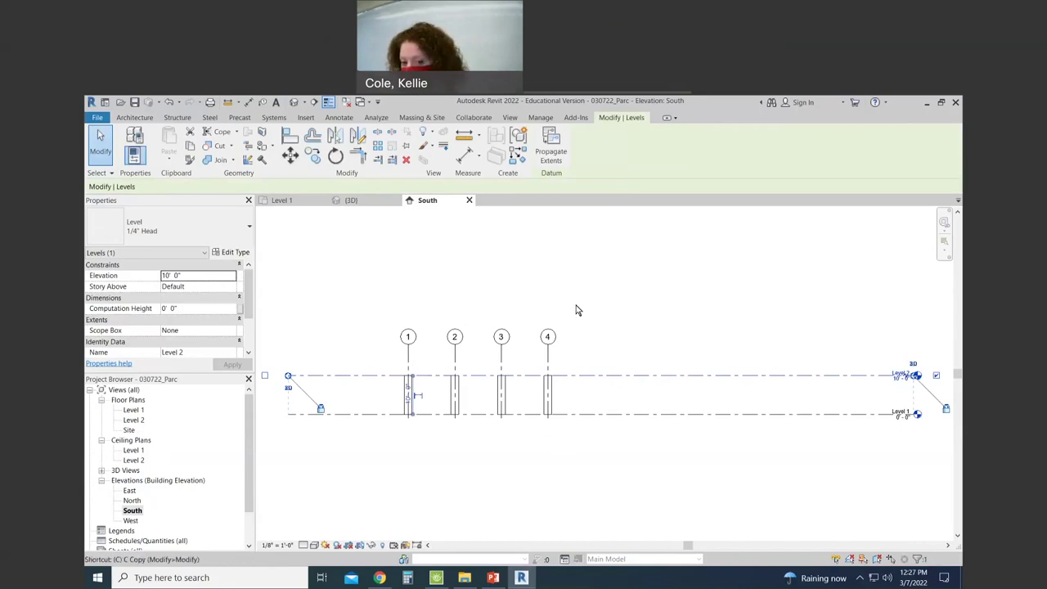
pyautogui.press('c')
pyautogui.press('o')
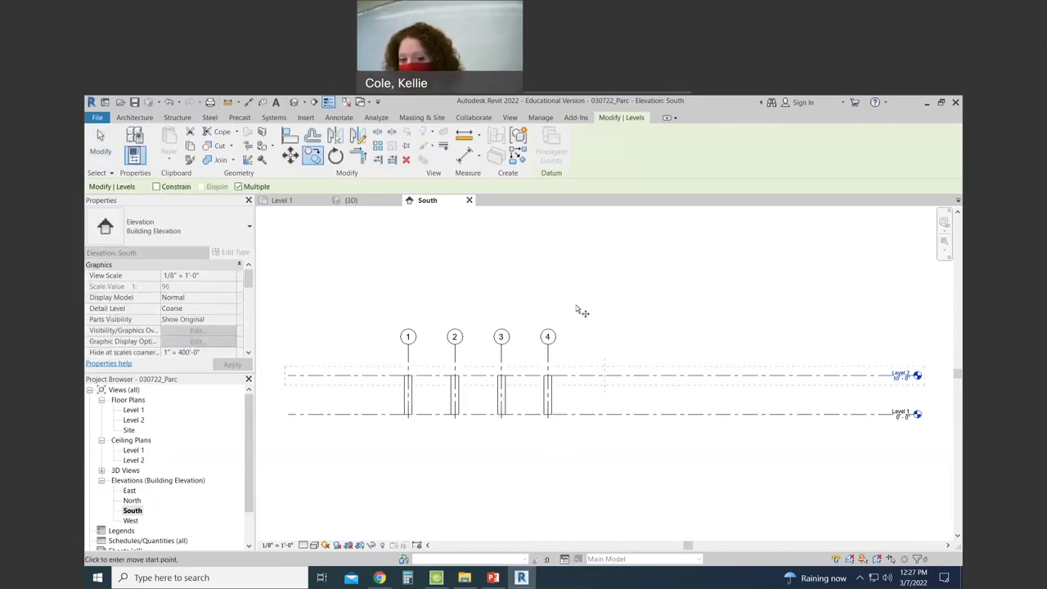
pyautogui.click(584, 375)
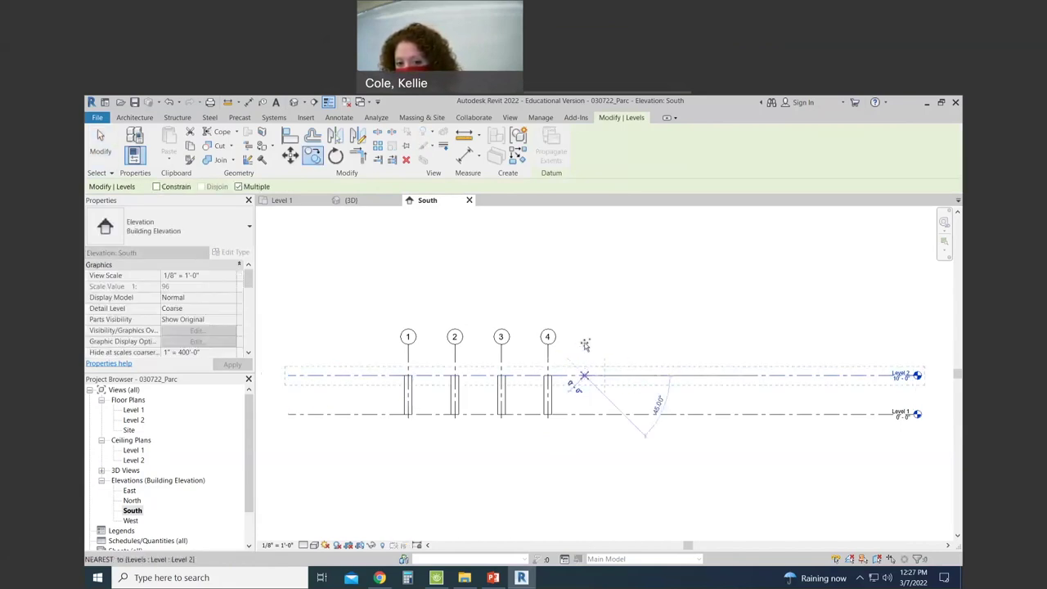
pyautogui.click(584, 340)
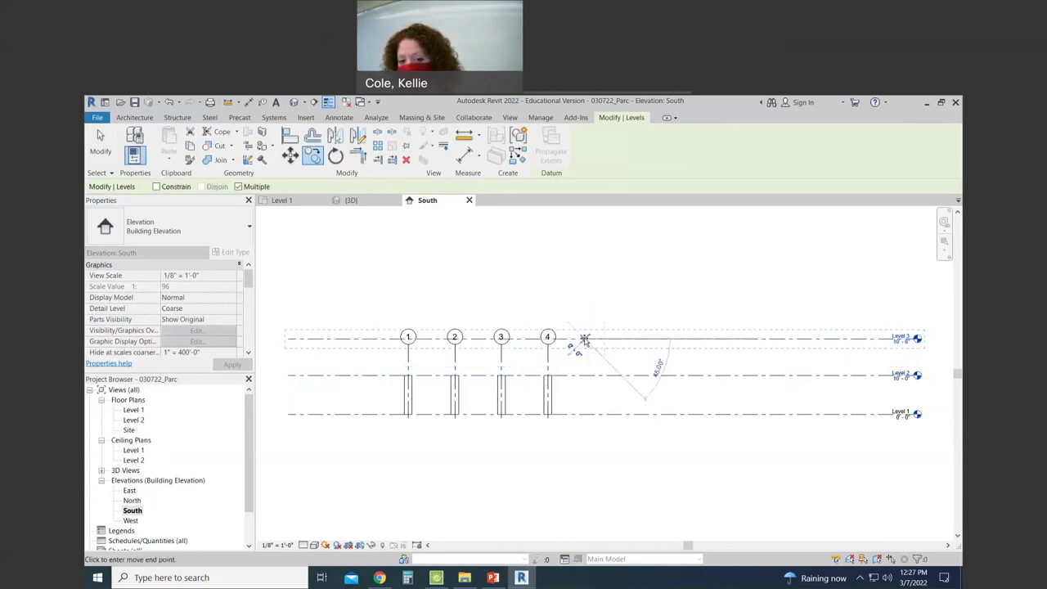
pyautogui.click(586, 296)
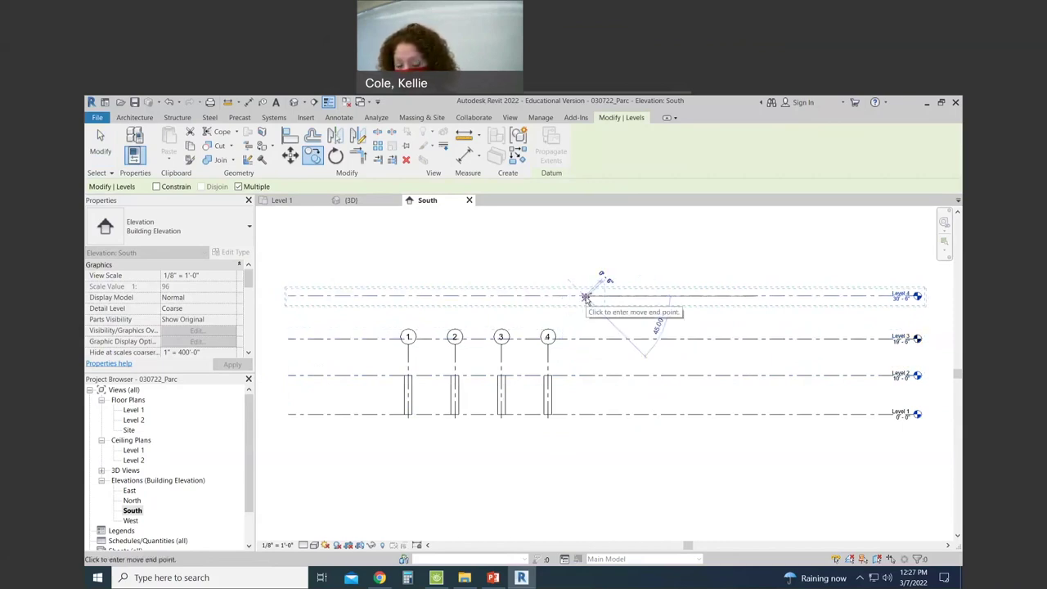
pyautogui.press('Escape')
pyautogui.press('Escape')
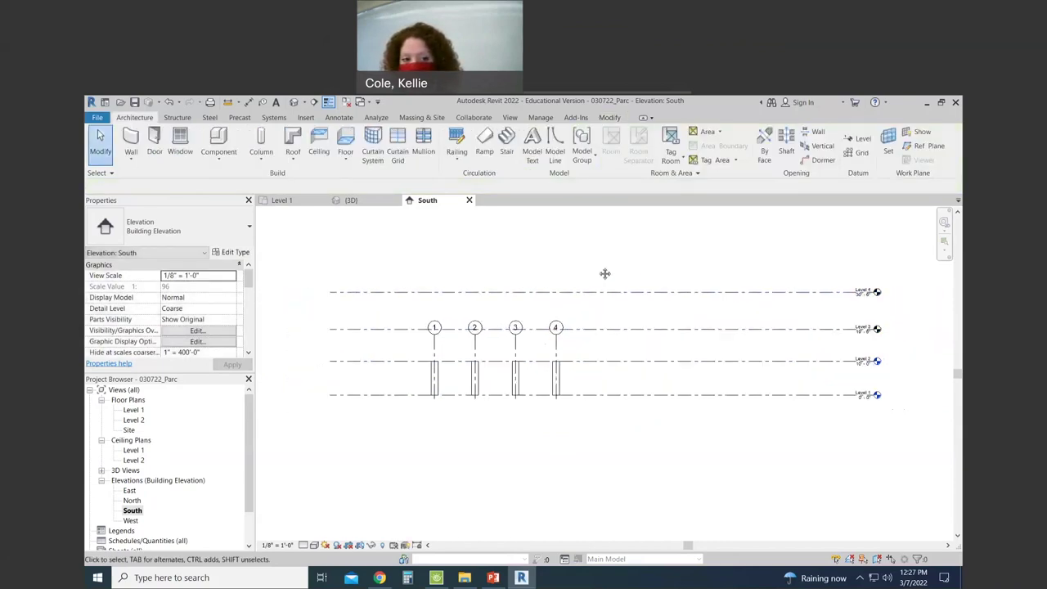
# Pan the elevation to show all four levels and select grid line 4.
pyautogui.scroll(-1, 603, 273)
pyautogui.moveTo(603, 273); pyautogui.dragTo(540, 302, button='middle')
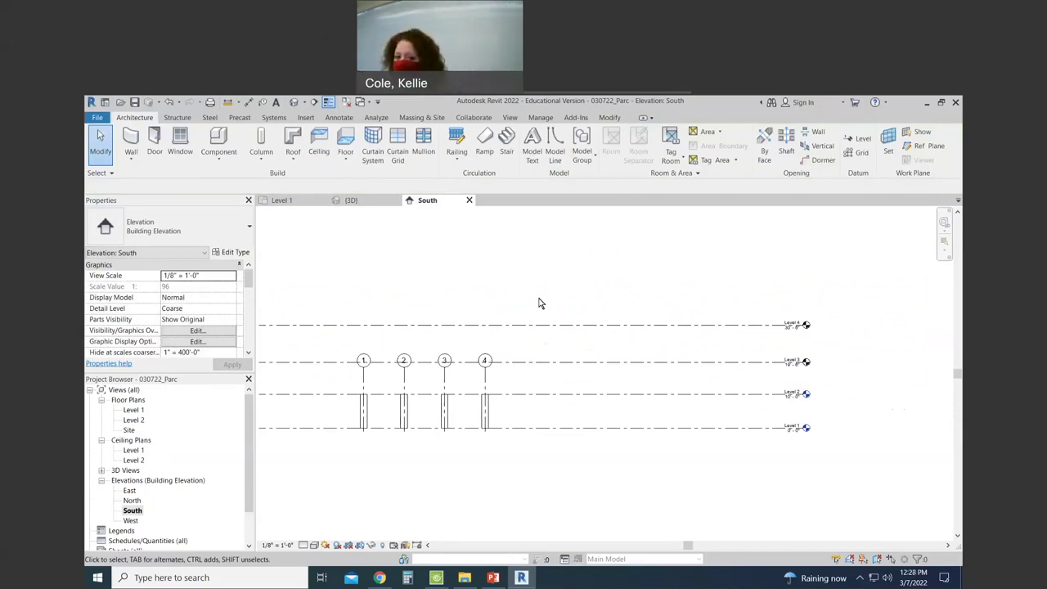
pyautogui.click(485, 378)
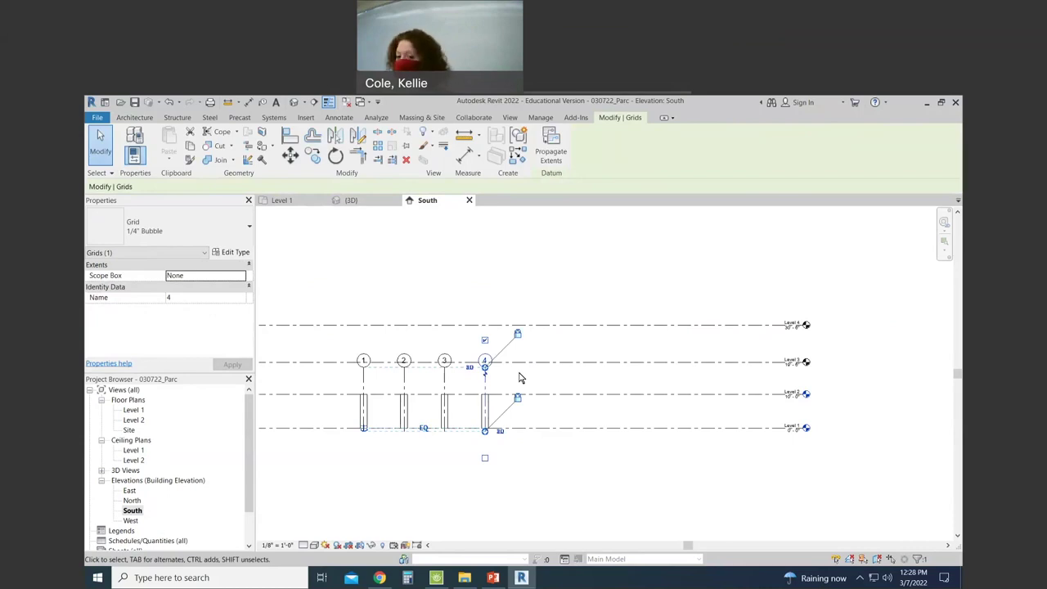
# Drag grid 4's top end above Level 4 so grids 1–4 all extend past it.
pyautogui.click(530, 377)
pyautogui.click(485, 381)
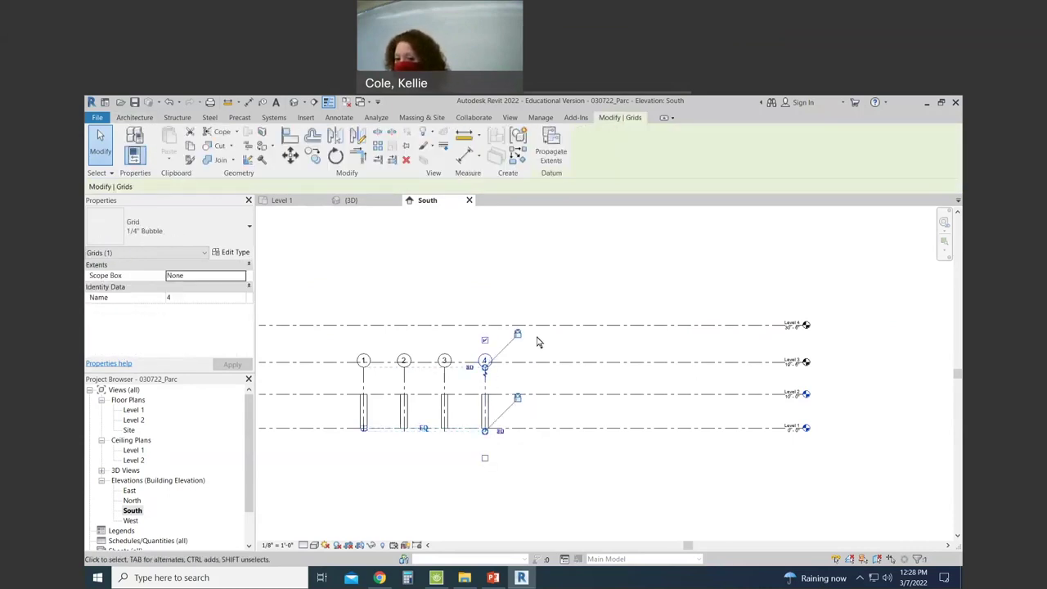
pyautogui.scroll(4, 485, 370)
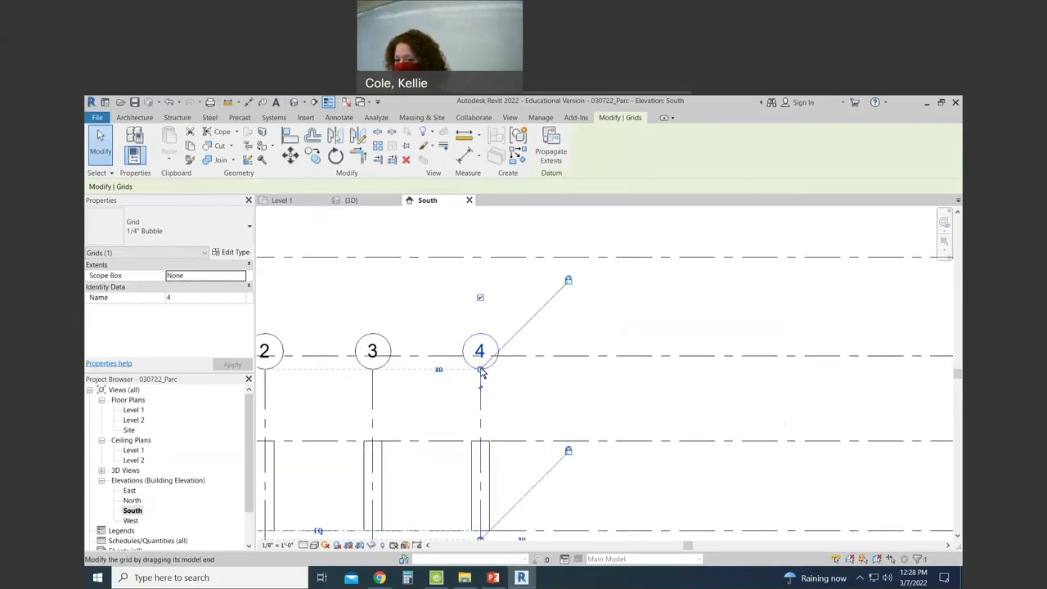
pyautogui.scroll(-1, 481, 372)
pyautogui.moveTo(481, 370); pyautogui.dragTo(483, 257)
pyautogui.scroll(-3, 480, 315)
pyautogui.click(597, 247)
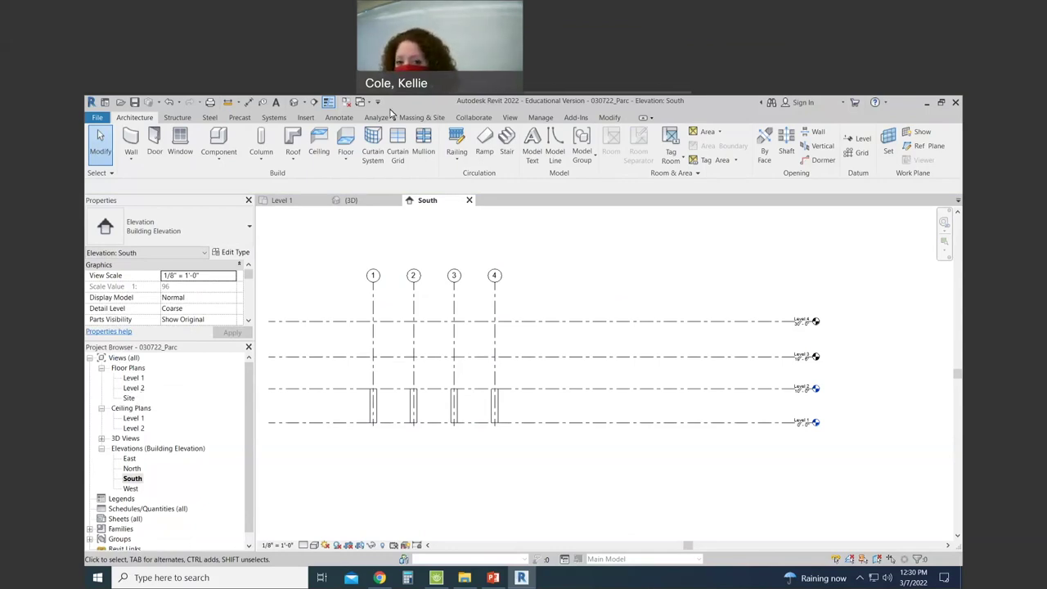
# Create new floor plan views for Level 3 and Level 4 from Plan Views > Floor Plan.
pyautogui.click(510, 119)
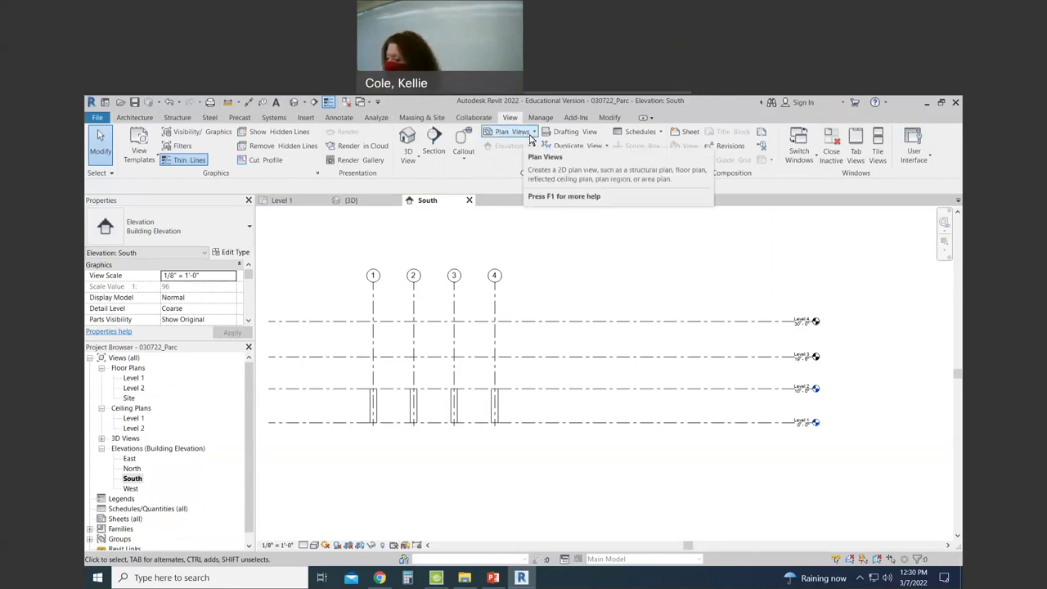
pyautogui.click(535, 133)
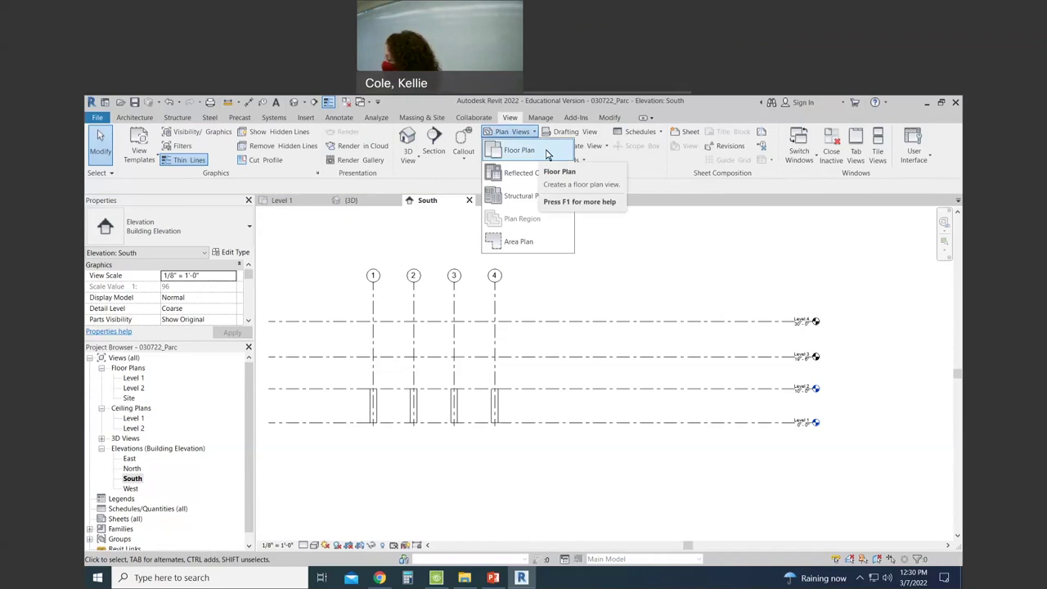
pyautogui.click(547, 154)
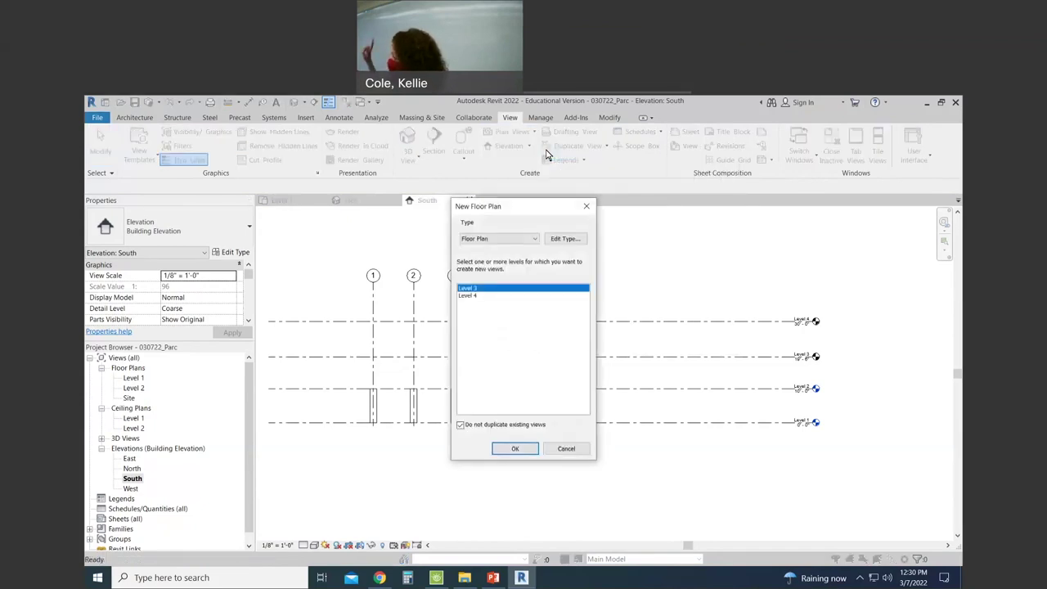
pyautogui.keyDown('shift'); pyautogui.click(481, 297); pyautogui.keyUp('shift')
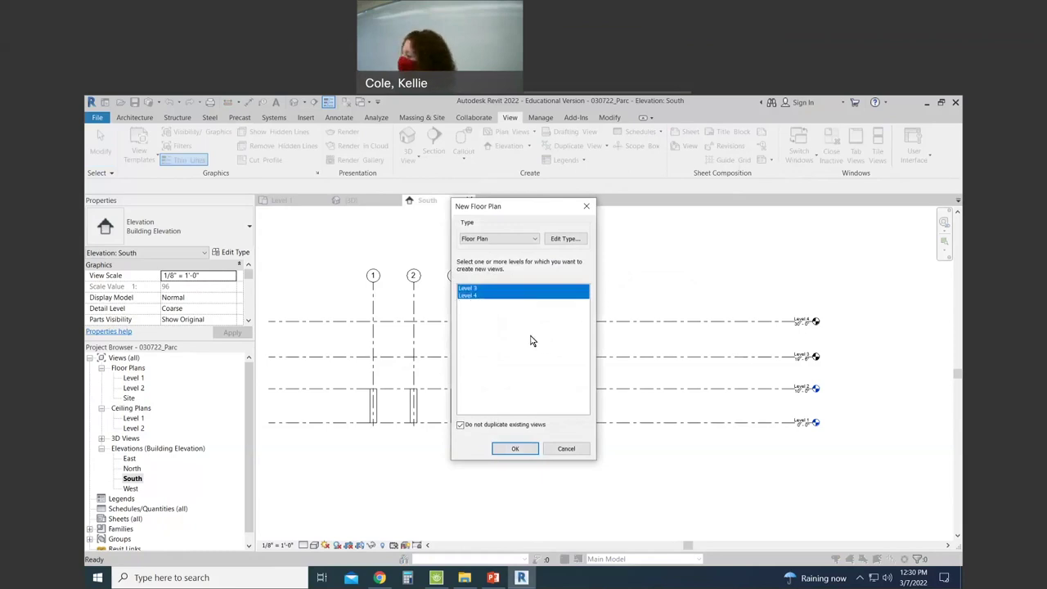
pyautogui.click(514, 449)
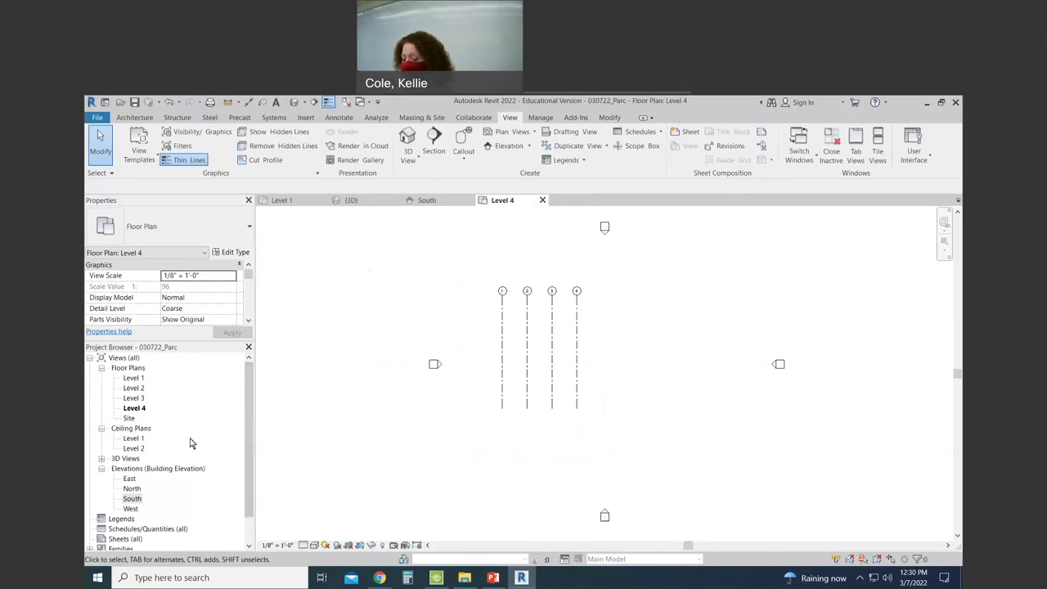
# Open the Level 2 floor plan from the Project Browser and zoom to grids 1–8.
pyautogui.doubleClick(135, 388)
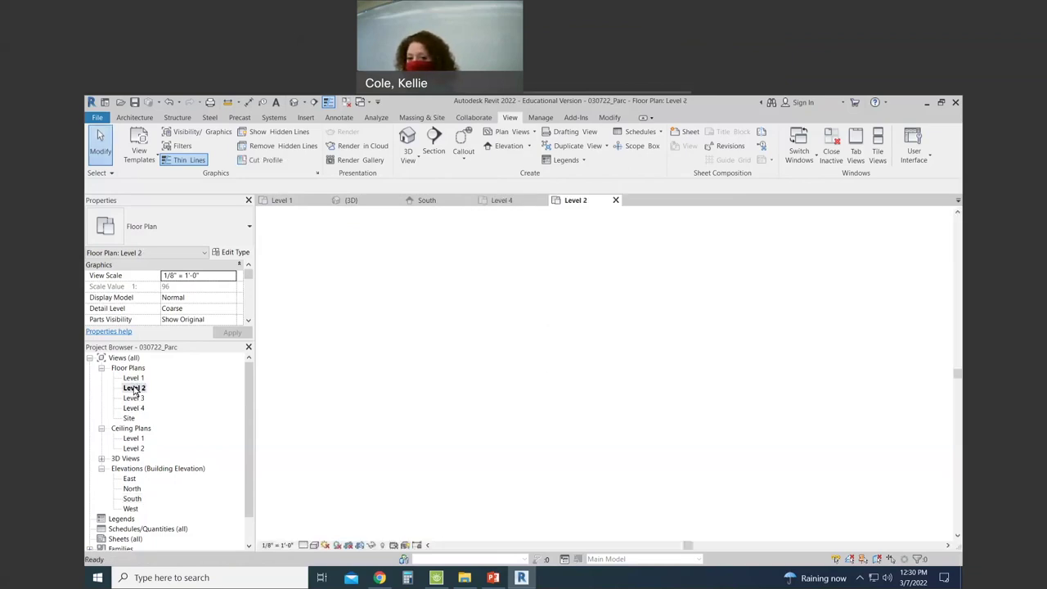
pyautogui.scroll(4, 546, 355)
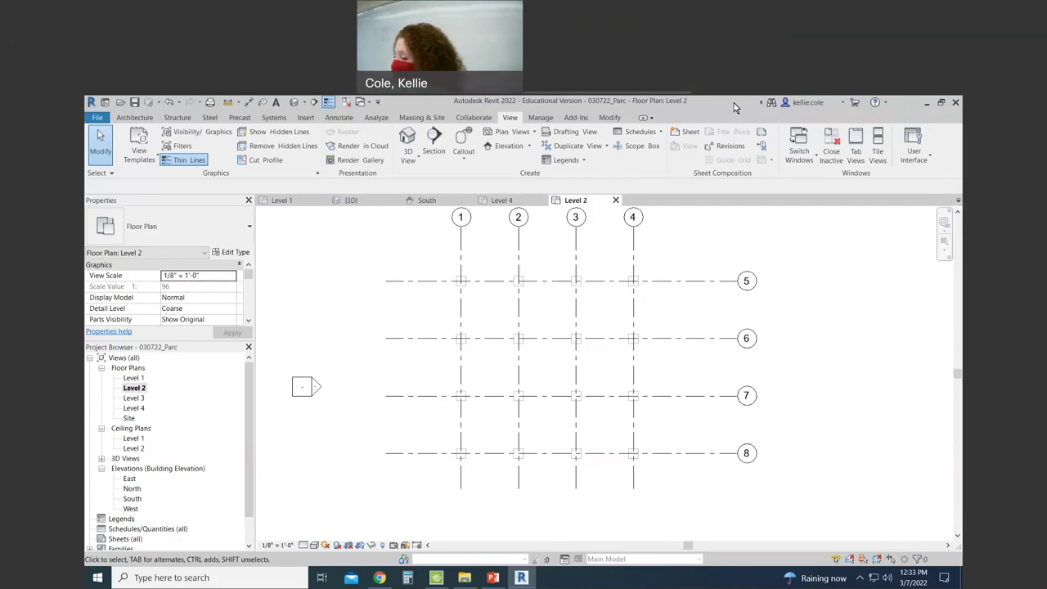
# Search the Autodesk cloud library for 'concrete beam' and load the Concrete-Rectangular Beam family.
pyautogui.click(306, 118)
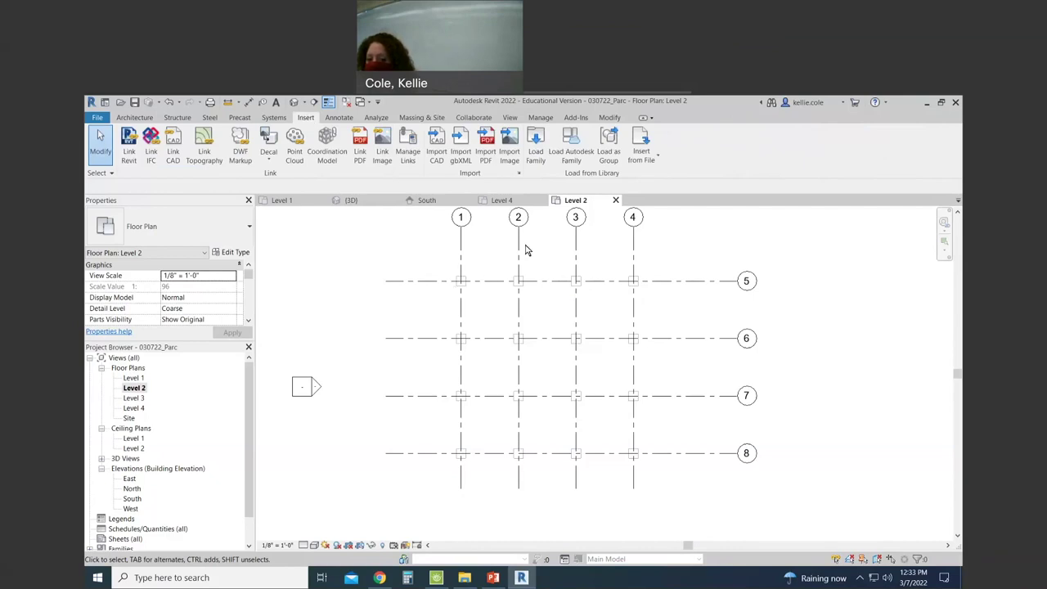
pyautogui.click(583, 161)
pyautogui.write('concrete beam')
pyautogui.press('Return')
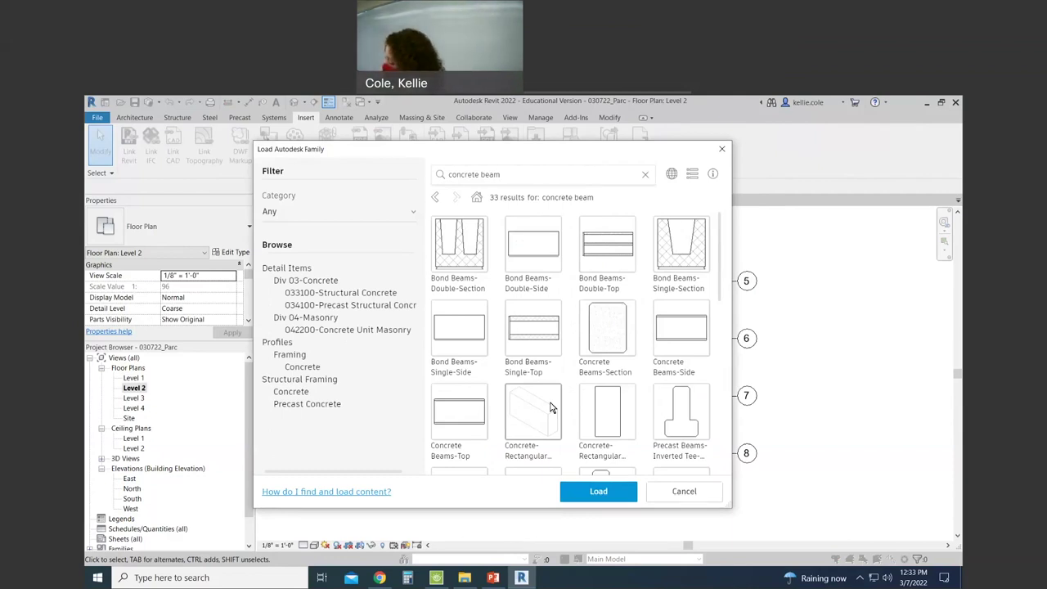
pyautogui.click(551, 407)
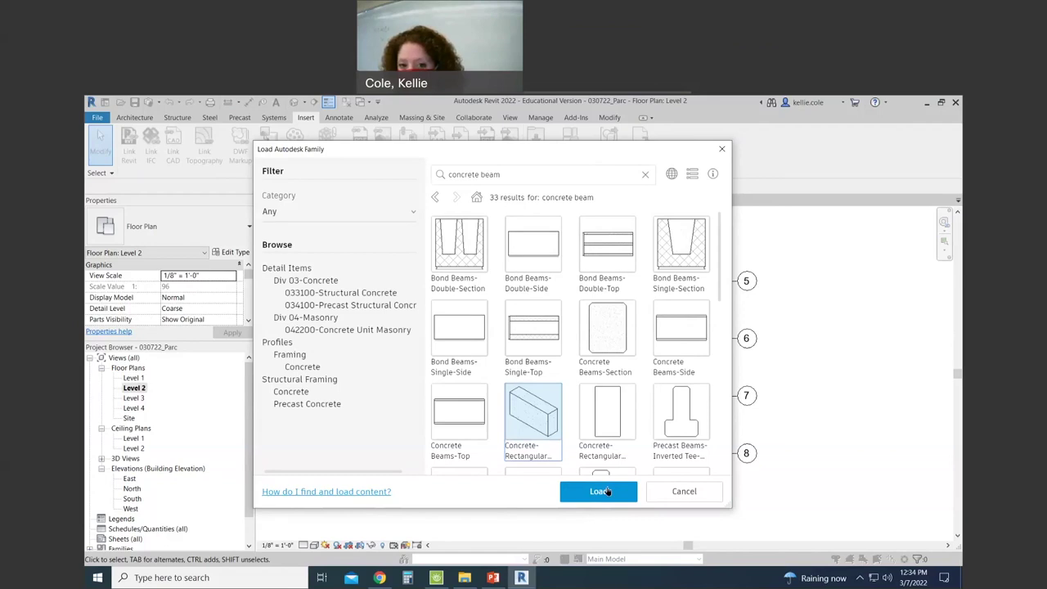
pyautogui.click(607, 491)
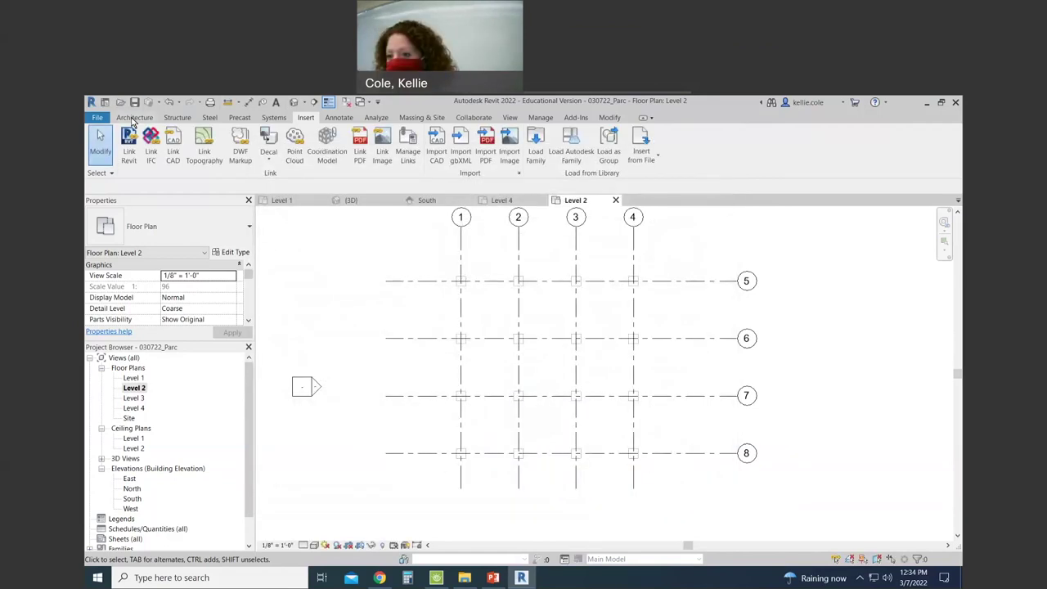
# Start the structural Beam tool with the Concrete-Rectangular Beam 12 x 24 type.
pyautogui.click(134, 119)
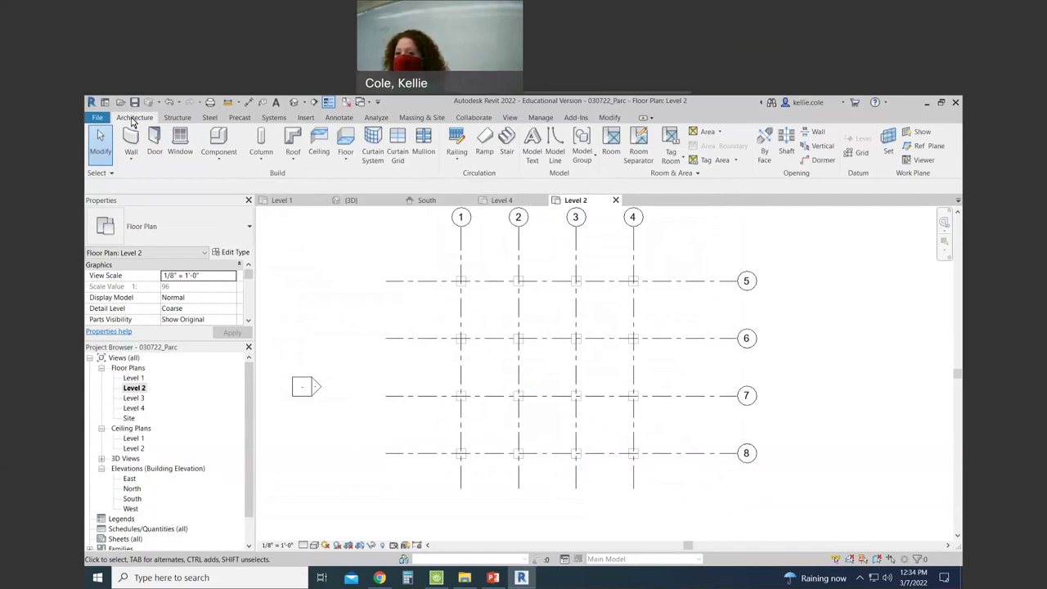
pyautogui.click(177, 118)
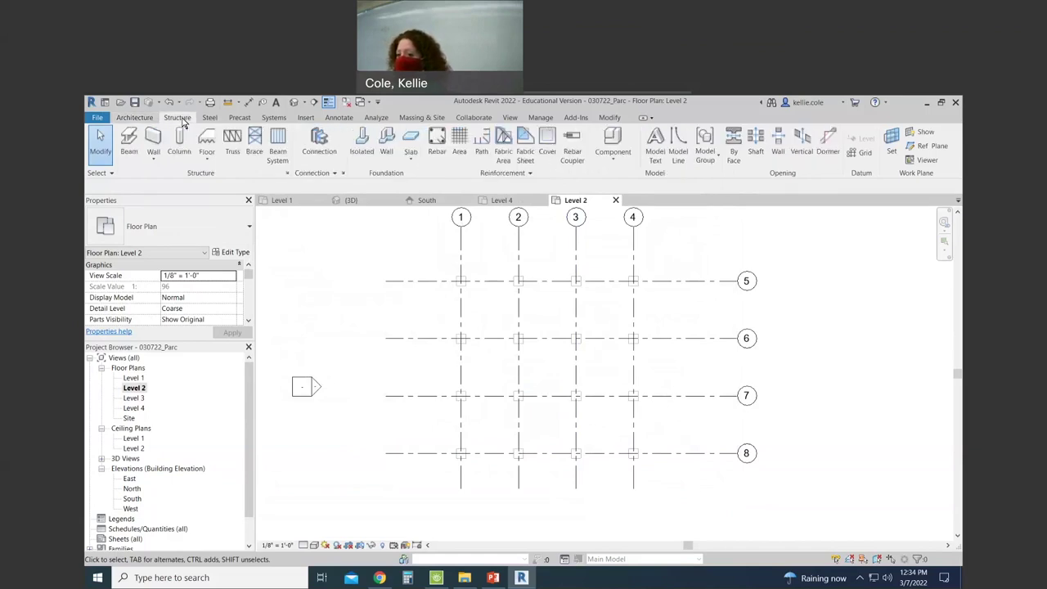
pyautogui.click(130, 152)
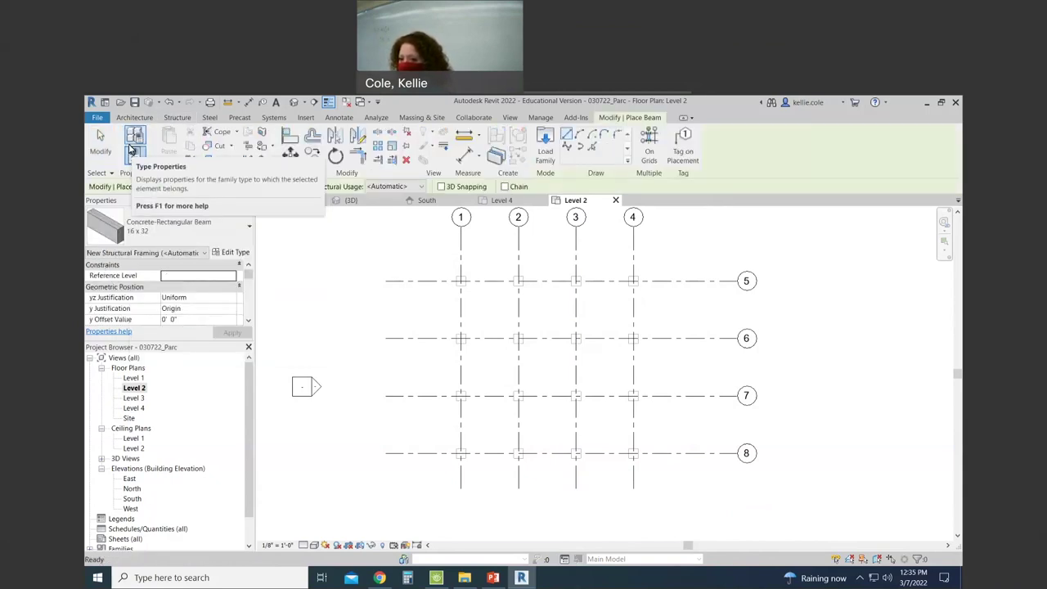
pyautogui.click(232, 230)
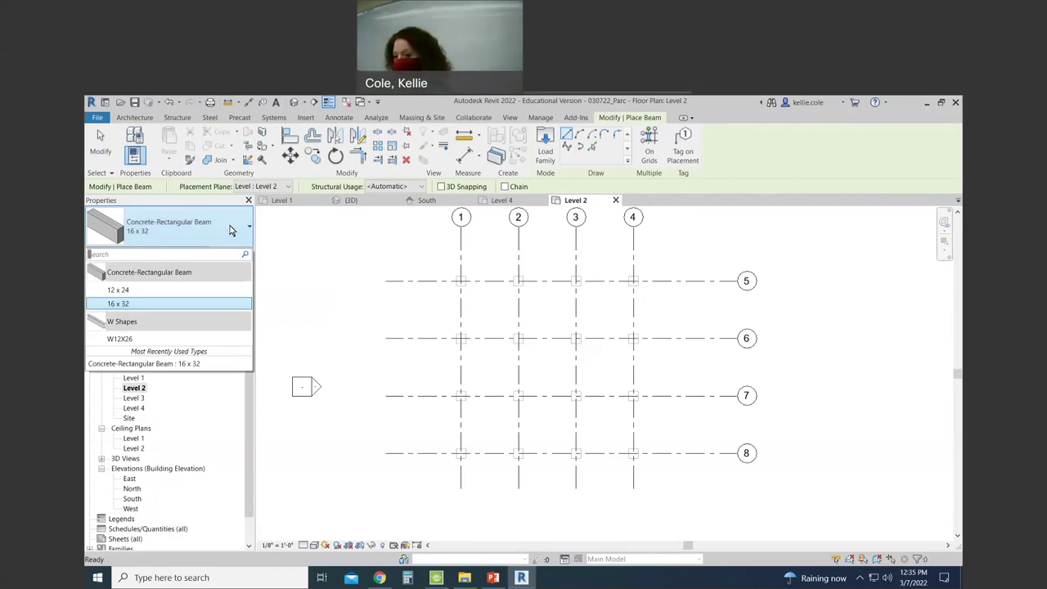
pyautogui.click(168, 291)
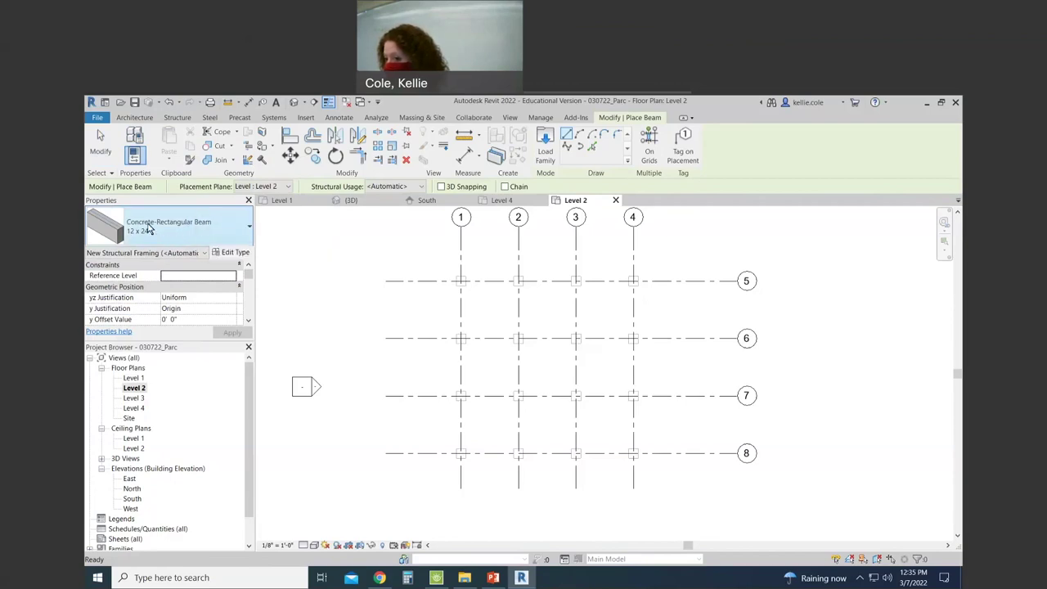
# Duplicate the beam type as 24"x24" and set its width b to 2' 0".
pyautogui.click(234, 252)
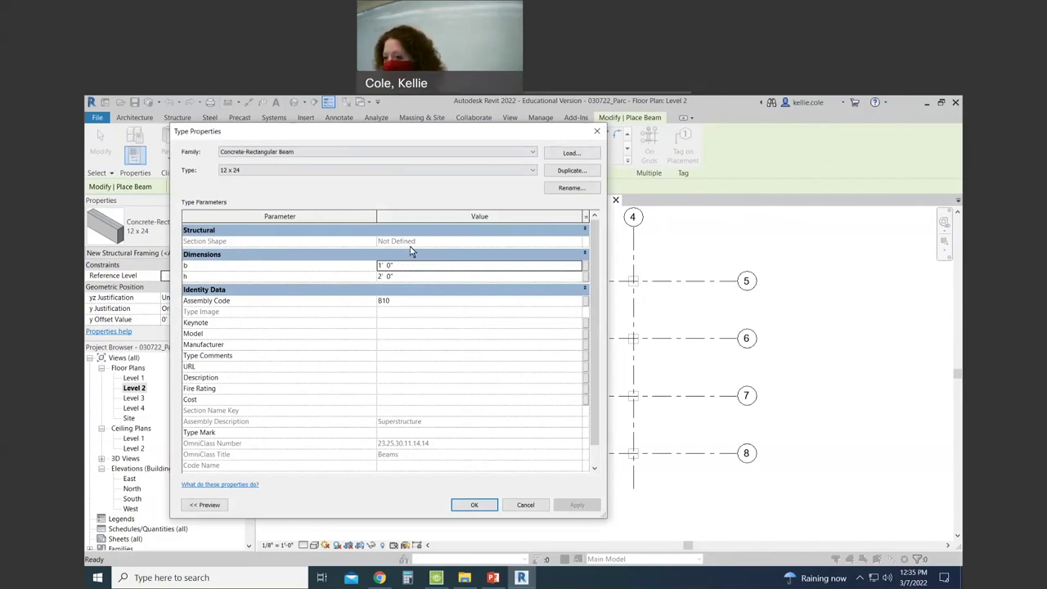
pyautogui.click(572, 172)
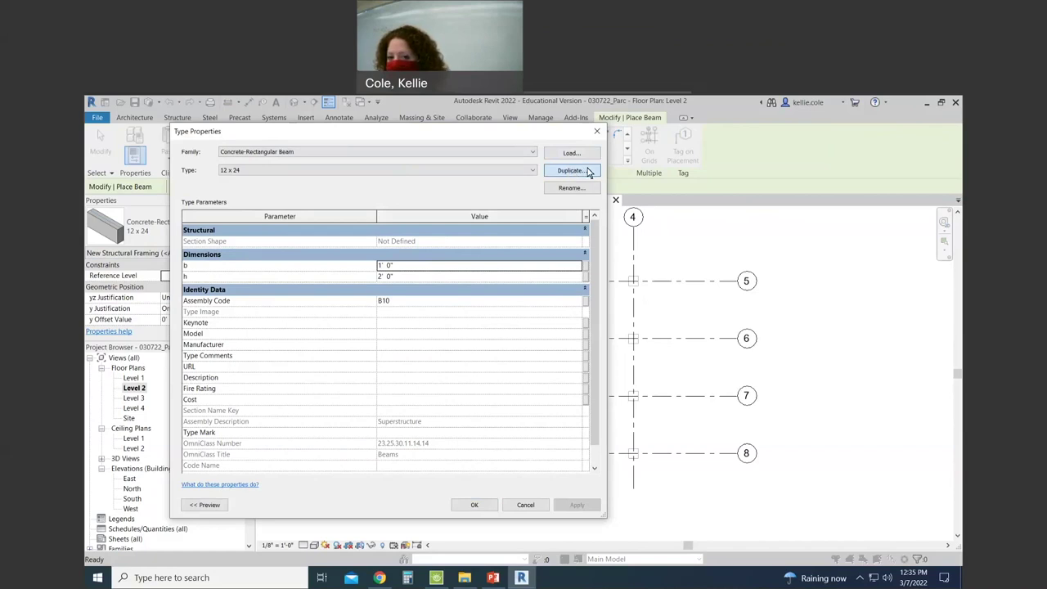
pyautogui.click(588, 173)
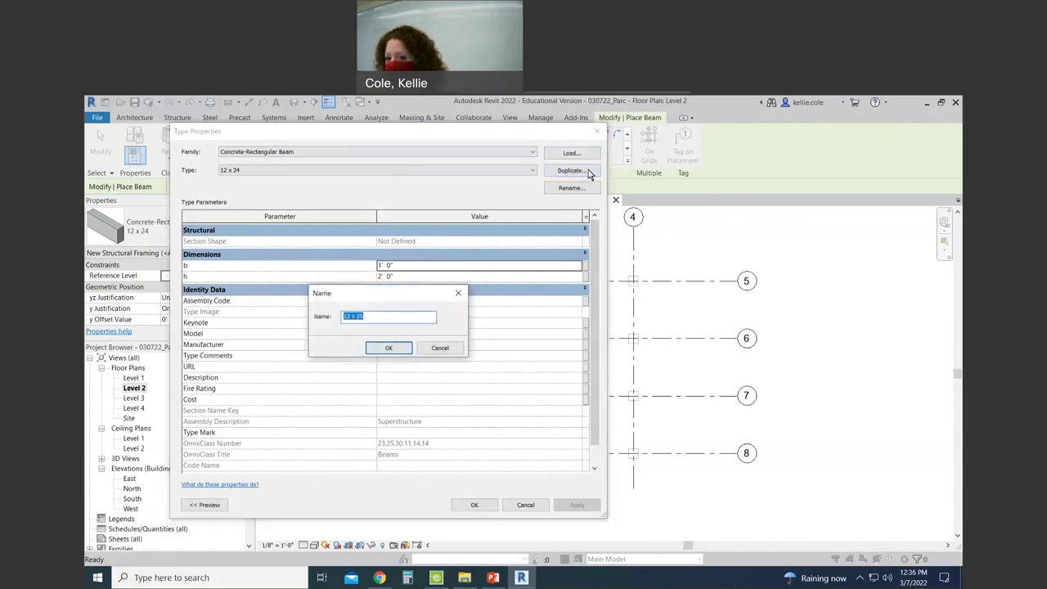
pyautogui.write('24"x24"')
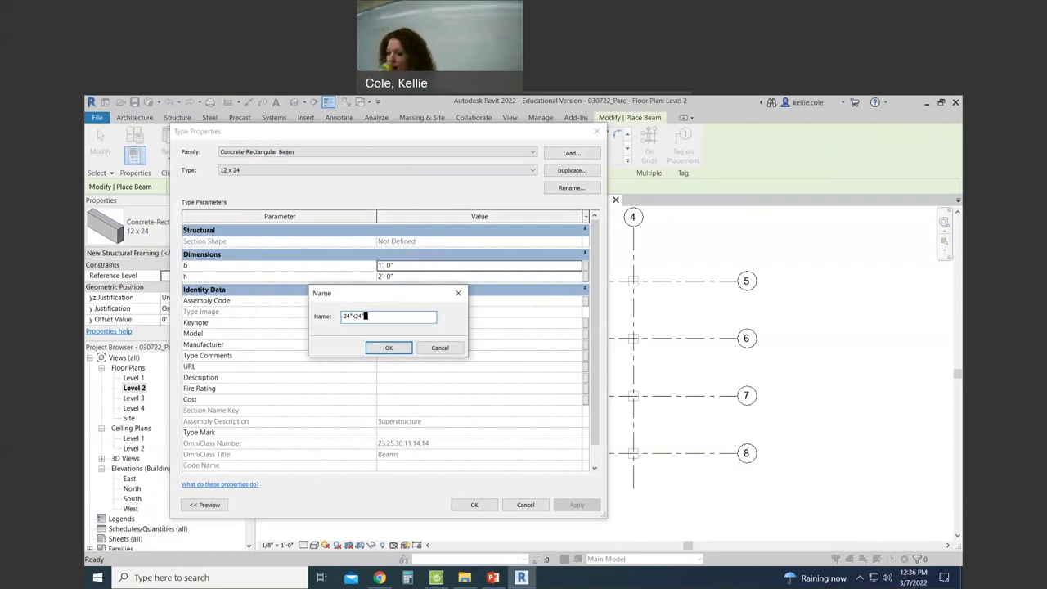
pyautogui.click(407, 350)
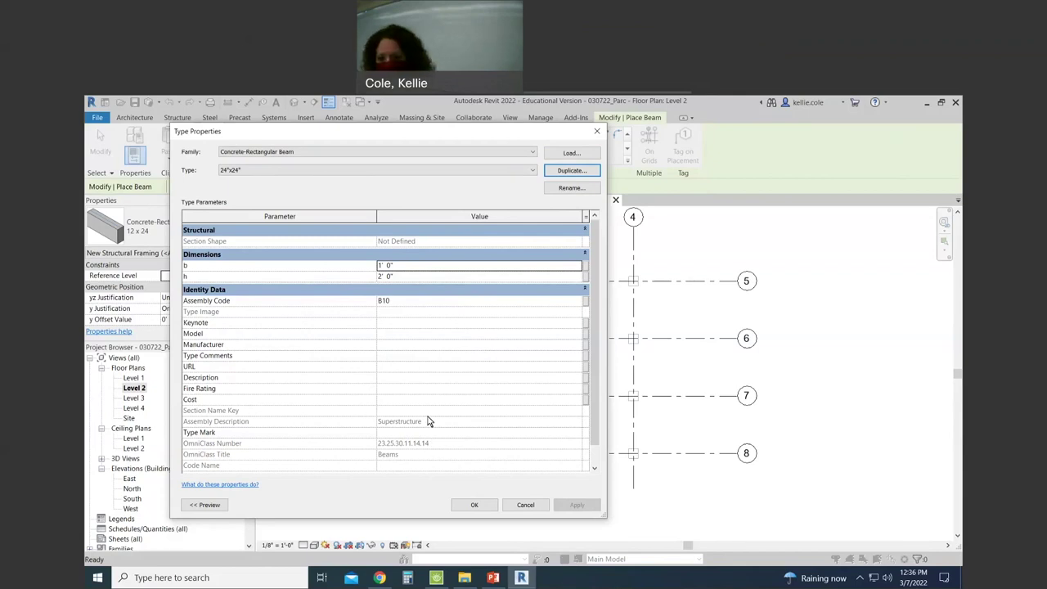
pyautogui.moveTo(372, 266); pyautogui.dragTo(407, 266)
pyautogui.write('2')
pyautogui.press('Tab')
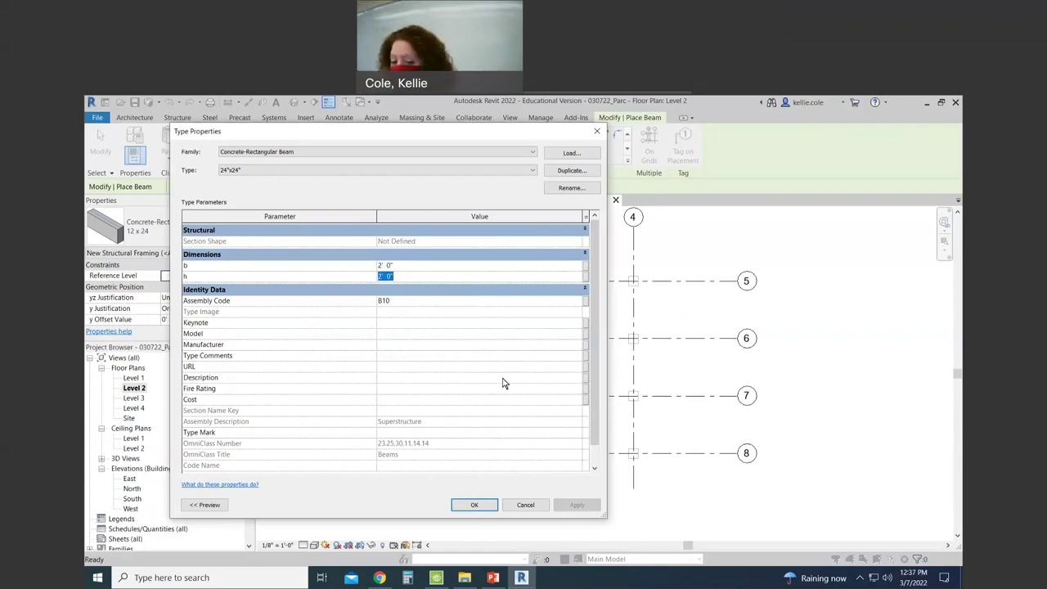
pyautogui.click(474, 505)
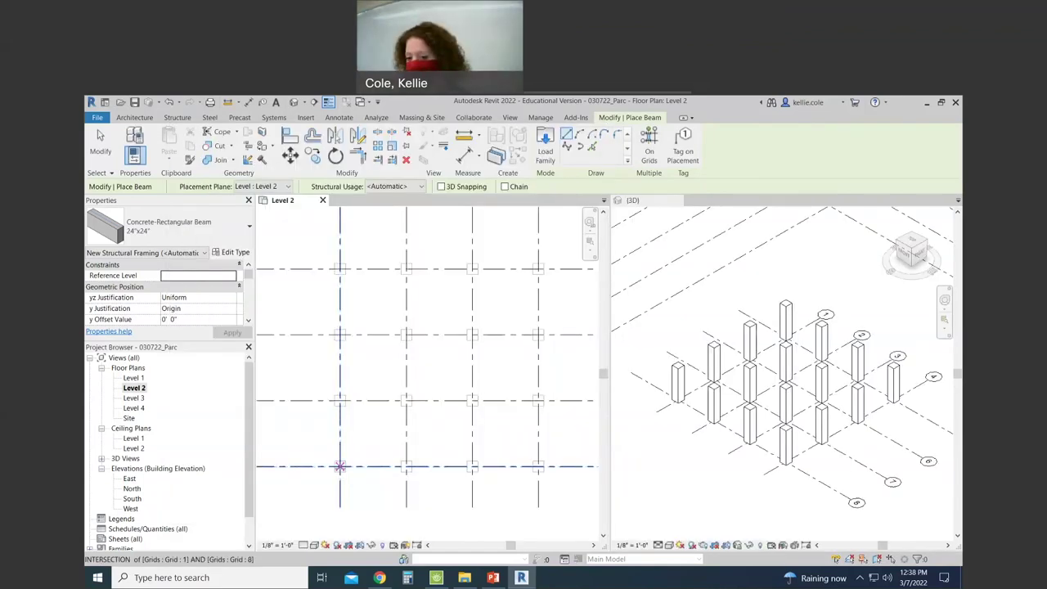
# Place a 24"x24" beam from the grid 1/grid 8 column to the next column along grid 8.
pyautogui.scroll(1, 405, 482)
pyautogui.scroll(1, 405, 483)
pyautogui.click(306, 458)
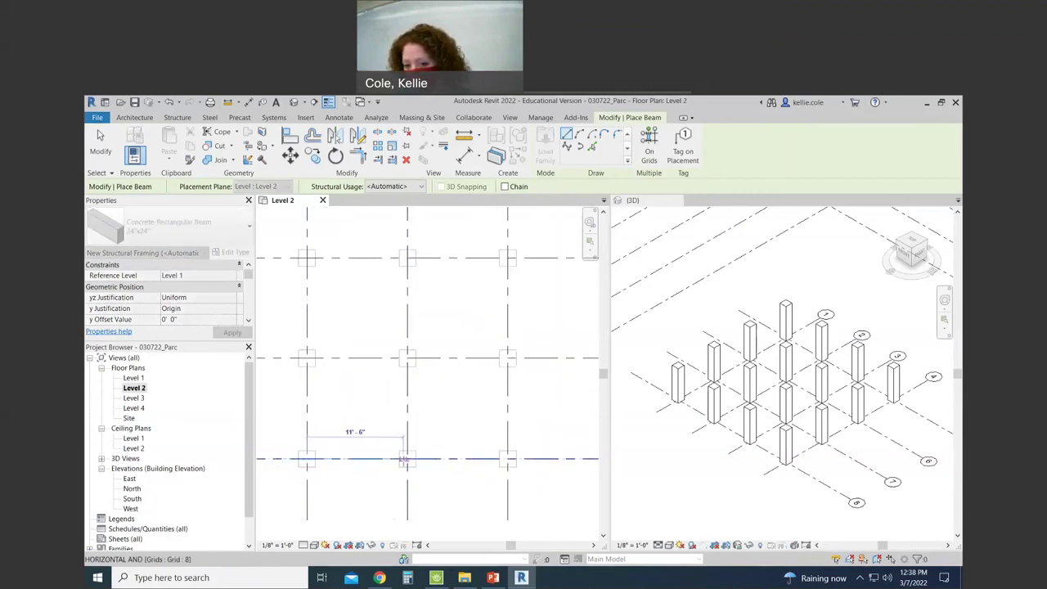
pyautogui.click(407, 458)
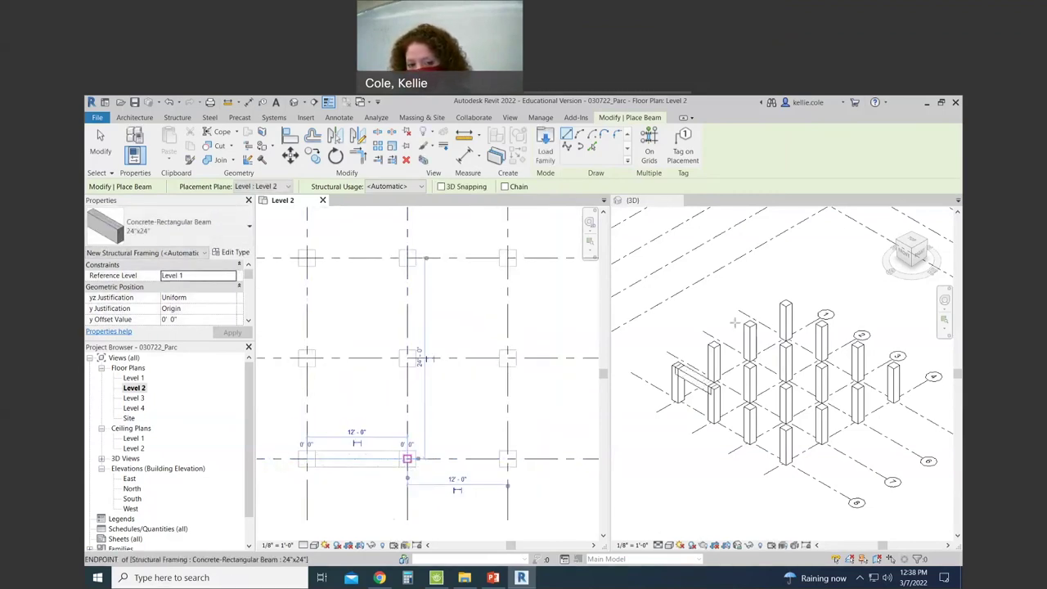
pyautogui.scroll(4, 703, 393)
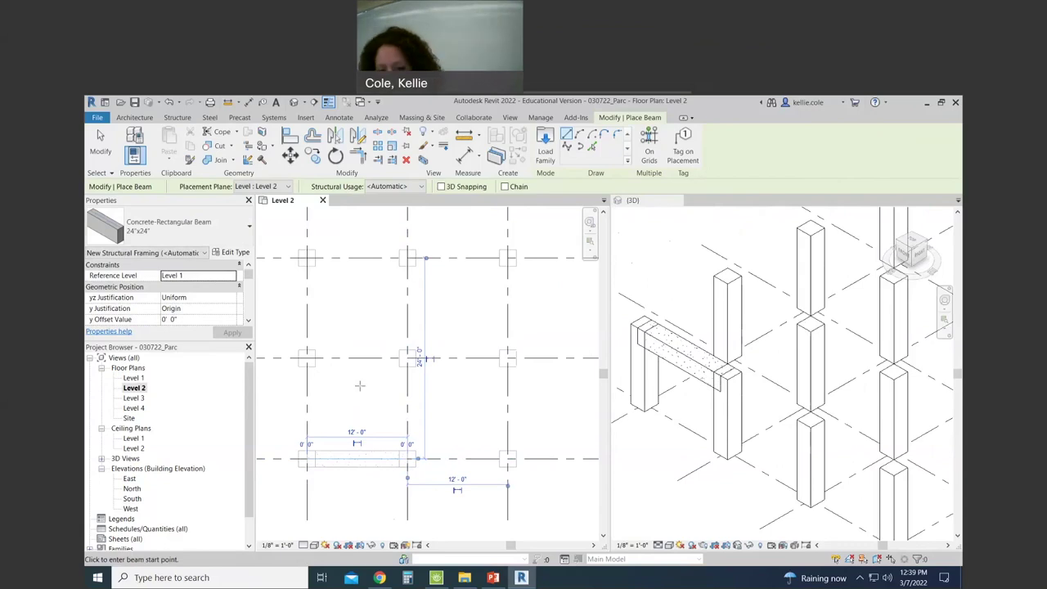
pyautogui.scroll(-3, 361, 386)
pyautogui.scroll(3, 418, 423)
pyautogui.scroll(3, 403, 420)
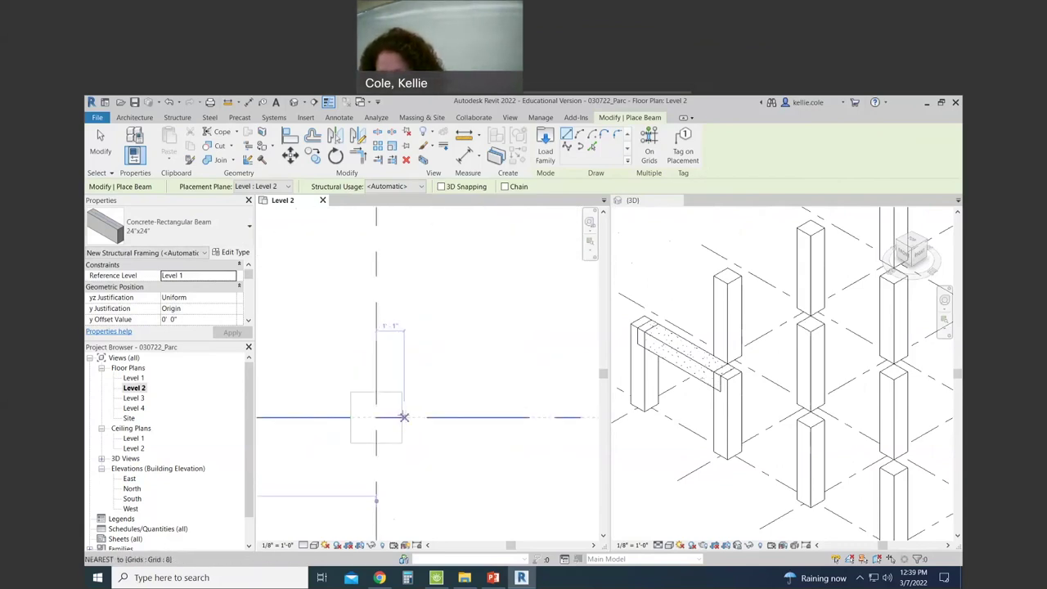
# Add the next beam between grid 8 columns, then zoom all (ZA) to fit the model in both views.
pyautogui.click(402, 417)
pyautogui.scroll(-2, 439, 407)
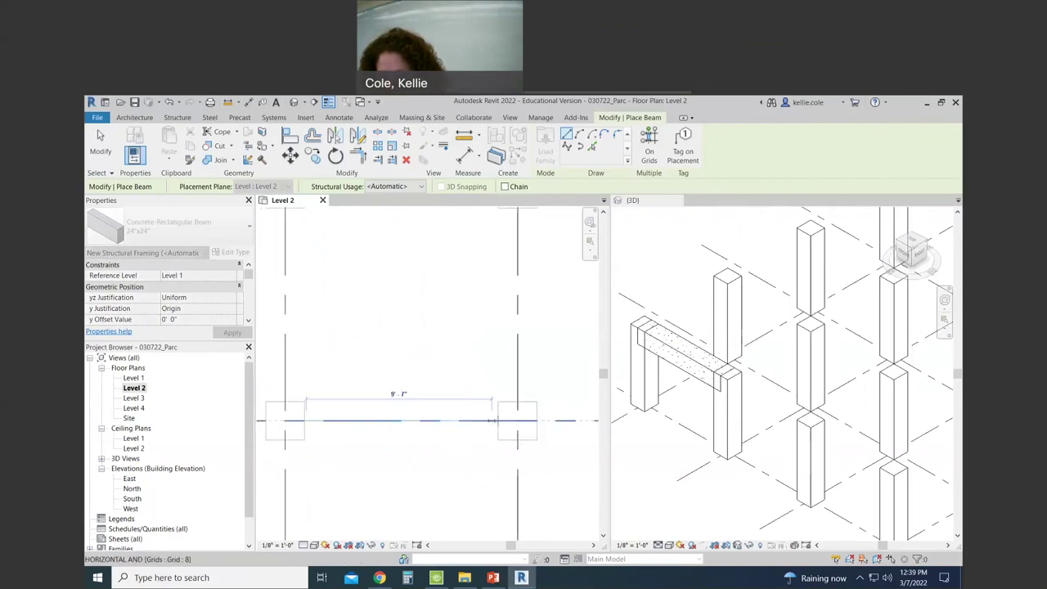
pyautogui.click(496, 420)
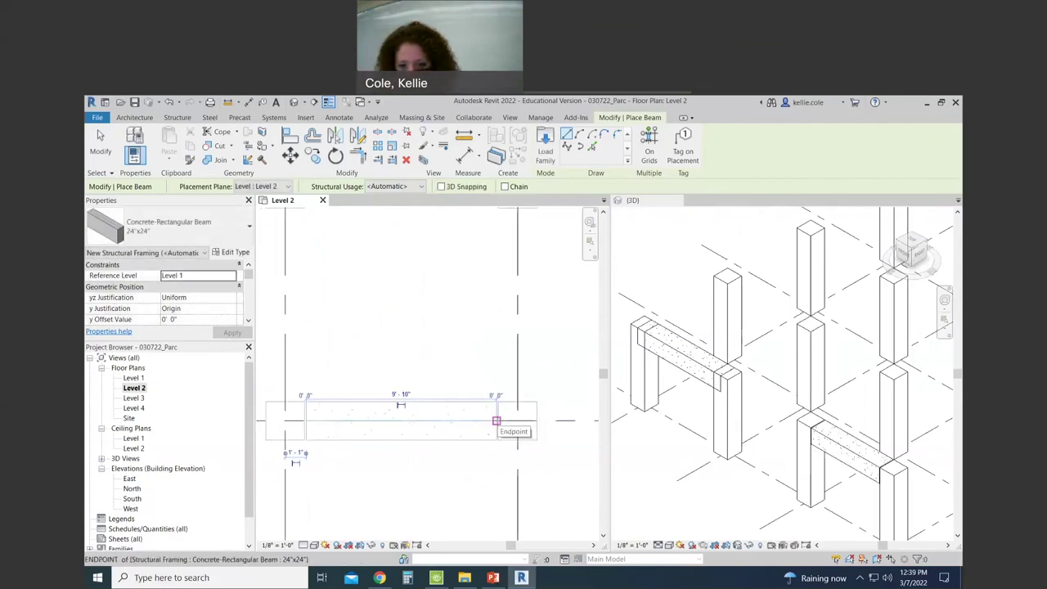
pyautogui.scroll(-1, 573, 393)
pyautogui.scroll(-1, 872, 444)
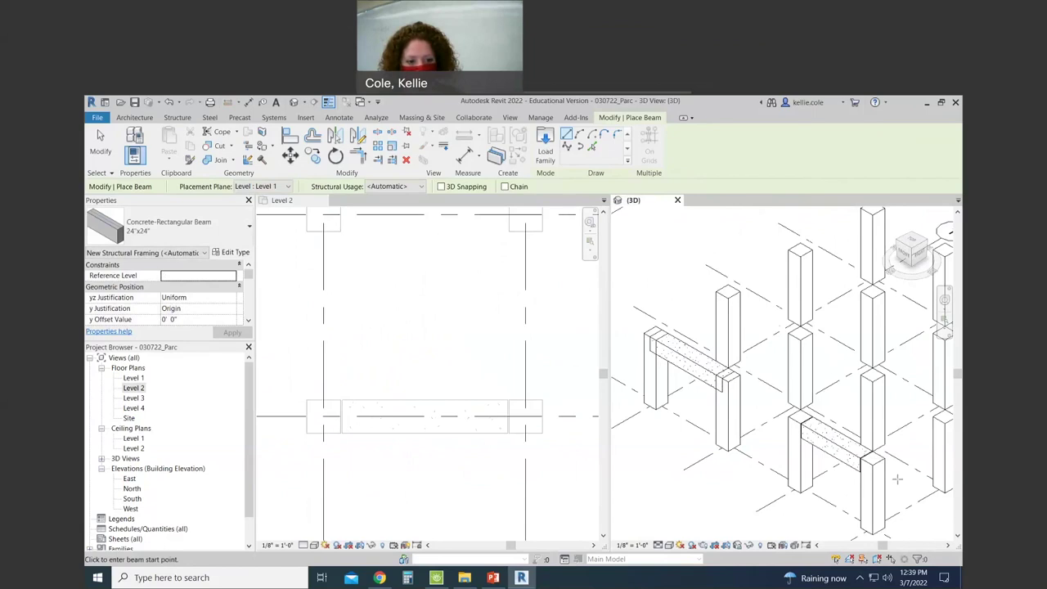
pyautogui.press('z')
pyautogui.press('a')
pyautogui.scroll(-1, 359, 471)
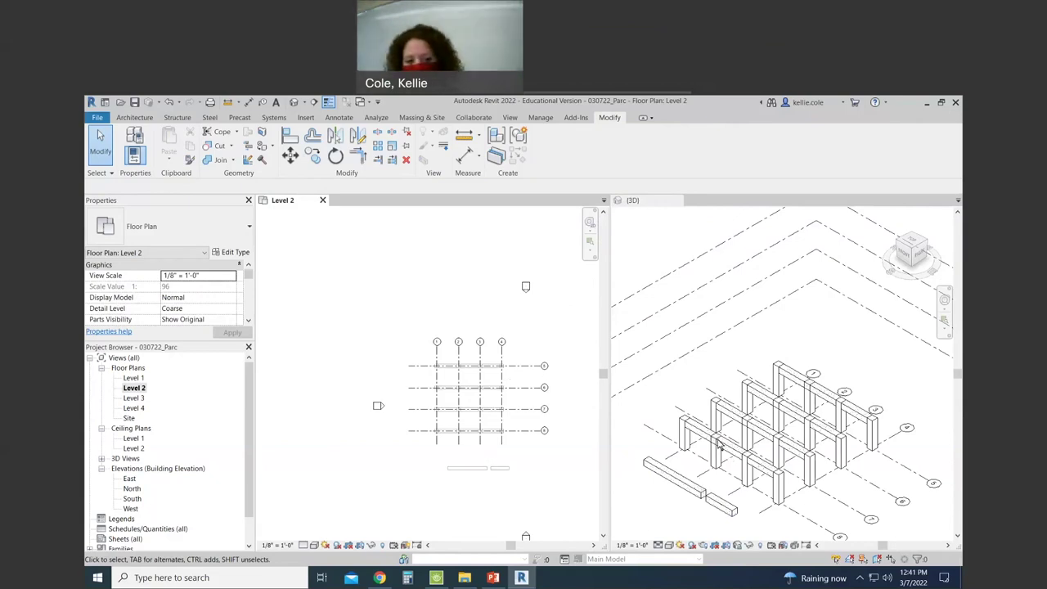
# Delete the stray beams along grid 8, then make the 3D view active.
pyautogui.scroll(3, 720, 446)
pyautogui.click(649, 383)
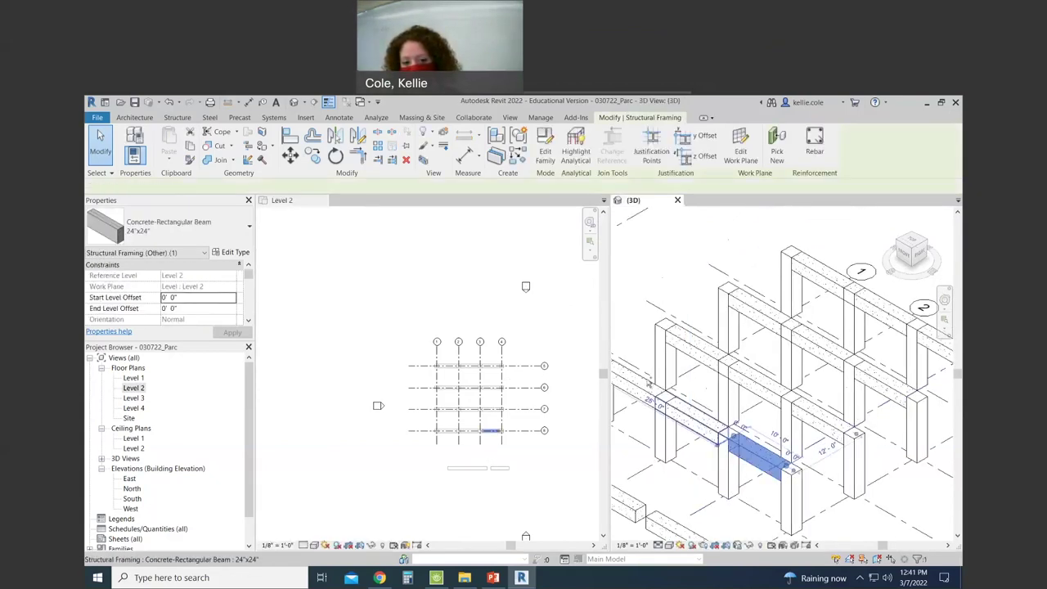
pyautogui.keyDown('ctrl'); pyautogui.click(650, 383); pyautogui.keyUp('ctrl')
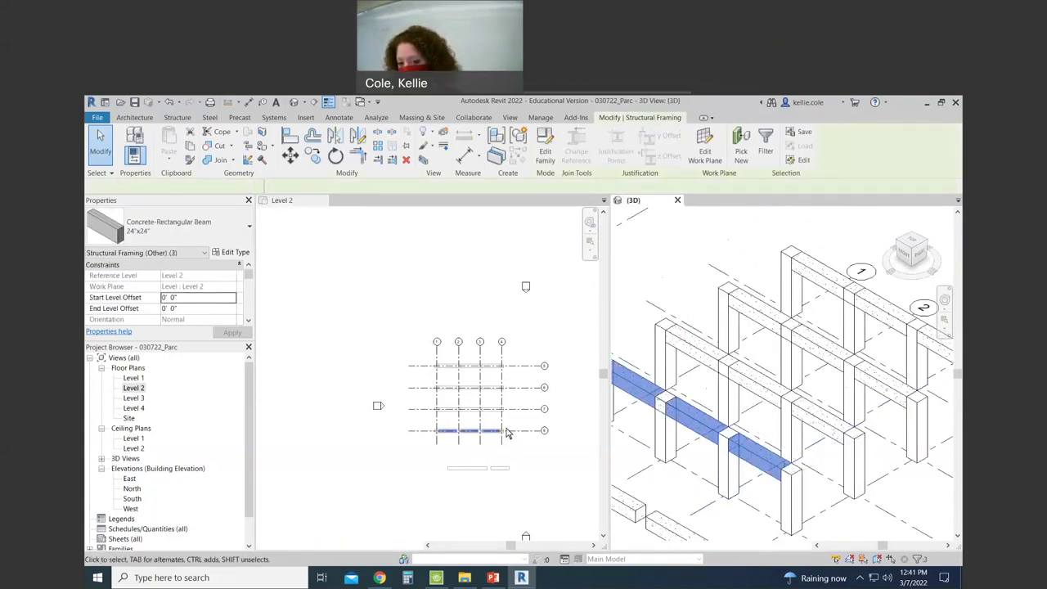
pyautogui.scroll(3, 505, 434)
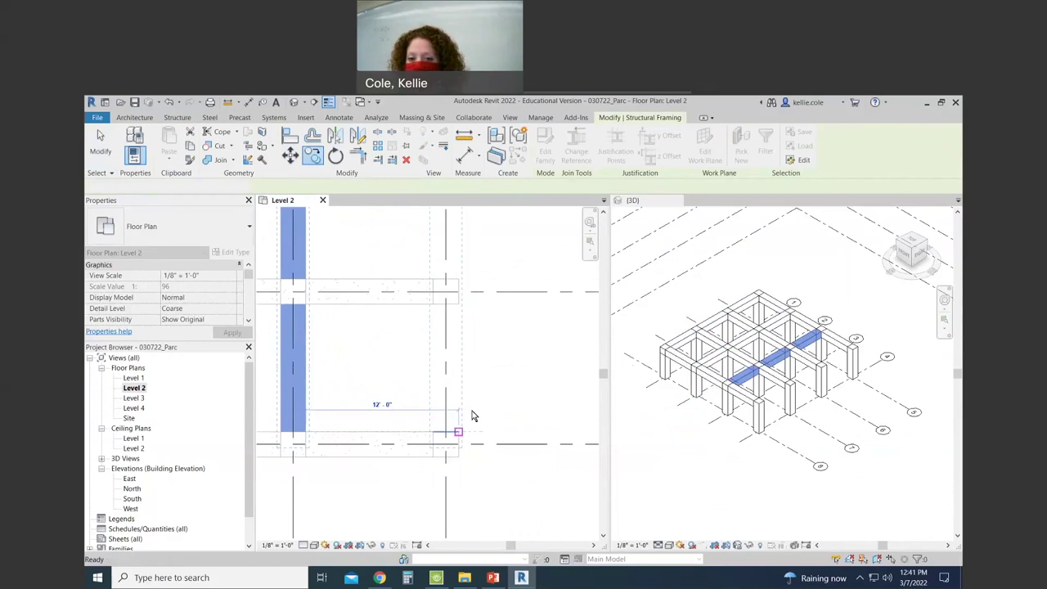
pyautogui.scroll(-4, 471, 420)
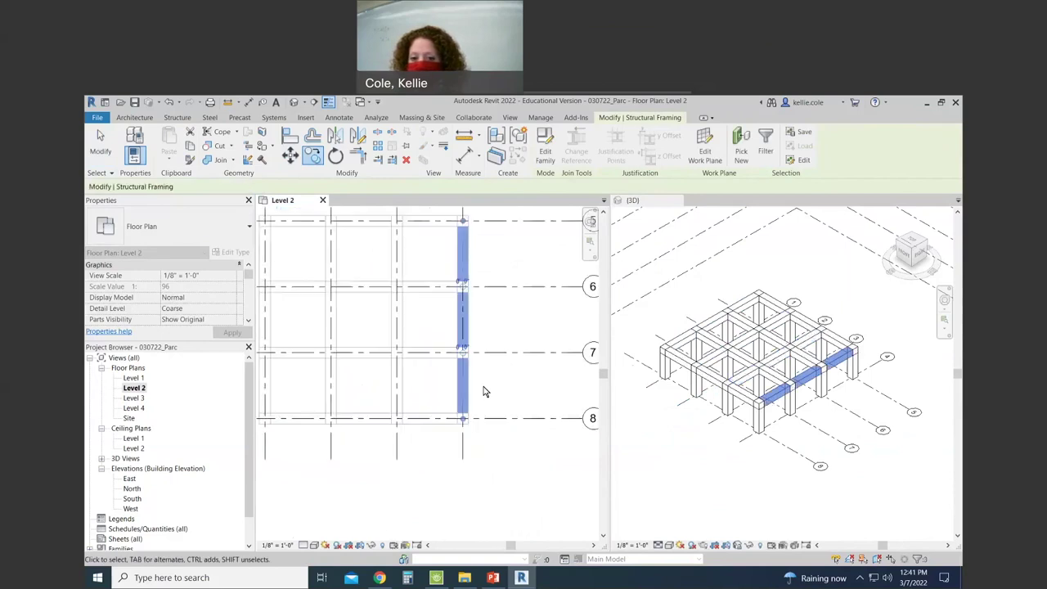
pyautogui.moveTo(527, 311); pyautogui.dragTo(534, 371, button='middle')
pyautogui.click(444, 461)
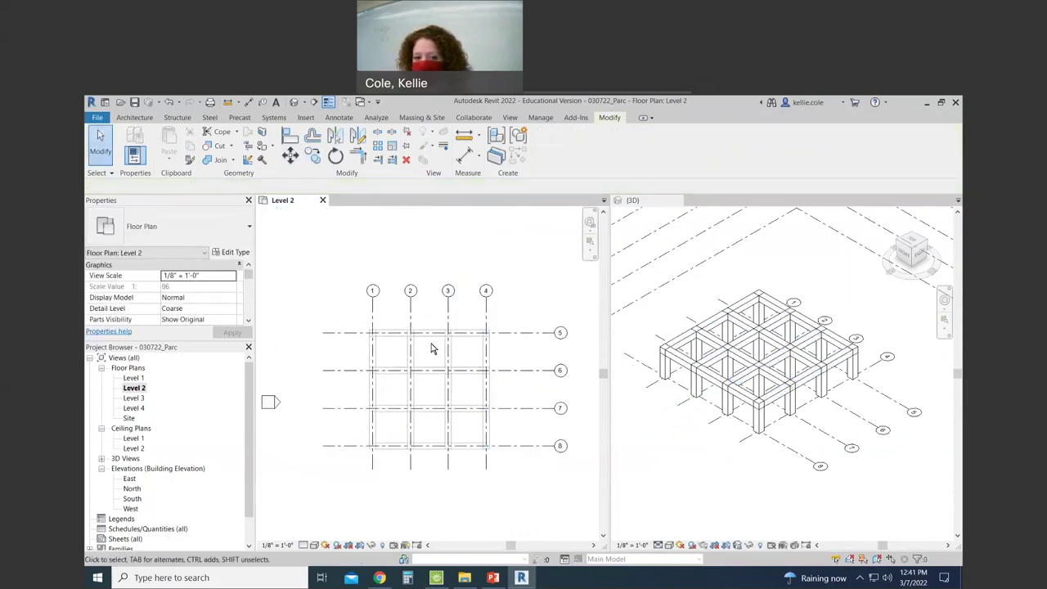
pyautogui.click(700, 458)
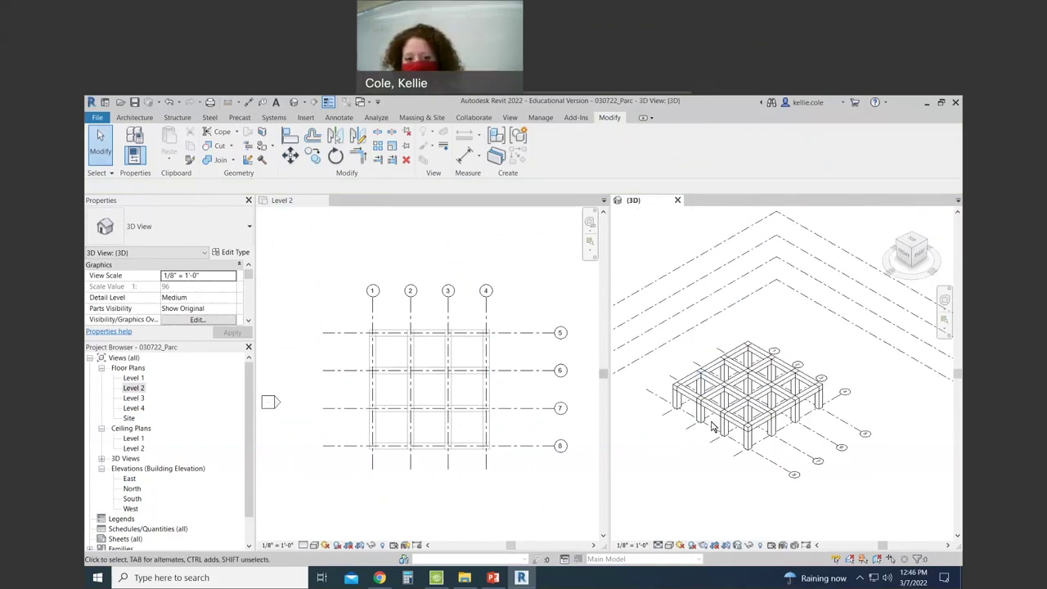
pyautogui.scroll(-3, 715, 445)
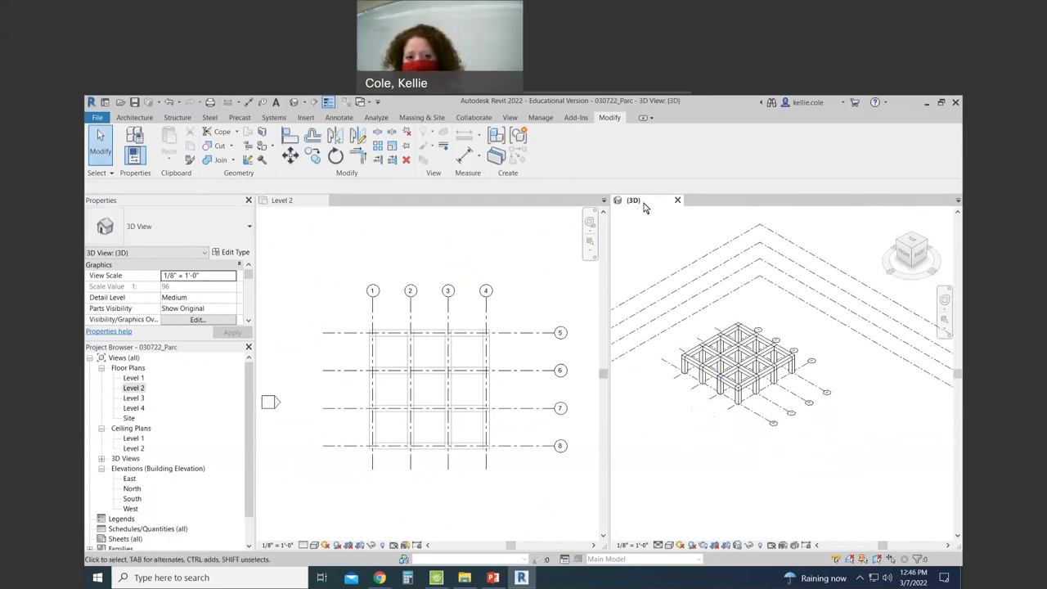
# Switch to tabbed views and window-select the whole concrete frame in 3D.
pyautogui.press('t')
pyautogui.press('w')
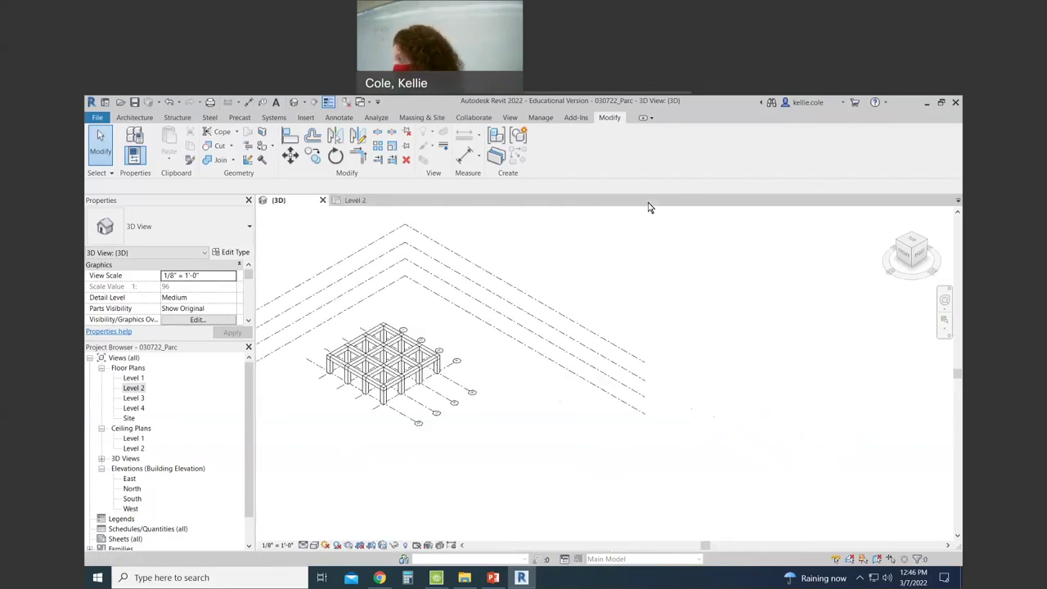
pyautogui.scroll(4, 485, 402)
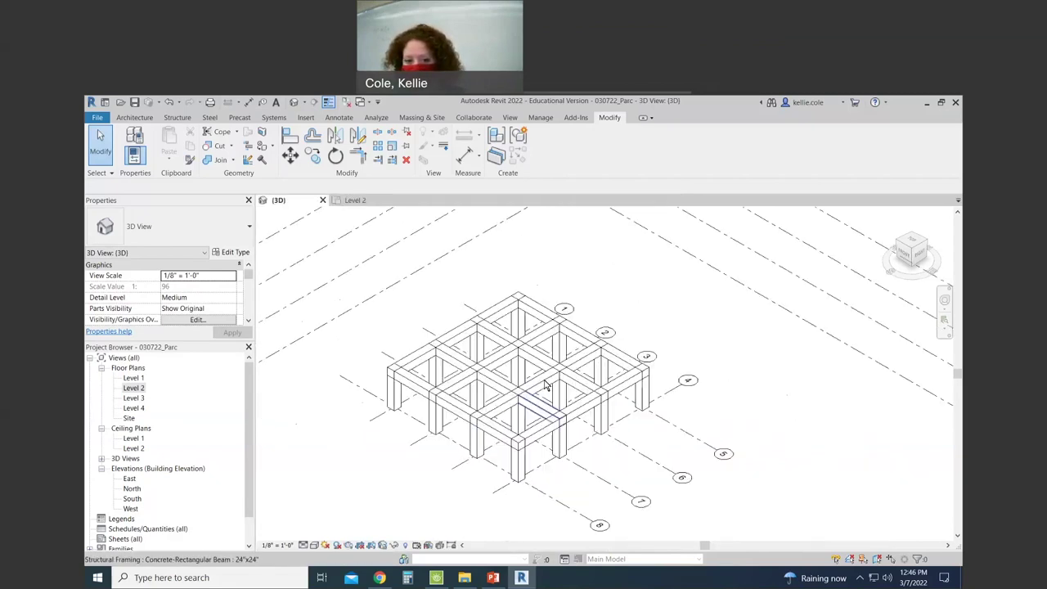
pyautogui.click(553, 441)
pyautogui.keyDown('shift'); pyautogui.moveTo(553, 442); pyautogui.dragTo(626, 310, button='middle'); pyautogui.keyUp('shift')
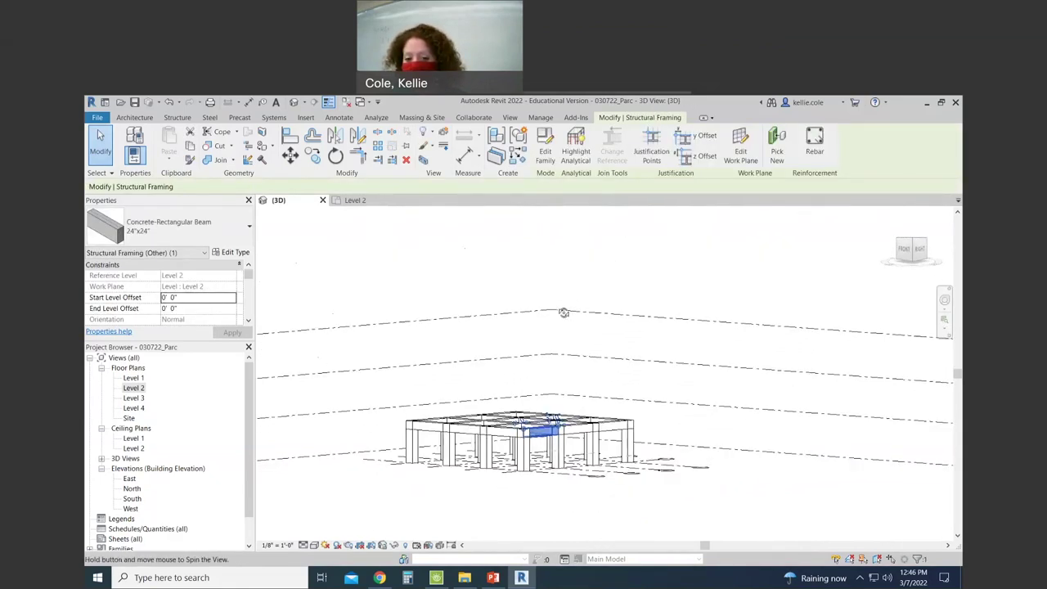
pyautogui.moveTo(376, 382); pyautogui.dragTo(639, 507)
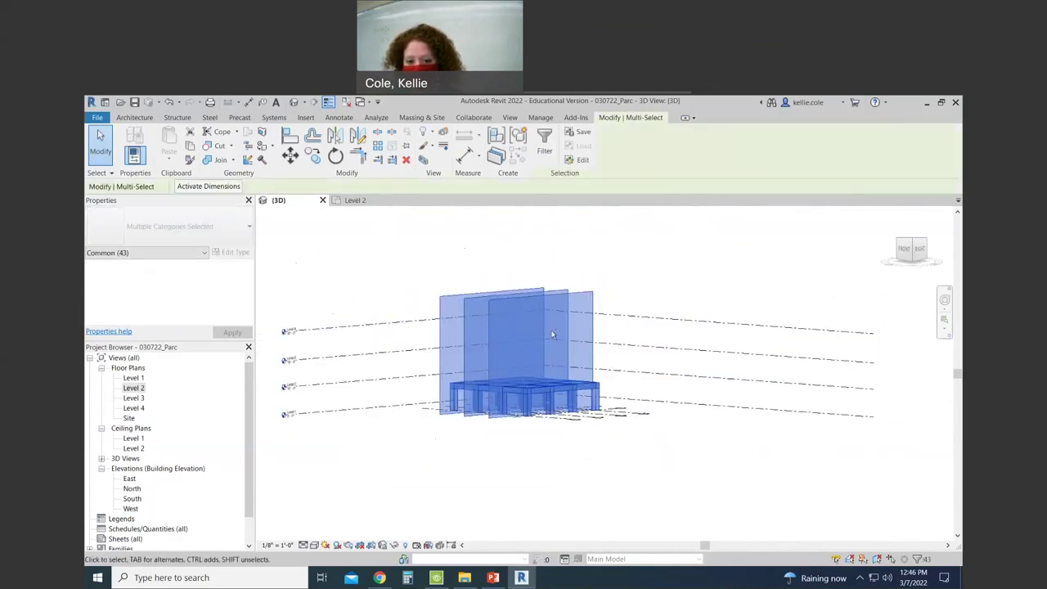
pyautogui.keyDown('shift'); pyautogui.moveTo(564, 377); pyautogui.dragTo(576, 409, button='middle'); pyautogui.keyUp('shift')
pyautogui.keyDown('shift'); pyautogui.moveTo(609, 459); pyautogui.dragTo(631, 332, button='middle'); pyautogui.keyUp('shift')
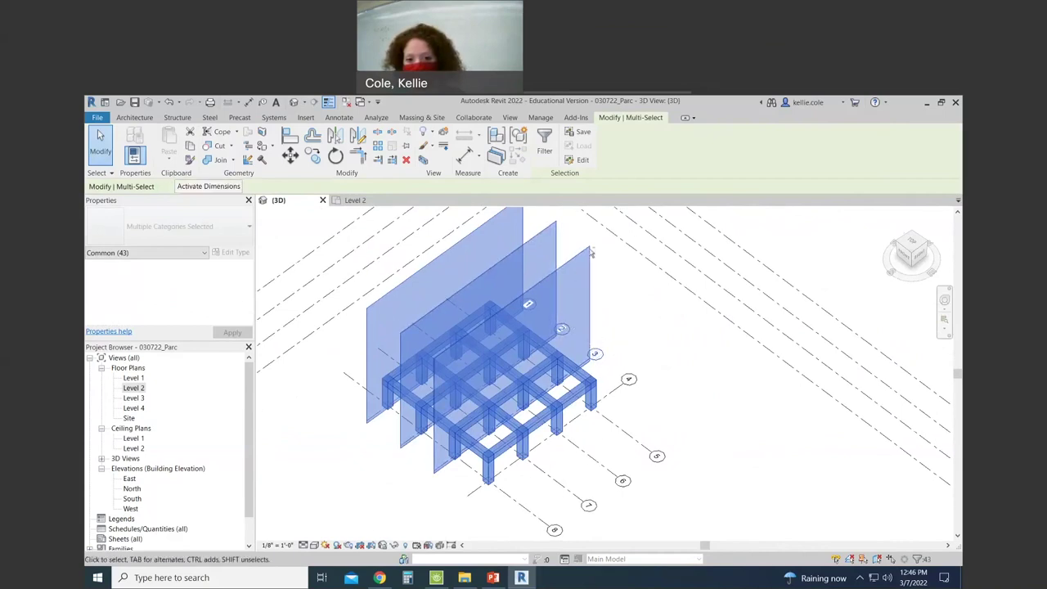
# Filter the selection to only columns and structural framing, then show the Level 2 plan.
pyautogui.keyDown('shift'); pyautogui.moveTo(485, 260); pyautogui.dragTo(708, 333, button='middle'); pyautogui.keyUp('shift')
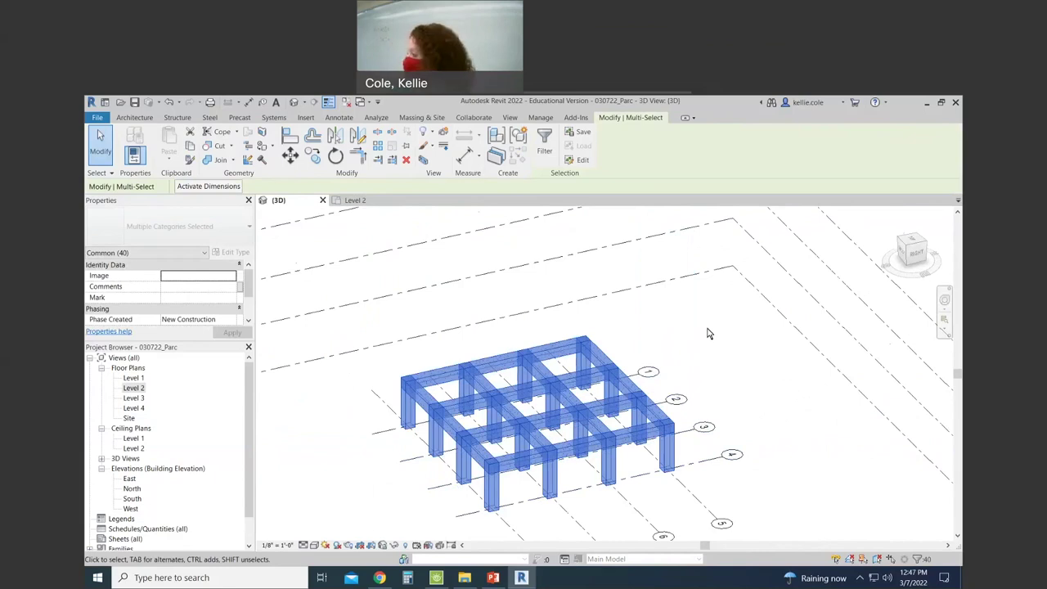
pyautogui.scroll(-3, 695, 395)
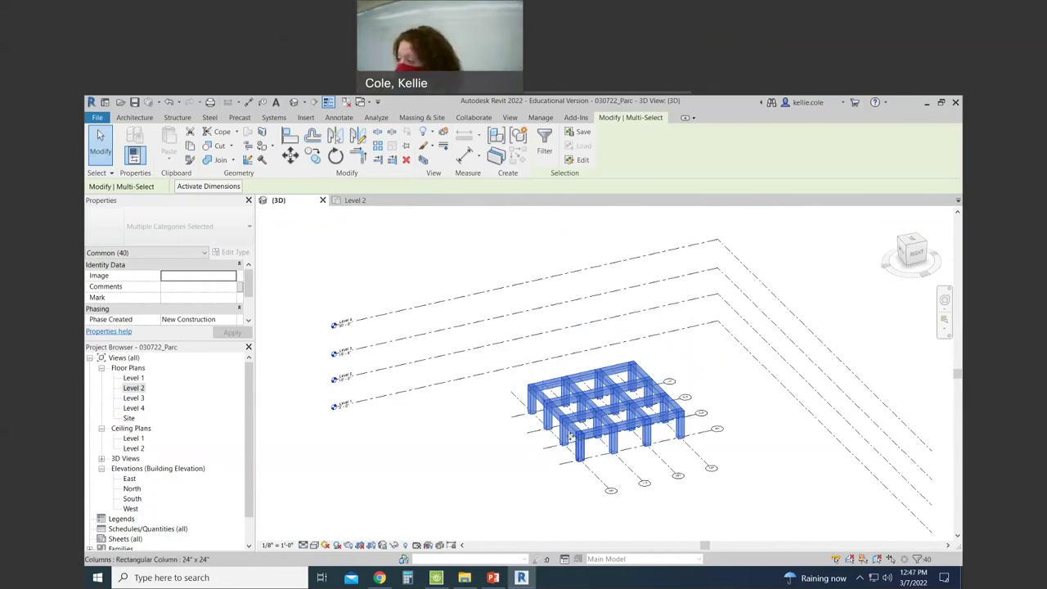
pyautogui.click(544, 153)
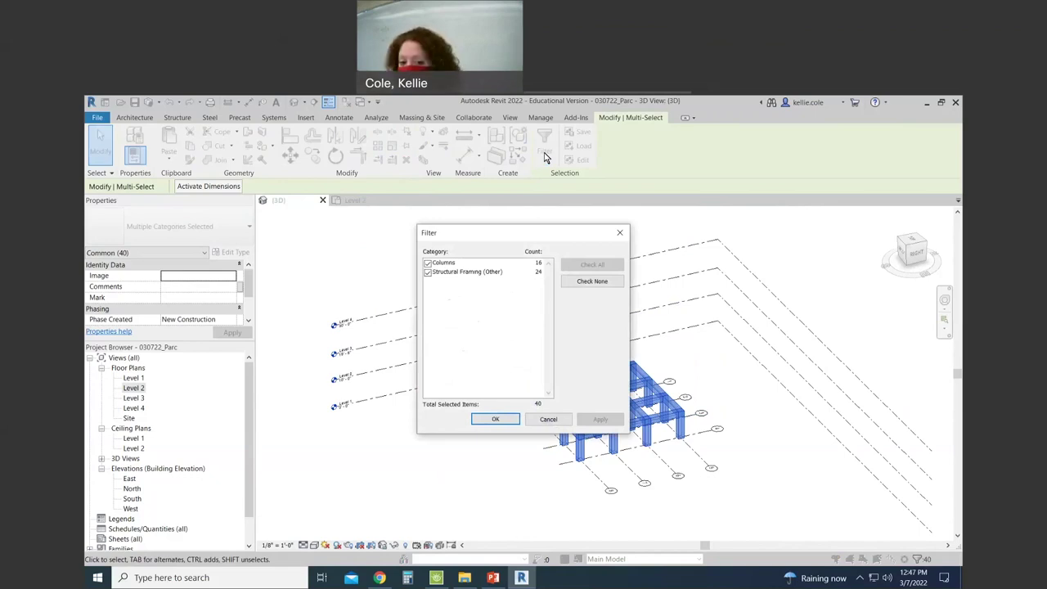
pyautogui.click(485, 421)
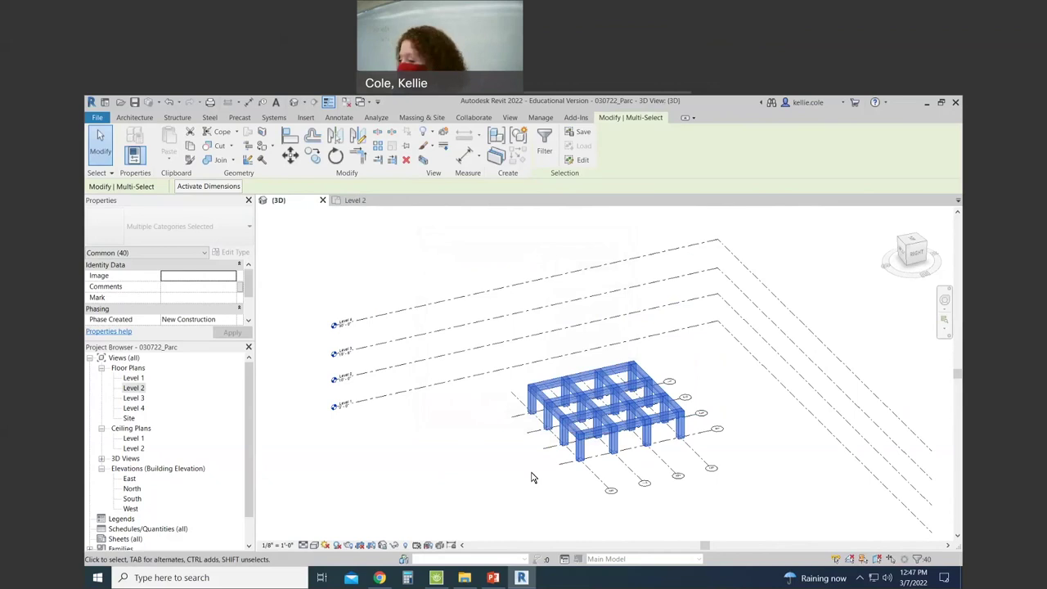
pyautogui.click(360, 201)
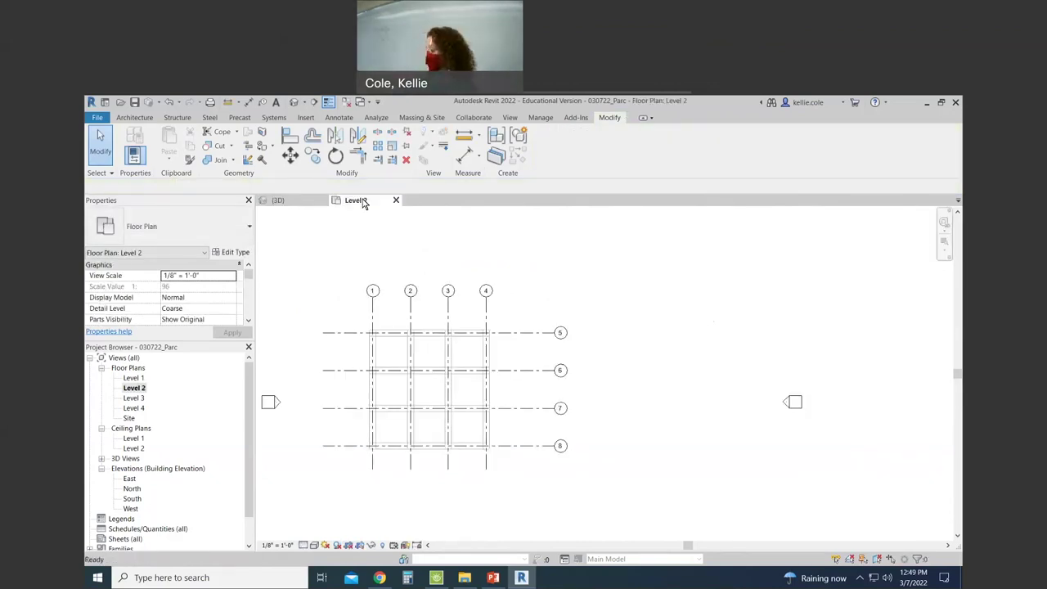
# In the 3D view, check the elevations of Levels 2, 3 and 4.
pyautogui.click(304, 204)
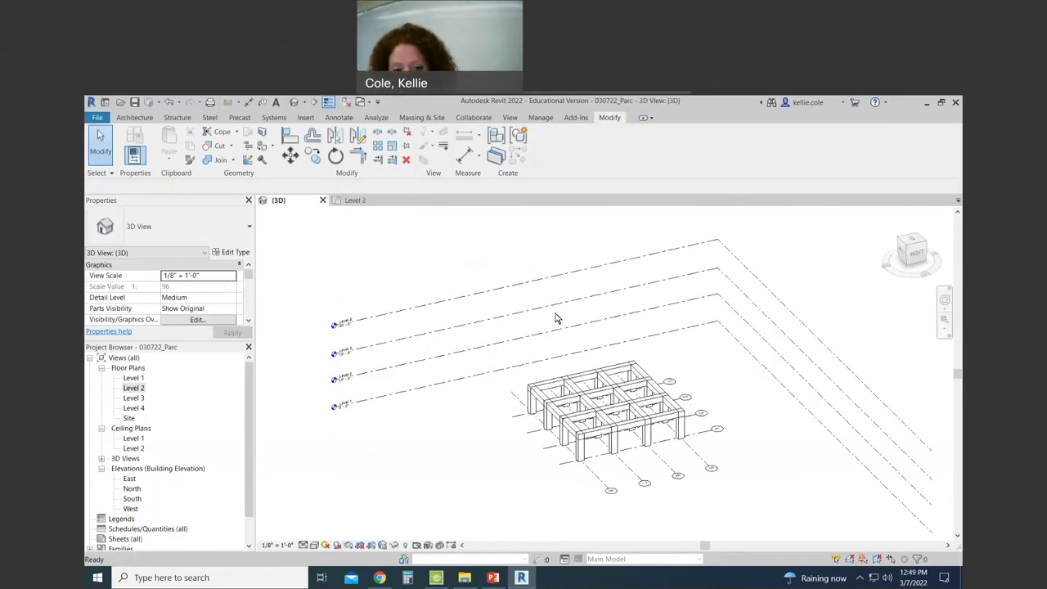
pyautogui.click(370, 373)
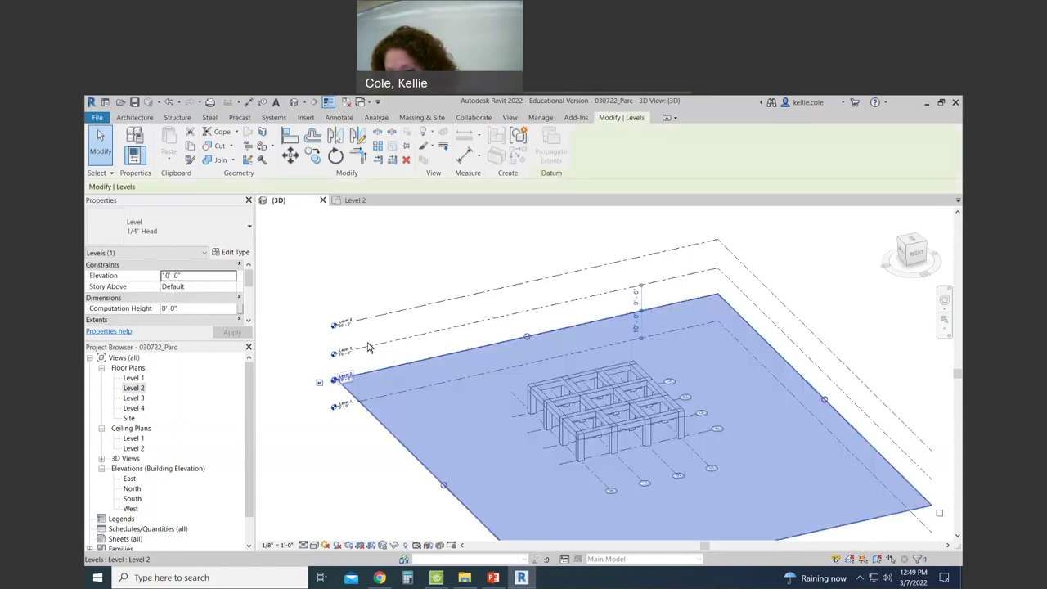
pyautogui.click(368, 347)
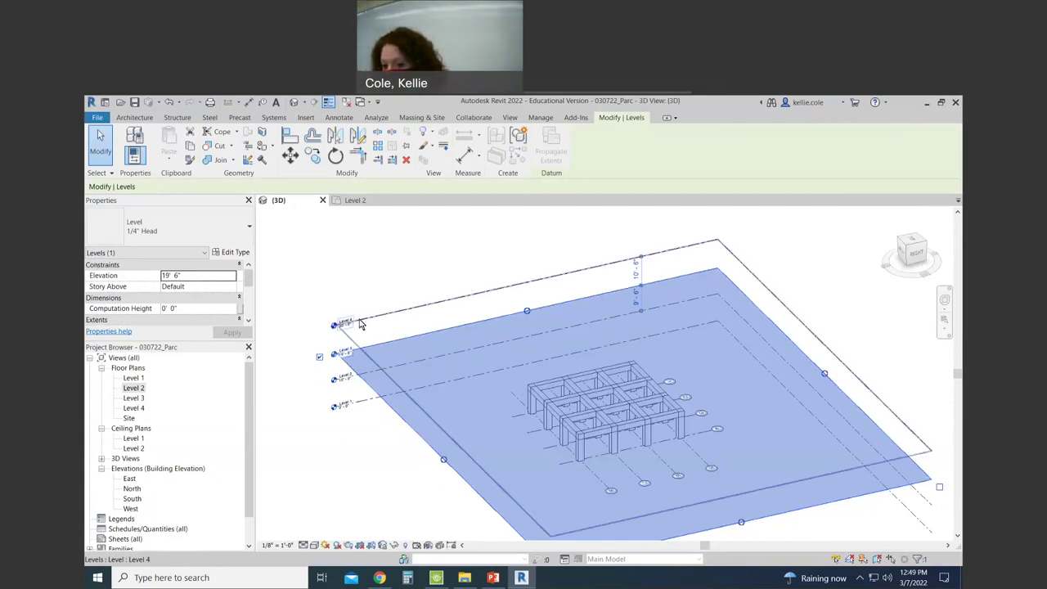
pyautogui.click(368, 318)
pyautogui.scroll(3, 367, 323)
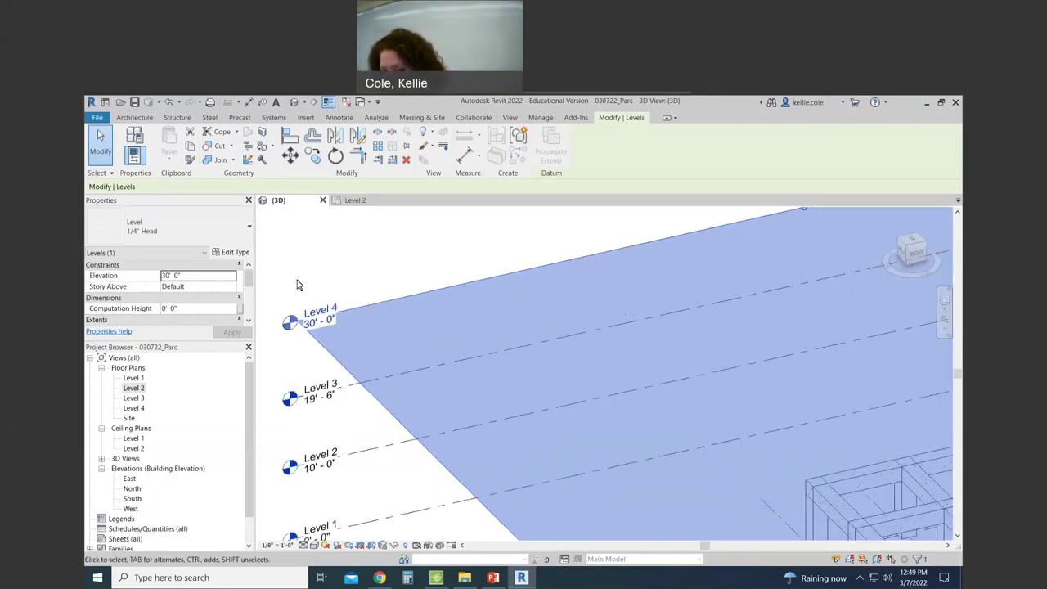
pyautogui.scroll(-3, 347, 280)
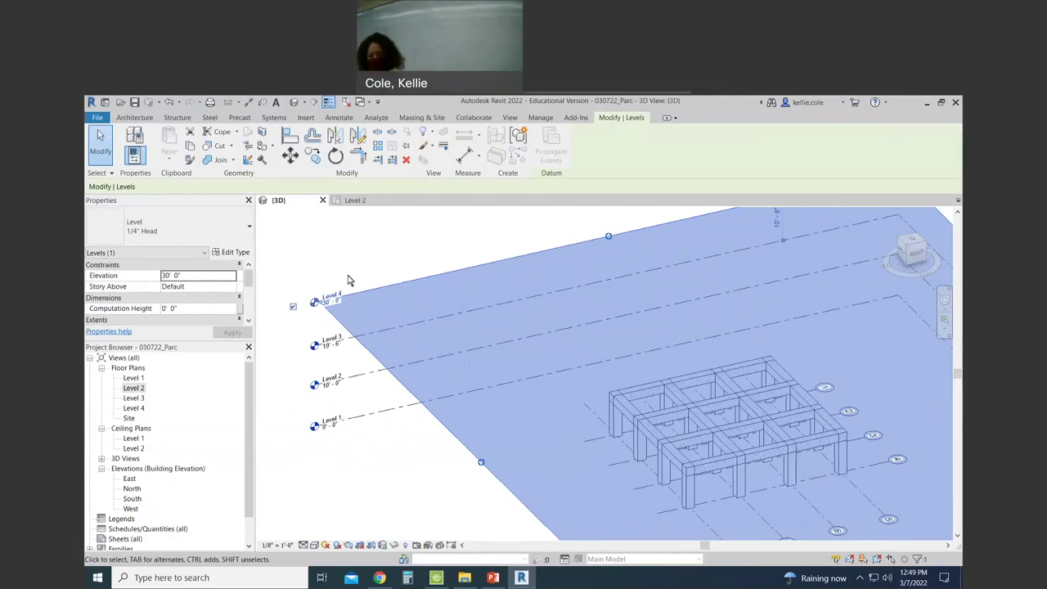
pyautogui.click(415, 275)
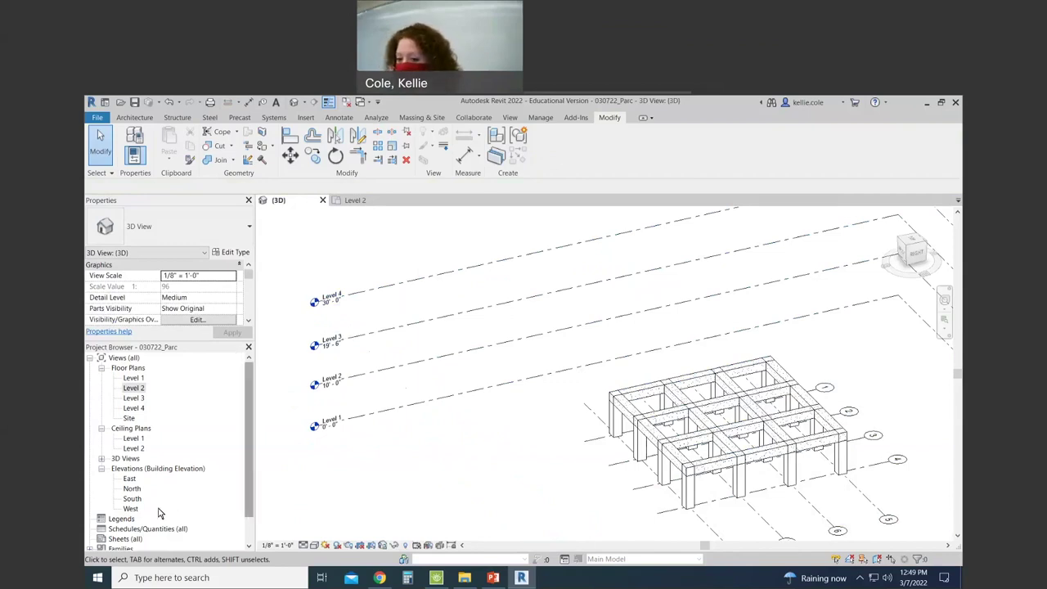
# In the South elevation, change Level 4's elevation to 36' 0".
pyautogui.doubleClick(133, 498)
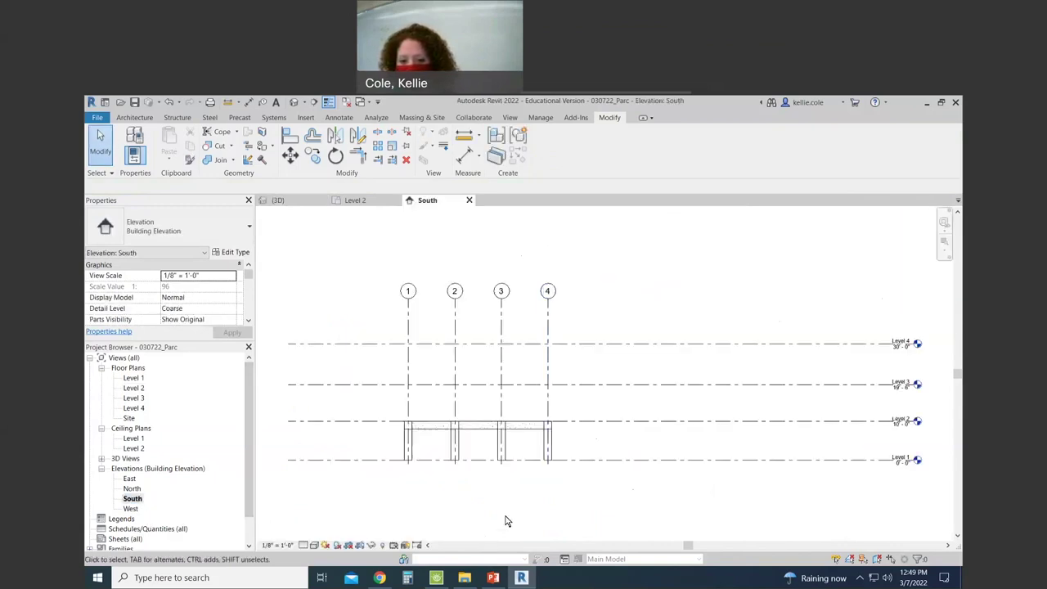
pyautogui.moveTo(594, 491); pyautogui.dragTo(480, 494, button='middle')
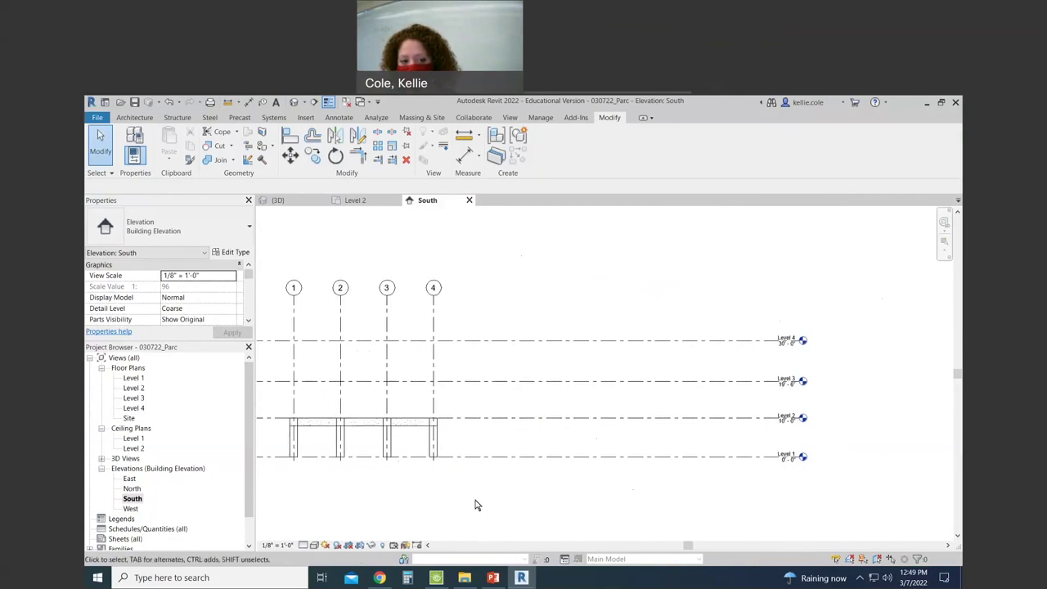
pyautogui.click(672, 344)
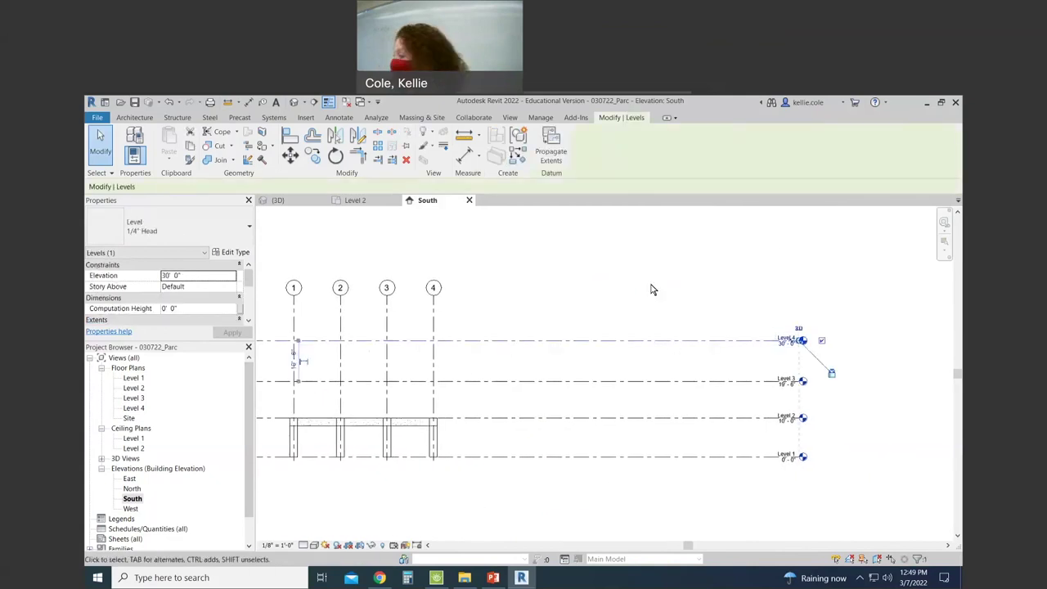
pyautogui.click(865, 347)
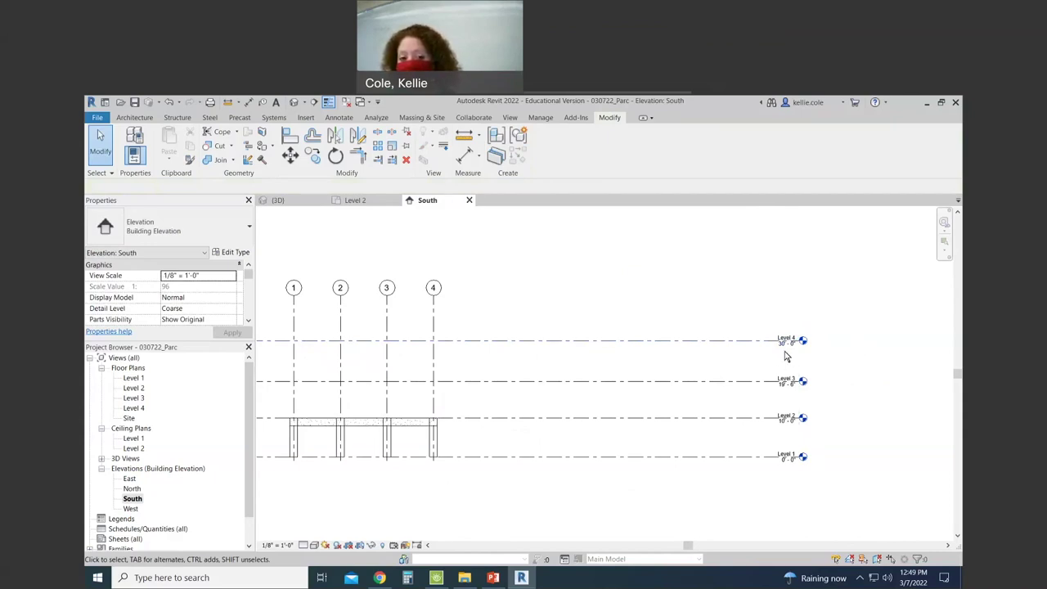
pyautogui.scroll(3, 787, 353)
pyautogui.moveTo(787, 352); pyautogui.dragTo(570, 271, button='middle')
pyautogui.click(570, 272)
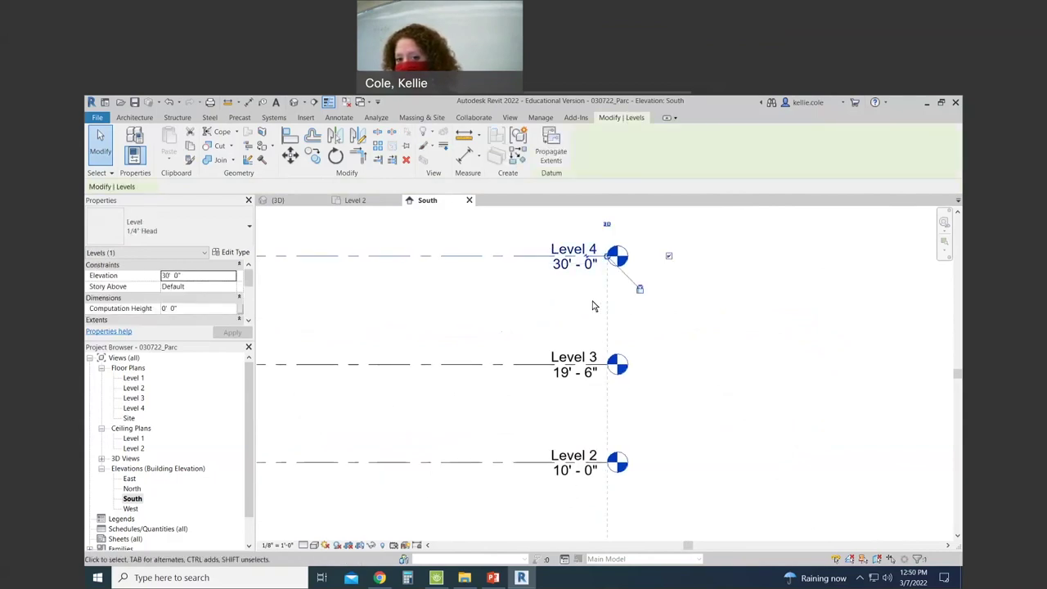
pyautogui.click(566, 268)
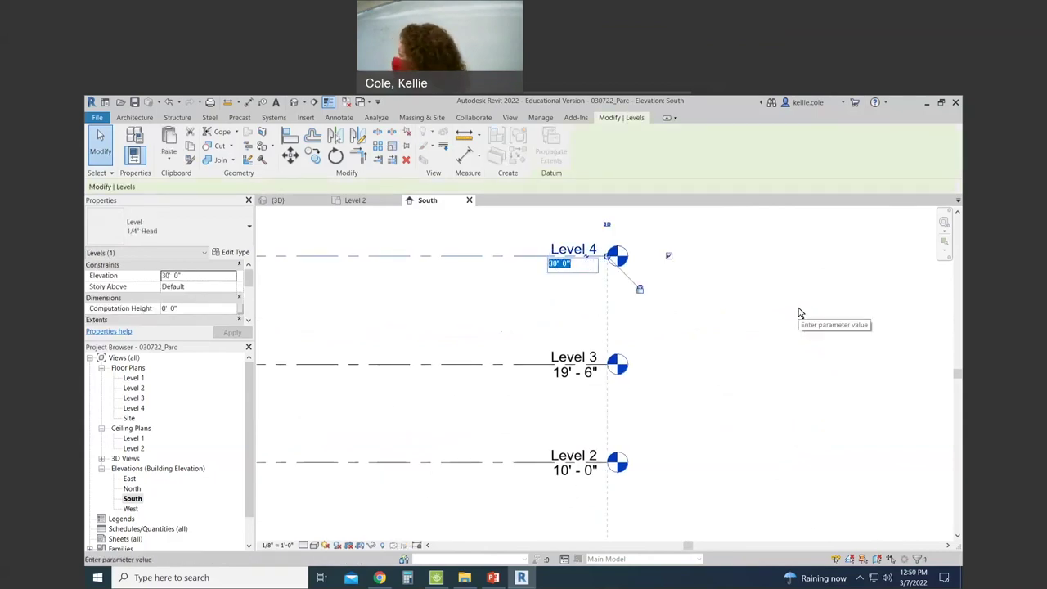
pyautogui.click(561, 264)
pyautogui.press('BackSpace')
pyautogui.write('6')
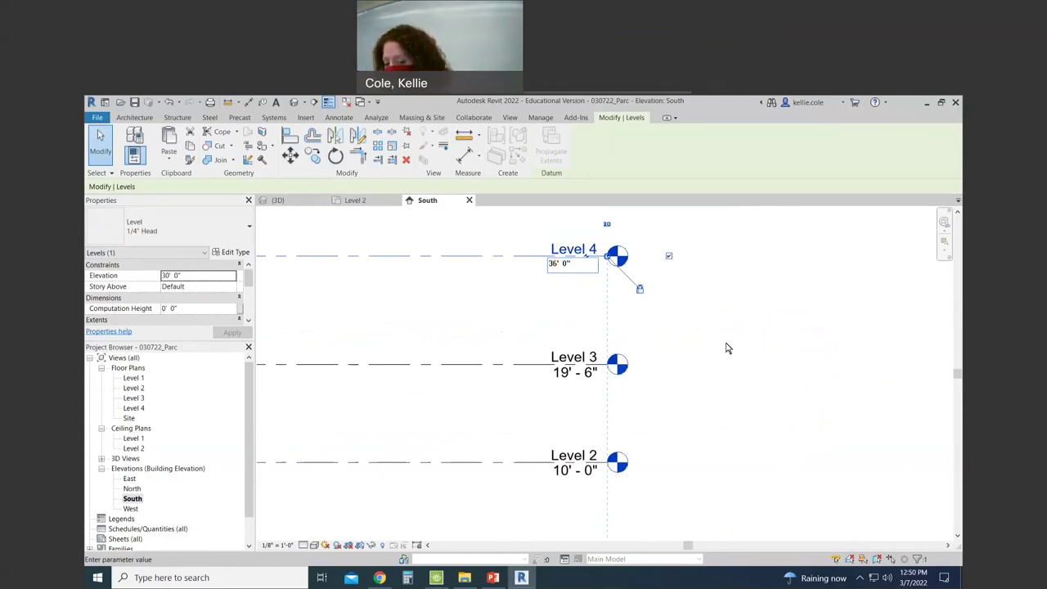
pyautogui.press('Return')
pyautogui.press('Escape')
# Zoom to fit all levels and space them evenly at 12', 24' and 36'.
pyautogui.press('z')
pyautogui.press('f')
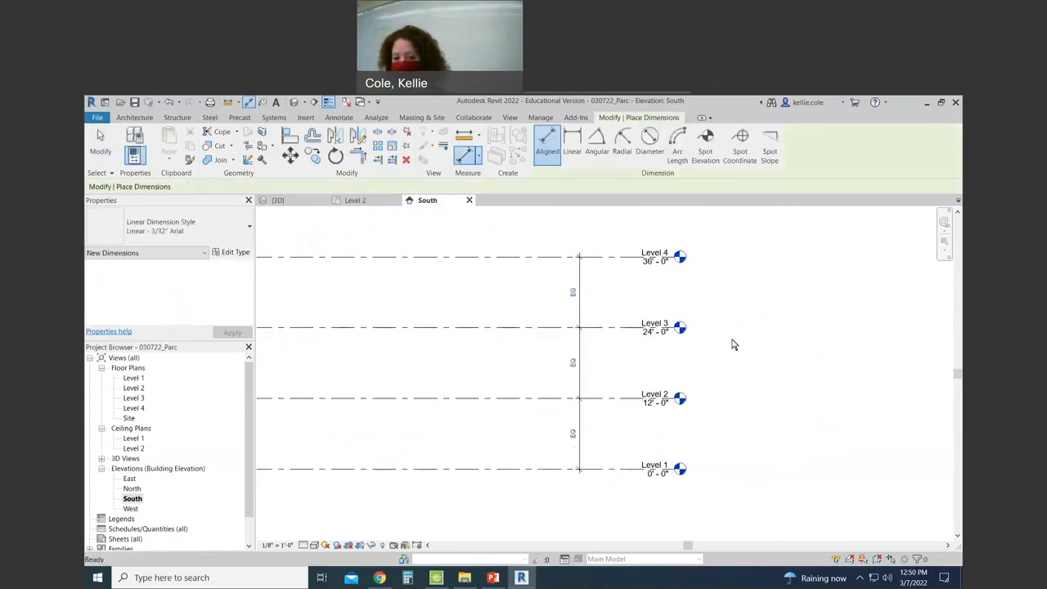
pyautogui.press('Escape')
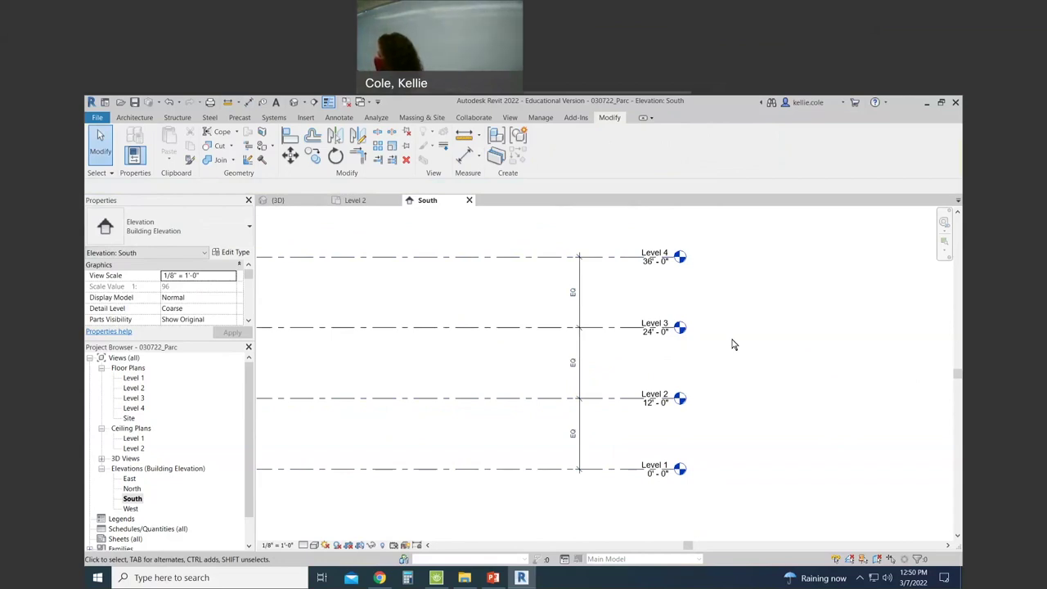
# Pan the South elevation to show grids 1–4, then return to the 3D view.
pyautogui.scroll(-2, 732, 344)
pyautogui.moveTo(709, 343); pyautogui.dragTo(653, 343, button='middle')
pyautogui.moveTo(270, 515); pyautogui.dragTo(593, 502, button='middle')
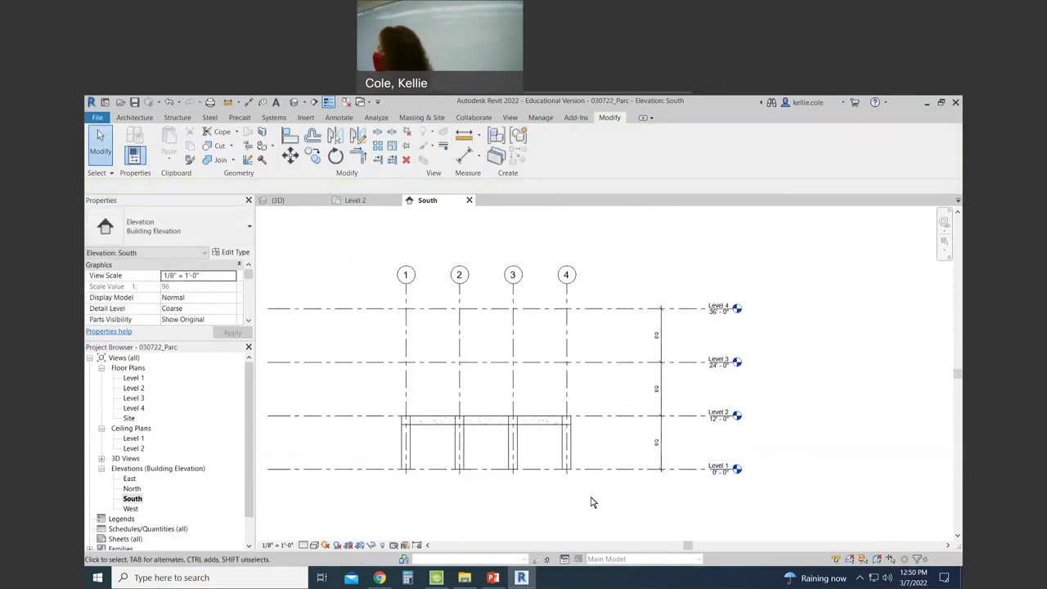
pyautogui.hotkey('ctrl', 'Tab')
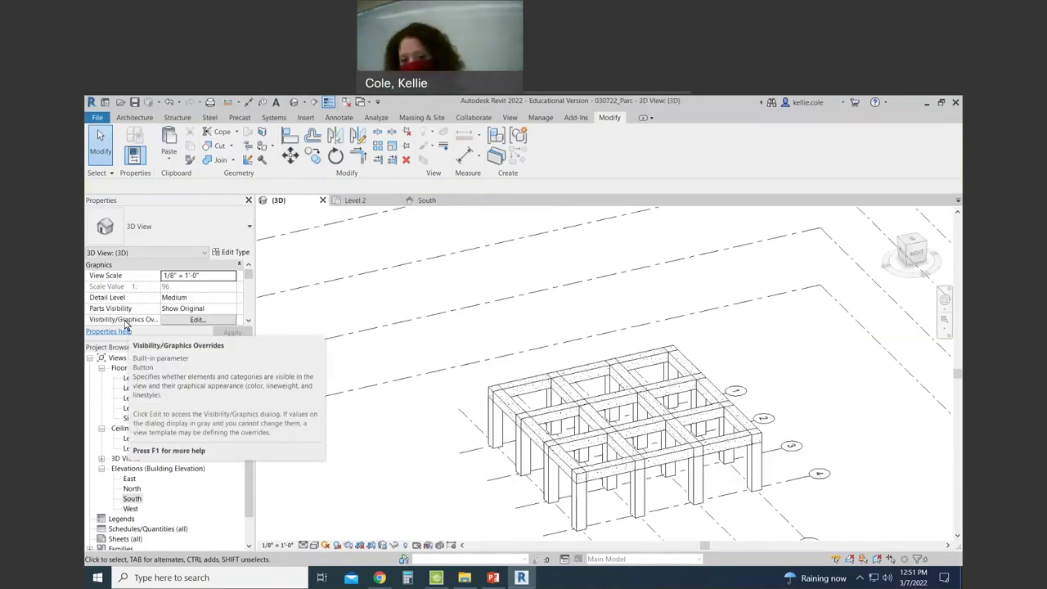
# Window-select the ground-floor frame, drop the stray element, and zoom out to the whole frame.
pyautogui.scroll(-2, 397, 295)
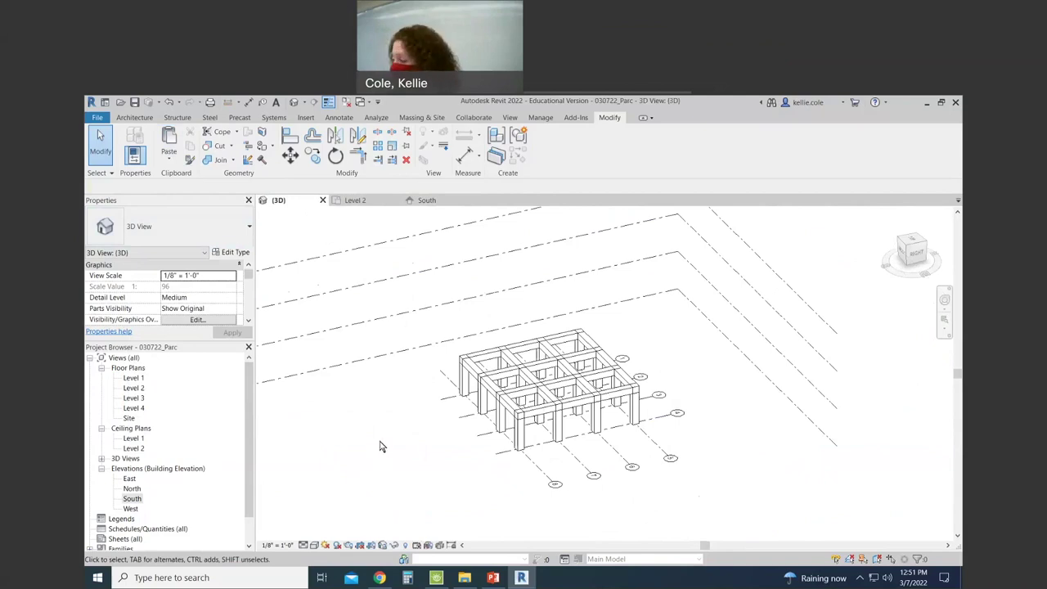
pyautogui.moveTo(320, 455); pyautogui.dragTo(666, 310)
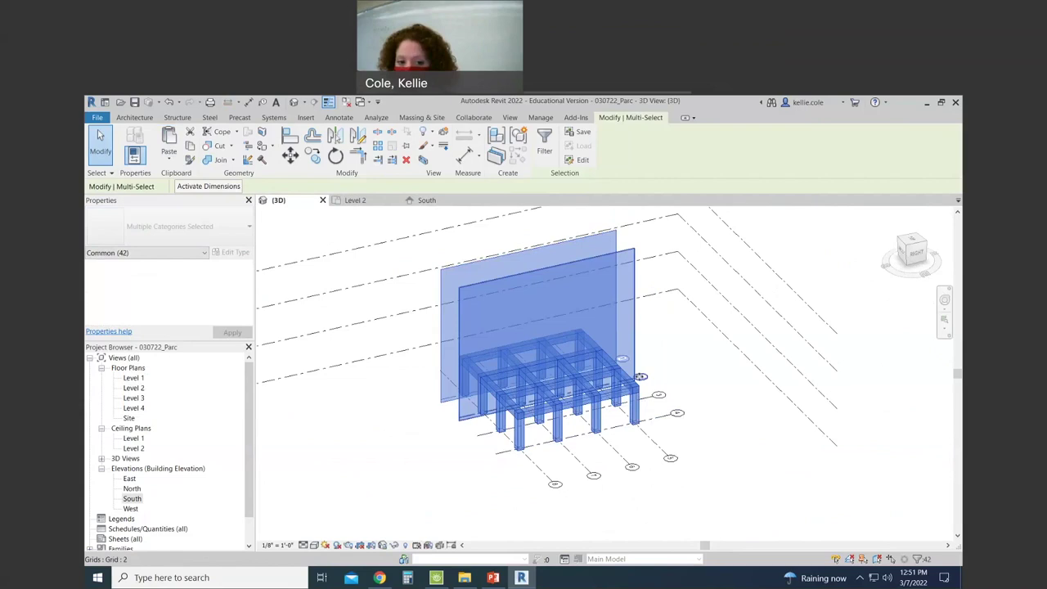
pyautogui.scroll(3, 654, 383)
pyautogui.scroll(1, 653, 388)
pyautogui.keyDown('shift'); pyautogui.click(606, 350); pyautogui.keyUp('shift')
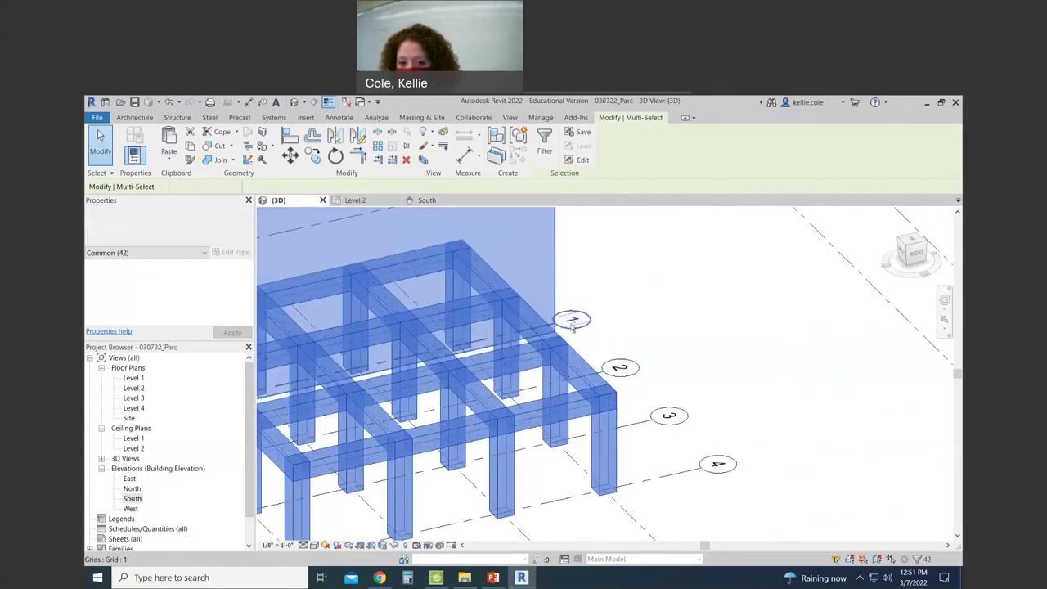
pyautogui.keyDown('shift'); pyautogui.click(752, 327); pyautogui.keyUp('shift')
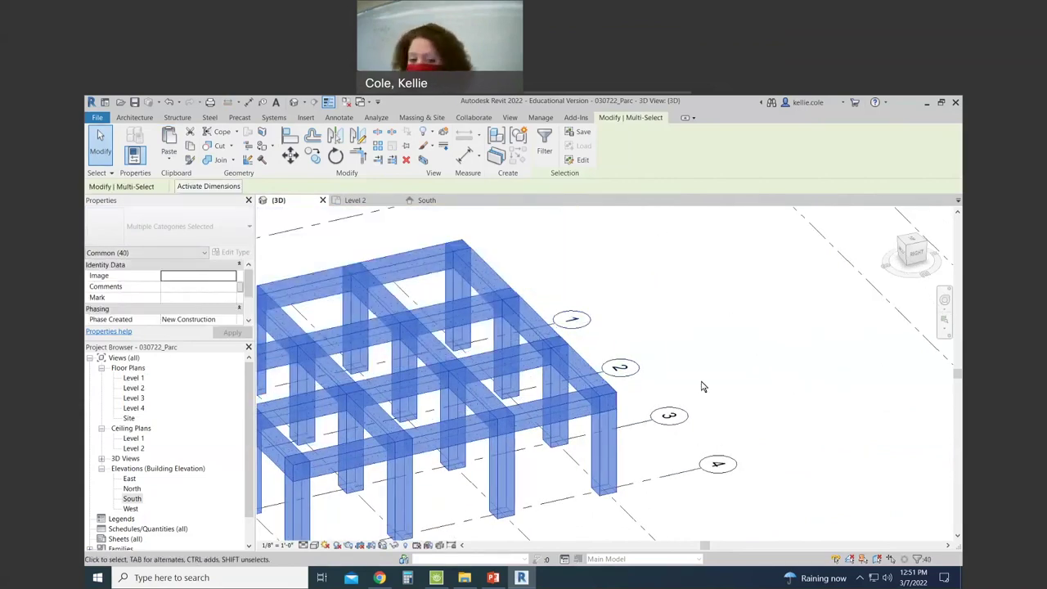
pyautogui.scroll(-4, 741, 355)
pyautogui.scroll(-2, 460, 453)
# Hide all four levels in the 3D view with EH.
pyautogui.press('Escape')
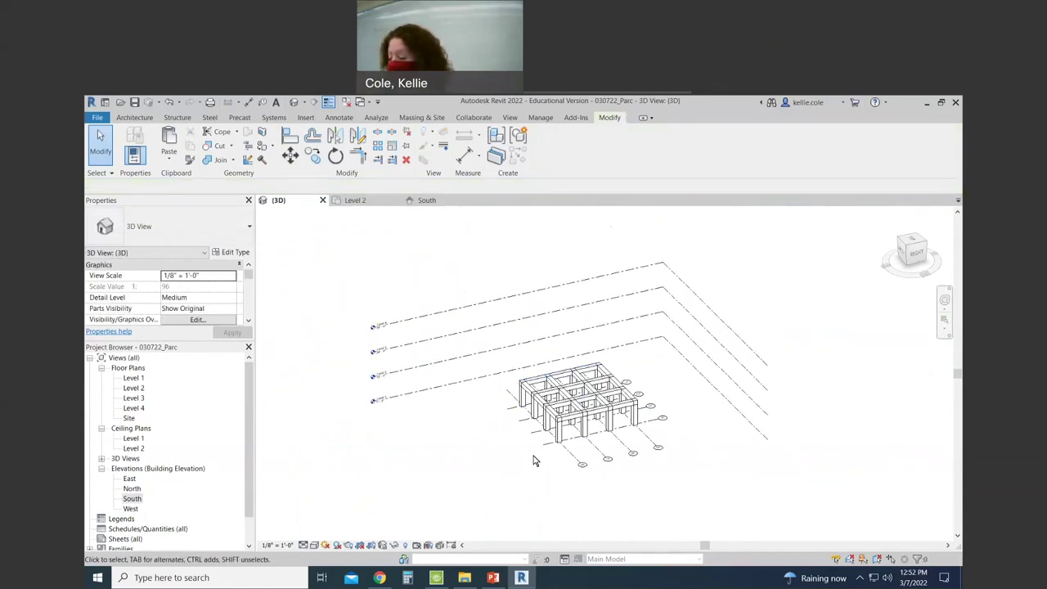
pyautogui.moveTo(441, 452); pyautogui.dragTo(341, 267)
pyautogui.press('e')
pyautogui.press('h')
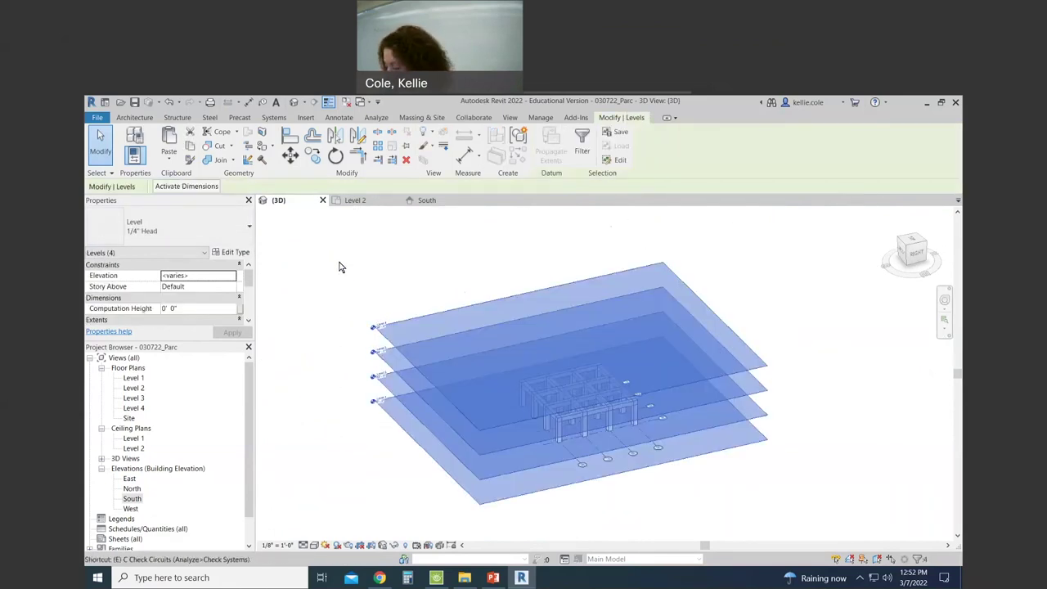
# Hide every grid line in the 3D view, including grids 1–4.
pyautogui.moveTo(723, 467); pyautogui.dragTo(547, 474)
pyautogui.scroll(3, 708, 441)
pyautogui.moveTo(705, 440); pyautogui.dragTo(516, 518)
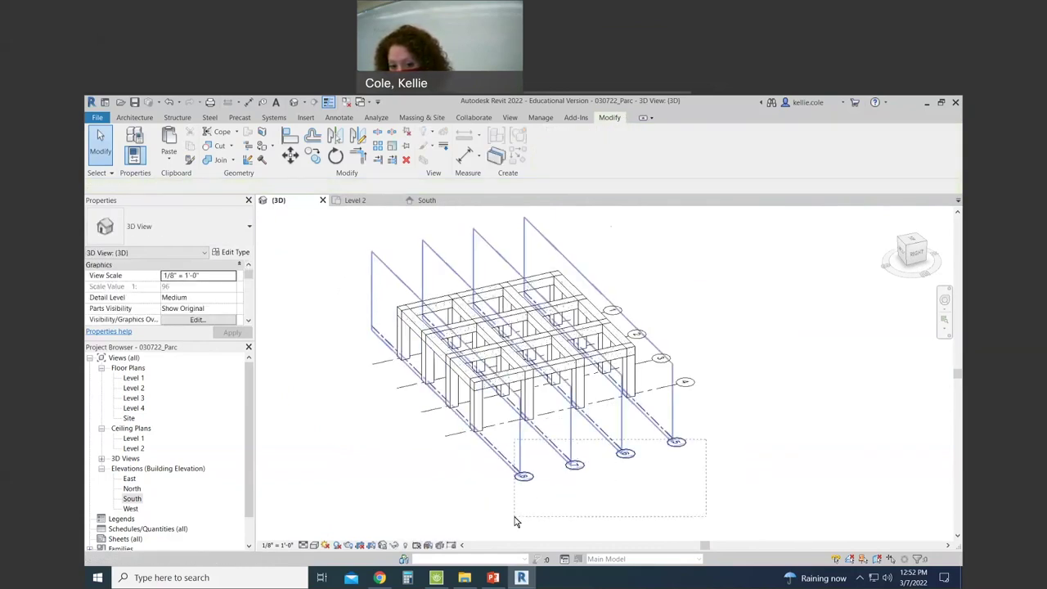
pyautogui.press('e')
pyautogui.press('h')
pyautogui.keyDown('shift'); pyautogui.moveTo(713, 391); pyautogui.dragTo(673, 444, button='middle'); pyautogui.keyUp('shift')
pyautogui.moveTo(704, 368); pyautogui.dragTo(679, 499)
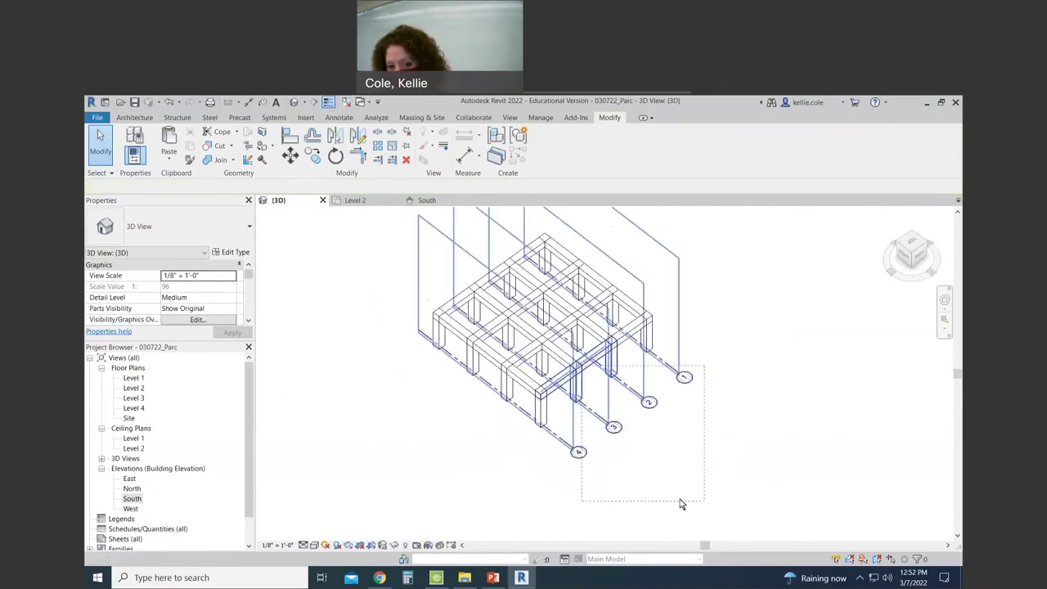
pyautogui.press('e')
pyautogui.press('h')
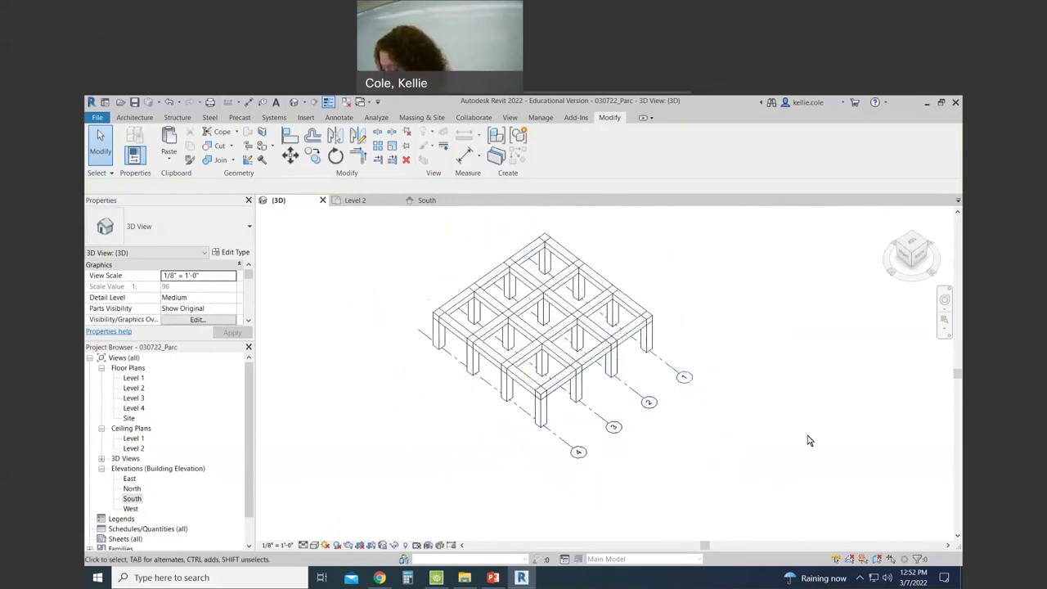
pyautogui.moveTo(652, 467); pyautogui.dragTo(571, 418)
pyautogui.press('e')
pyautogui.press('h')
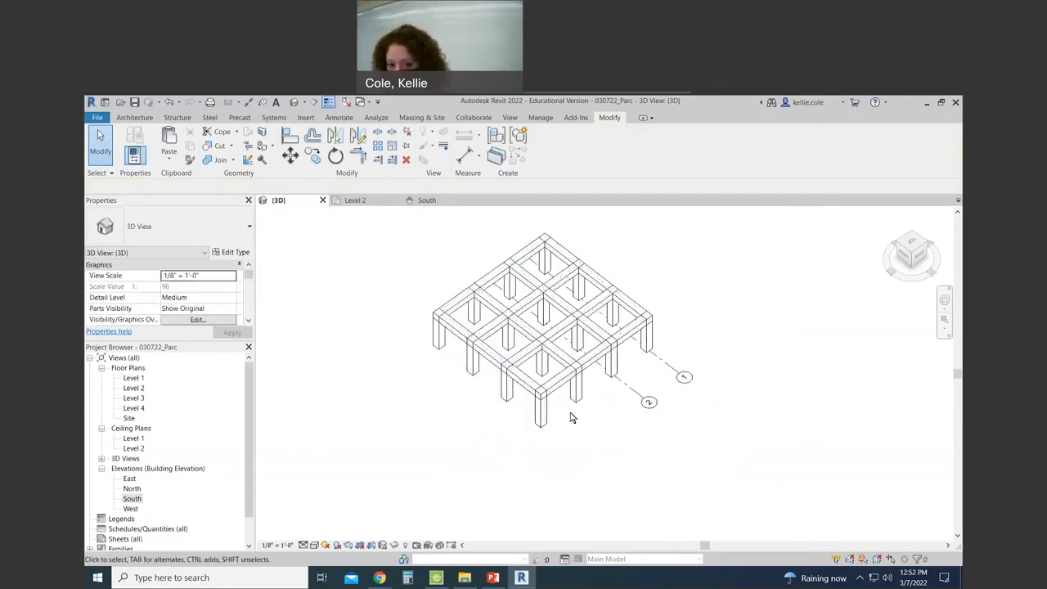
pyautogui.moveTo(718, 379); pyautogui.dragTo(639, 451)
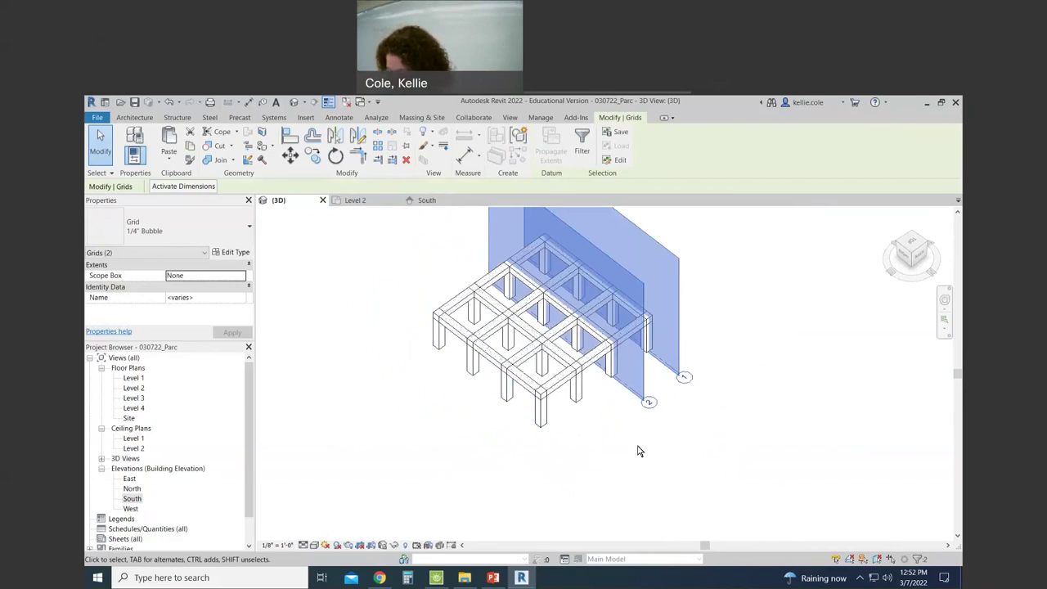
pyautogui.press('e')
pyautogui.press('h')
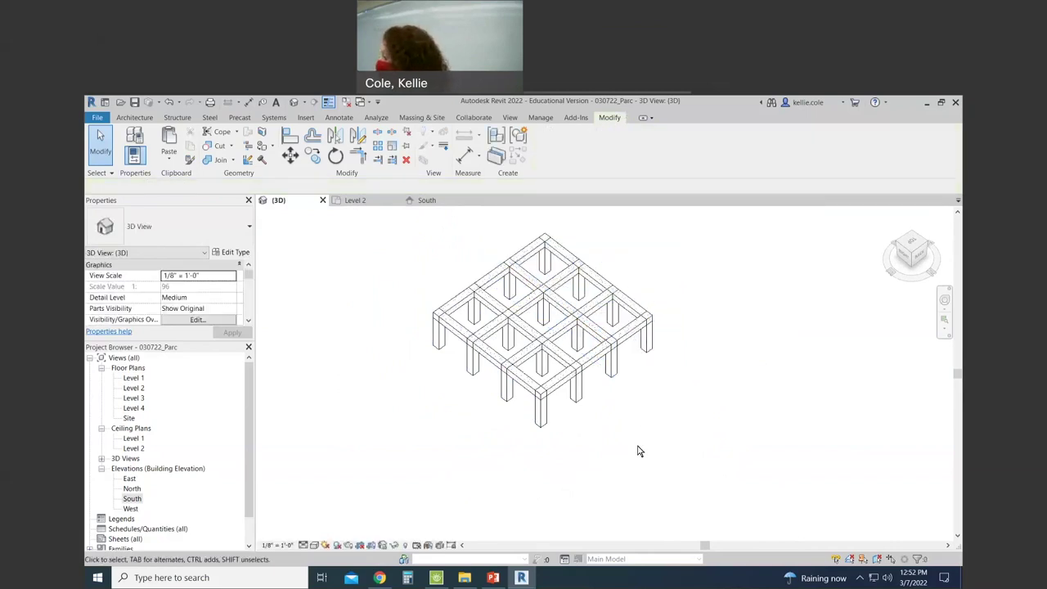
# Restore the grids and levels, select everything, and deselect the grid planes, leaving 40 framing elements.
pyautogui.hotkey('ctrl', 'z')
pyautogui.hotkey('ctrl', 'z')
pyautogui.hotkey('ctrl', 'z')
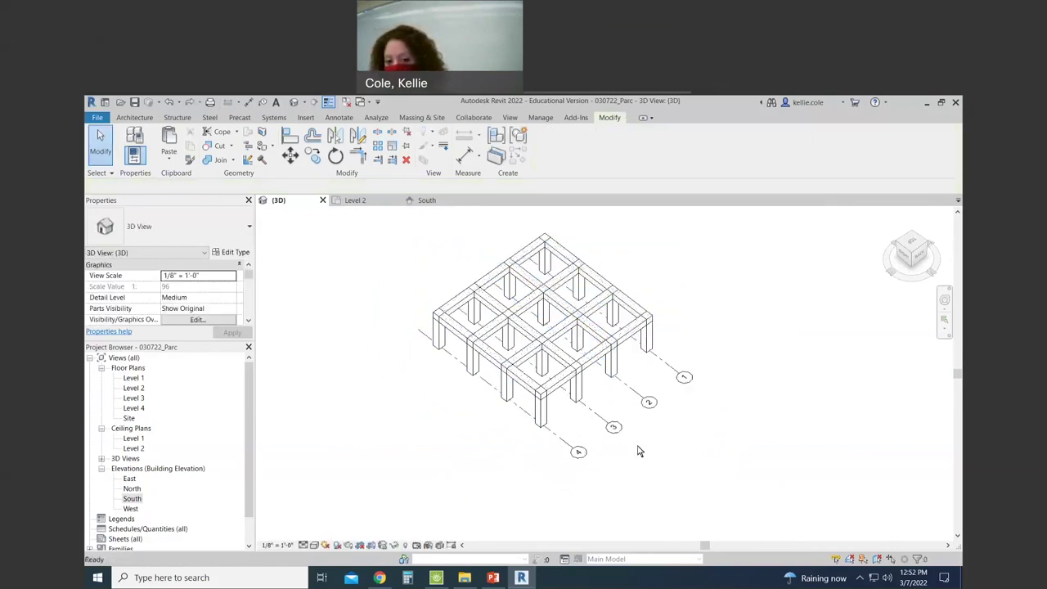
pyautogui.hotkey('ctrl', 'z')
pyautogui.scroll(2, 642, 357)
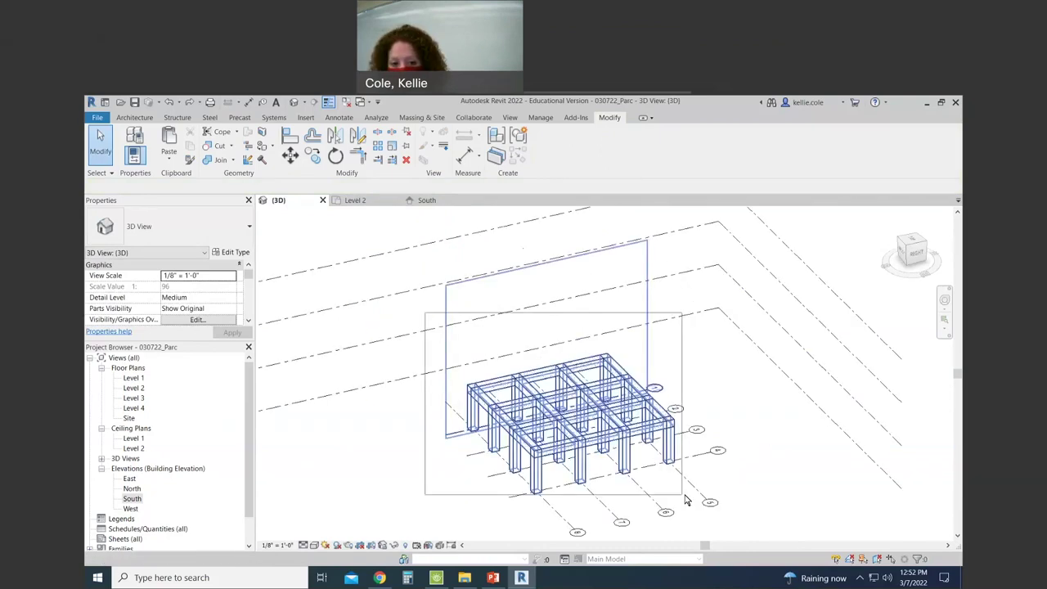
pyautogui.hotkey('ctrl', 'z')
pyautogui.scroll(2, 662, 446)
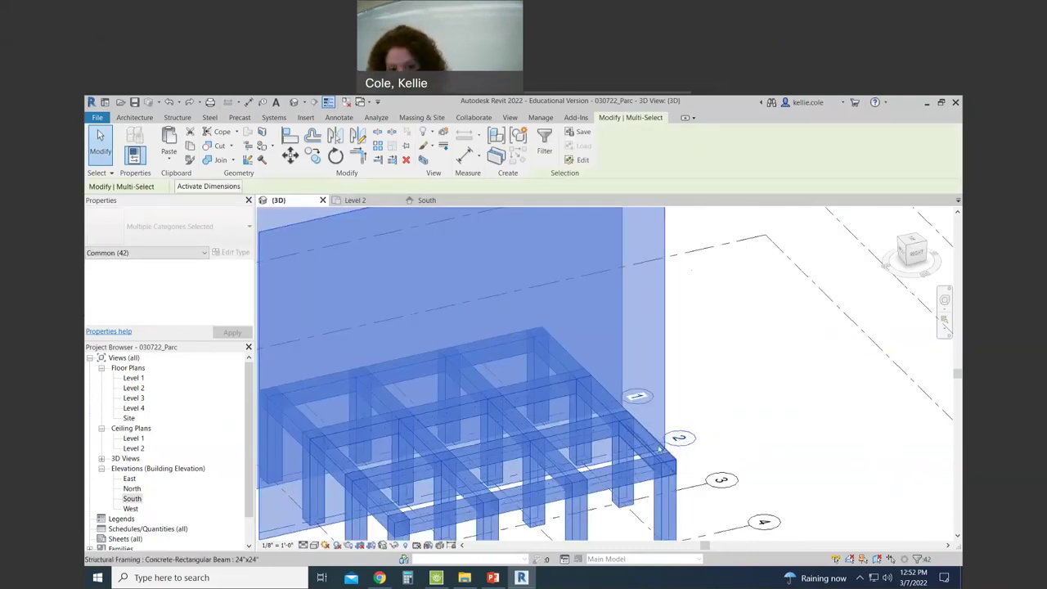
pyautogui.keyDown('shift'); pyautogui.click(661, 445); pyautogui.keyUp('shift')
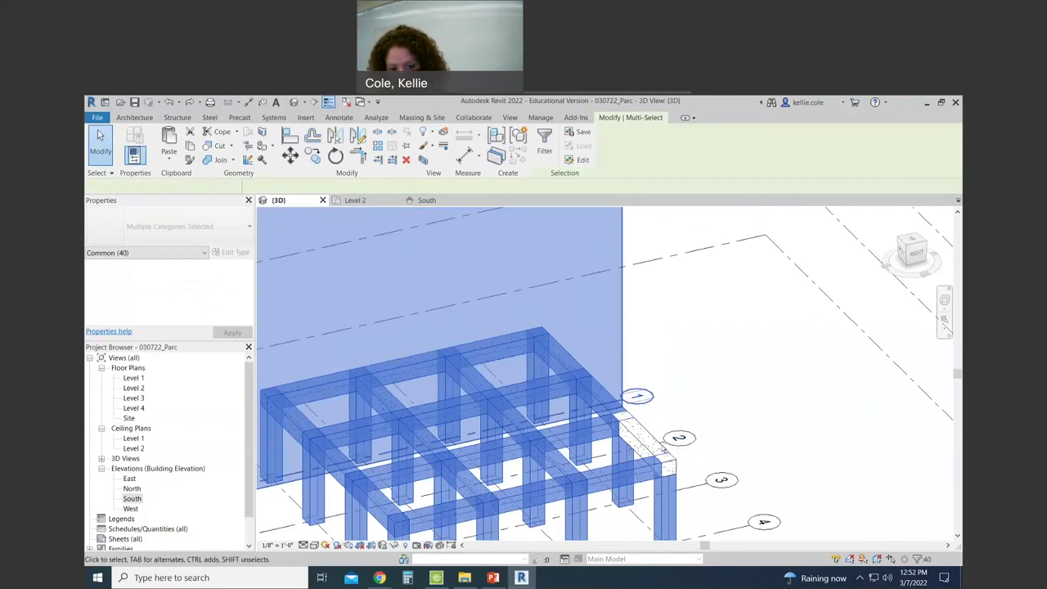
pyautogui.keyDown('shift'); pyautogui.click(650, 439); pyautogui.keyUp('shift')
pyautogui.scroll(-2, 710, 527)
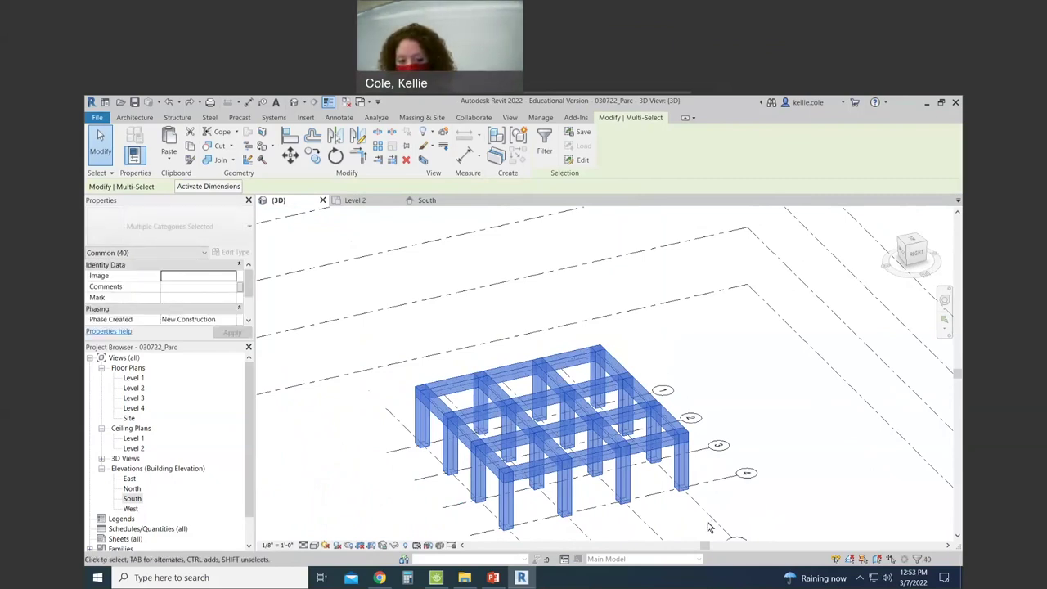
# Clear the column and beam selection, go to the Level 2 plan, and show Paste options.
pyautogui.click(504, 271)
pyautogui.scroll(-2, 505, 271)
pyautogui.moveTo(629, 276); pyautogui.dragTo(573, 304, button='middle')
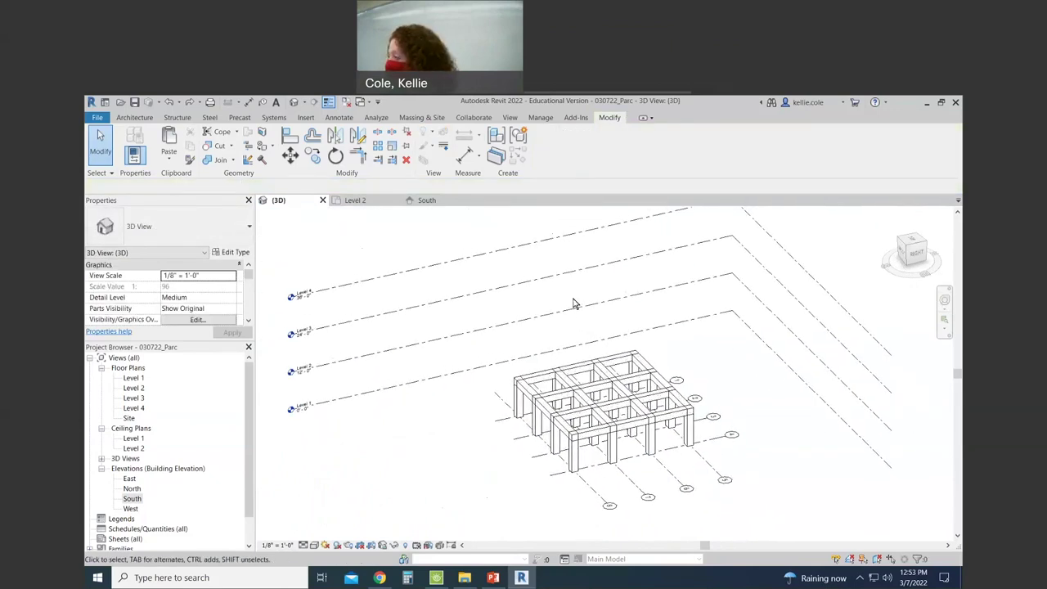
pyautogui.click(357, 200)
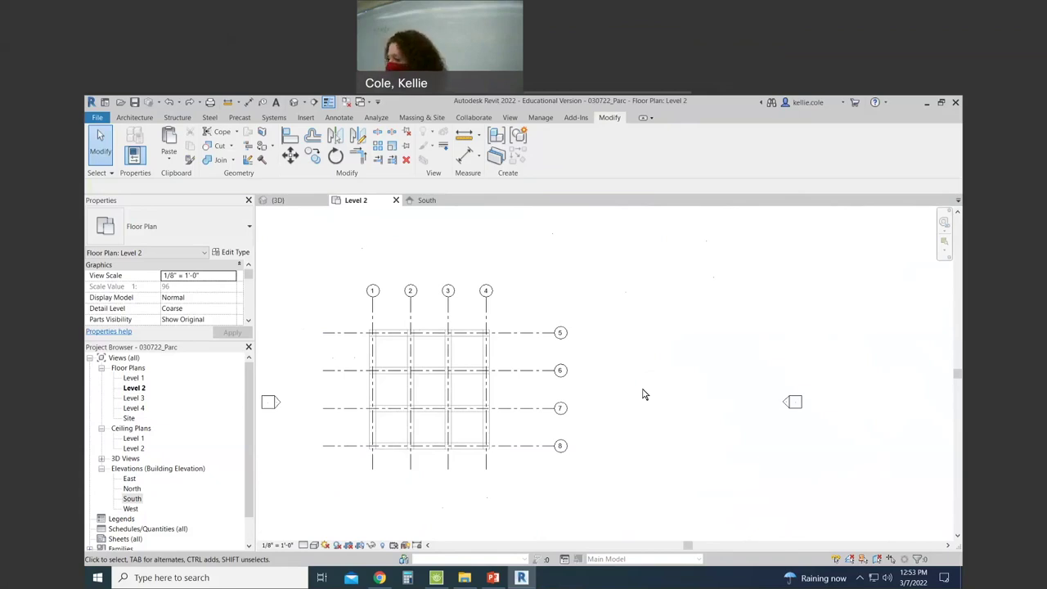
pyautogui.click(171, 160)
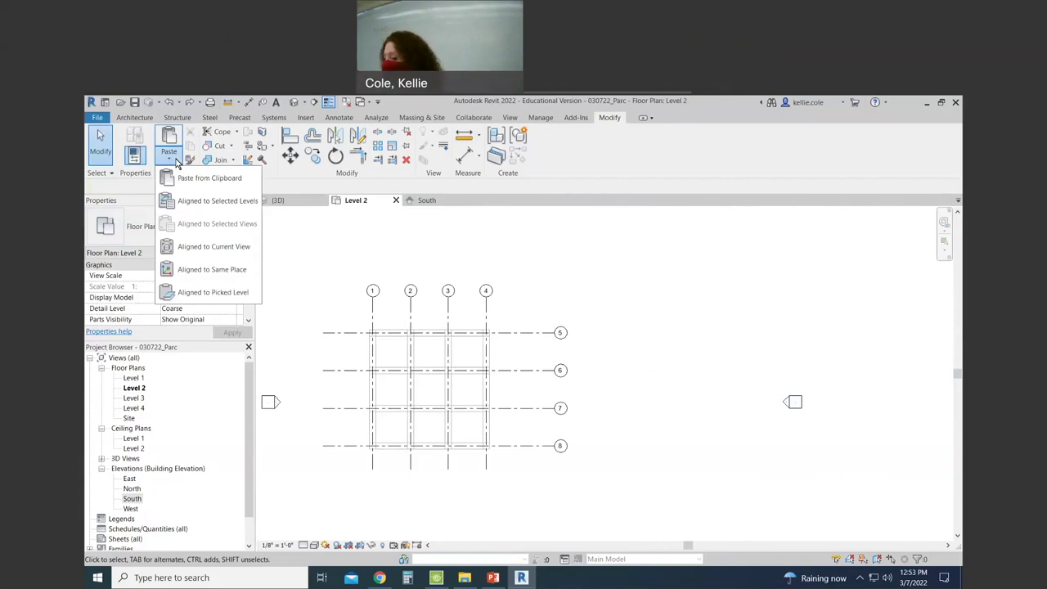
# Paste the frame Aligned to Selected Levels, targeting Level 2 and Level 3.
pyautogui.click(222, 202)
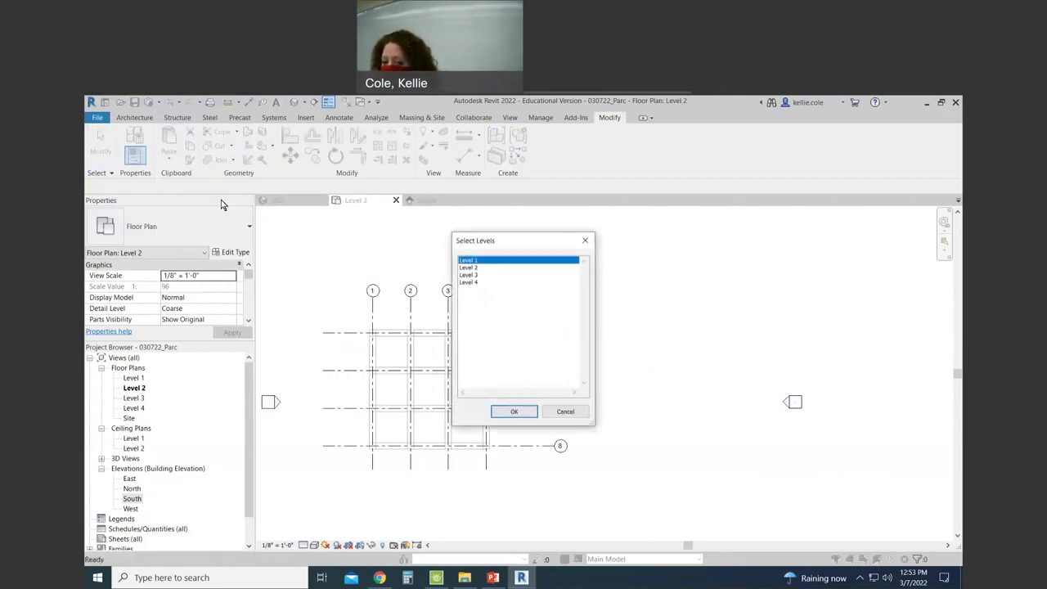
pyautogui.click(475, 268)
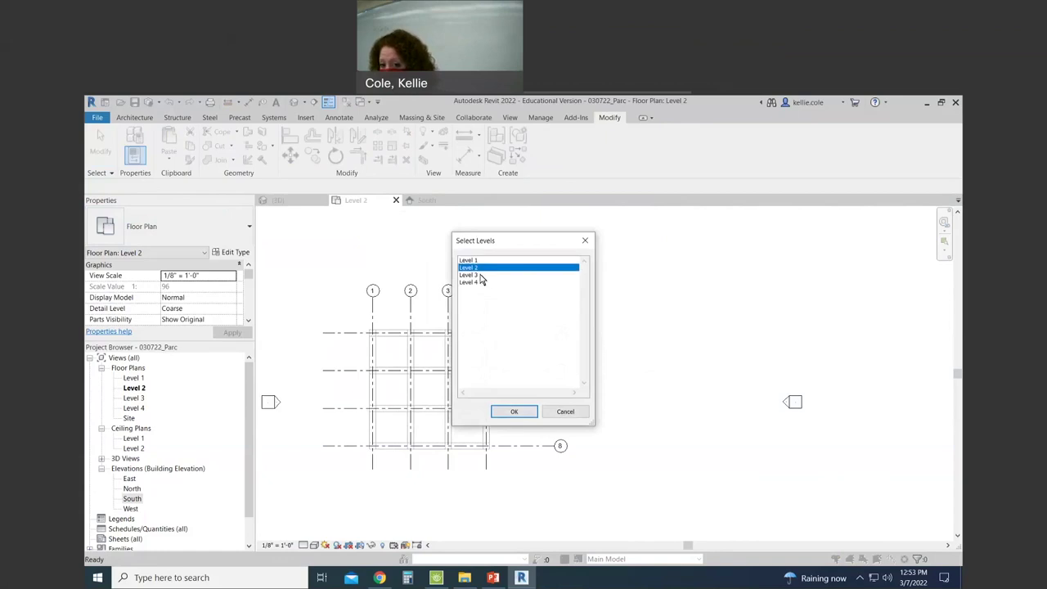
pyautogui.keyDown('ctrl'); pyautogui.click(481, 276); pyautogui.keyUp('ctrl')
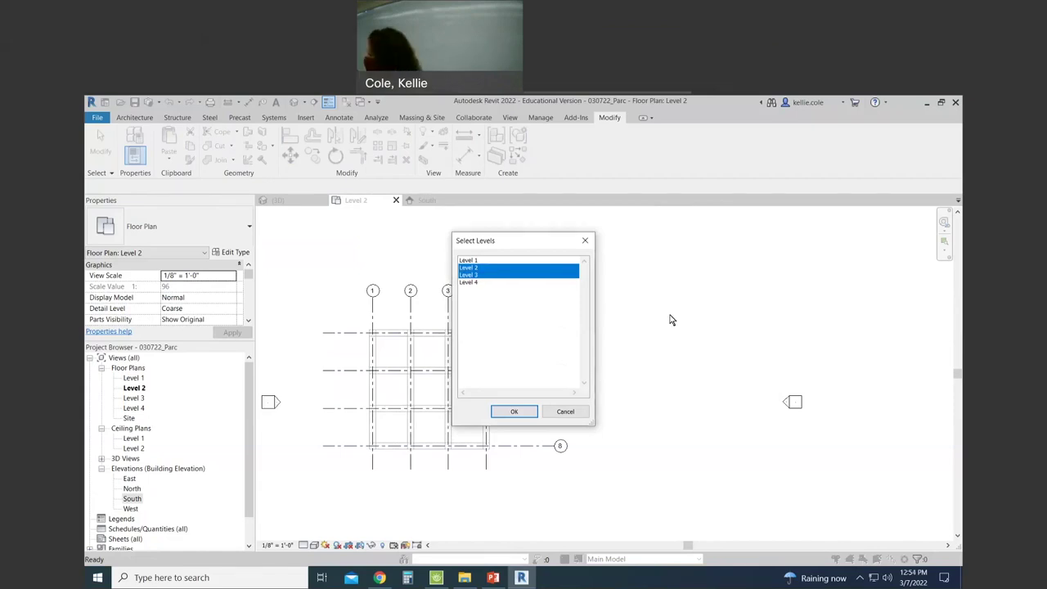
pyautogui.click(513, 411)
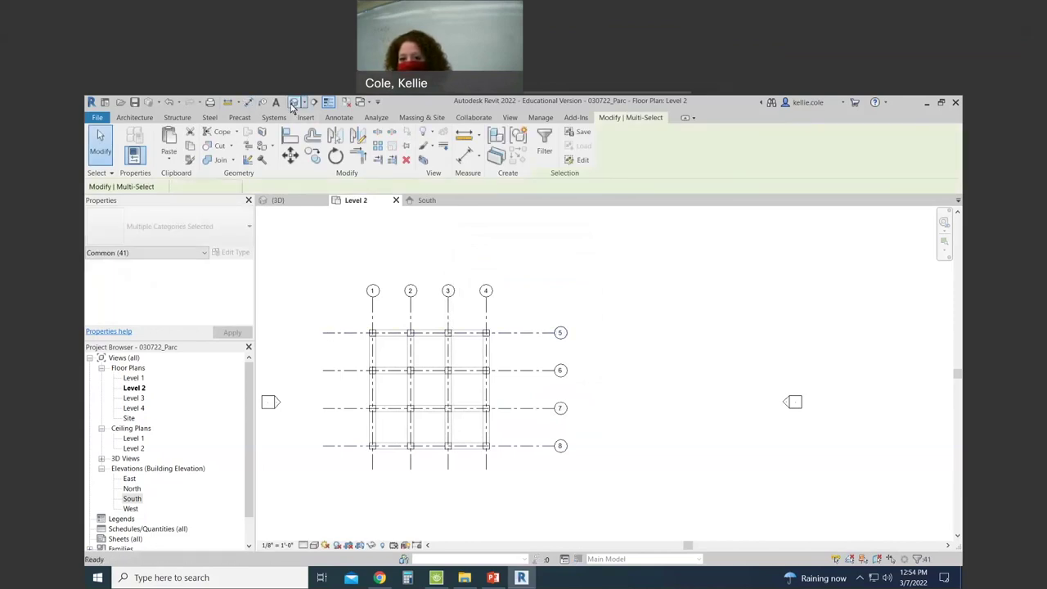
# Save the project when prompted and select a concrete beam in the 3D view.
pyautogui.click(453, 308)
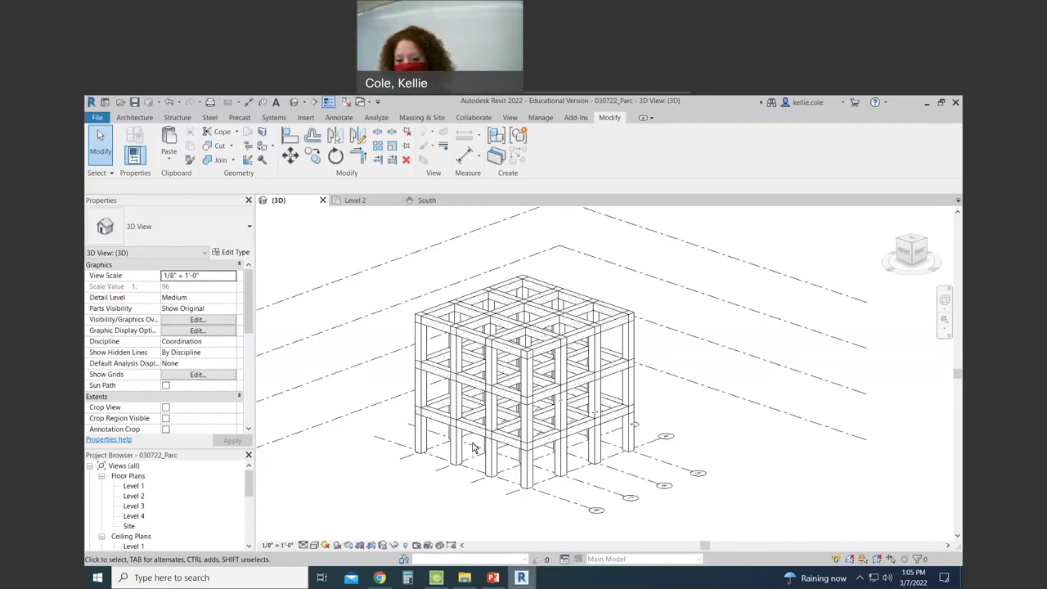
pyautogui.click(514, 450)
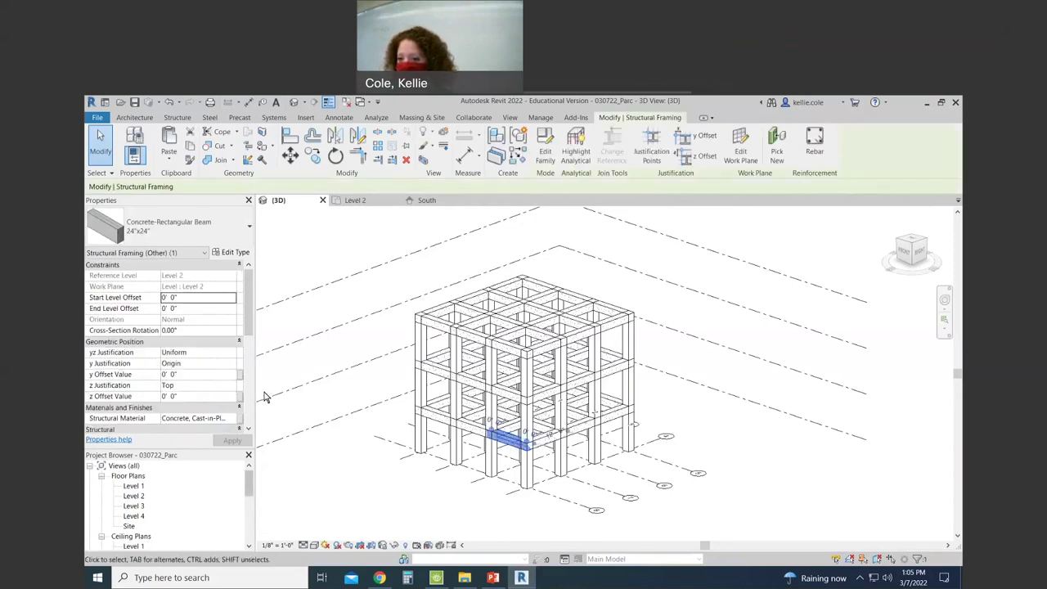
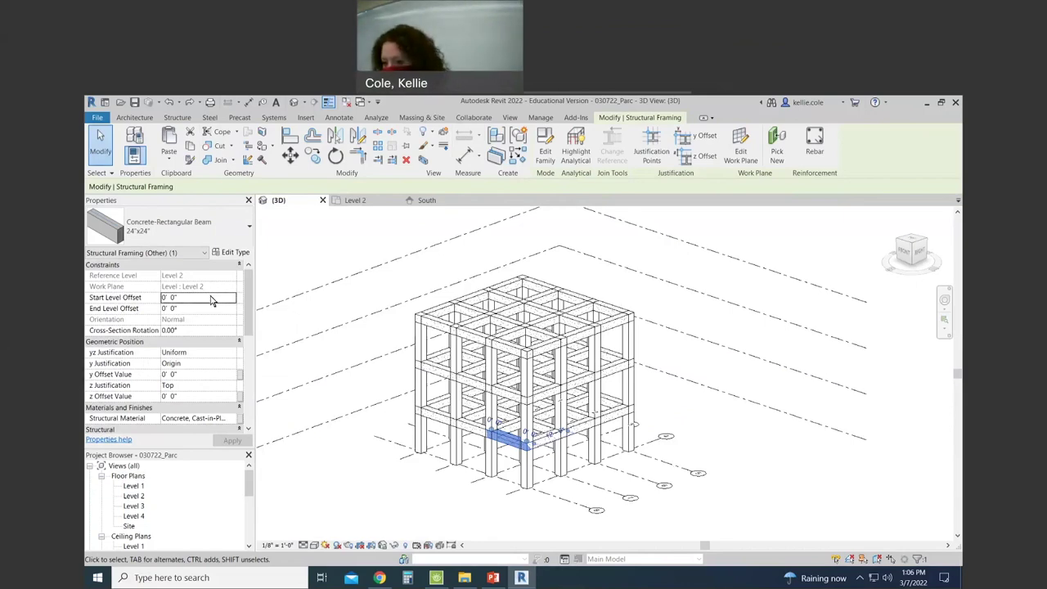
# Give the beam a 5' 0" Start Level Offset, then open the Level 1 floor plan.
pyautogui.click(209, 299)
pyautogui.write('5')
pyautogui.press('Tab')
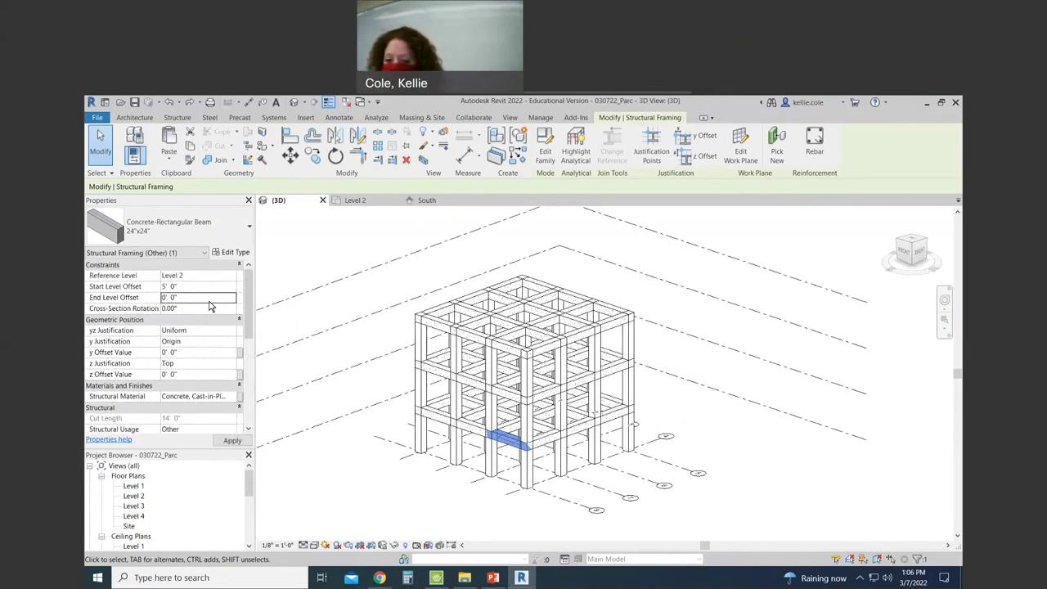
pyautogui.click(242, 440)
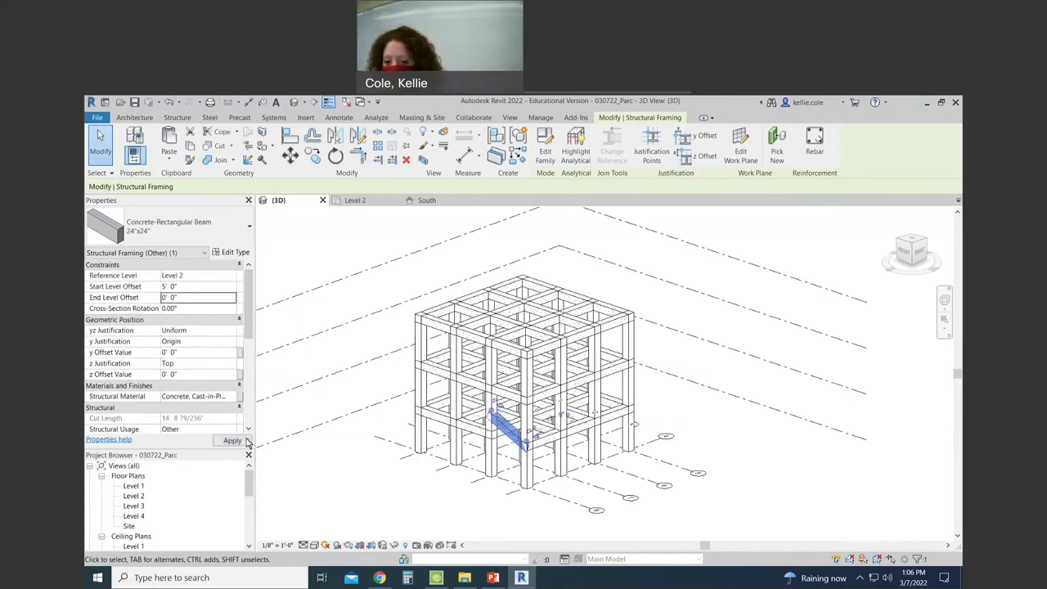
pyautogui.click(392, 456)
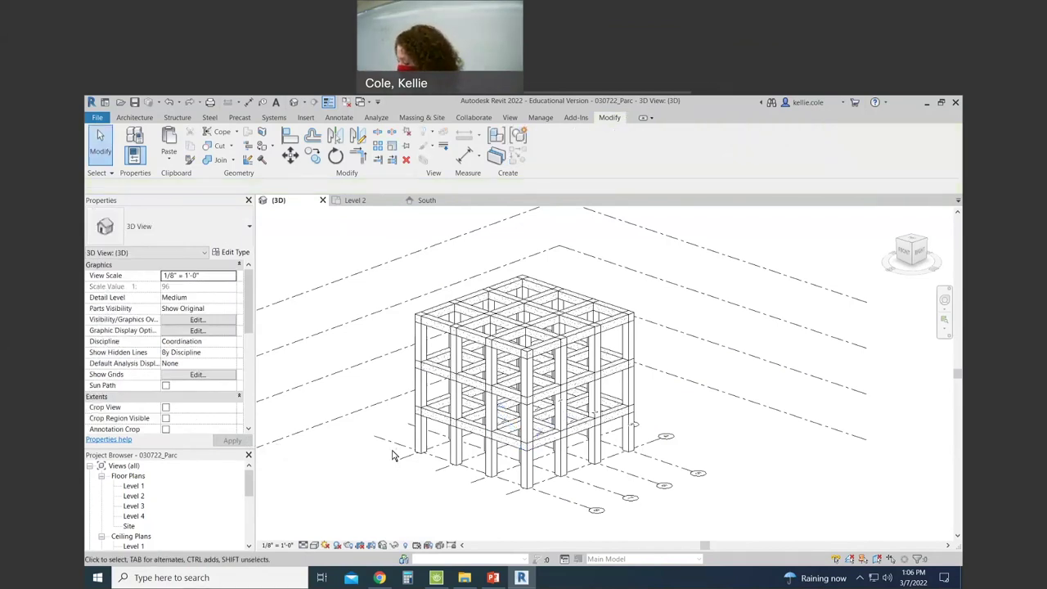
pyautogui.click(133, 487)
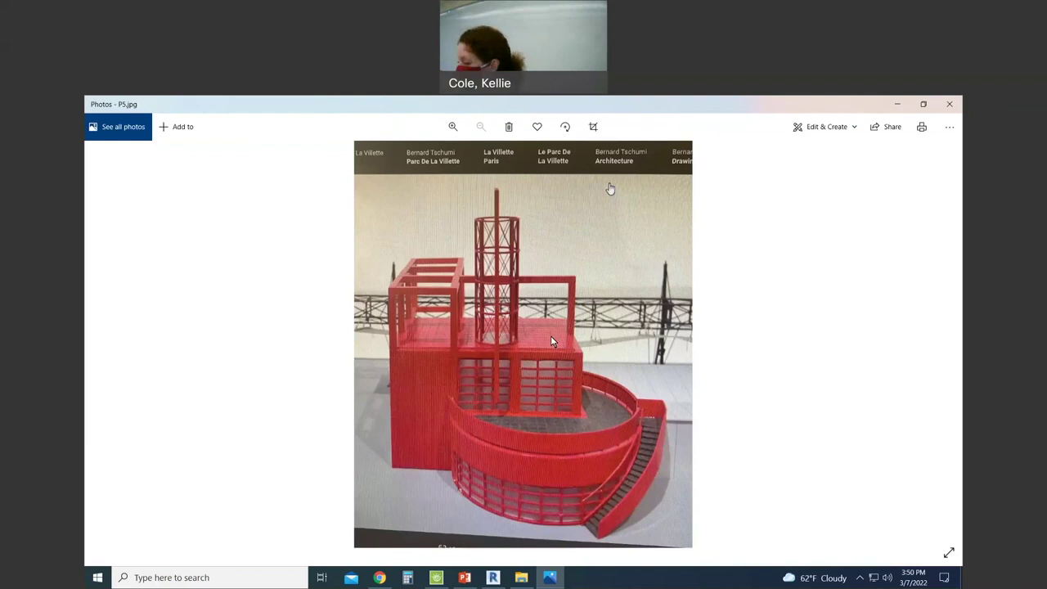
# Minimize the red folly photo so the Revit window is in front again.
pyautogui.click(895, 106)
pyautogui.click(854, 224)
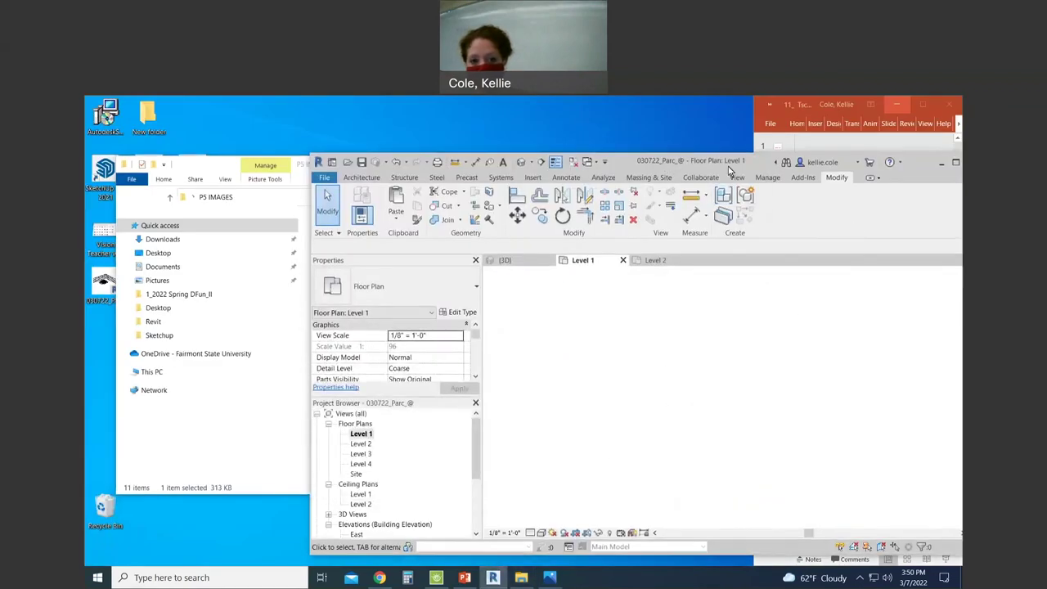
# Draw a 12'-radius semicircular wall from the grid 8 column to grid 6, then view it in 3D.
pyautogui.doubleClick(699, 161)
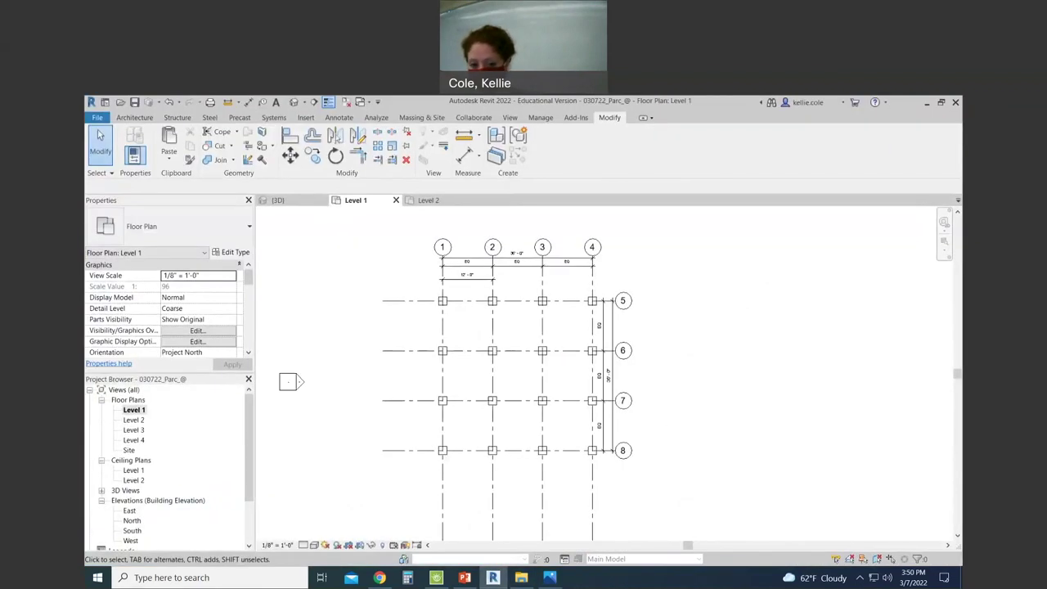
pyautogui.scroll(-1, 688, 364)
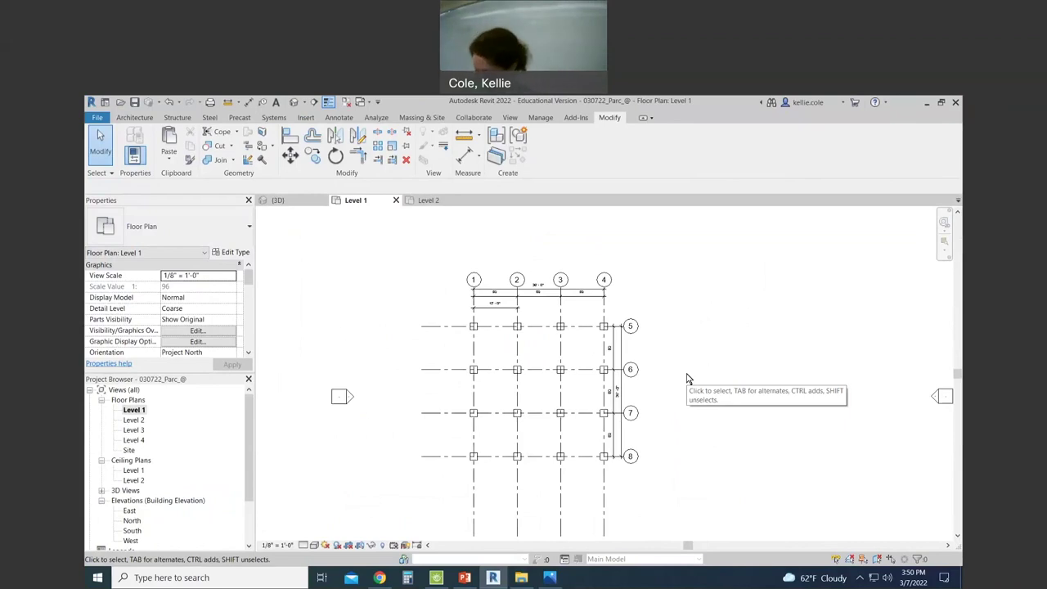
pyautogui.press('w')
pyautogui.press('a')
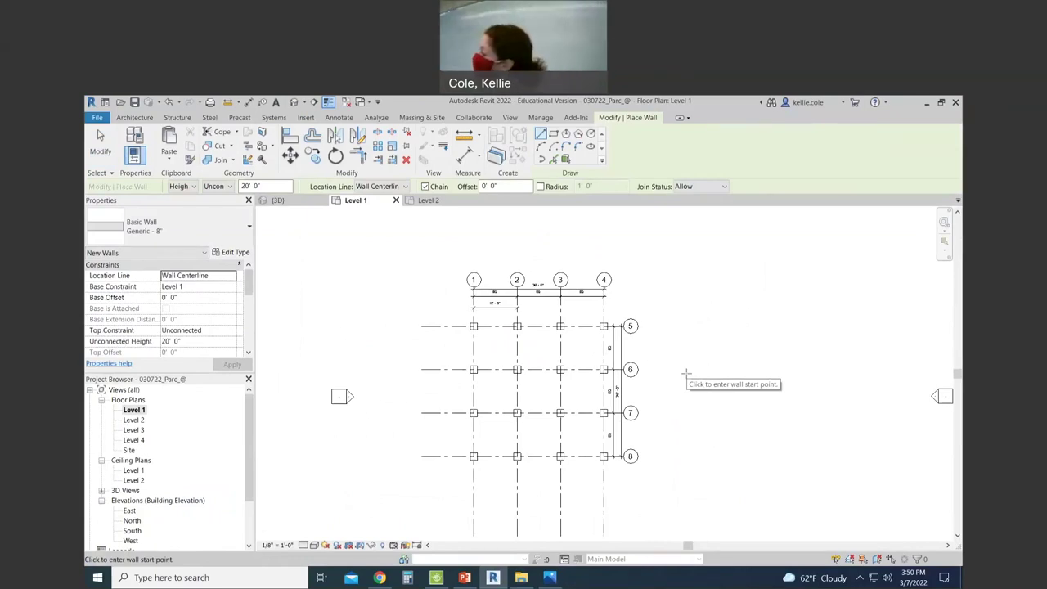
pyautogui.scroll(2, 497, 433)
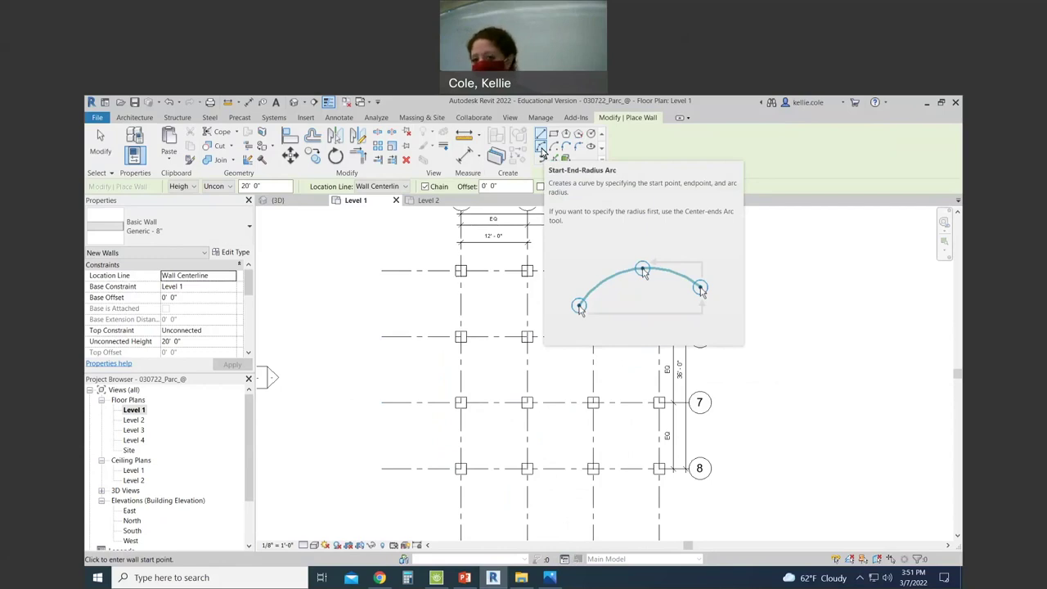
pyautogui.click(541, 147)
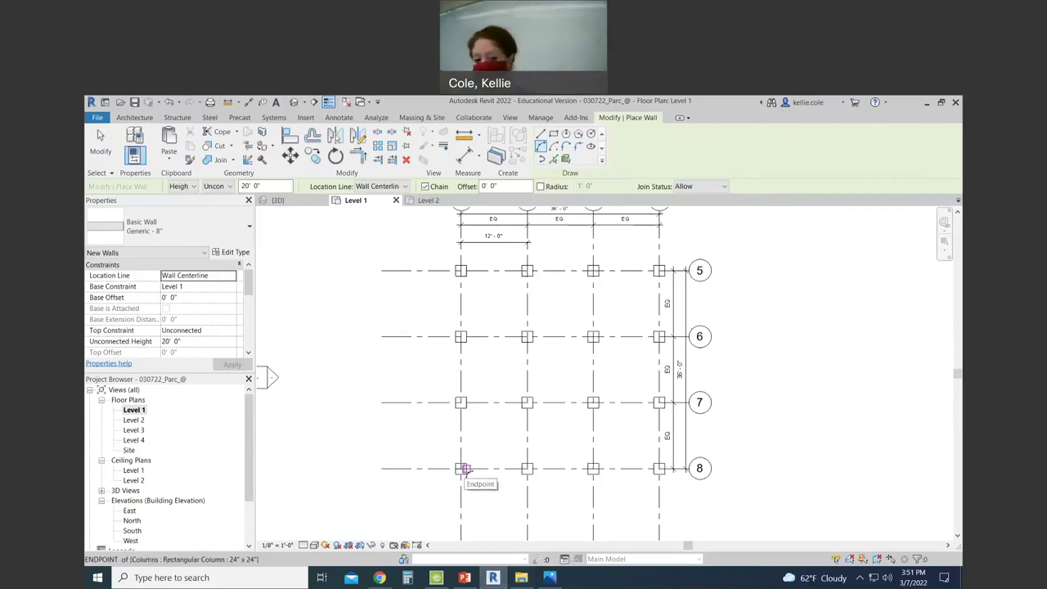
pyautogui.click(462, 470)
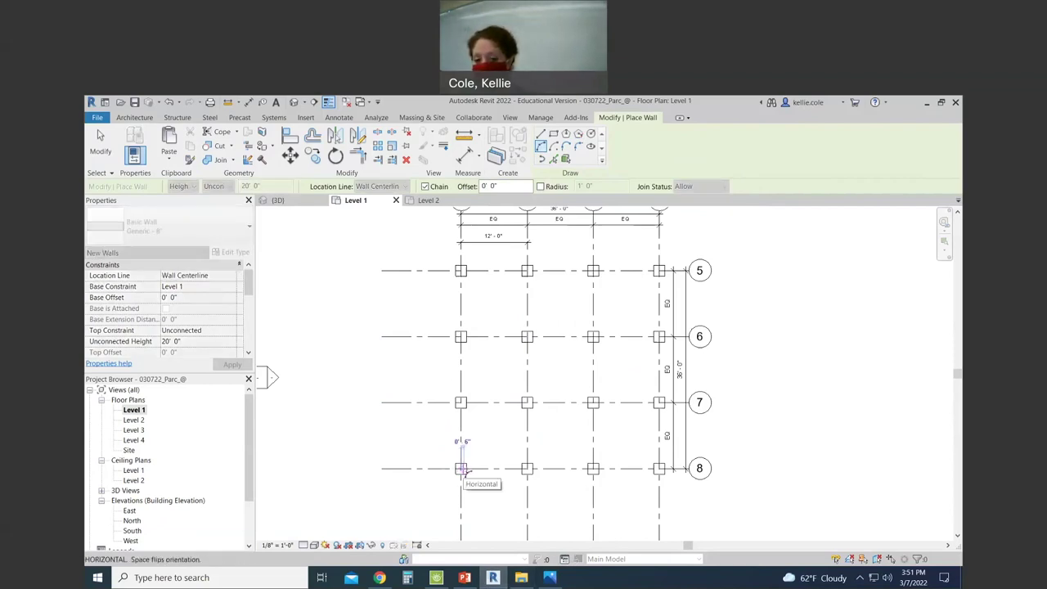
pyautogui.click(461, 338)
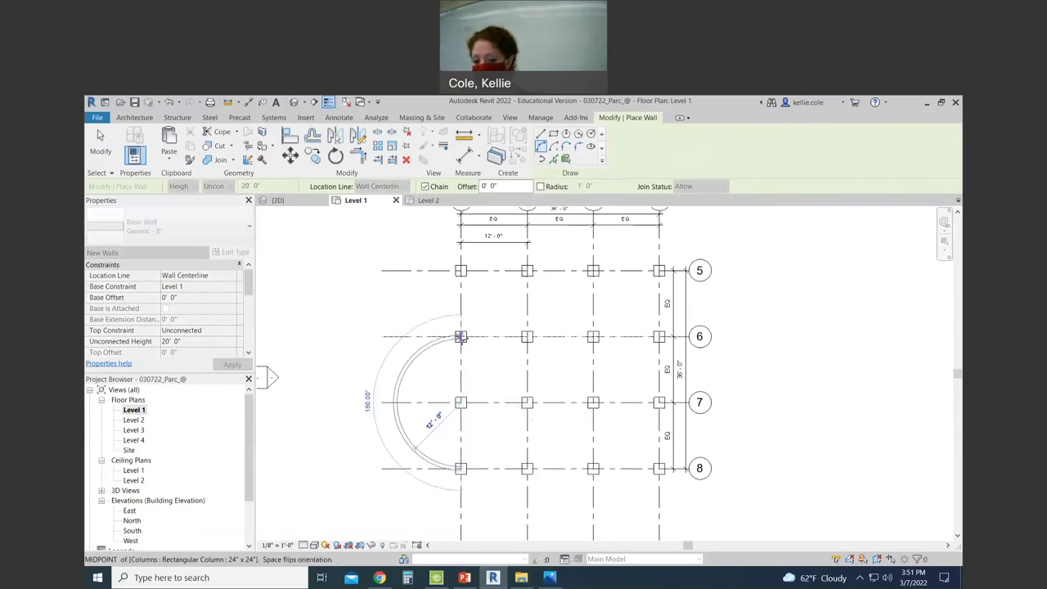
pyautogui.click(403, 381)
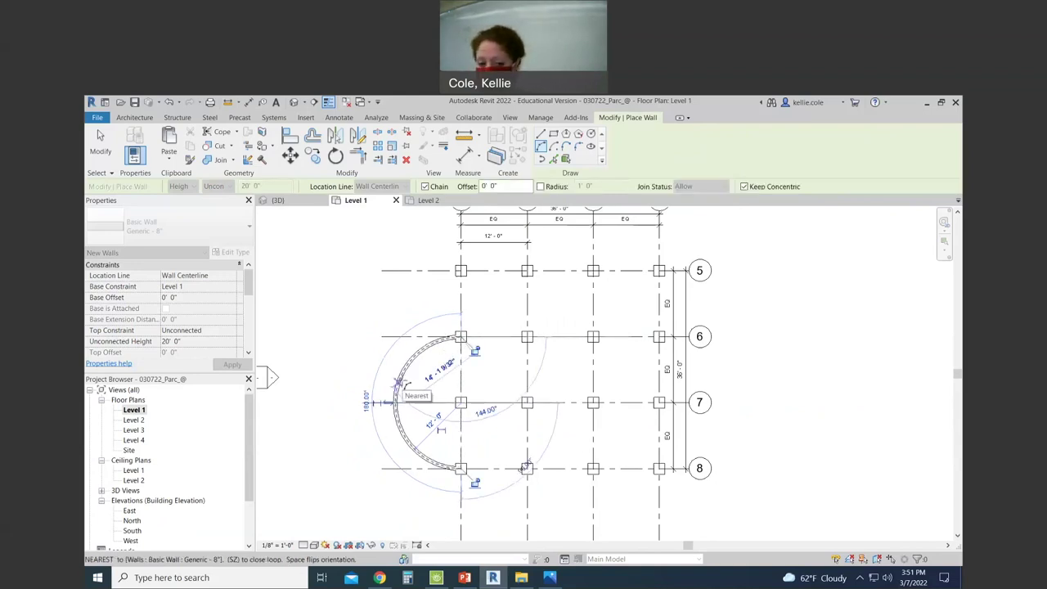
pyautogui.press('Escape')
pyautogui.press('Escape')
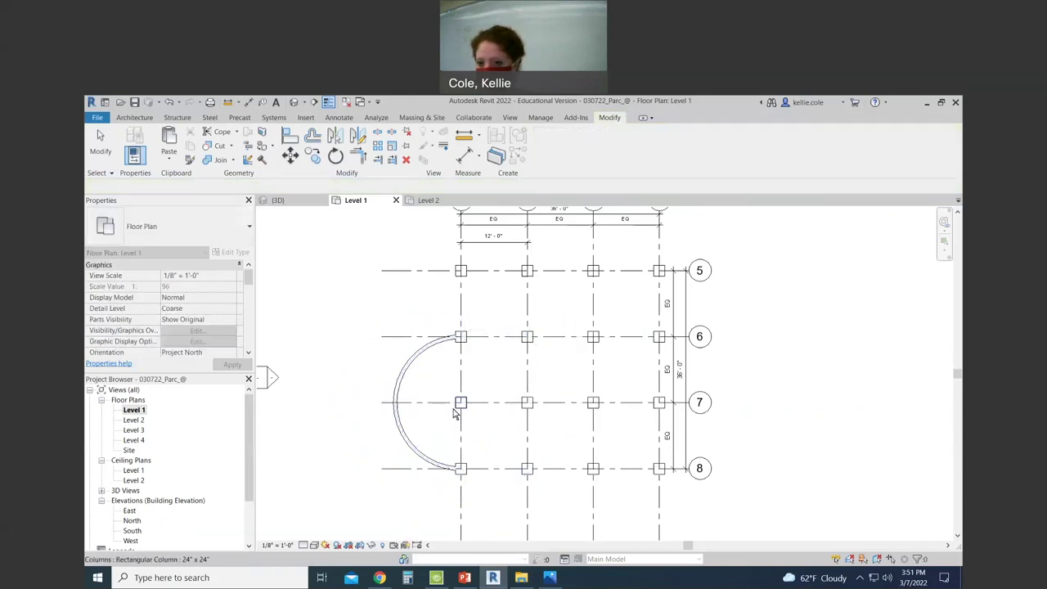
pyautogui.click(311, 206)
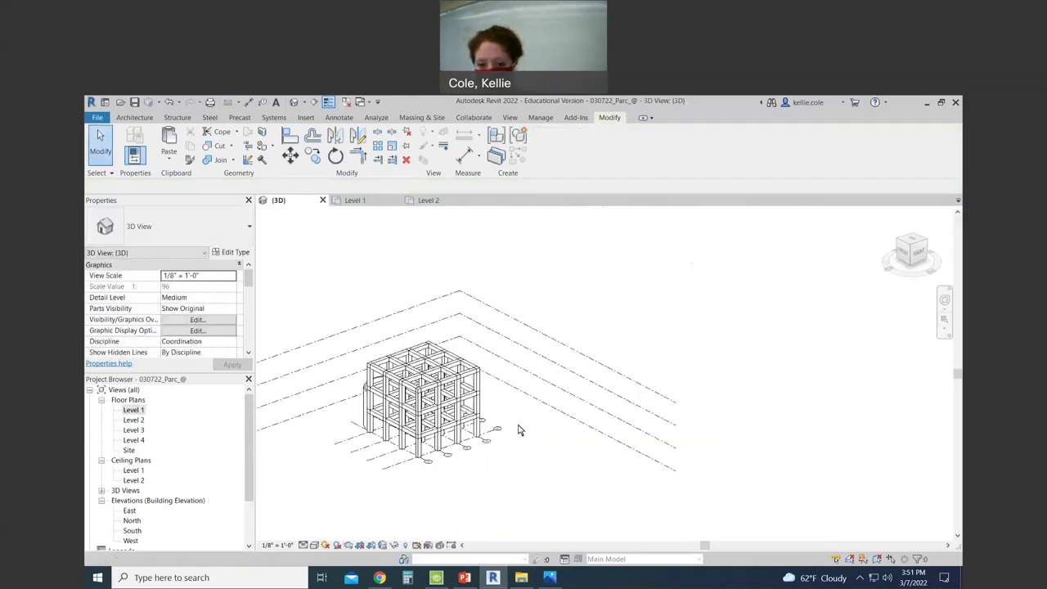
# Orbit the 3D view to inspect the curved wall, then return to Level 1.
pyautogui.keyDown('shift'); pyautogui.moveTo(413, 433); pyautogui.dragTo(600, 447, button='middle'); pyautogui.keyUp('shift')
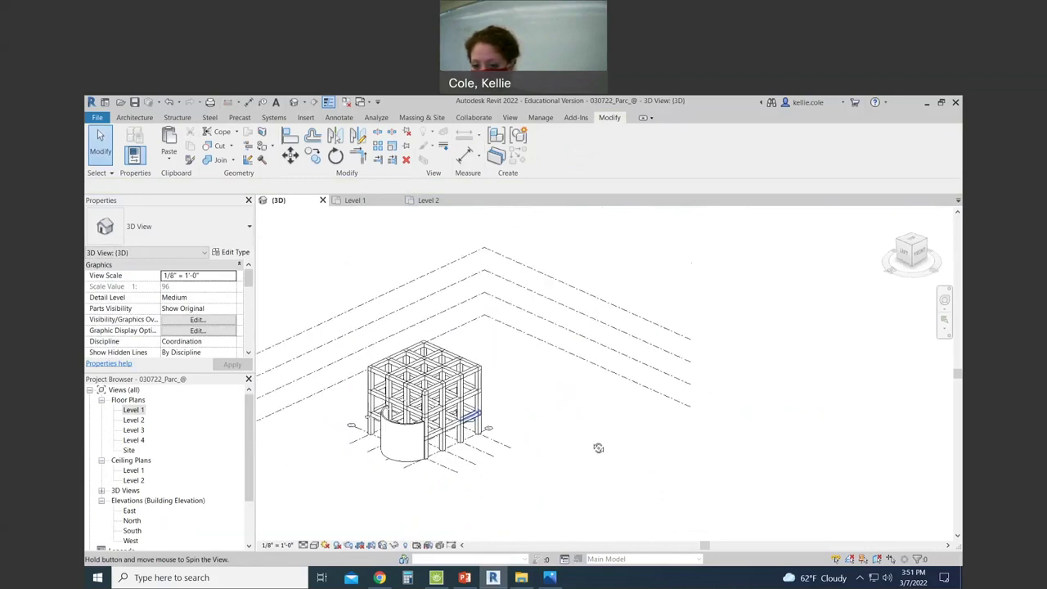
pyautogui.scroll(2, 424, 460)
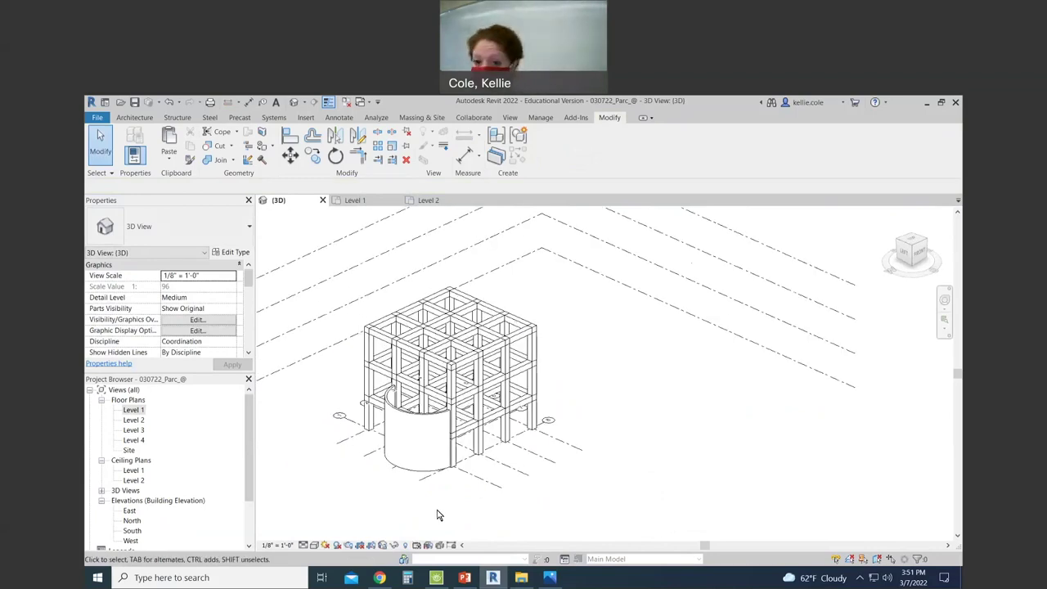
pyautogui.click(365, 203)
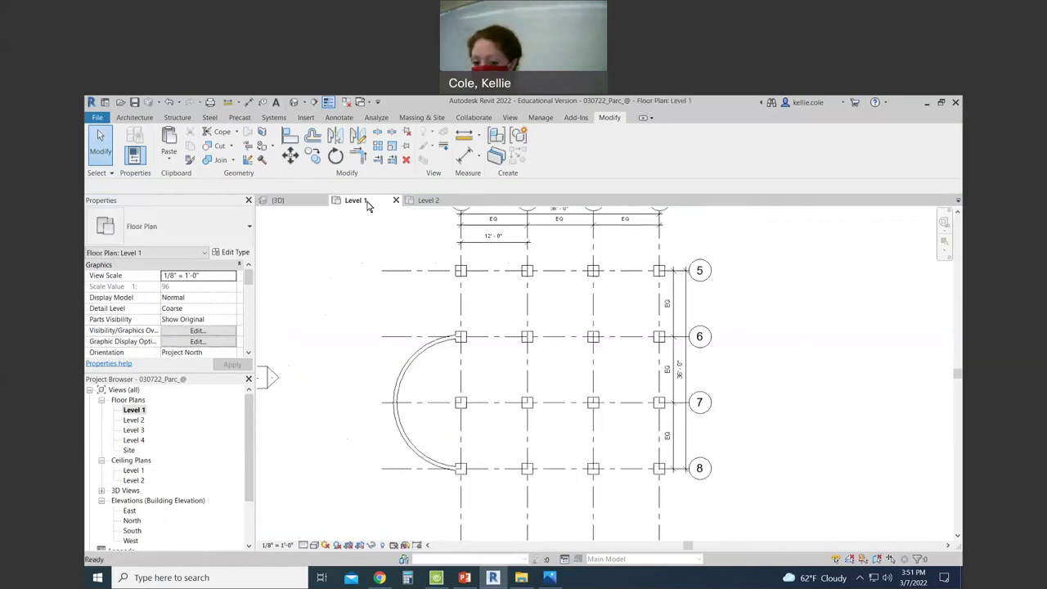
# Change the curved wall to Curtain Wall: Storefront, deleting the elements causing the mullion error.
pyautogui.click(405, 372)
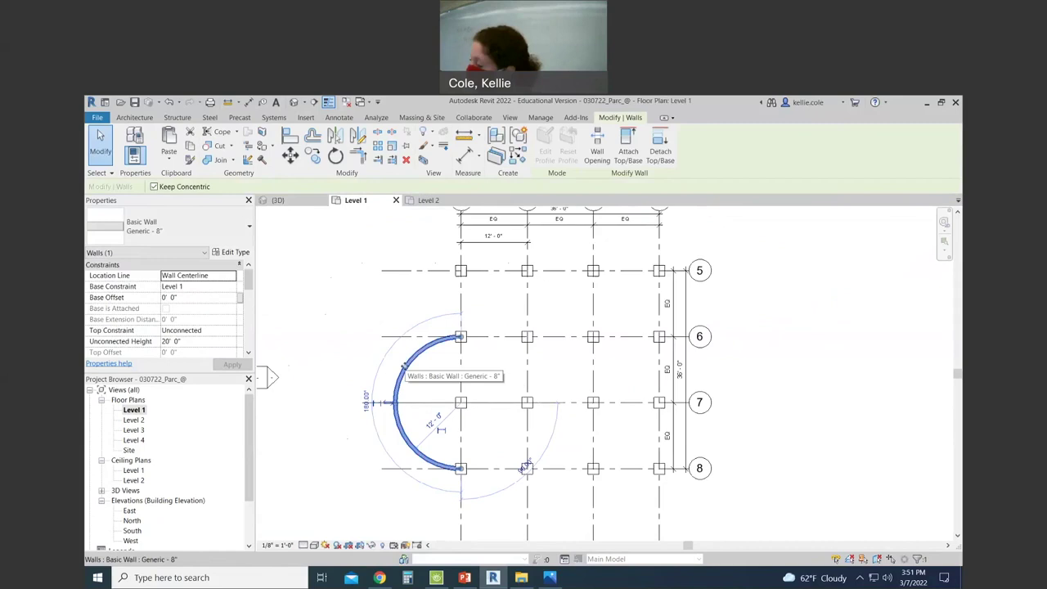
pyautogui.click(214, 235)
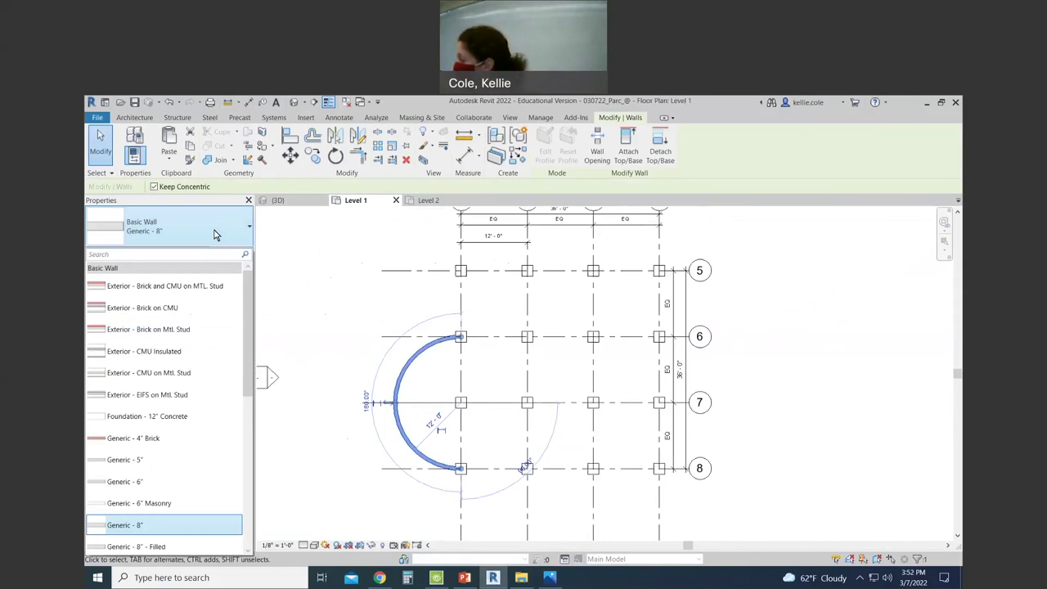
pyautogui.scroll(-5, 203, 381)
pyautogui.scroll(-3, 203, 384)
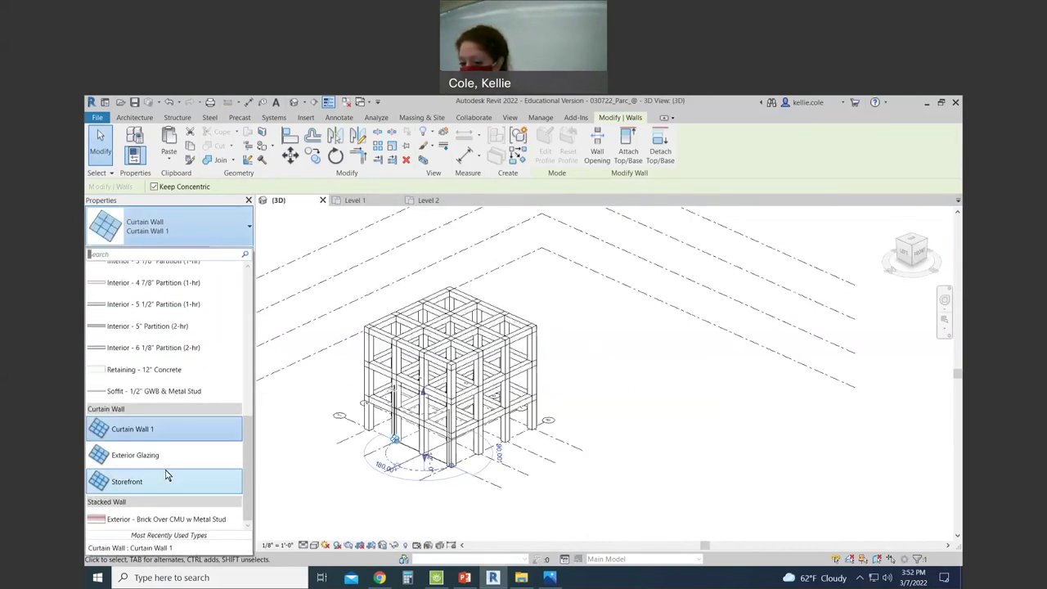
pyautogui.click(165, 477)
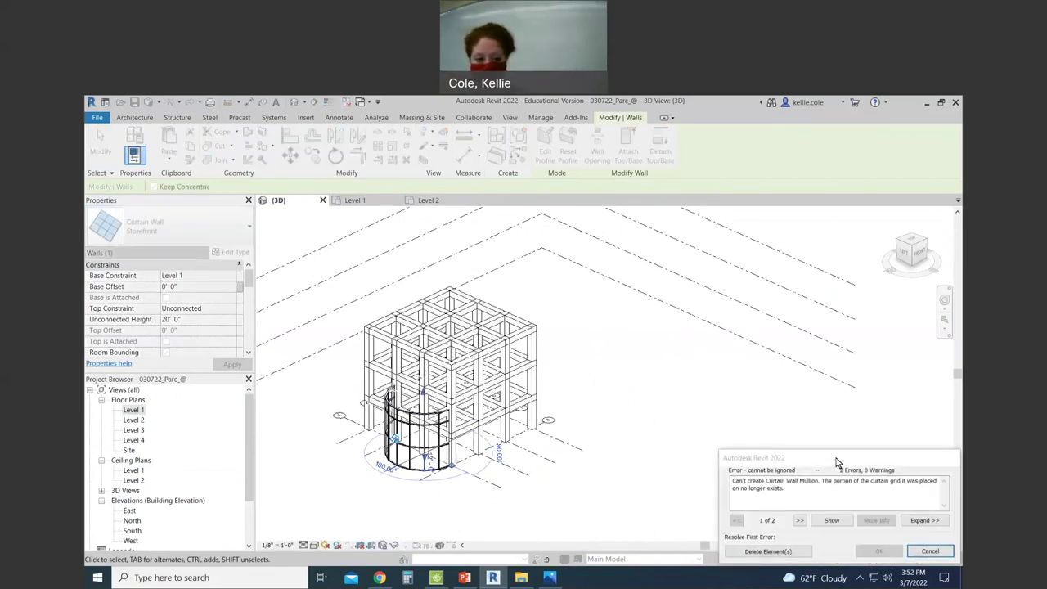
pyautogui.click(735, 550)
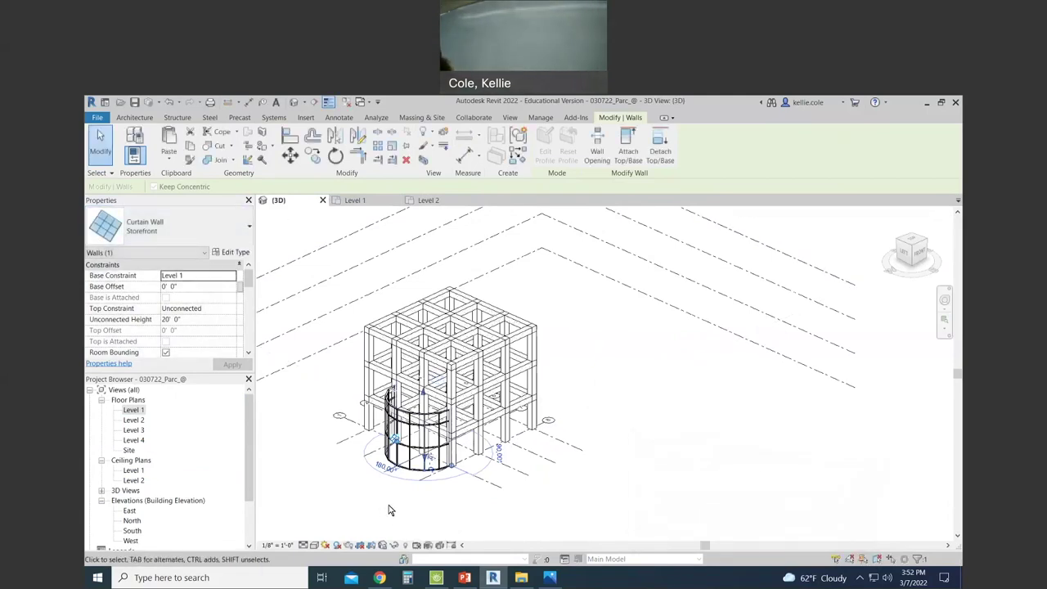
pyautogui.hotkey('ctrl', 'Tab')
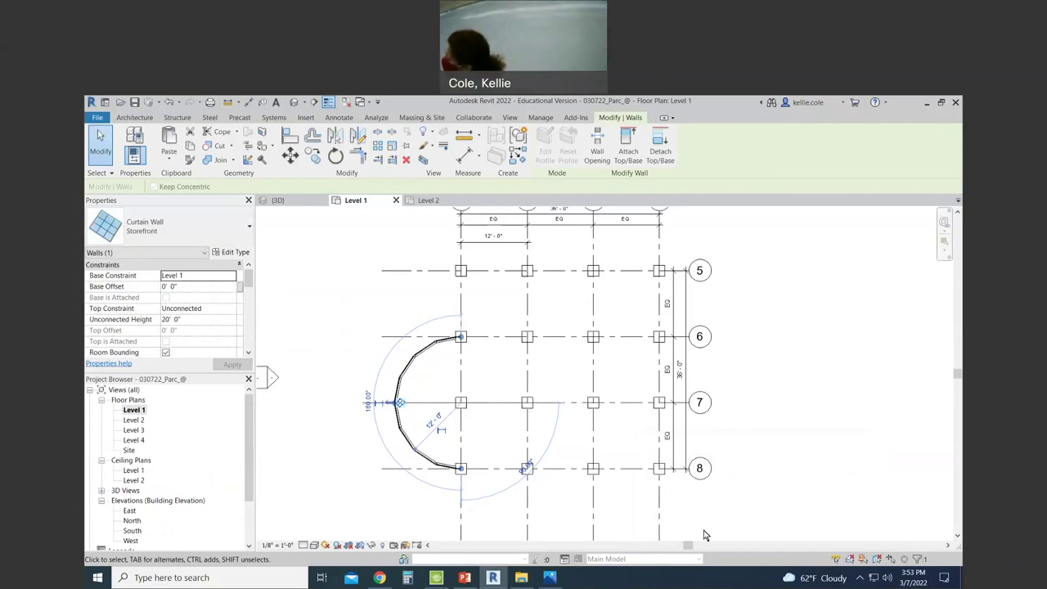
# Draw an arc detail line from grid 2/5 to grid 4/6 around the upper-right corner.
pyautogui.press('Escape')
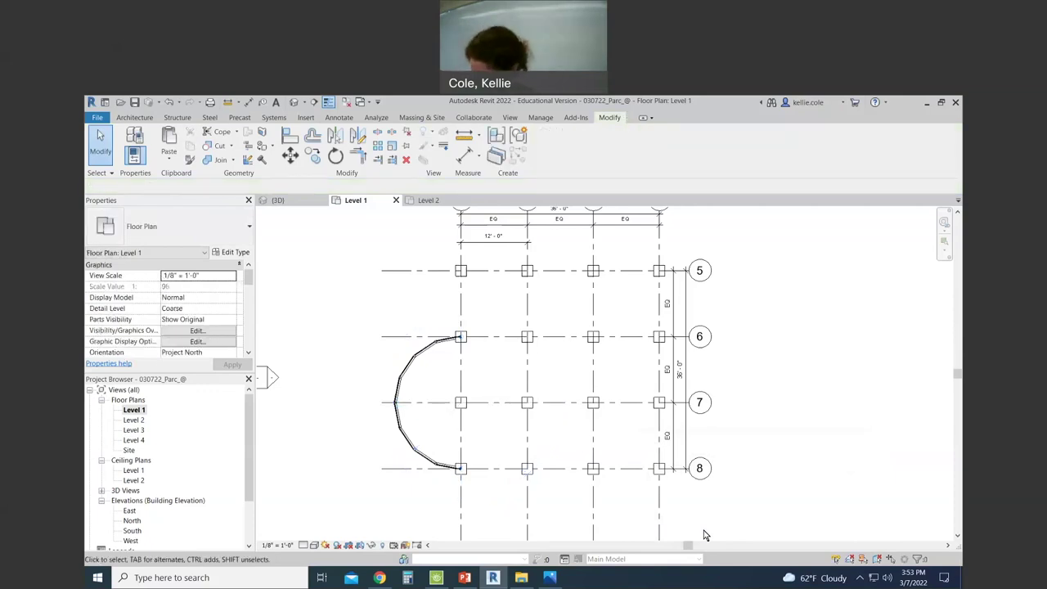
pyautogui.press('d')
pyautogui.press('l')
pyautogui.click(540, 146)
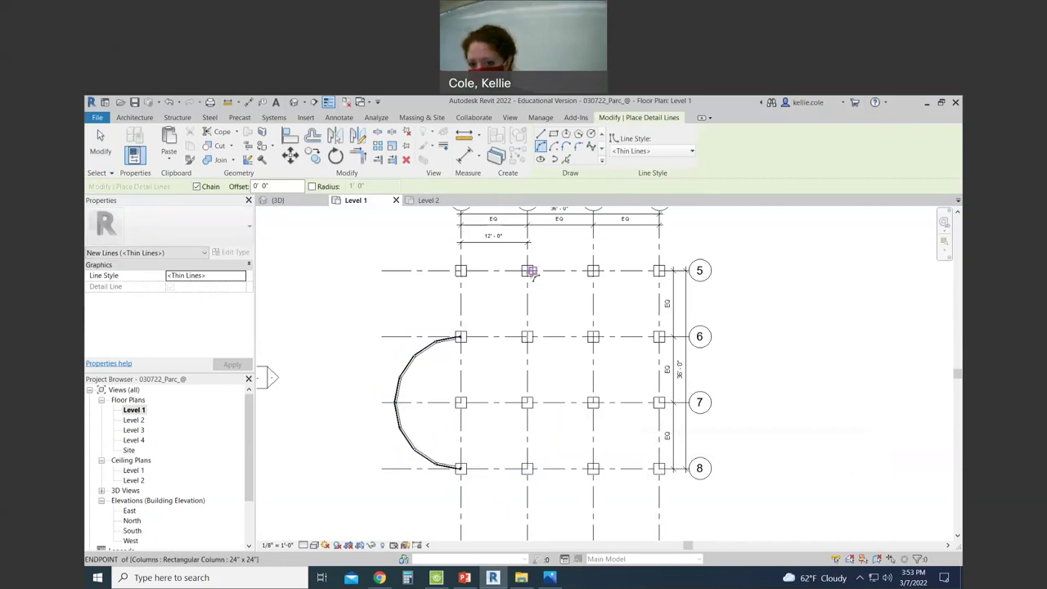
pyautogui.scroll(-2, 548, 280)
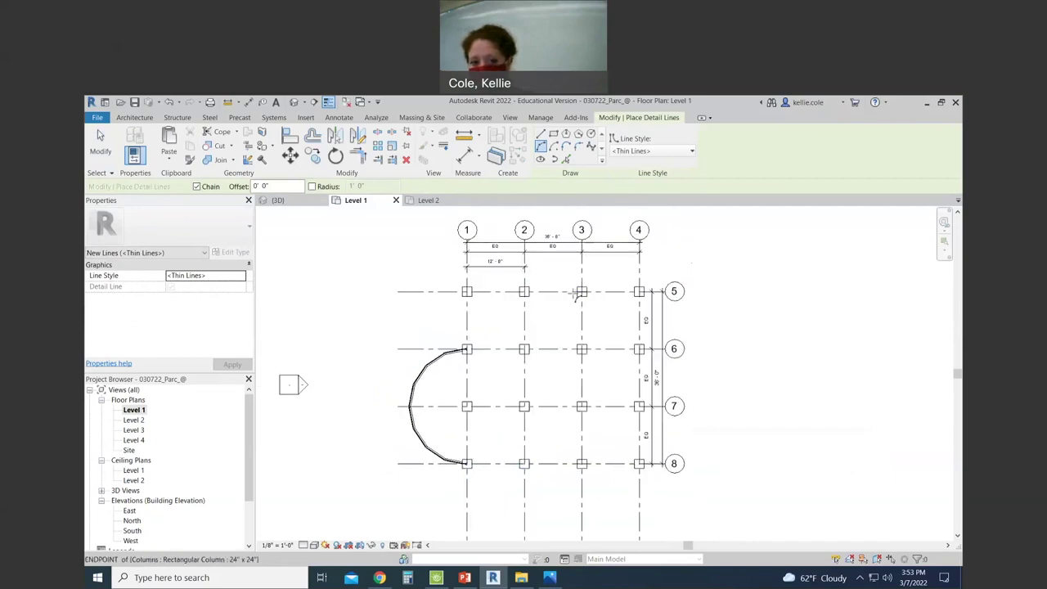
pyautogui.scroll(2, 524, 290)
pyautogui.click(516, 291)
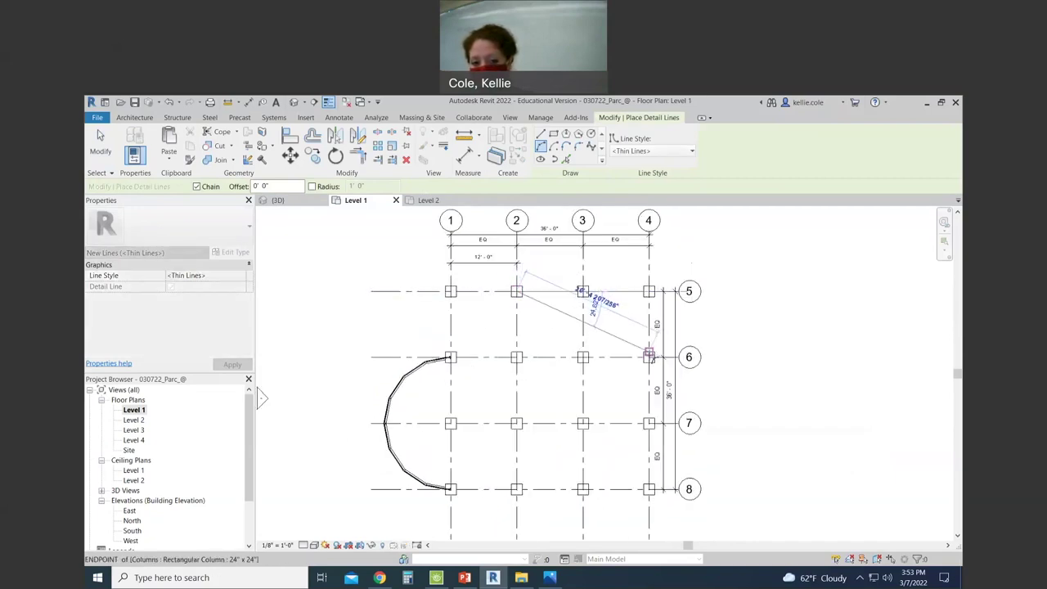
pyautogui.click(648, 357)
pyautogui.click(700, 276)
pyautogui.scroll(-1, 677, 301)
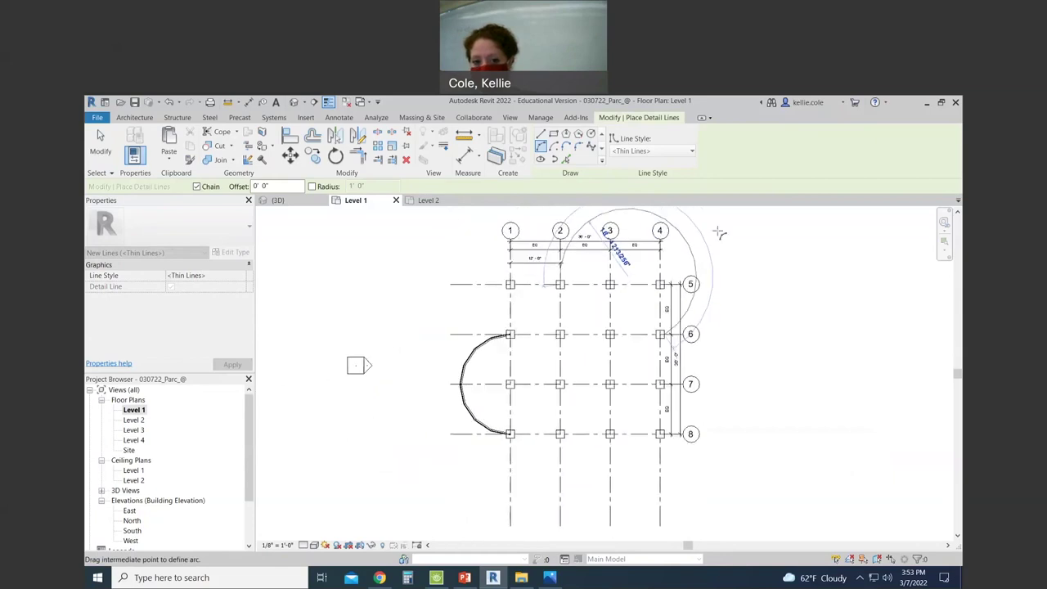
pyautogui.press('Escape')
pyautogui.press('Escape')
# Check the new arc detail line by selecting it, then clear the selection.
pyautogui.moveTo(718, 366); pyautogui.dragTo(666, 372, button='middle')
pyautogui.click(666, 372)
pyautogui.click(739, 388)
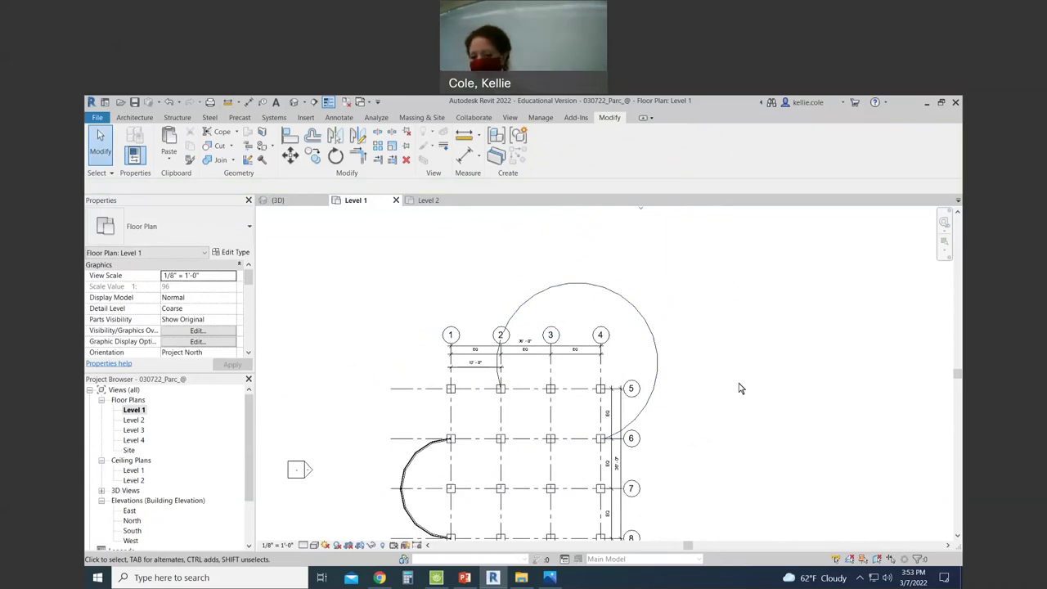
pyautogui.scroll(2, 712, 332)
pyautogui.scroll(2, 491, 401)
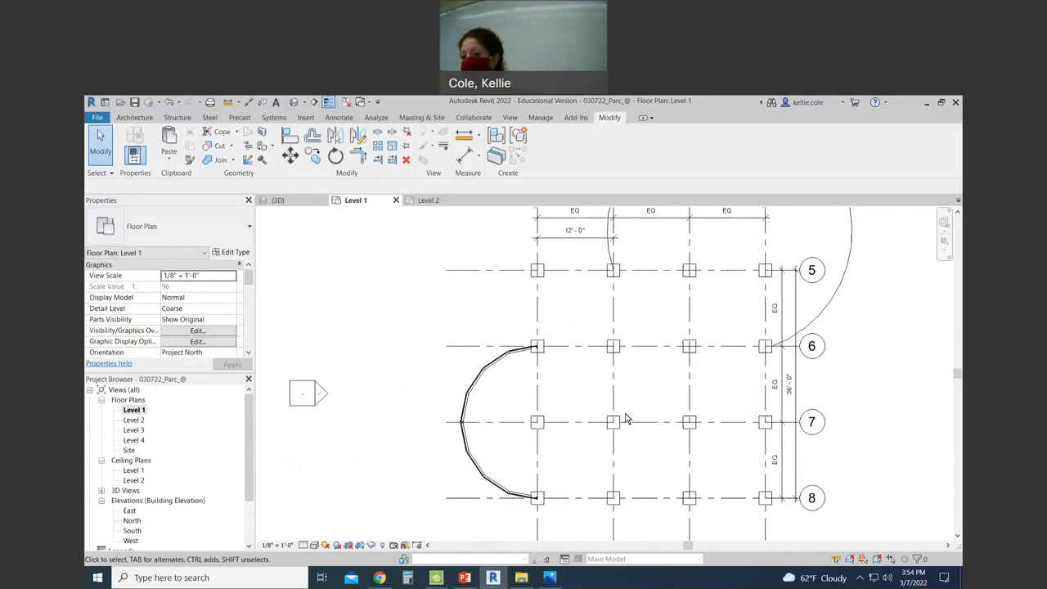
pyautogui.click(141, 118)
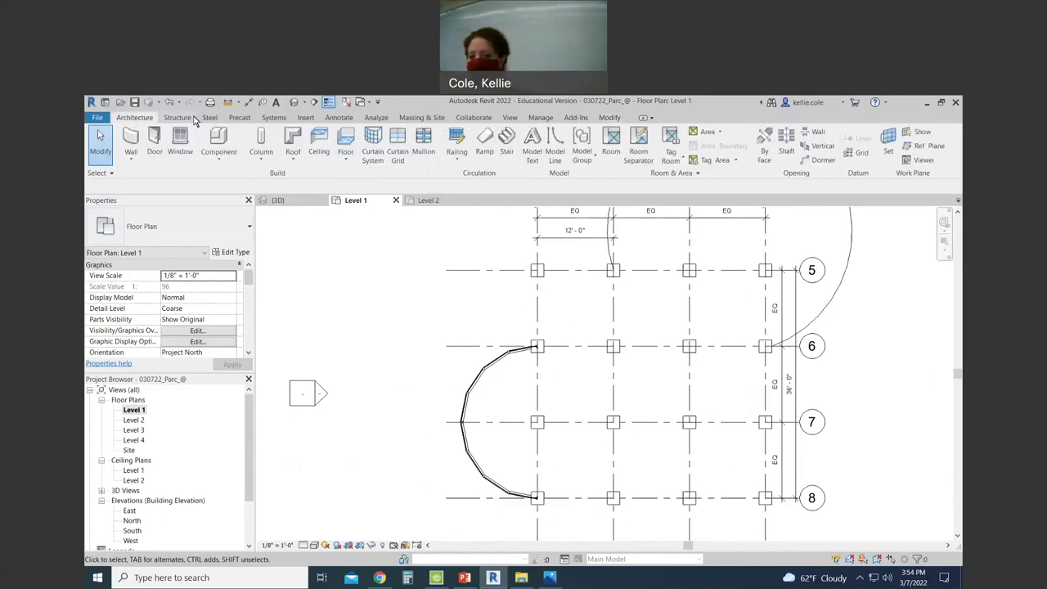
# Sketch a 21-riser Center-Ends Spiral stair run centred on grid 1/7 with a 10' radius.
pyautogui.click(507, 146)
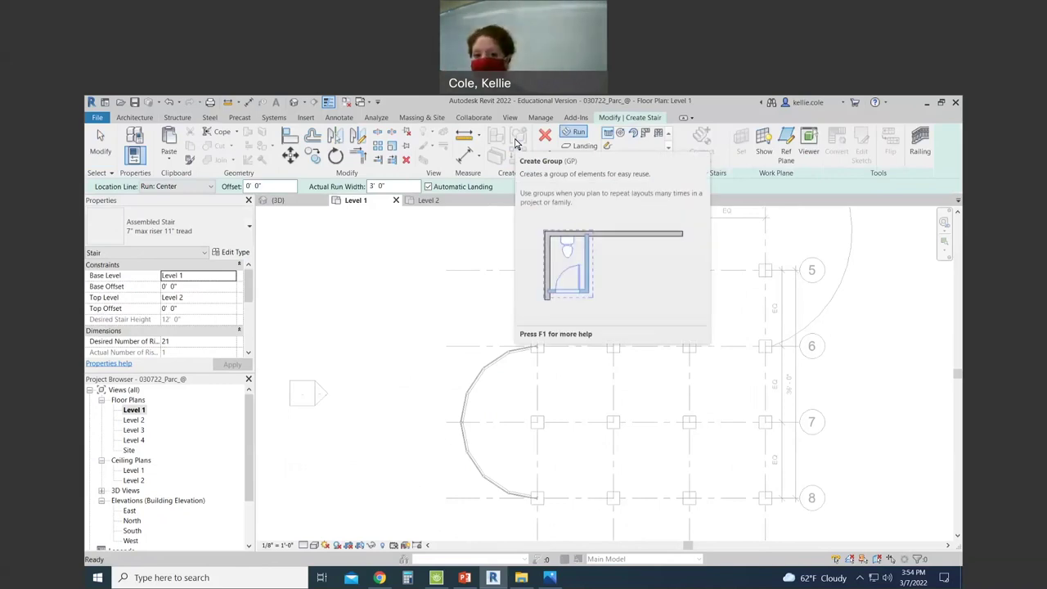
pyautogui.click(634, 136)
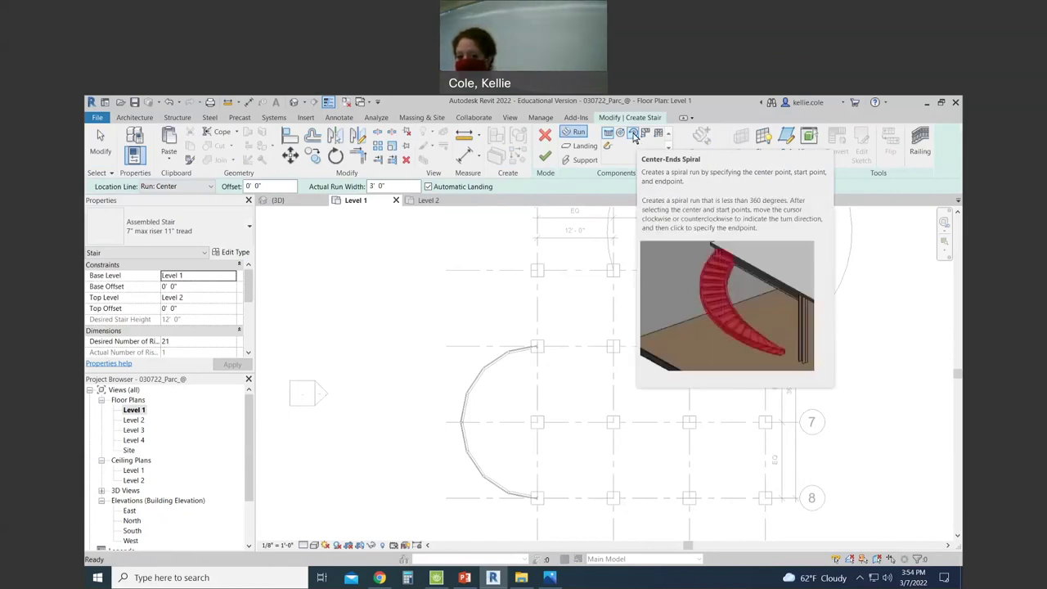
pyautogui.click(633, 135)
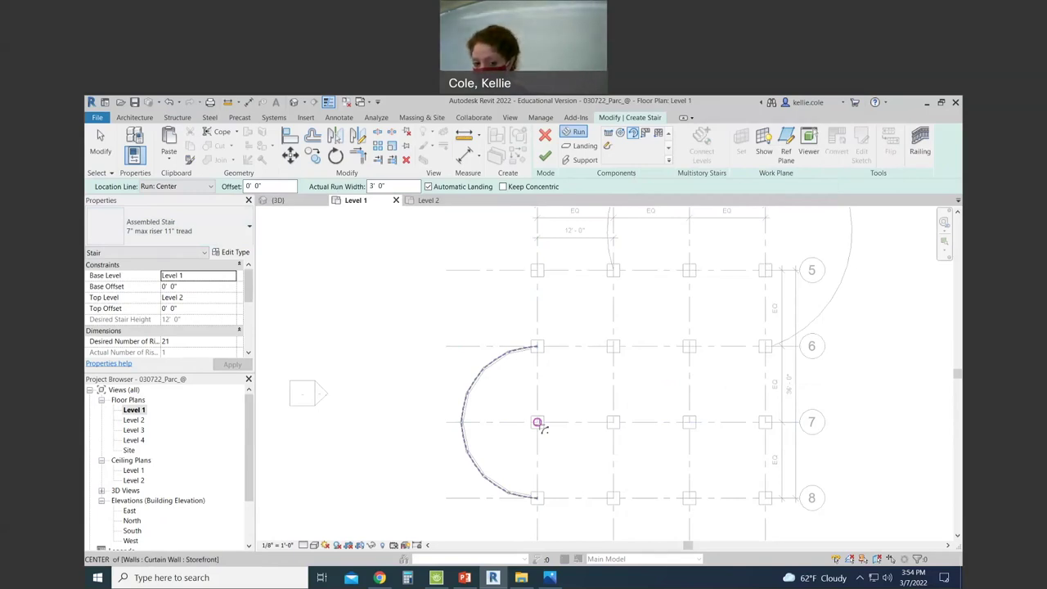
pyautogui.scroll(-2, 537, 422)
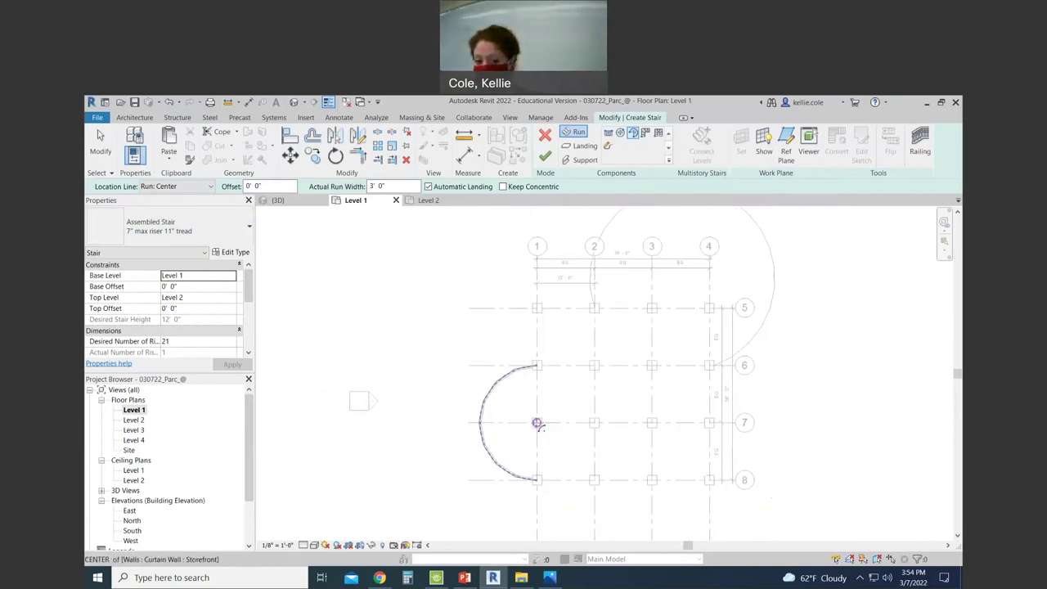
pyautogui.click(536, 422)
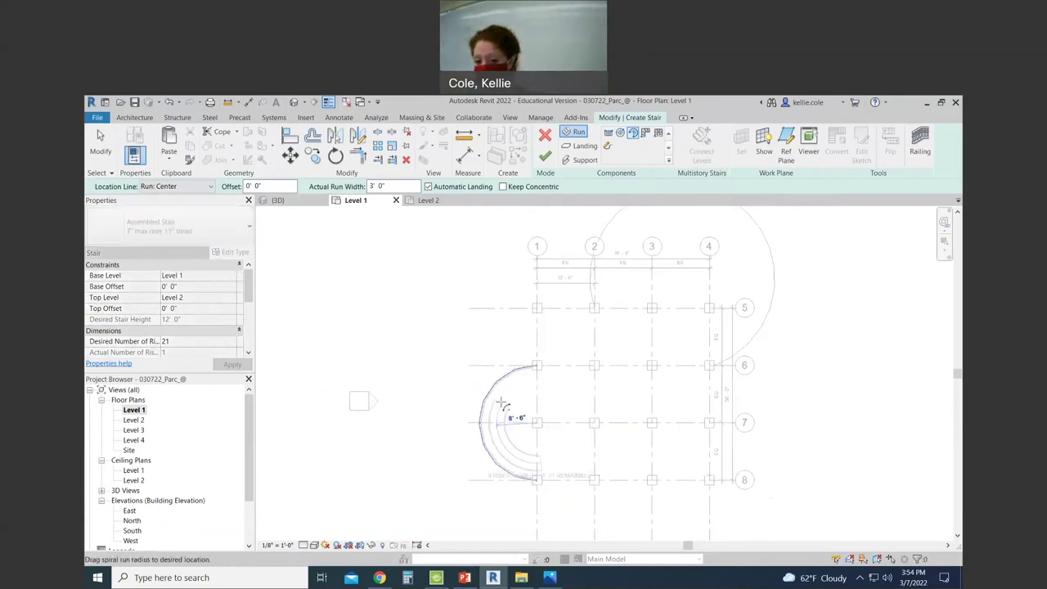
pyautogui.scroll(2, 499, 403)
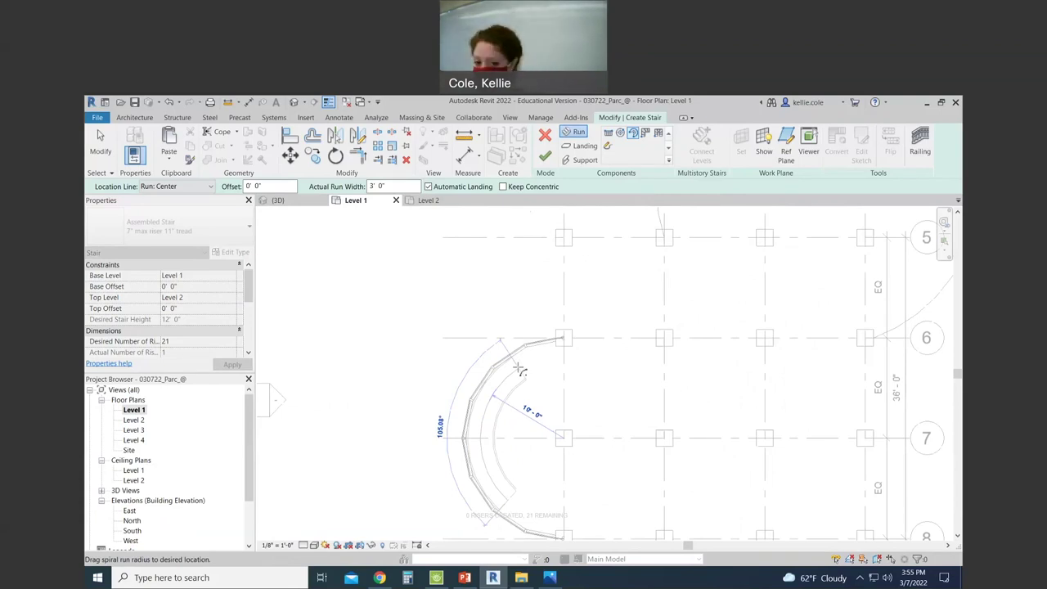
pyautogui.click(520, 372)
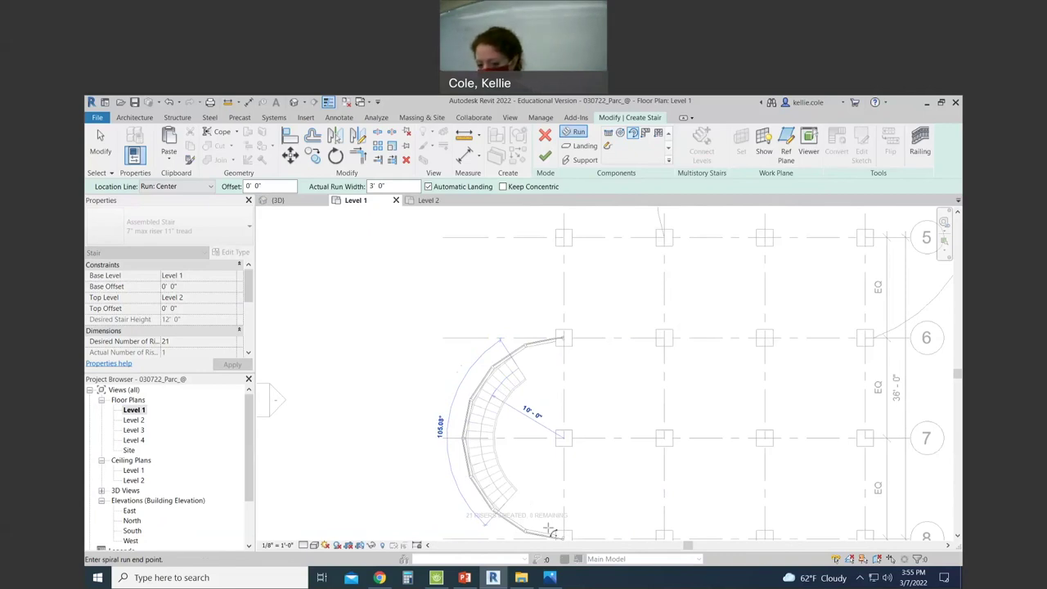
pyautogui.click(552, 532)
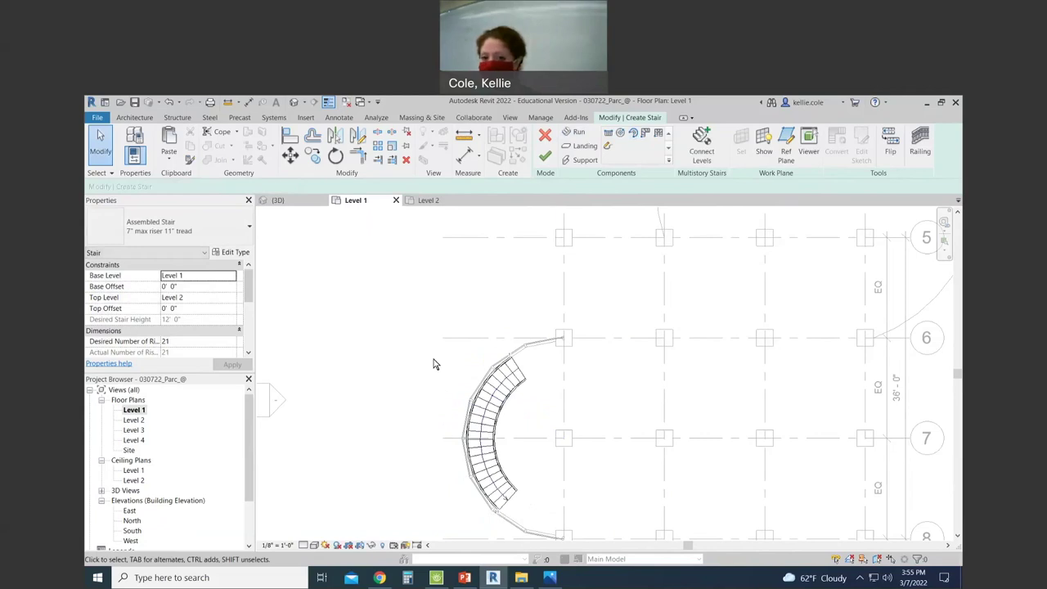
pyautogui.click(545, 155)
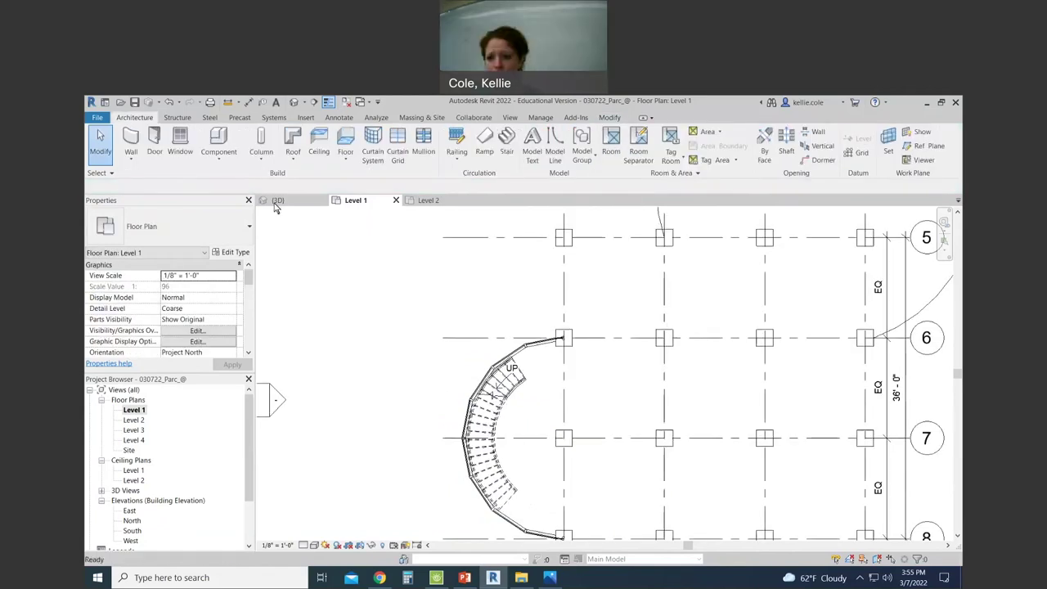
pyautogui.click(302, 198)
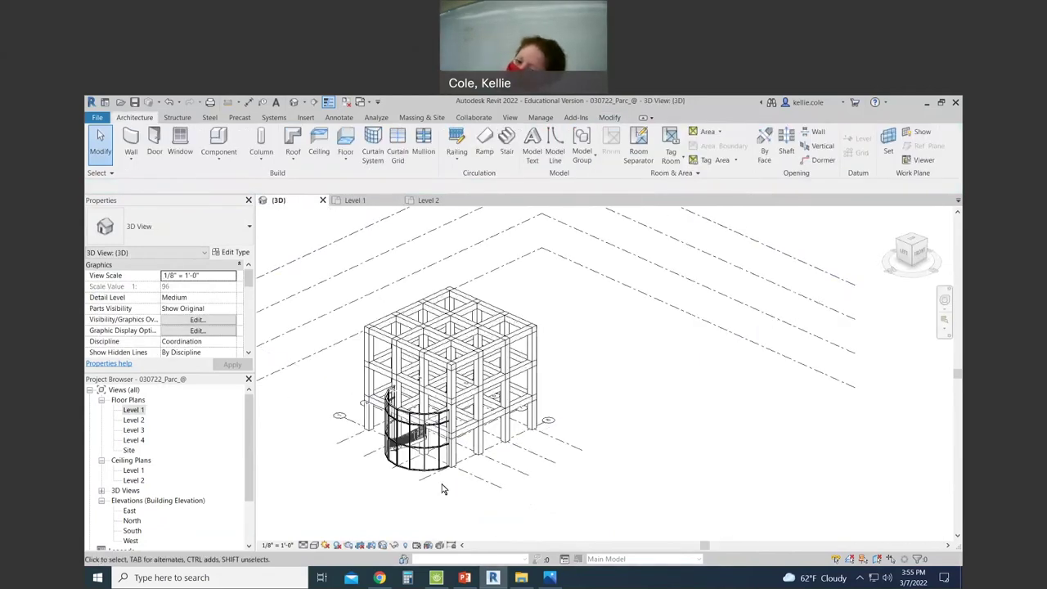
pyautogui.scroll(6, 405, 437)
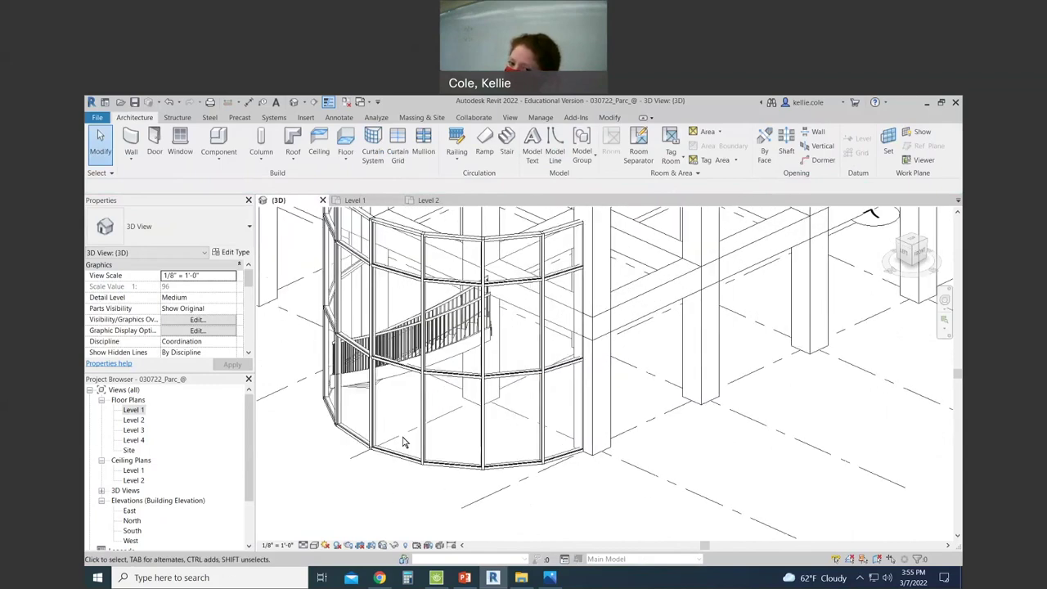
pyautogui.click(481, 342)
pyautogui.keyDown('shift'); pyautogui.moveTo(481, 342); pyautogui.dragTo(461, 314, button='middle'); pyautogui.keyUp('shift')
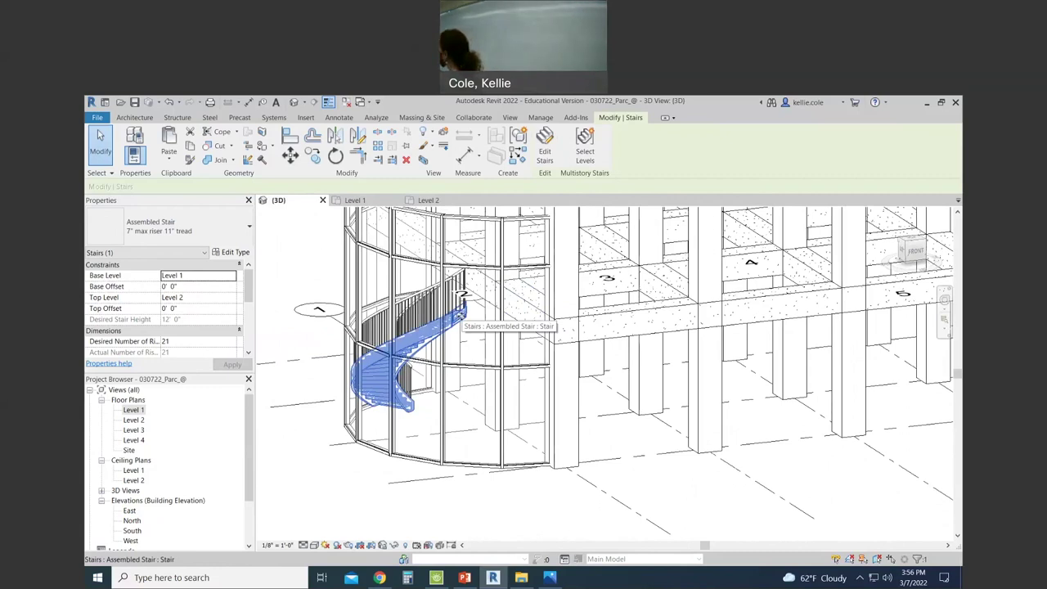
pyautogui.scroll(-3, 564, 361)
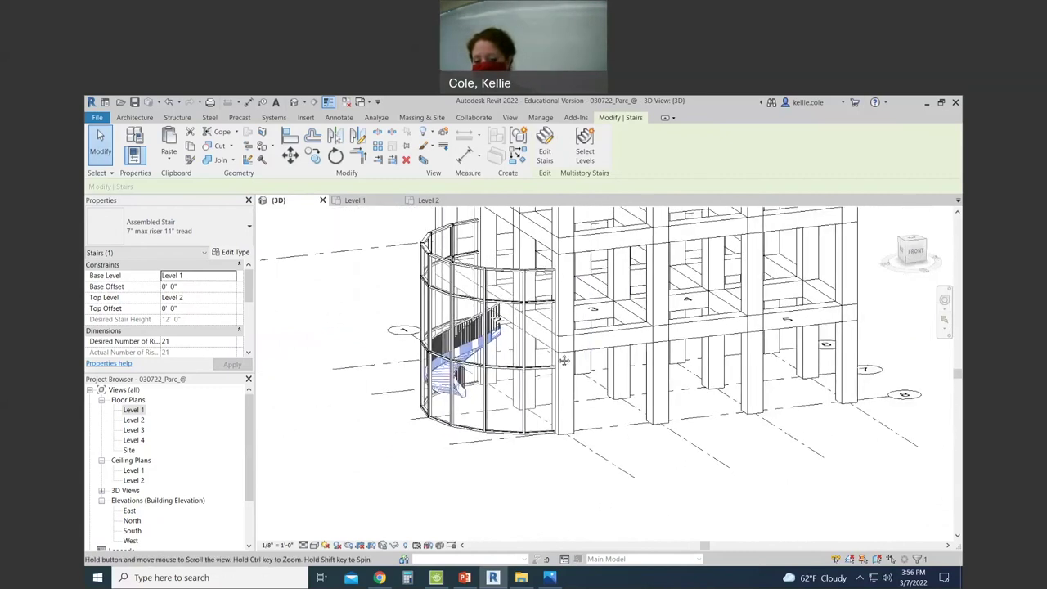
pyautogui.keyDown('shift'); pyautogui.moveTo(564, 361); pyautogui.dragTo(516, 365, button='middle'); pyautogui.keyUp('shift')
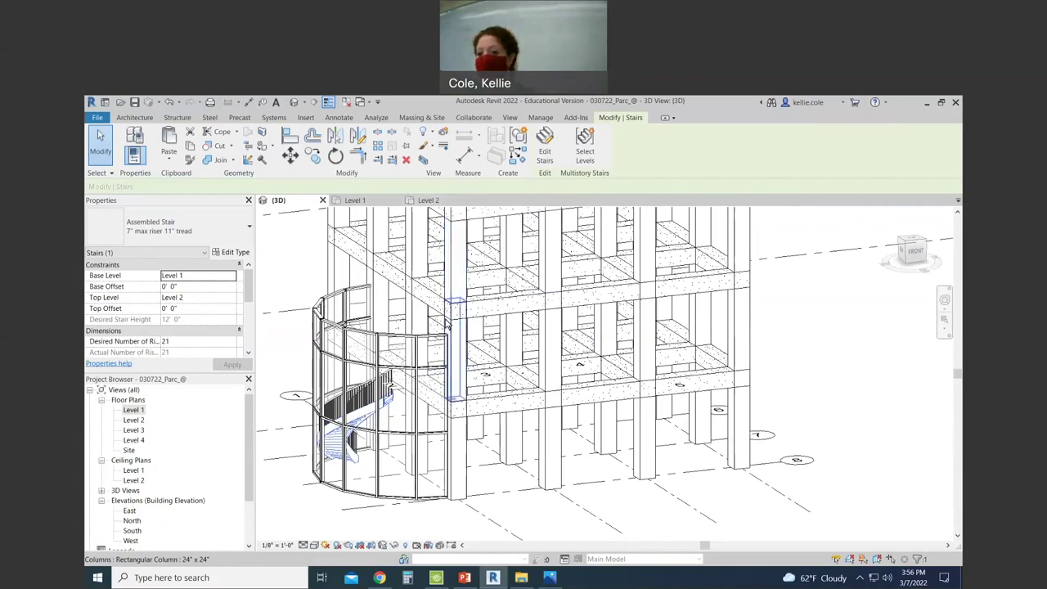
pyautogui.hotkey('ctrl', 'Tab')
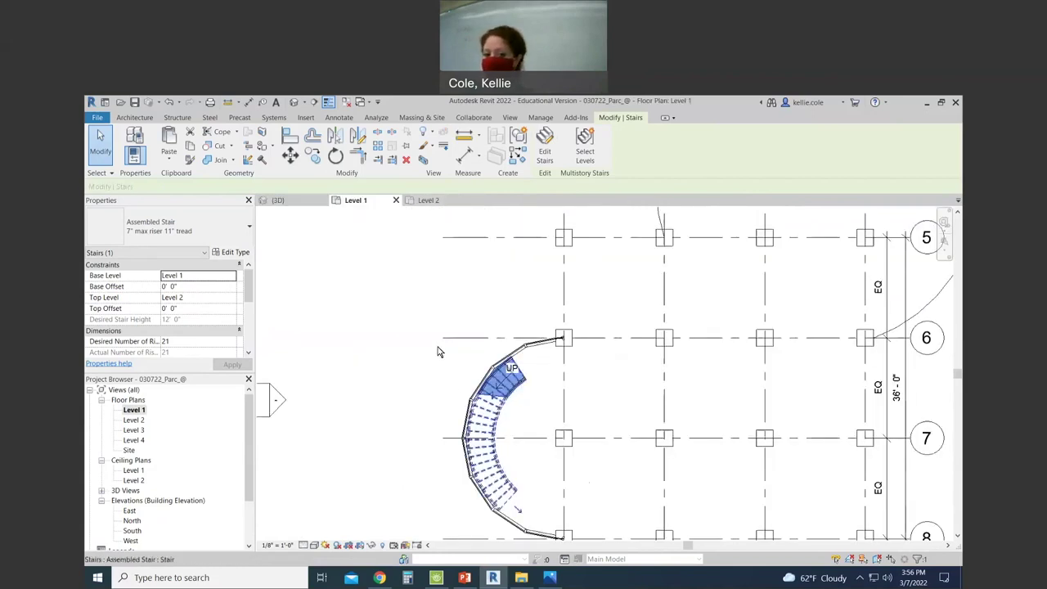
pyautogui.click(436, 314)
pyautogui.scroll(-1, 410, 339)
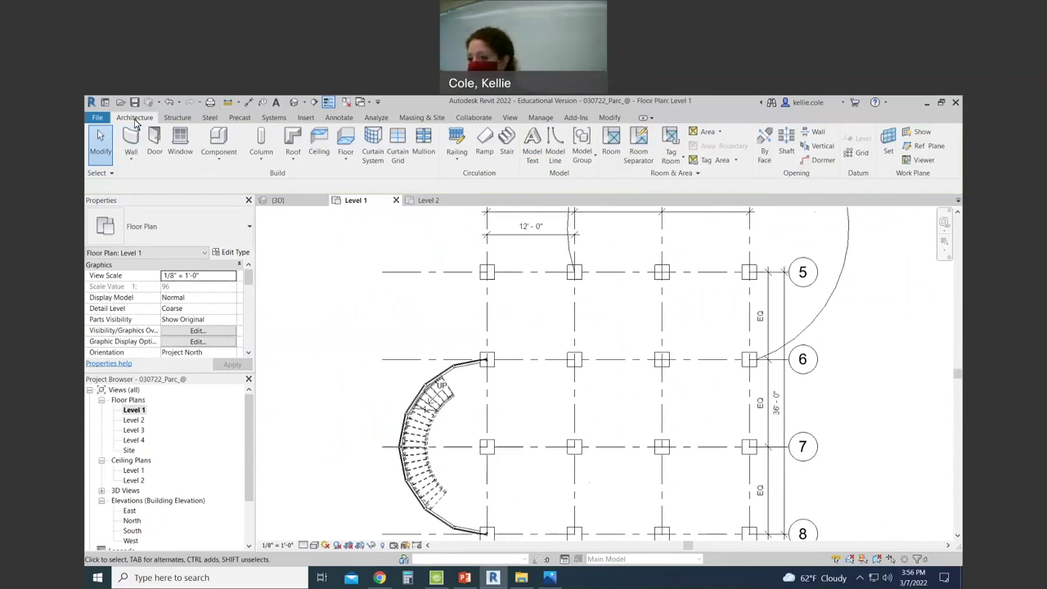
# Start a second stair using the Full-Step Spiral run type.
pyautogui.click(504, 145)
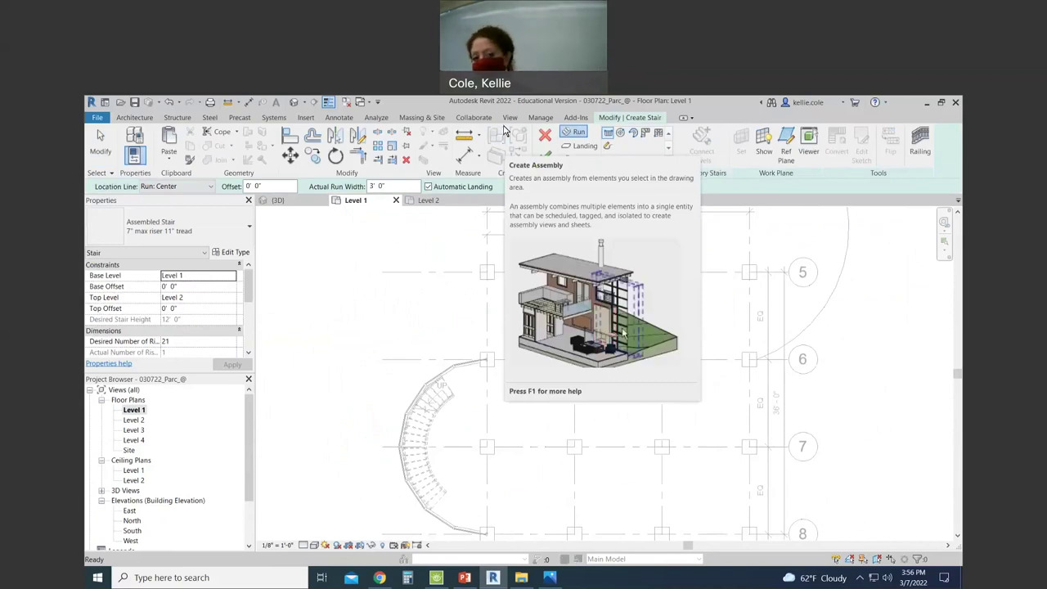
pyautogui.click(621, 136)
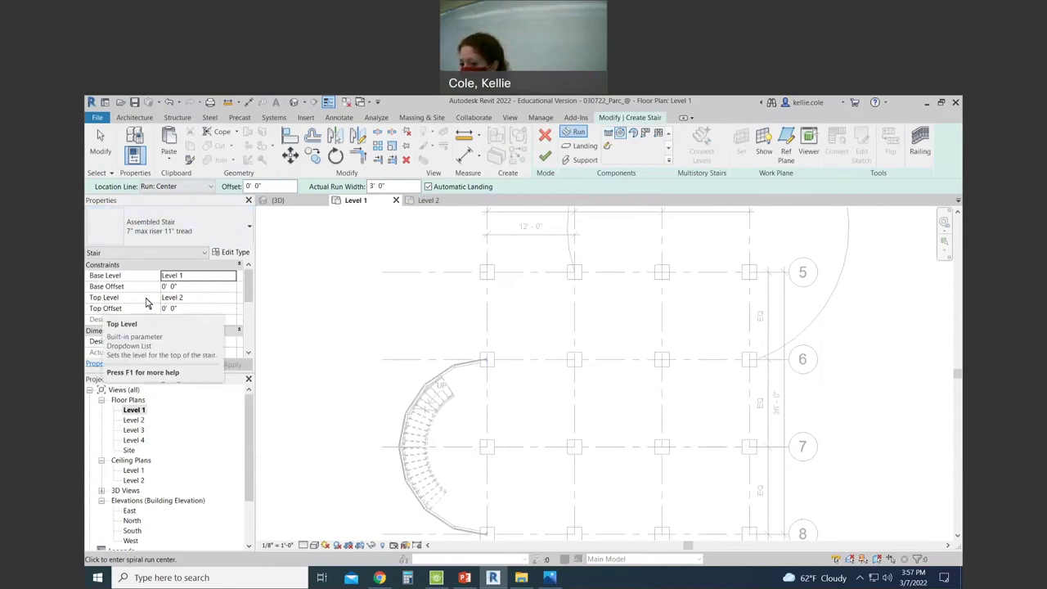
# Set Top Level to Level 3 and place a 42-riser full spiral between grids 1–2 and 5–6.
pyautogui.click(230, 300)
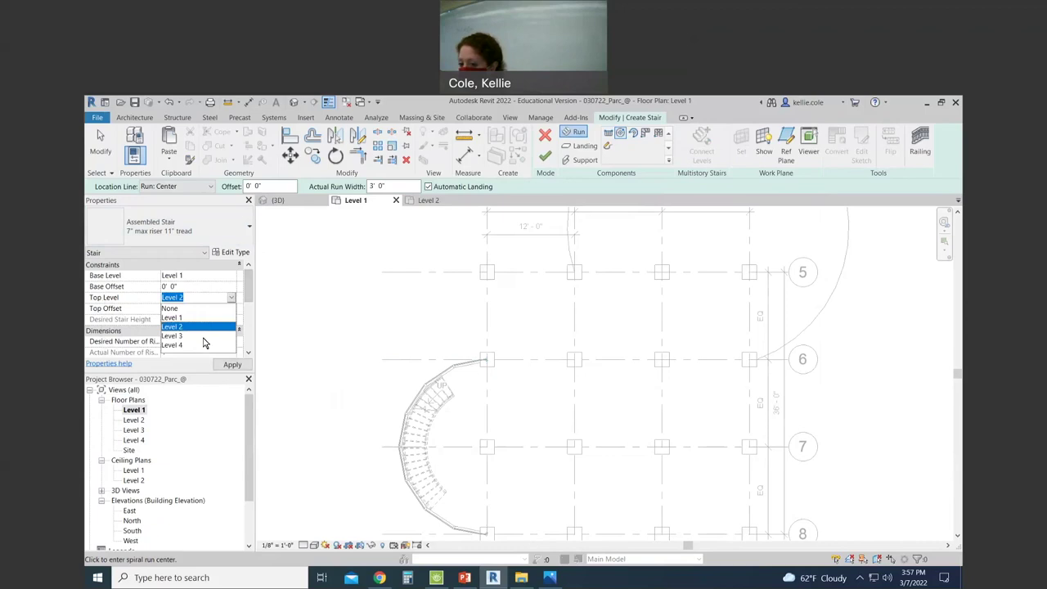
pyautogui.click(192, 337)
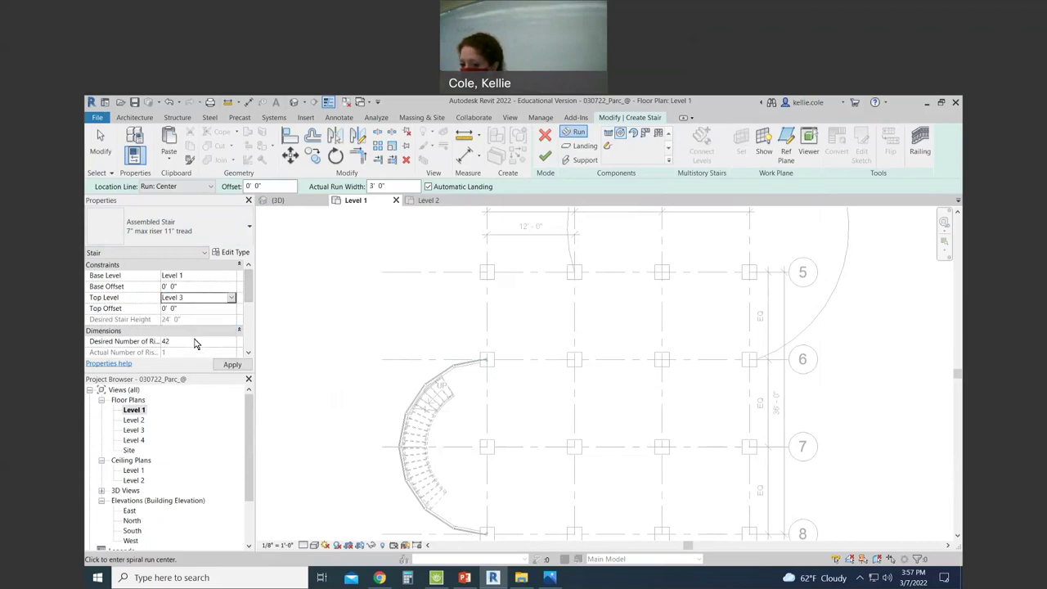
pyautogui.moveTo(624, 357); pyautogui.dragTo(588, 409, button='middle')
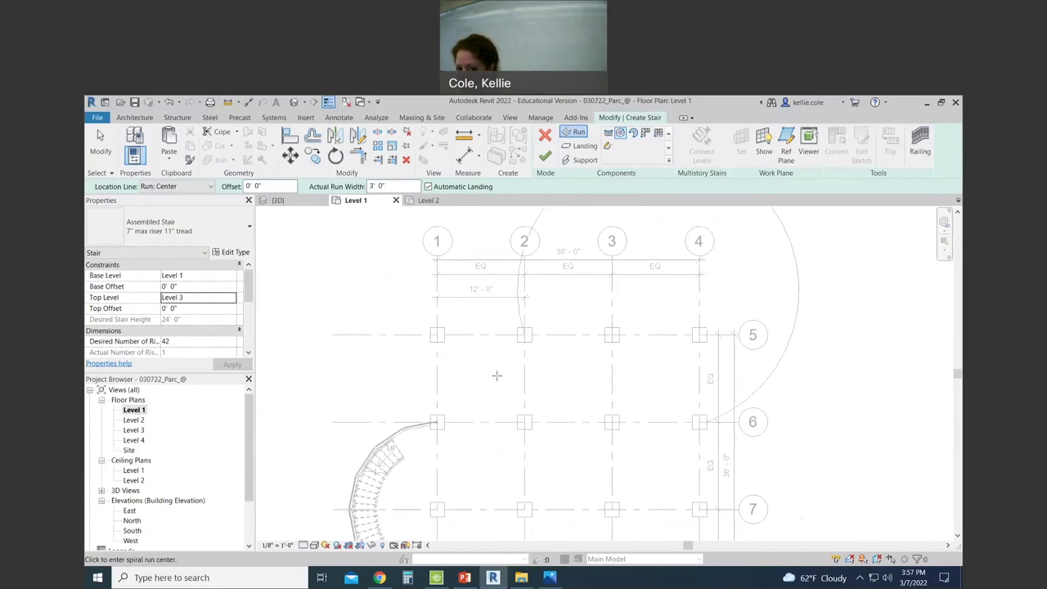
pyautogui.scroll(2, 497, 375)
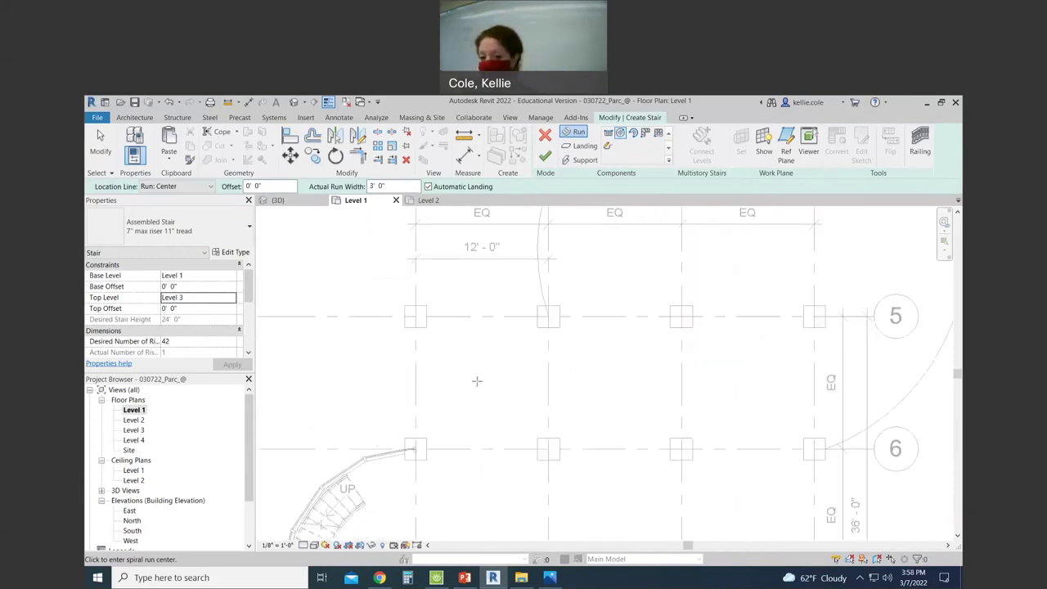
pyautogui.click(479, 379)
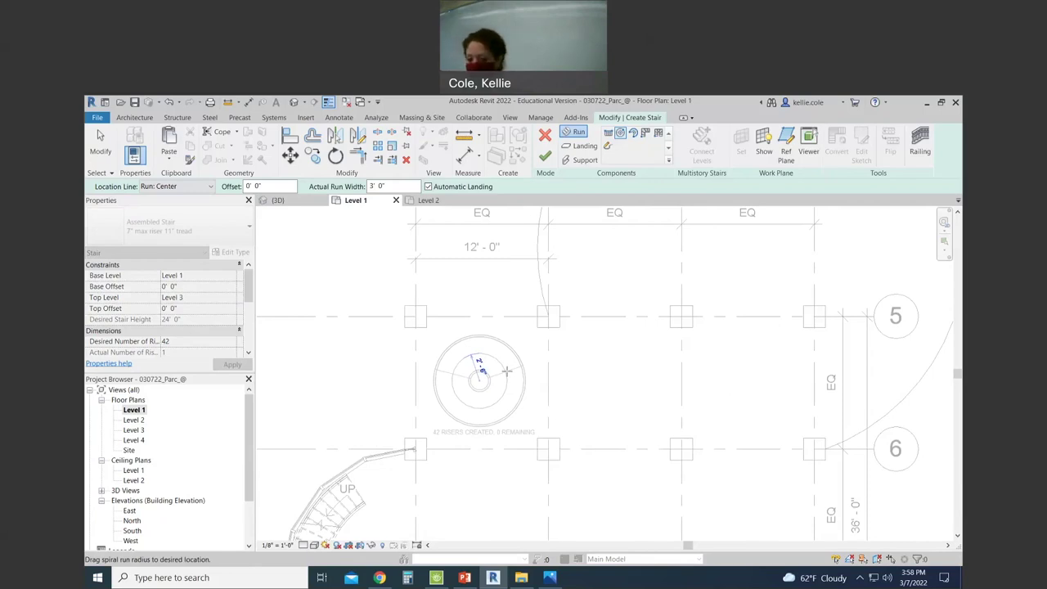
pyautogui.click(506, 377)
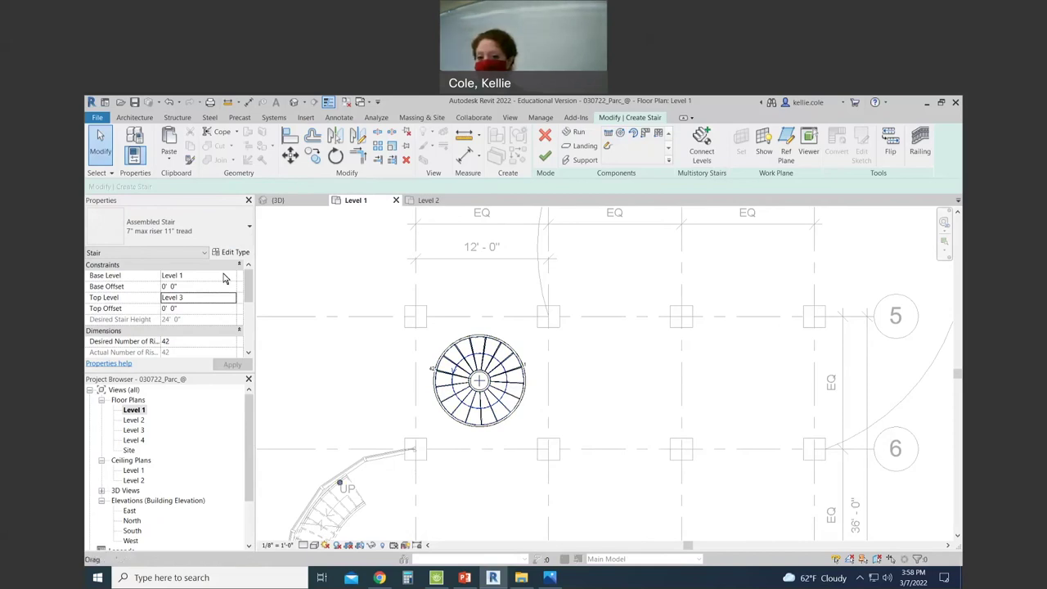
# Finish the spiral stair, dismiss the overlapping lines warning, and orbit the 3D view to LEFT.
pyautogui.click(545, 157)
pyautogui.click(550, 160)
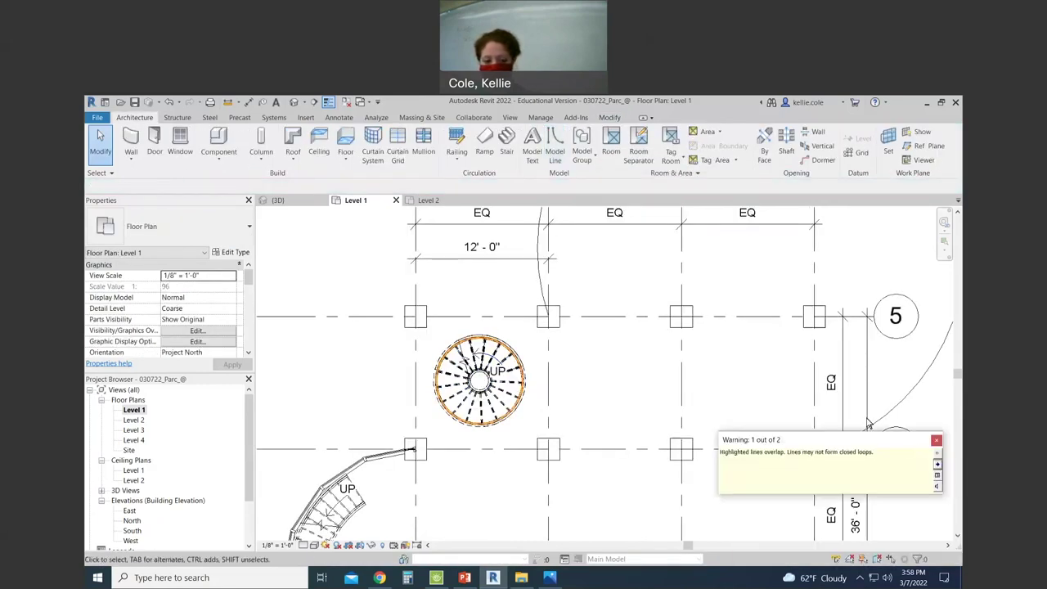
pyautogui.click(937, 442)
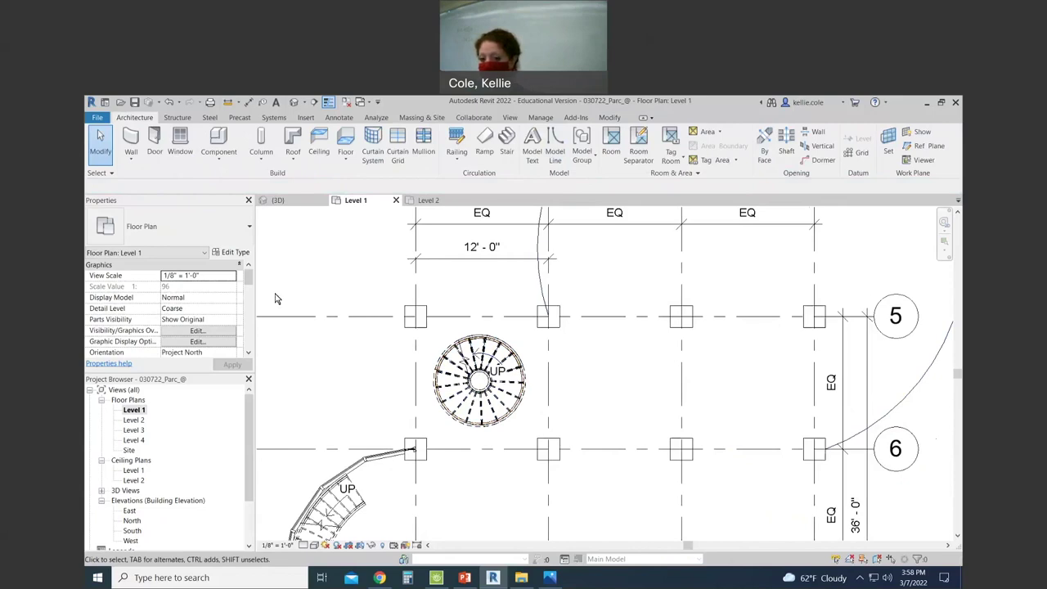
pyautogui.click(296, 202)
pyautogui.keyDown('shift'); pyautogui.moveTo(462, 427); pyautogui.dragTo(723, 405, button='middle'); pyautogui.keyUp('shift')
# Leave the 3D view for the Level 2 floor plan showing both stairs.
pyautogui.scroll(-3, 722, 405)
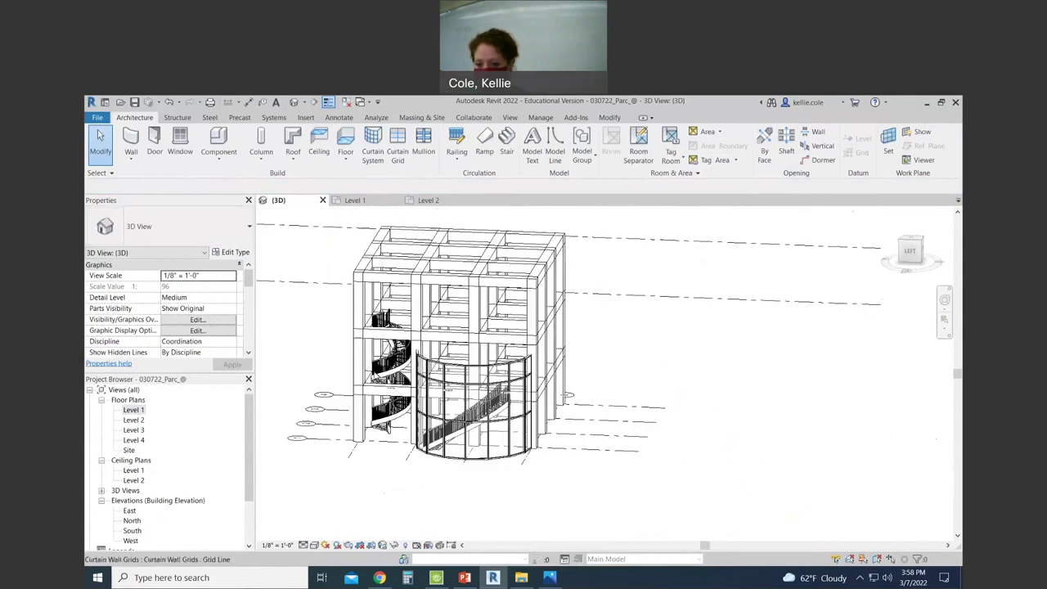
pyautogui.scroll(5, 411, 513)
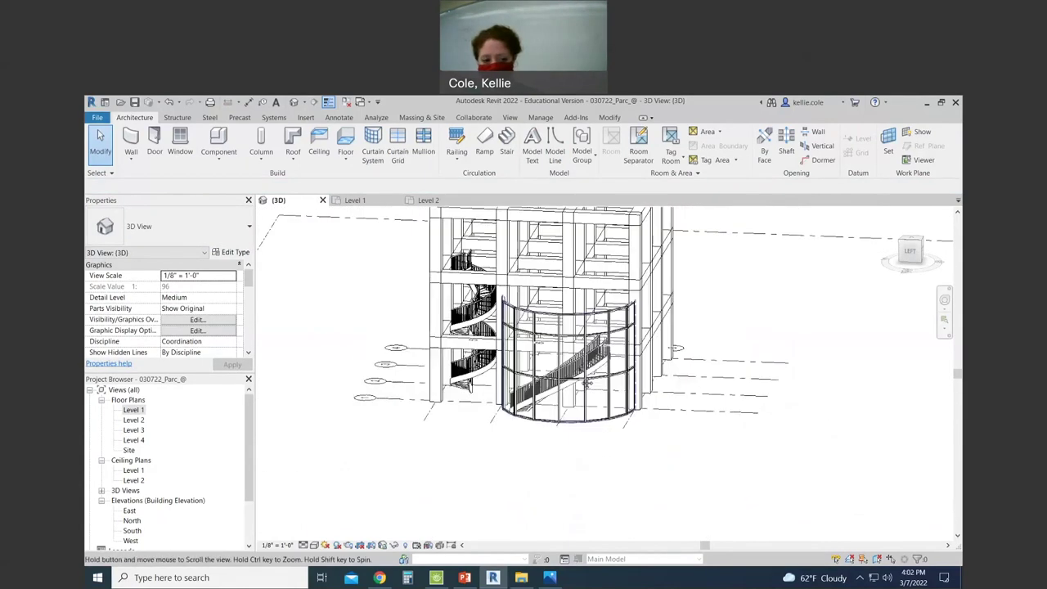
pyautogui.scroll(-2, 491, 368)
pyautogui.click(443, 206)
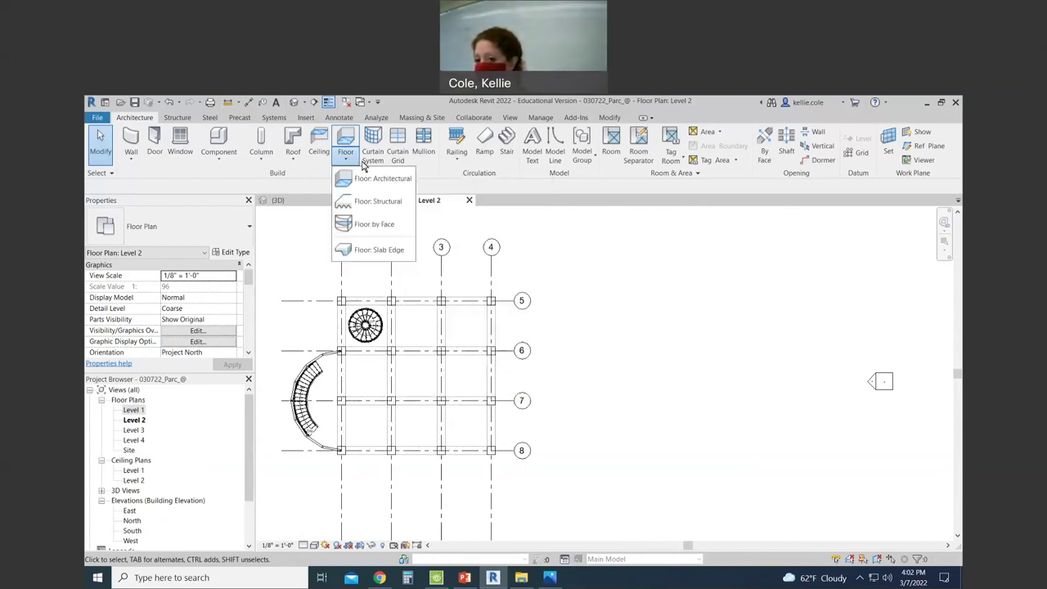
# Start an architectural floor and pick the grid 5, 4, 8, 1 beams and the curved stair edge as boundary.
pyautogui.click(399, 180)
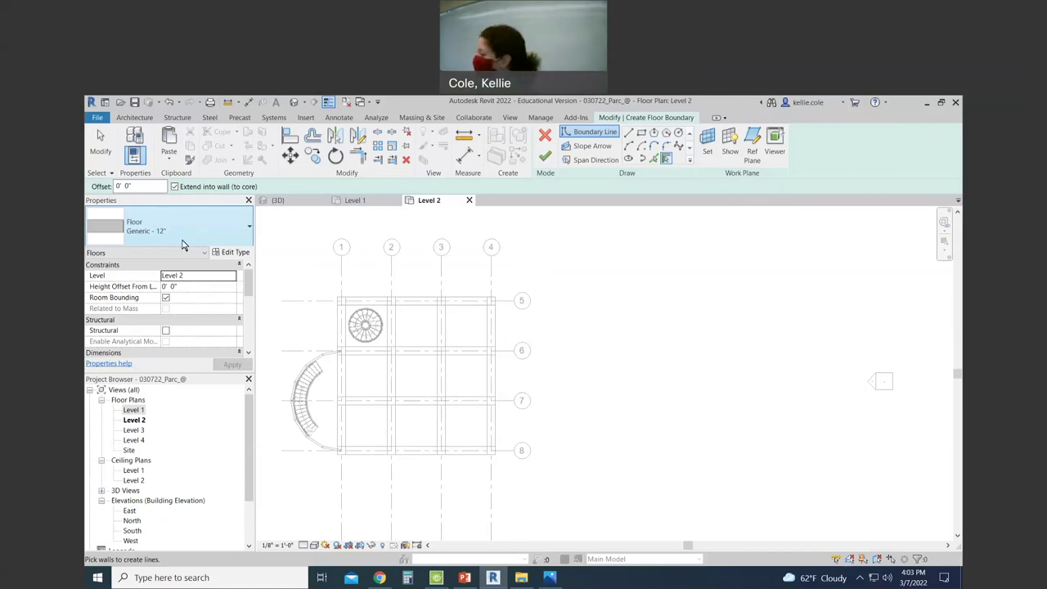
pyautogui.click(656, 159)
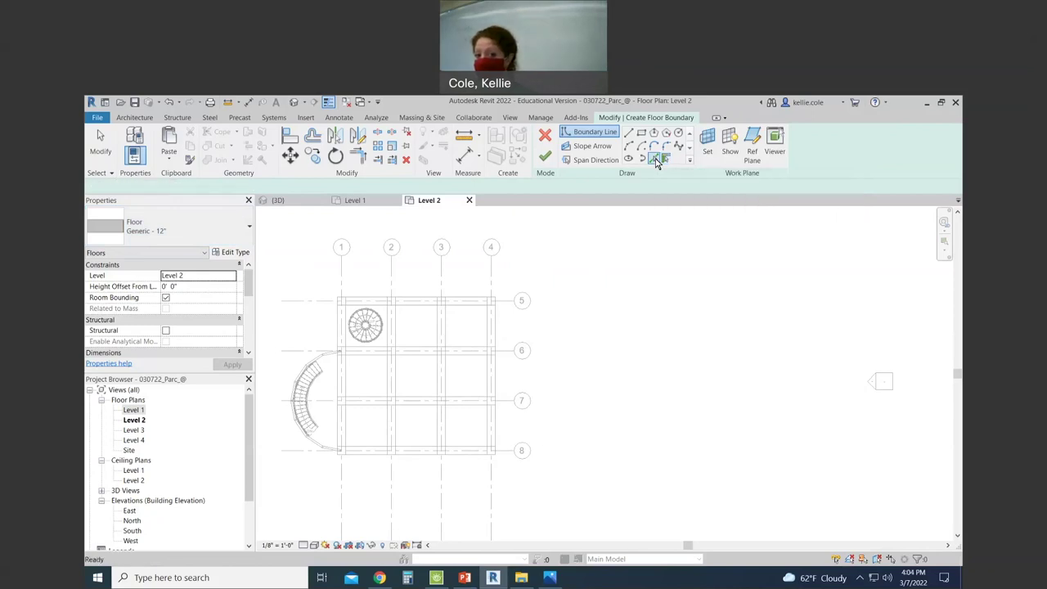
pyautogui.click(425, 298)
pyautogui.click(496, 376)
pyautogui.click(410, 460)
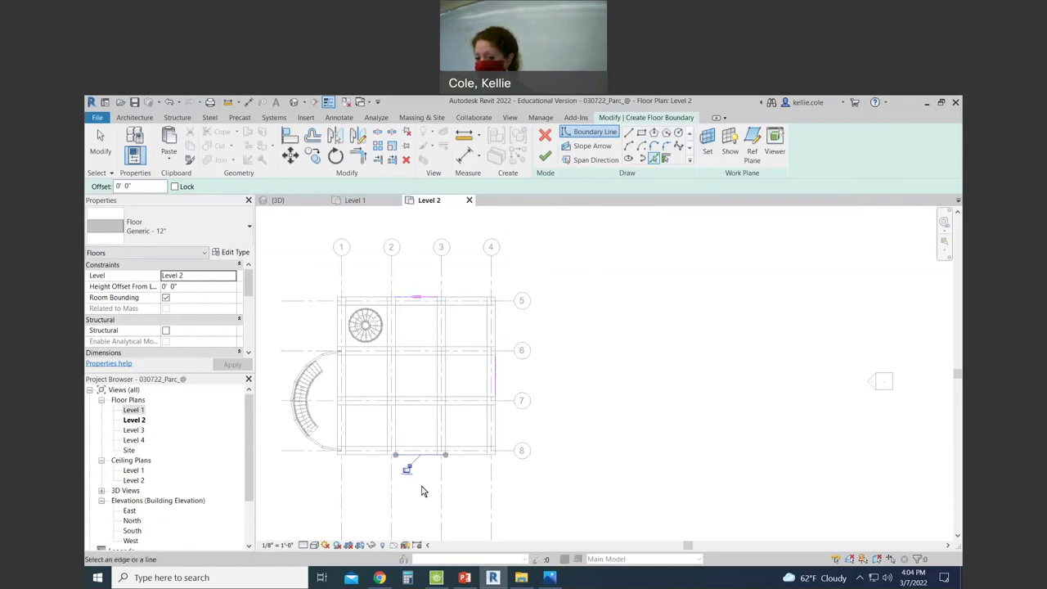
pyautogui.click(337, 327)
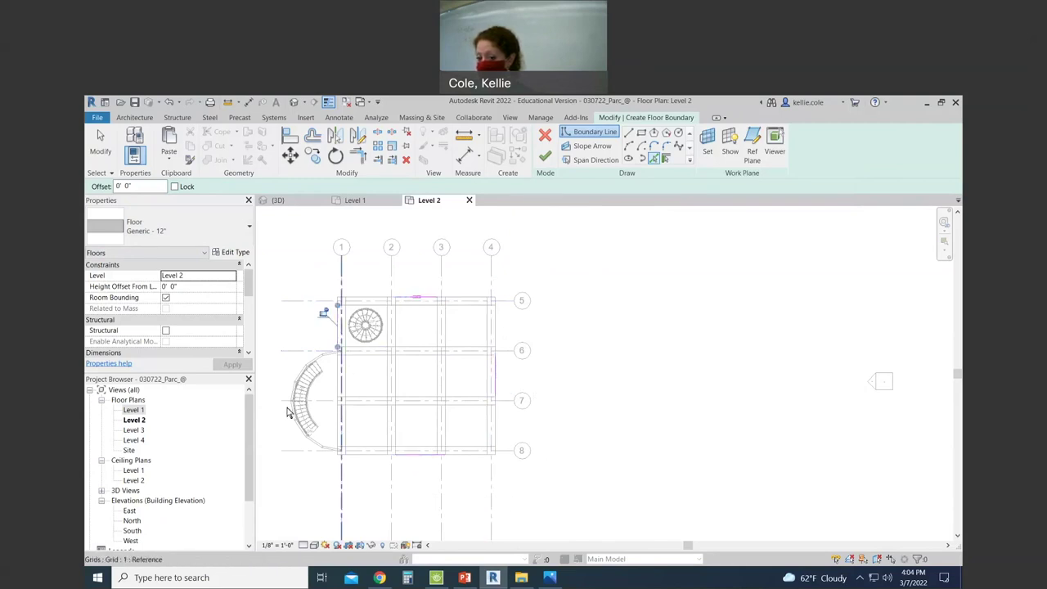
pyautogui.scroll(3, 297, 398)
pyautogui.click(288, 399)
pyautogui.scroll(-1, 564, 377)
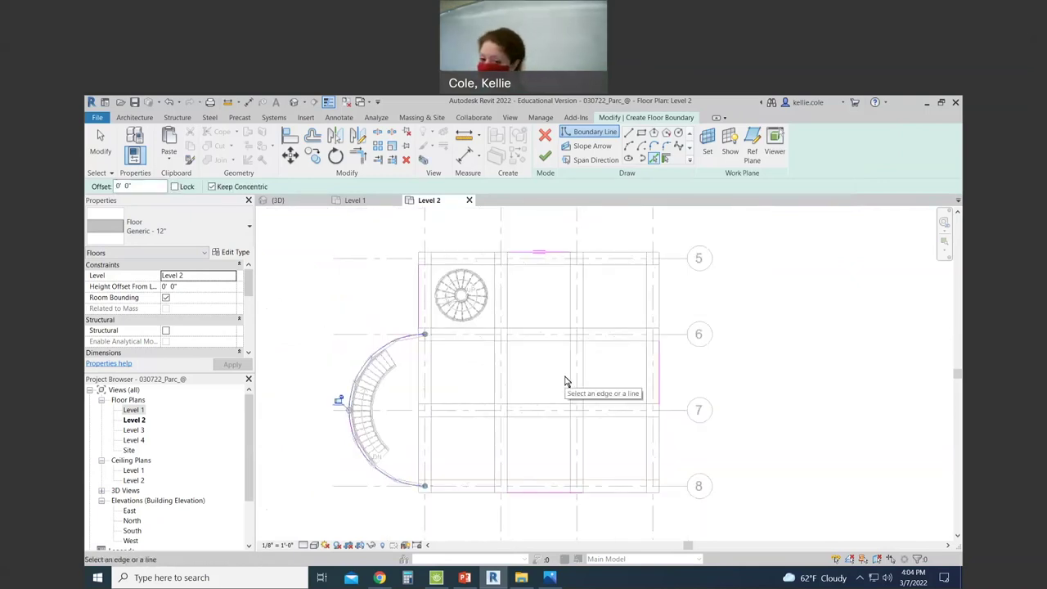
# Try a straight boundary line from the stair arc's end, then cancel it and bring grids 6–8 into view.
pyautogui.click(629, 132)
pyautogui.scroll(3, 418, 500)
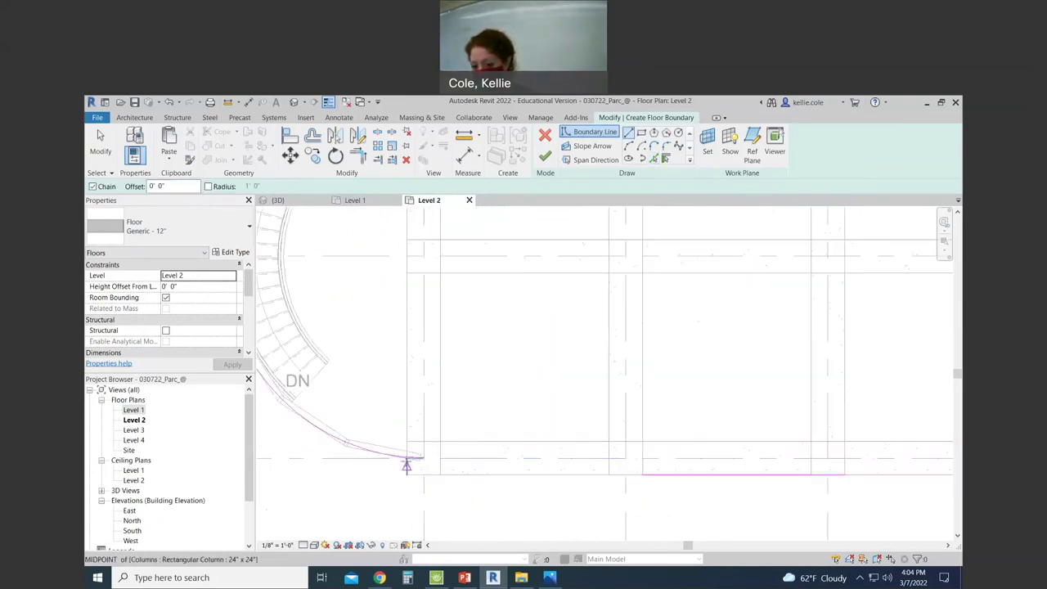
pyautogui.click(407, 456)
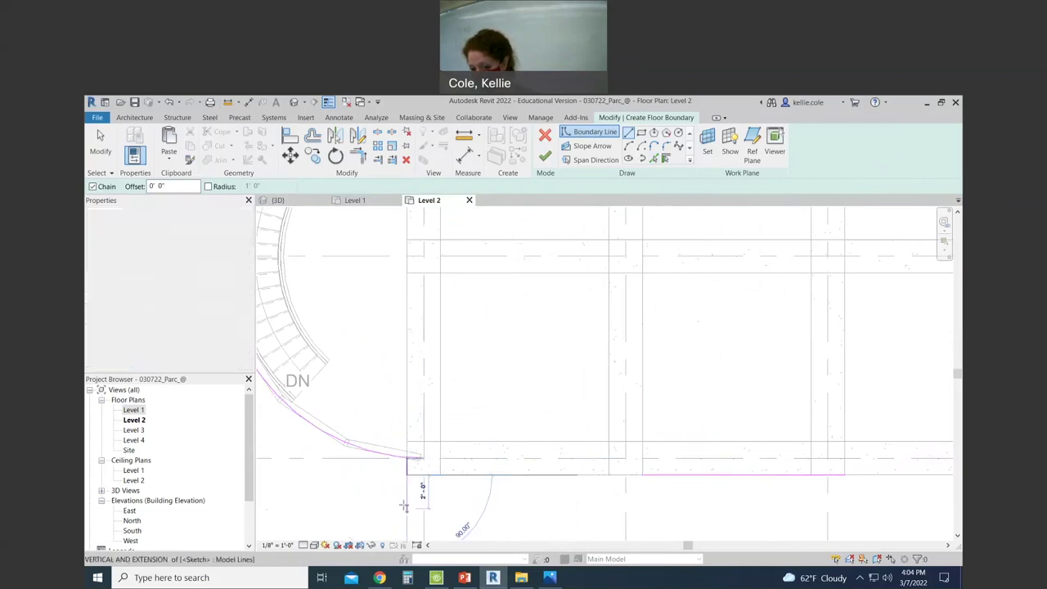
pyautogui.scroll(3, 405, 501)
pyautogui.press('Escape')
pyautogui.press('Escape')
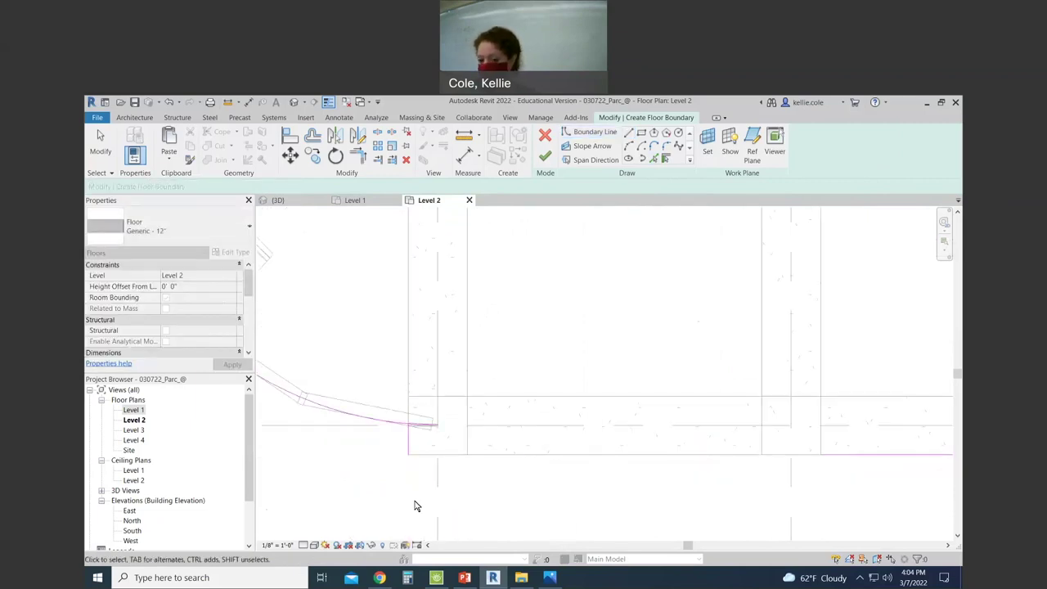
pyautogui.scroll(-2, 397, 433)
pyautogui.scroll(-3, 689, 449)
pyautogui.moveTo(662, 417); pyautogui.dragTo(524, 462, button='middle')
# Trim the open corners with TR, joining bottom to right line and top line to left line.
pyautogui.press('t')
pyautogui.press('r')
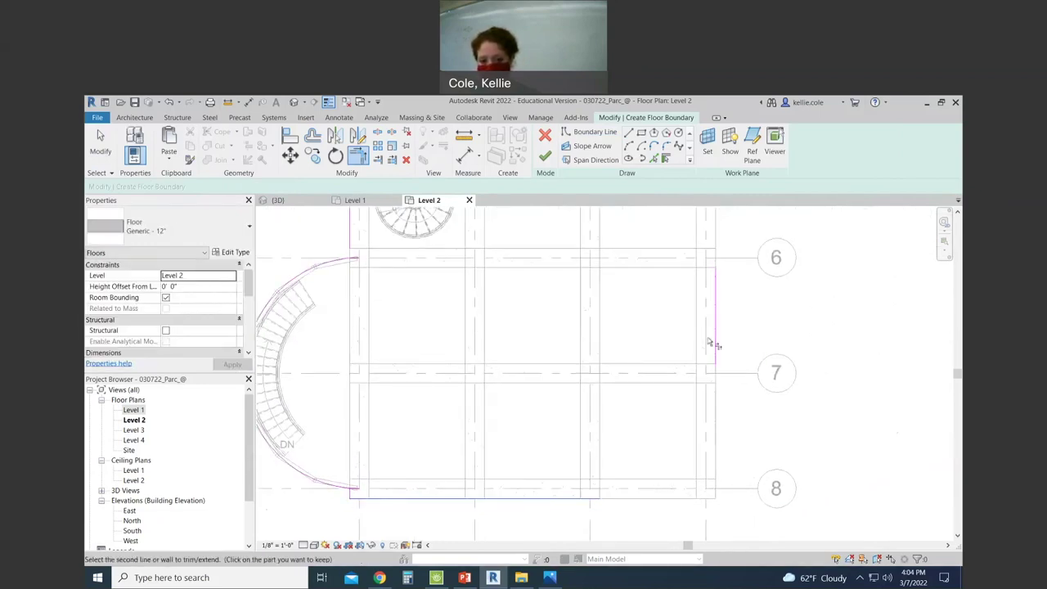
pyautogui.click(713, 347)
pyautogui.click(562, 498)
pyautogui.scroll(-3, 572, 367)
pyautogui.scroll(1, 417, 373)
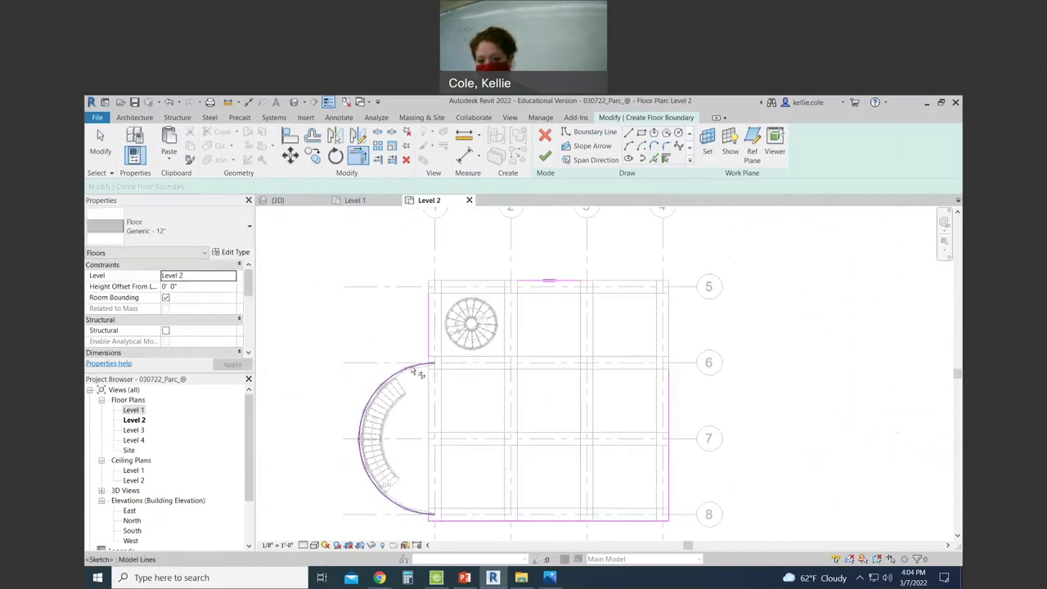
pyautogui.click(553, 283)
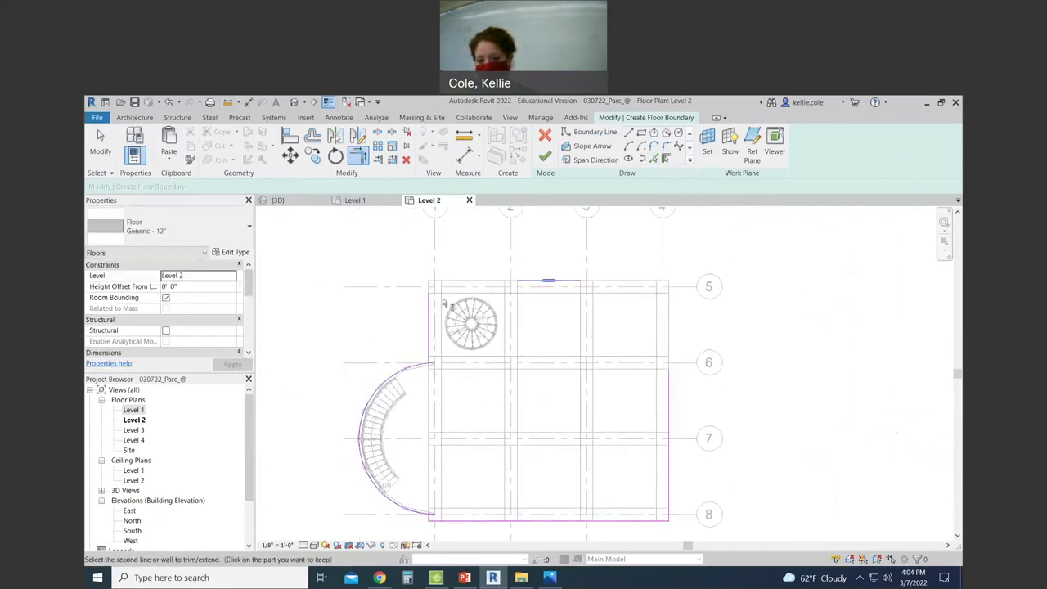
pyautogui.click(431, 316)
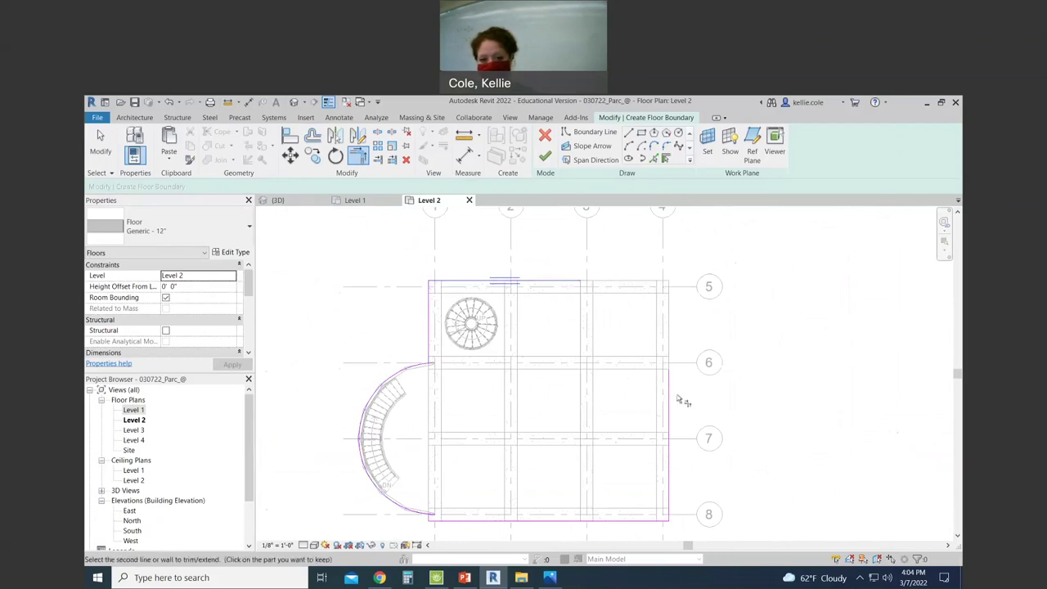
pyautogui.press('Escape')
# Select the boundary sketch lines to verify all six form a closed loop.
pyautogui.scroll(-2, 712, 335)
pyautogui.moveTo(426, 278)
pyautogui.mouseDown()
pyautogui.moveTo(665, 381)
pyautogui.moveTo(695, 478)
pyautogui.mouseUp()
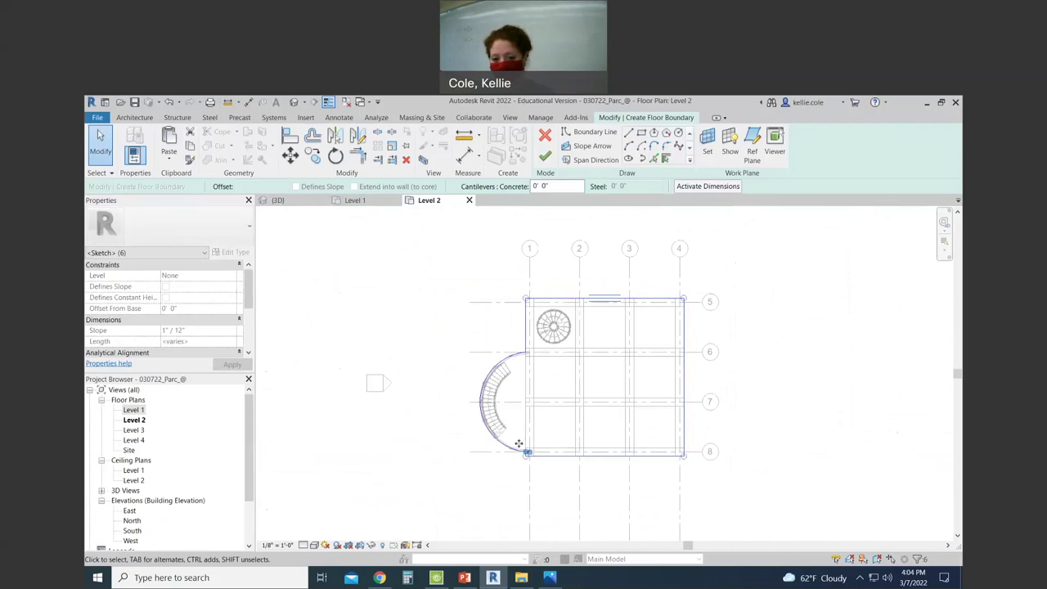
pyautogui.scroll(2, 517, 444)
pyautogui.press('Escape')
pyautogui.scroll(2, 564, 479)
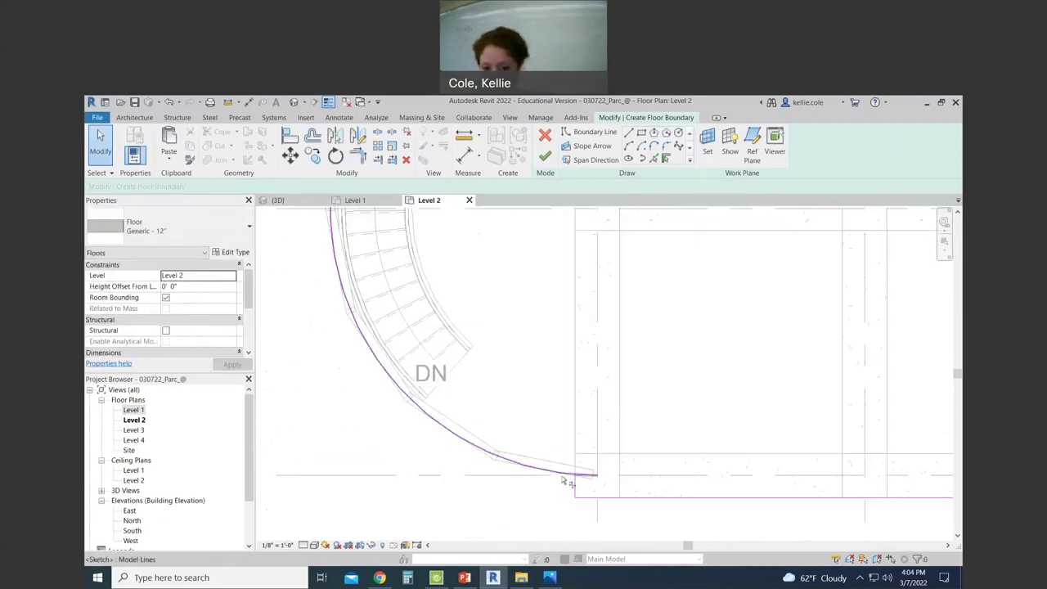
pyautogui.scroll(-1, 491, 458)
pyautogui.scroll(-4, 491, 458)
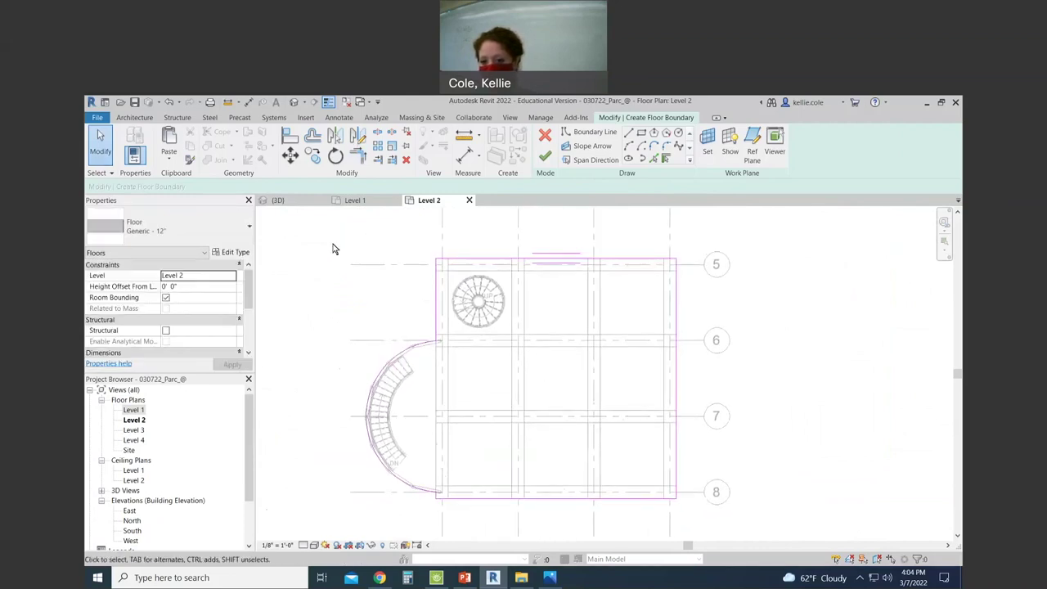
pyautogui.moveTo(576, 350); pyautogui.dragTo(689, 518)
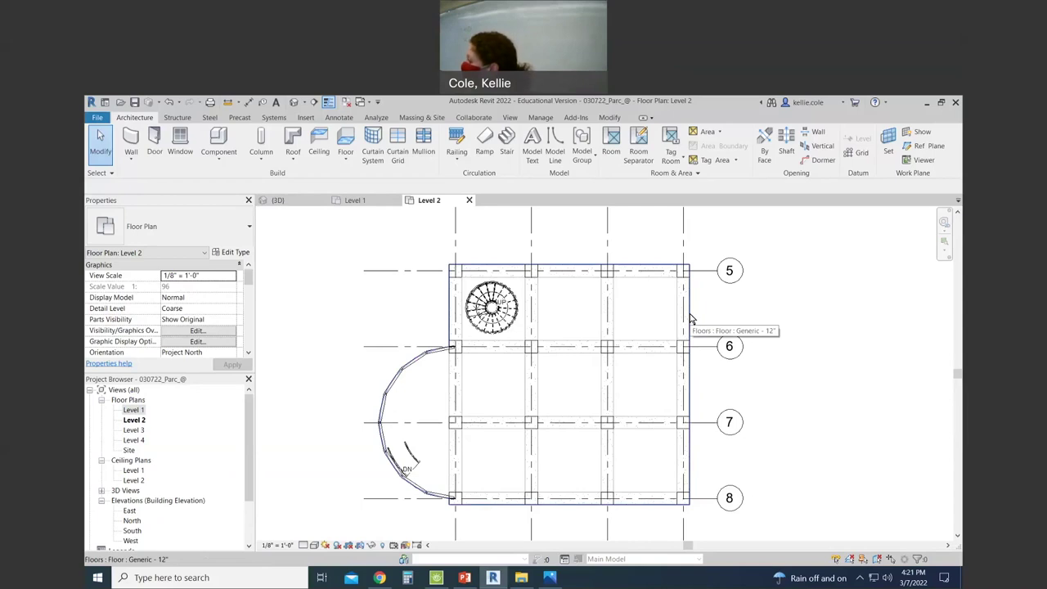
# Edit the Level 2 floor boundary and draw a circle around the spiral stair's outer edge.
pyautogui.doubleClick(689, 318)
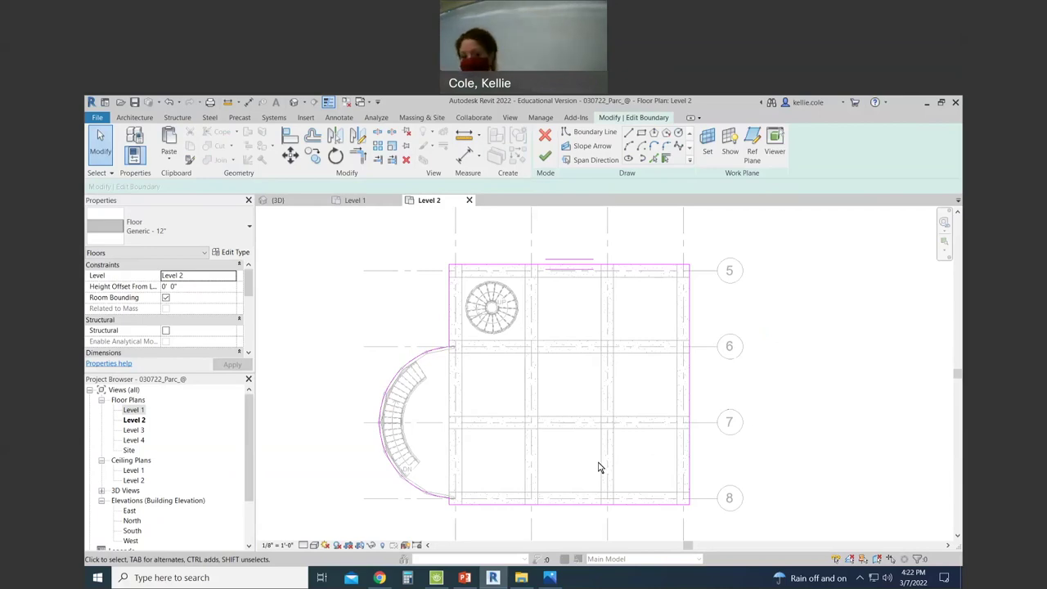
pyautogui.click(678, 135)
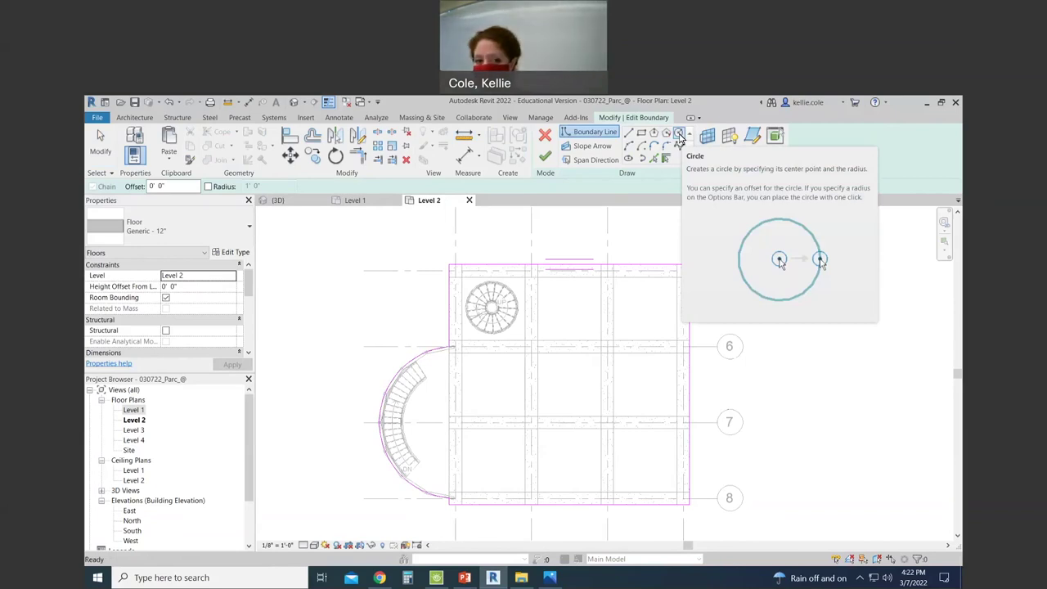
pyautogui.scroll(3, 495, 309)
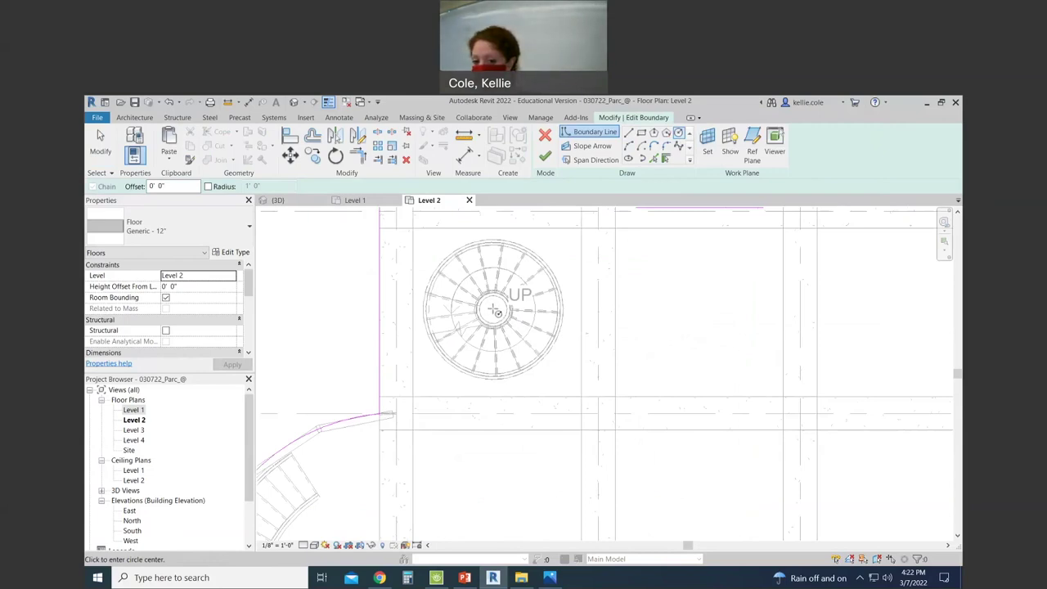
pyautogui.click(495, 309)
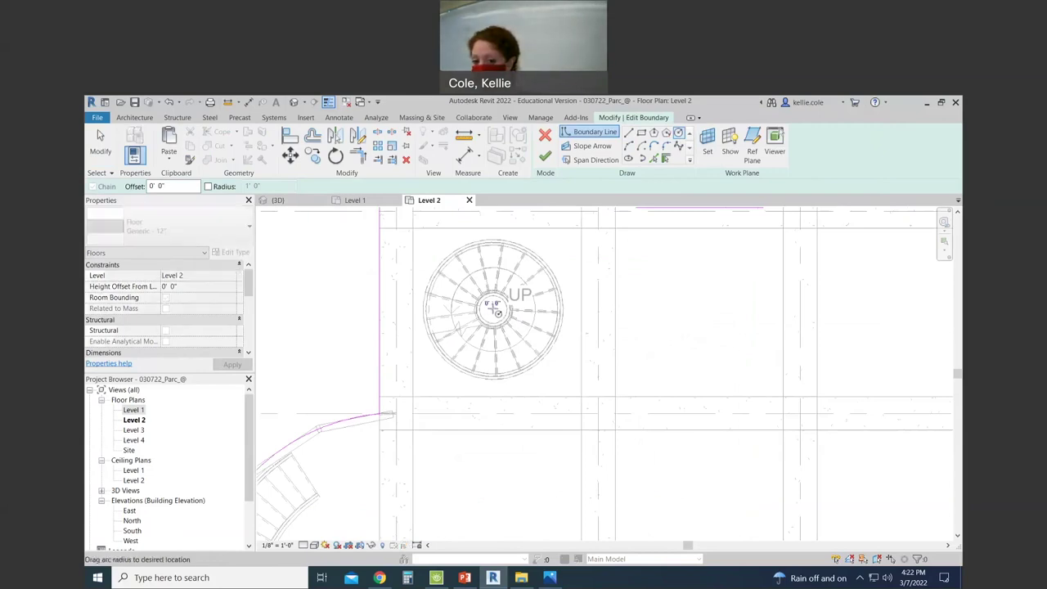
pyautogui.click(541, 365)
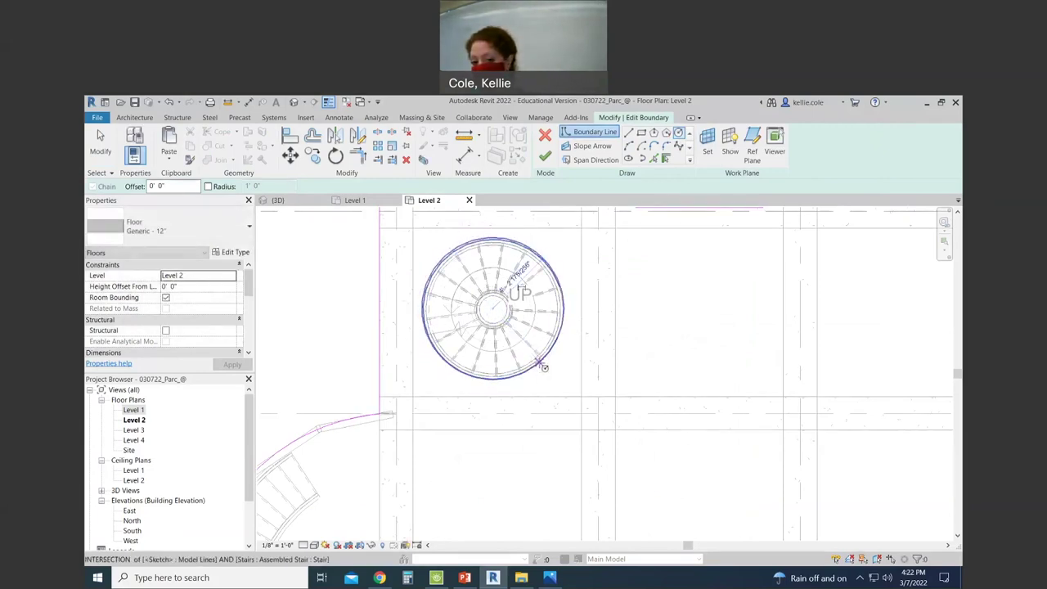
# Draw three small circular holes in the middle of the floor slab.
pyautogui.scroll(-3, 505, 451)
pyautogui.moveTo(616, 458); pyautogui.dragTo(579, 342, button='middle')
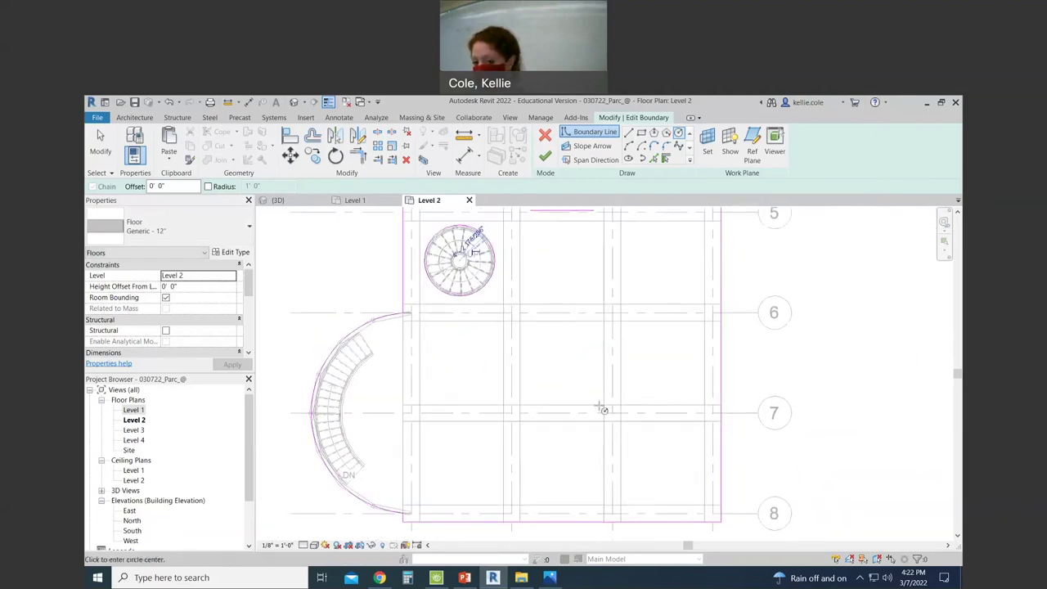
pyautogui.click(544, 339)
pyautogui.click(558, 350)
pyautogui.click(561, 372)
pyautogui.click(572, 382)
pyautogui.click(644, 345)
pyautogui.click(654, 351)
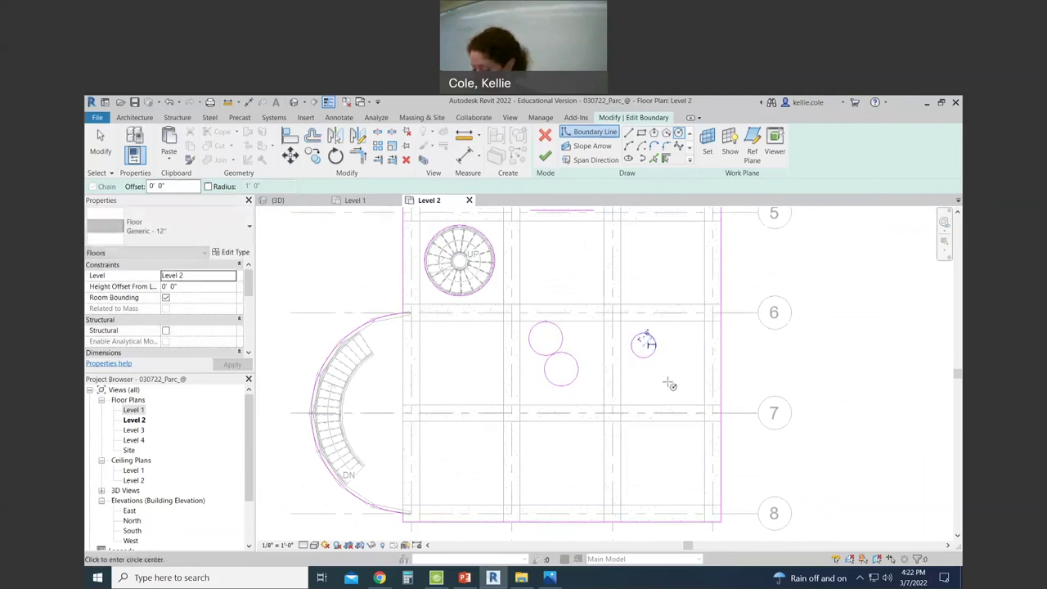
# Shift the middle hole down and right, then finish the boundary edit and dismiss the save reminder.
pyautogui.press('Escape')
pyautogui.moveTo(572, 379); pyautogui.dragTo(589, 393)
pyautogui.click(642, 381)
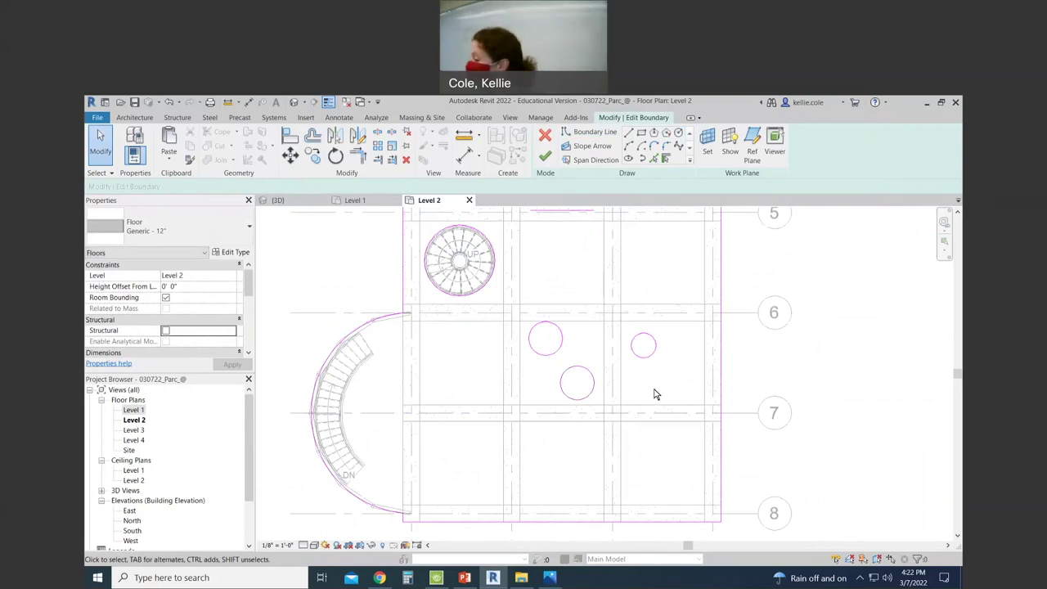
pyautogui.click(545, 158)
pyautogui.click(493, 329)
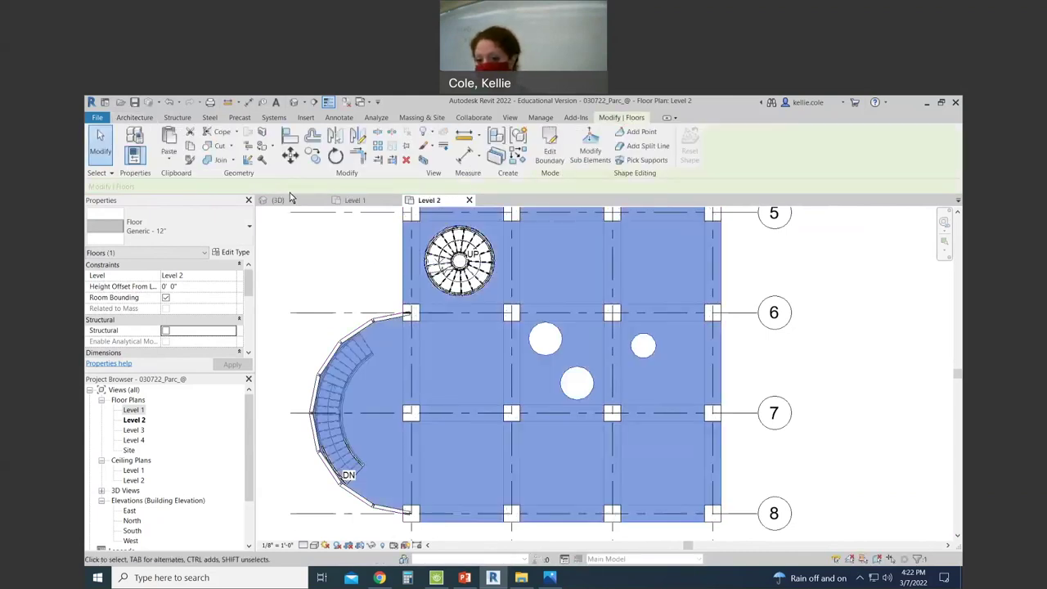
# Check the new floor in 3D, then return to the Level 1 floor plan zoomed out.
pyautogui.click(275, 200)
pyautogui.moveTo(654, 372)
pyautogui.keyDown('shift'); pyautogui.mouseDown(button='middle')
pyautogui.moveTo(663, 377)
pyautogui.moveTo(605, 409)
pyautogui.mouseUp(button='middle'); pyautogui.keyUp('shift')
pyautogui.scroll(2, 467, 496)
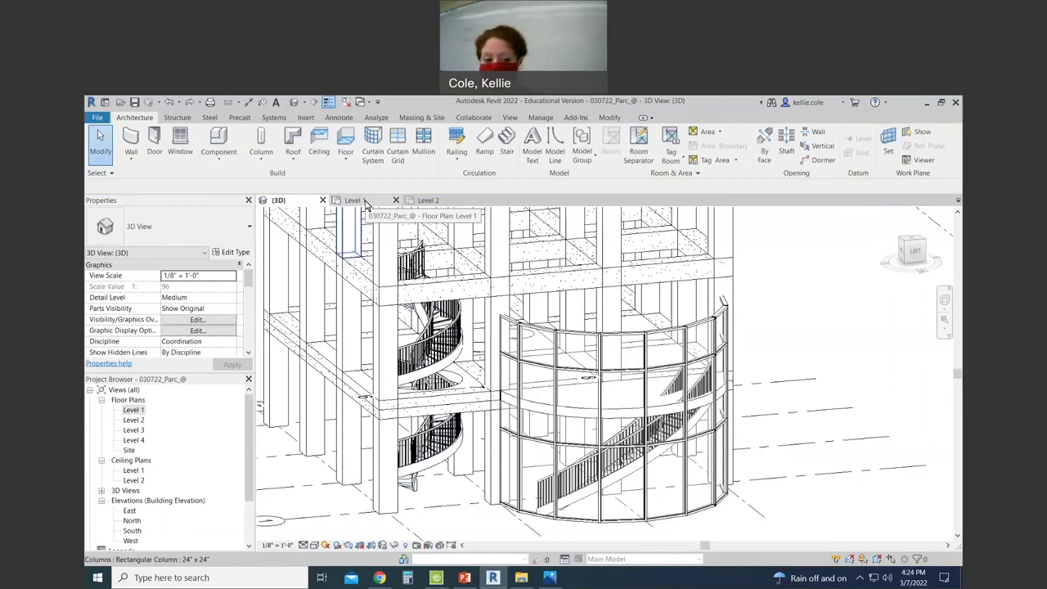
pyautogui.click(365, 205)
pyautogui.scroll(-2, 553, 376)
pyautogui.scroll(-4, 528, 334)
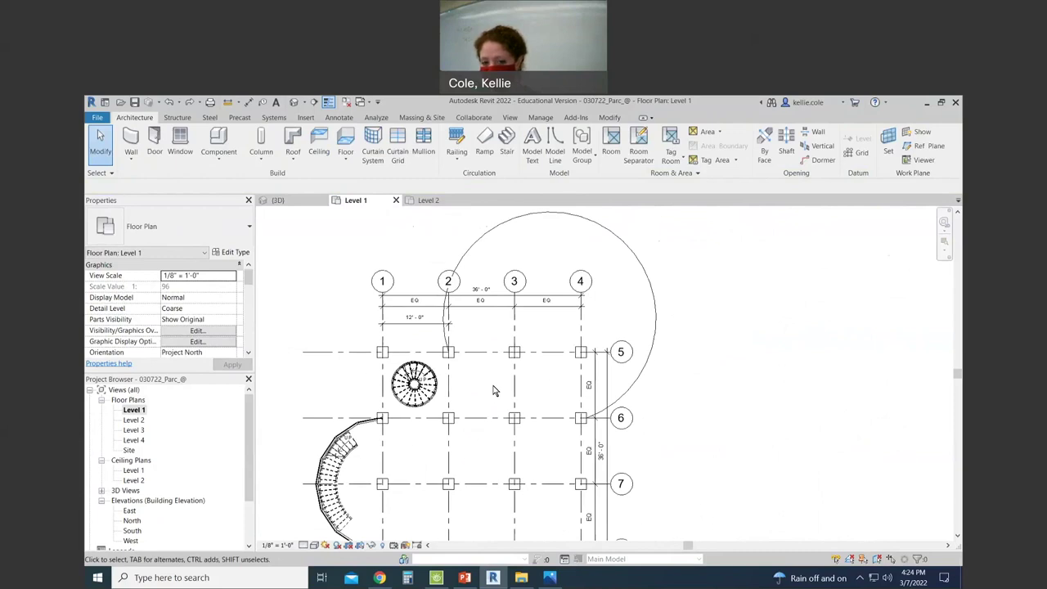
# Delete the large circle and the EQ dimension beside grids 5–8 on Level 1.
pyautogui.click(646, 279)
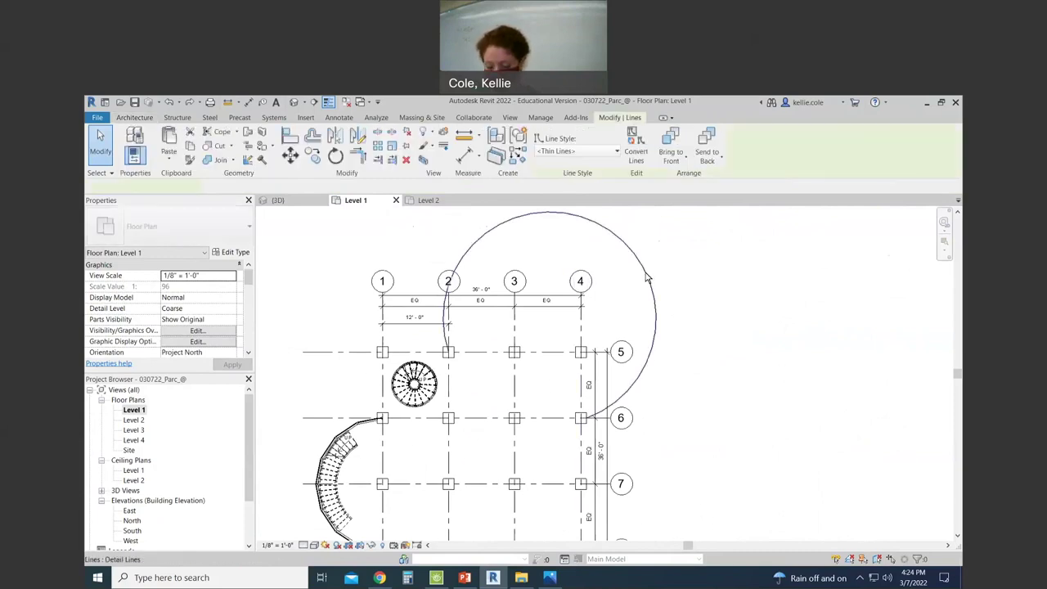
pyautogui.press('Delete')
pyautogui.scroll(-1, 671, 421)
pyautogui.moveTo(670, 421); pyautogui.dragTo(603, 329, button='middle')
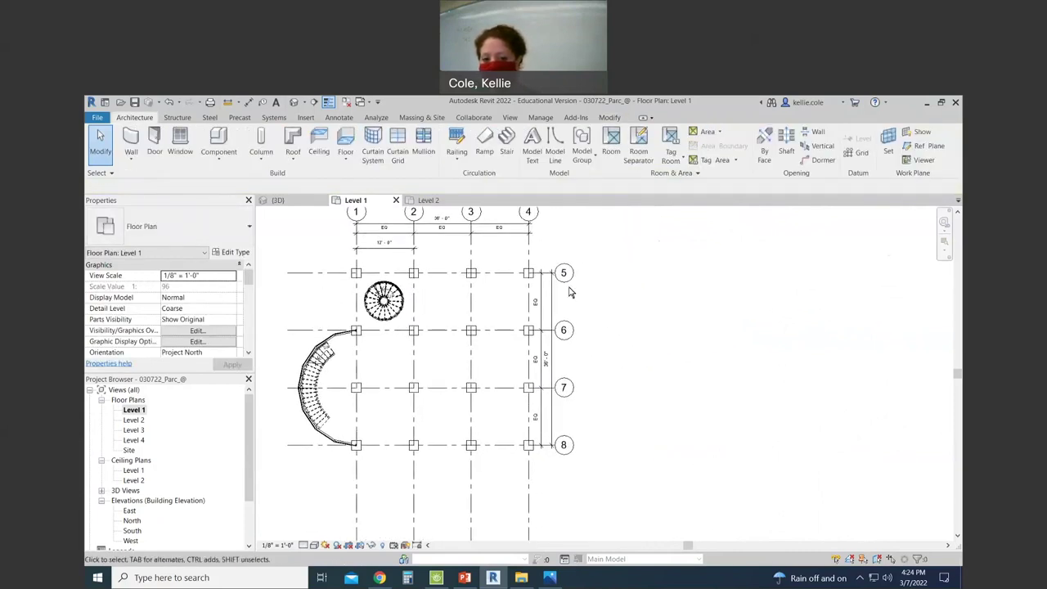
pyautogui.click(536, 302)
pyautogui.press('Delete')
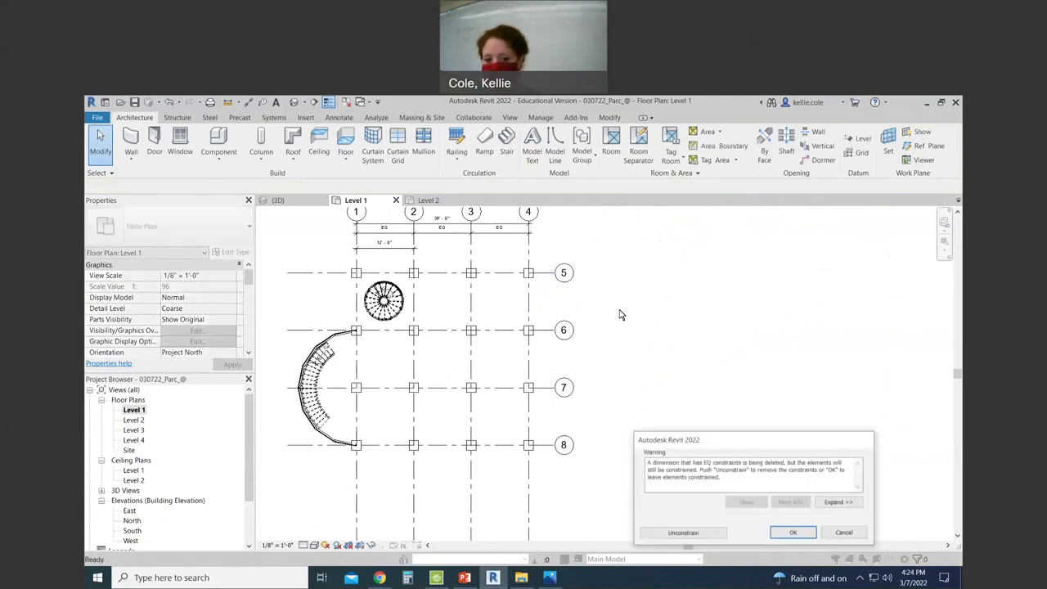
# Accept the constraint warning and drag grid 5's end right to lengthen grids 5–8.
pyautogui.click(789, 534)
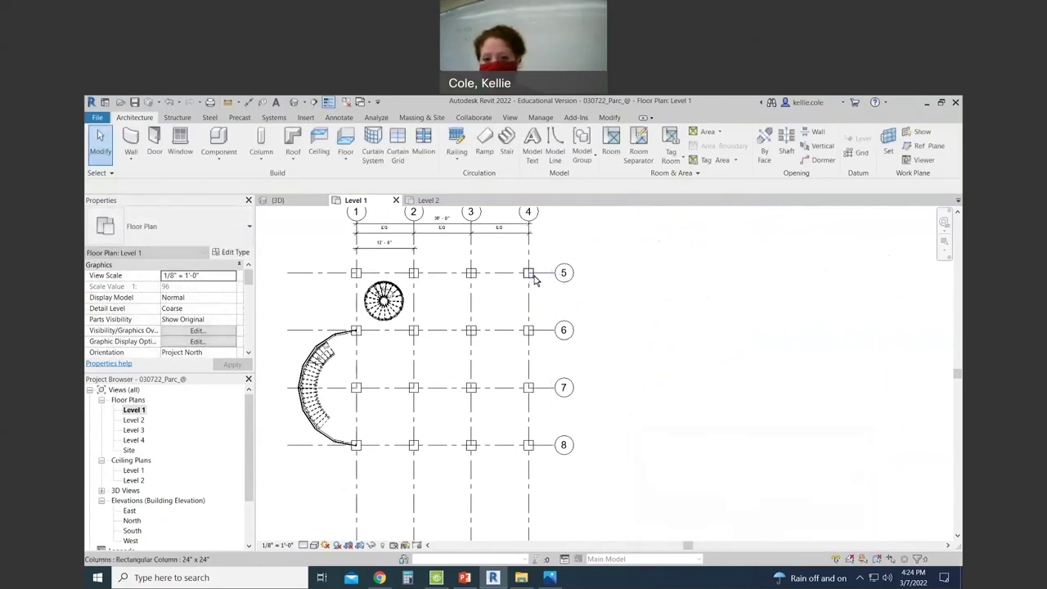
pyautogui.click(542, 277)
pyautogui.moveTo(553, 273); pyautogui.dragTo(659, 273)
pyautogui.click(601, 243)
# Draw a Start-End-Radius detail arc with both ends on grid 4, bulging east.
pyautogui.press('d')
pyautogui.press('l')
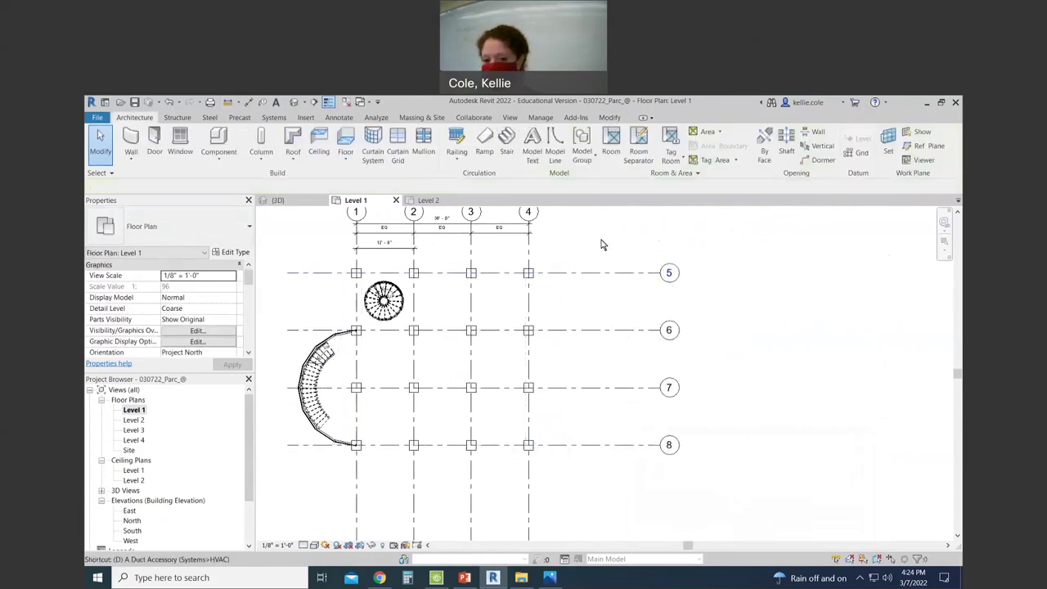
pyautogui.moveTo(609, 227); pyautogui.dragTo(597, 285, button='middle')
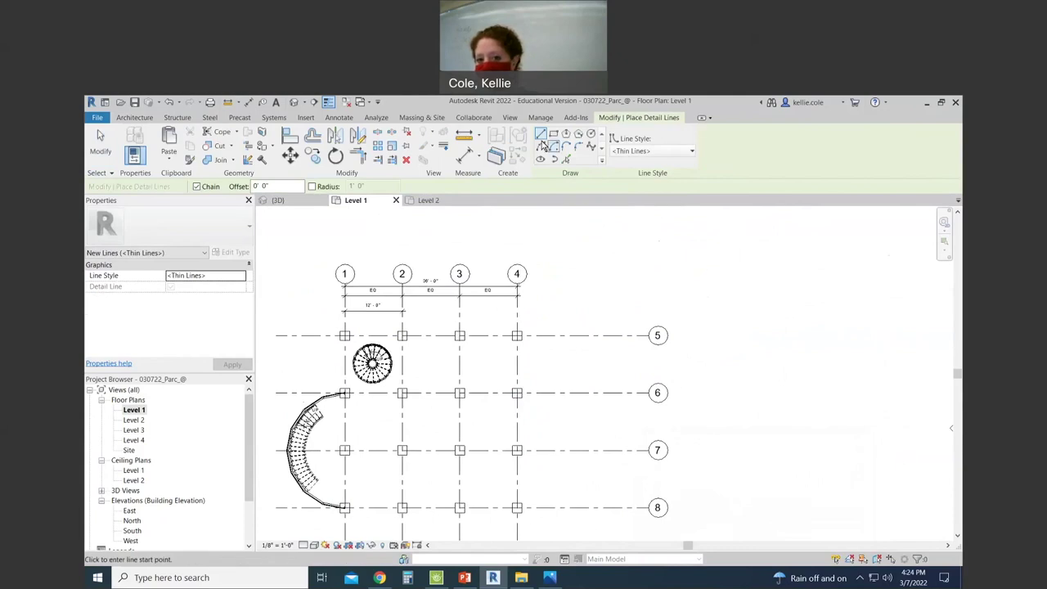
pyautogui.click(541, 146)
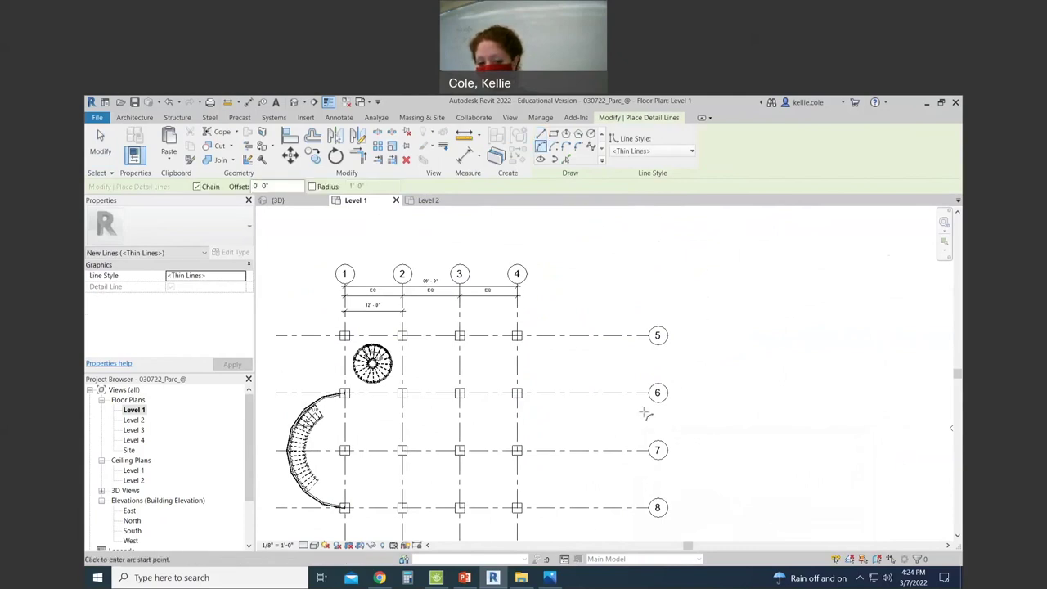
pyautogui.click(516, 420)
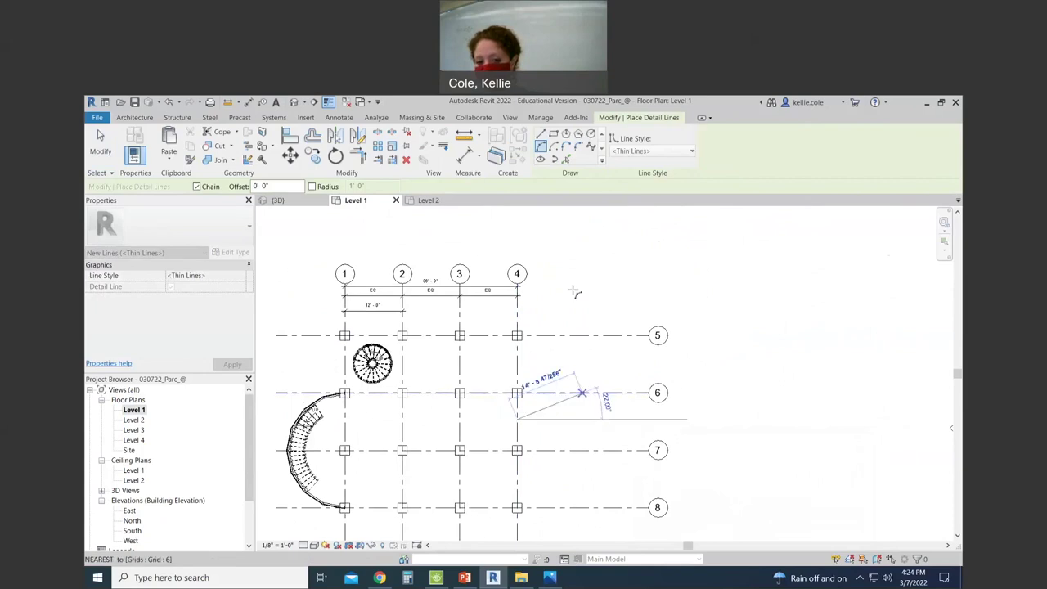
pyautogui.click(517, 216)
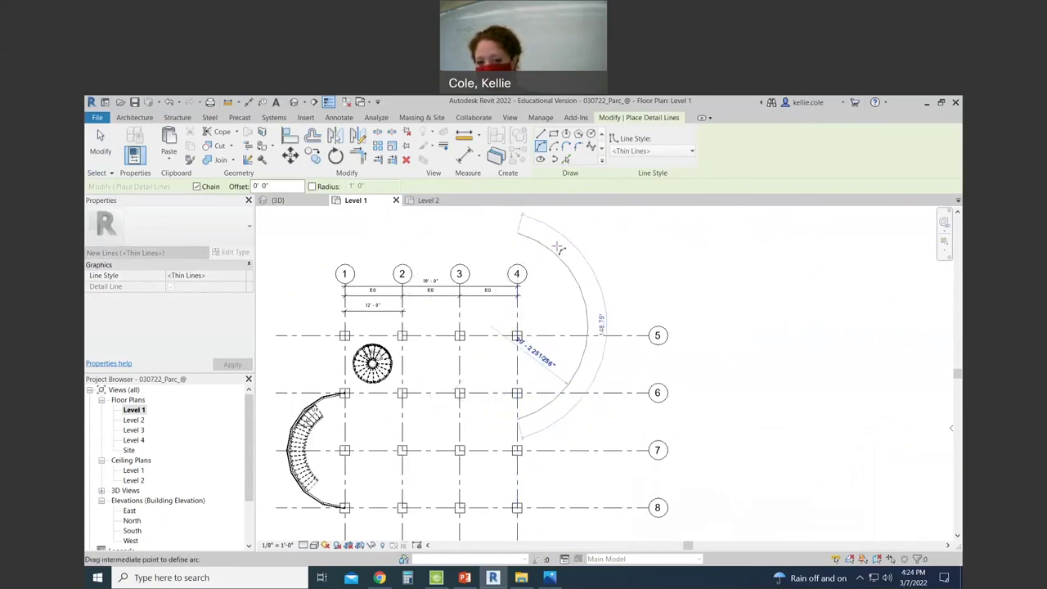
pyautogui.click(604, 292)
pyautogui.press('Escape')
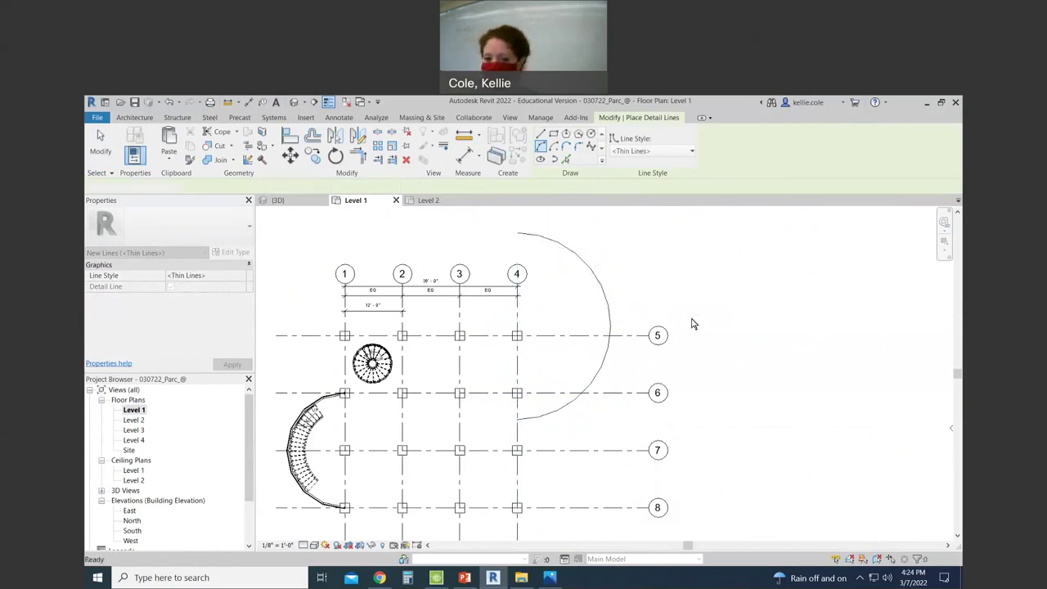
pyautogui.press('Escape')
# Restart the DL tool, begin another detail line, then cancel it.
pyautogui.scroll(-2, 729, 311)
pyautogui.hotkey('ctrl', 'Left')
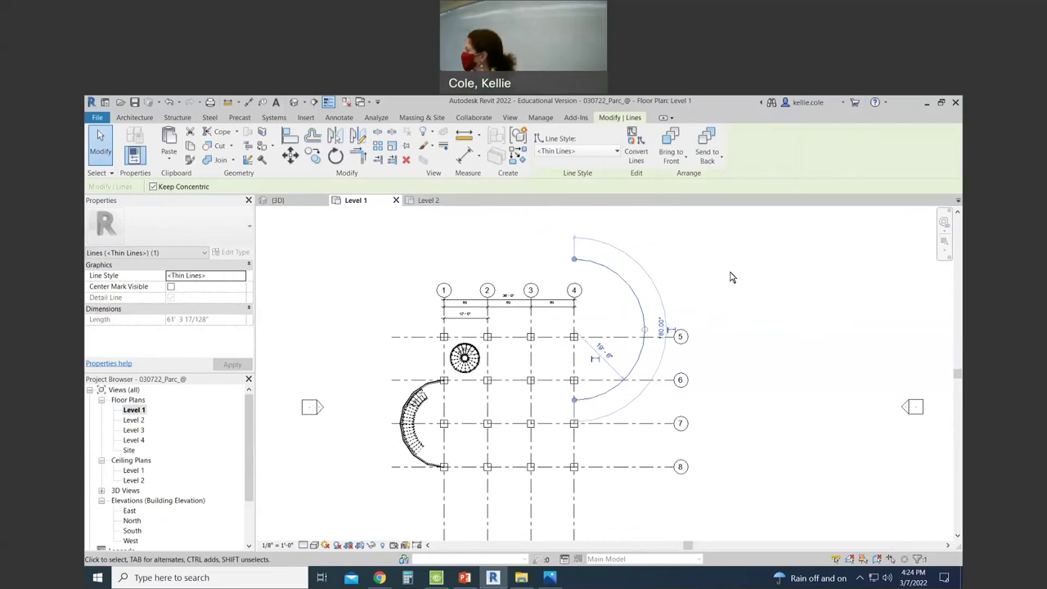
pyautogui.scroll(1, 732, 277)
pyautogui.press('d')
pyautogui.press('l')
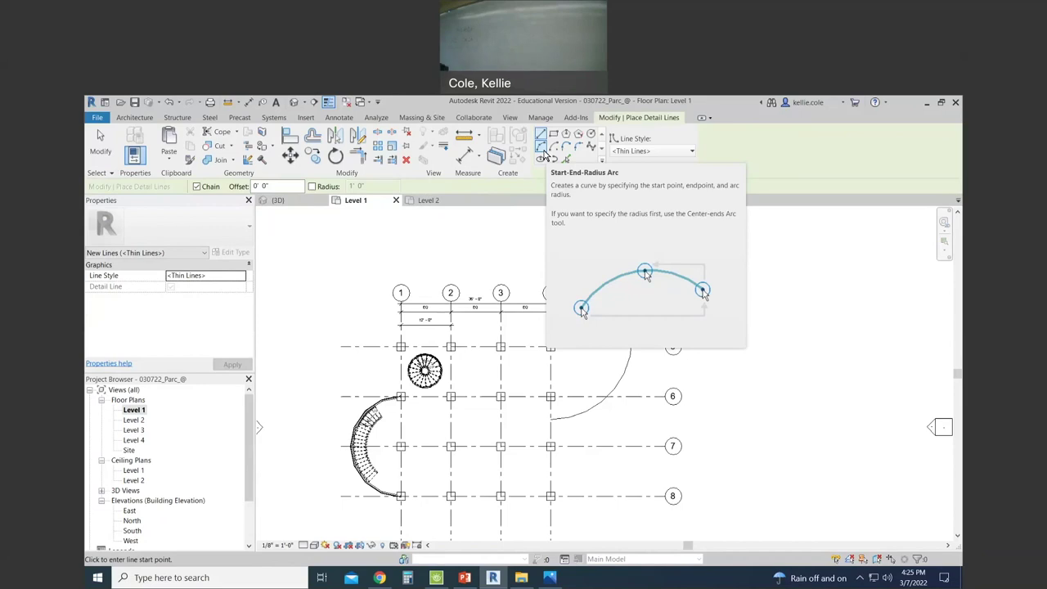
pyautogui.click(306, 235)
pyautogui.press('Escape')
pyautogui.press('Escape')
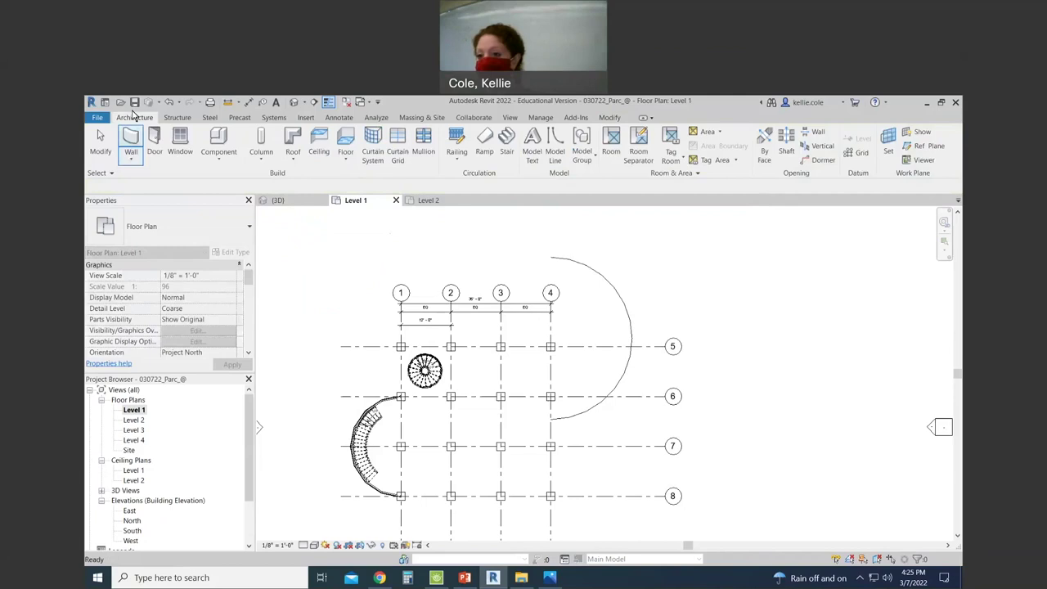
# Start a ramp and set its type to 100' maximum incline length and max slope 6.
pyautogui.click(485, 152)
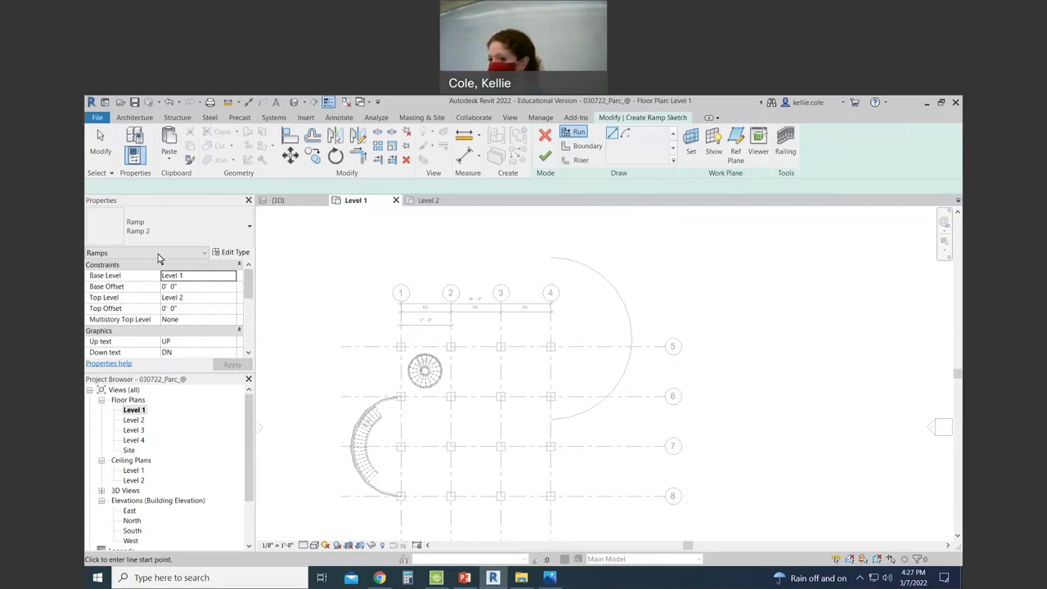
pyautogui.click(236, 253)
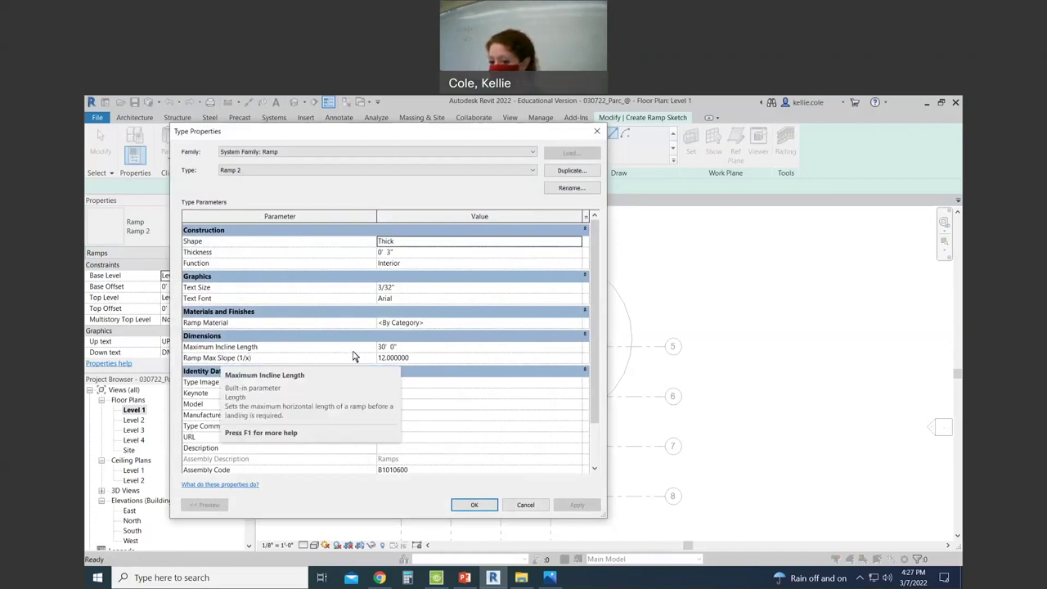
pyautogui.click(432, 346)
pyautogui.write('1')
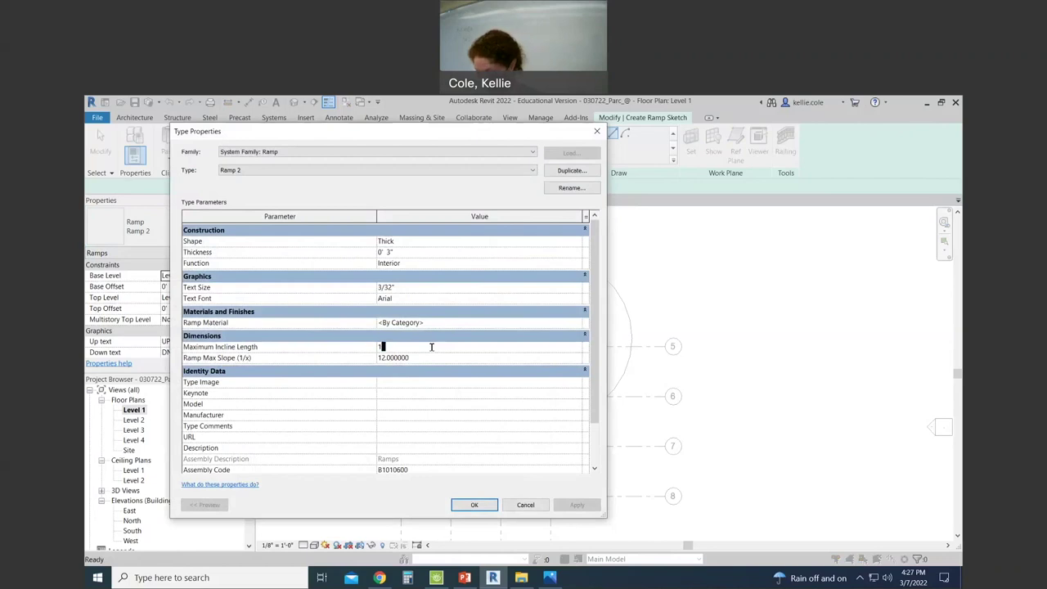
pyautogui.write("00'")
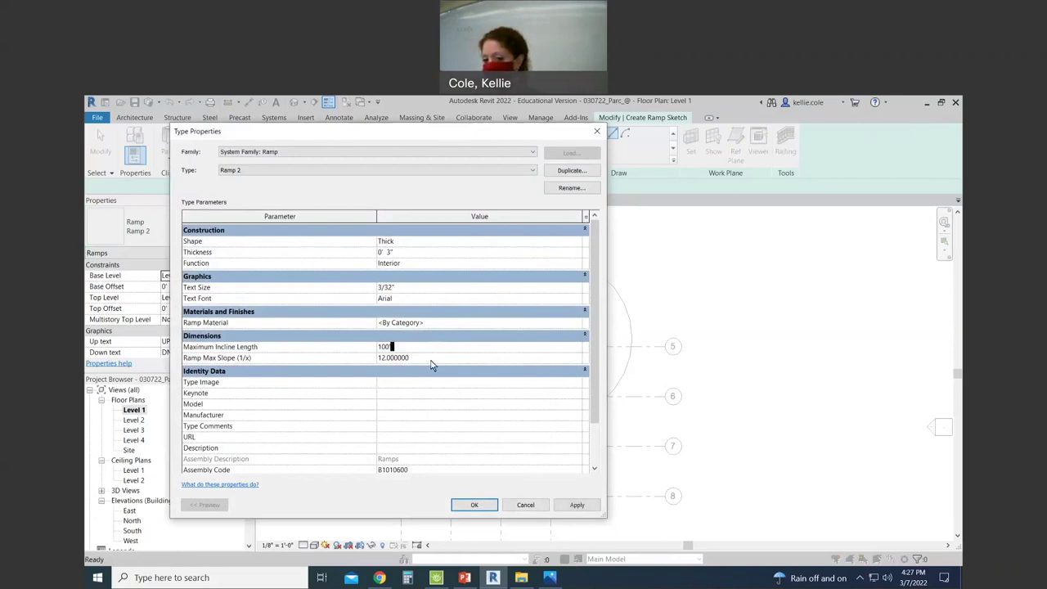
pyautogui.click(431, 358)
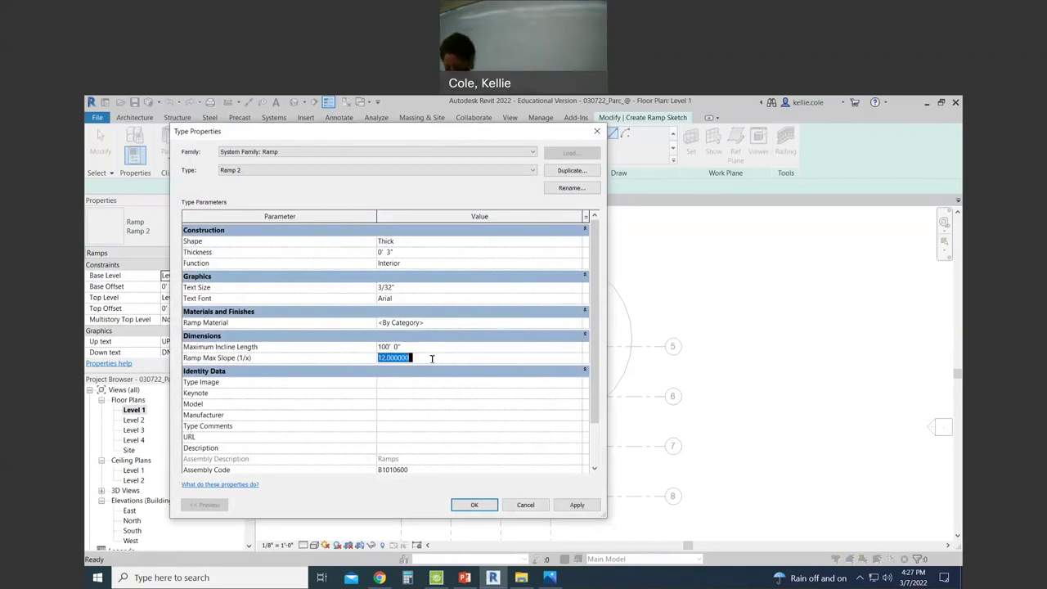
pyautogui.write('6')
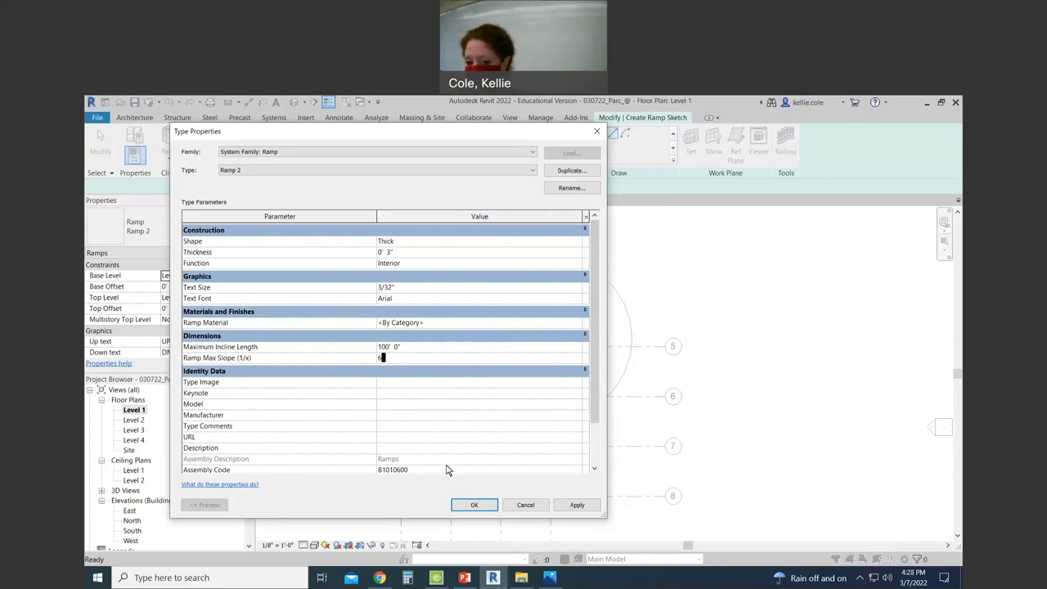
pyautogui.click(468, 504)
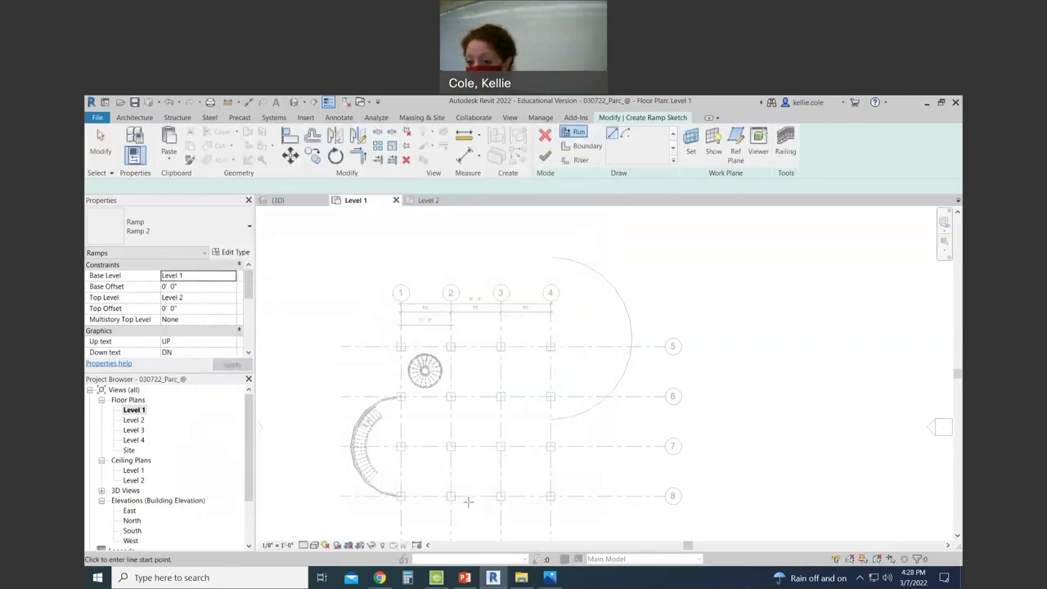
# Sketch a centre-ends arc ramp run centred on grid 4's column and finish the ramp.
pyautogui.click(625, 135)
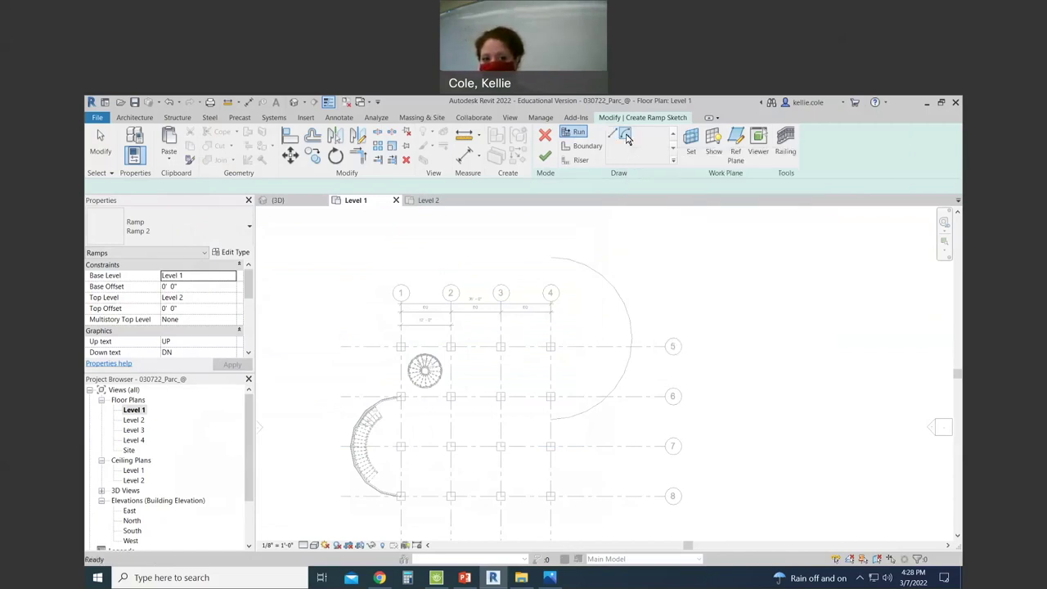
pyautogui.click(553, 423)
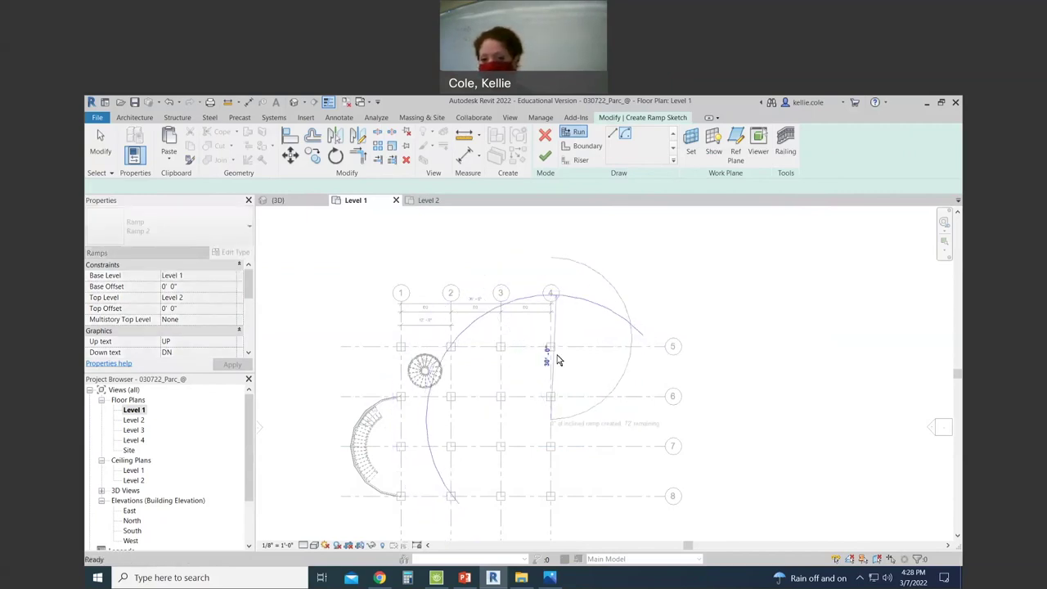
pyautogui.press('Escape')
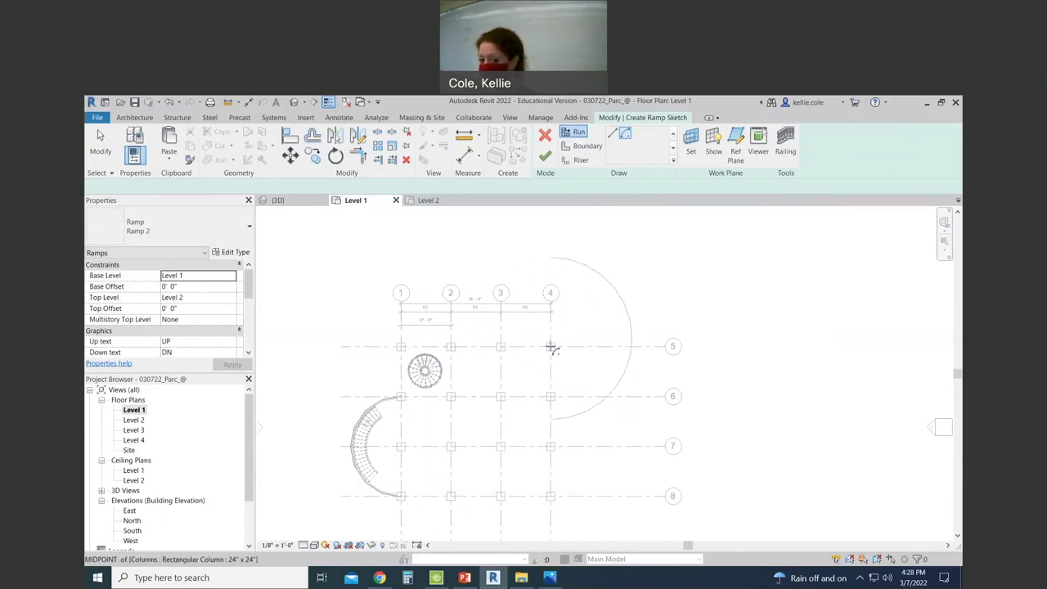
pyautogui.click(552, 348)
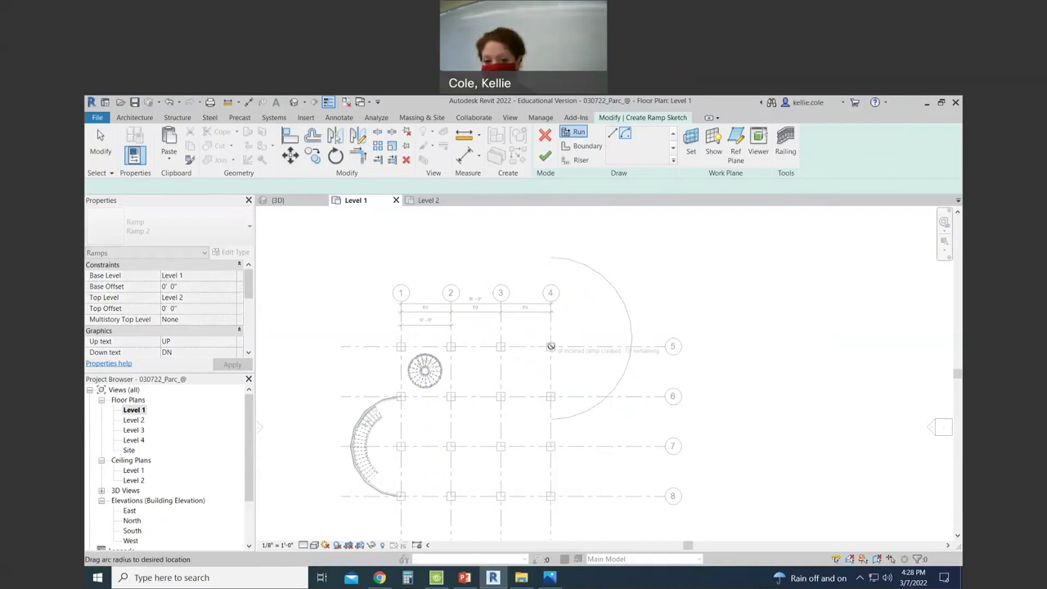
pyautogui.click(551, 431)
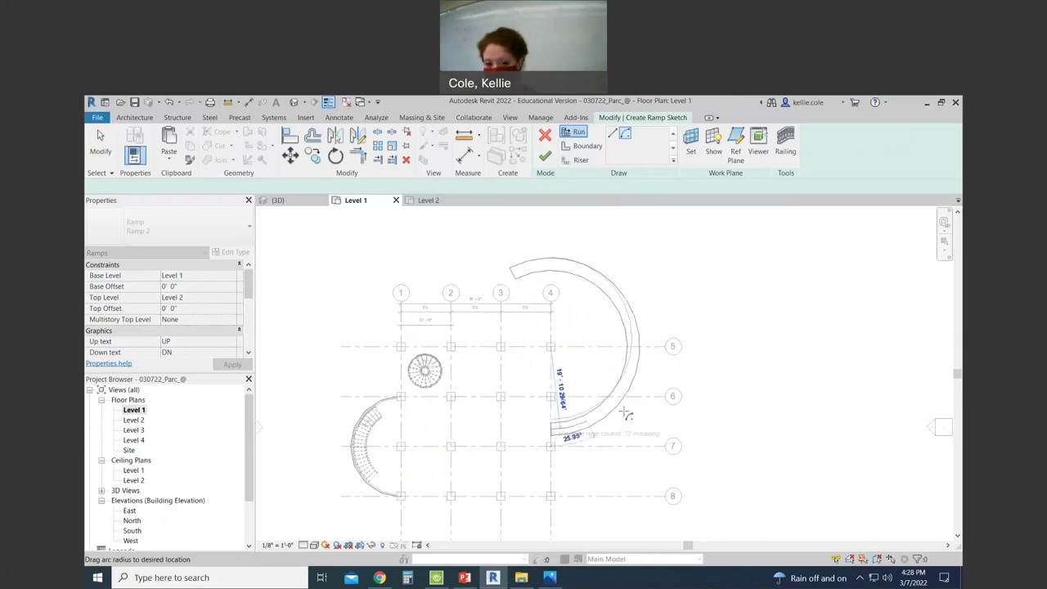
pyautogui.click(482, 273)
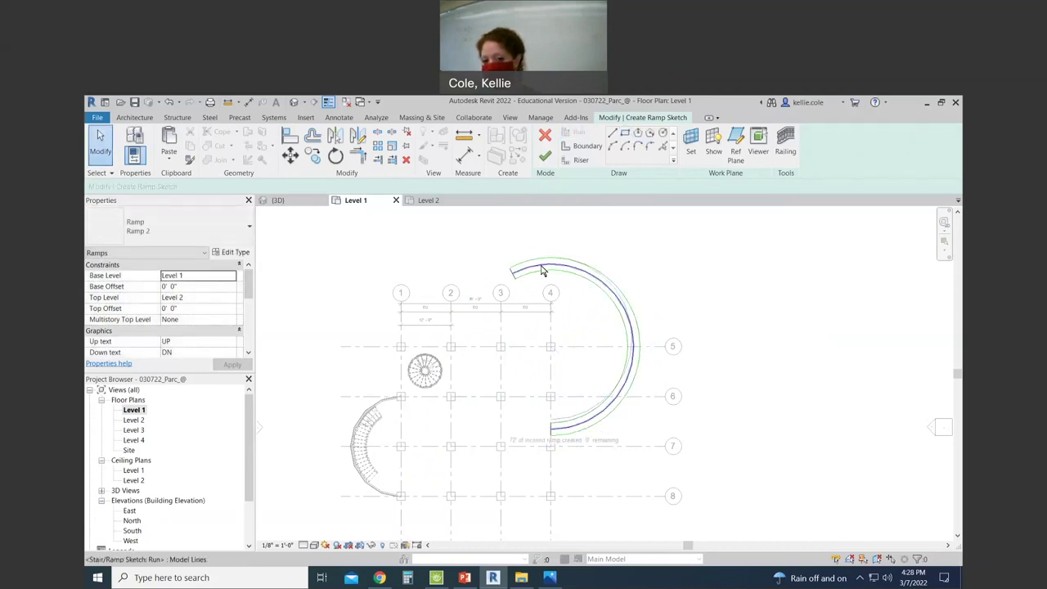
pyautogui.click(545, 157)
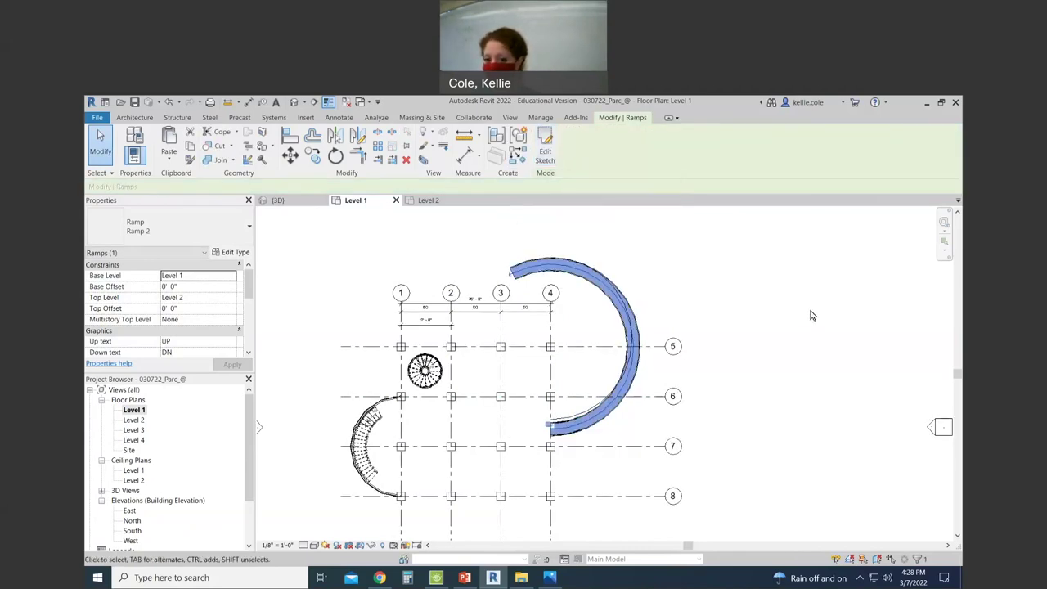
# View the whole building with the new curved ramp in 3D.
pyautogui.click(296, 199)
pyautogui.scroll(-3, 577, 448)
pyautogui.keyDown('shift'); pyautogui.moveTo(576, 448); pyautogui.dragTo(784, 401, button='middle'); pyautogui.keyUp('shift')
pyautogui.scroll(3, 785, 401)
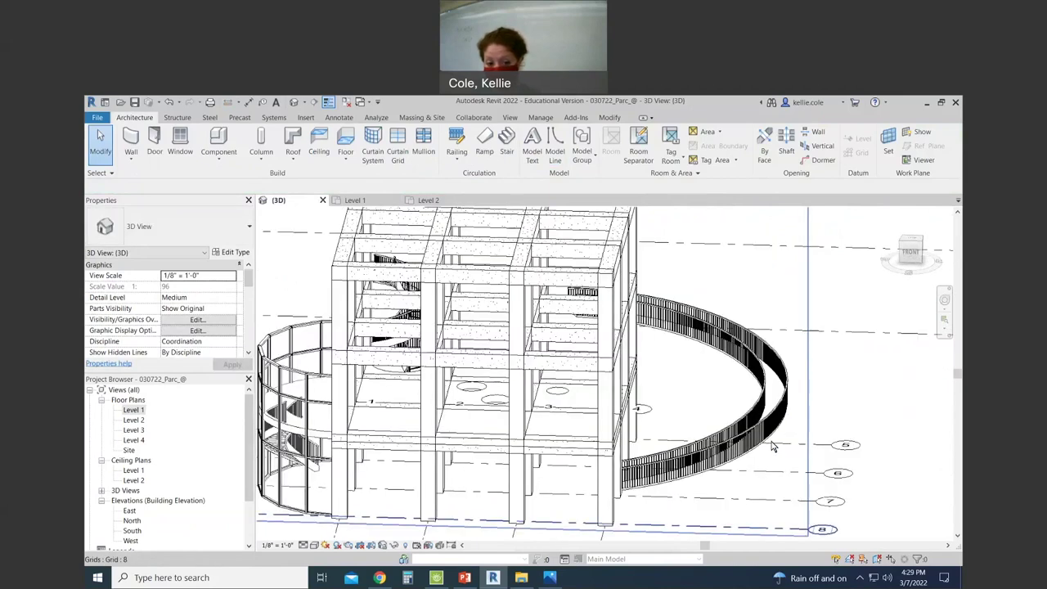
# Select the curved ramp on Level 1, inspect it in 3D, then open the Level 2 plan.
pyautogui.click(364, 200)
pyautogui.click(512, 276)
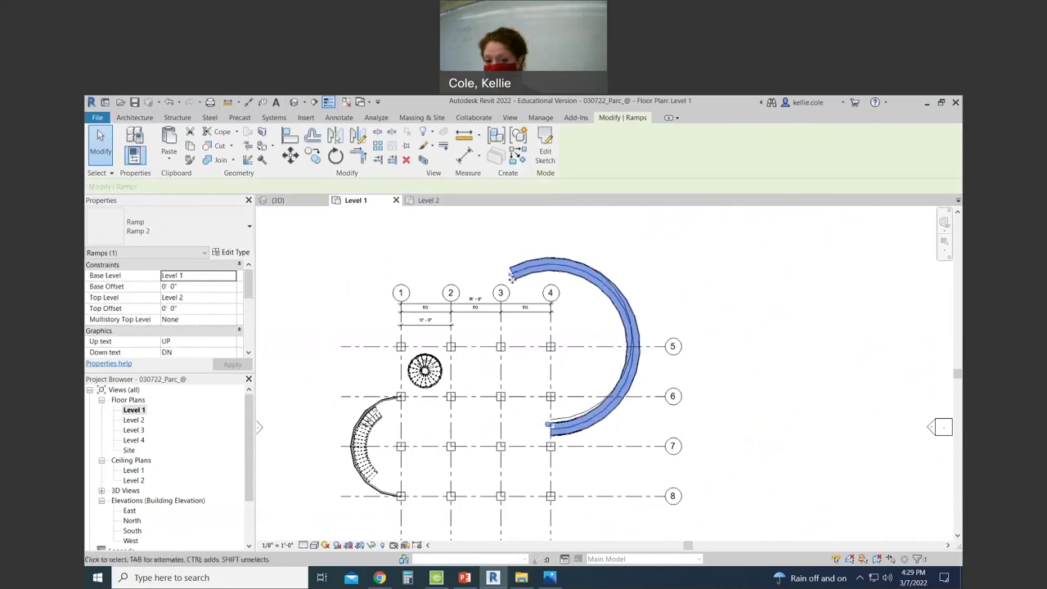
pyautogui.scroll(3, 508, 274)
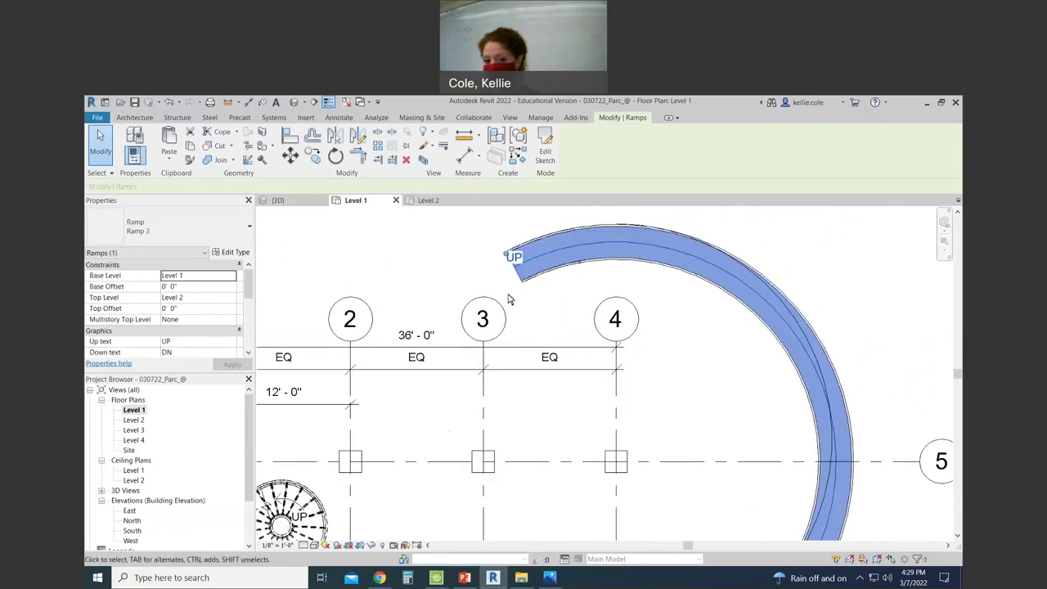
pyautogui.click(277, 199)
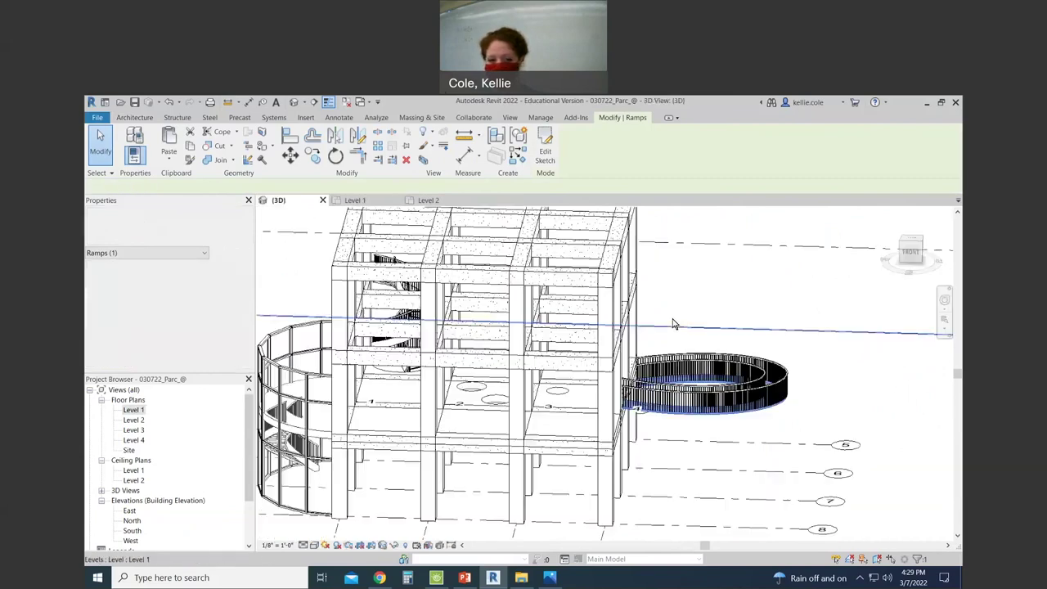
pyautogui.keyDown('shift'); pyautogui.moveTo(712, 428); pyautogui.dragTo(475, 368, button='middle'); pyautogui.keyUp('shift')
pyautogui.click(381, 343)
pyautogui.scroll(-2, 474, 368)
pyautogui.click(426, 202)
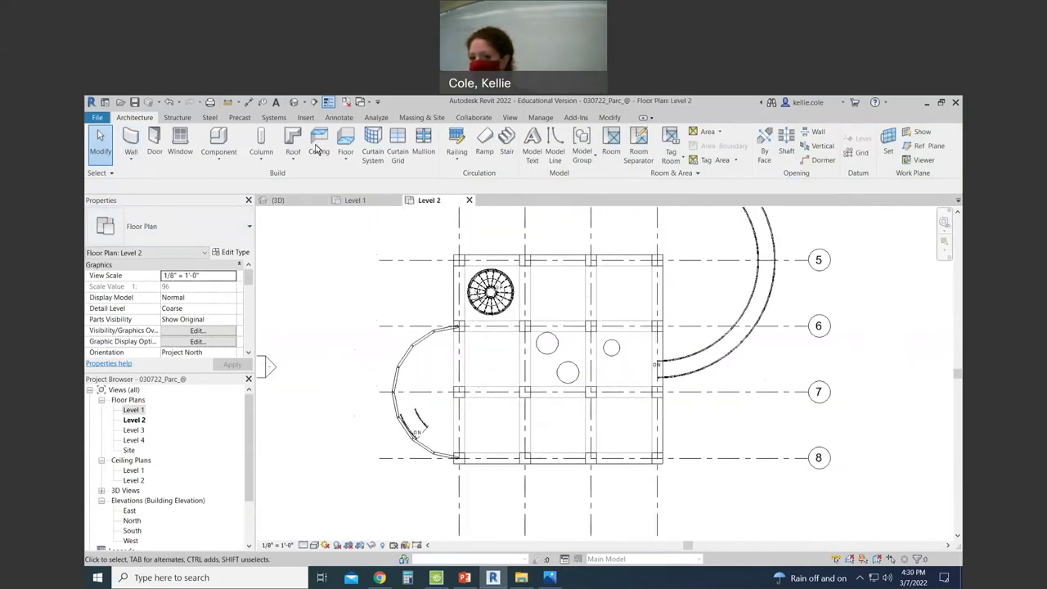
# Sketch a 10' 0" railing path from the corner column along the floor's bottom edge and finish it.
pyautogui.click(455, 139)
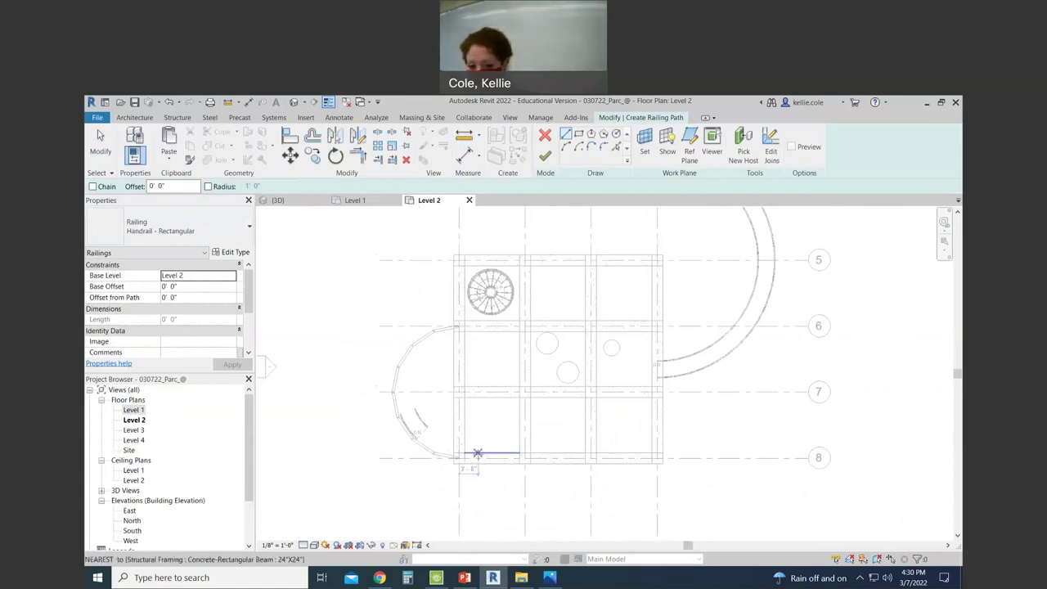
pyautogui.scroll(3, 474, 455)
pyautogui.click(438, 453)
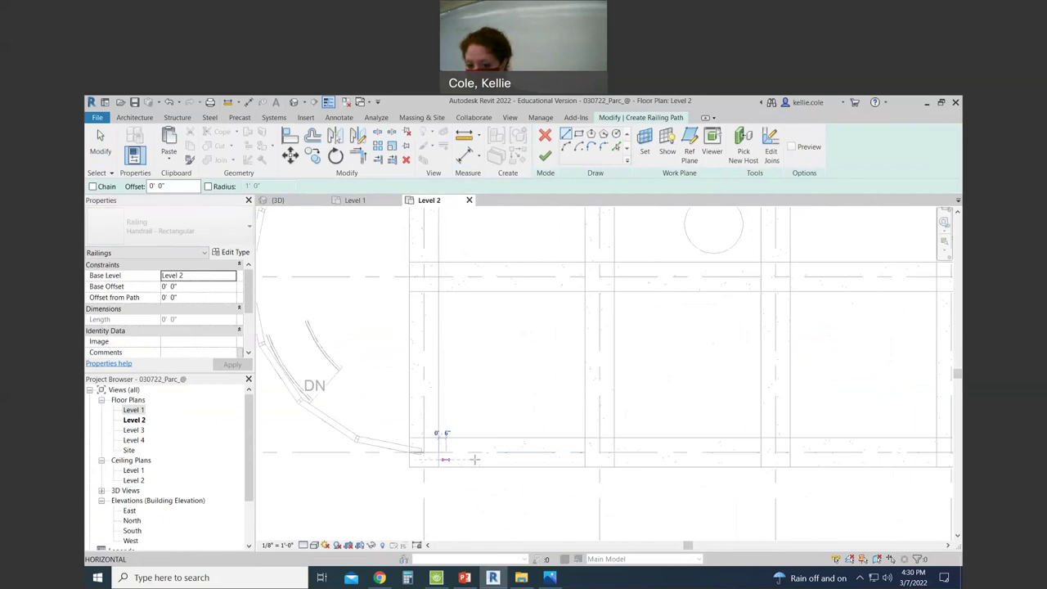
pyautogui.click(584, 458)
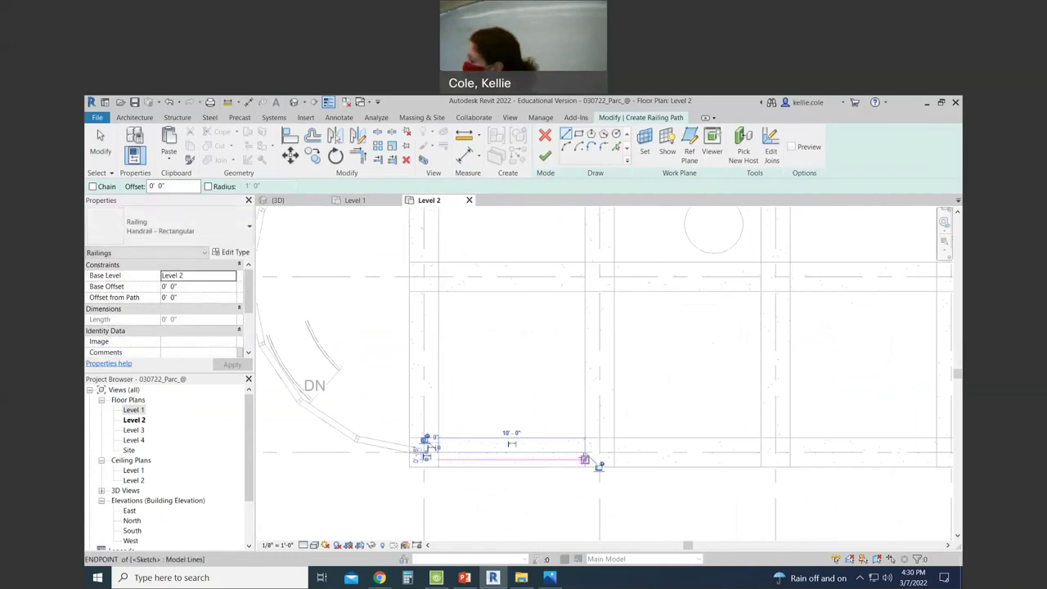
pyautogui.press('Escape')
pyautogui.press('Escape')
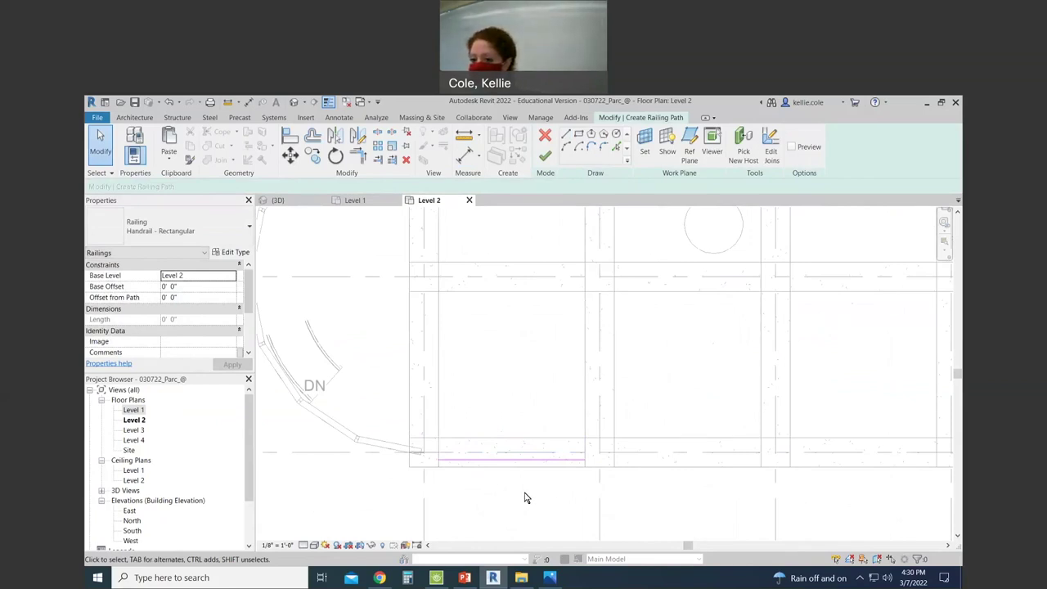
pyautogui.click(545, 153)
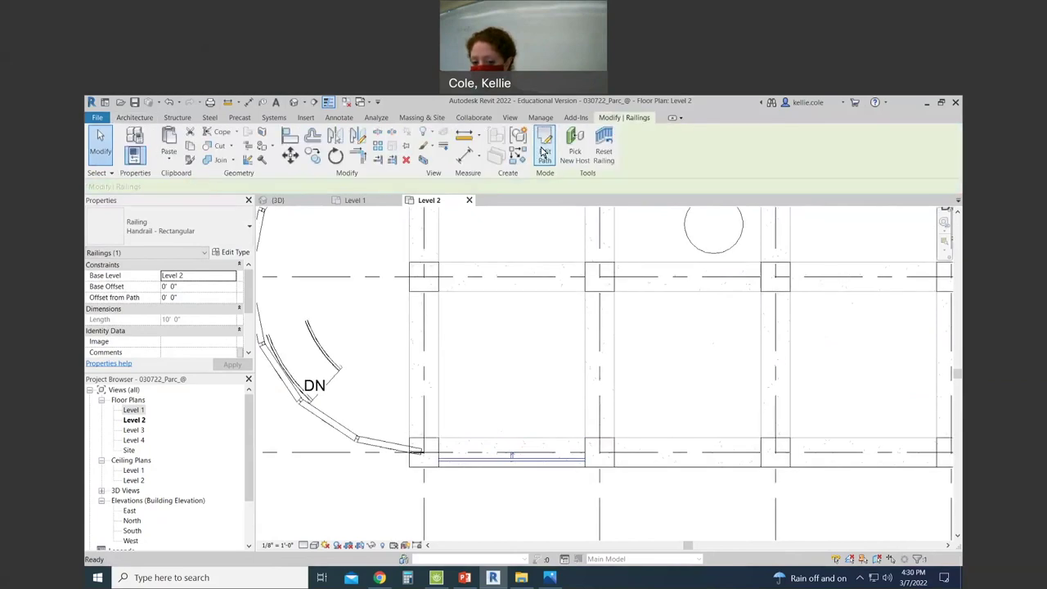
# Reselect the new railing and check it in the 3D view.
pyautogui.click(484, 417)
pyautogui.click(462, 462)
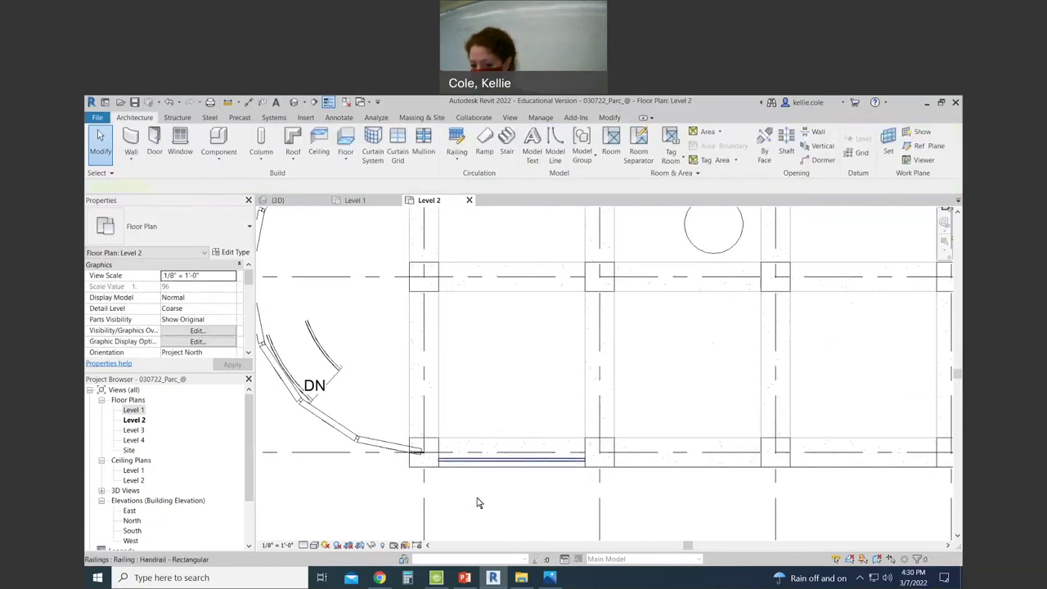
pyautogui.scroll(3, 479, 493)
pyautogui.scroll(-3, 480, 492)
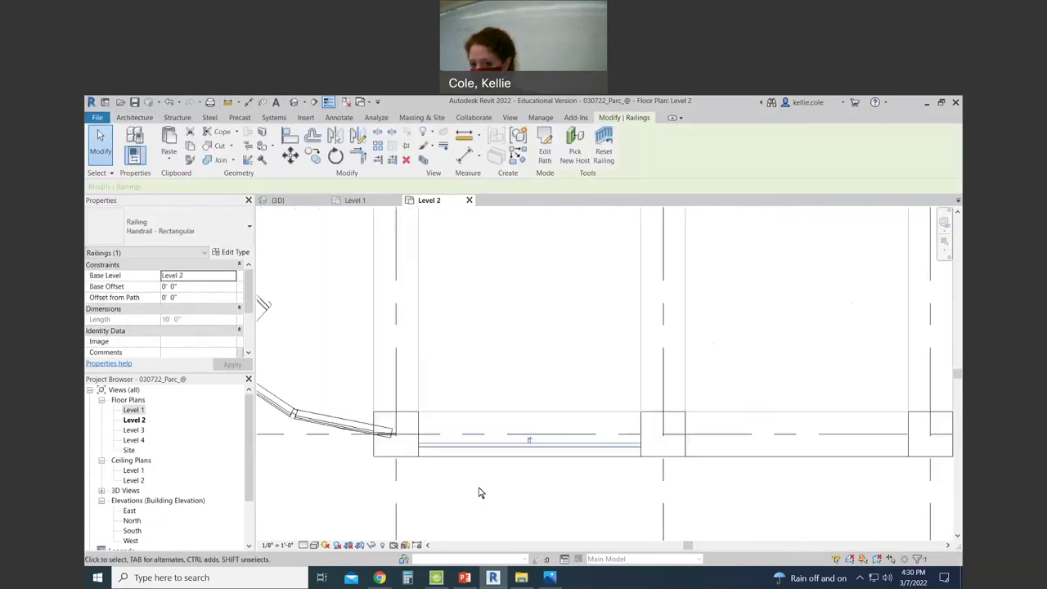
pyautogui.click(290, 203)
pyautogui.keyDown('shift'); pyautogui.moveTo(739, 406); pyautogui.dragTo(785, 412, button='middle'); pyautogui.keyUp('shift')
# Change the 10' Level 2 railing to the Glass Panel - Bottom Fill railing type.
pyautogui.scroll(5, 287, 296)
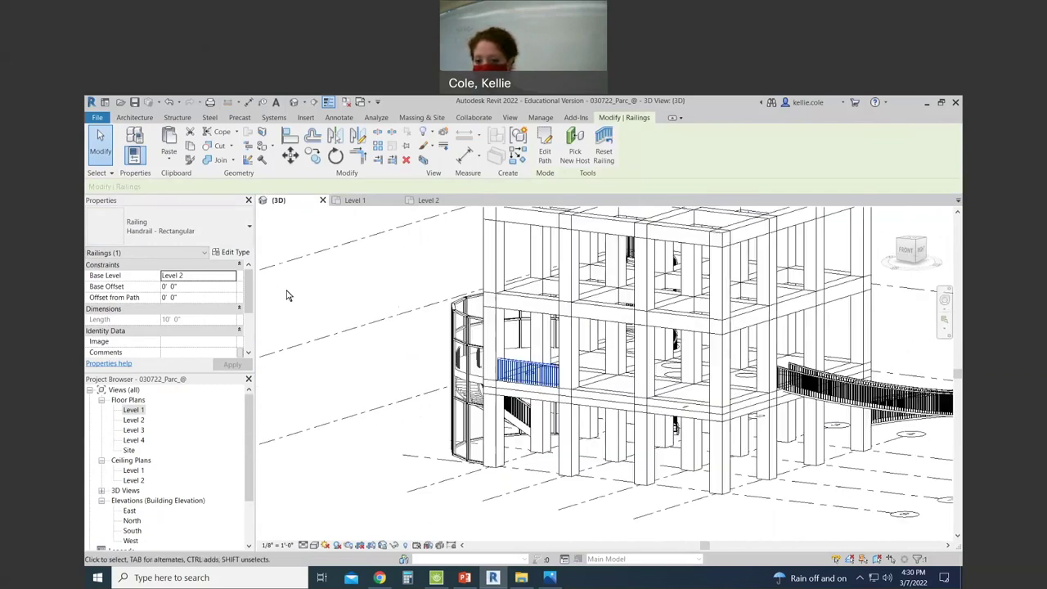
pyautogui.press('Escape')
pyautogui.click(548, 370)
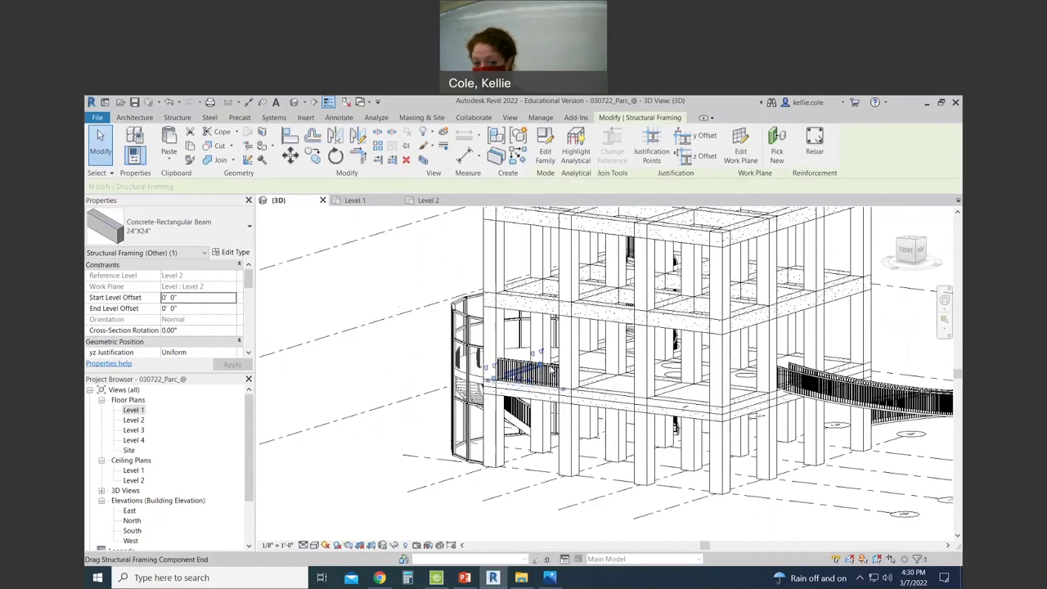
pyautogui.scroll(3, 550, 369)
pyautogui.press('Escape')
pyautogui.click(496, 350)
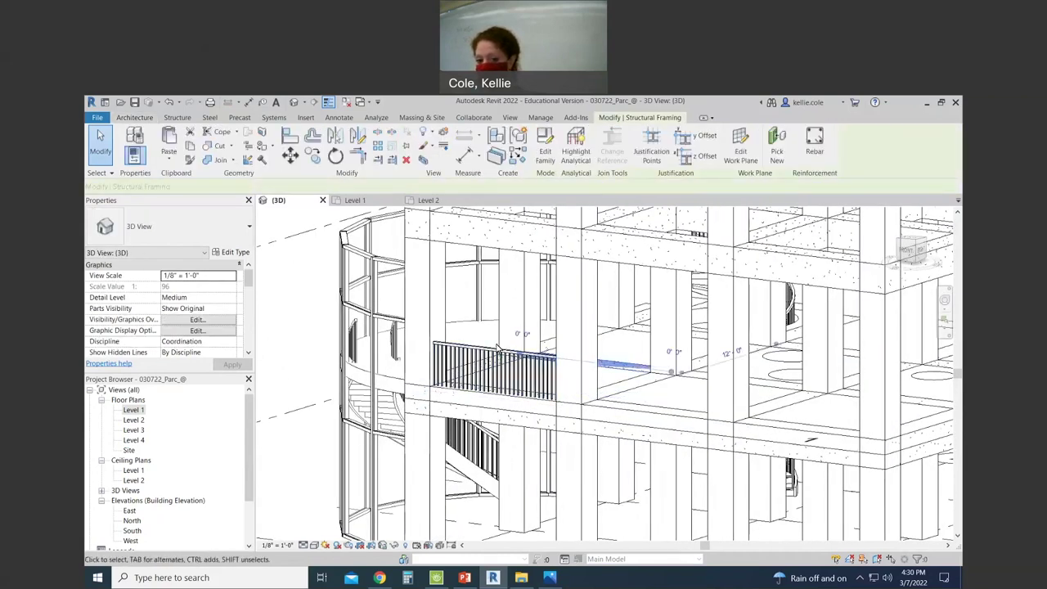
pyautogui.press('Escape')
pyautogui.click(496, 372)
pyautogui.click(175, 214)
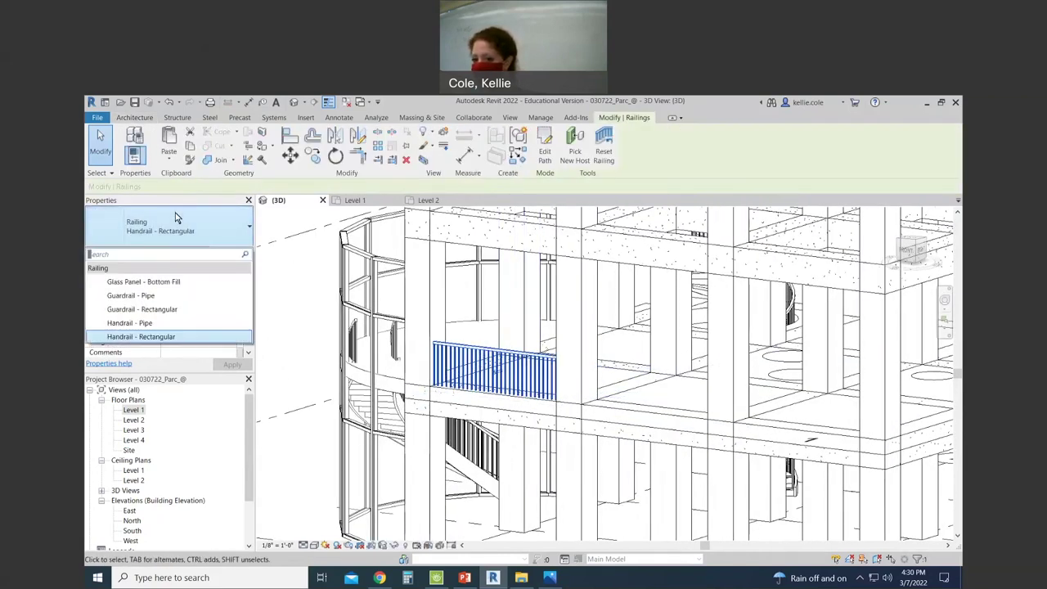
pyautogui.click(163, 283)
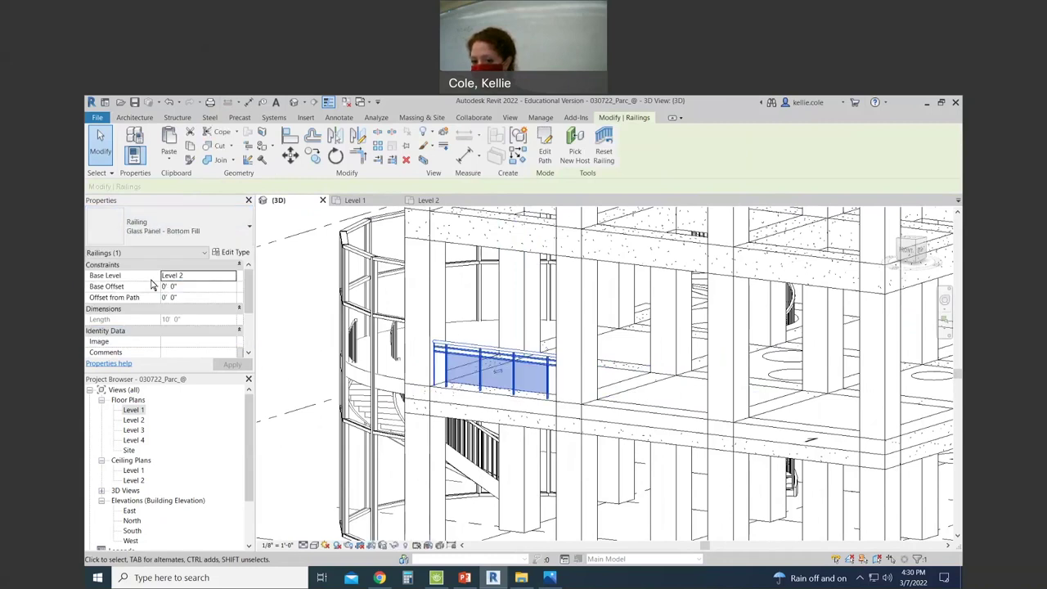
pyautogui.click(275, 300)
# Zoom out and switch back to the Level 1 floor plan.
pyautogui.scroll(-2, 517, 372)
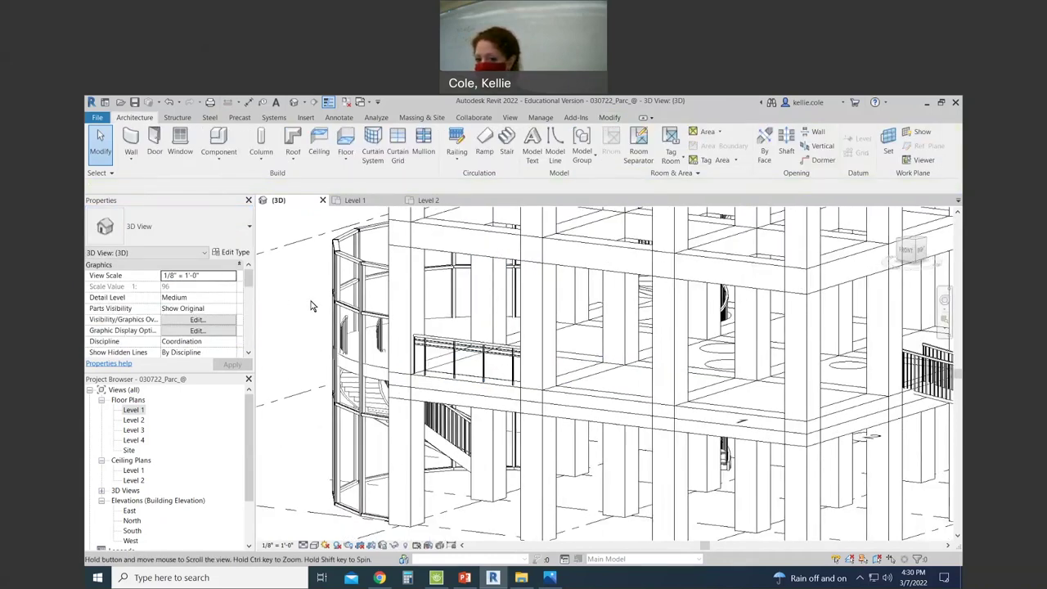
pyautogui.scroll(-5, 517, 372)
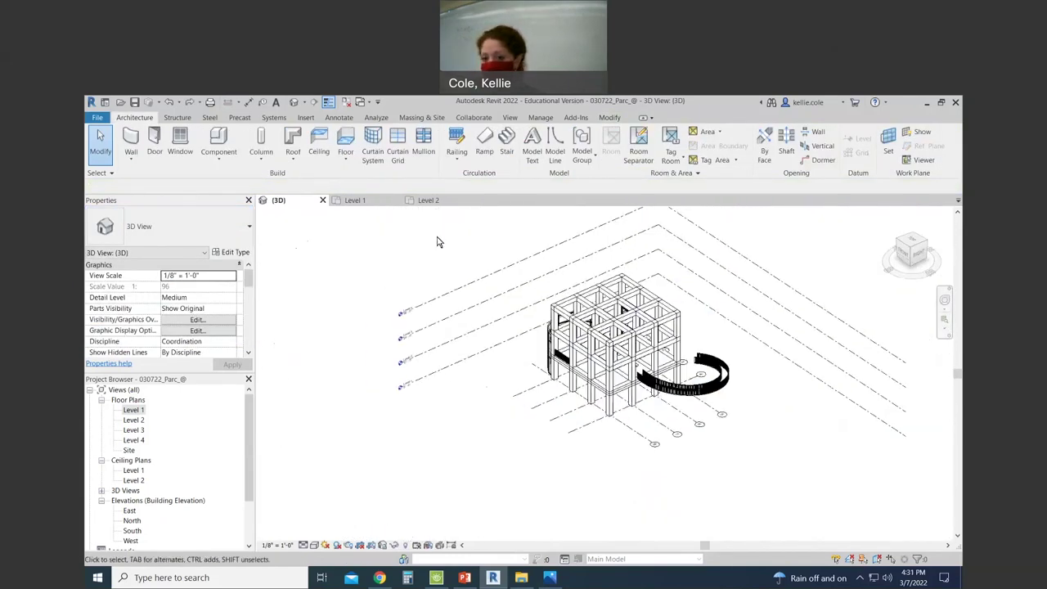
pyautogui.click(365, 201)
pyautogui.scroll(-3, 579, 361)
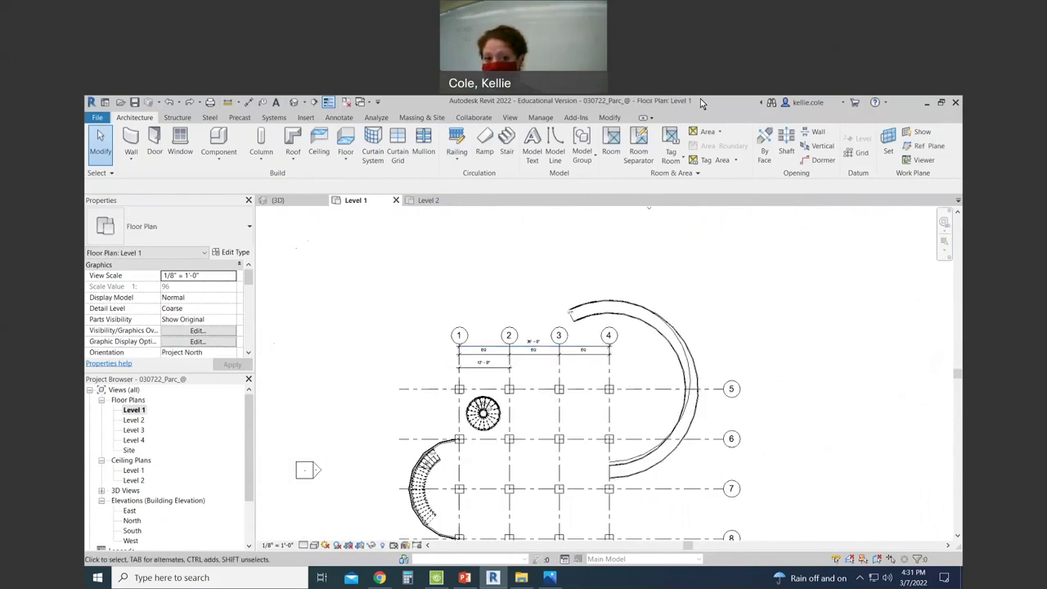
# Arrange Revit and File Explorer side by side on screen.
pyautogui.press('super+Right')
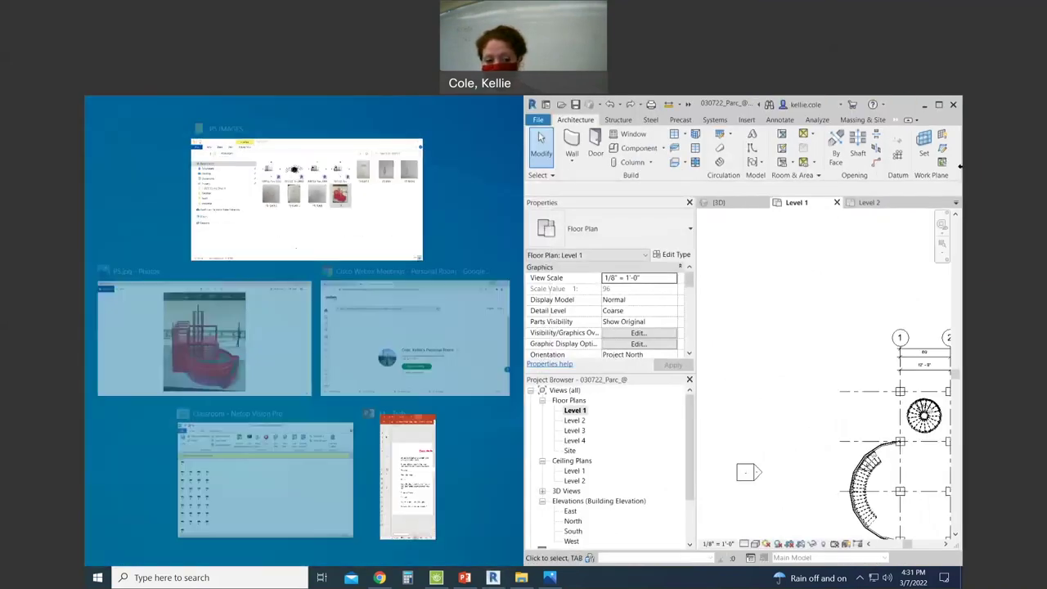
pyautogui.click(414, 225)
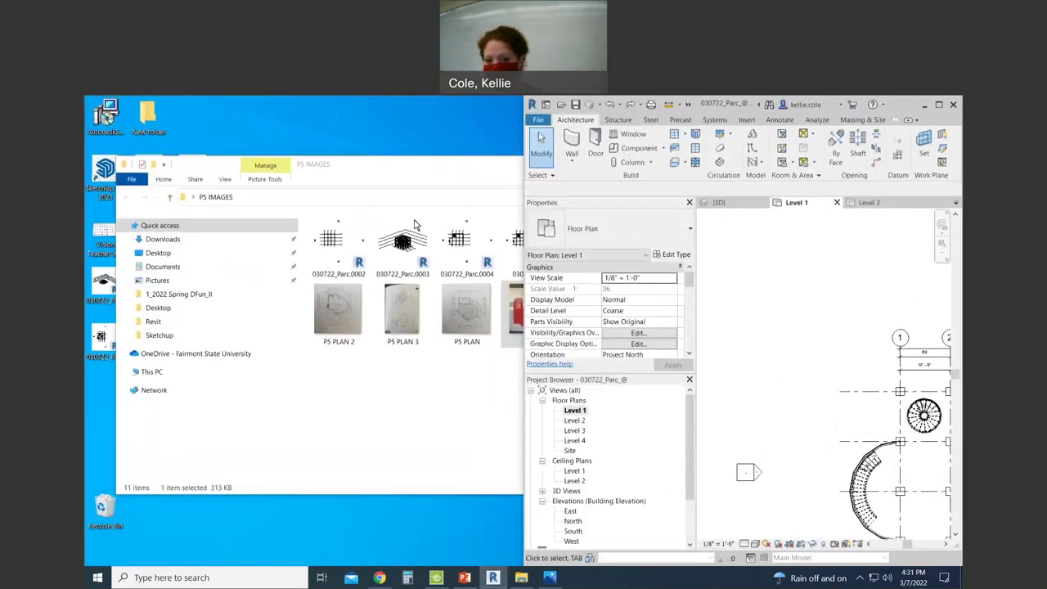
pyautogui.doubleClick(442, 173)
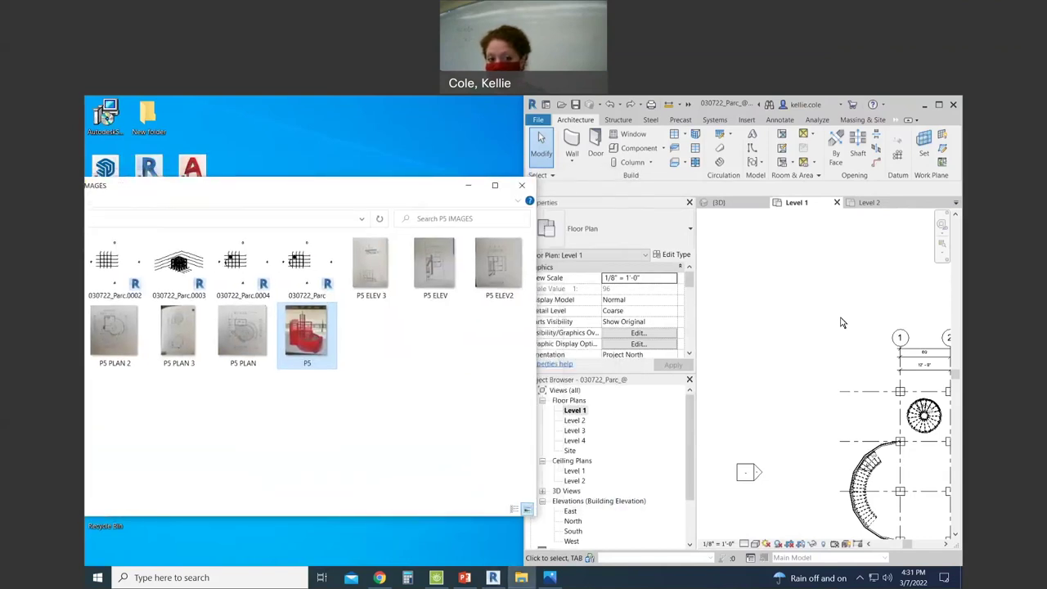
pyautogui.scroll(-1, 826, 302)
pyautogui.click(807, 292)
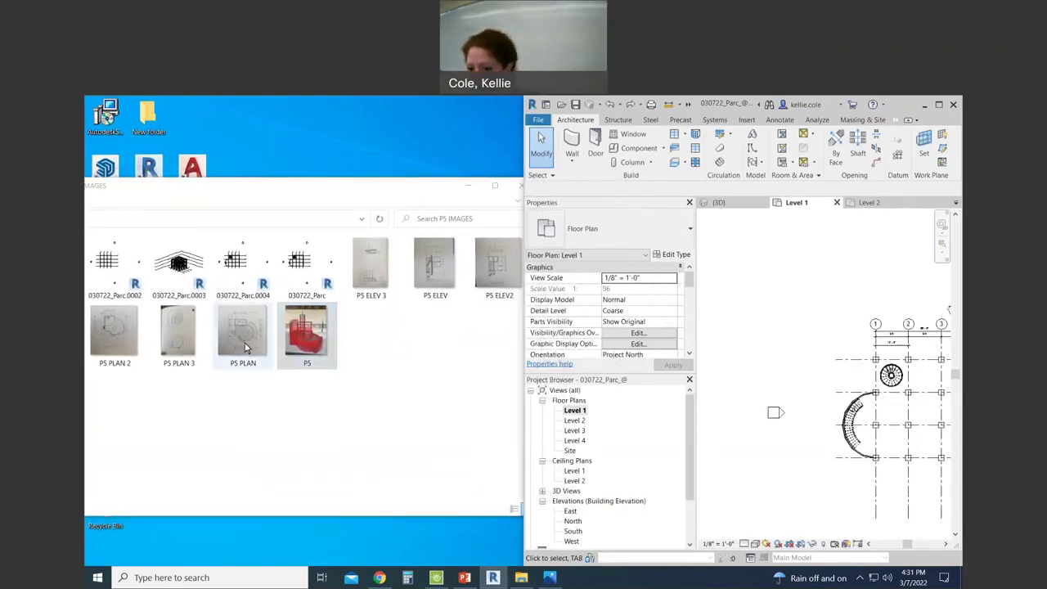
pyautogui.click(253, 431)
# Drag P5 PLAN 2.jpg into the Level 1 plan and shift it up-left of the grid.
pyautogui.click(121, 340)
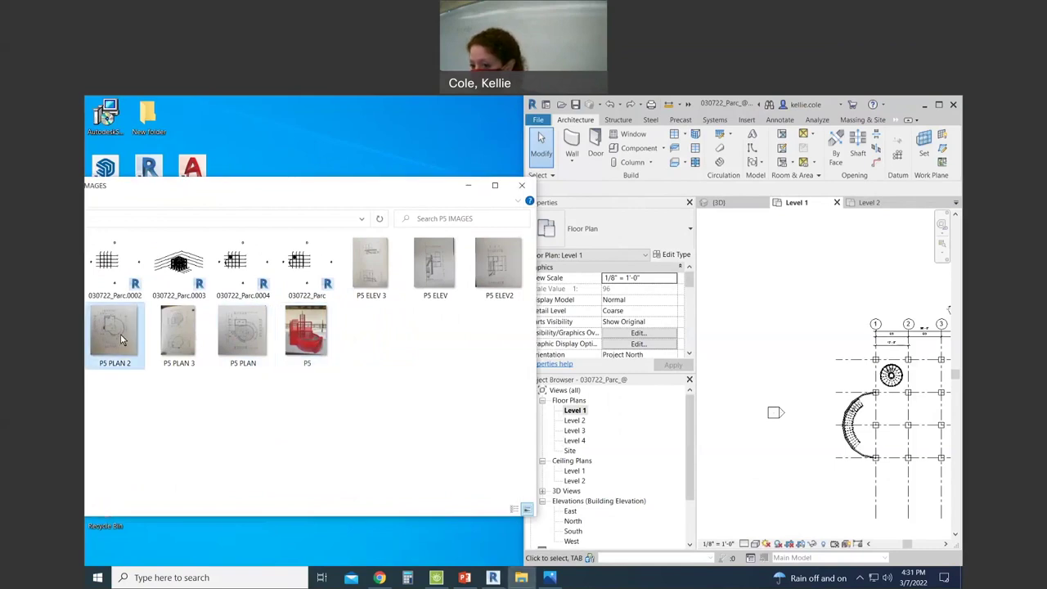
pyautogui.moveTo(121, 339); pyautogui.dragTo(768, 324)
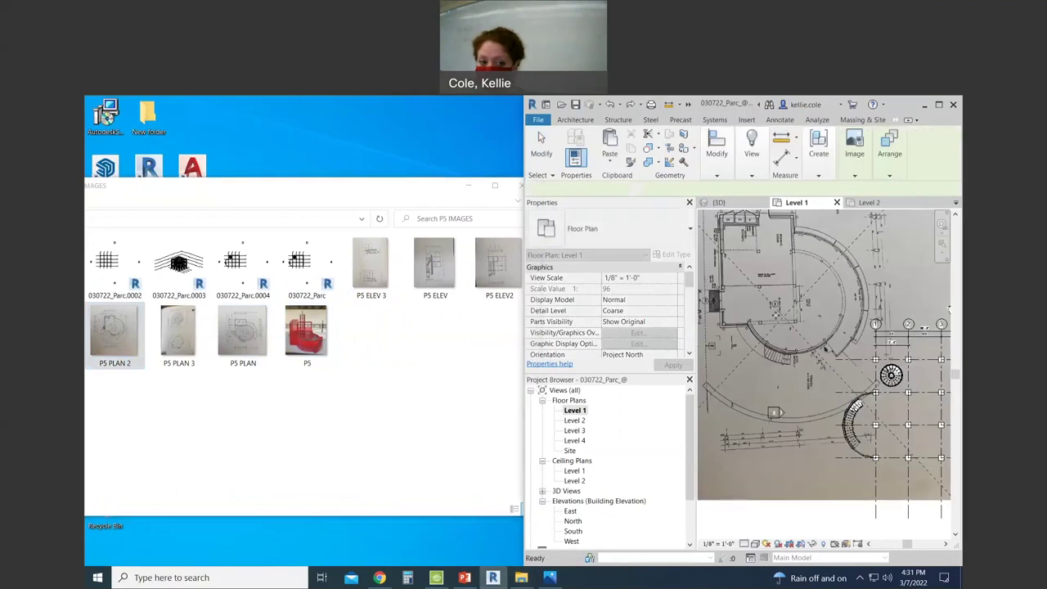
pyautogui.moveTo(834, 364); pyautogui.dragTo(767, 321)
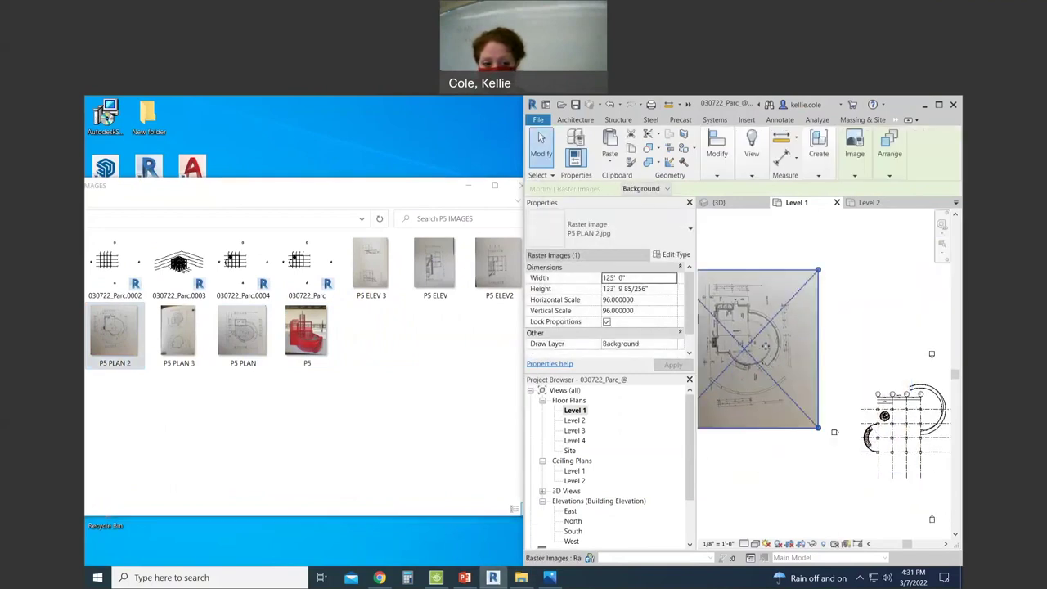
pyautogui.click(828, 321)
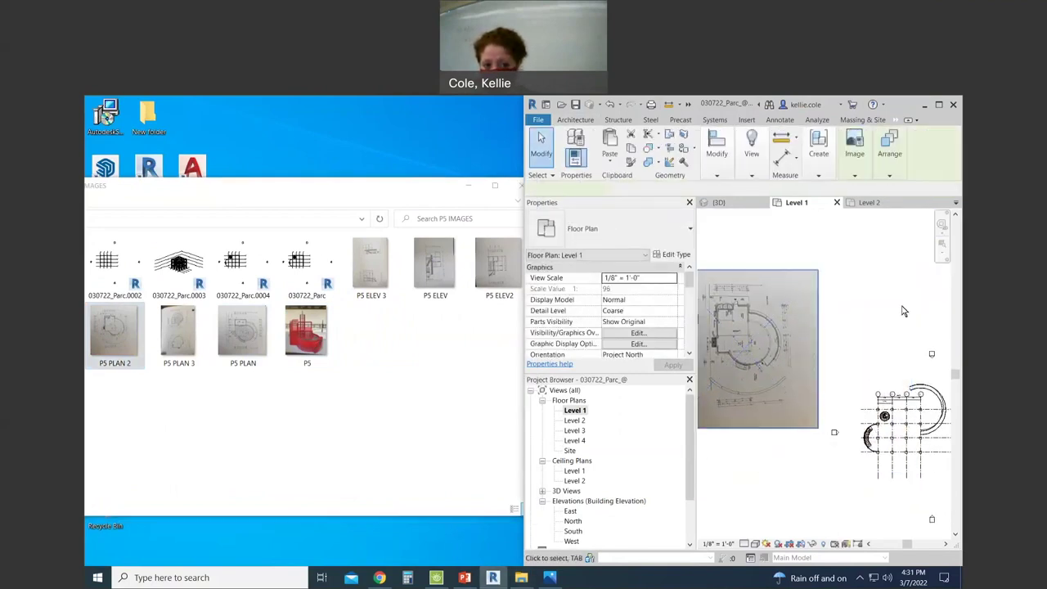
# Maximize Revit and drag the P5 PLAN 2.jpg image down next to the column grid.
pyautogui.click(937, 104)
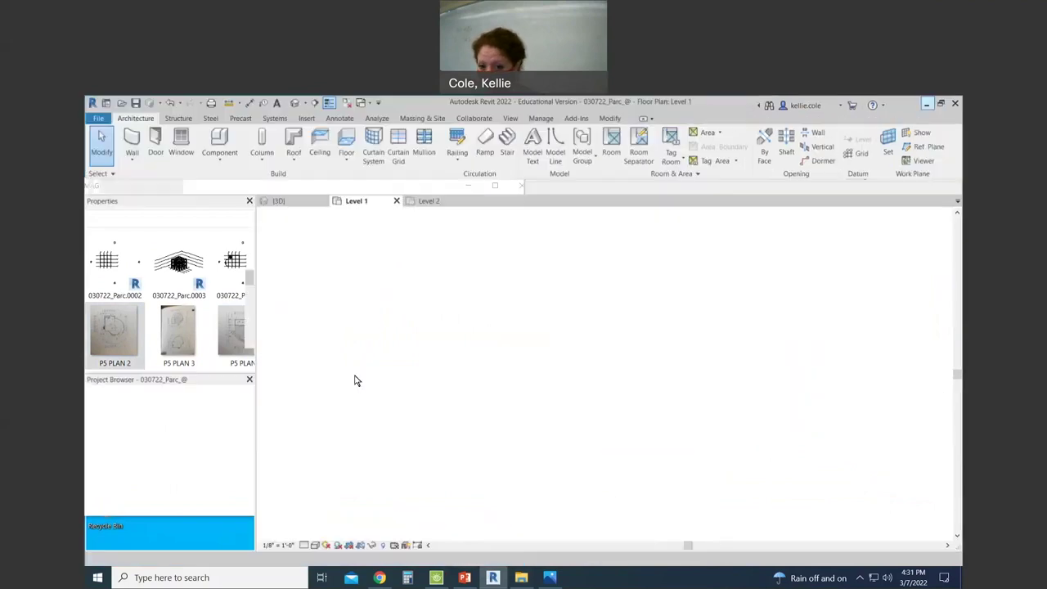
pyautogui.scroll(2, 753, 297)
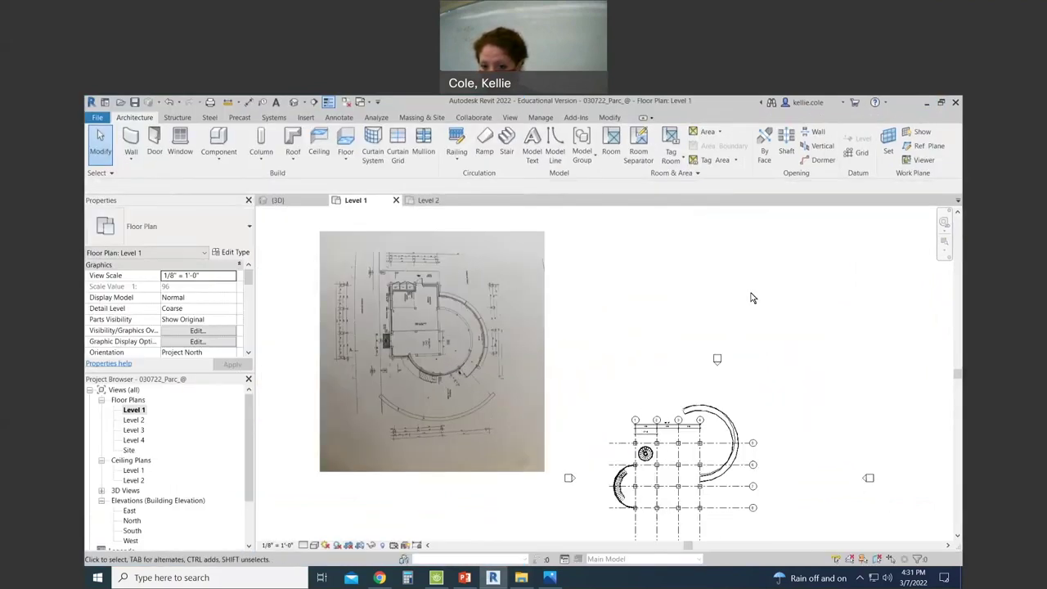
pyautogui.click(421, 384)
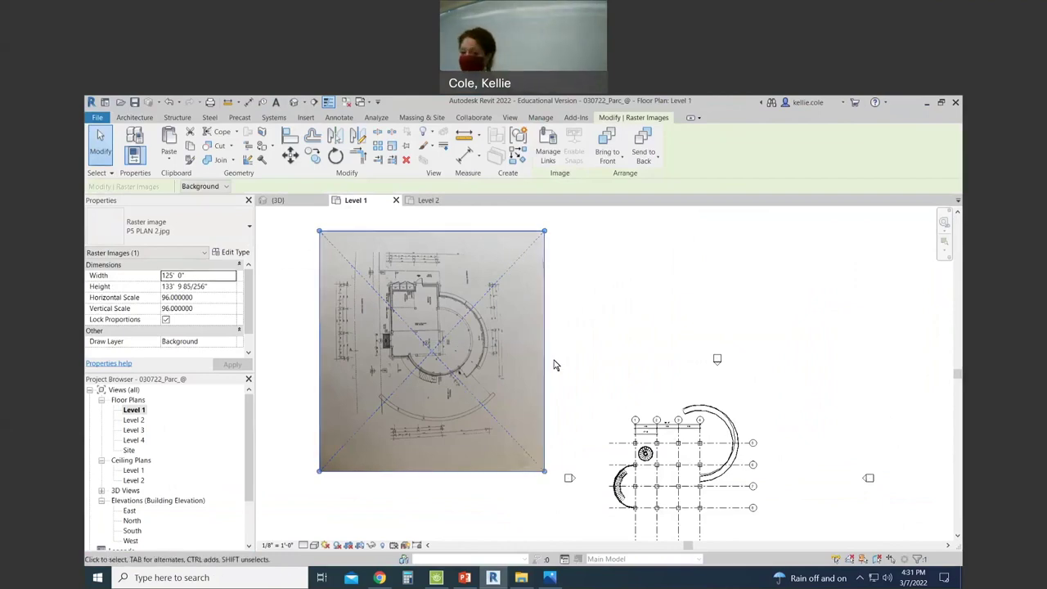
pyautogui.moveTo(580, 302); pyautogui.dragTo(574, 294, button='middle')
pyautogui.scroll(5, 401, 282)
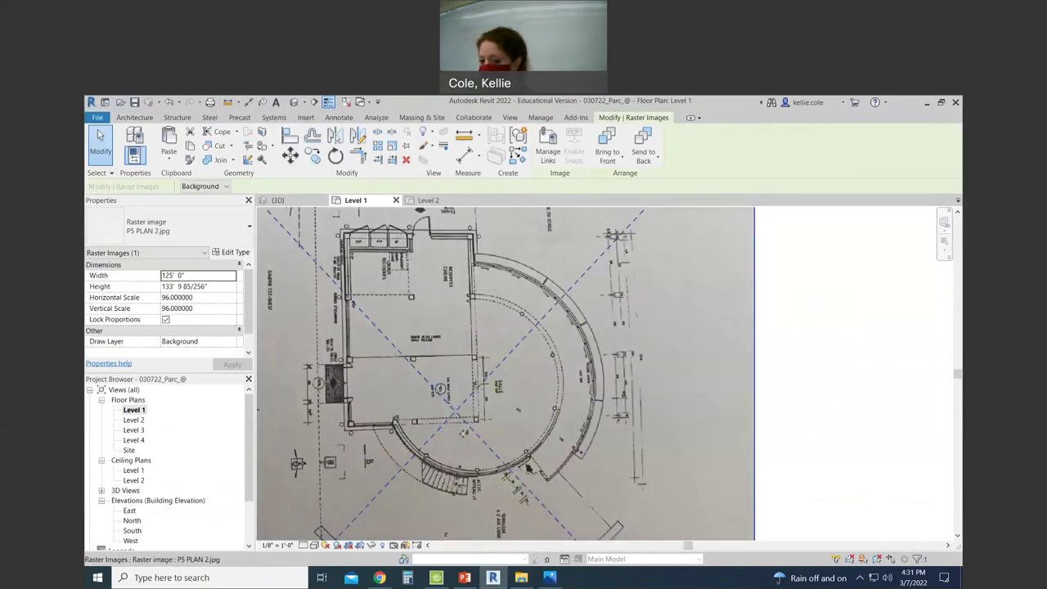
pyautogui.scroll(-4, 624, 333)
pyautogui.click(626, 332)
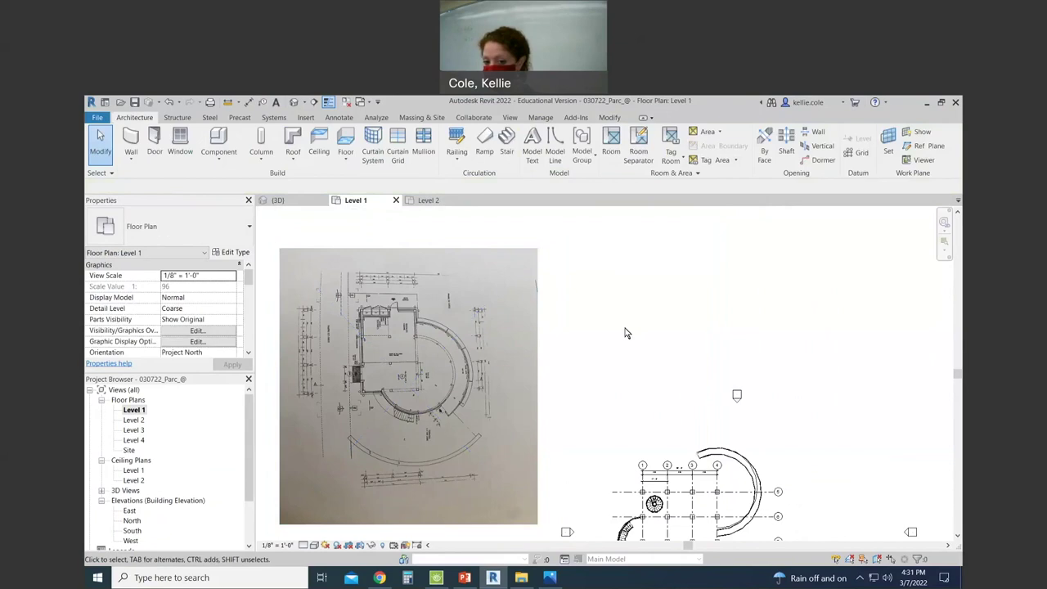
pyautogui.scroll(-3, 607, 311)
pyautogui.moveTo(452, 402); pyautogui.dragTo(456, 477)
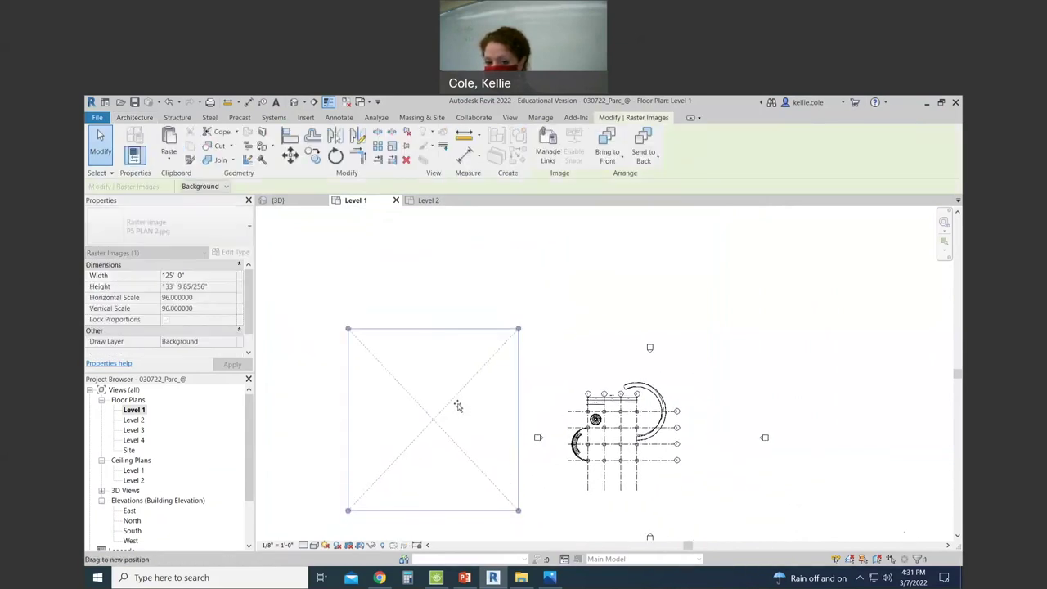
pyautogui.press('Escape')
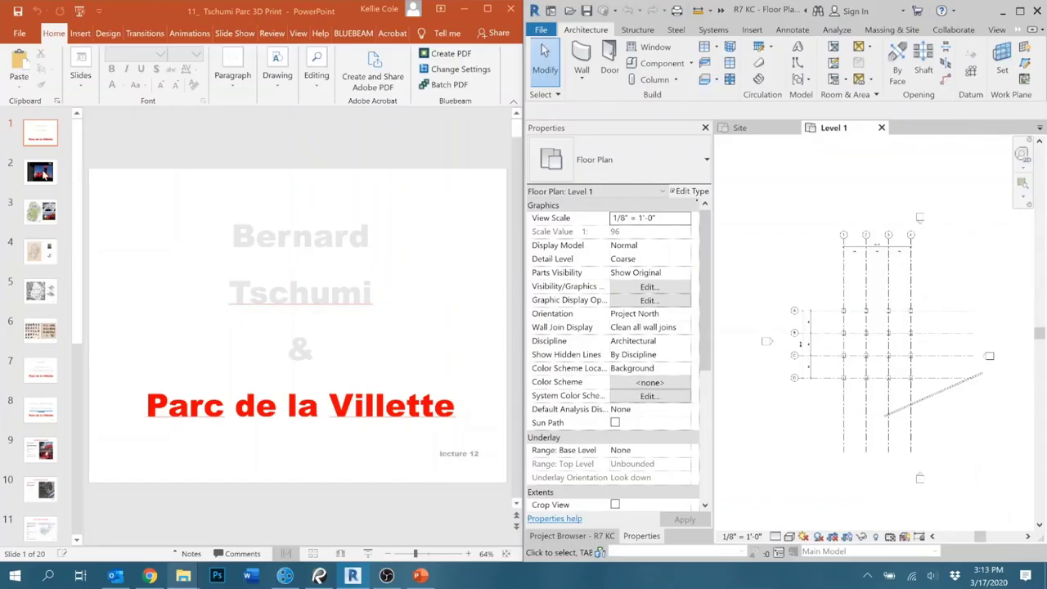
# Step through the lecture from slide 2 to the slide 10 aerial map, then maximize Revit.
pyautogui.click(41, 174)
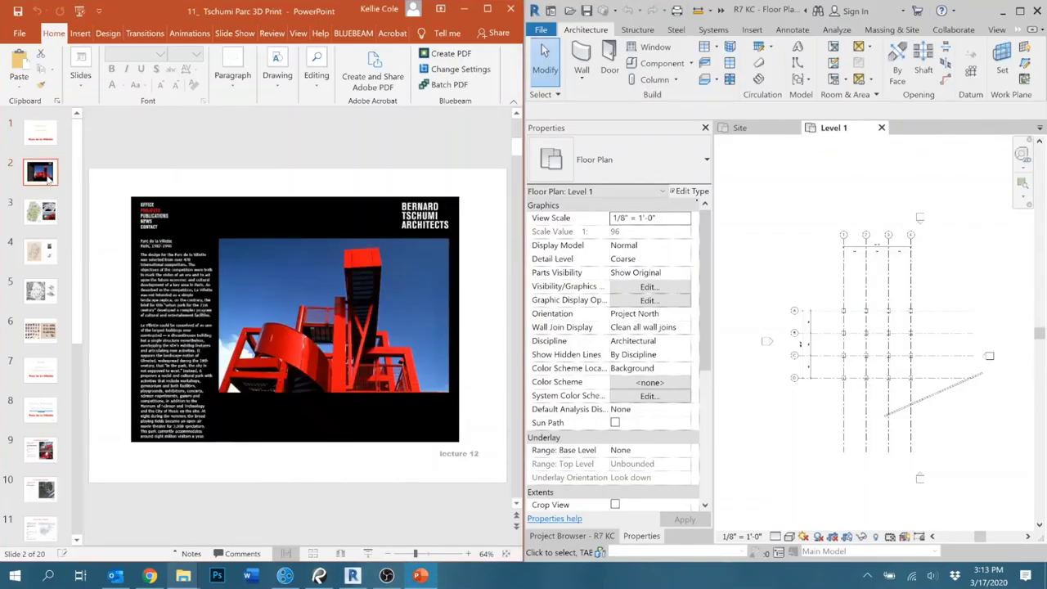
pyautogui.press('Down')
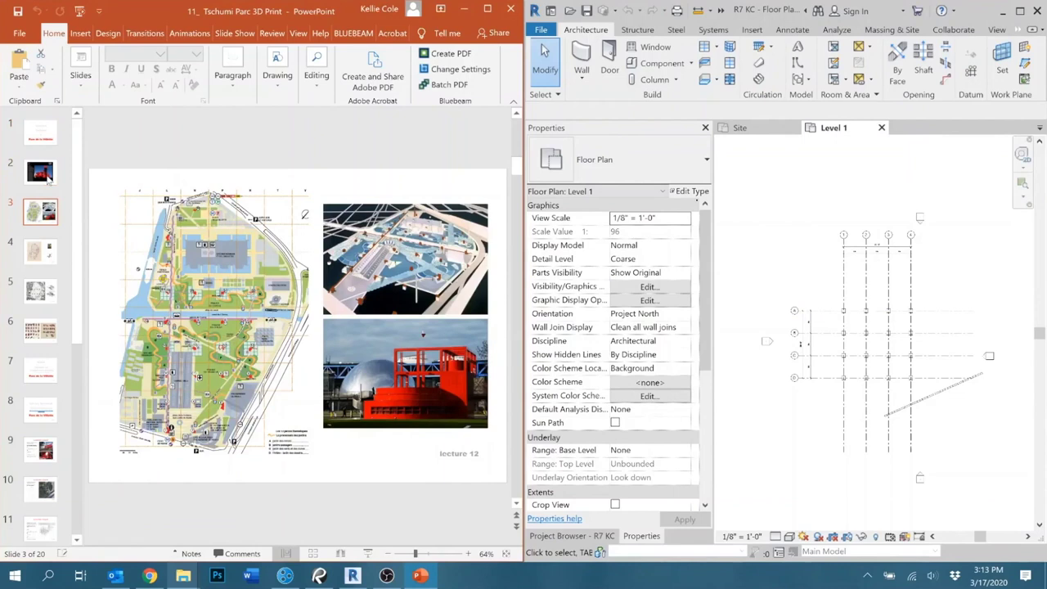
pyautogui.press('Down')
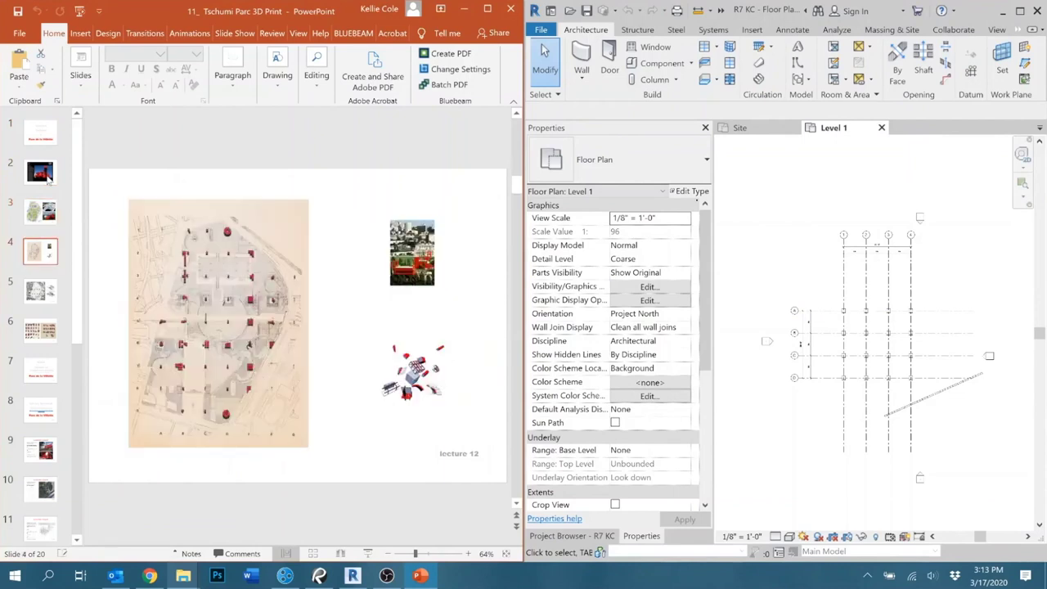
pyautogui.press('Down')
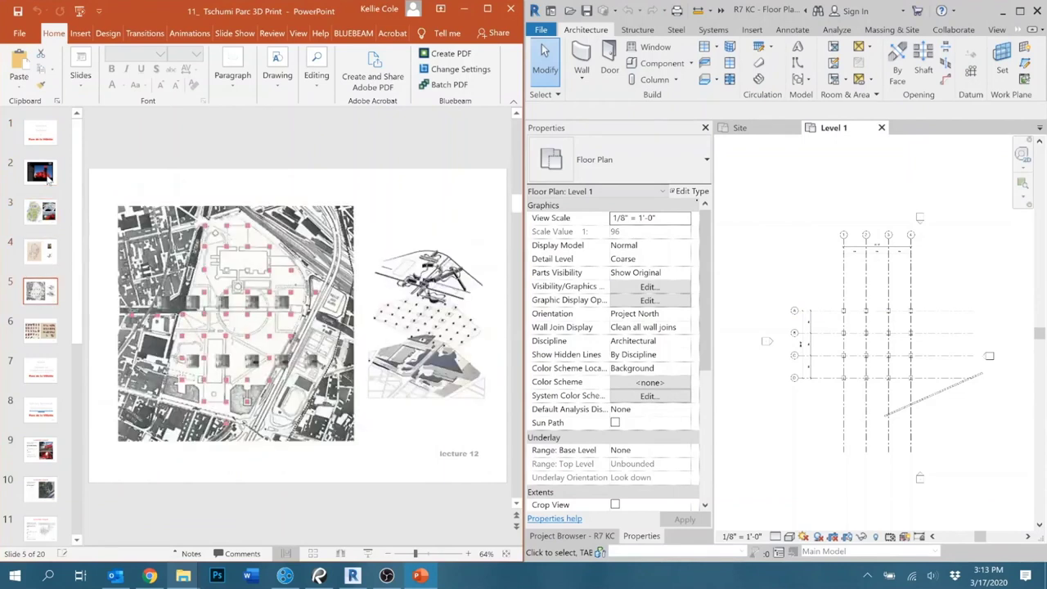
pyautogui.press('Down')
pyautogui.press('Down')
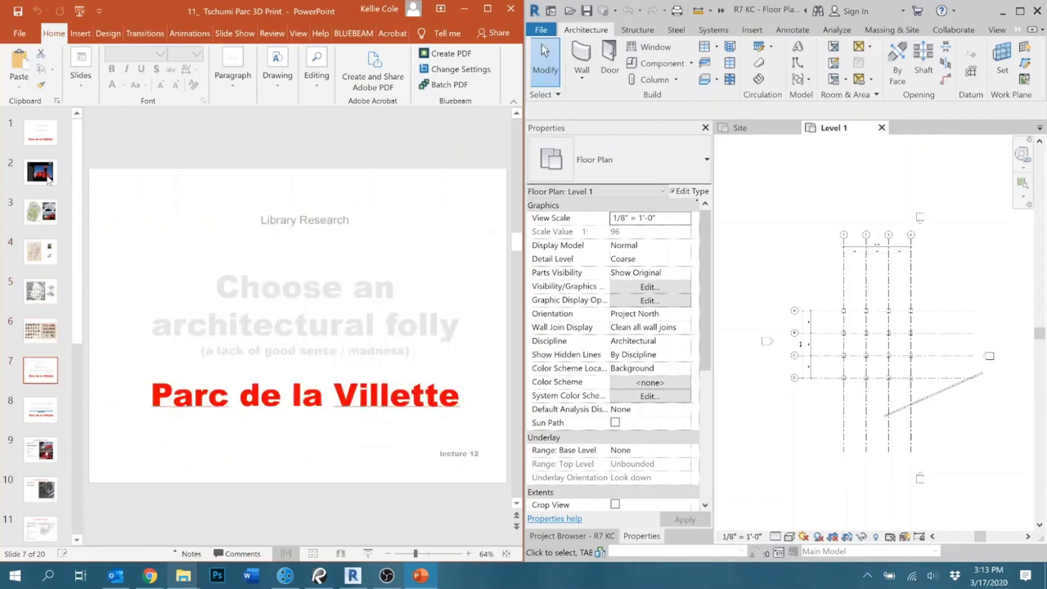
pyautogui.press('Down')
pyautogui.press('Down')
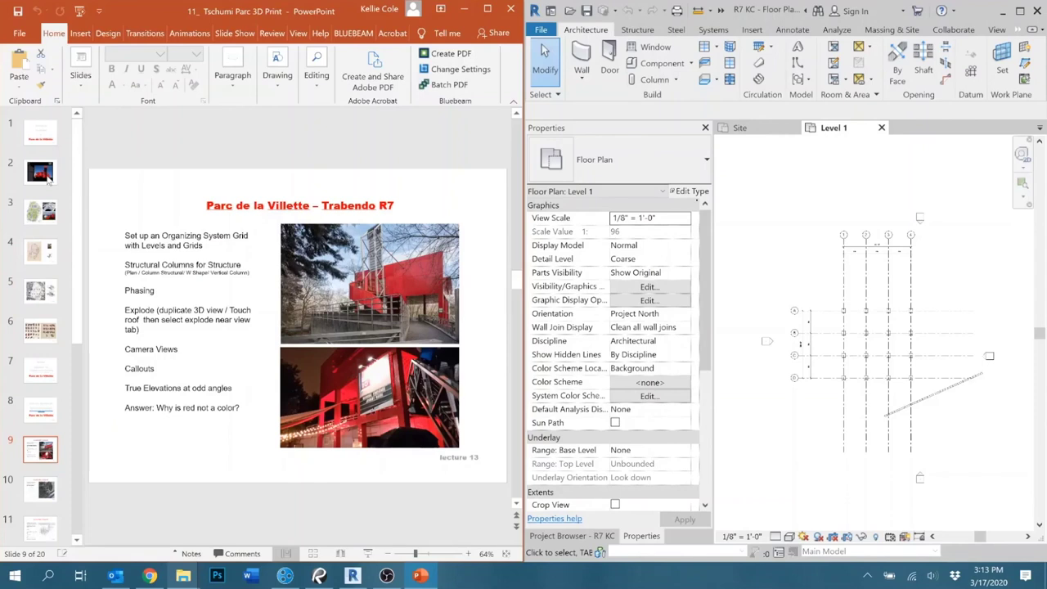
pyautogui.press('Down')
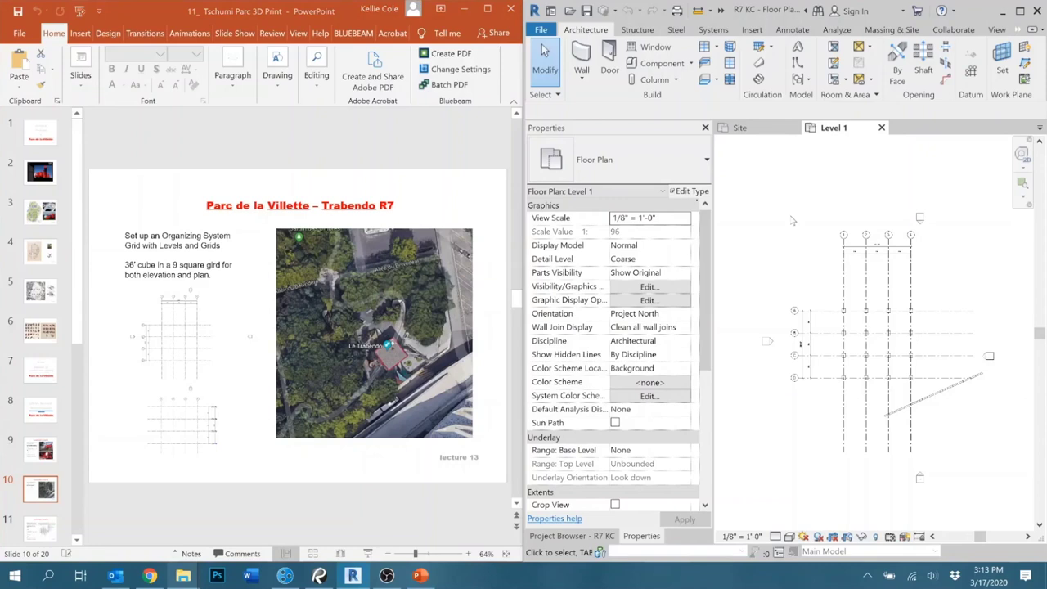
pyautogui.click(1019, 11)
pyautogui.scroll(5, 687, 353)
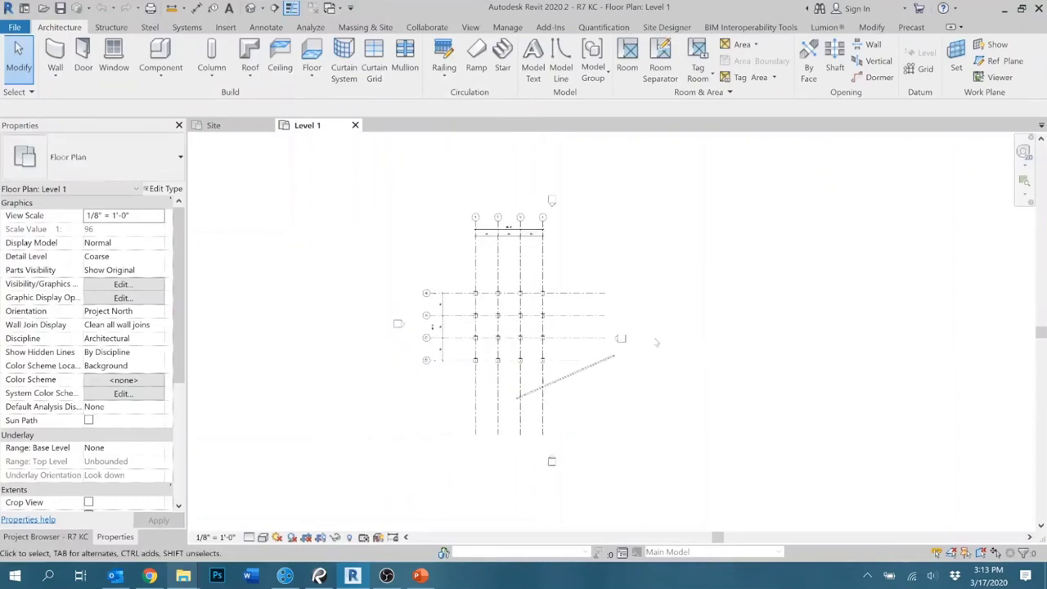
# Look up the Camera command in Keyboard Shortcuts (KS) to find its CAM shortcut.
pyautogui.moveTo(570, 332); pyautogui.dragTo(593, 343, button='middle')
pyautogui.scroll(-1, 623, 301)
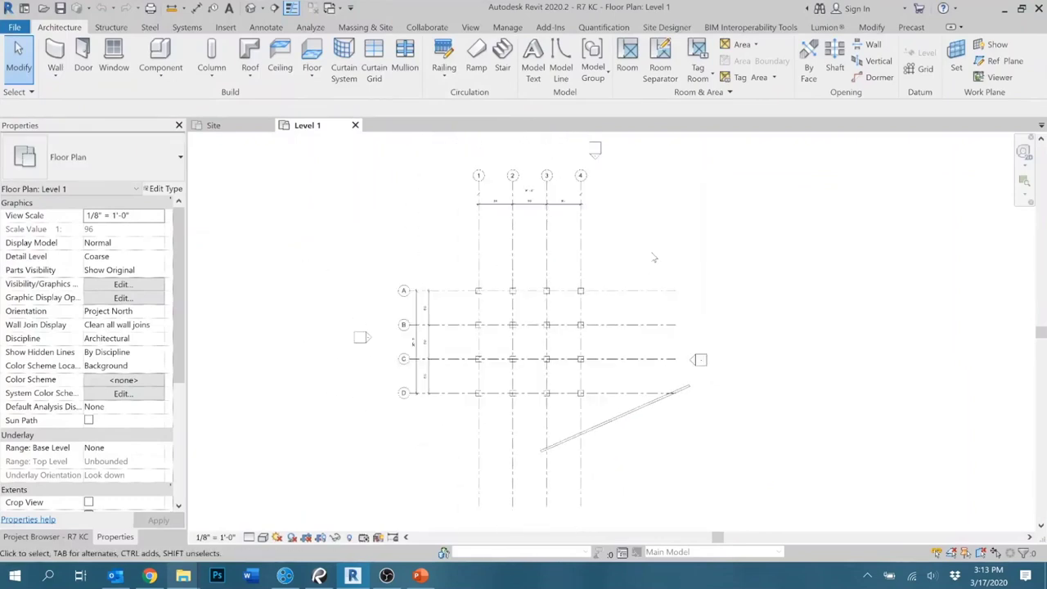
pyautogui.click(470, 27)
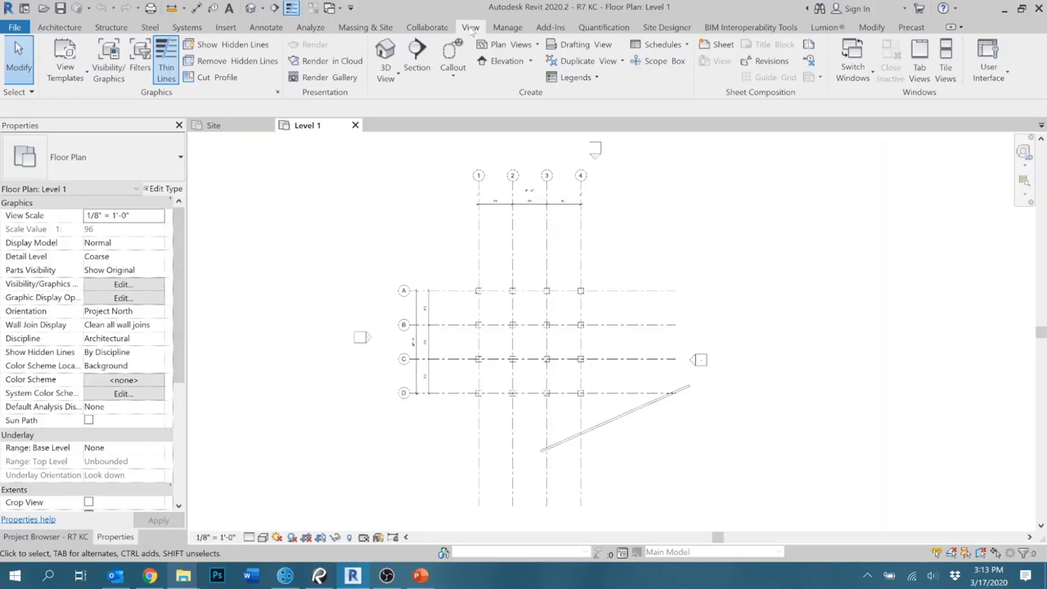
pyautogui.click(394, 83)
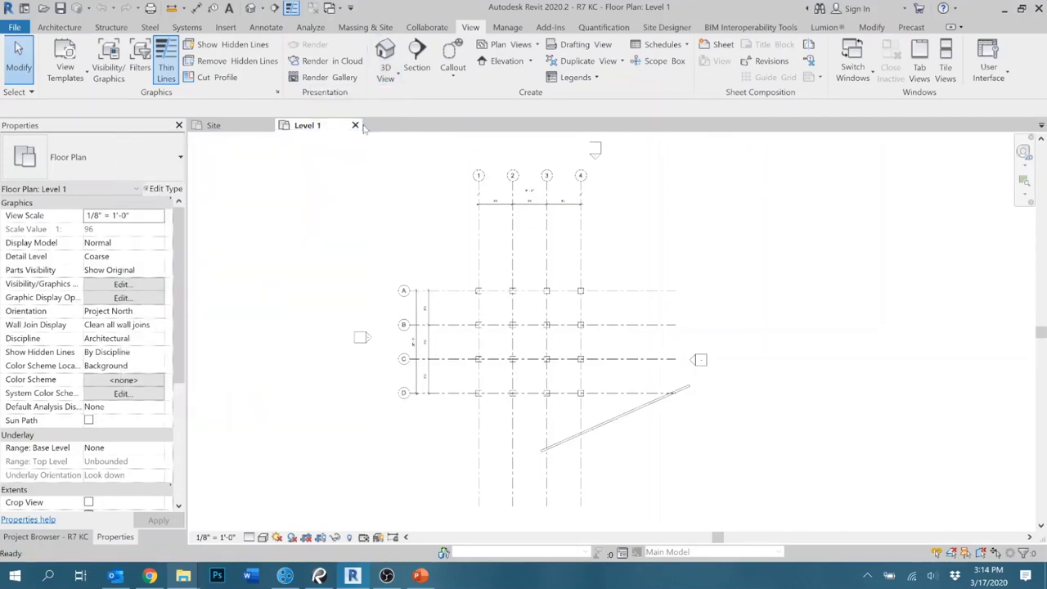
pyautogui.write('ks')
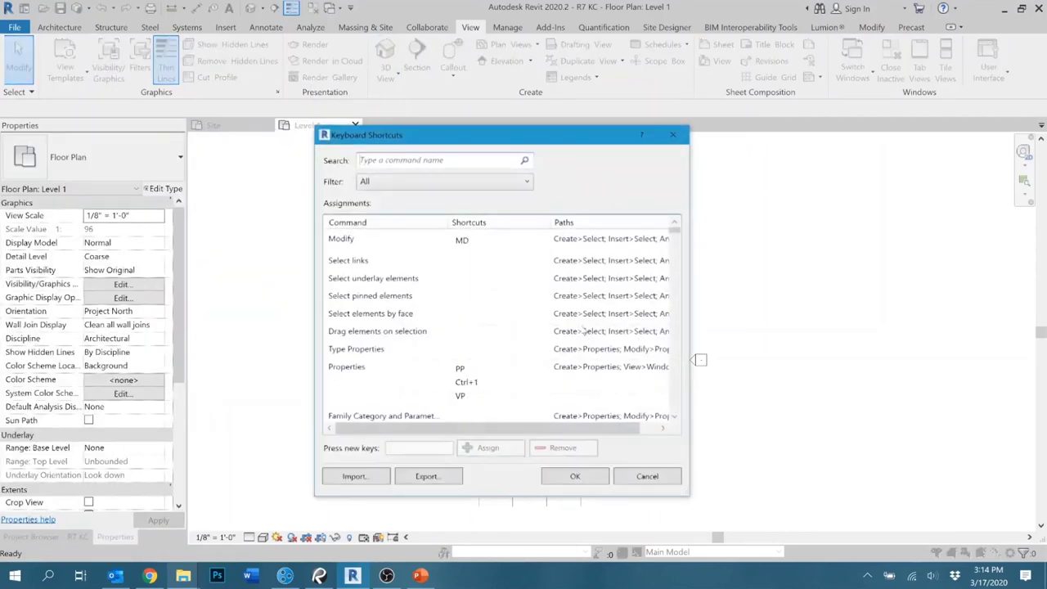
pyautogui.write('CAMERA')
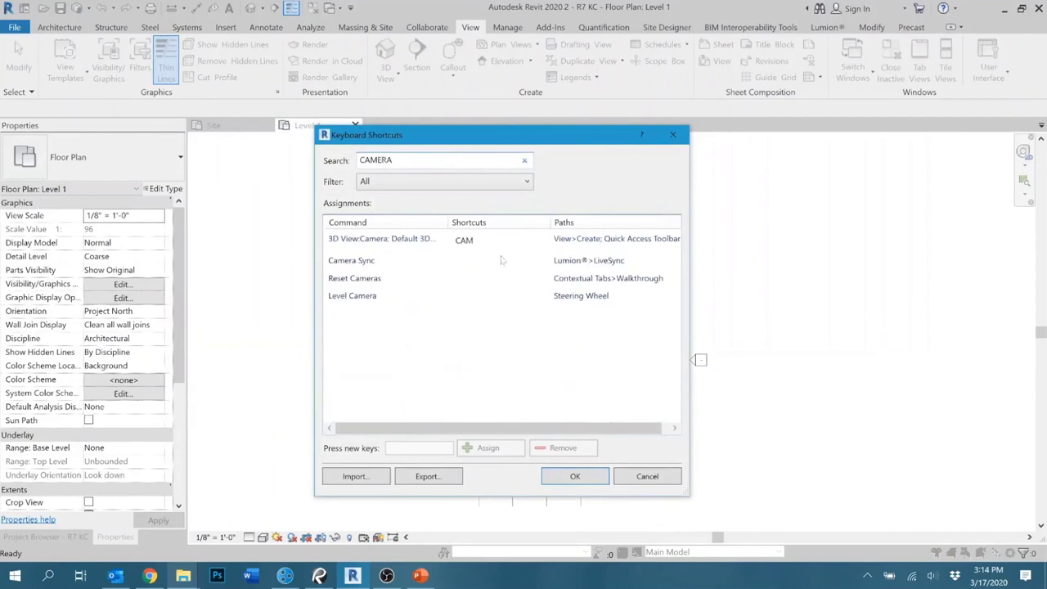
pyautogui.click(464, 244)
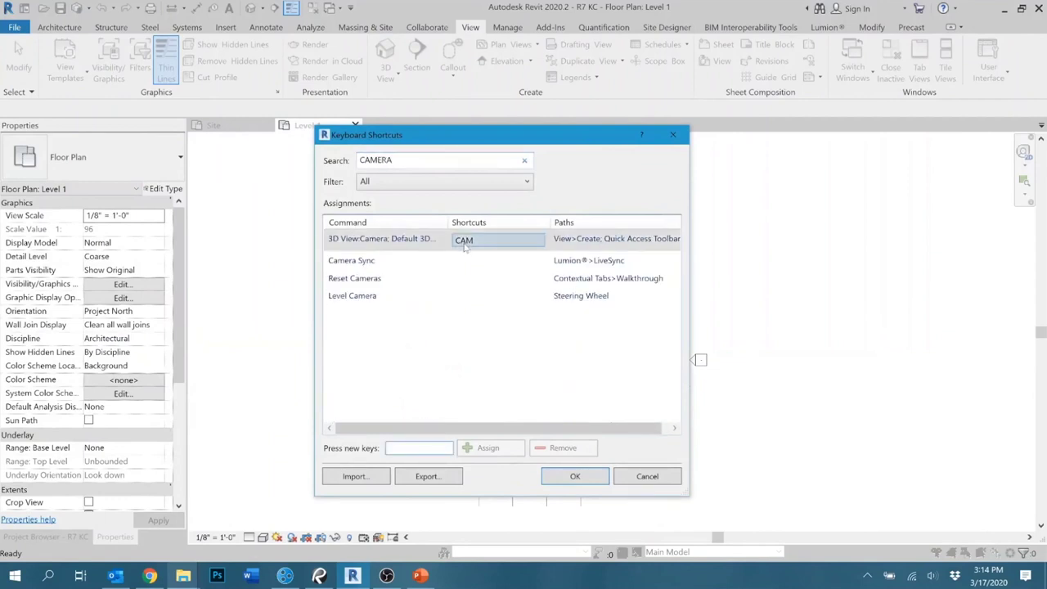
pyautogui.click(557, 480)
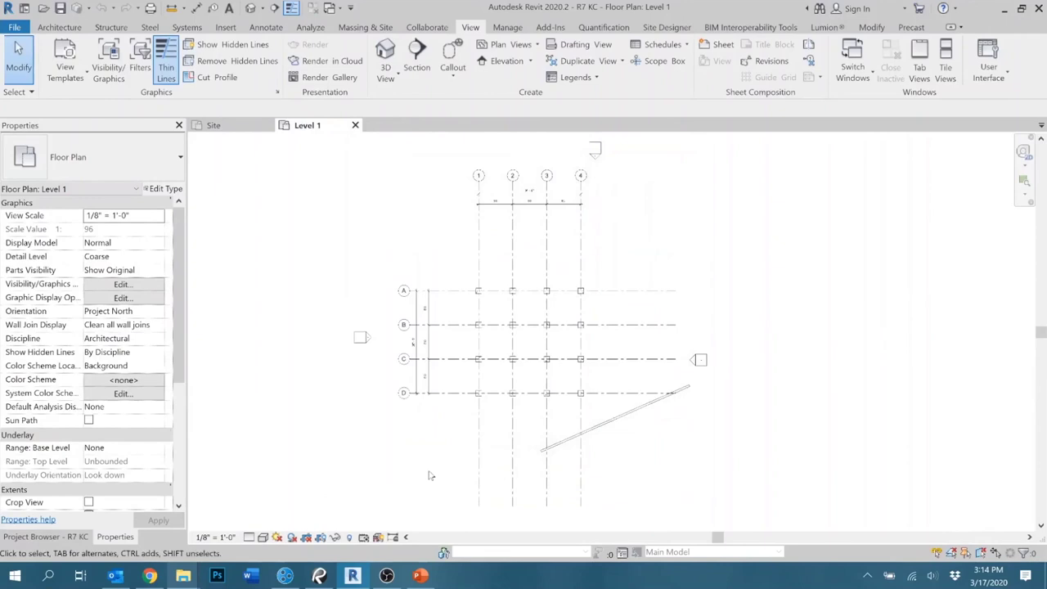
# Place a camera below the grid aimed at the structure, creating 3D View 1.
pyautogui.press('c')
pyautogui.press('a')
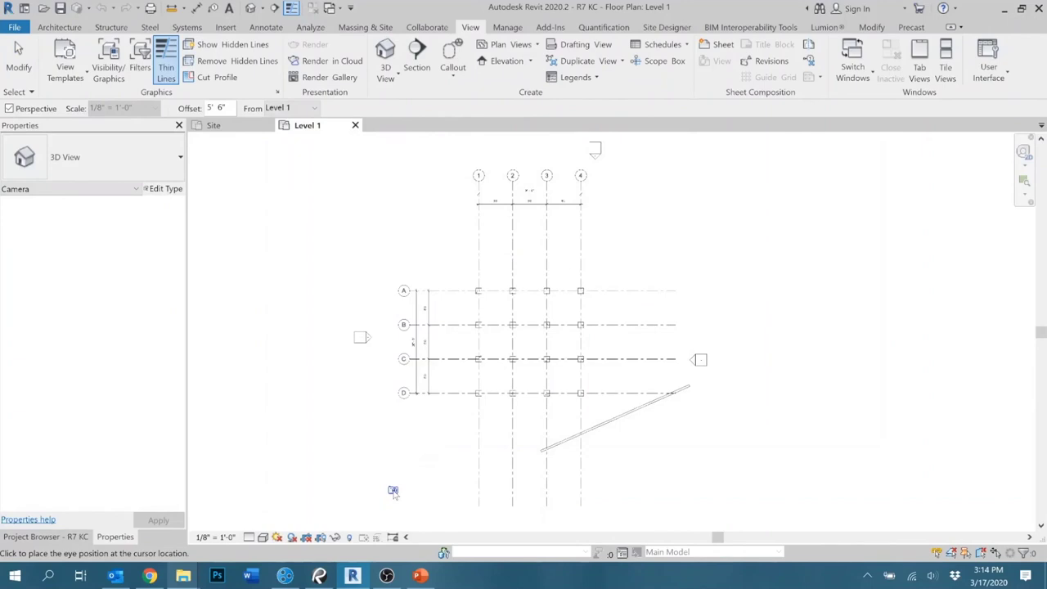
pyautogui.click(393, 491)
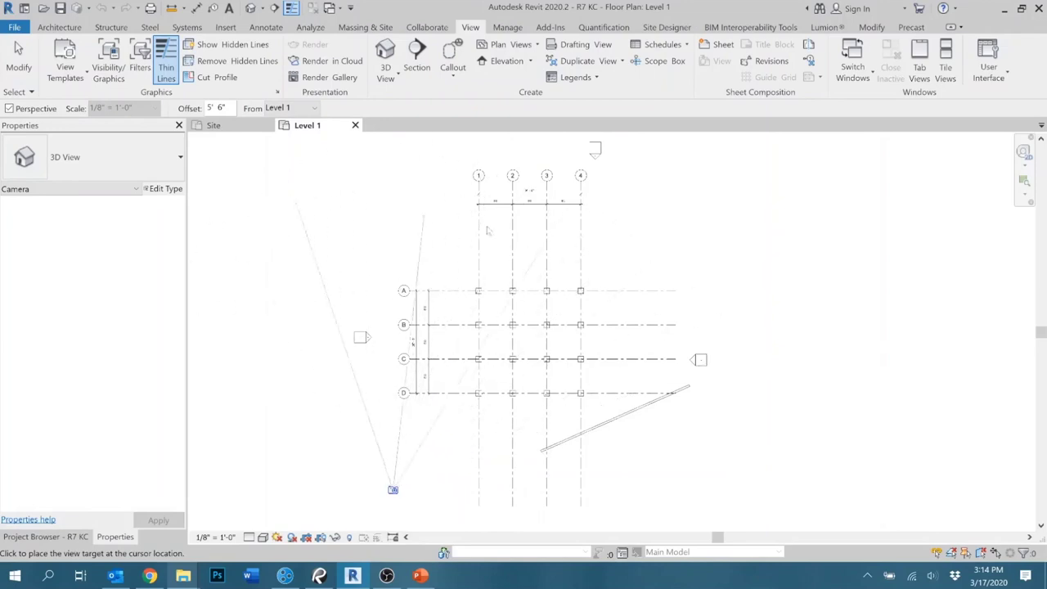
pyautogui.click(628, 217)
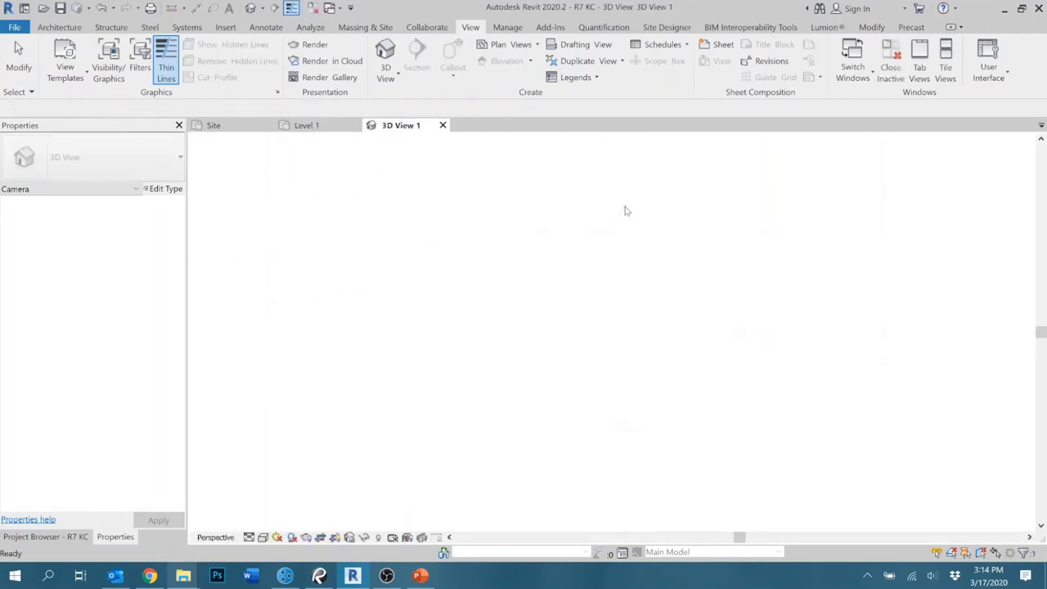
# Extend the camera crop upward and to the right to frame the whole structure.
pyautogui.scroll(-3, 665, 455)
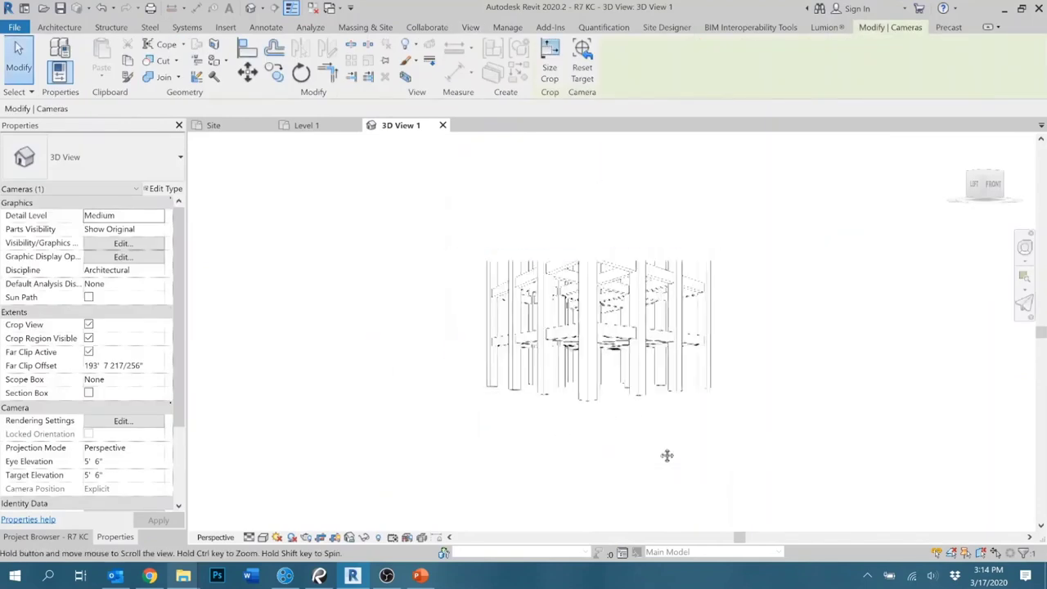
pyautogui.moveTo(524, 298); pyautogui.dragTo(523, 210)
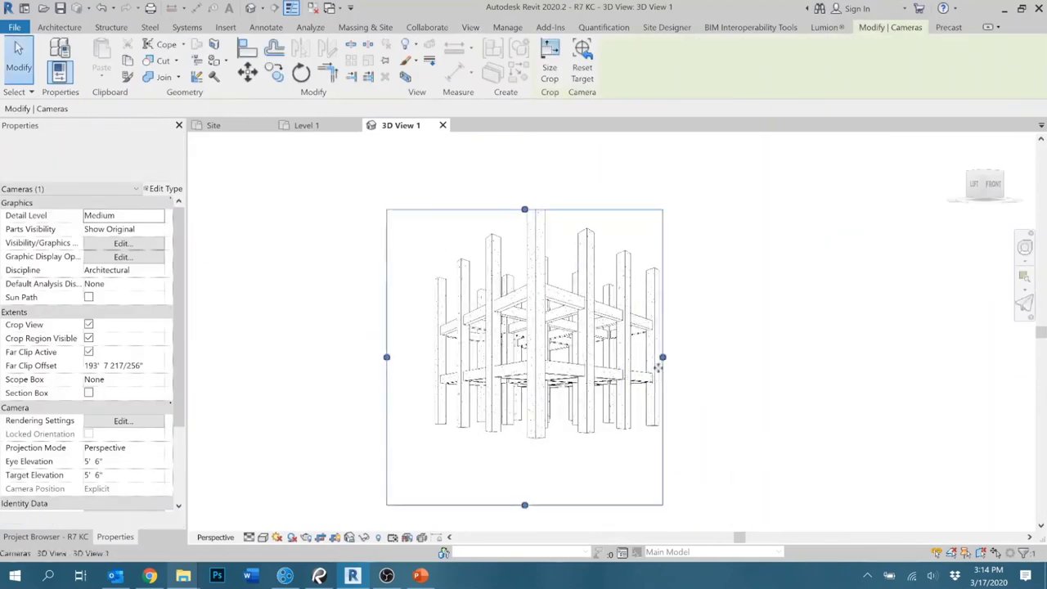
pyautogui.moveTo(662, 356); pyautogui.dragTo(725, 344)
pyautogui.moveTo(554, 209); pyautogui.dragTo(539, 175)
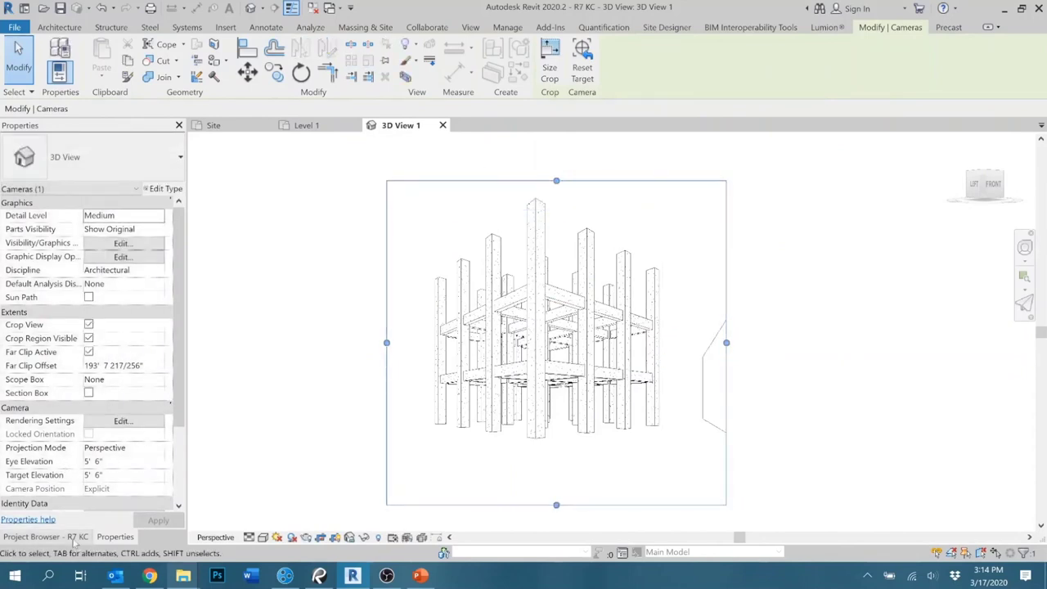
# Collapse the Floor Plans and Ceiling Plans groups in the Project Browser to reveal 3D View 1.
pyautogui.click(32, 536)
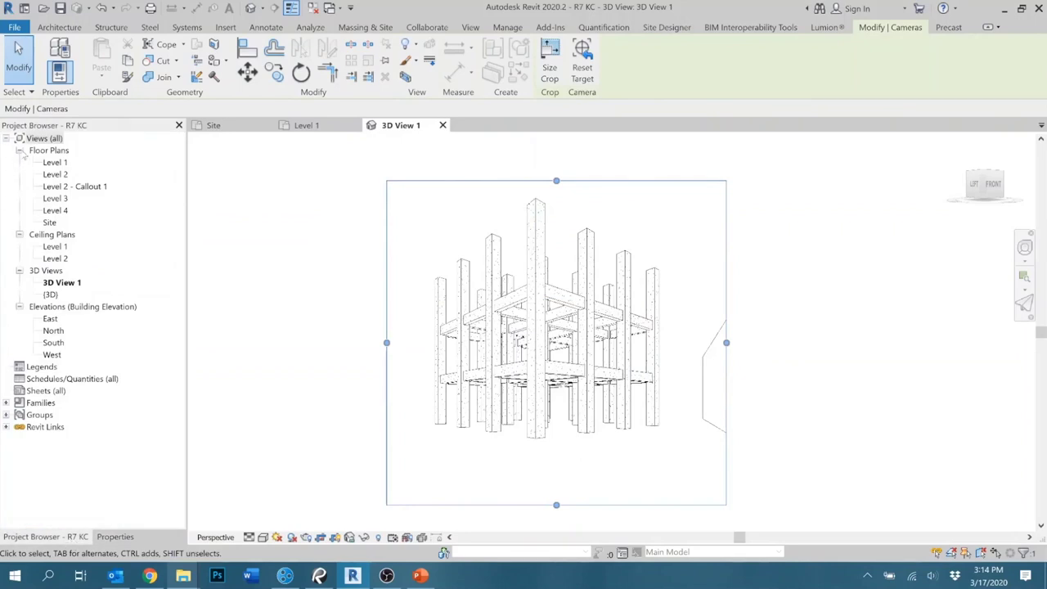
pyautogui.click(19, 150)
pyautogui.click(18, 161)
pyautogui.click(19, 174)
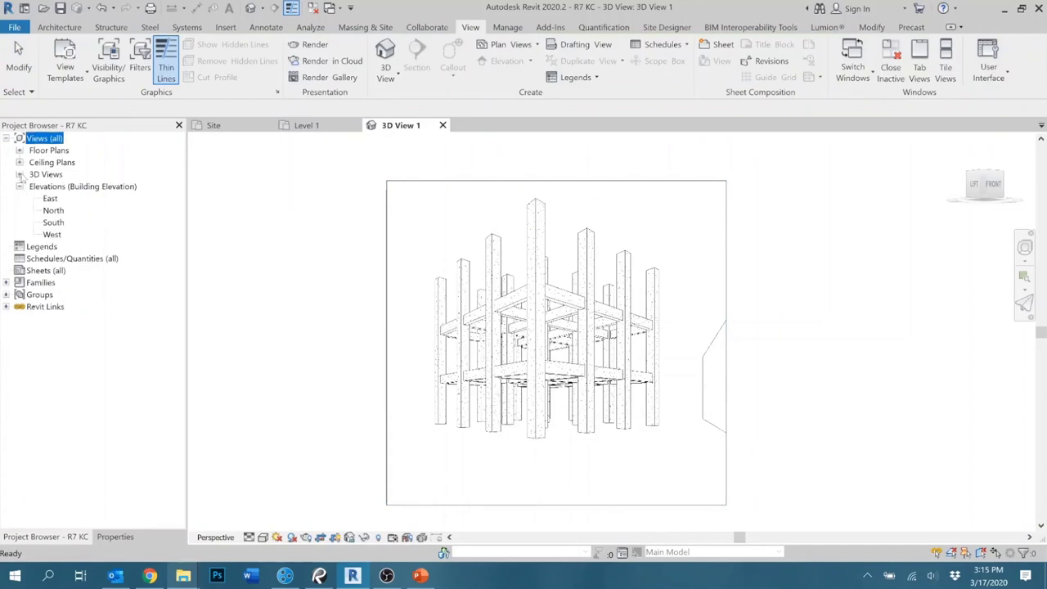
pyautogui.click(18, 174)
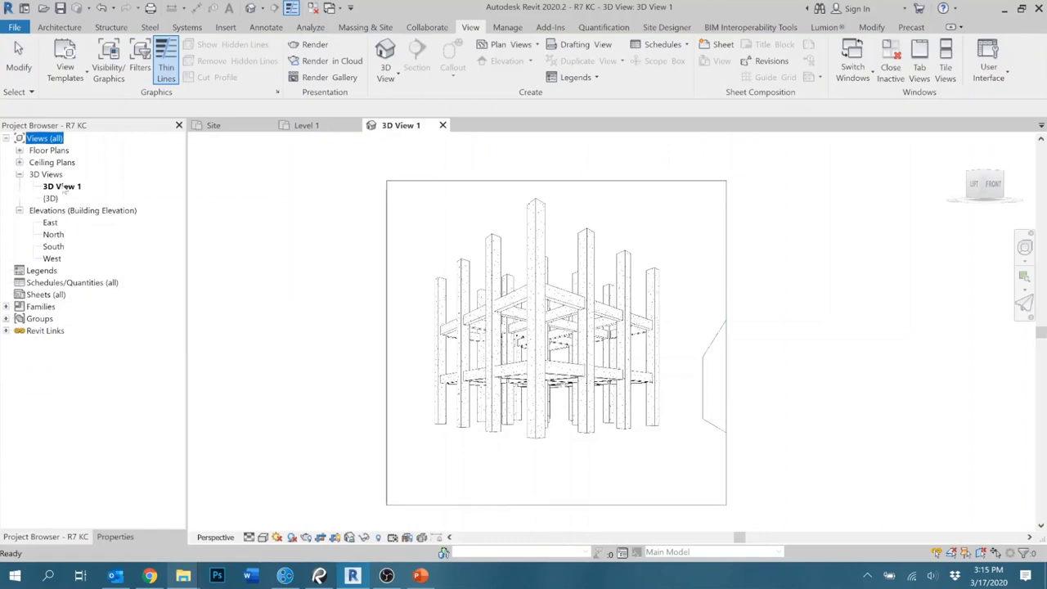
# Pull the crop region's right edge inward toward the column-beam model.
pyautogui.click(726, 287)
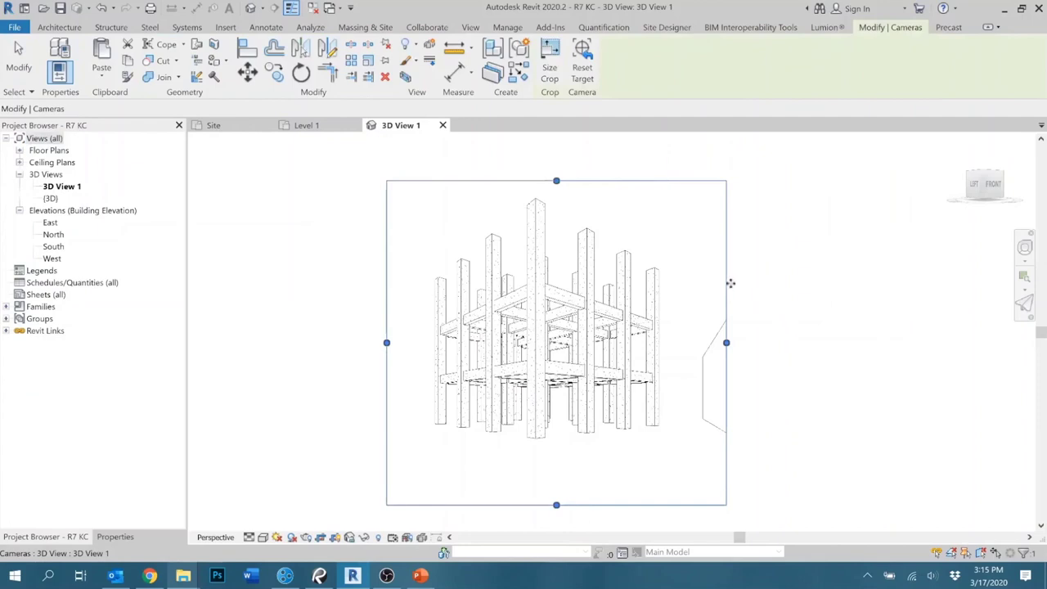
pyautogui.moveTo(726, 342); pyautogui.dragTo(686, 342)
pyautogui.click(785, 329)
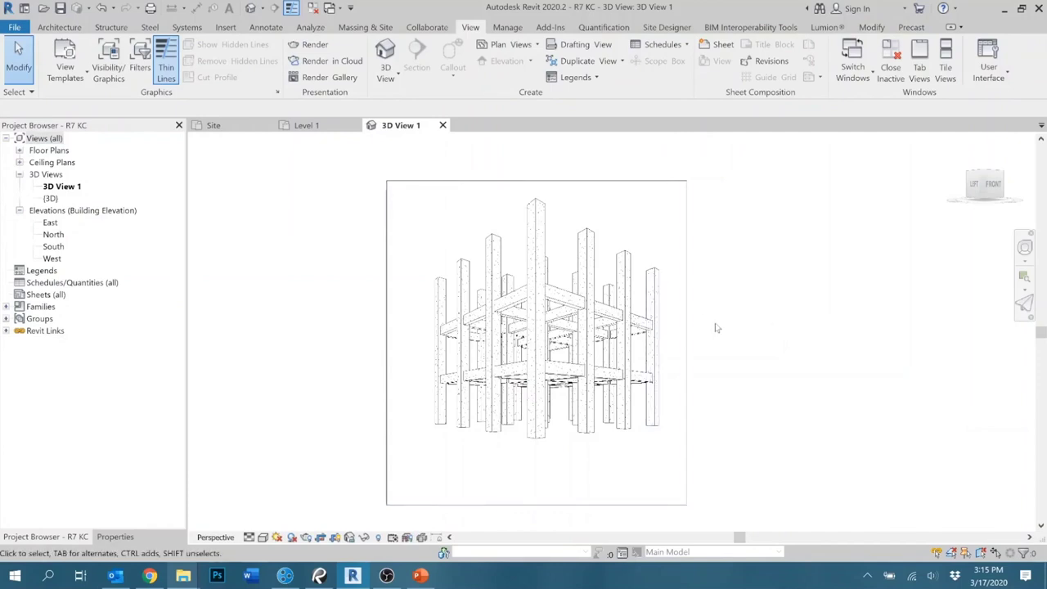
# Switch 3D View 1's visual style to Shaded, then to Consistent Colors.
pyautogui.click(261, 537)
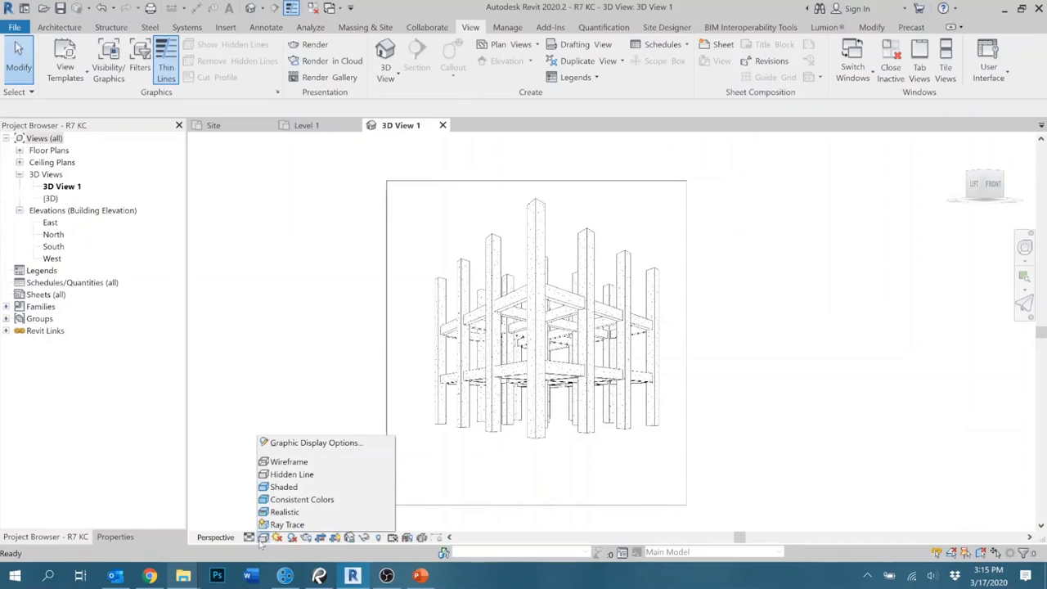
pyautogui.click(297, 488)
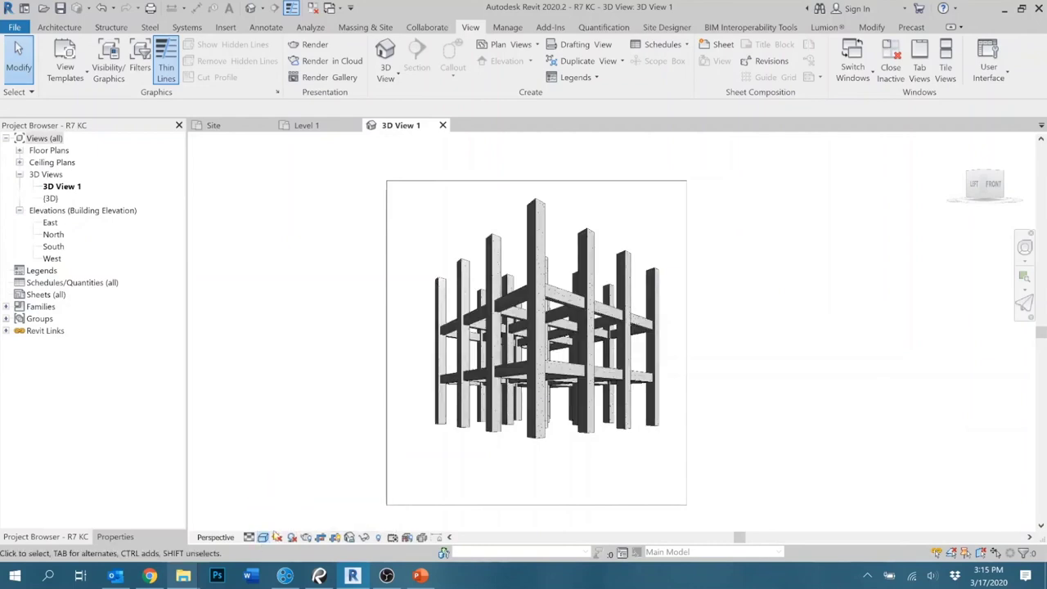
pyautogui.click(263, 538)
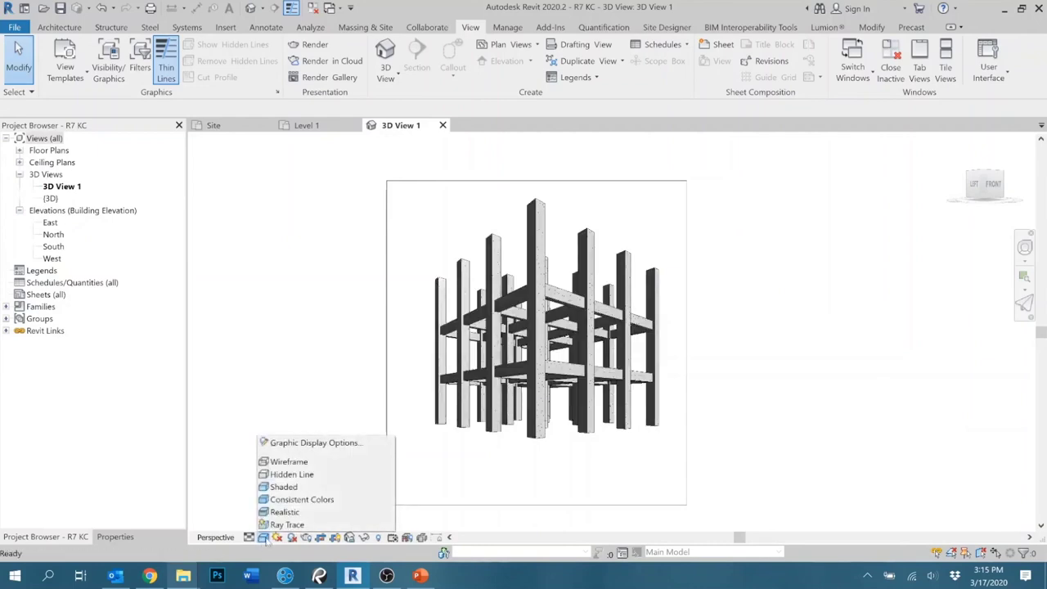
pyautogui.click(280, 498)
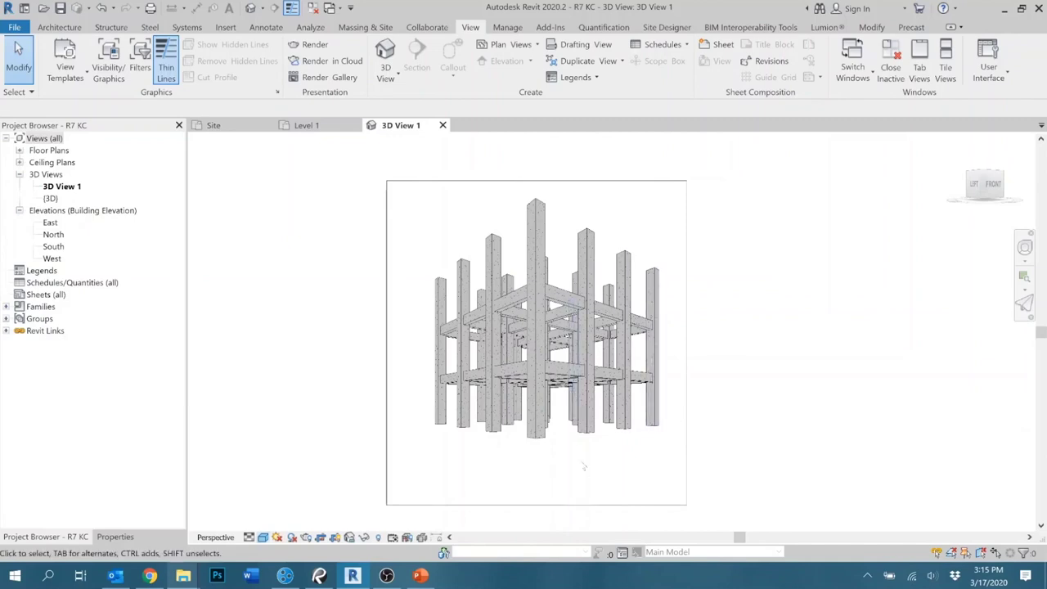
pyautogui.press('k')
pyautogui.press('s')
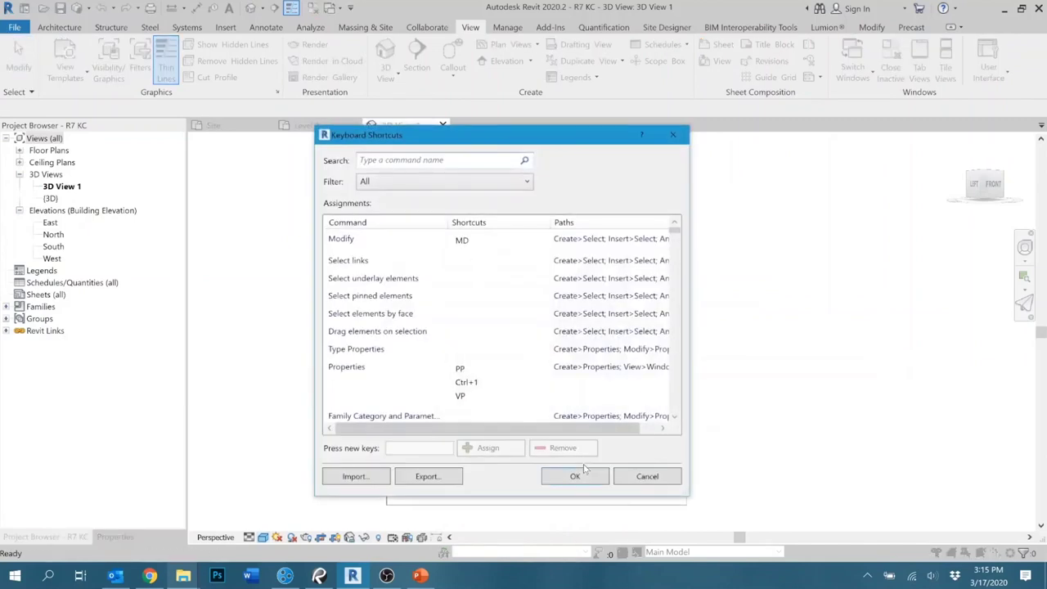
pyautogui.write('PAINT')
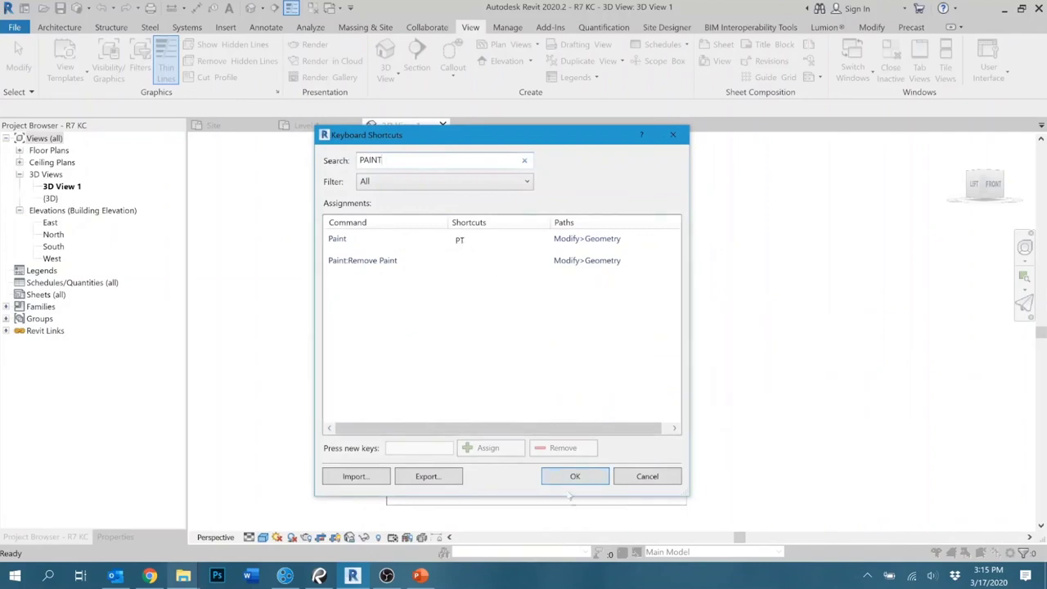
pyautogui.click(573, 478)
pyautogui.scroll(1, 507, 314)
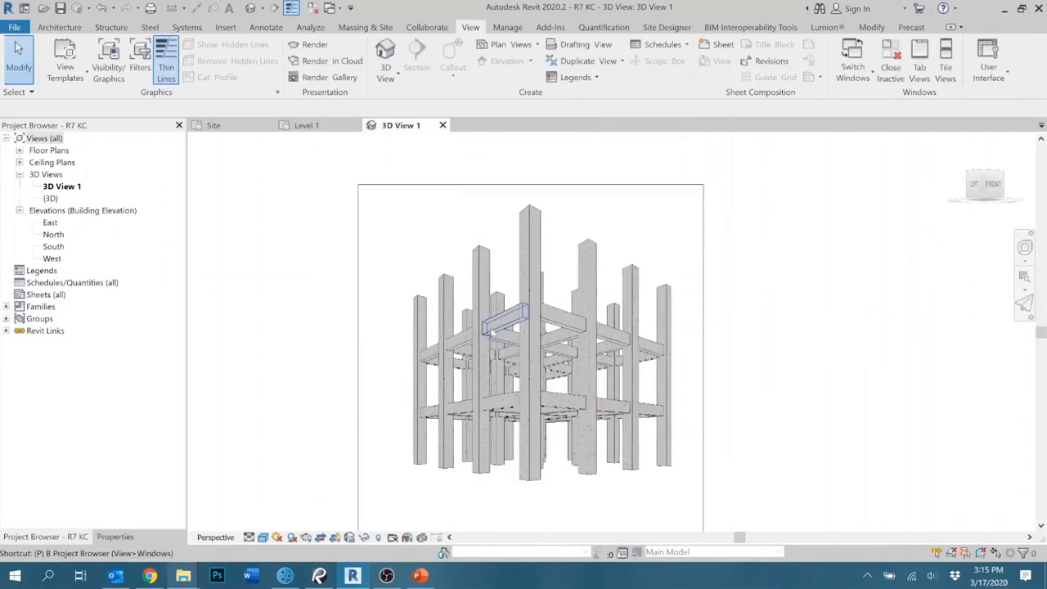
pyautogui.keyDown('shift'); pyautogui.moveTo(490, 331); pyautogui.dragTo(490, 328, button='middle'); pyautogui.keyUp('shift')
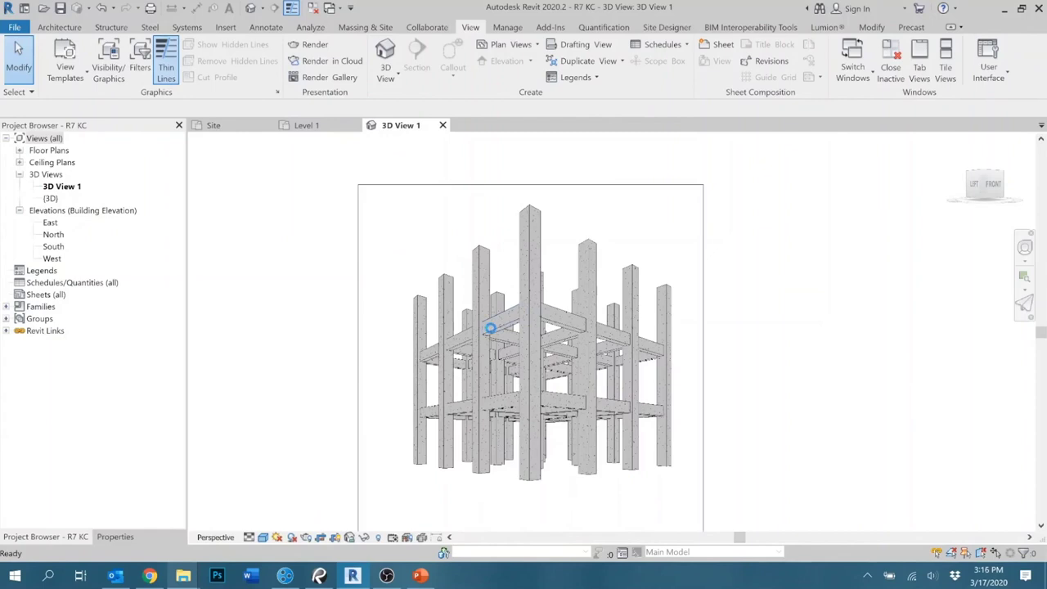
# Start the Paint tool with PT and pick the red Carpet (1) material via a RED search.
pyautogui.press('p')
pyautogui.press('t')
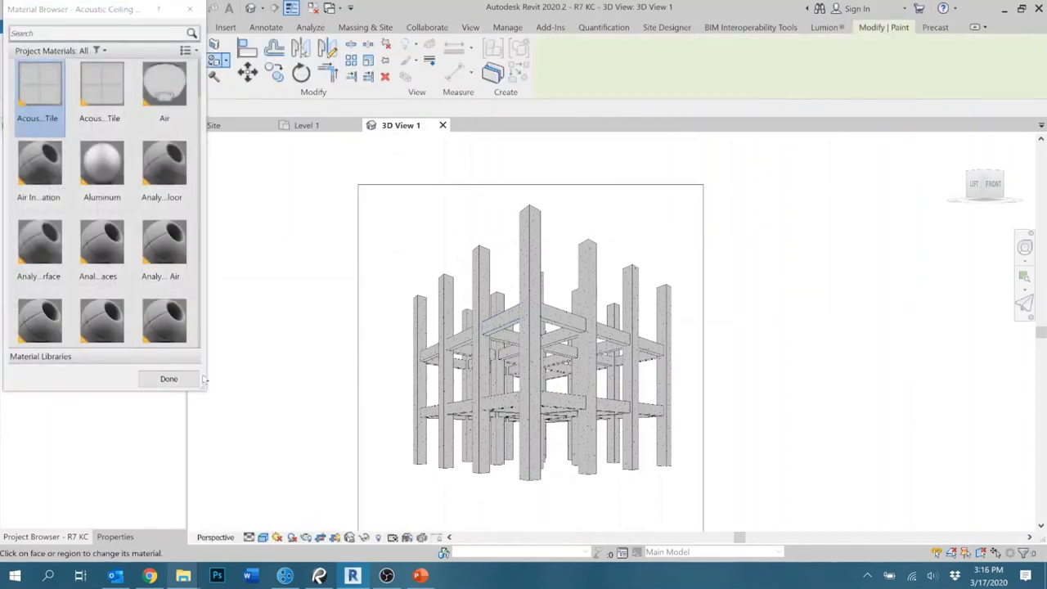
pyautogui.moveTo(206, 391); pyautogui.dragTo(362, 468)
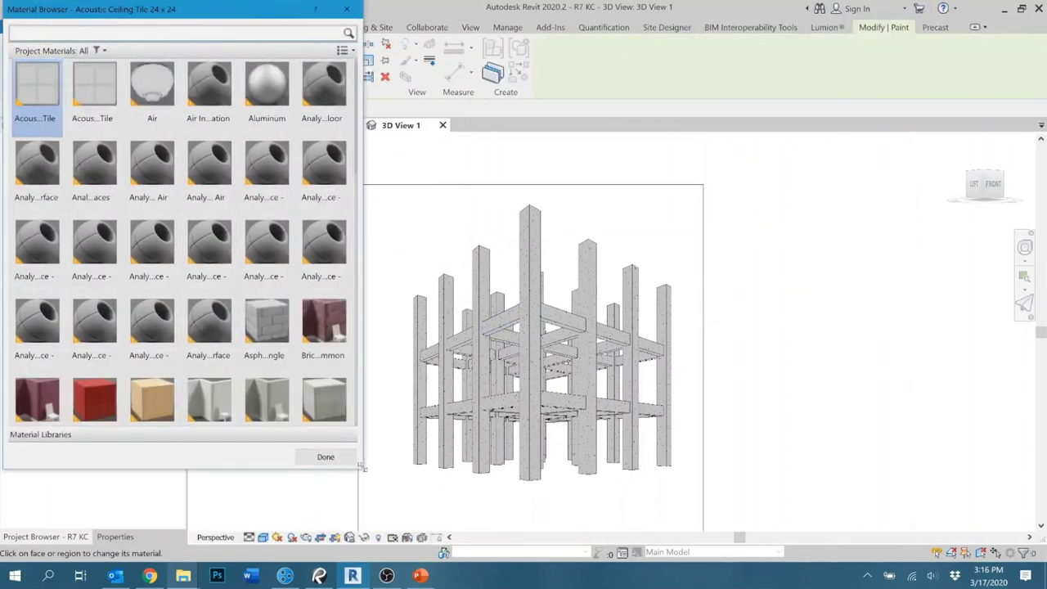
pyautogui.scroll(-1, 151, 237)
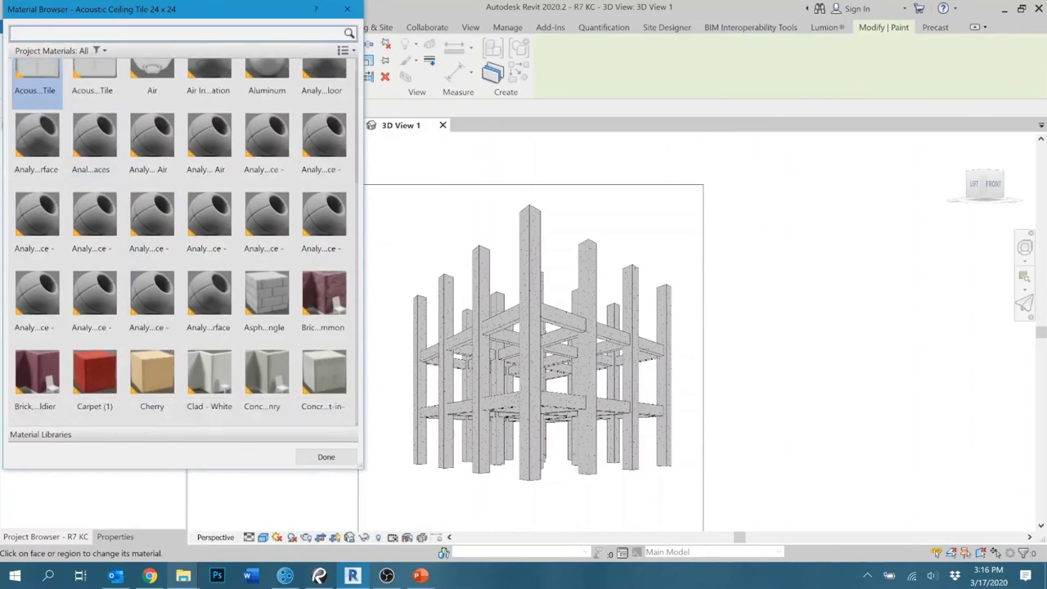
pyautogui.click(72, 33)
pyautogui.write('RED')
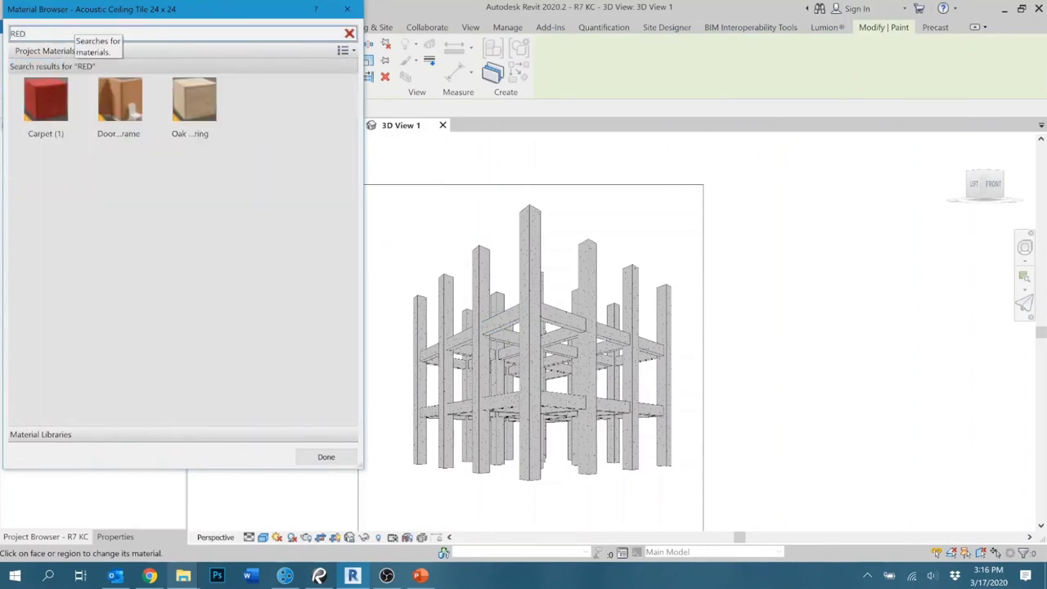
pyautogui.click(49, 104)
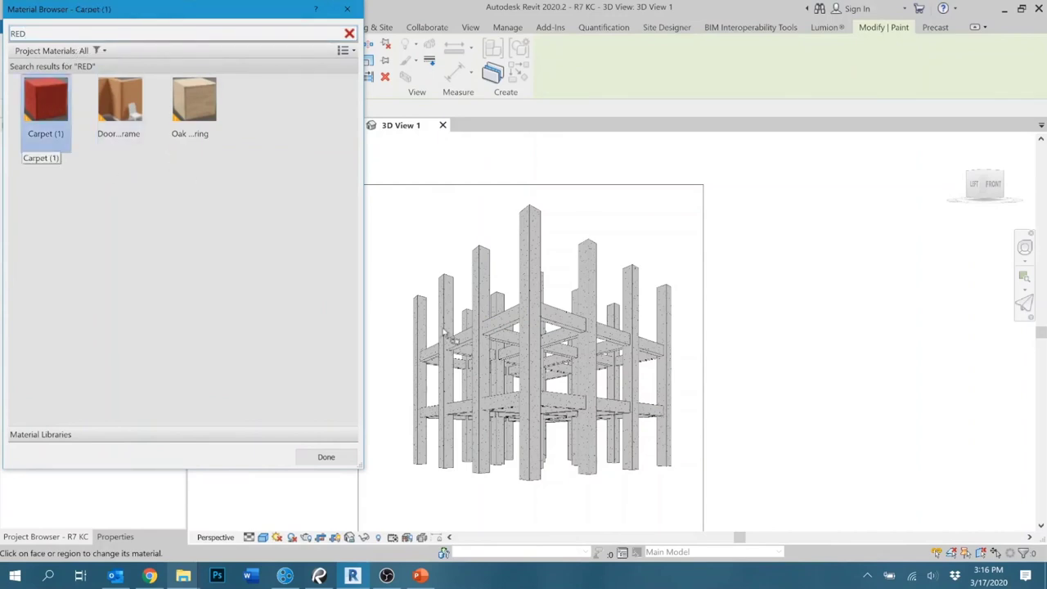
# Paint the central column's face red, undoing the extra beam and column paints.
pyautogui.click(528, 275)
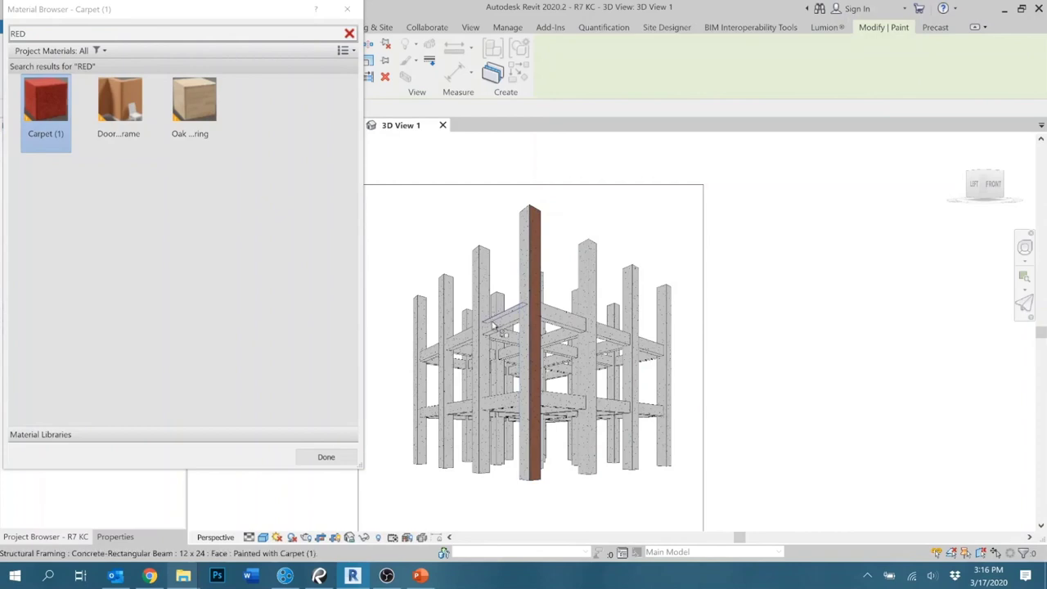
pyautogui.click(499, 326)
pyautogui.click(564, 319)
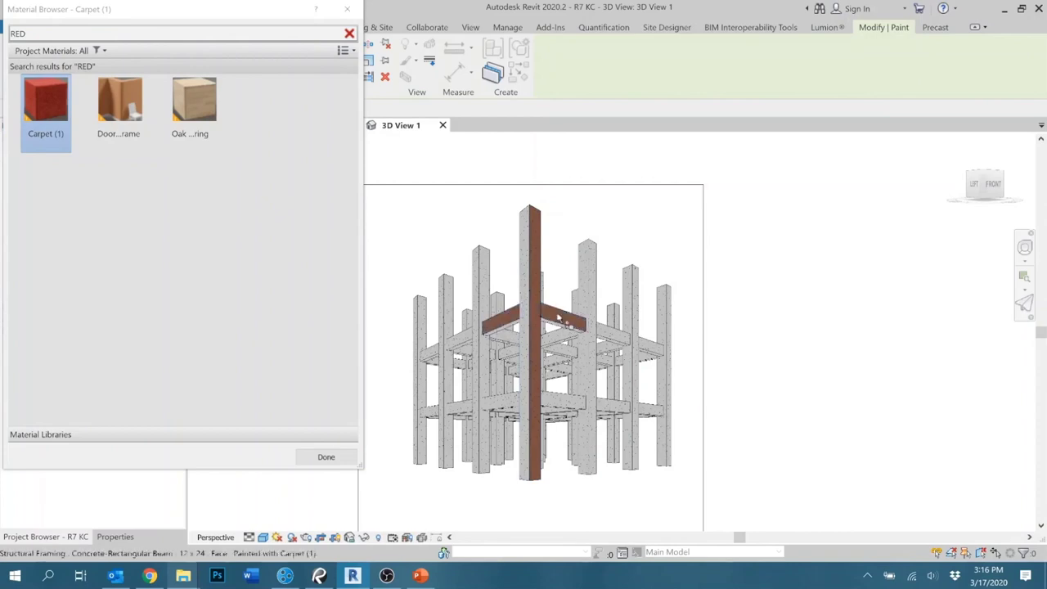
pyautogui.click(593, 326)
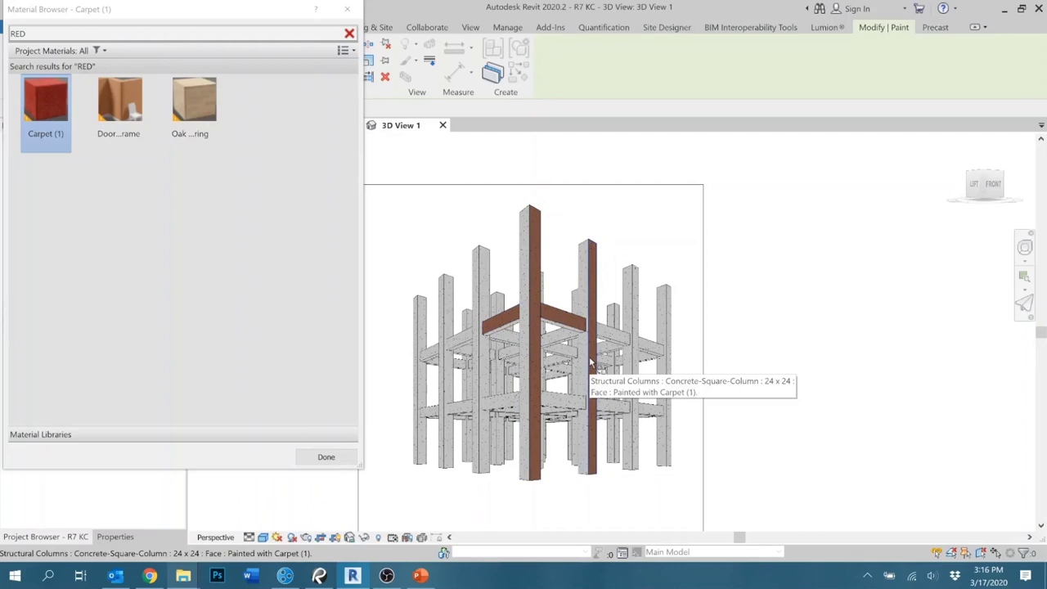
pyautogui.click(337, 458)
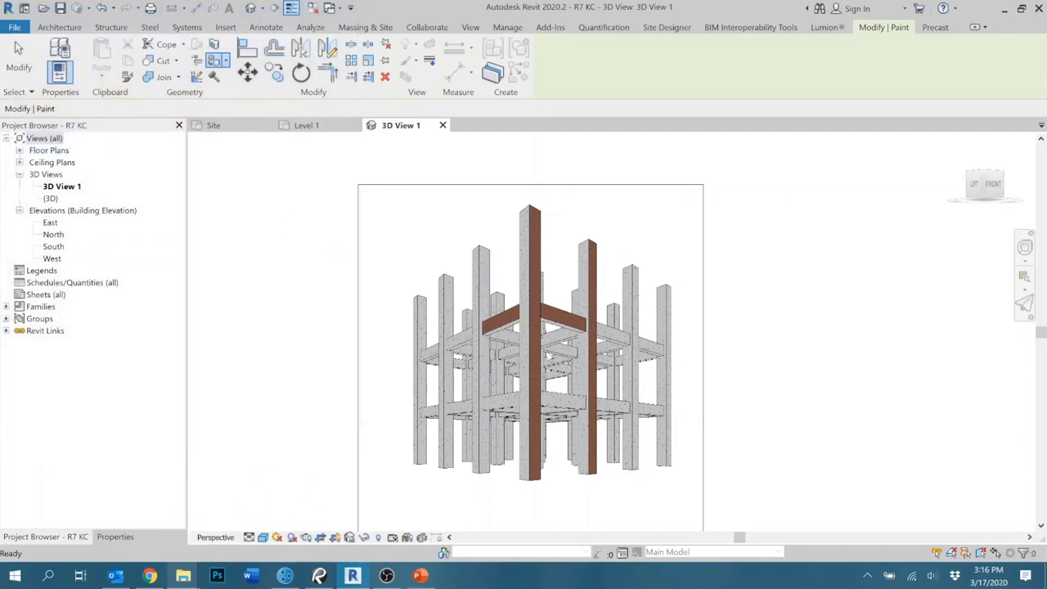
pyautogui.press('Escape')
pyautogui.hotkey('ctrl', 'z')
pyautogui.hotkey('ctrl', 'z')
pyautogui.hotkey('ctrl', 'z')
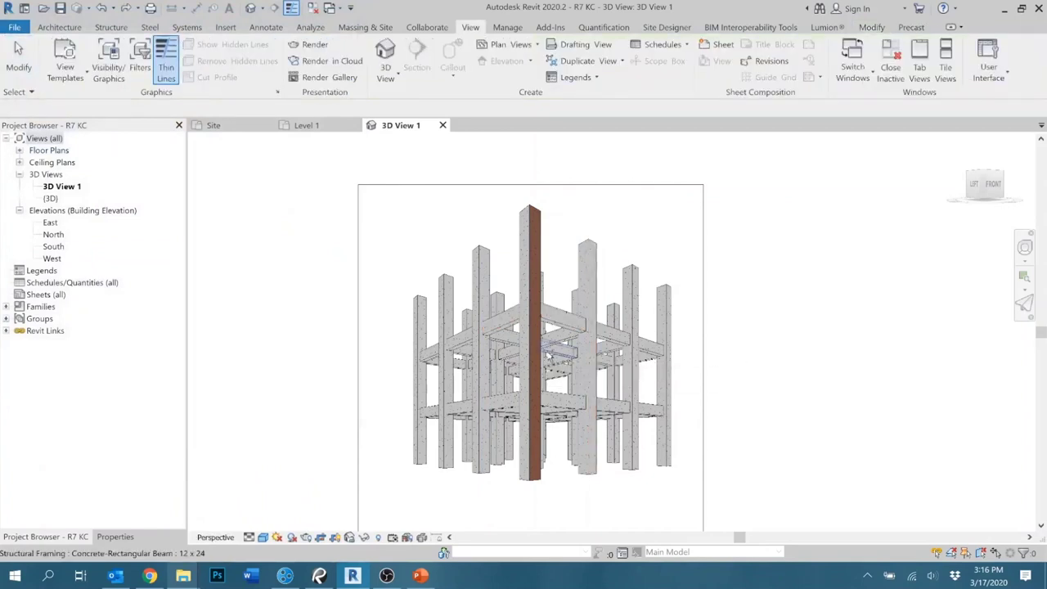
pyautogui.hotkey('ctrl', 'z')
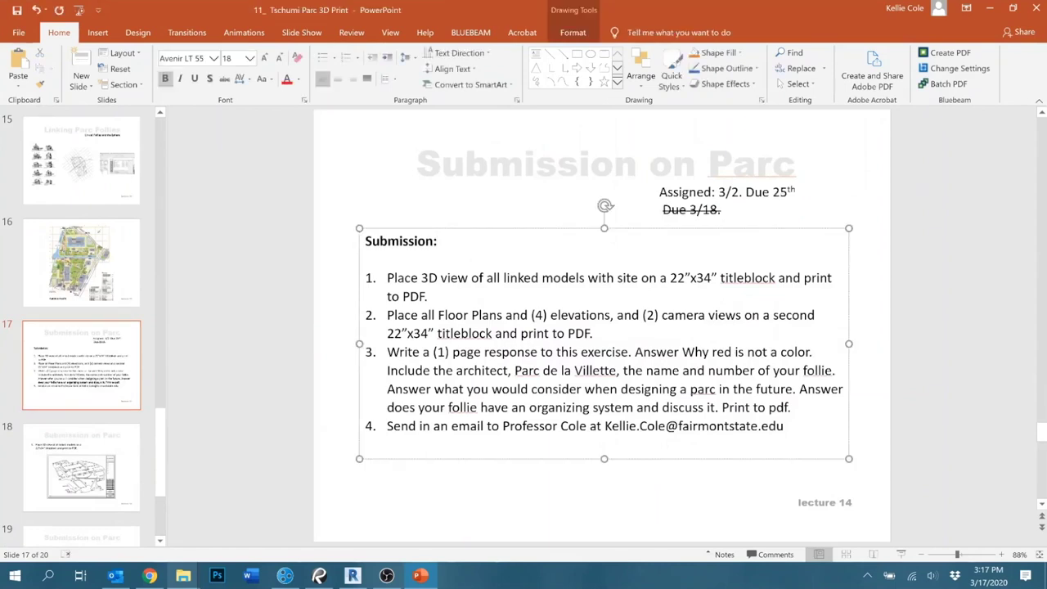
# Highlight the floor plans and elevations requirement on slide 17, then minimise PowerPoint.
pyautogui.moveTo(594, 333); pyautogui.dragTo(386, 315)
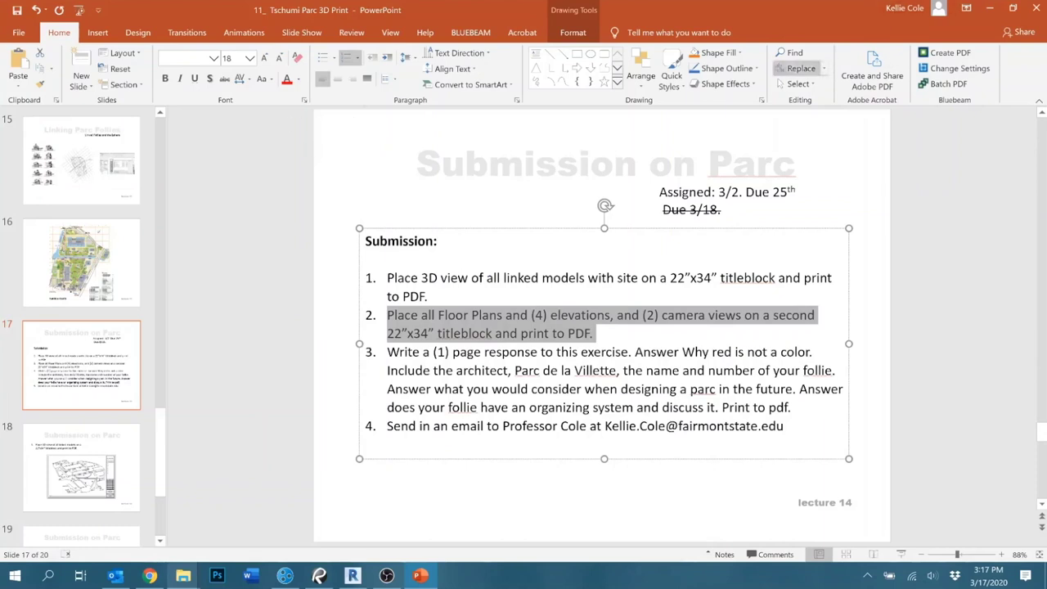
pyautogui.click(996, 9)
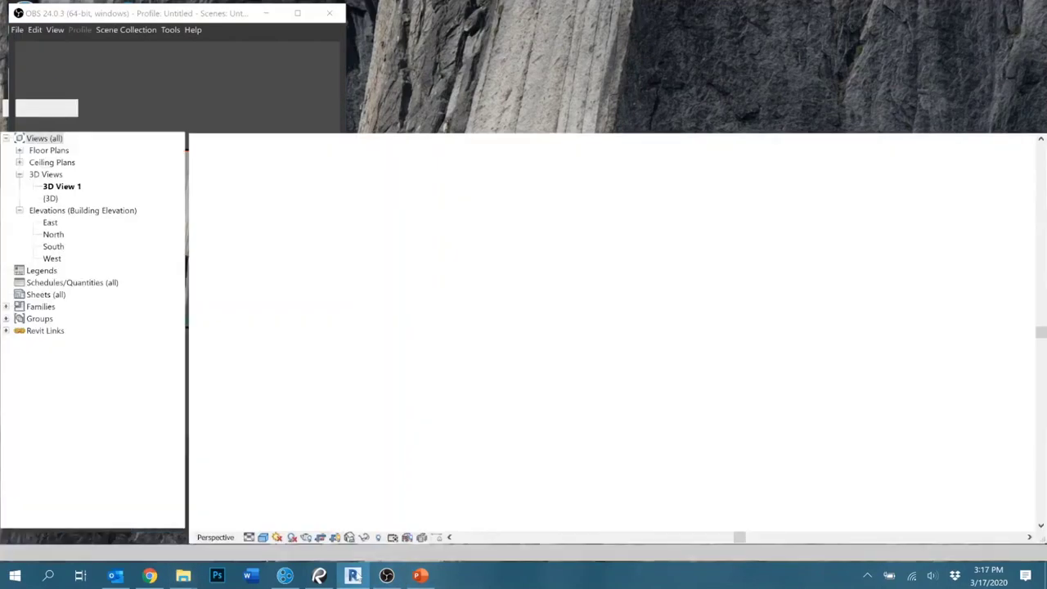
# Load the D 22 x 34 Horizontal titleblock from Titleblocks and create sheet A101 with it.
pyautogui.scroll(-2, 833, 271)
pyautogui.scroll(-3, 832, 272)
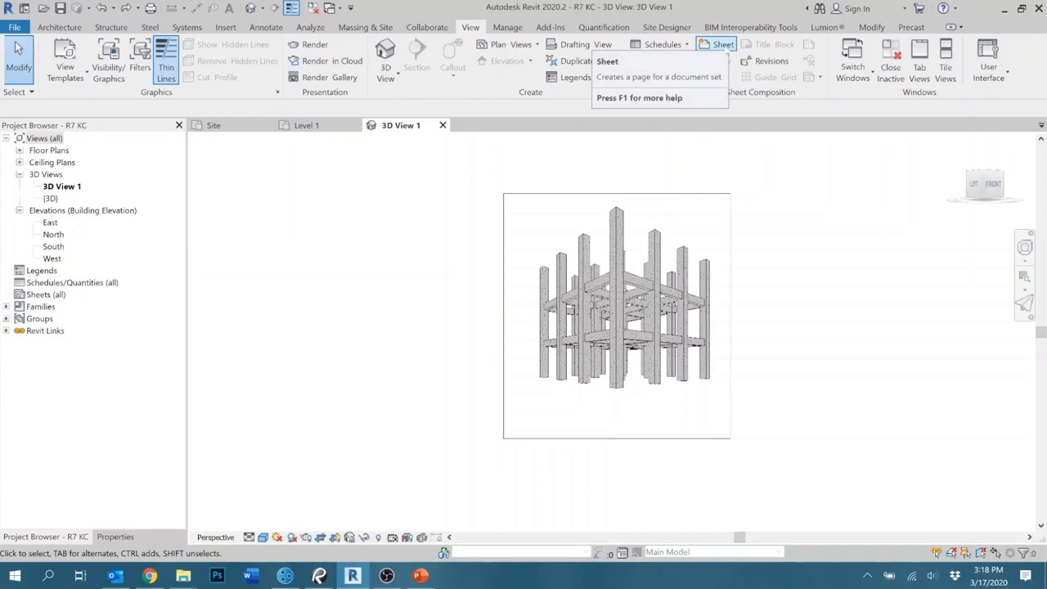
pyautogui.click(725, 46)
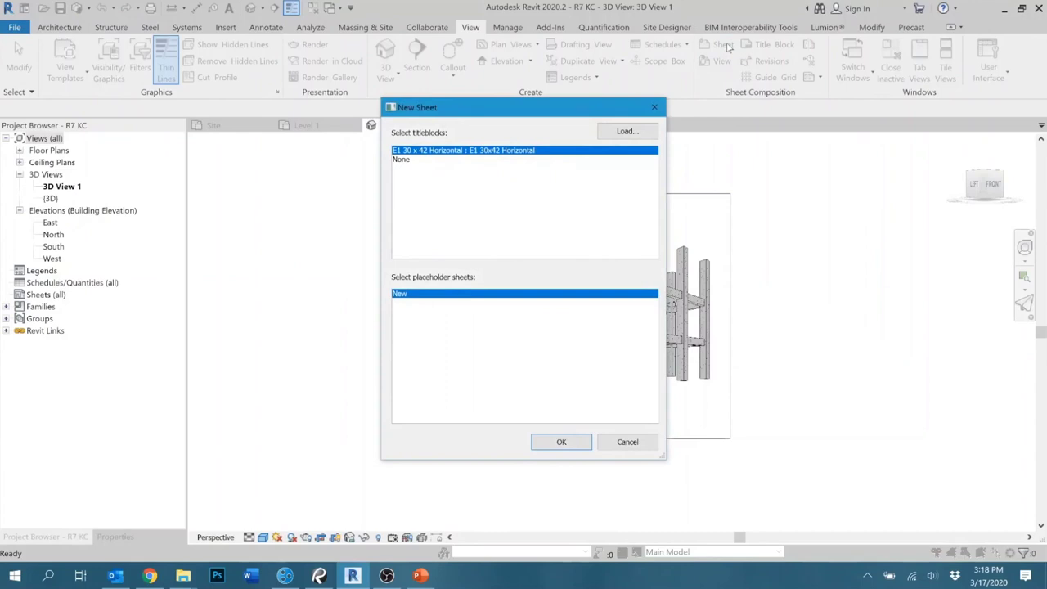
pyautogui.click(623, 132)
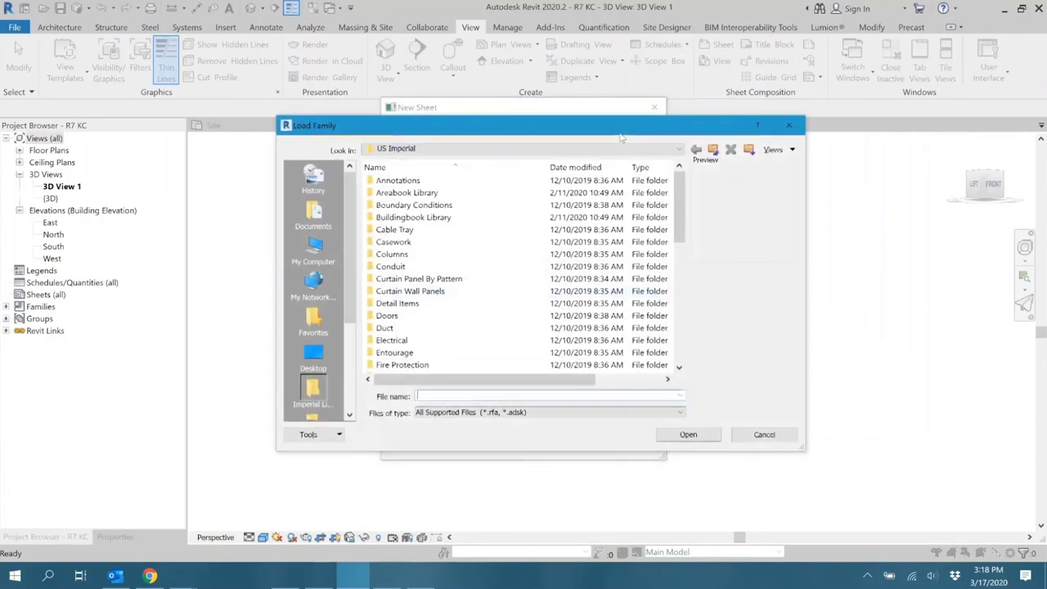
pyautogui.moveTo(574, 130)
pyautogui.mouseDown()
pyautogui.moveTo(568, 160)
pyautogui.moveTo(578, 163)
pyautogui.mouseUp()
pyautogui.scroll(-8, 433, 359)
pyautogui.click(417, 383)
pyautogui.doubleClick(417, 384)
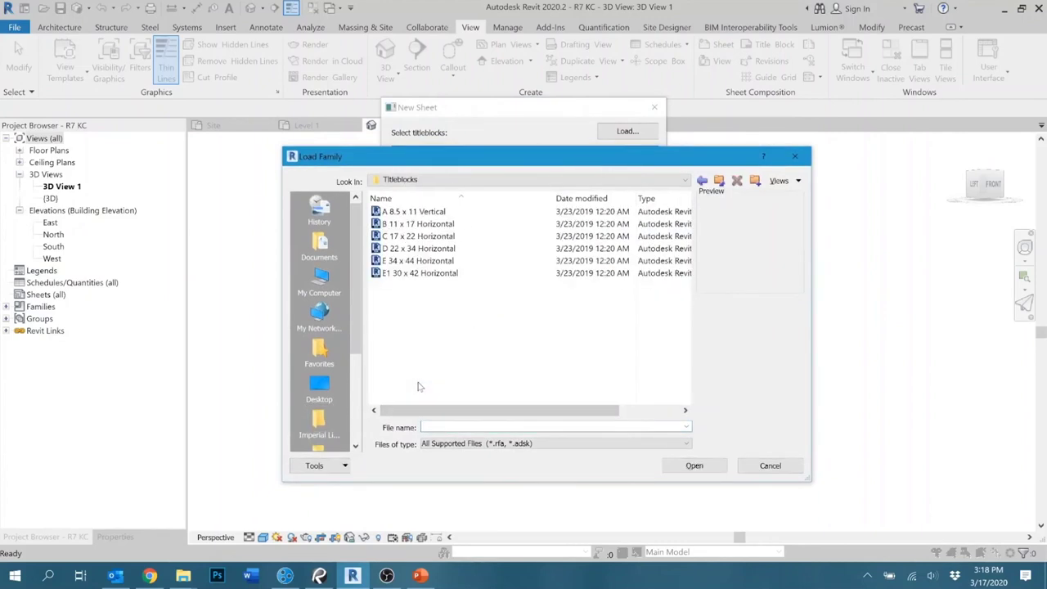
pyautogui.click(407, 250)
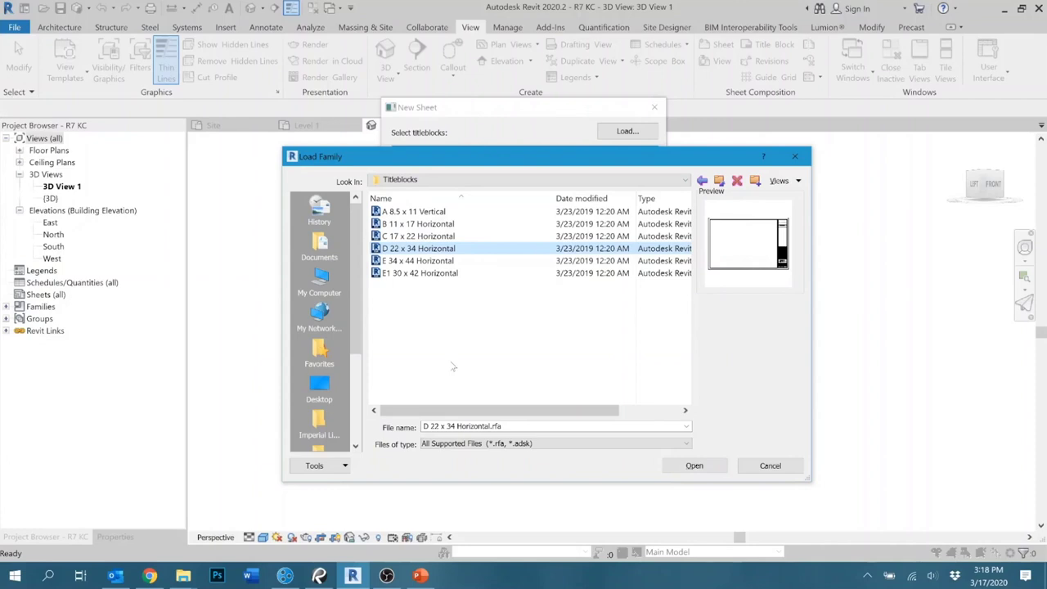
pyautogui.click(693, 466)
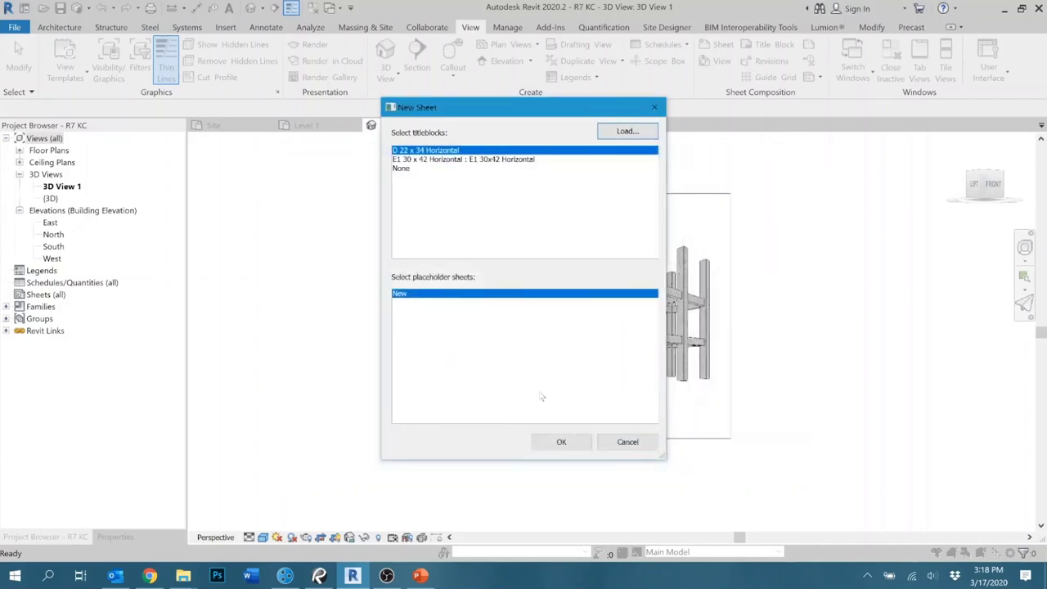
pyautogui.click(560, 442)
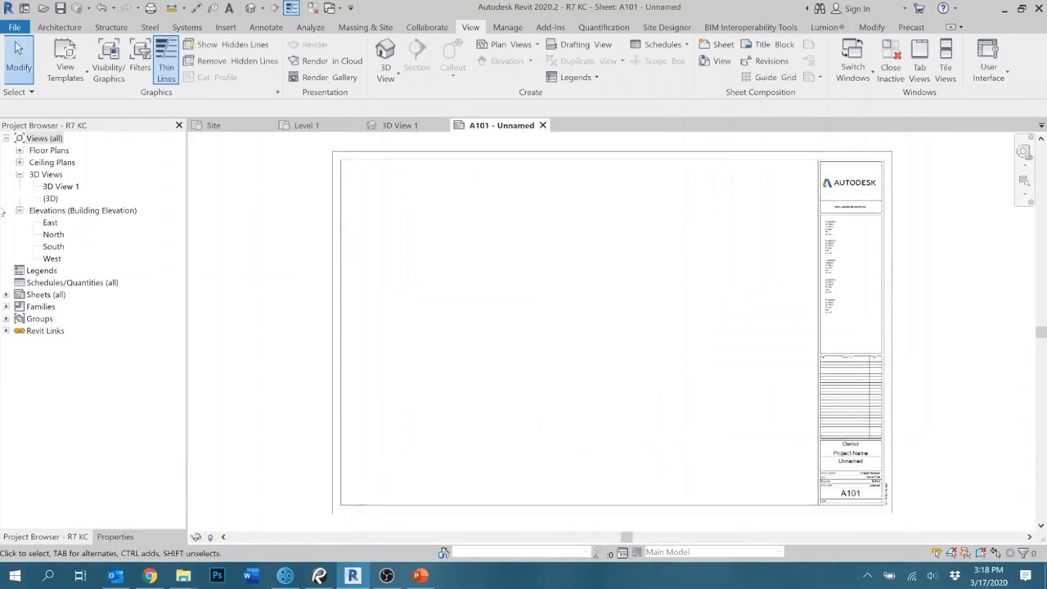
# Select the sheet's title block and enter the owner's name in the Owner label.
pyautogui.click(7, 295)
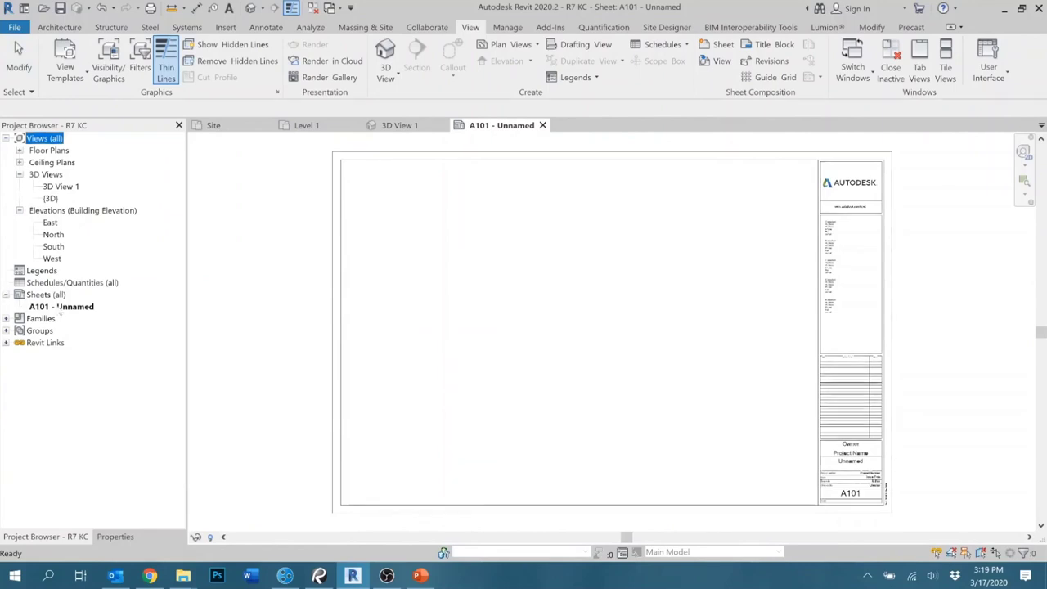
pyautogui.scroll(5, 857, 514)
pyautogui.scroll(1, 857, 513)
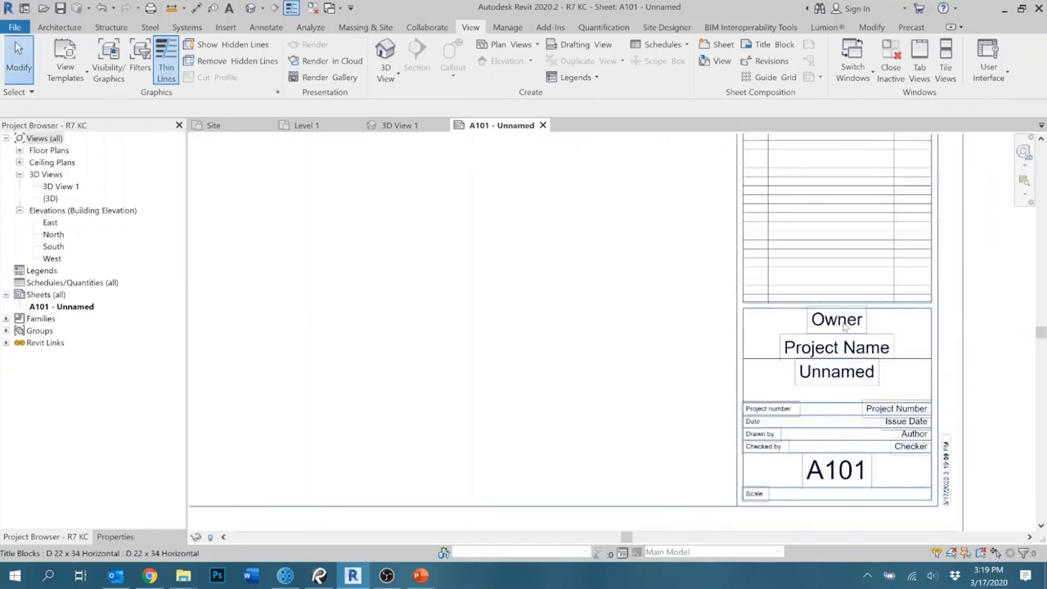
pyautogui.click(842, 327)
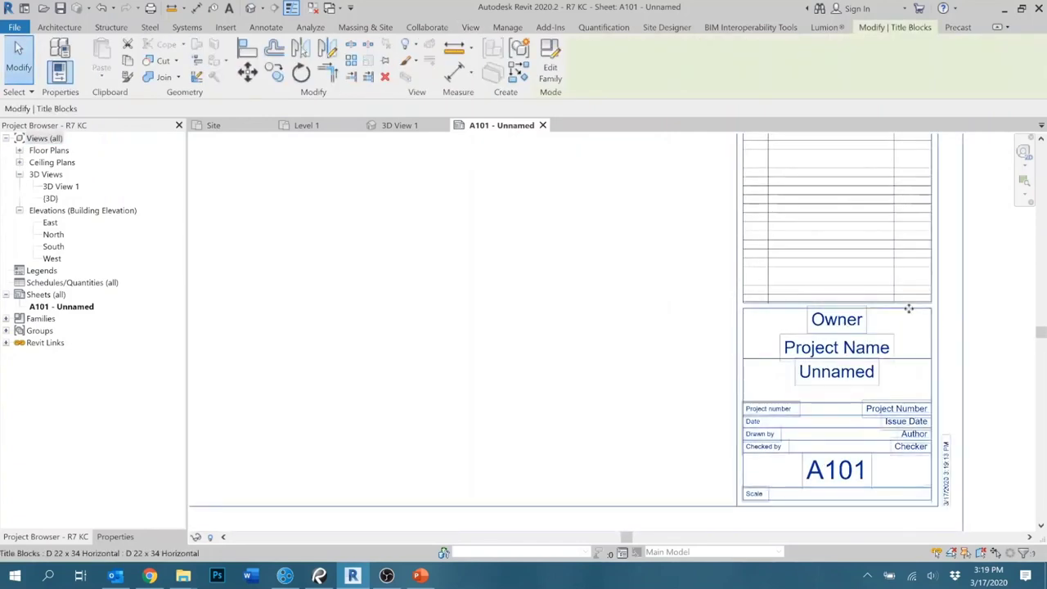
pyautogui.click(836, 319)
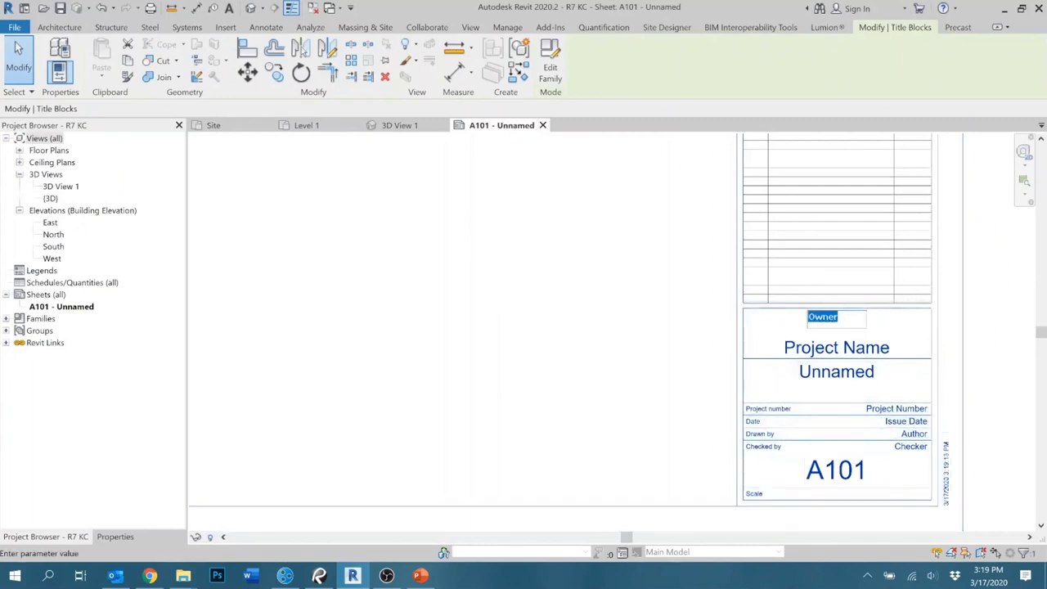
pyautogui.write('K Cole')
pyautogui.click(835, 347)
# Replace the Project Name label with R7, correcting the mistyped text.
pyautogui.click(835, 347)
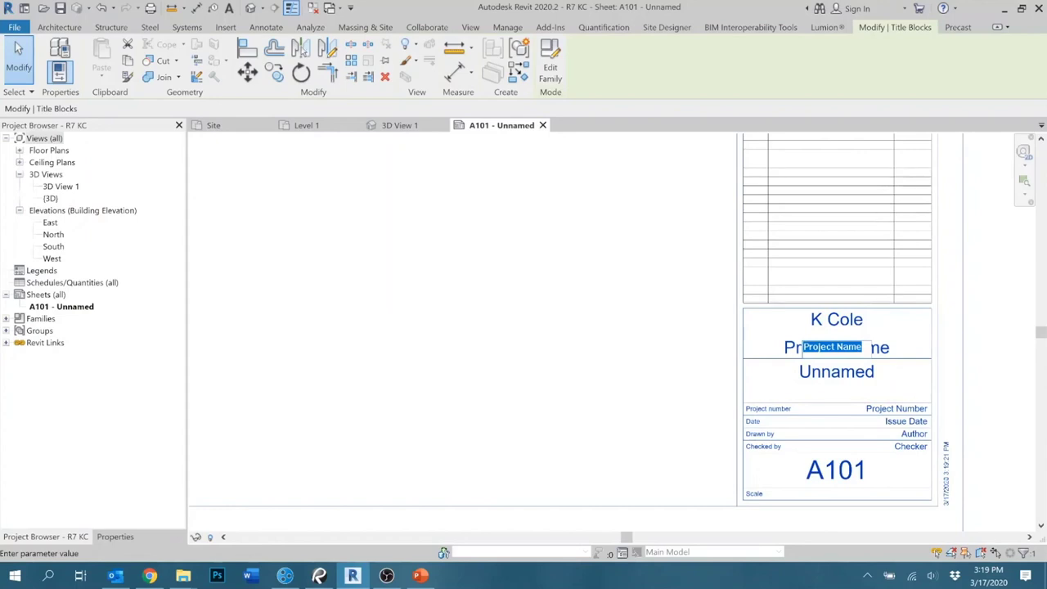
pyautogui.press('BackSpace')
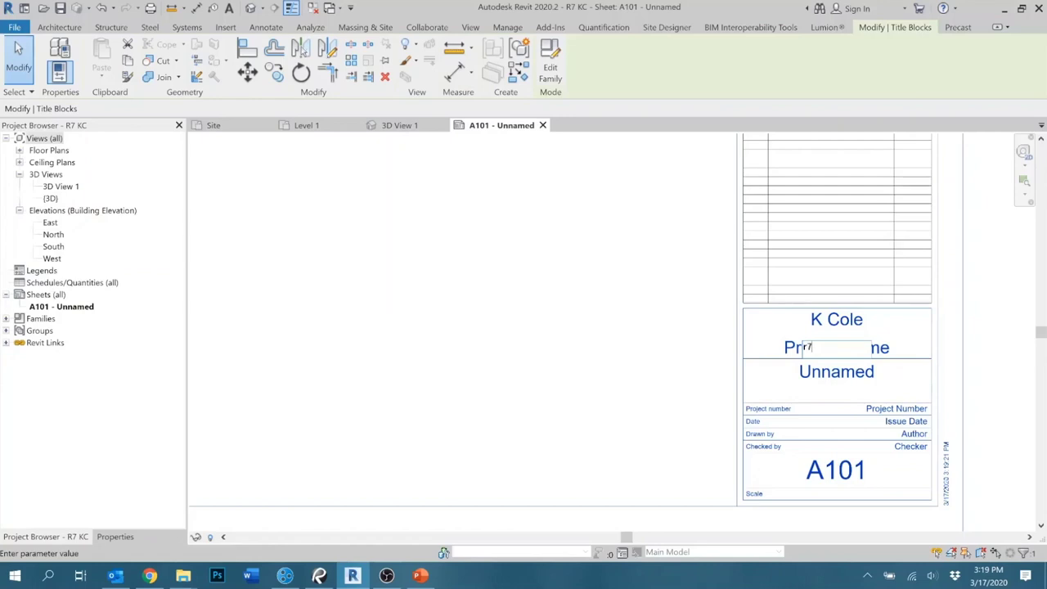
pyautogui.write('Rt')
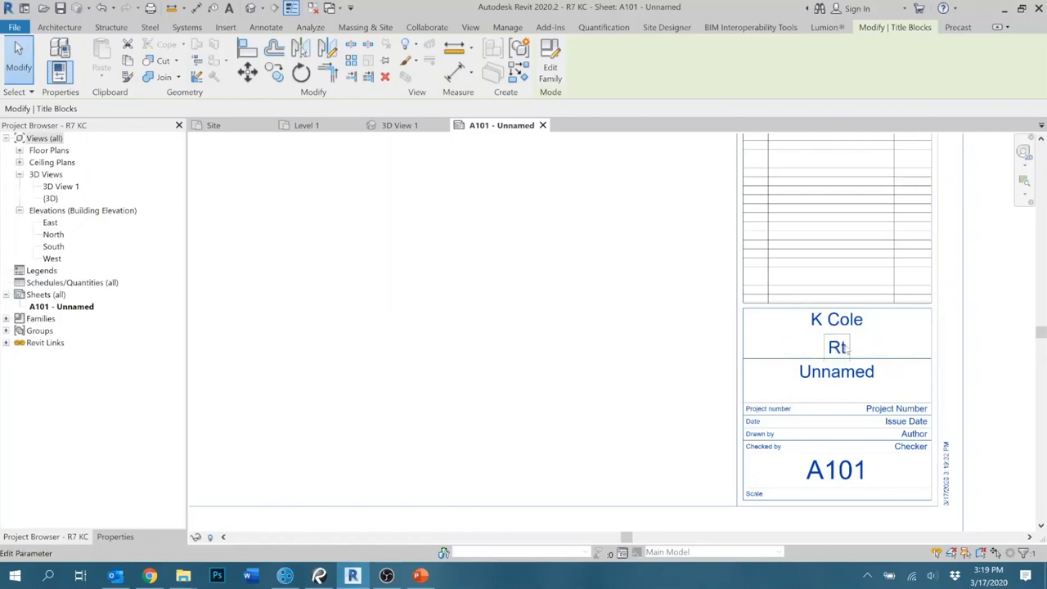
pyautogui.hotkey('ctrl', 'a')
pyautogui.write('R7')
pyautogui.click(639, 375)
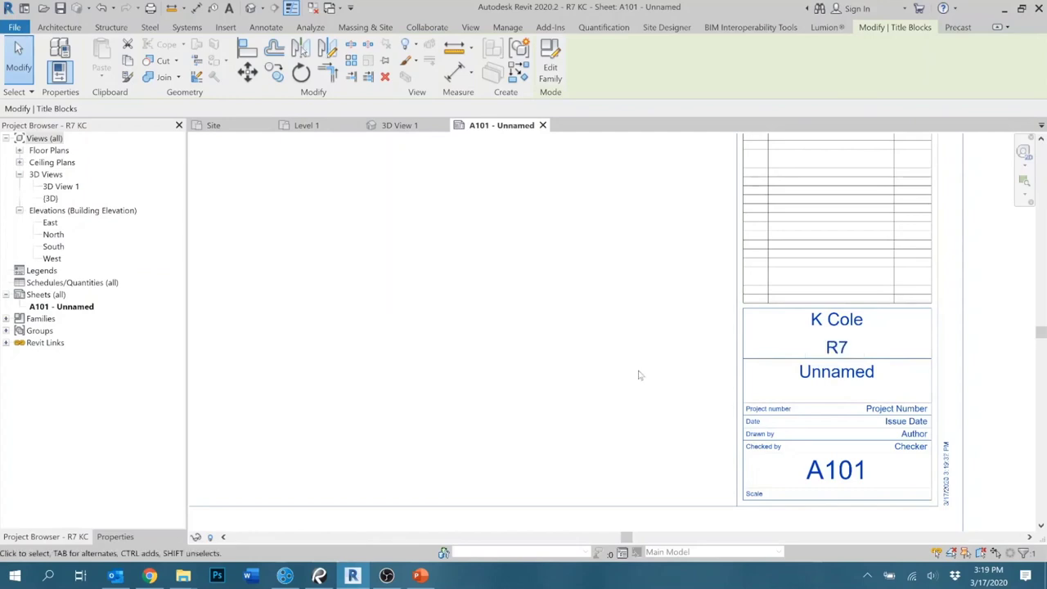
# Set the Unnamed sheet name label to a dash and deselect the title block.
pyautogui.click(802, 373)
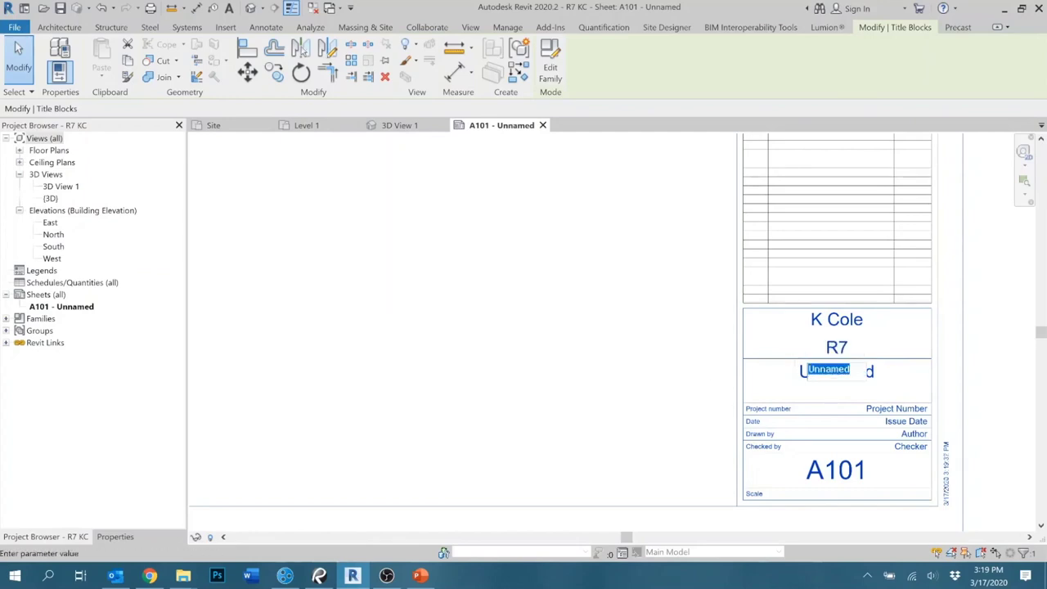
pyautogui.write('-')
pyautogui.click(629, 381)
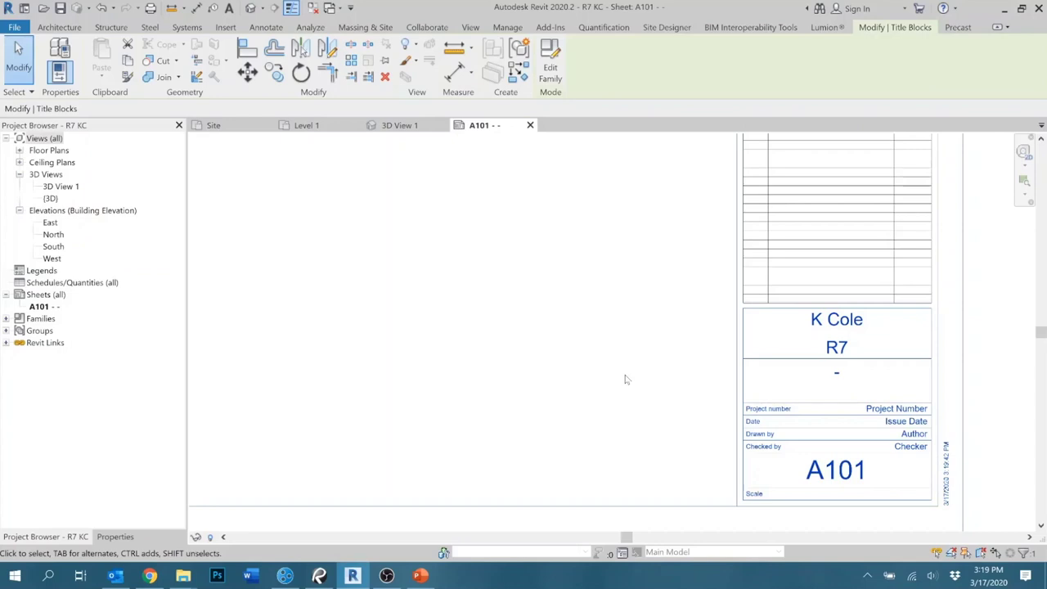
pyautogui.click(559, 381)
pyautogui.scroll(-5, 631, 381)
# Open the Level 1, Level 2, Level 3 and Level 4 floor plans from the Project Browser.
pyautogui.scroll(2, 657, 370)
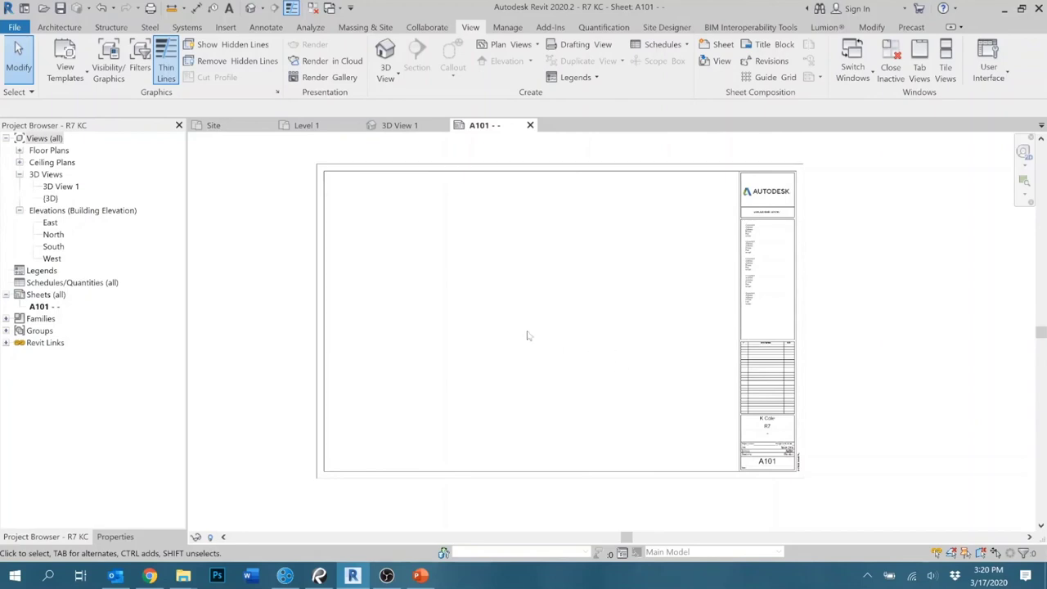
pyautogui.click(20, 151)
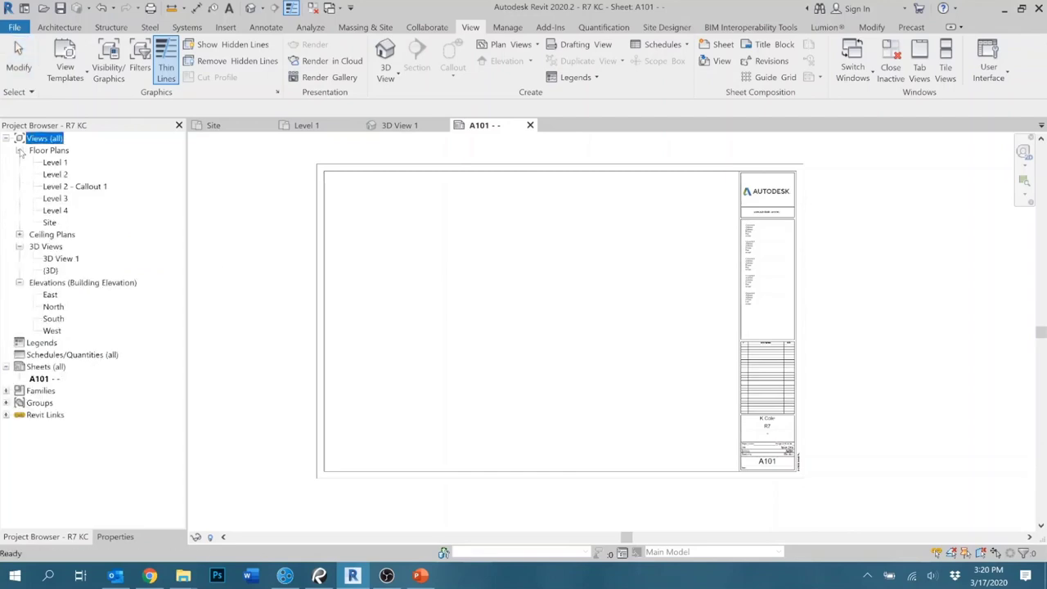
pyautogui.doubleClick(52, 164)
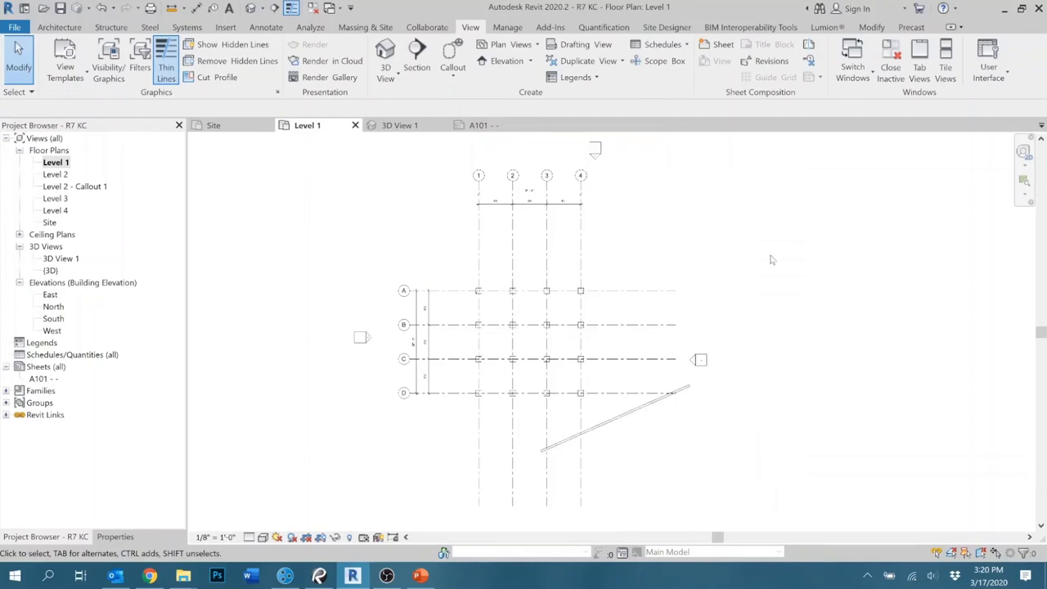
pyautogui.doubleClick(65, 174)
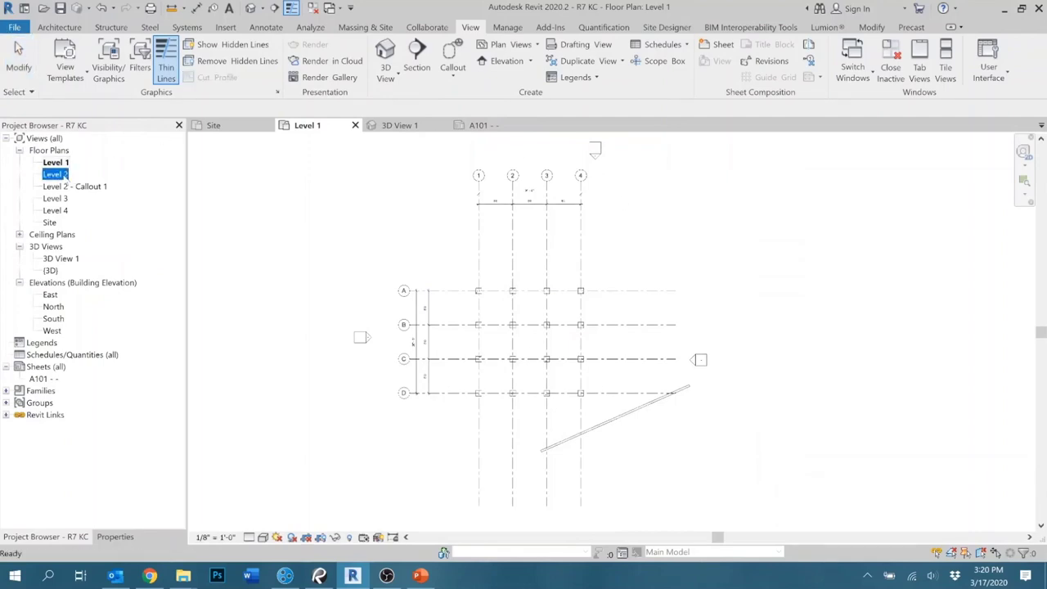
pyautogui.click(63, 201)
pyautogui.doubleClick(64, 202)
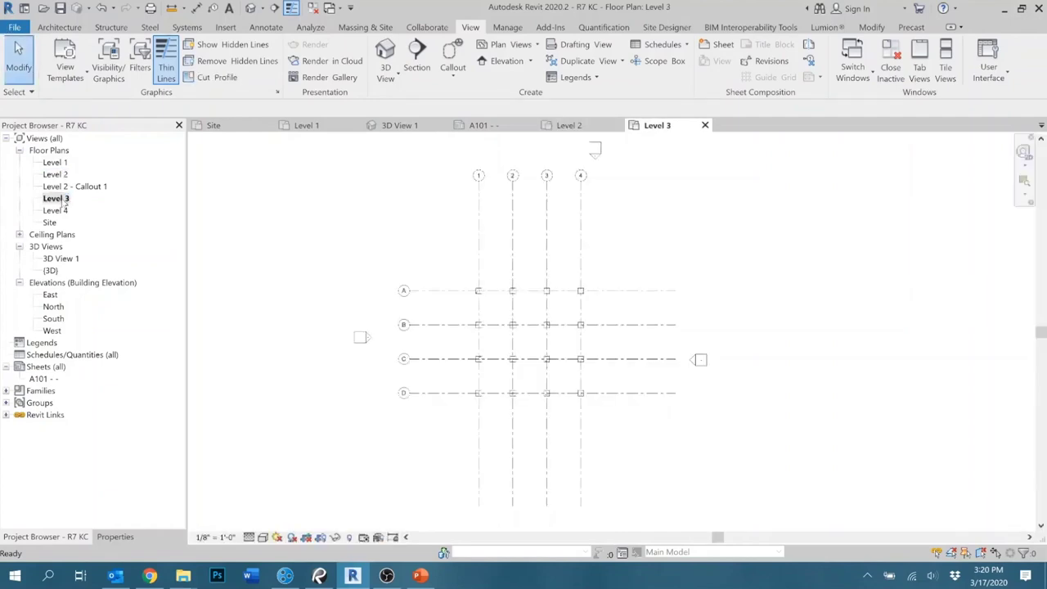
pyautogui.doubleClick(66, 210)
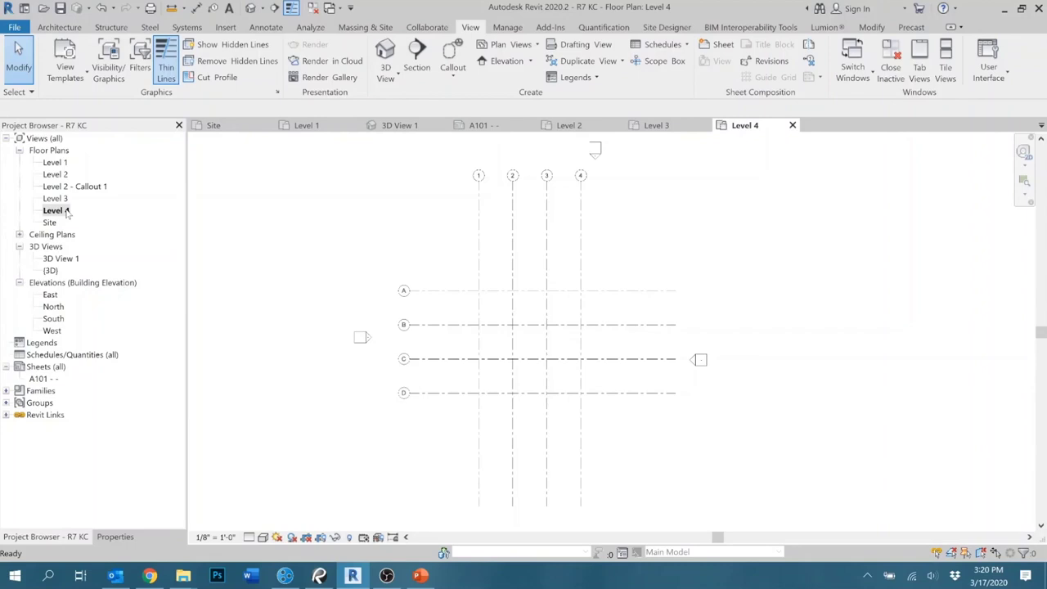
# Set the Level 4 plan's Underlay Base Level to Level 3 and apply it.
pyautogui.click(115, 537)
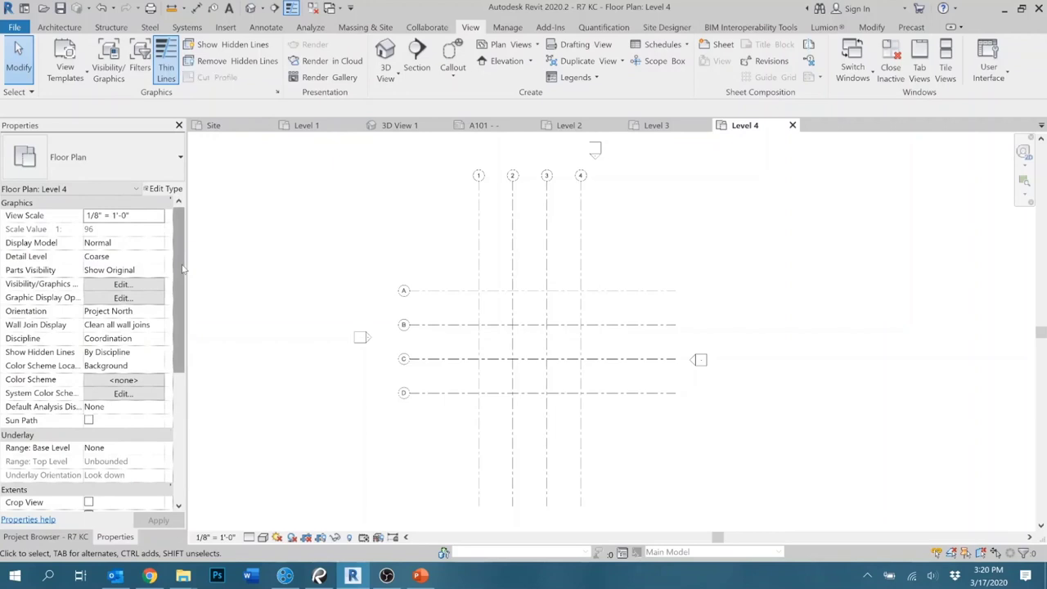
pyautogui.scroll(-3, 123, 319)
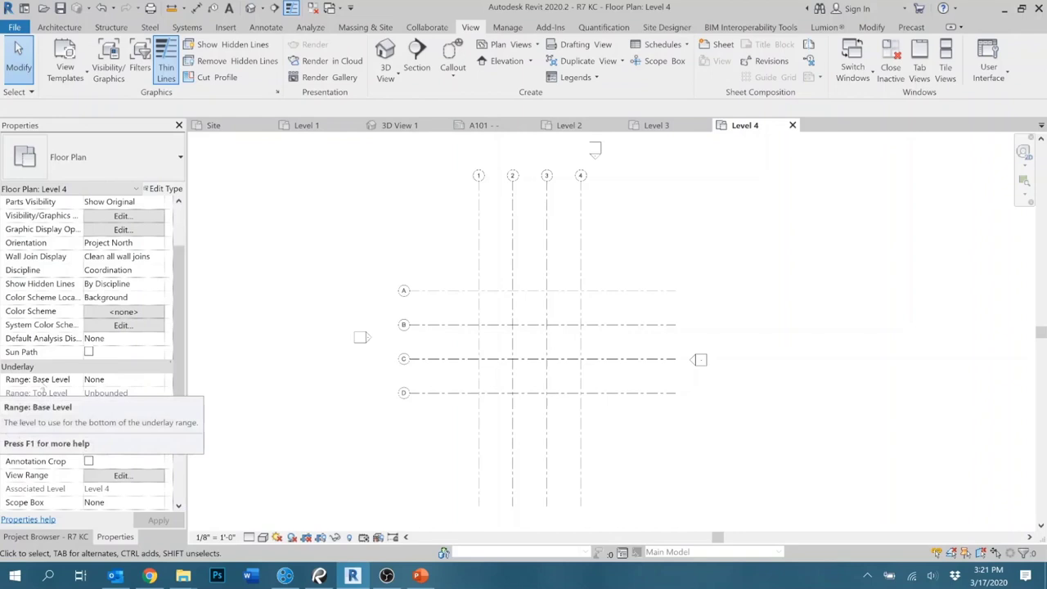
pyautogui.click(161, 384)
pyautogui.click(160, 381)
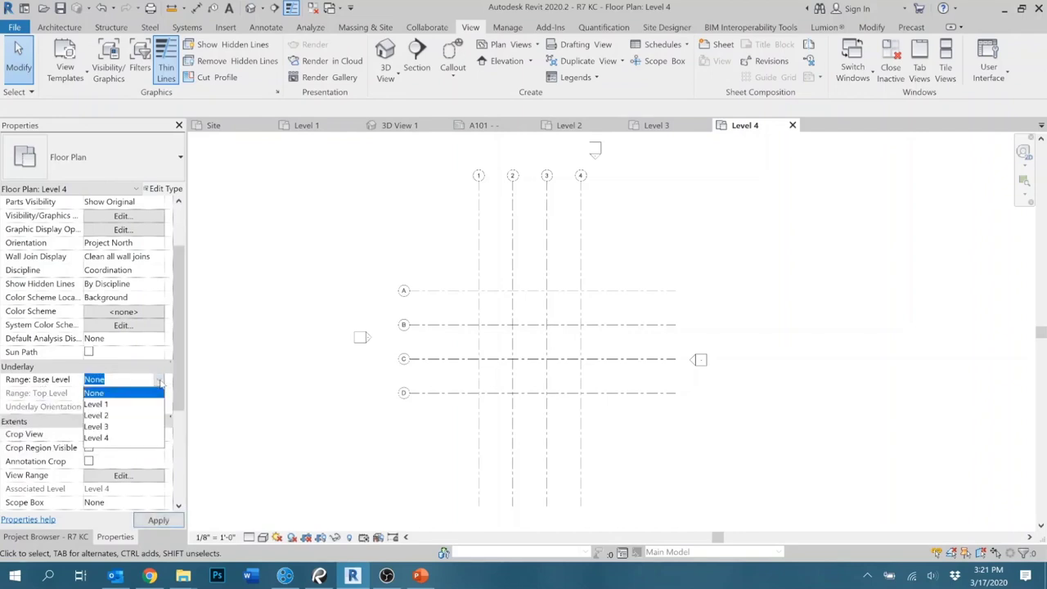
pyautogui.click(120, 427)
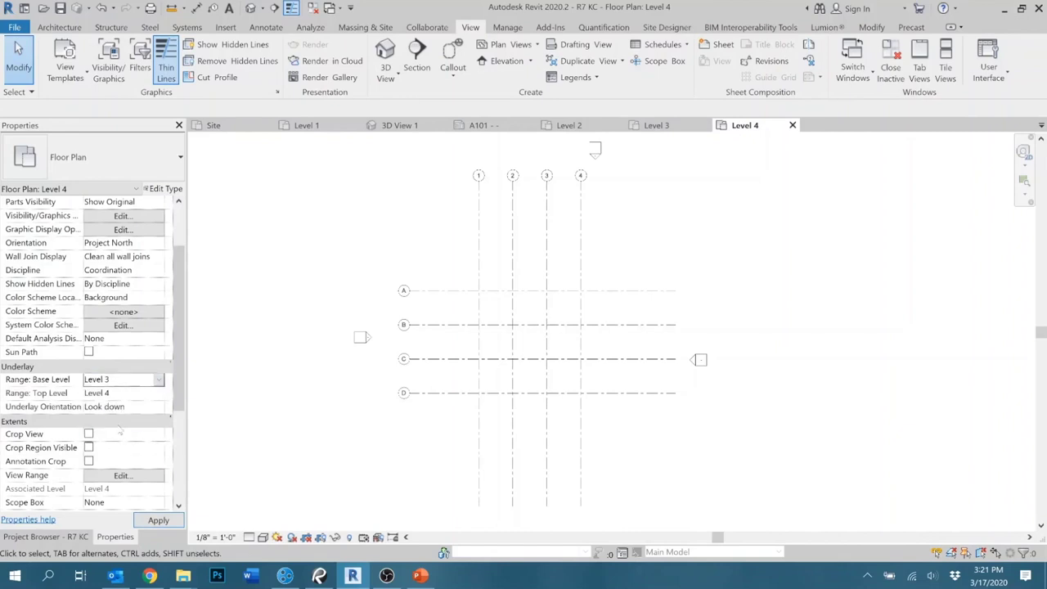
pyautogui.click(164, 521)
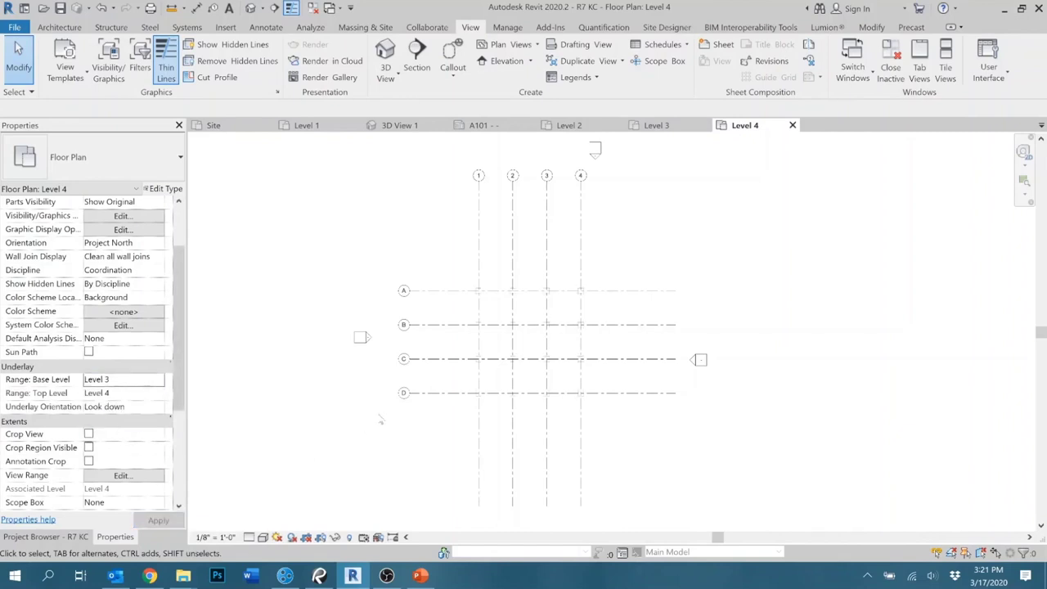
# Bring up the View Range dialog for the Level 4 plan.
pyautogui.scroll(4, 482, 417)
pyautogui.scroll(-2, 513, 401)
pyautogui.scroll(-2, 513, 400)
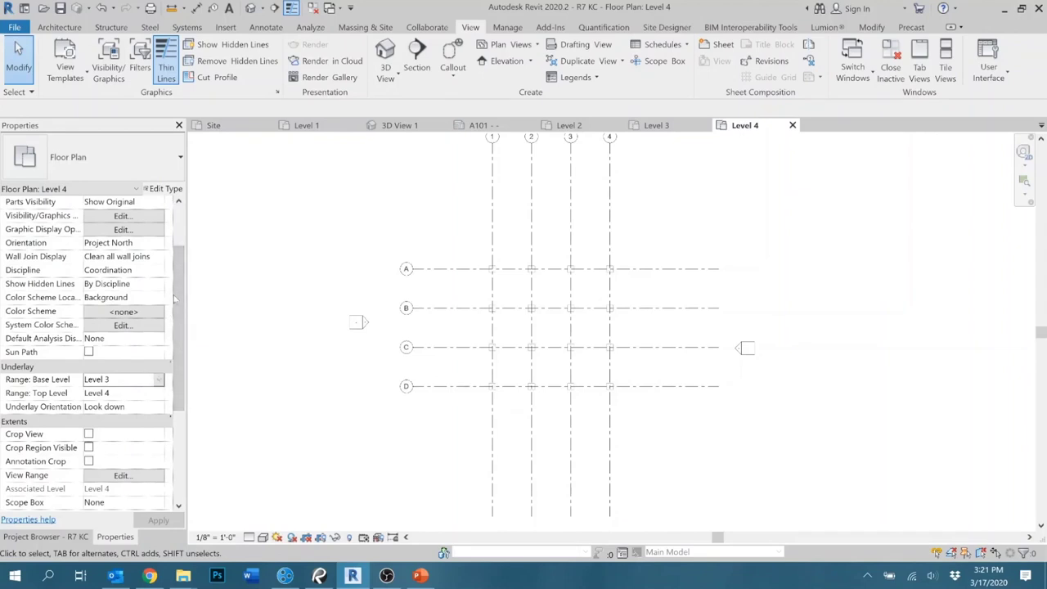
pyautogui.moveTo(181, 289)
pyautogui.mouseDown()
pyautogui.moveTo(174, 242)
pyautogui.moveTo(173, 303)
pyautogui.mouseUp()
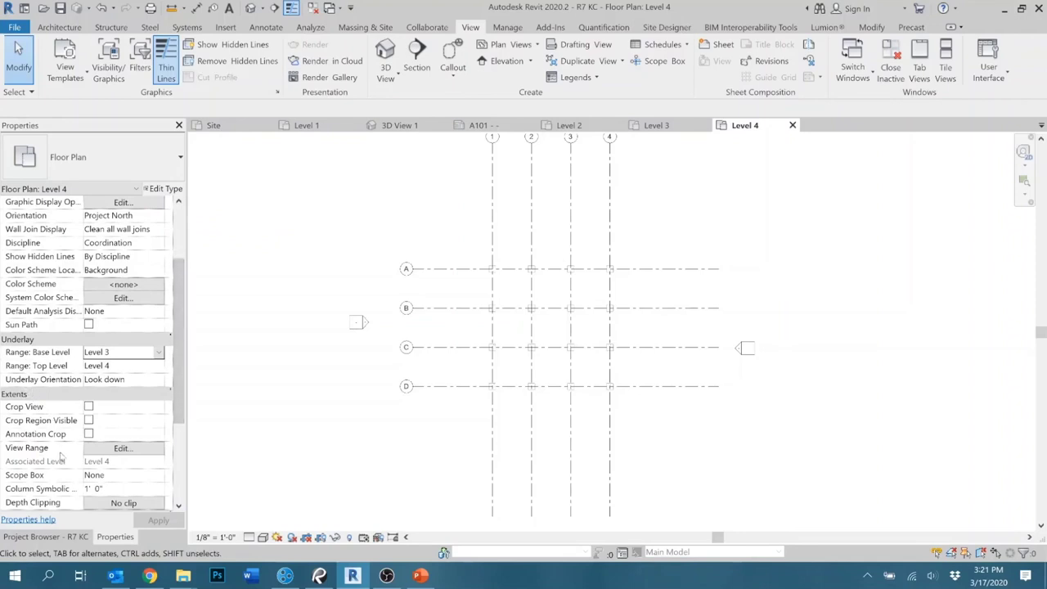
pyautogui.click(98, 452)
pyautogui.click(98, 451)
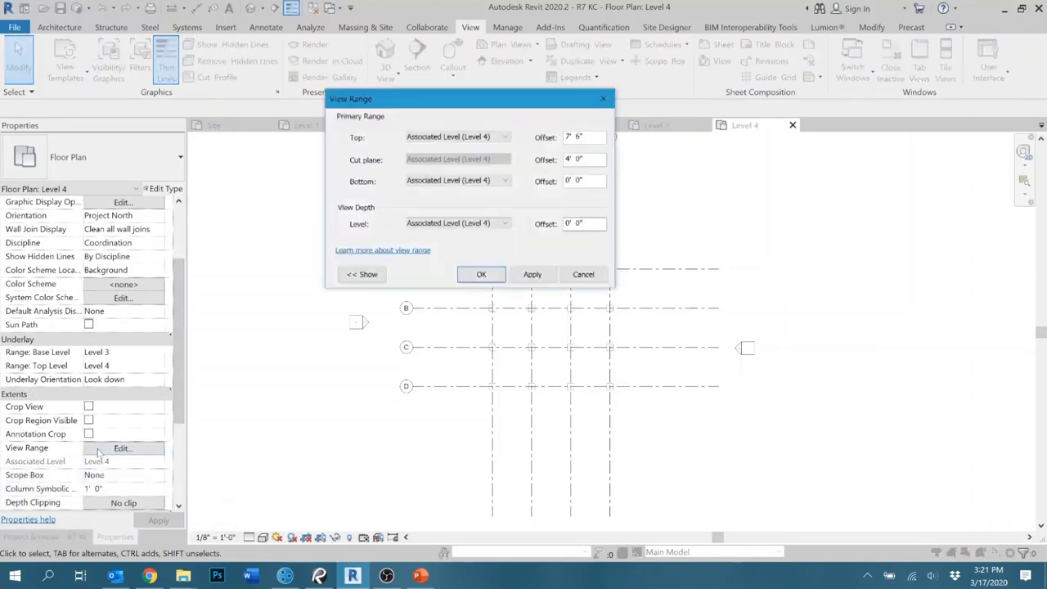
pyautogui.moveTo(452, 102); pyautogui.dragTo(220, 156)
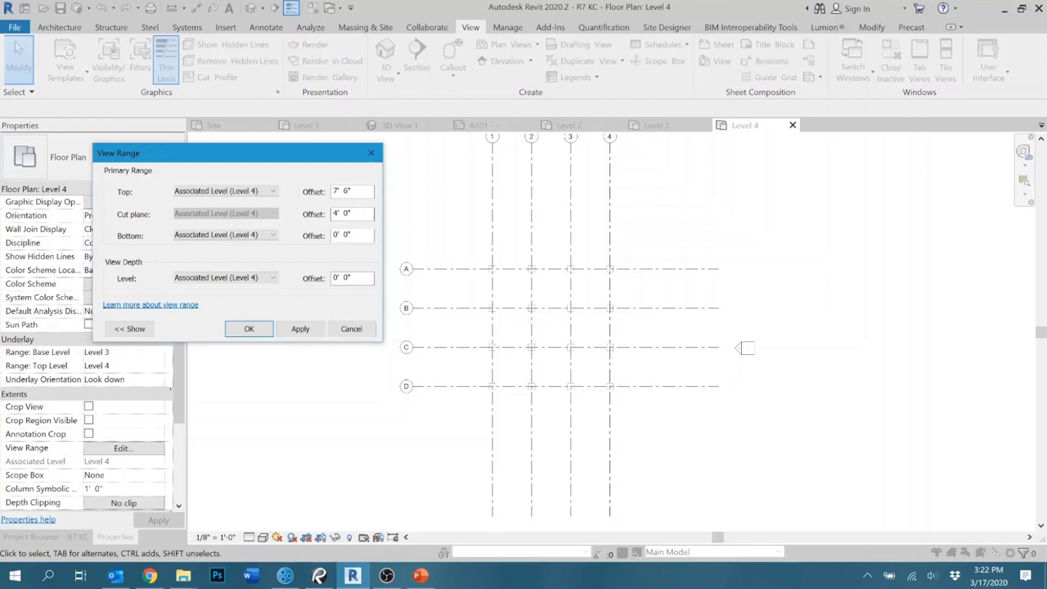
# Set the Level 4 View Range cut plane offset to 0 and view depth to Unlimited.
pyautogui.doubleClick(335, 213)
pyautogui.click(229, 282)
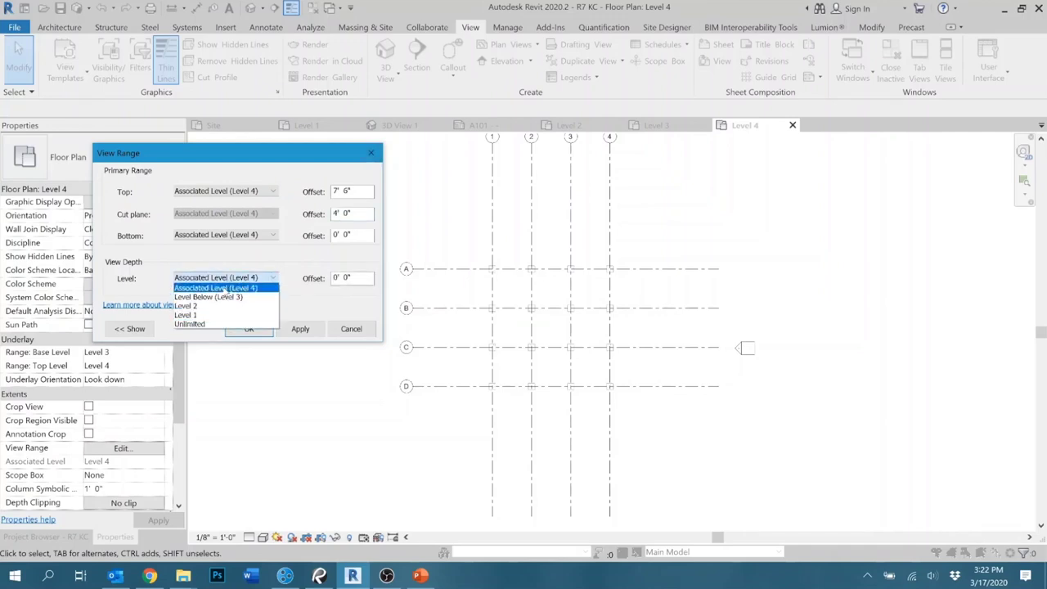
pyautogui.click(219, 324)
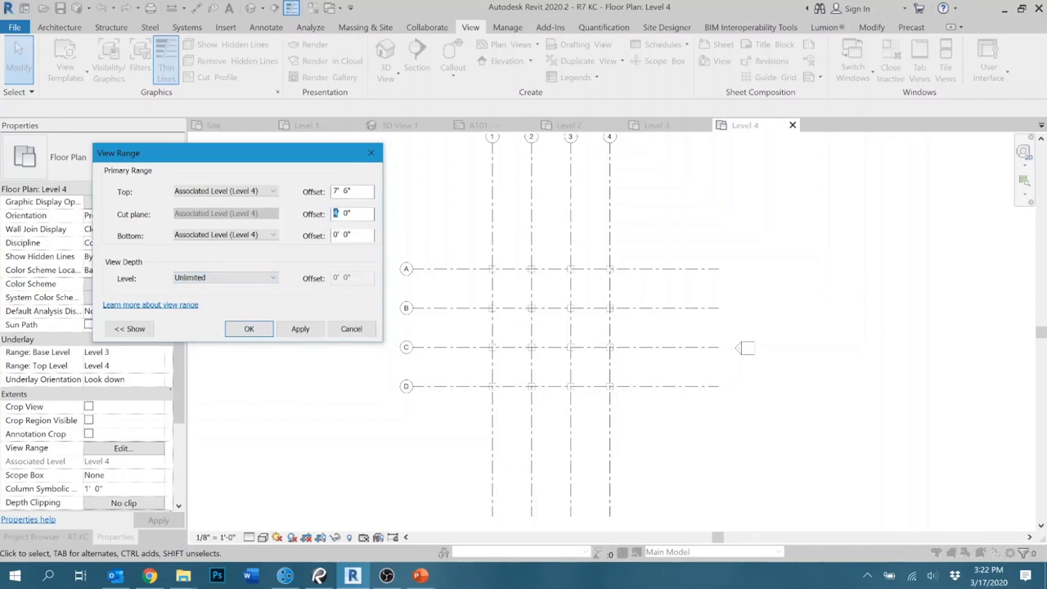
pyautogui.write('0')
pyautogui.click(248, 328)
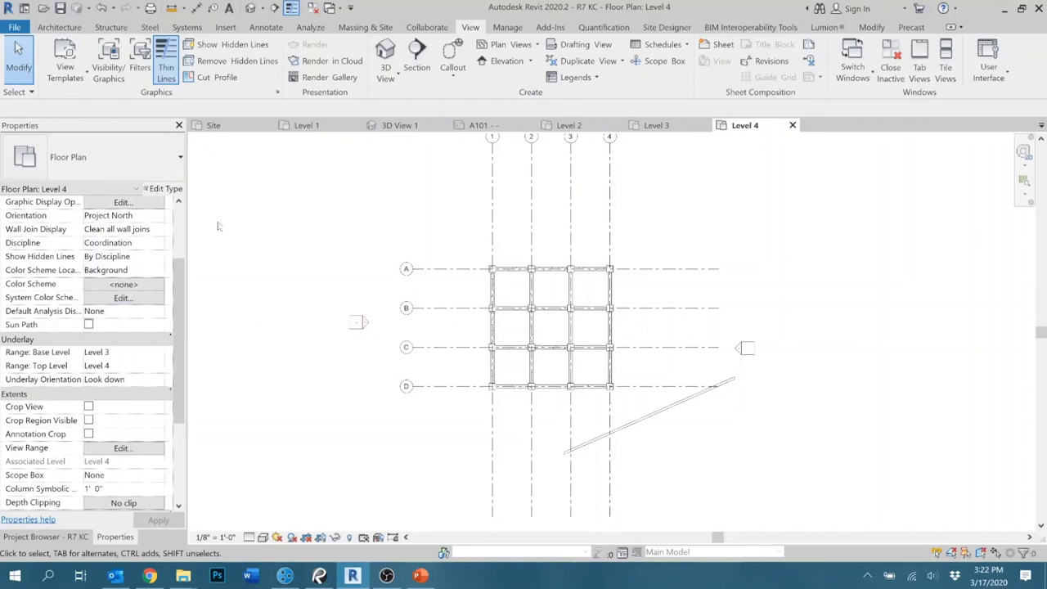
# Switch to the default {3D} view of the column-and-beam frame and zoom in.
pyautogui.click(251, 9)
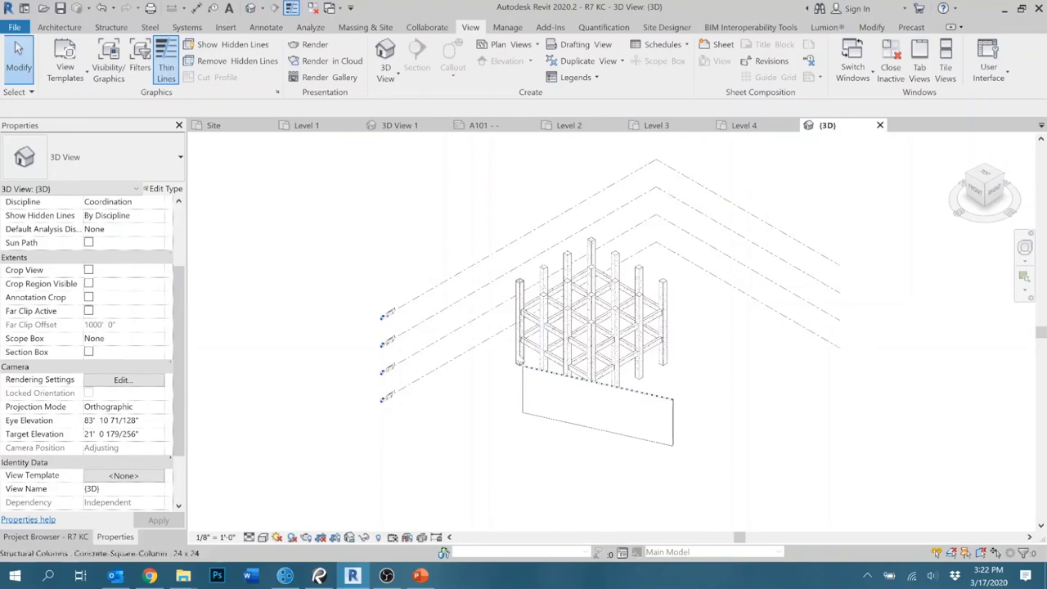
pyautogui.scroll(3, 508, 346)
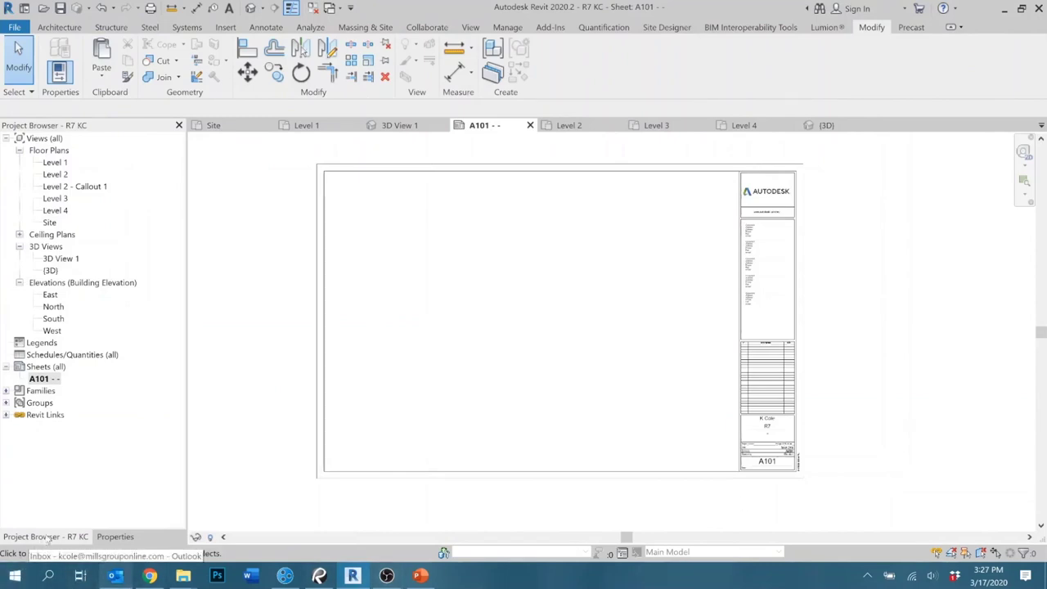
# Restore the Project Browser and place the Level 1 floor plan viewport on sheet A101.
pyautogui.click(115, 536)
pyautogui.click(47, 538)
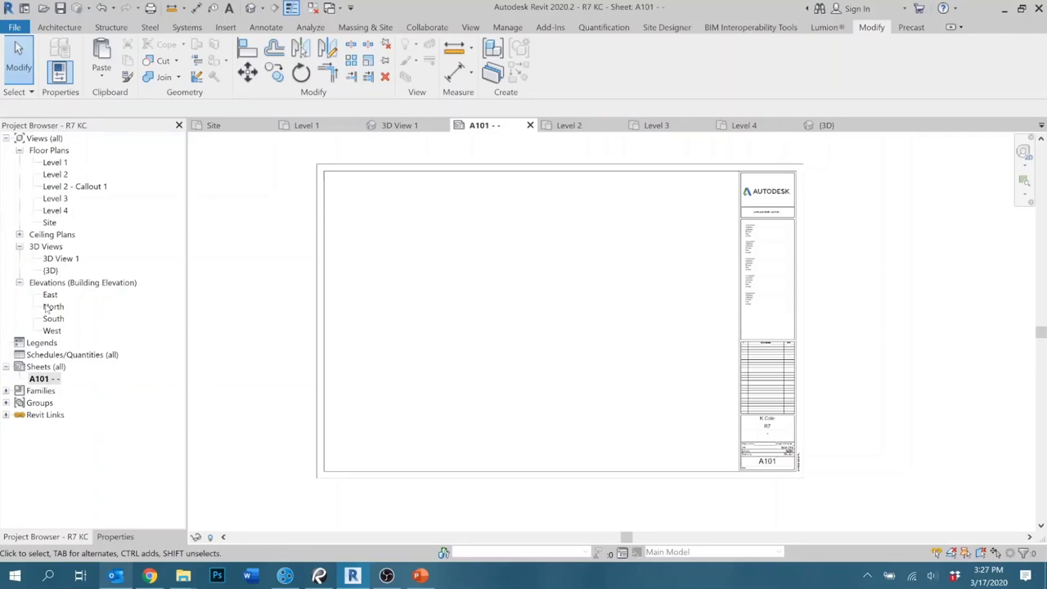
pyautogui.click(55, 162)
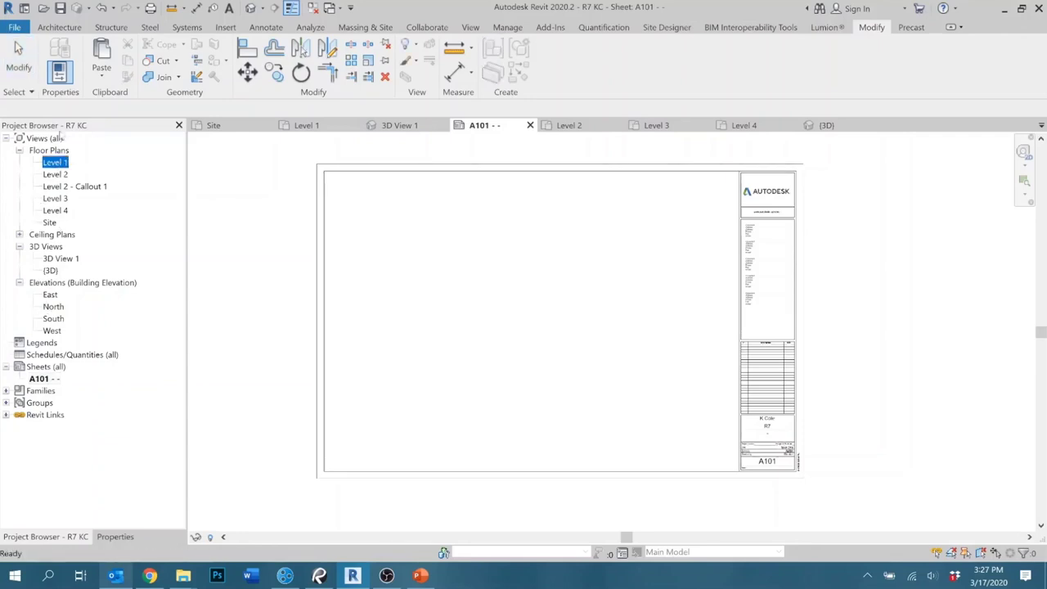
pyautogui.moveTo(54, 161); pyautogui.dragTo(392, 226)
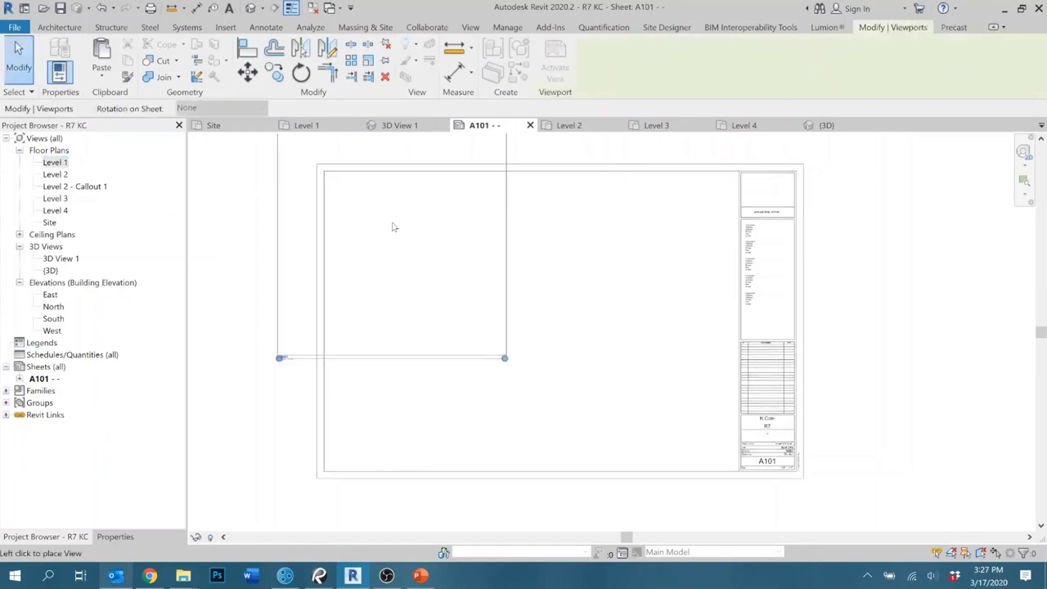
pyautogui.scroll(-2, 393, 227)
pyautogui.moveTo(416, 334); pyautogui.dragTo(401, 374, button='middle')
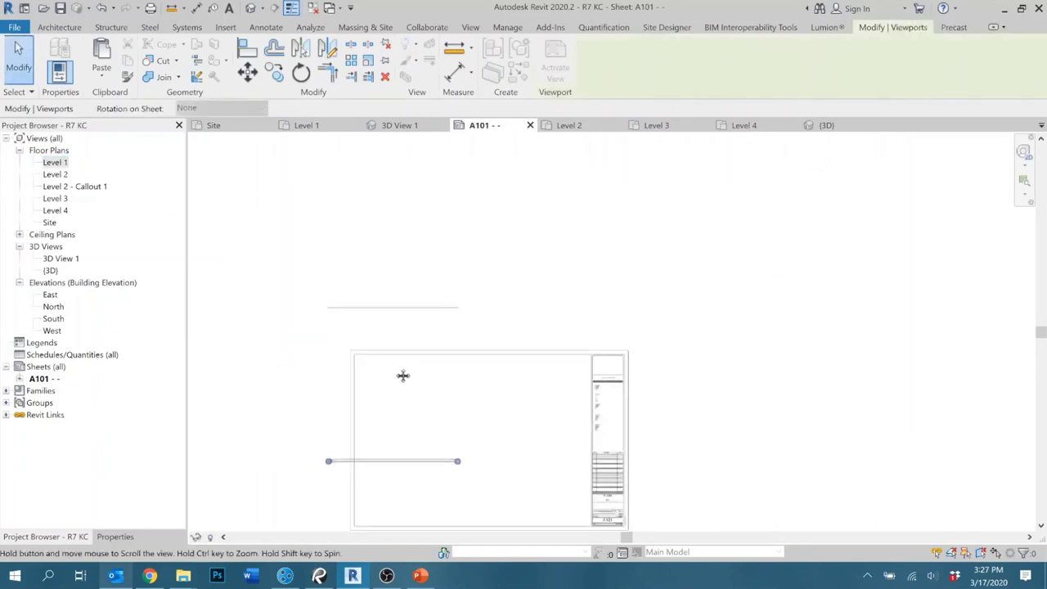
pyautogui.click(314, 222)
# Add Level 2, Level 3 and Level 4 plan viewports to the row, then bring in the East elevation.
pyautogui.click(55, 174)
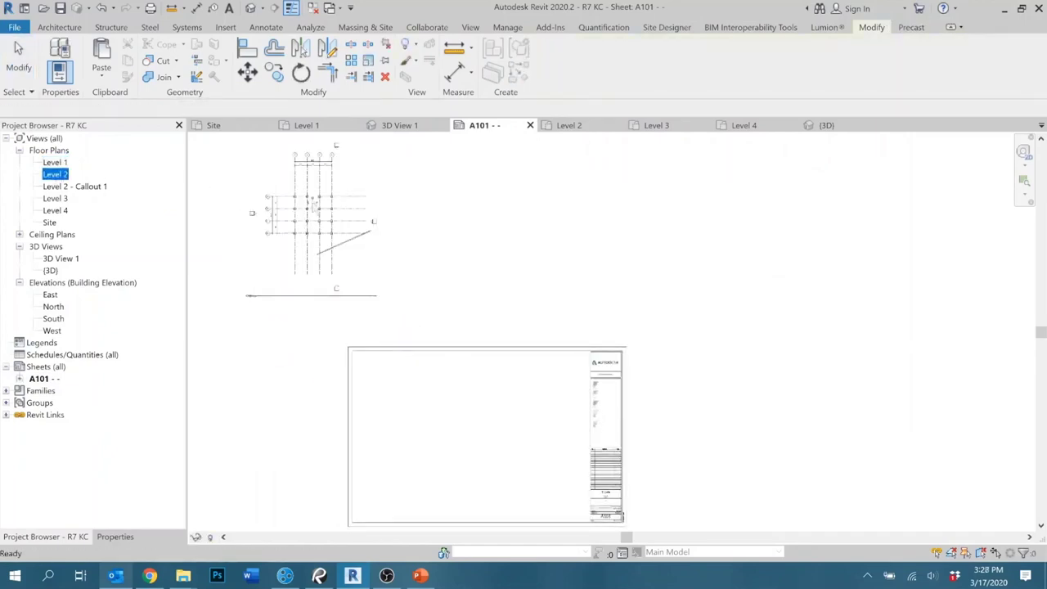
pyautogui.click(466, 227)
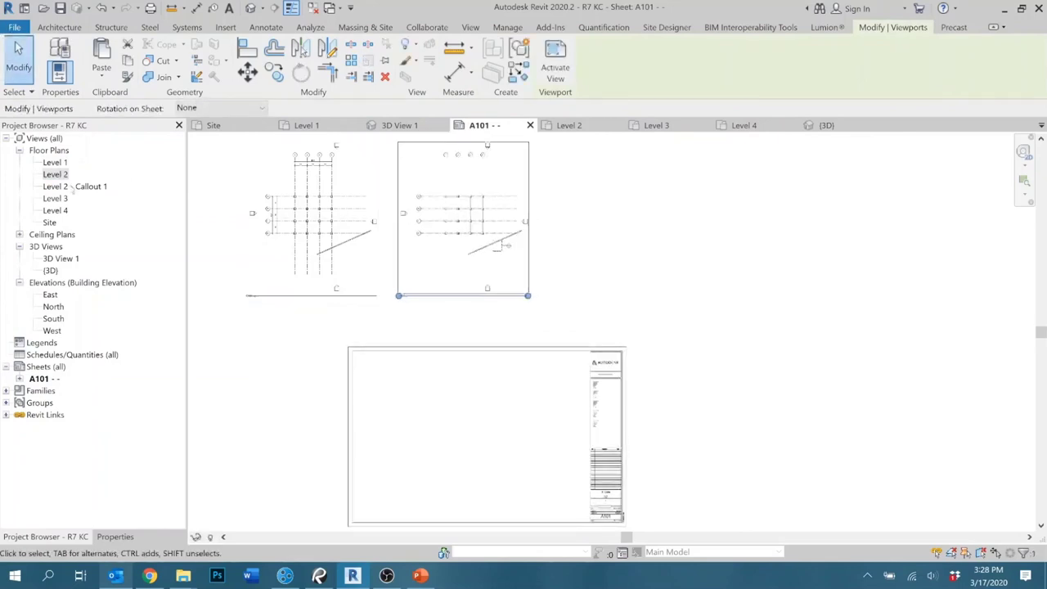
pyautogui.moveTo(54, 197); pyautogui.dragTo(565, 219)
pyautogui.click(609, 219)
pyautogui.moveTo(55, 211); pyautogui.dragTo(710, 221)
pyautogui.click(760, 220)
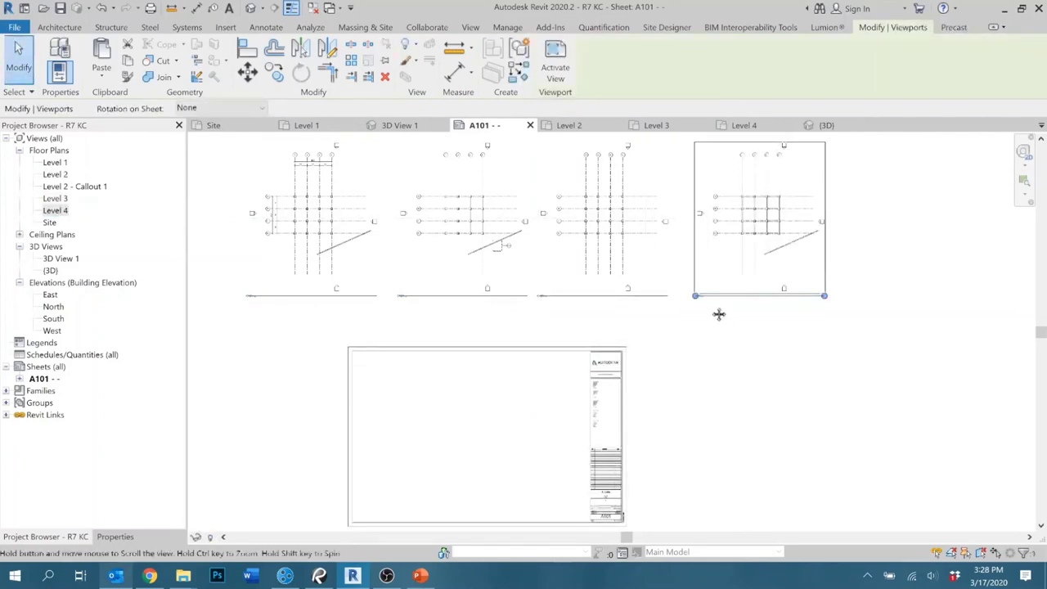
pyautogui.scroll(-3, 695, 274)
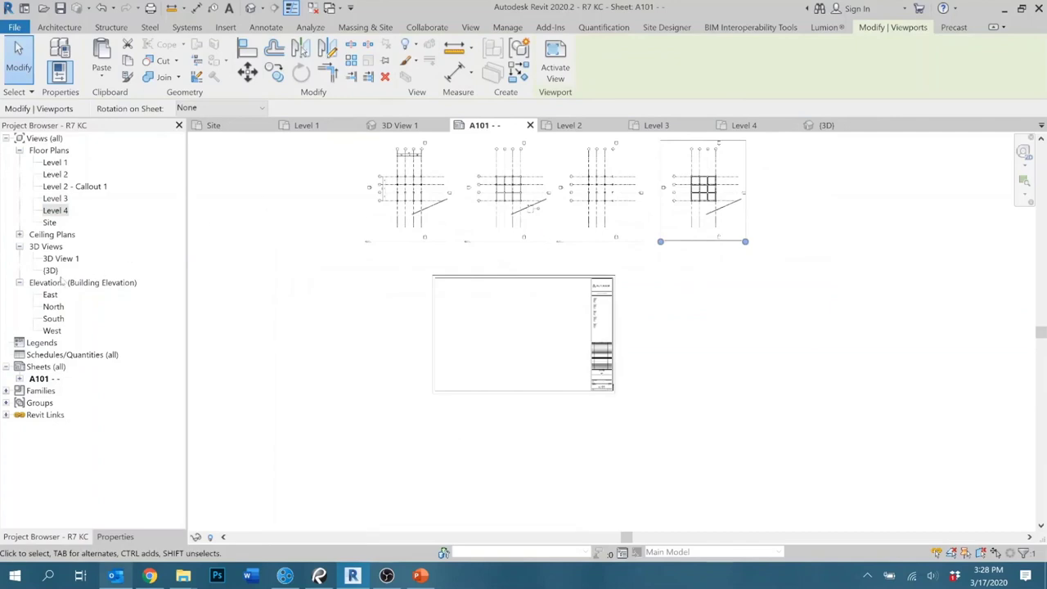
pyautogui.moveTo(51, 297); pyautogui.dragTo(339, 425)
# Place the East, North, South and West elevation viewports in a row below the title block.
pyautogui.click(325, 447)
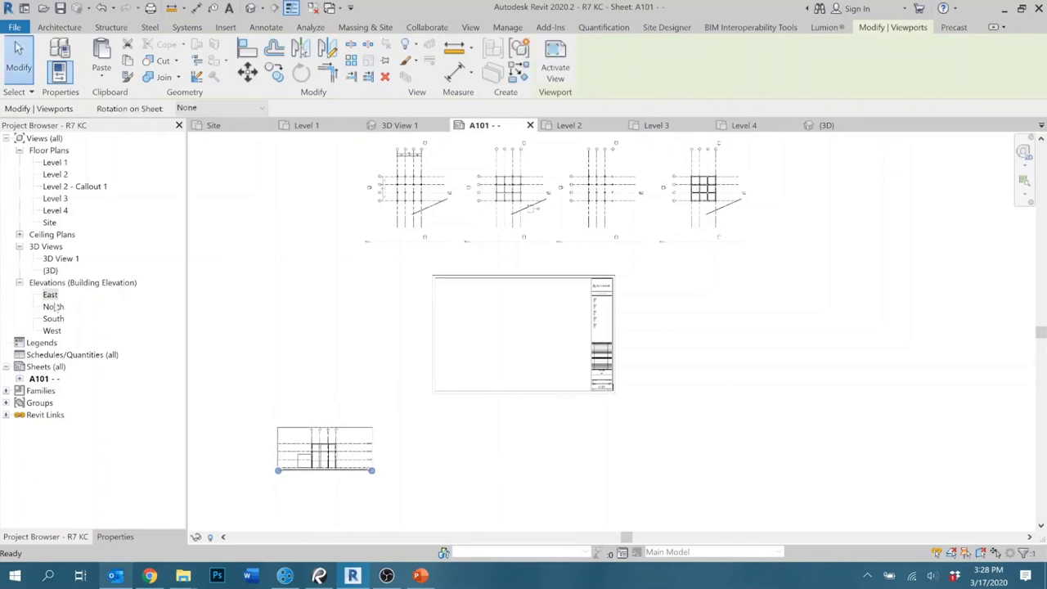
pyautogui.click(422, 450)
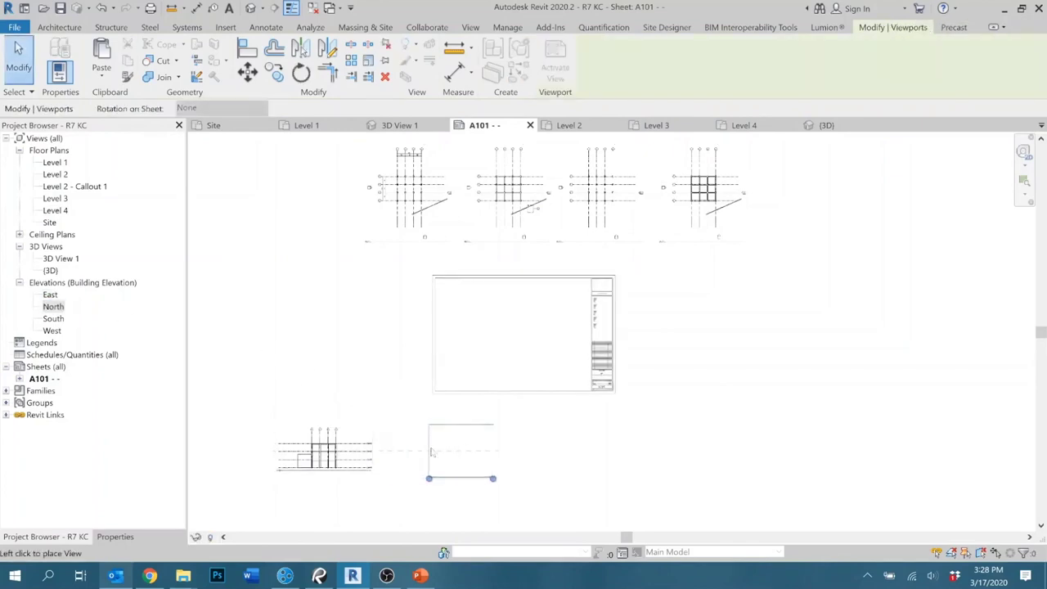
pyautogui.moveTo(53, 318); pyautogui.dragTo(507, 455)
pyautogui.click(507, 454)
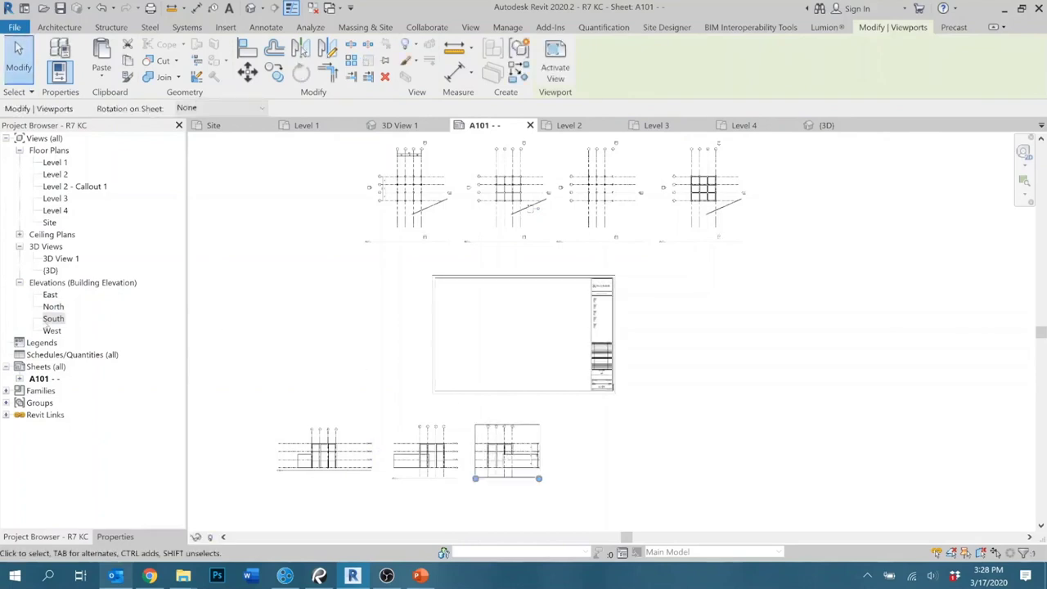
pyautogui.click(52, 331)
pyautogui.moveTo(55, 334); pyautogui.dragTo(609, 456)
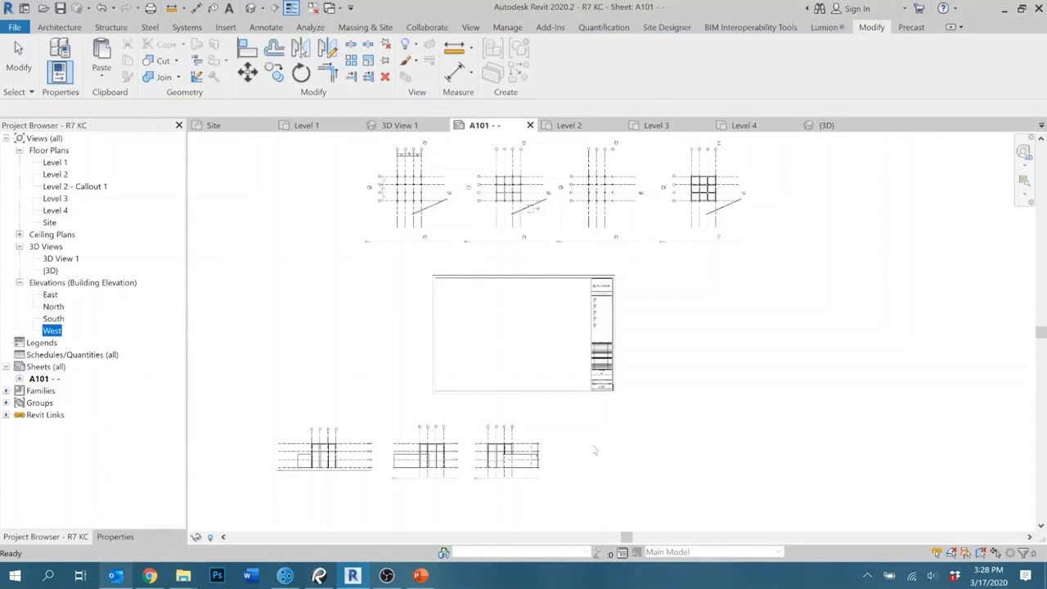
pyautogui.click(603, 455)
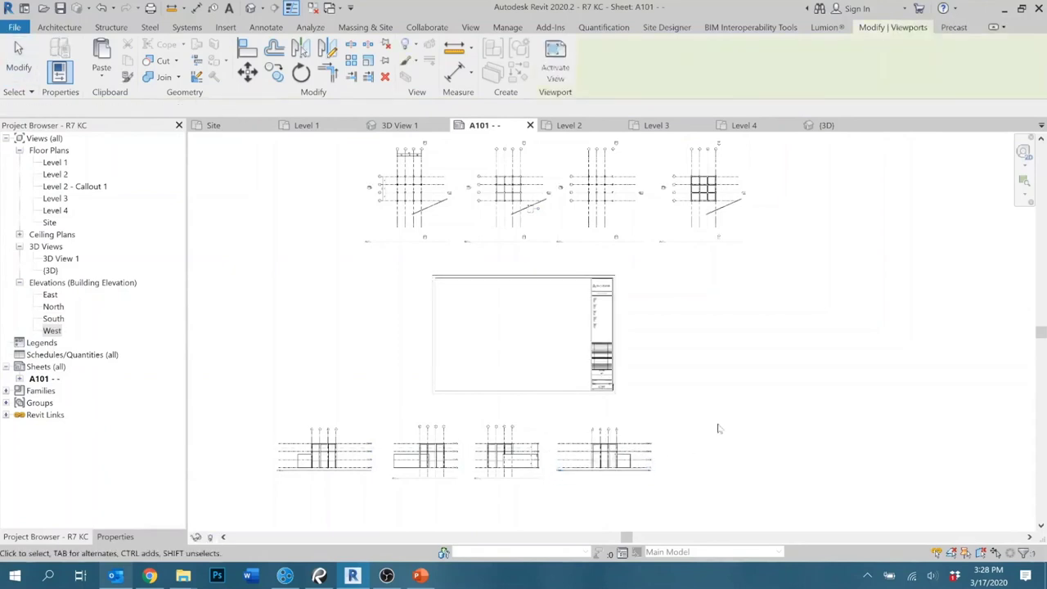
pyautogui.press('Escape')
pyautogui.scroll(-2, 719, 423)
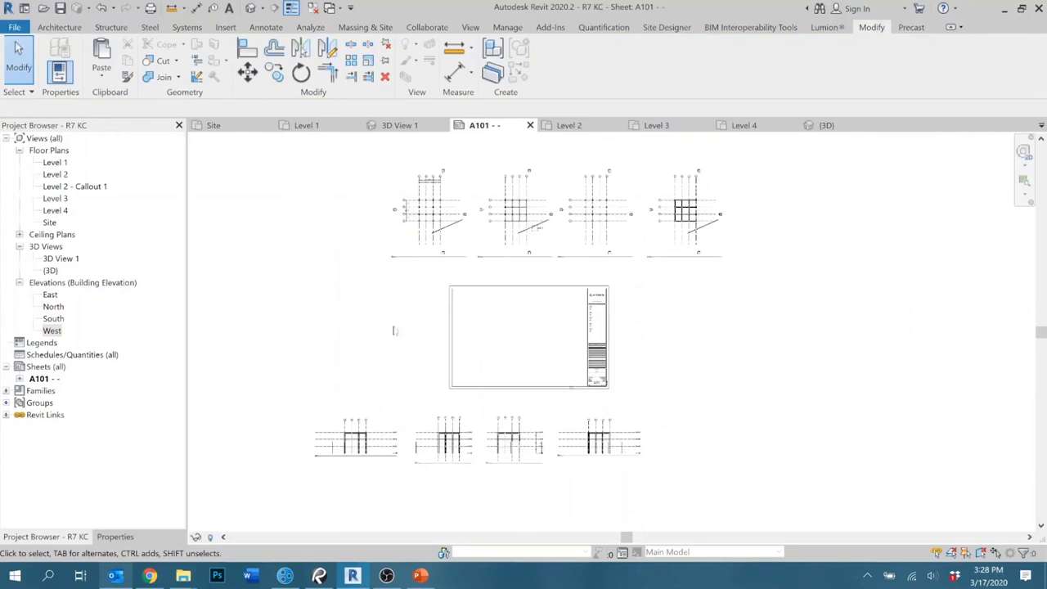
# Place a 3D View 1 viewport beside the title block on sheet A101.
pyautogui.moveTo(68, 265); pyautogui.dragTo(730, 354)
pyautogui.click(665, 324)
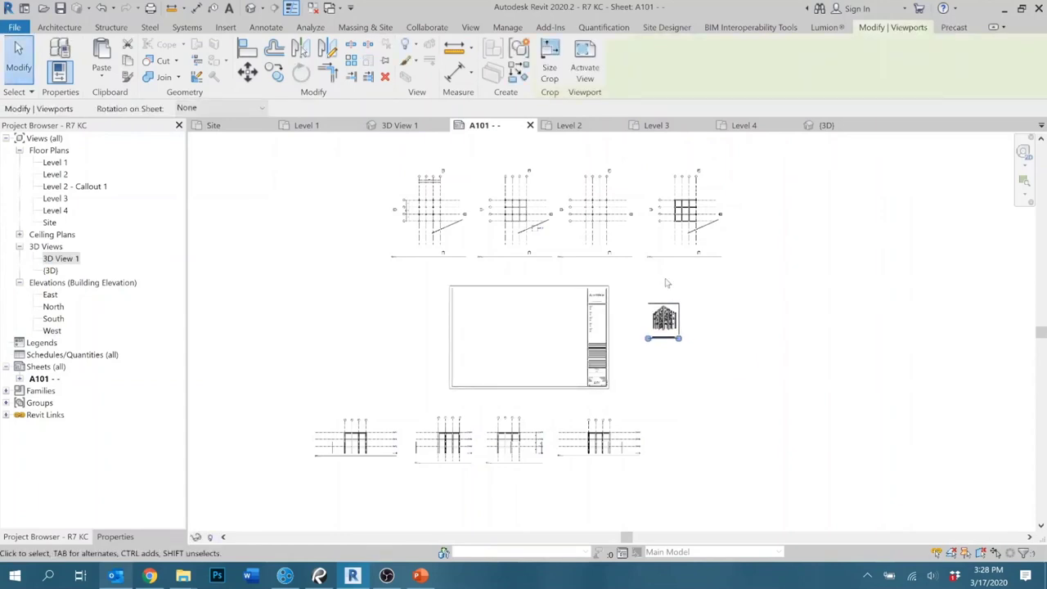
pyautogui.scroll(3, 666, 283)
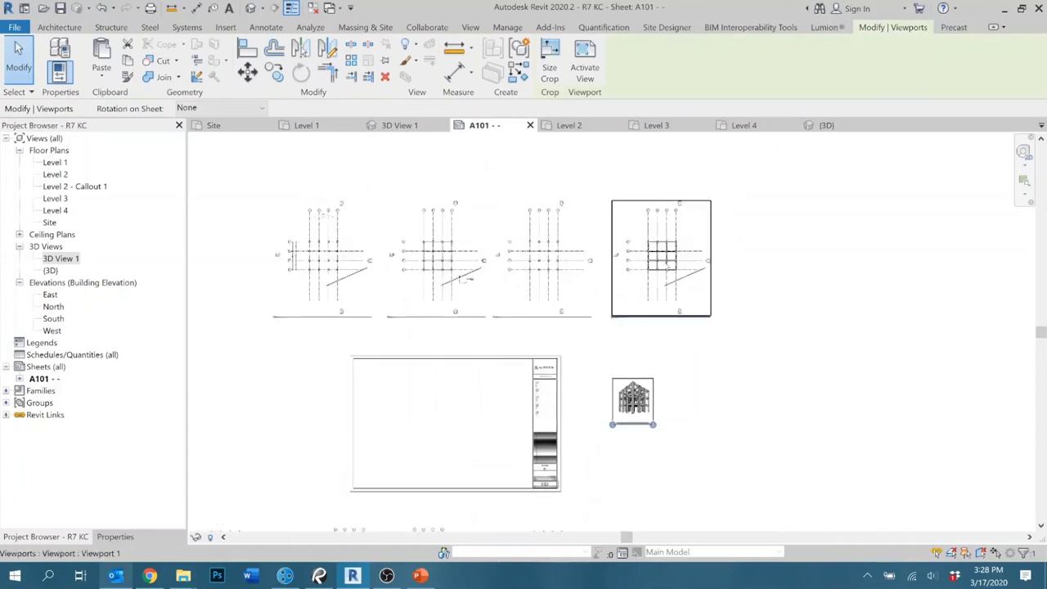
pyautogui.scroll(4, 720, 264)
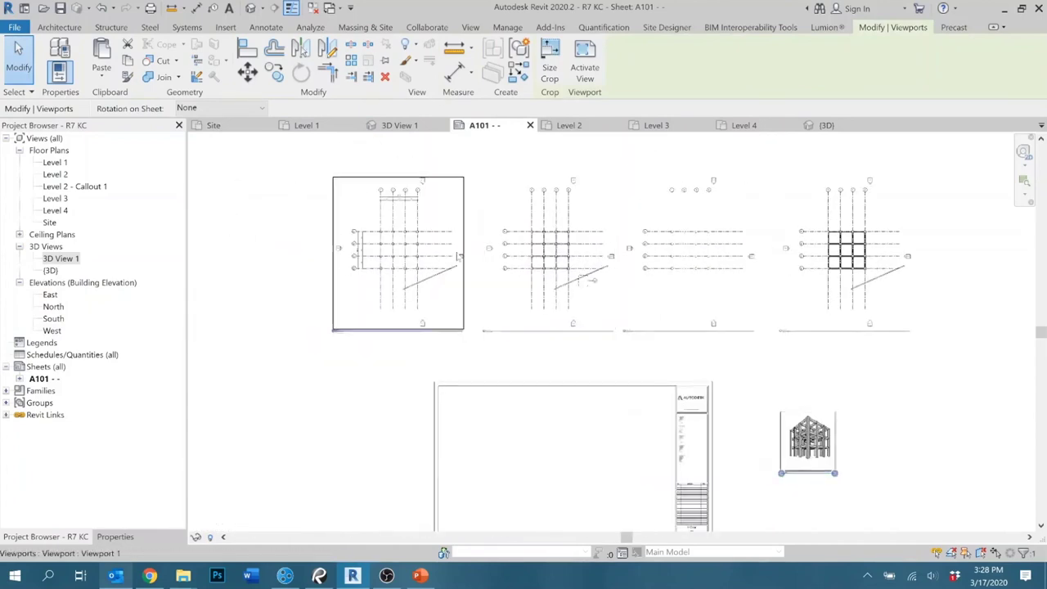
pyautogui.scroll(3, 459, 256)
pyautogui.scroll(3, 381, 269)
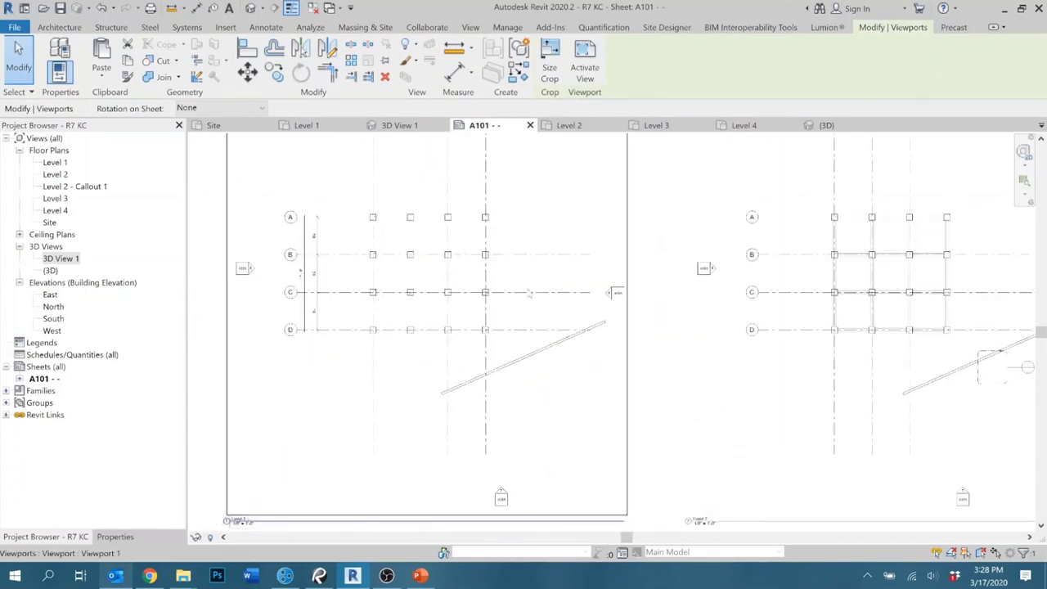
# Activate the Level 1 plan viewport on the sheet to work inside it.
pyautogui.doubleClick(528, 293)
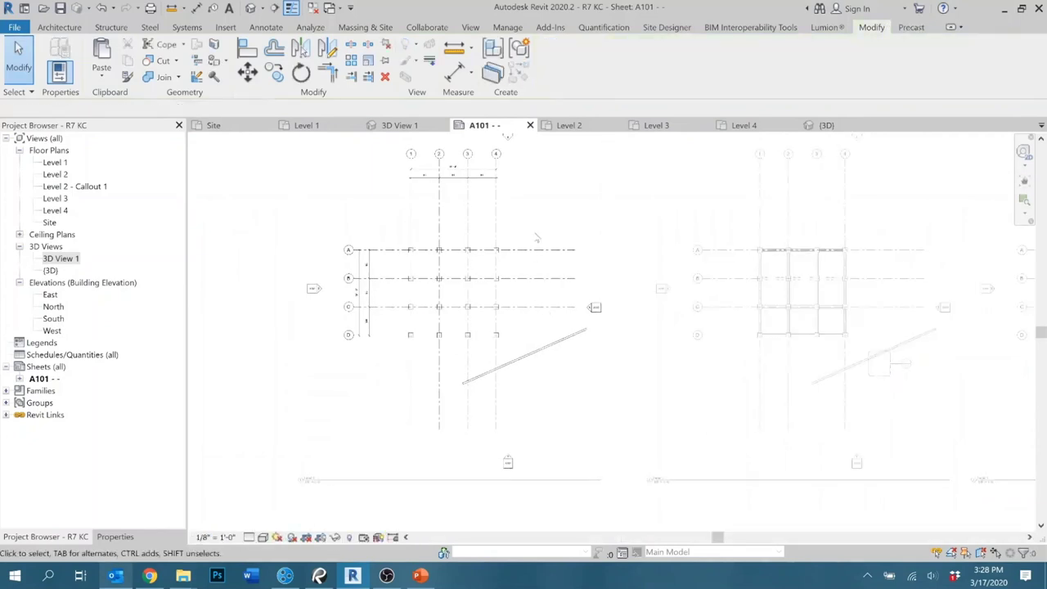
pyautogui.scroll(4, 521, 277)
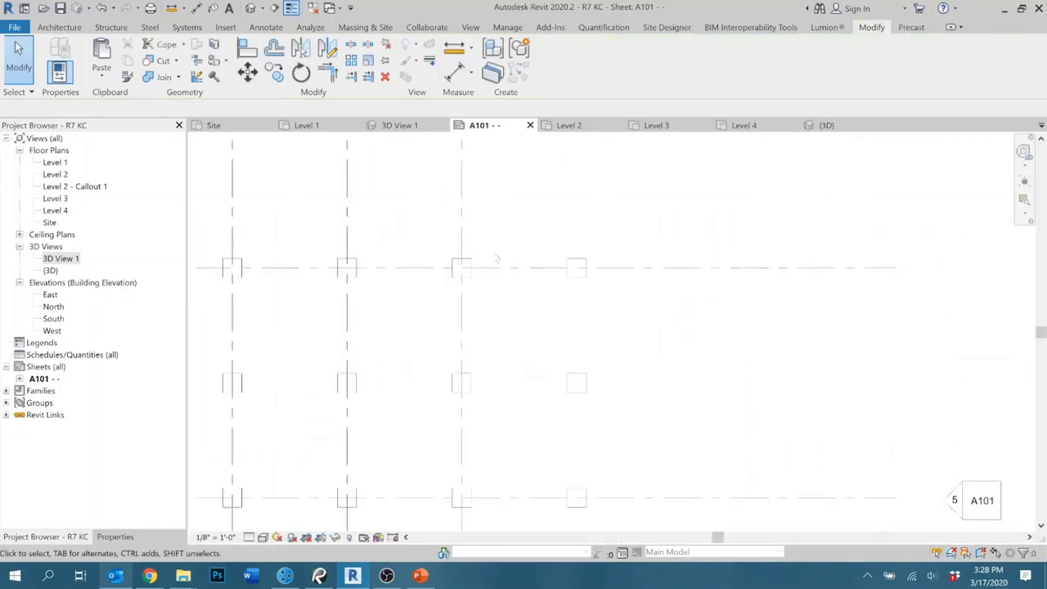
pyautogui.scroll(-4, 493, 274)
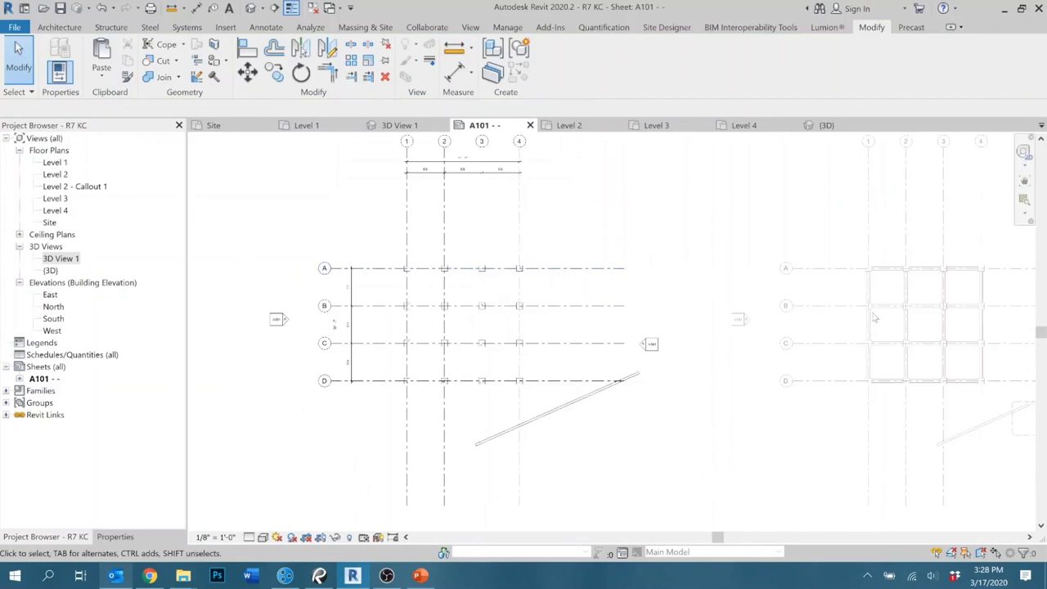
pyautogui.scroll(-8, 873, 317)
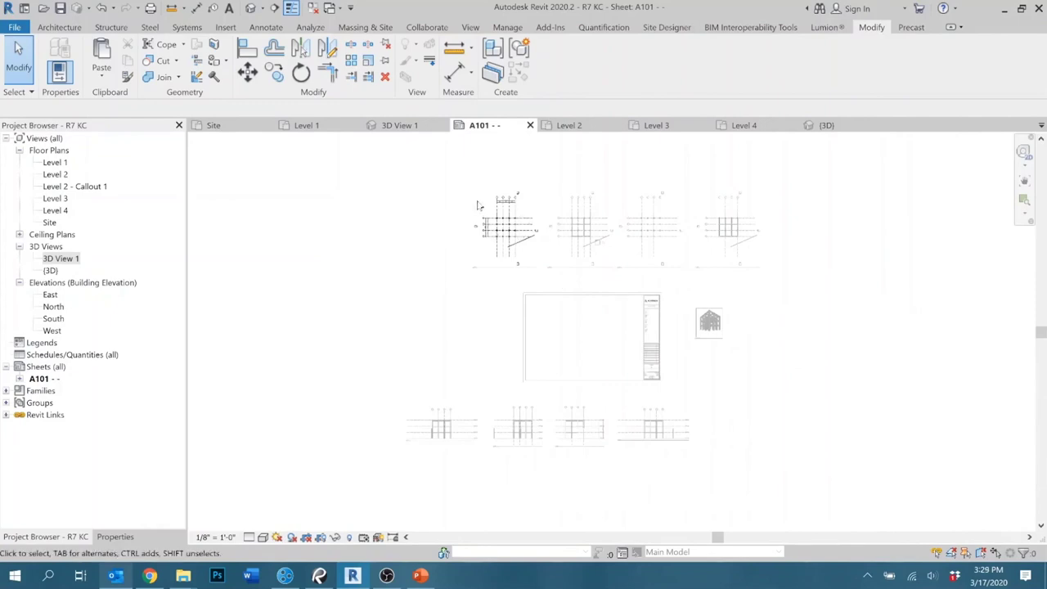
pyautogui.doubleClick(946, 385)
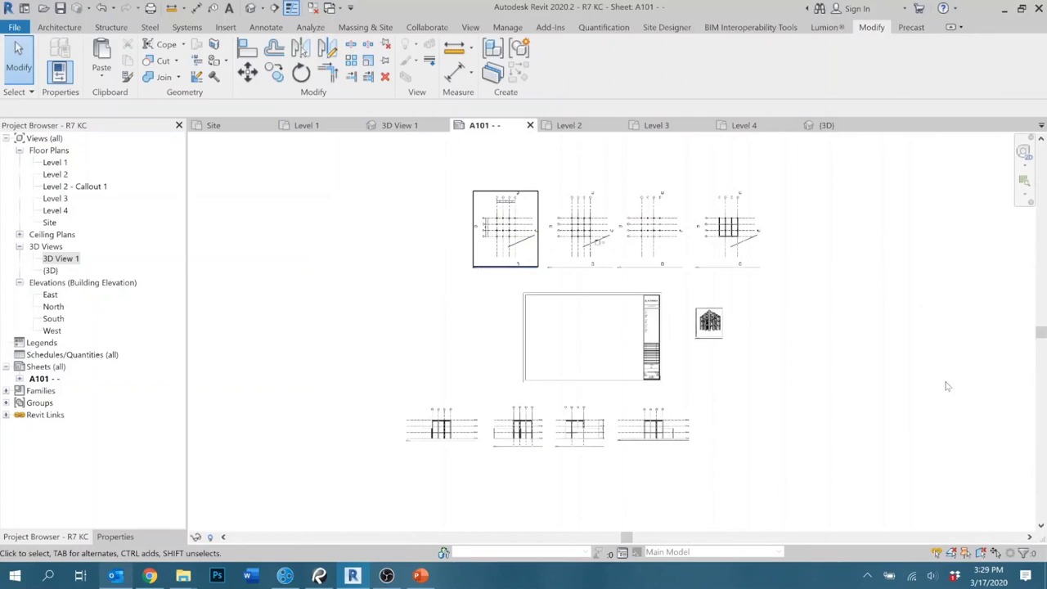
pyautogui.doubleClick(521, 231)
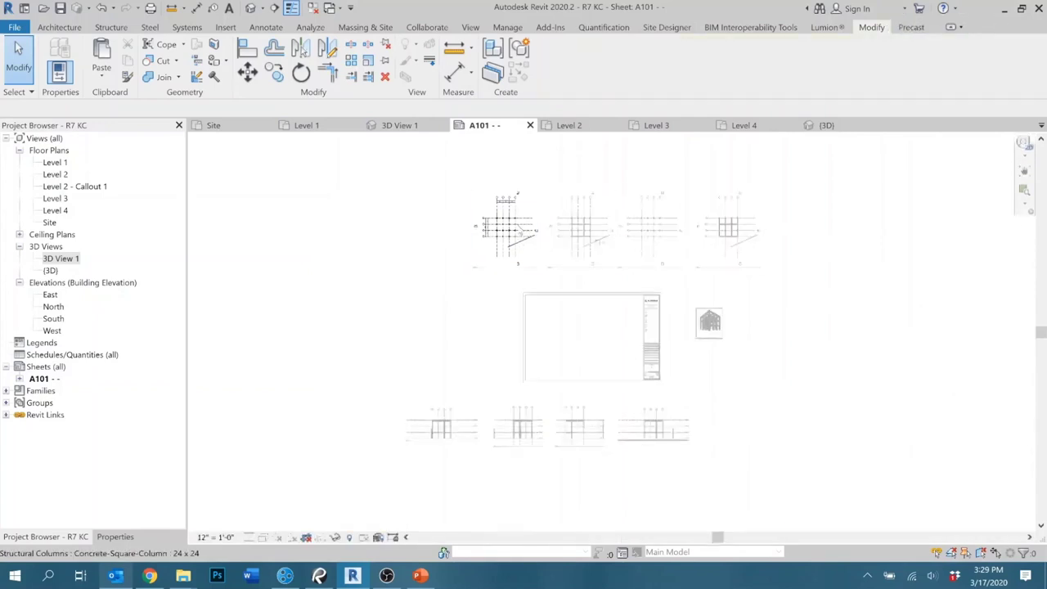
pyautogui.scroll(5, 521, 231)
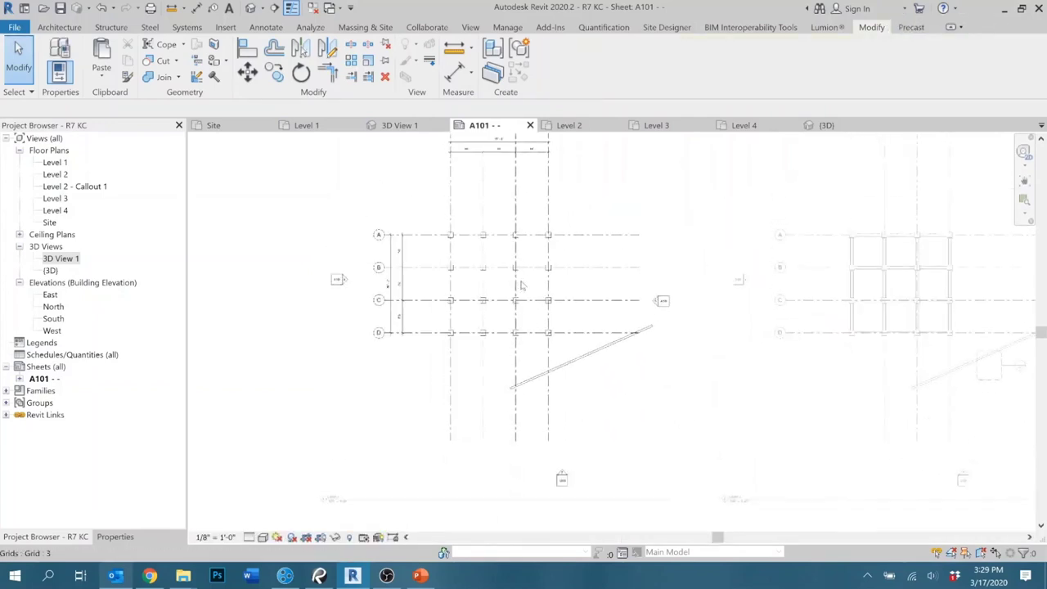
# Create perspective camera view 3D View 2 from the plan and enlarge its crop region.
pyautogui.press('a')
pyautogui.press('m')
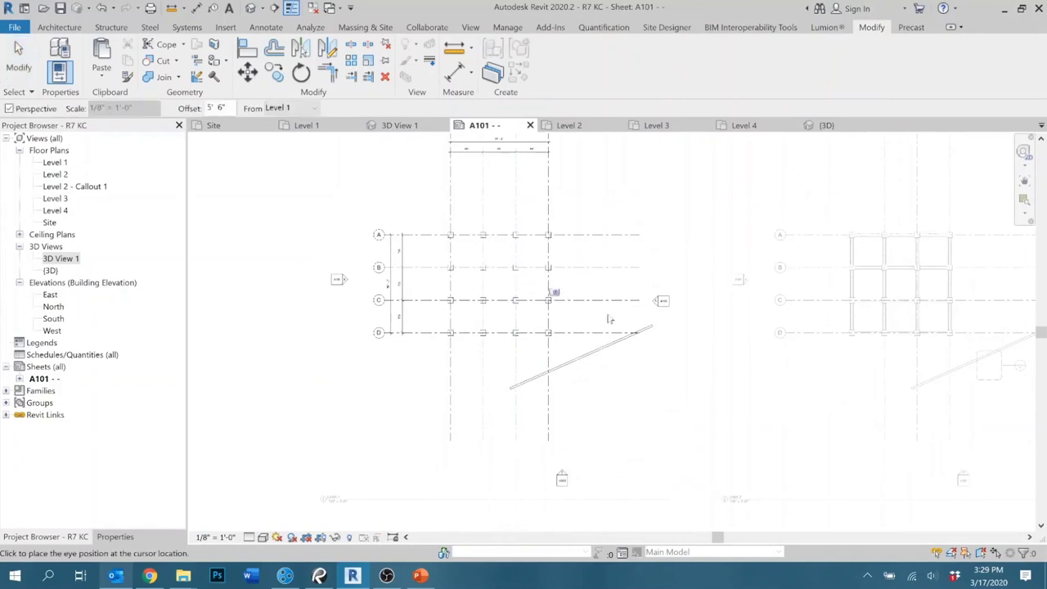
pyautogui.click(700, 336)
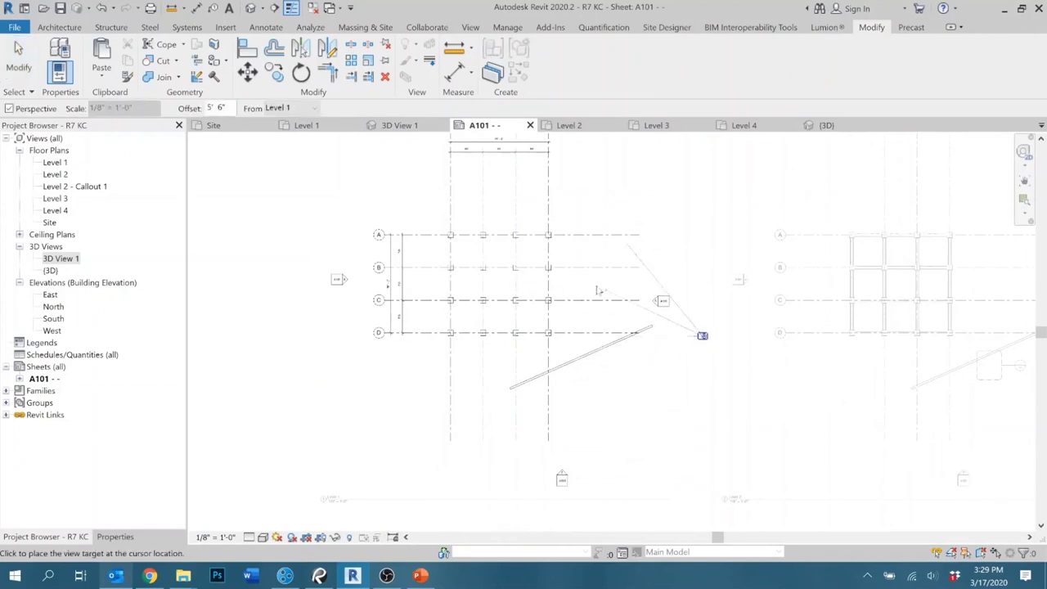
pyautogui.click(375, 233)
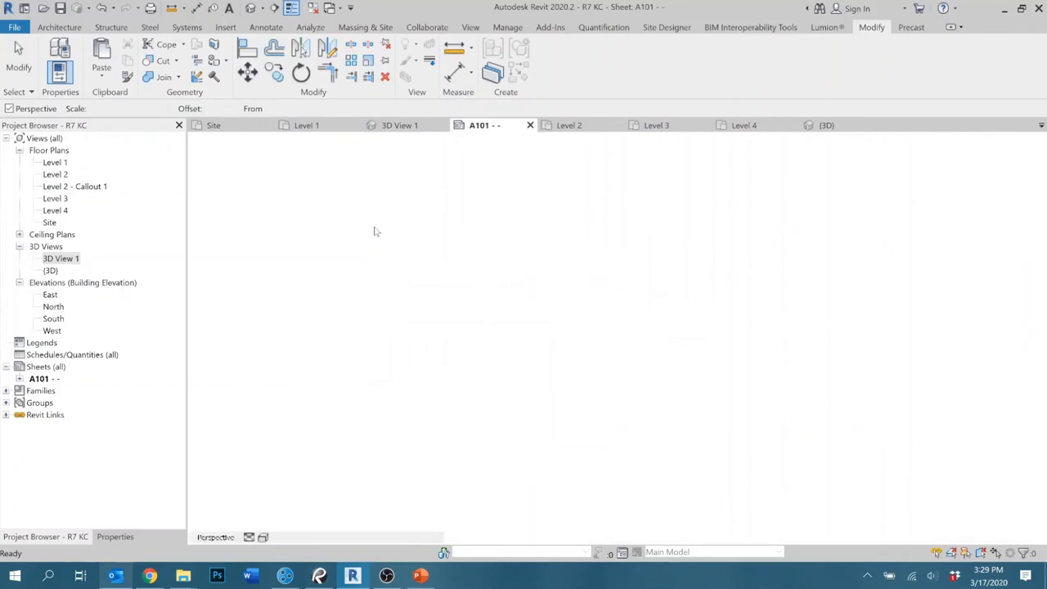
pyautogui.scroll(-5, 536, 387)
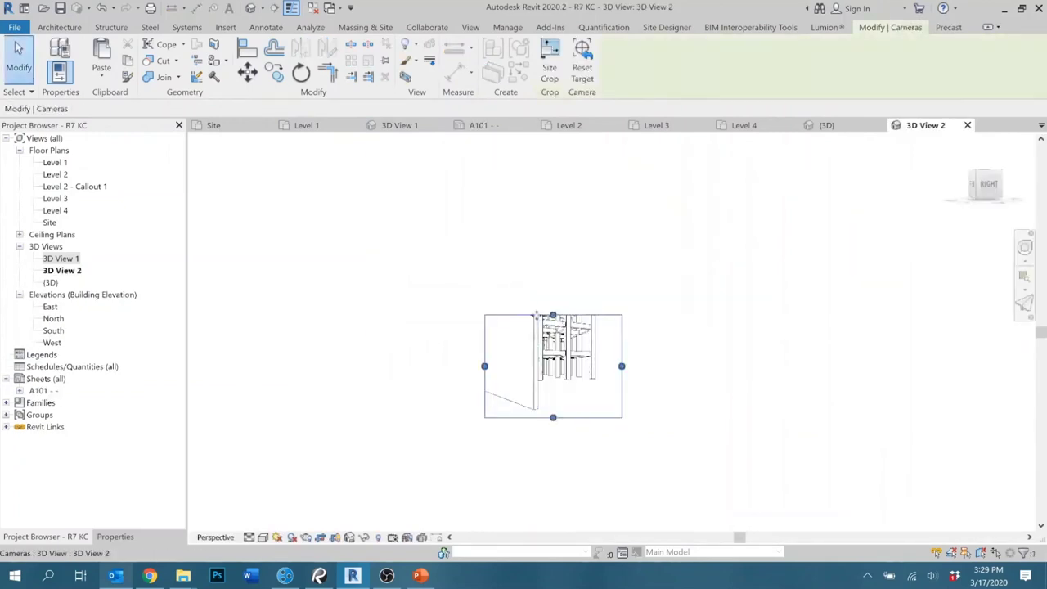
pyautogui.moveTo(554, 309); pyautogui.dragTo(552, 238)
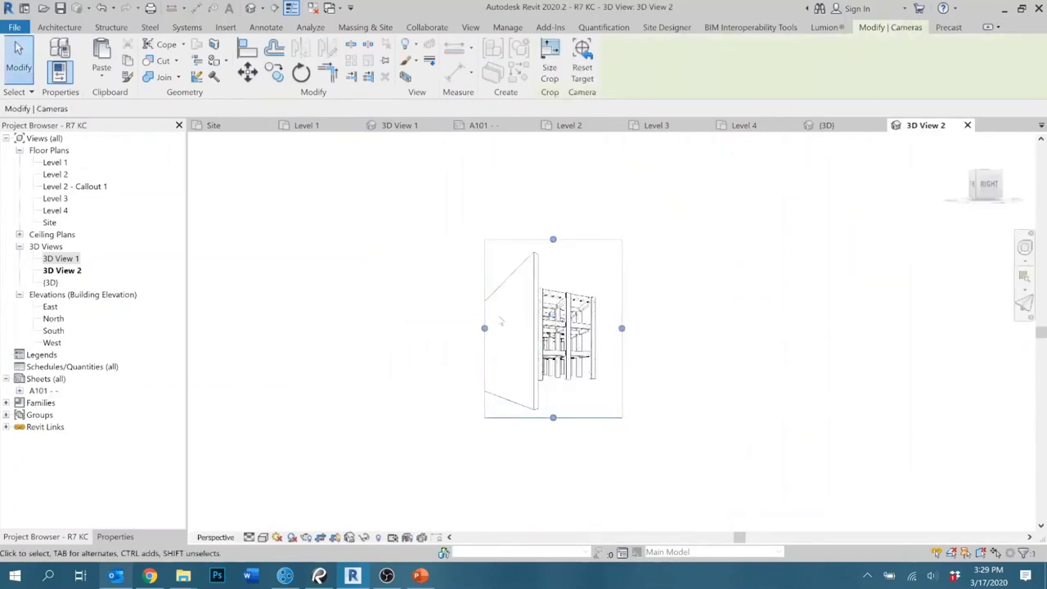
pyautogui.moveTo(484, 328); pyautogui.dragTo(447, 328)
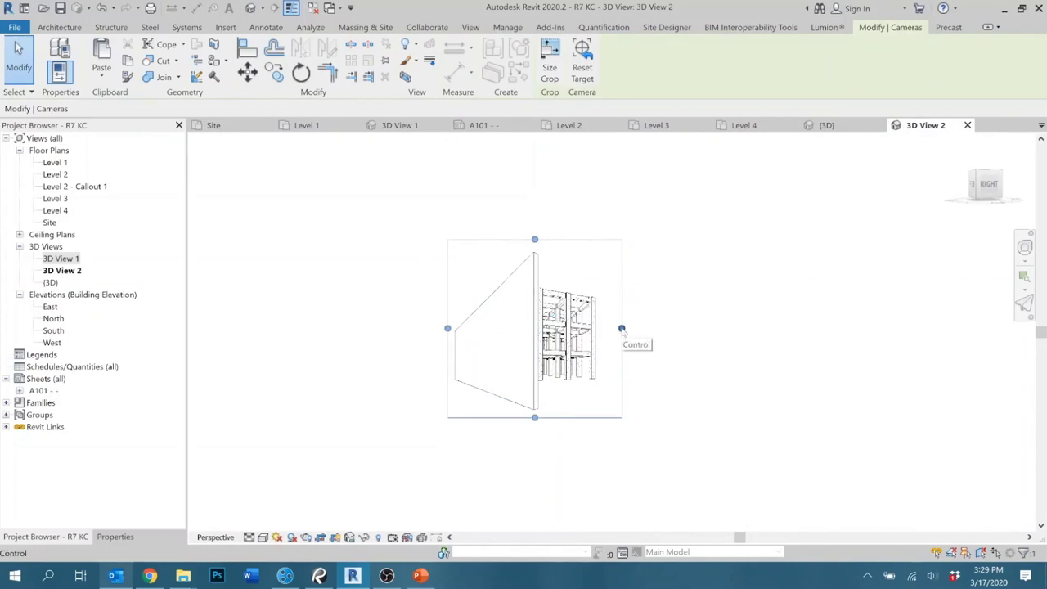
pyautogui.click(704, 343)
# Turn off Crop View for 3D View 2 in its Properties.
pyautogui.click(107, 536)
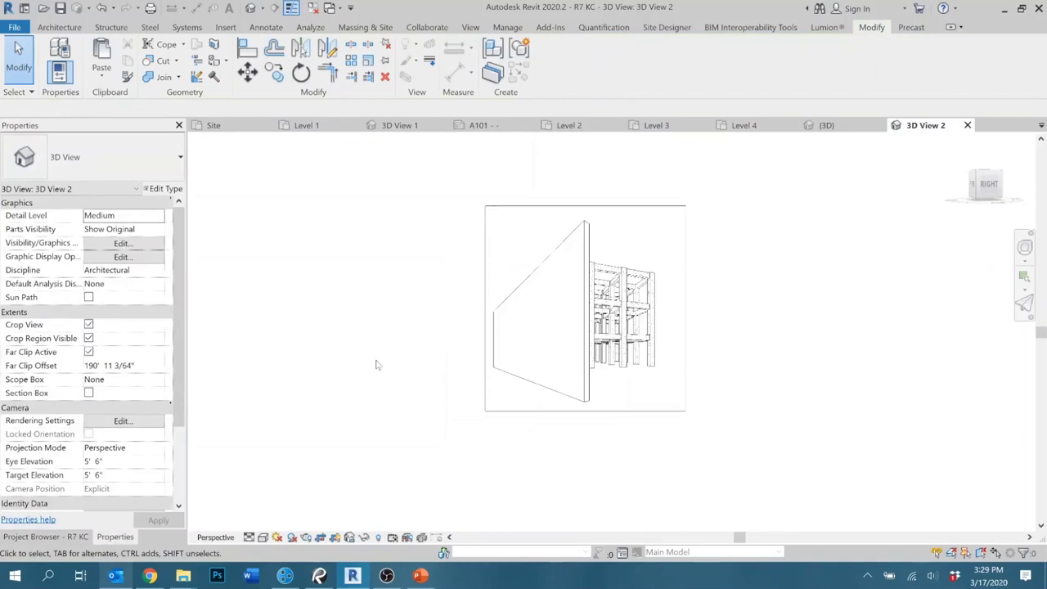
pyautogui.click(651, 411)
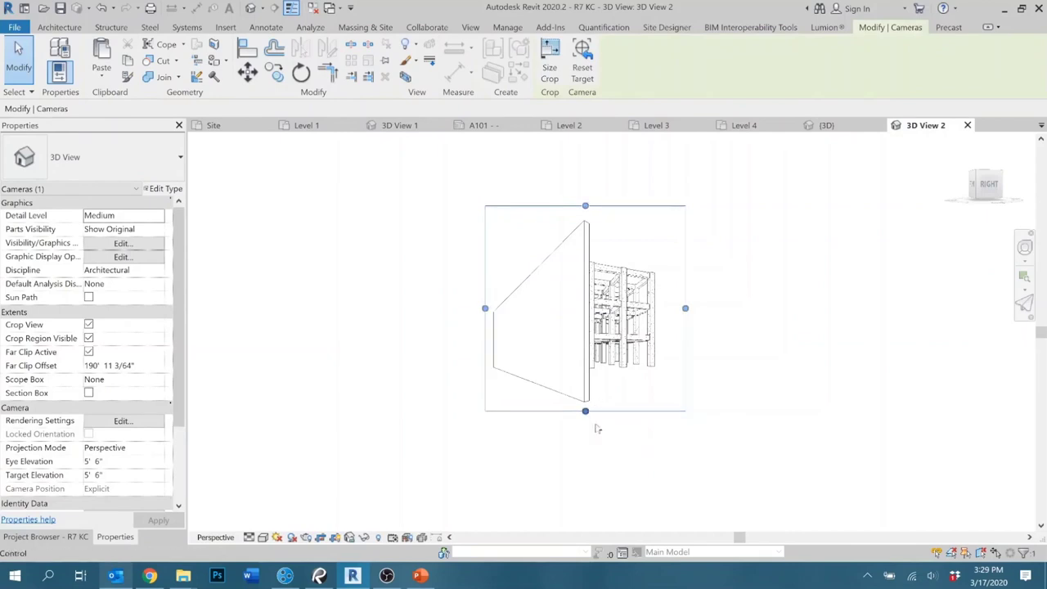
pyautogui.moveTo(586, 413)
pyautogui.mouseDown()
pyautogui.moveTo(583, 392)
pyautogui.moveTo(585, 412)
pyautogui.mouseUp()
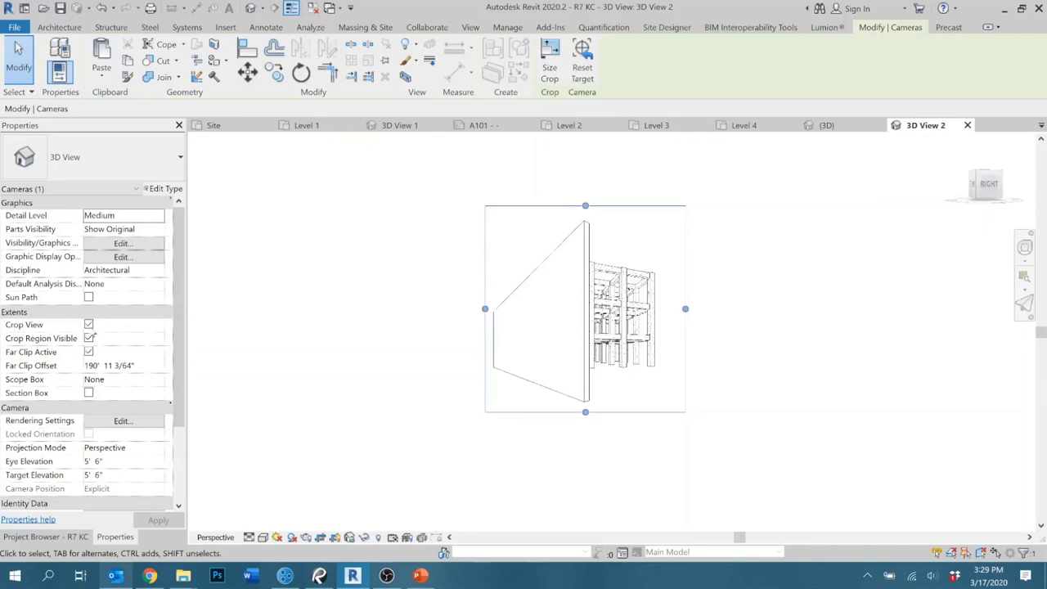
pyautogui.click(88, 325)
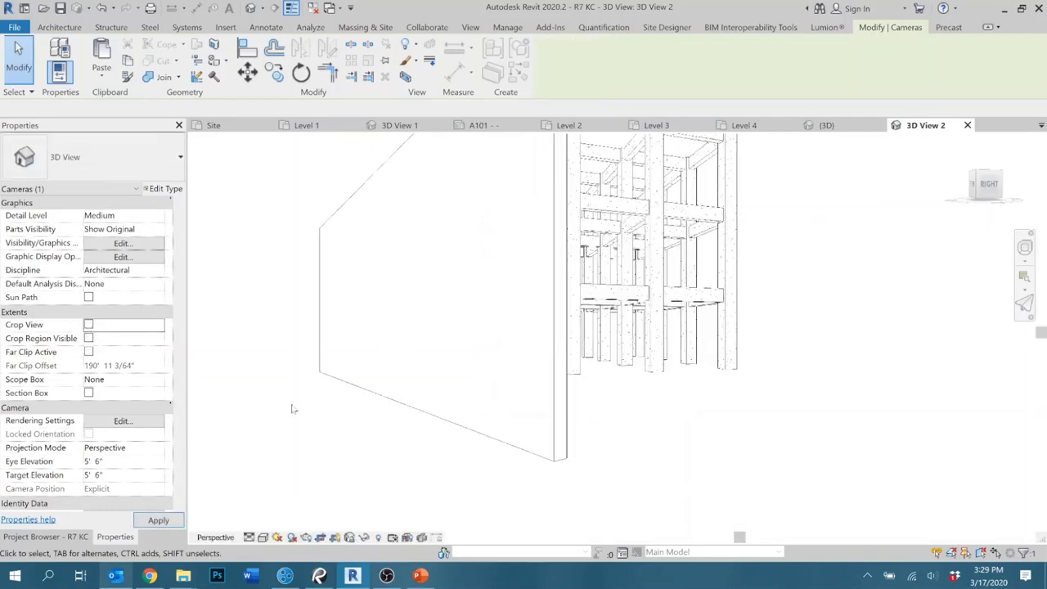
pyautogui.scroll(-3, 294, 409)
pyautogui.scroll(3, 711, 381)
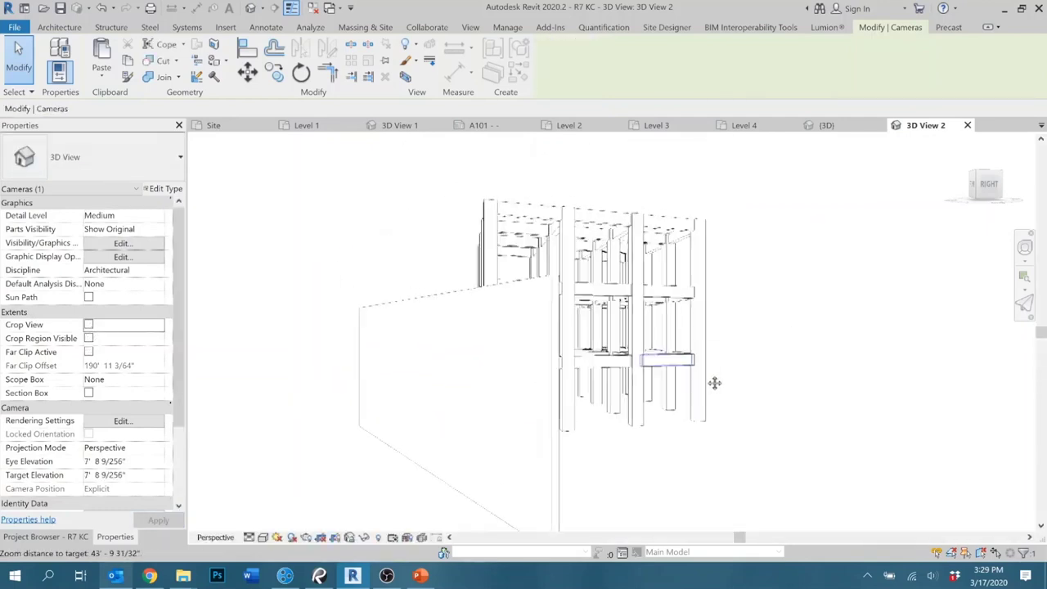
# Find the Show Crop Region shortcut (CR) in Keyboard Shortcuts and use it in 3D View 2.
pyautogui.write('ks')
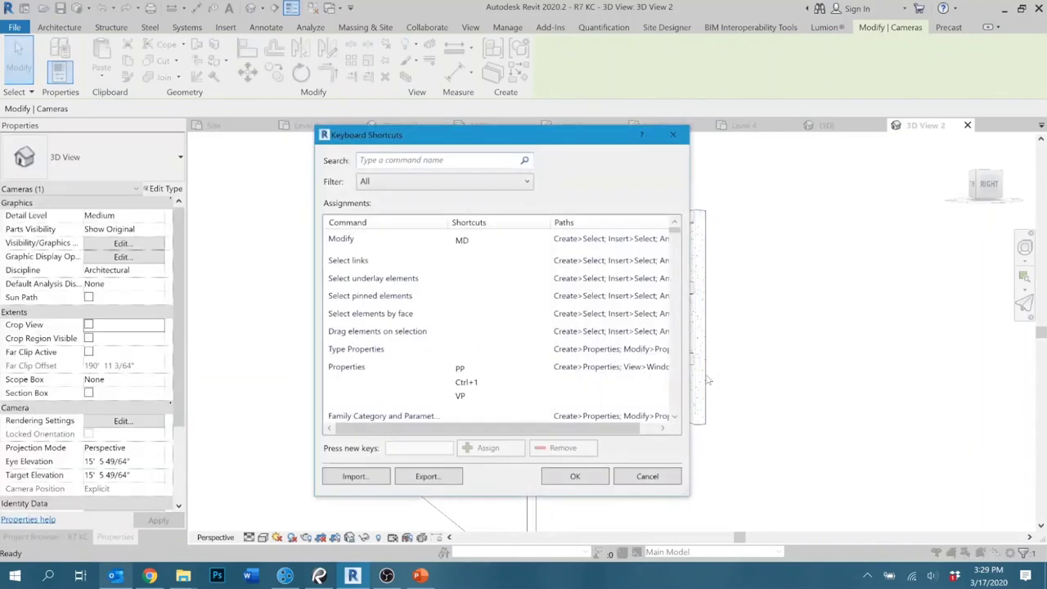
pyautogui.write('crop')
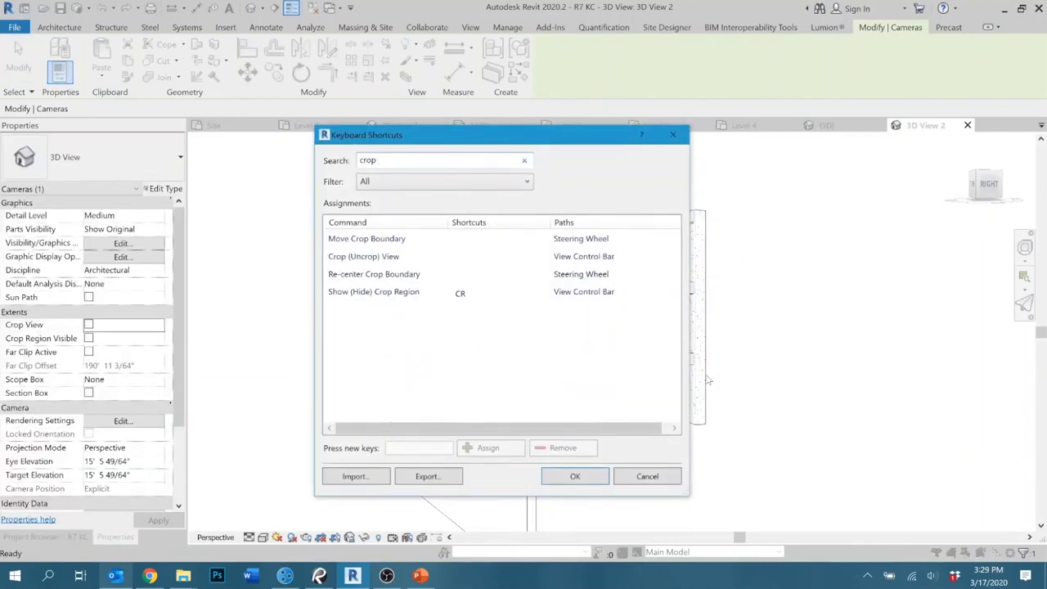
pyautogui.write(' re')
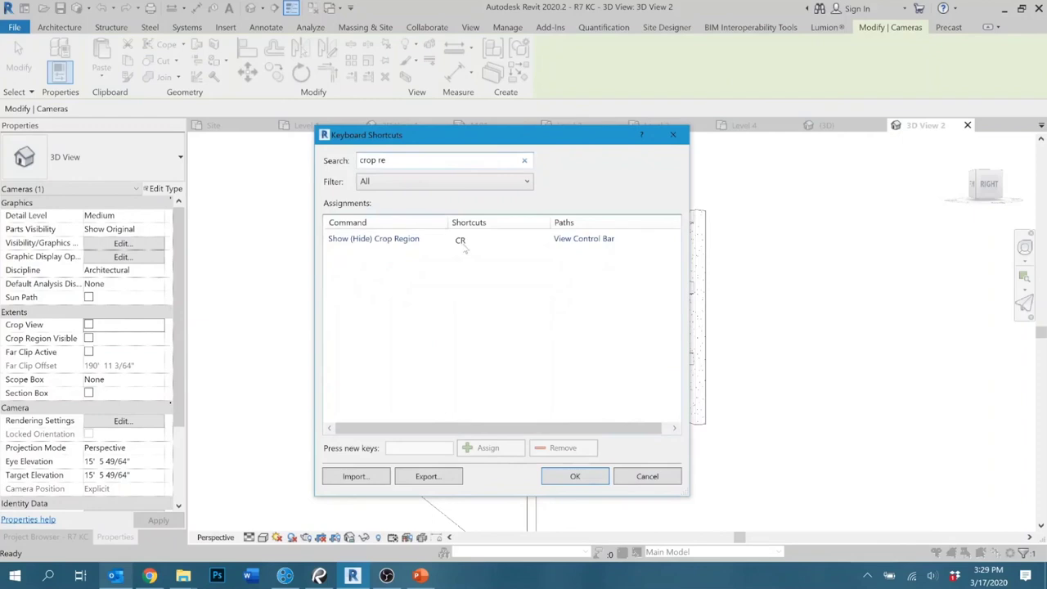
pyautogui.click(464, 242)
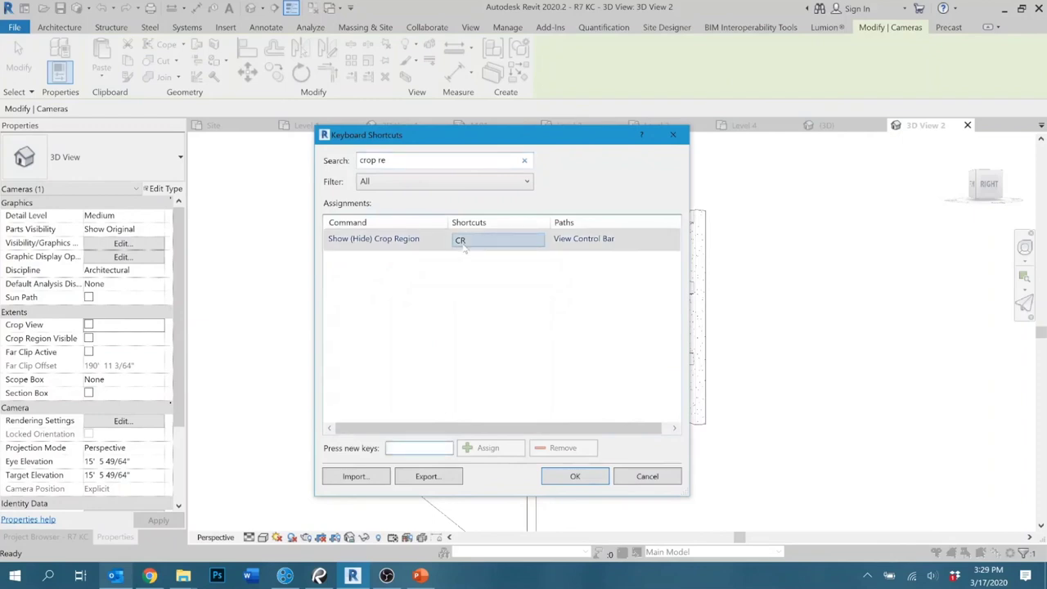
pyautogui.click(646, 476)
pyautogui.press('c')
pyautogui.press('r')
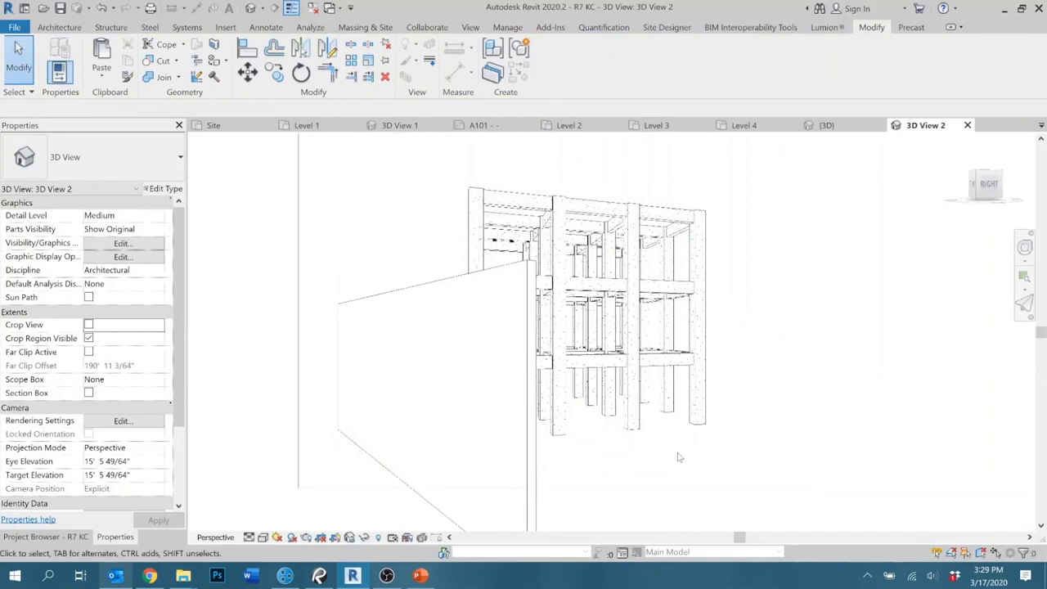
# Close the 3D View 2 tab and return to sheet A101.
pyautogui.scroll(-5, 597, 449)
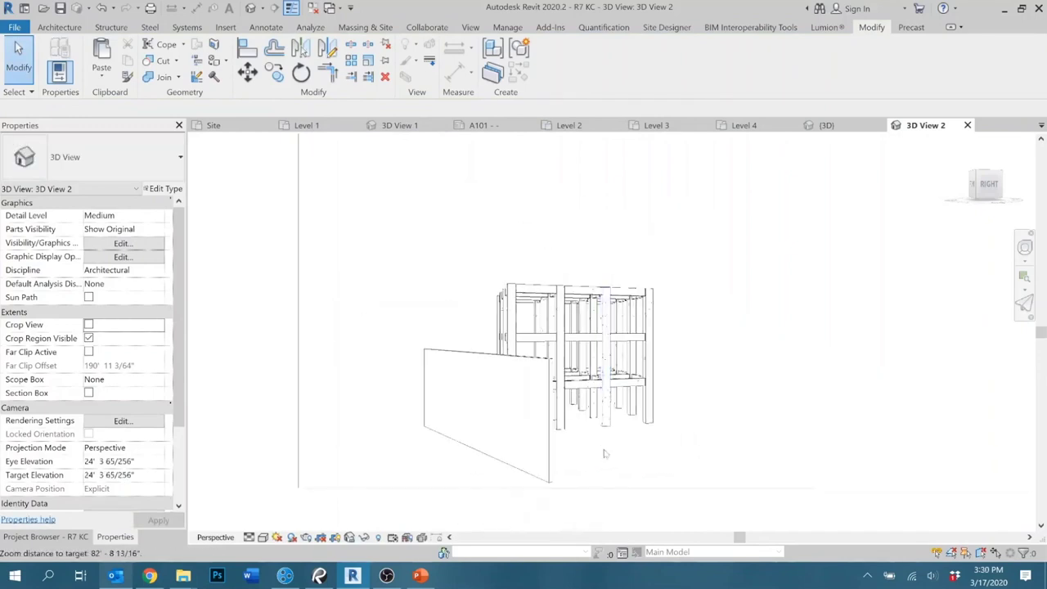
pyautogui.scroll(-4, 588, 454)
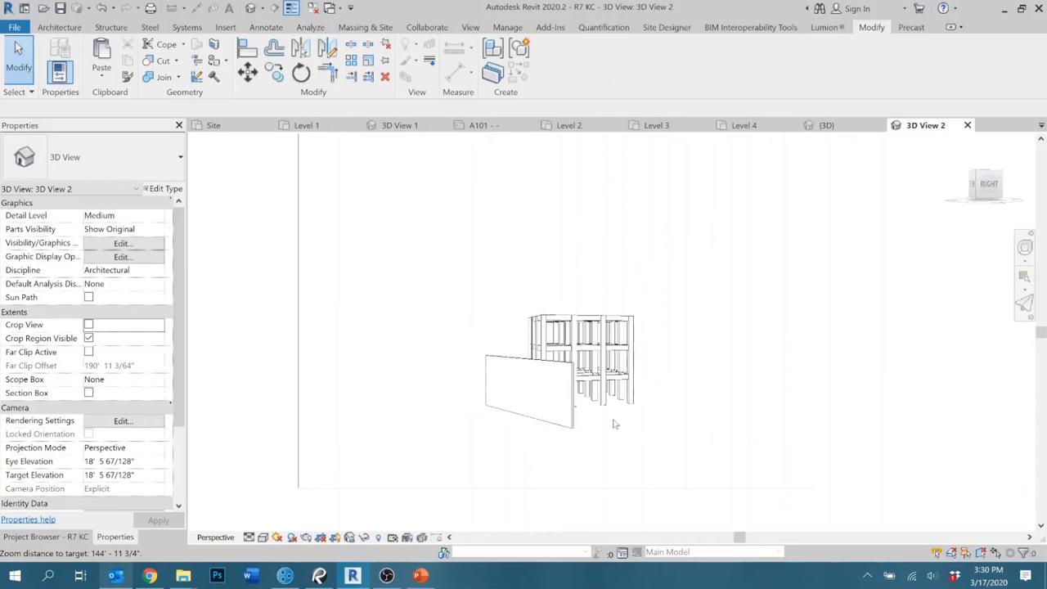
pyautogui.scroll(4, 619, 427)
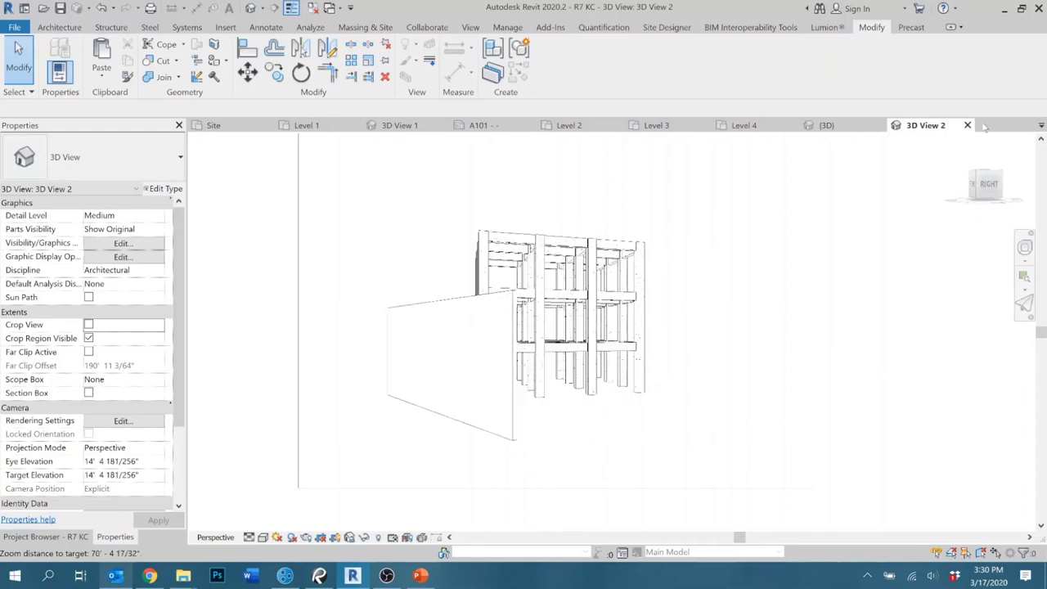
pyautogui.click(967, 125)
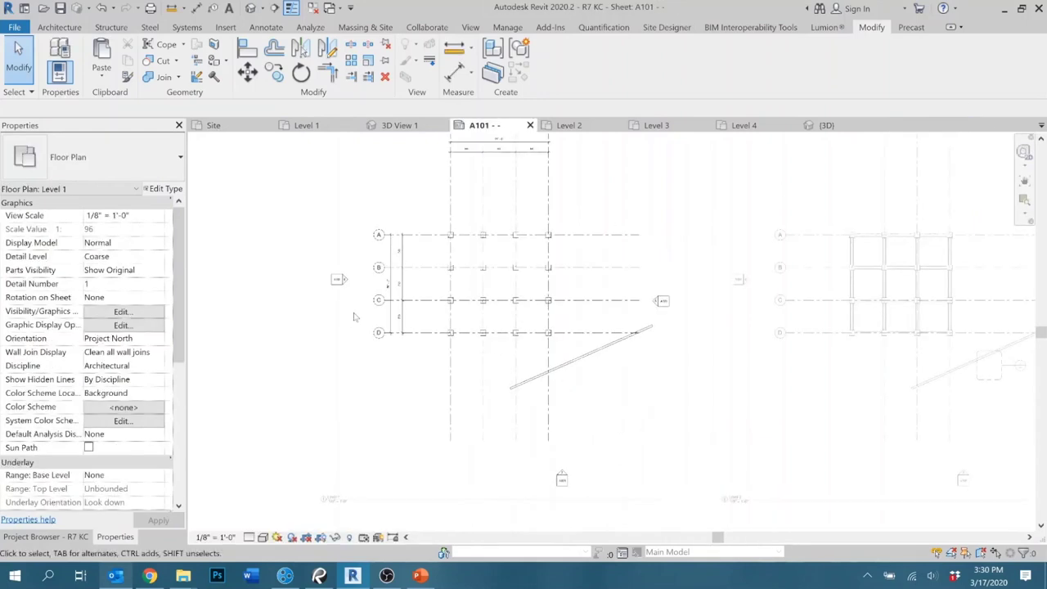
pyautogui.scroll(-3, 734, 381)
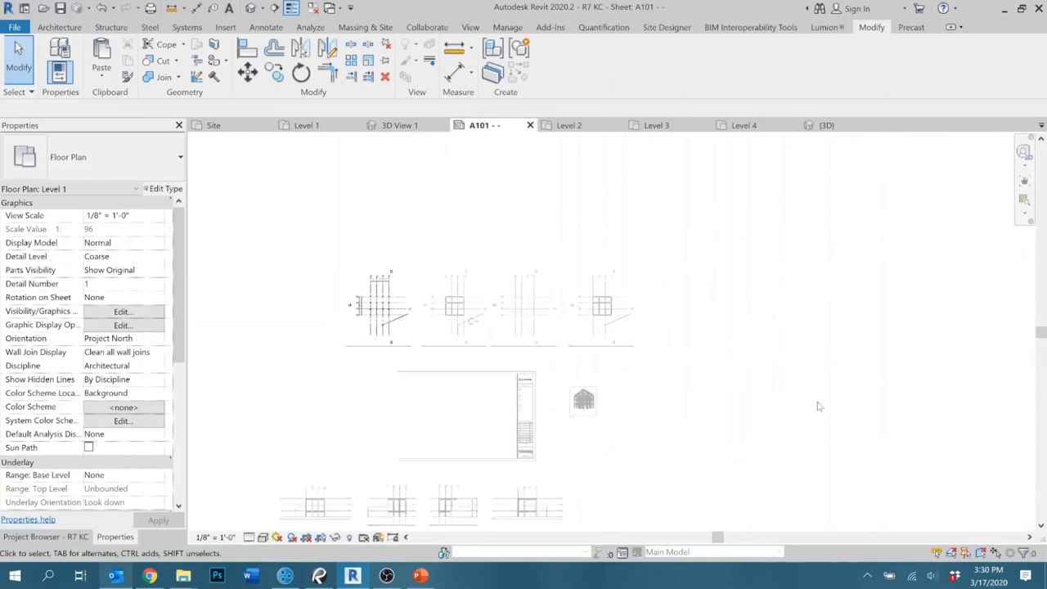
pyautogui.scroll(2, 815, 402)
pyautogui.moveTo(794, 420); pyautogui.dragTo(761, 380, button='middle')
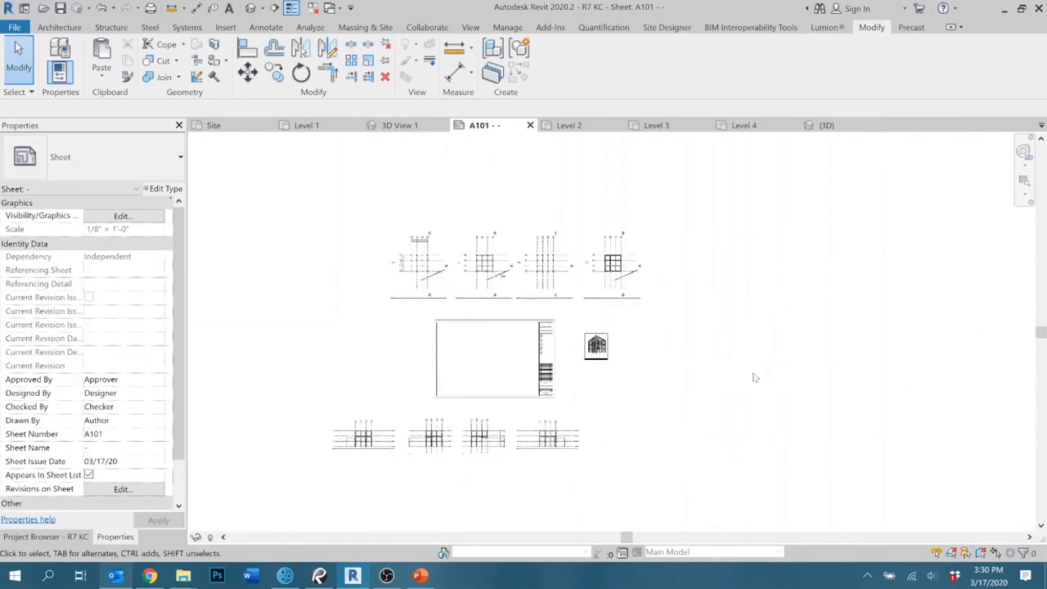
# Place 3D View 2 on A101 beside 3D View 1, declining to enable its crop region.
pyautogui.click(47, 539)
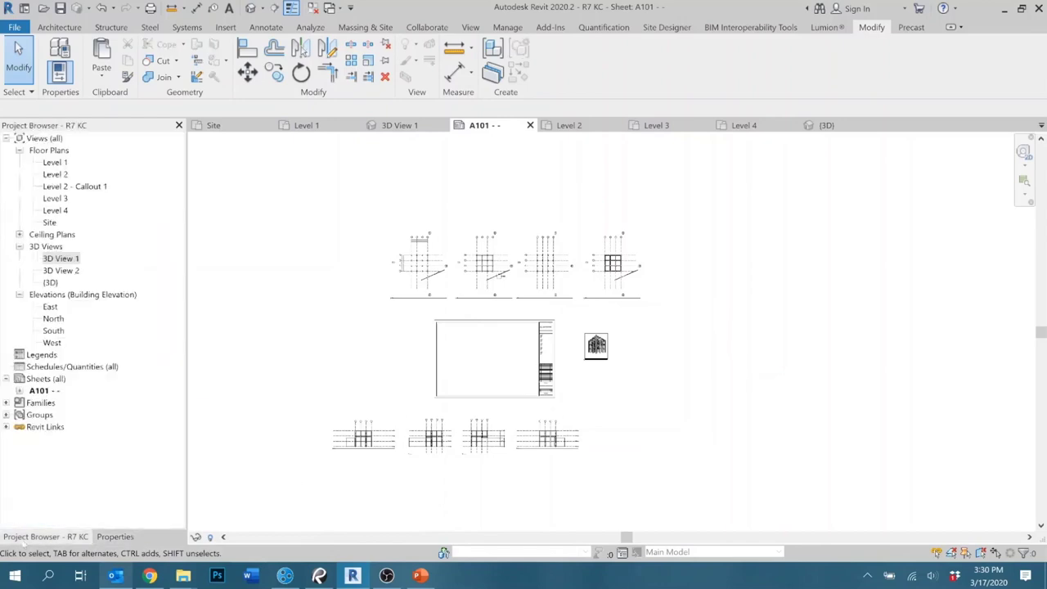
pyautogui.moveTo(61, 271); pyautogui.dragTo(651, 345)
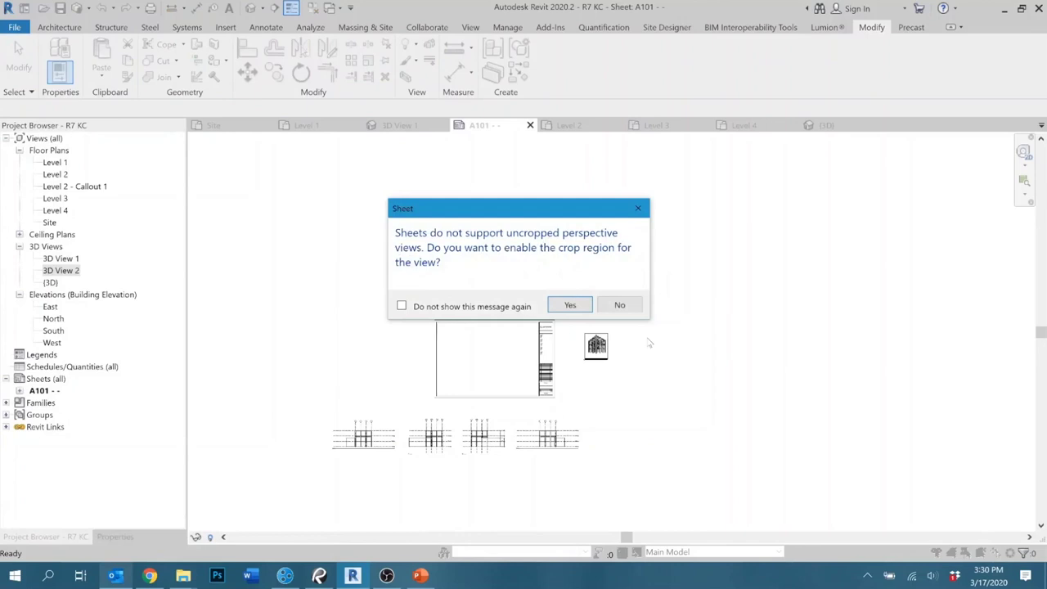
pyautogui.click(602, 309)
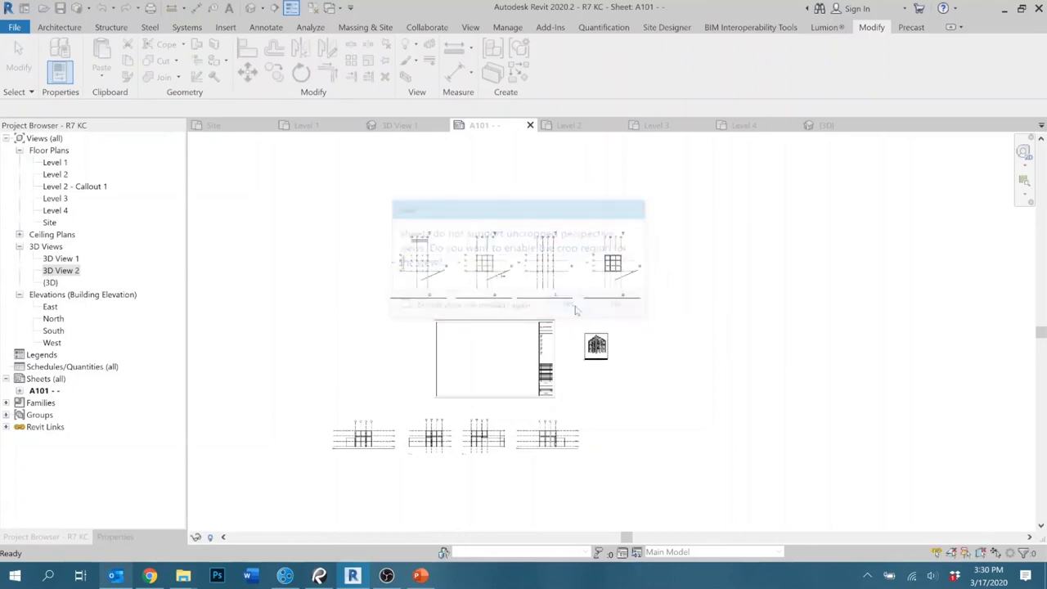
pyautogui.click(644, 351)
pyautogui.press('Escape')
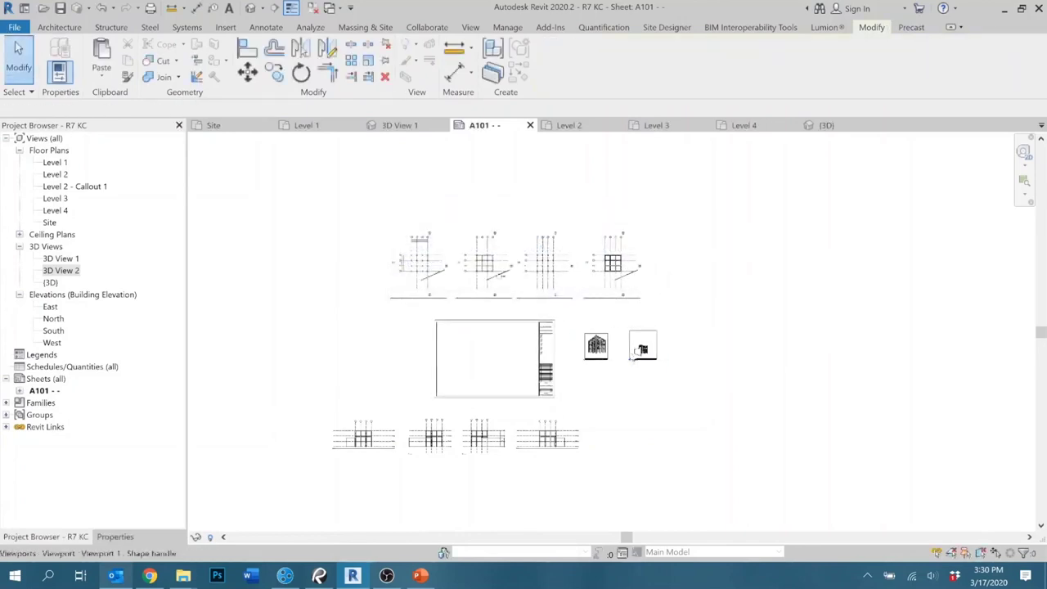
pyautogui.scroll(5, 642, 351)
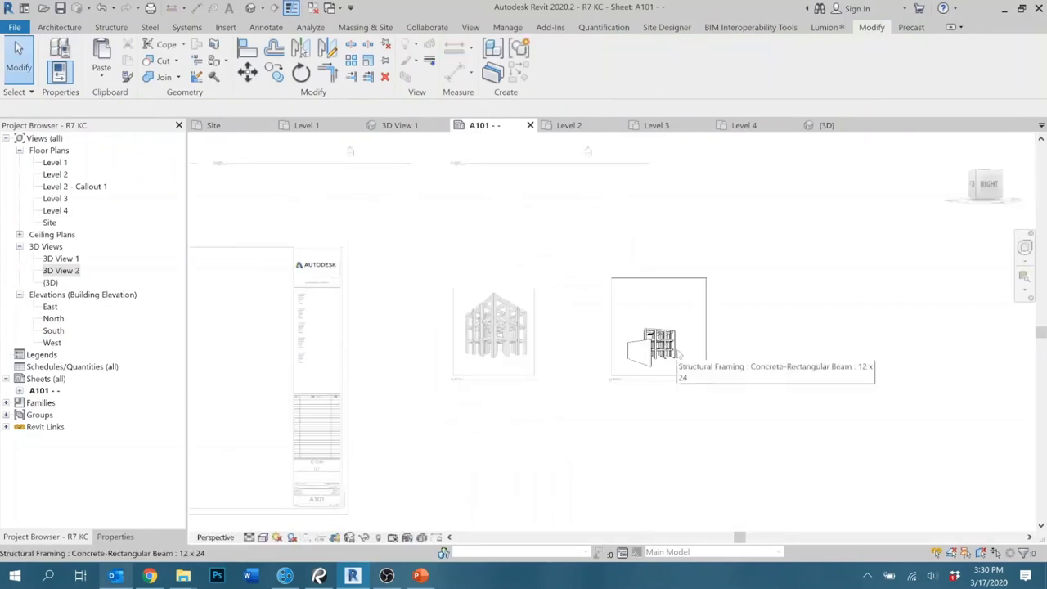
# Briefly activate then deactivate the 3D View 2 viewport and view the whole sheet layout.
pyautogui.doubleClick(666, 351)
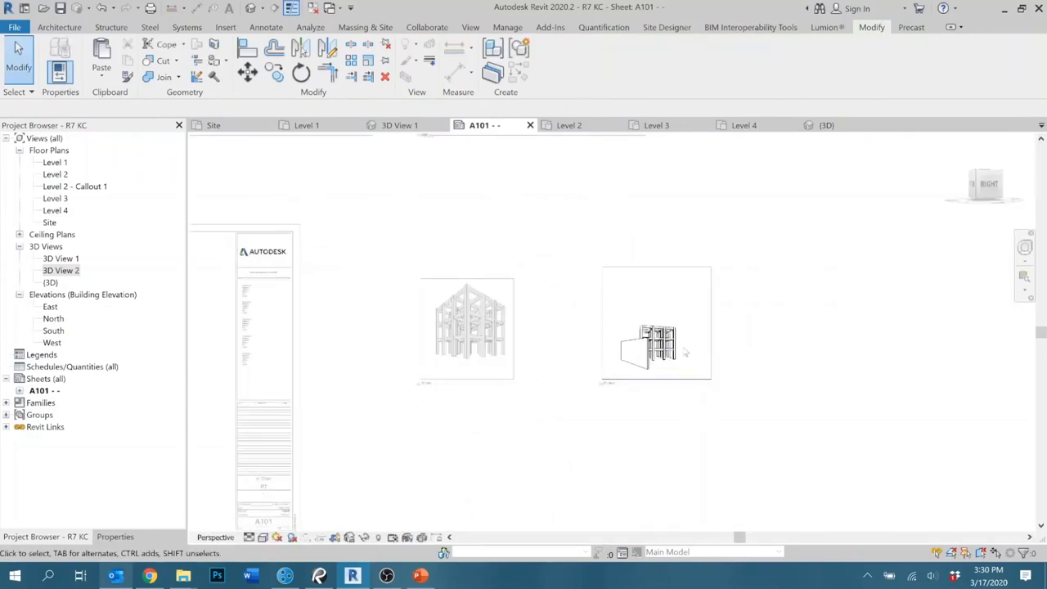
pyautogui.scroll(2, 663, 348)
pyautogui.doubleClick(726, 427)
pyautogui.scroll(-5, 740, 426)
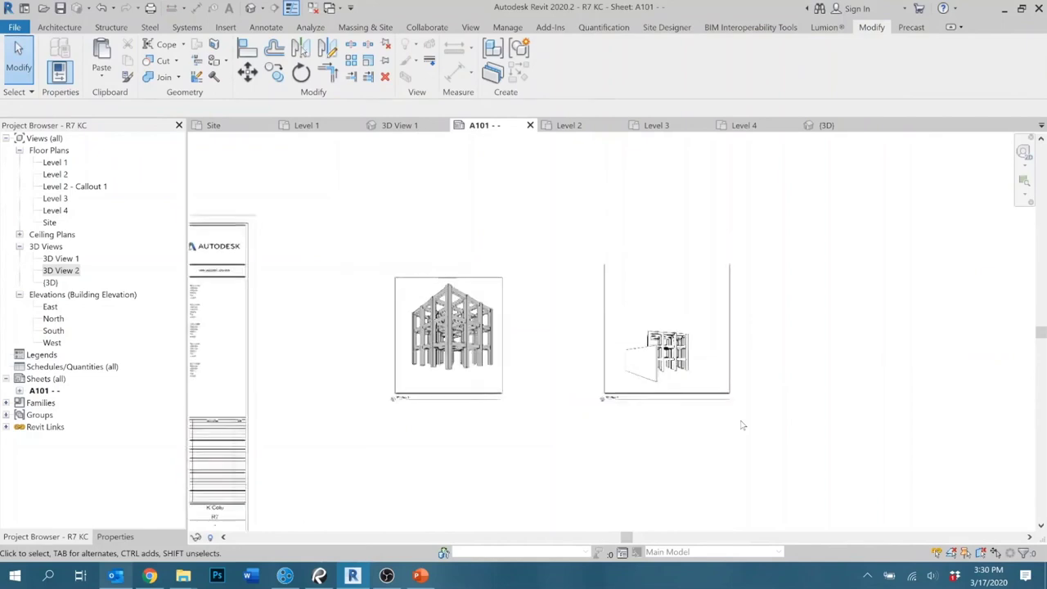
pyautogui.moveTo(775, 452); pyautogui.dragTo(767, 400, button='middle')
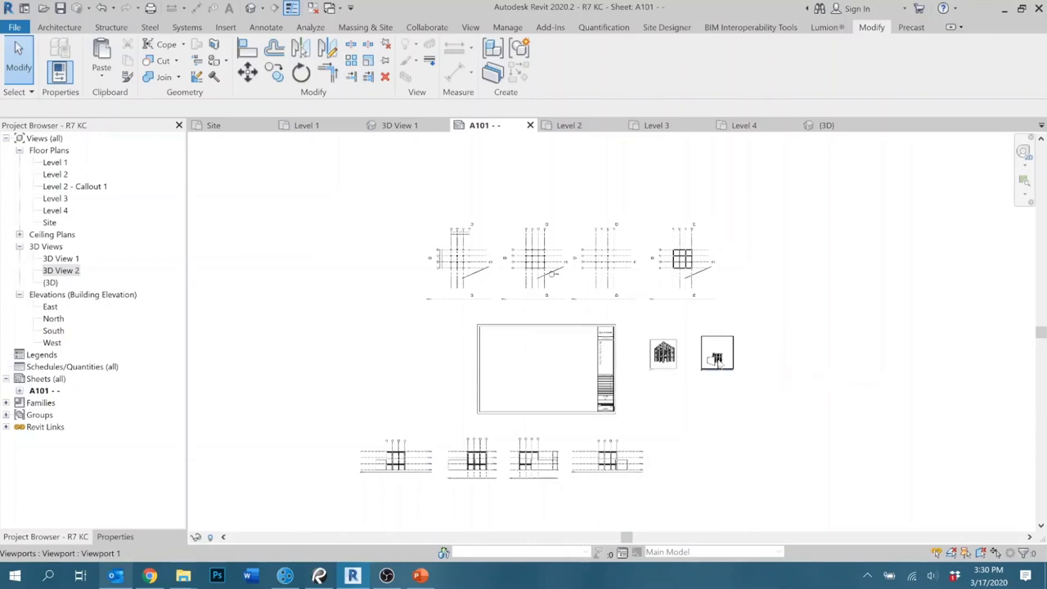
# Activate the left floor plan viewport on sheet A101 for editing.
pyautogui.scroll(5, 460, 260)
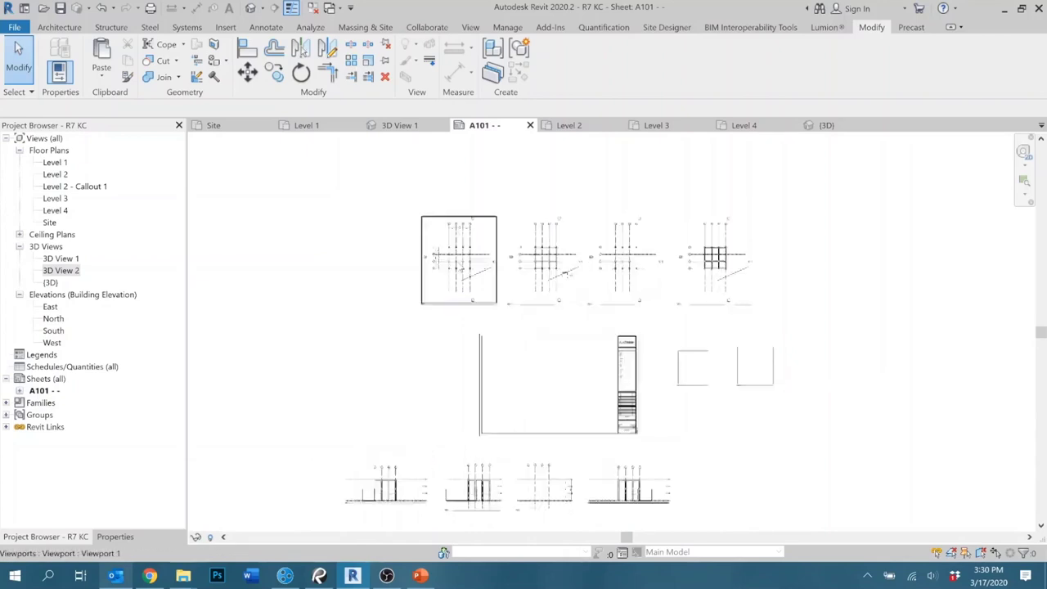
pyautogui.scroll(-5, 460, 267)
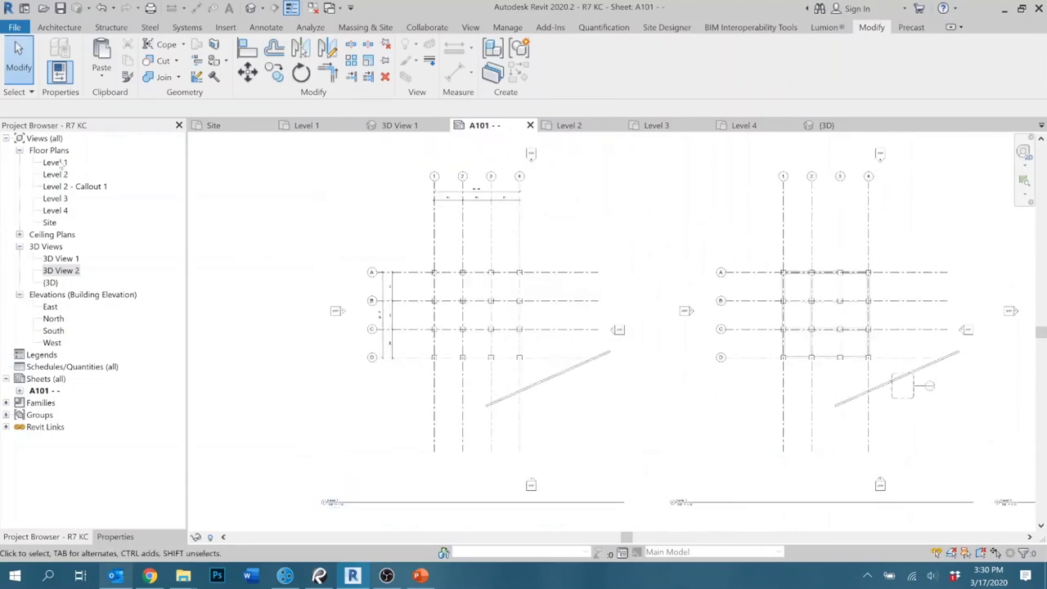
pyautogui.doubleClick(572, 413)
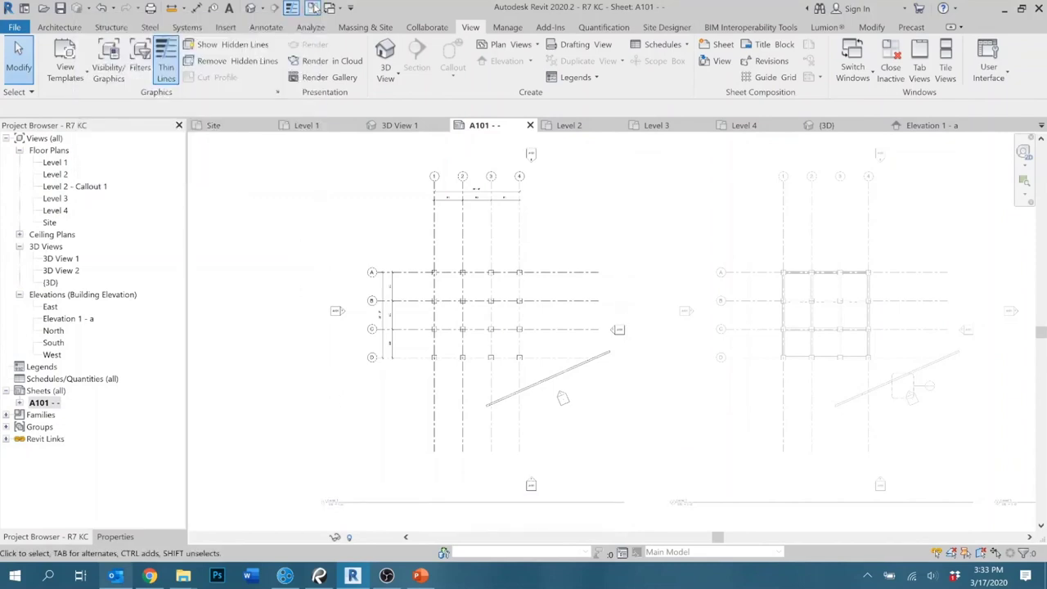
# Run Close Inactive, then zoom into sheet A101's plan viewports to review them.
pyautogui.click(313, 8)
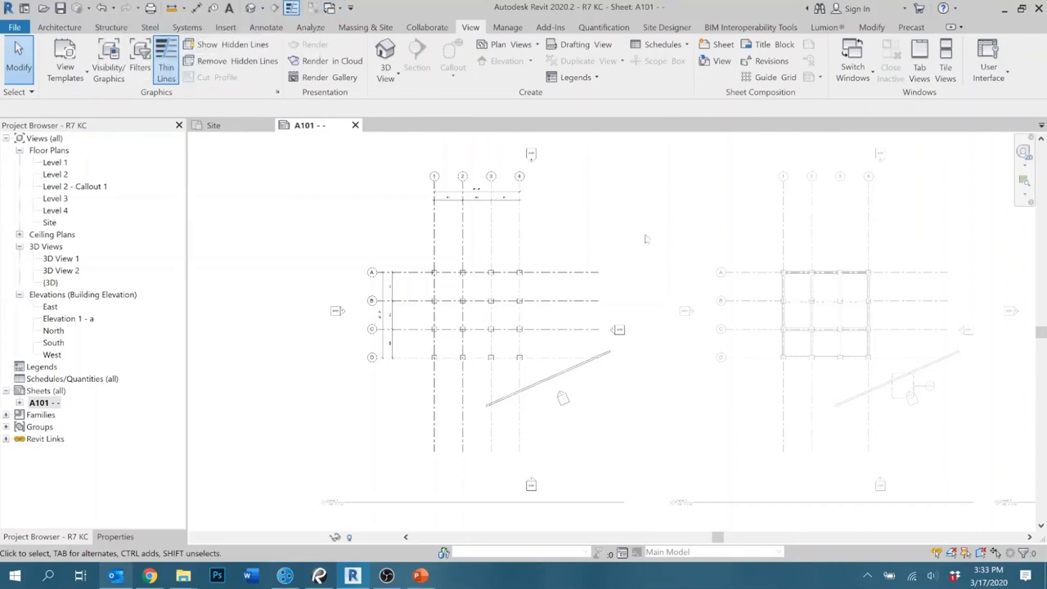
pyautogui.scroll(-4, 611, 217)
pyautogui.scroll(-2, 604, 338)
pyautogui.scroll(2, 809, 412)
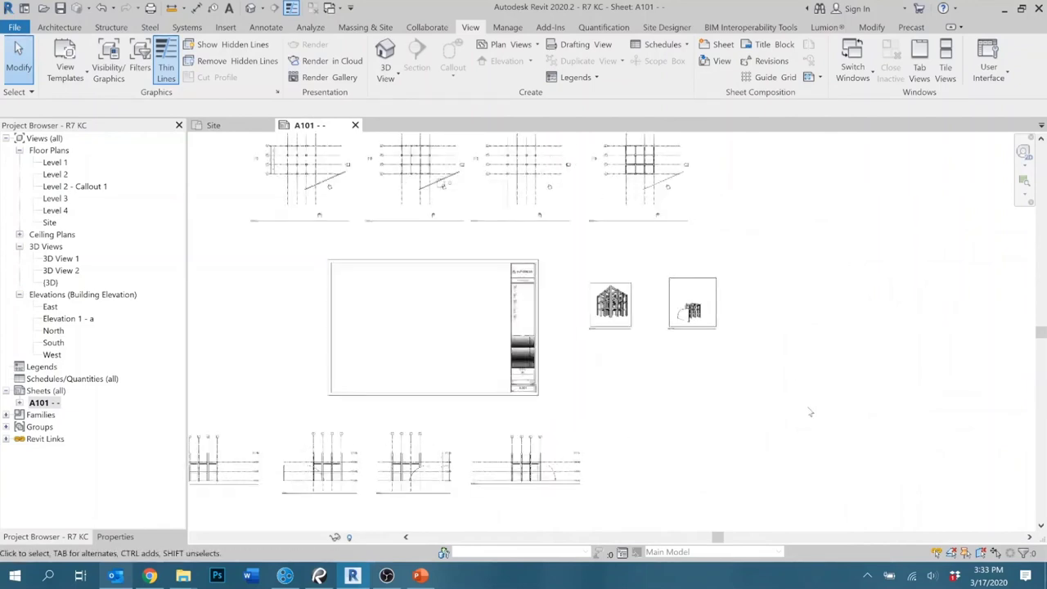
pyautogui.scroll(-1, 822, 408)
pyautogui.scroll(1, 824, 409)
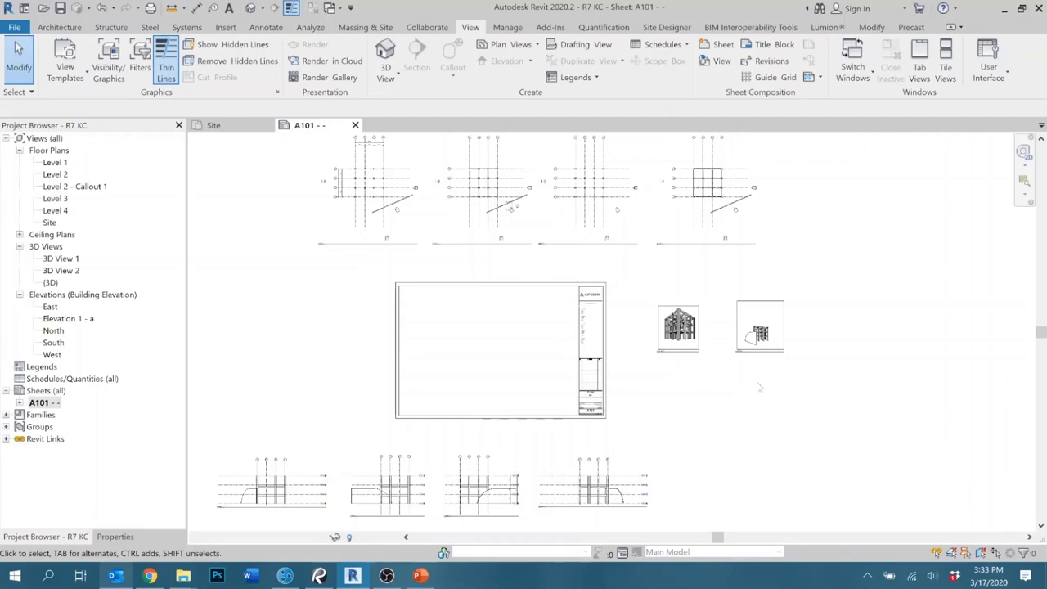
pyautogui.moveTo(665, 385); pyautogui.dragTo(755, 454, button='middle')
pyautogui.scroll(8, 439, 319)
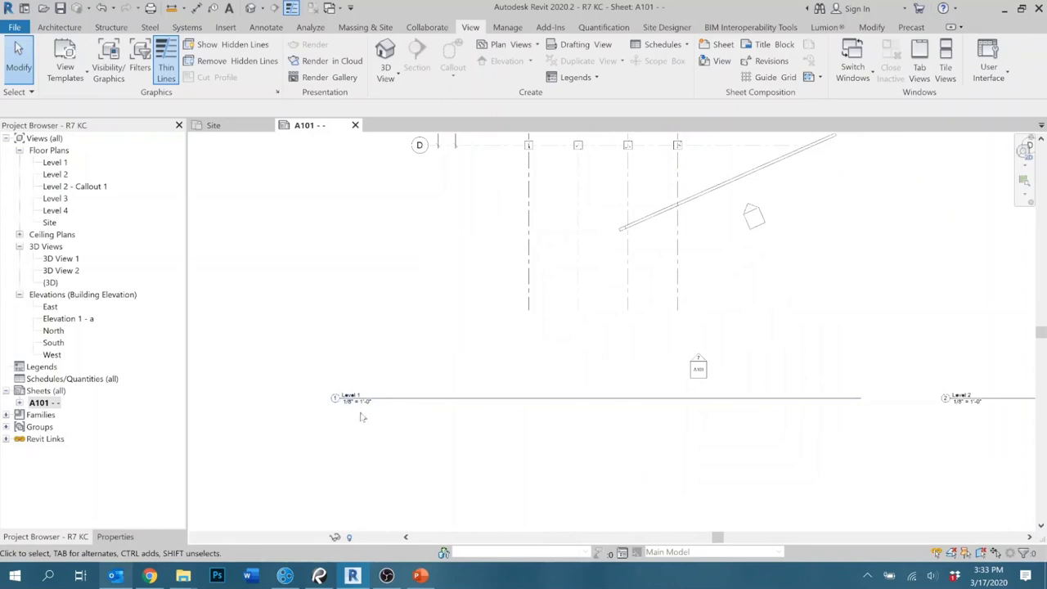
pyautogui.scroll(-6, 503, 310)
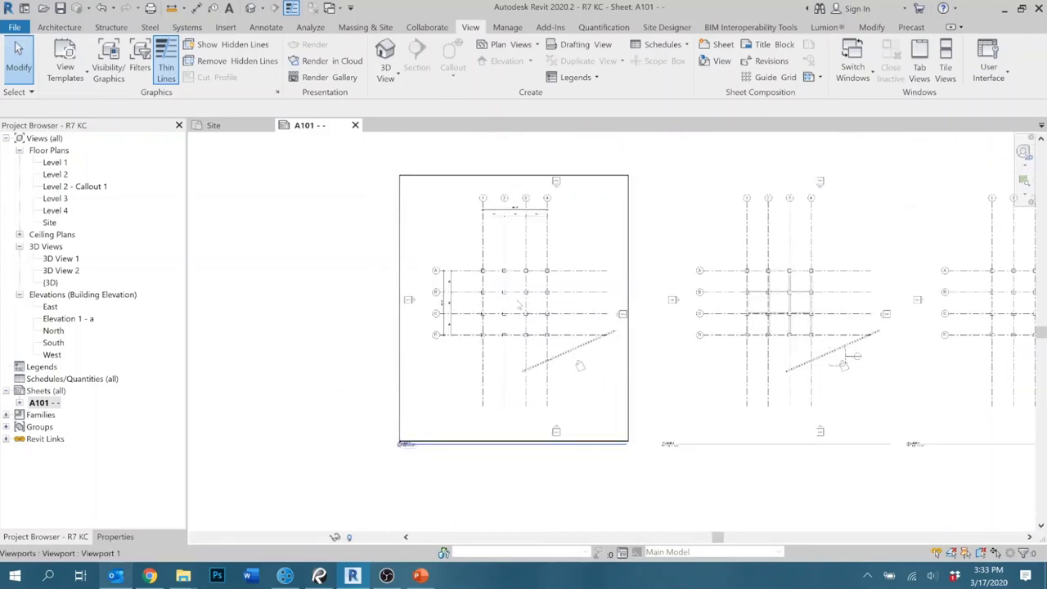
# Change the Level 1 plan viewport on A101 from its original scale to 1/16" = 1'-0".
pyautogui.doubleClick(519, 304)
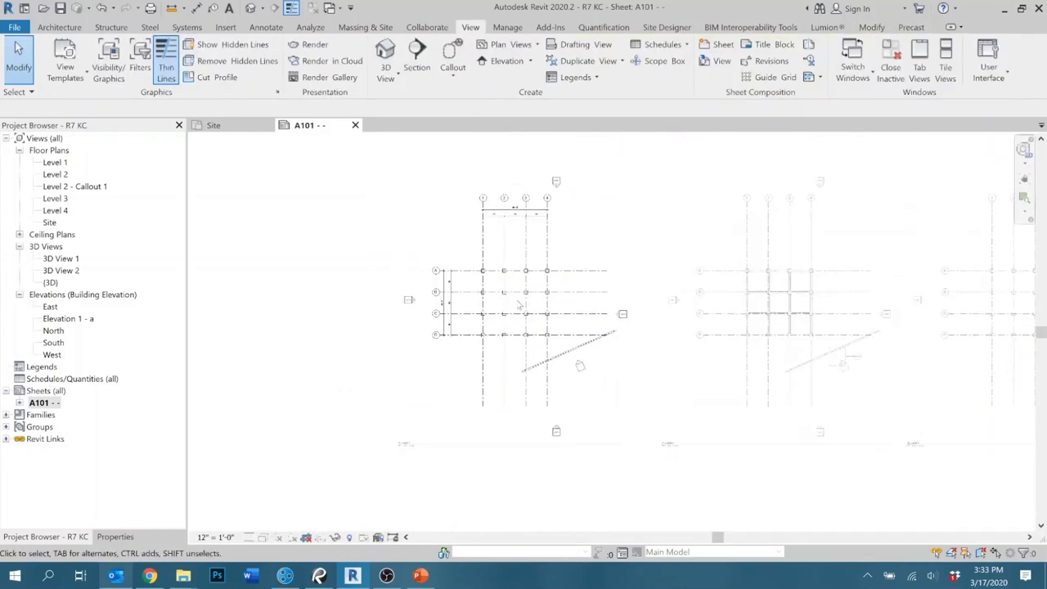
pyautogui.click(217, 537)
pyautogui.click(225, 349)
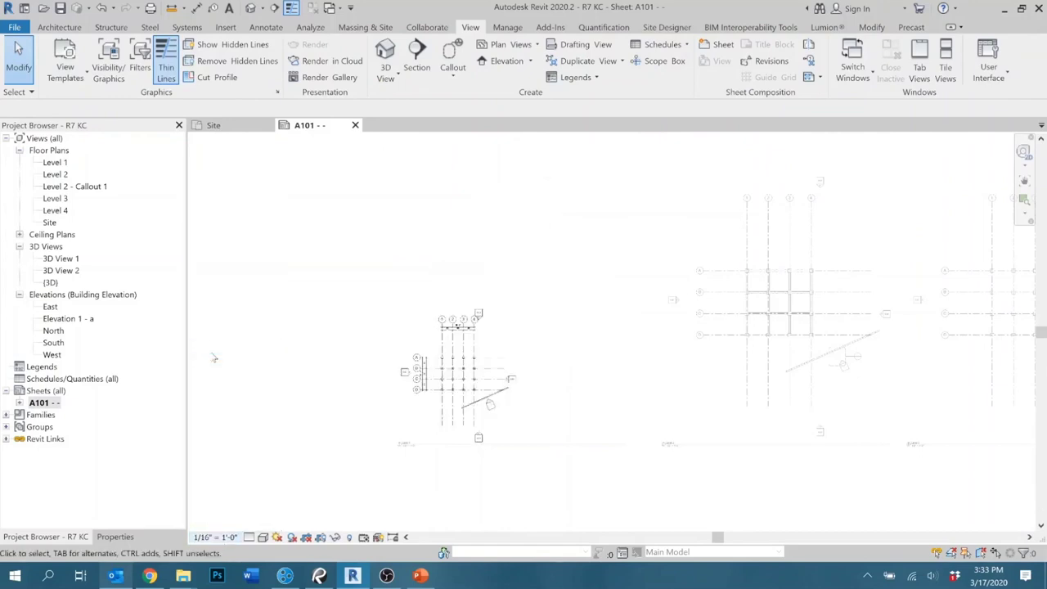
pyautogui.press('m')
pyautogui.press('a')
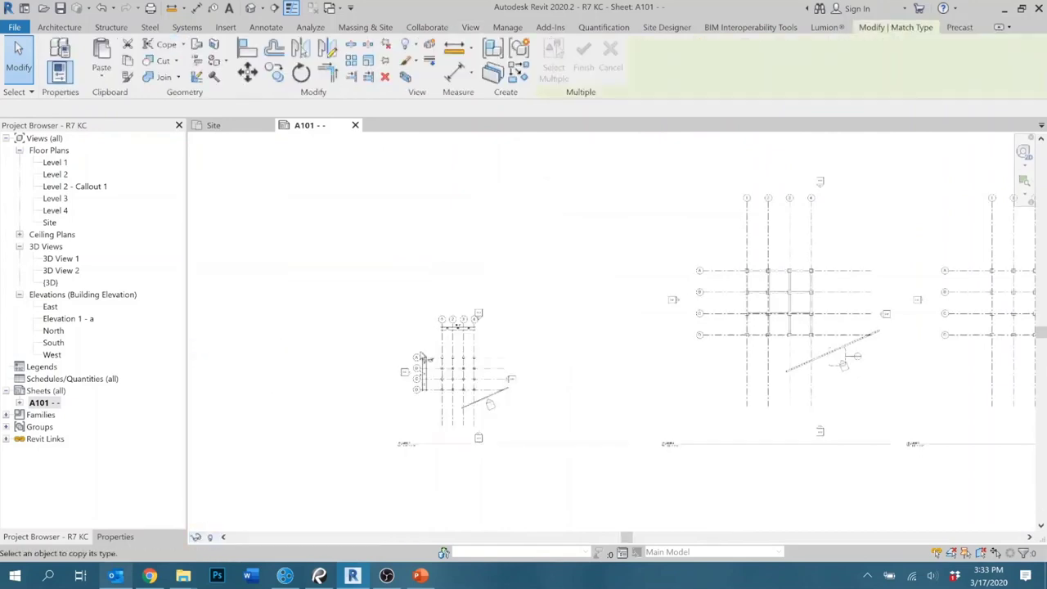
pyautogui.scroll(-3, 436, 360)
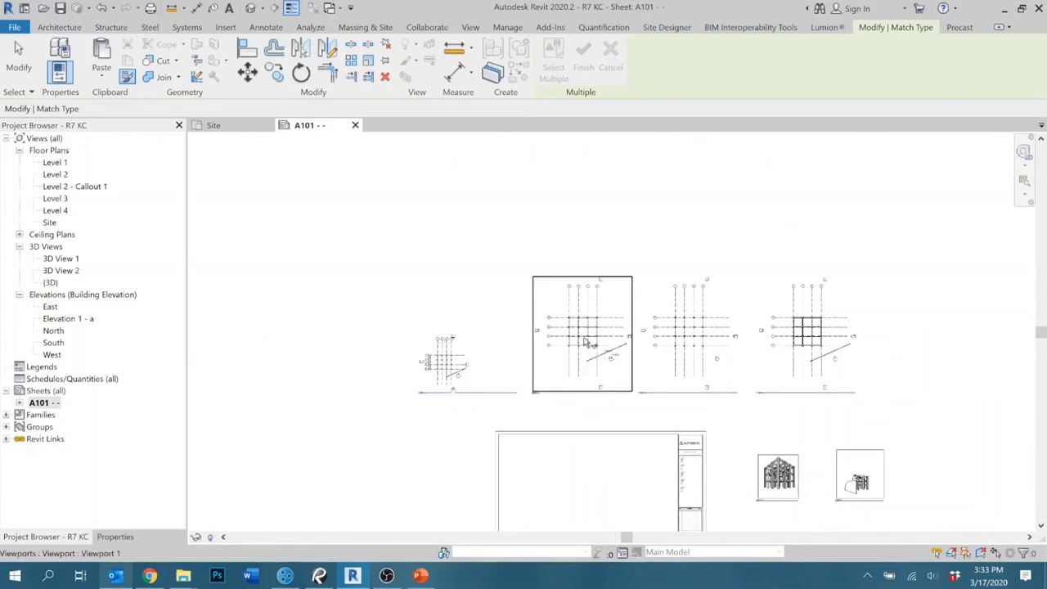
pyautogui.press('Escape')
pyautogui.scroll(3, 480, 381)
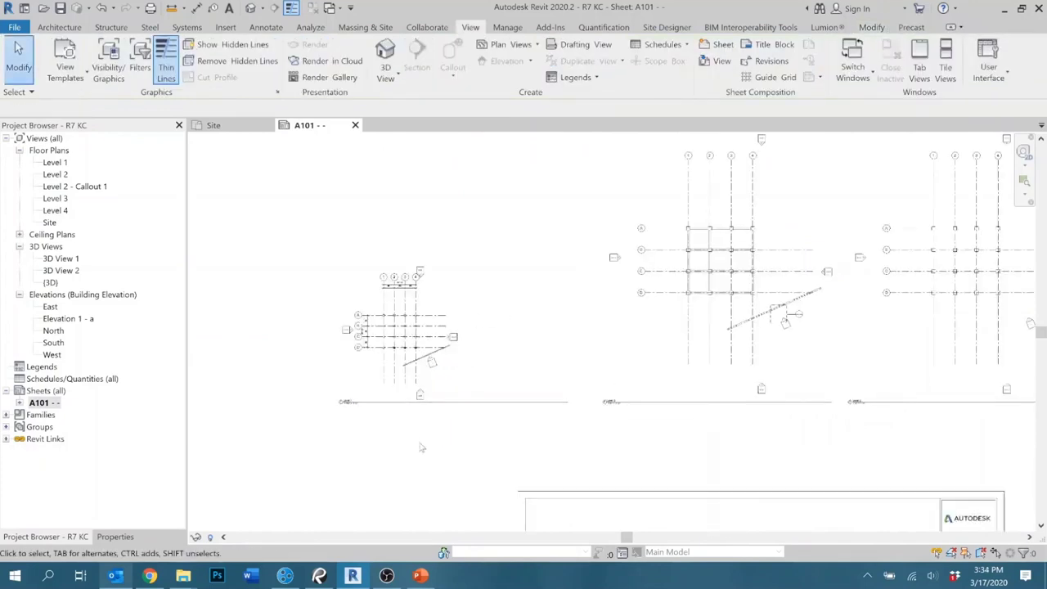
pyautogui.scroll(2, 421, 447)
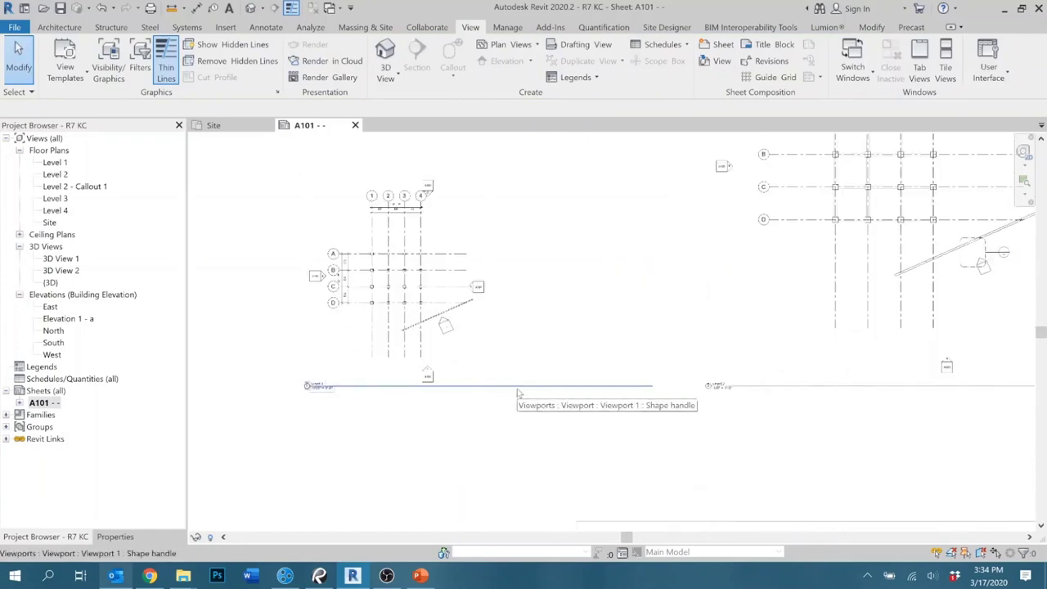
# Reposition the small Level 1 plan's title line just beneath the plan.
pyautogui.moveTo(517, 393)
pyautogui.mouseDown()
pyautogui.moveTo(519, 413)
pyautogui.moveTo(517, 402)
pyautogui.mouseUp()
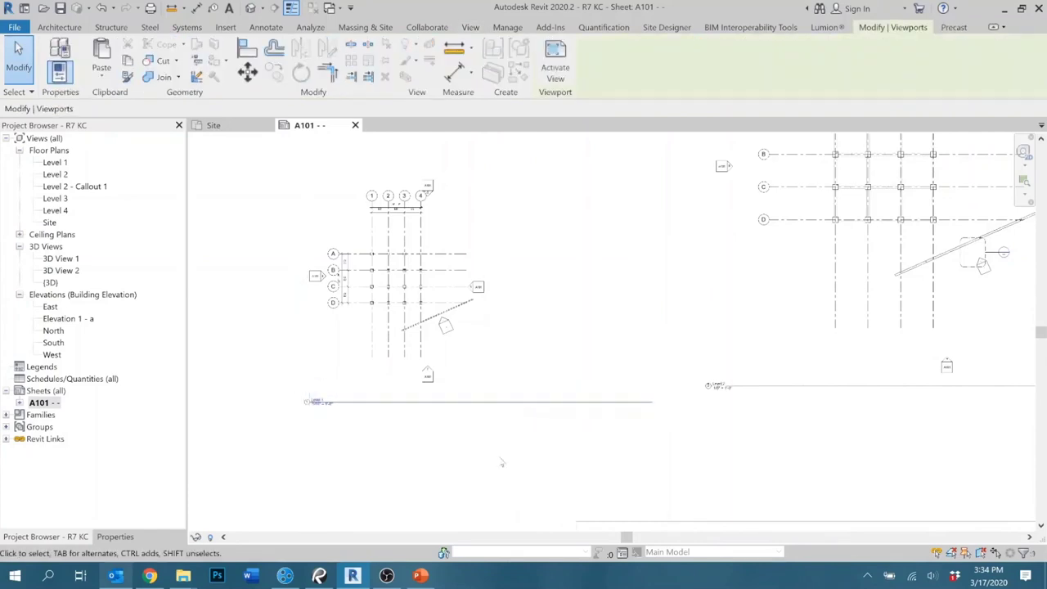
pyautogui.click(502, 463)
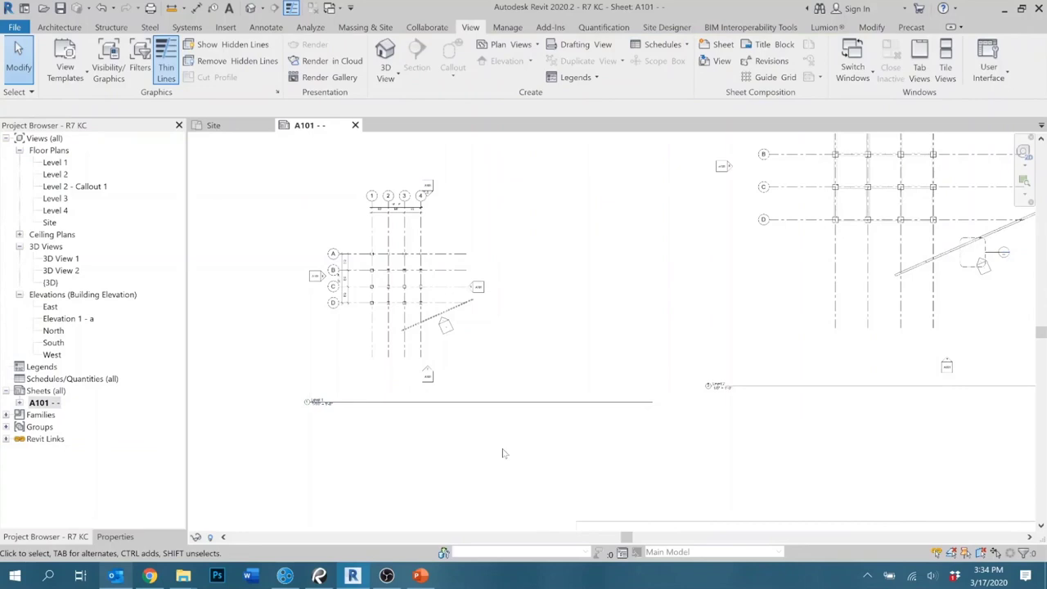
pyautogui.scroll(-4, 553, 411)
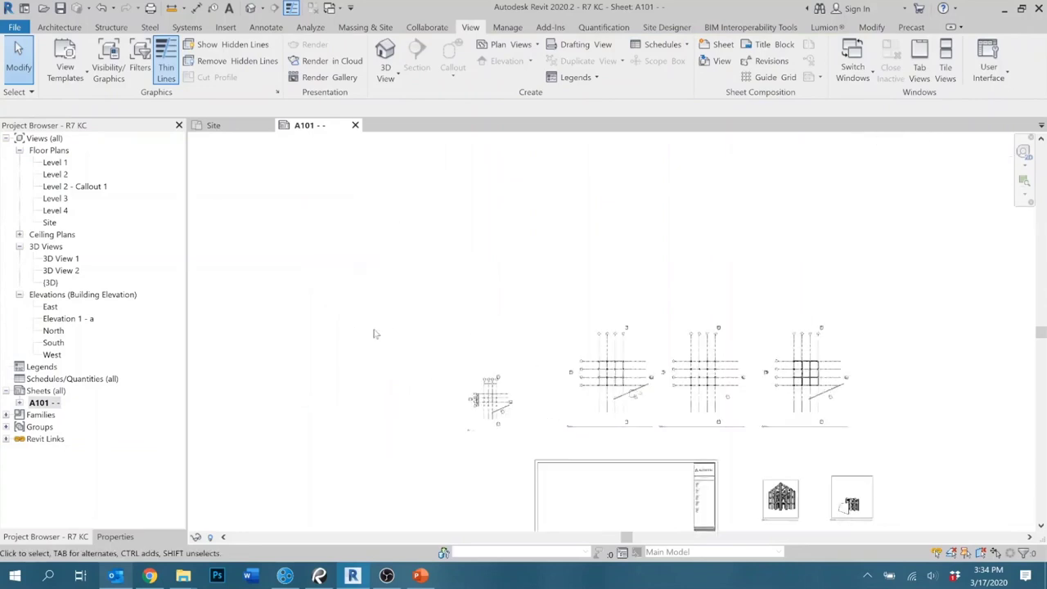
pyautogui.scroll(4, 377, 334)
pyautogui.moveTo(379, 334); pyautogui.dragTo(320, 220, button='middle')
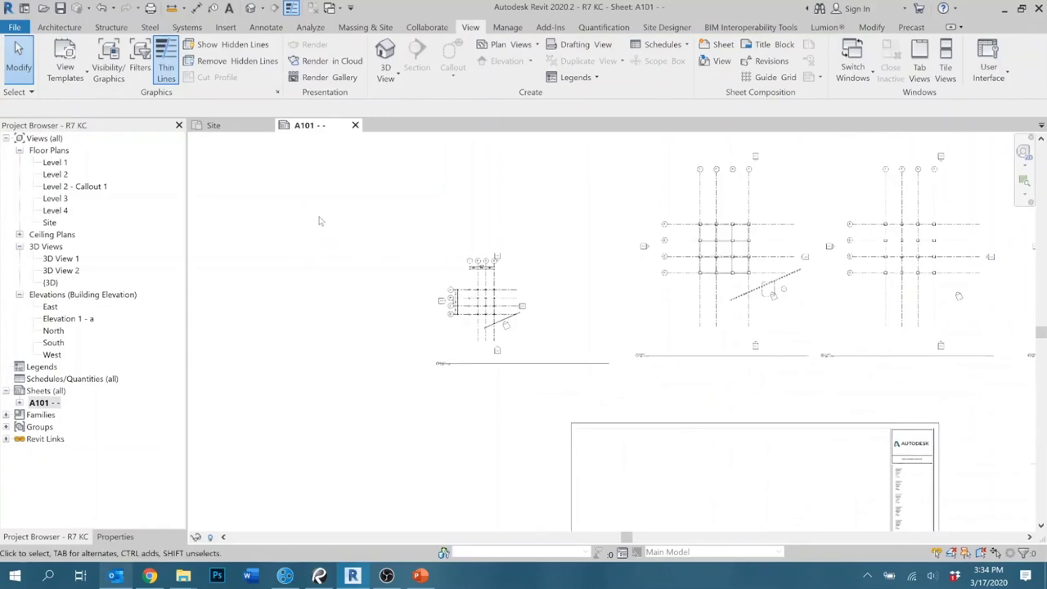
pyautogui.moveTo(490, 364); pyautogui.dragTo(590, 422)
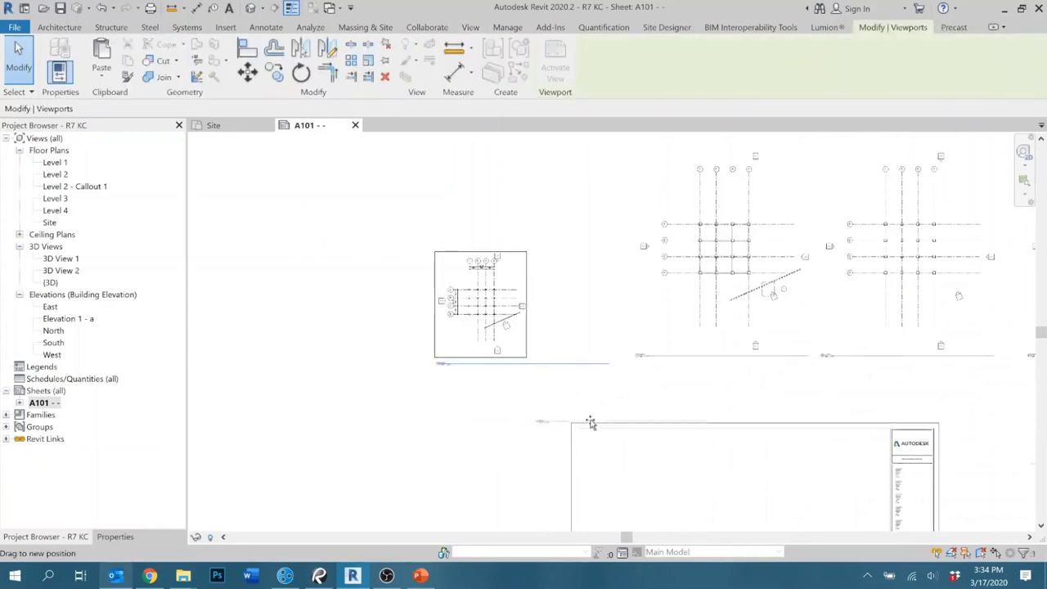
pyautogui.moveTo(493, 425); pyautogui.dragTo(495, 366)
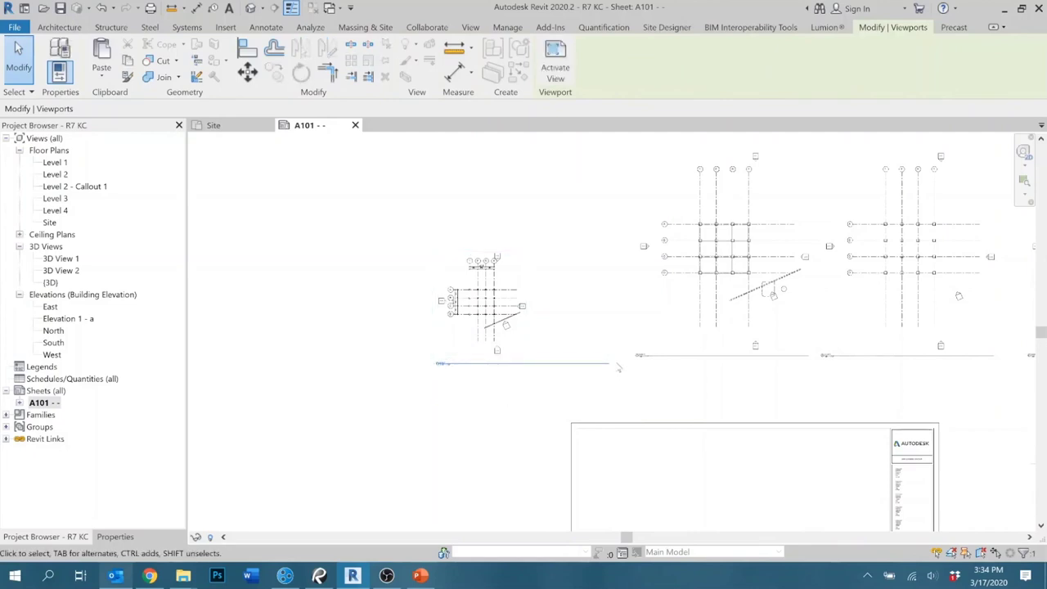
# Move the scaled-down Level 1 plan into the A101 title block's drawing area.
pyautogui.click(504, 308)
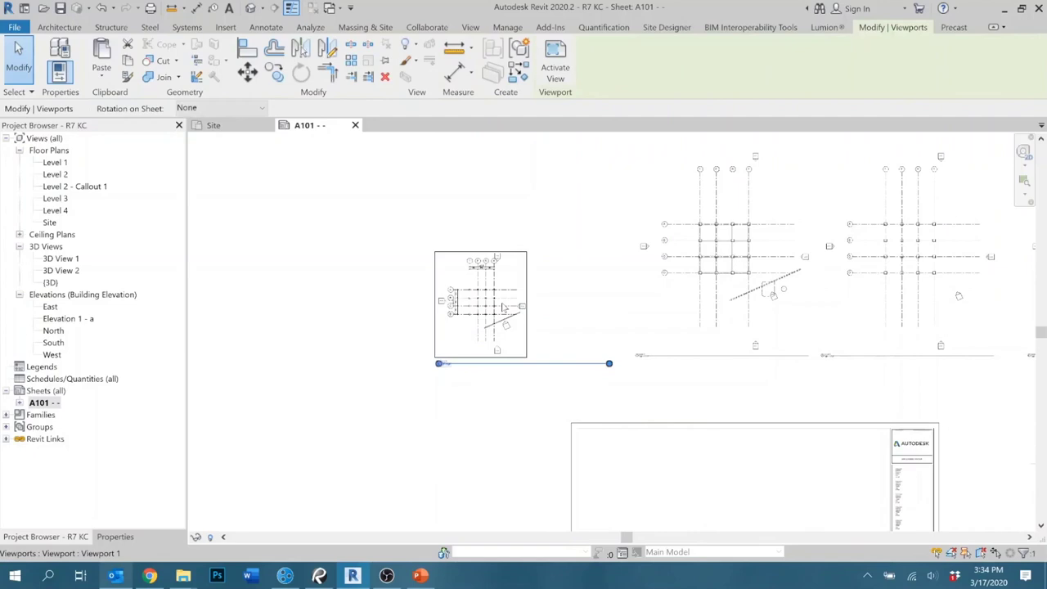
pyautogui.click(604, 365)
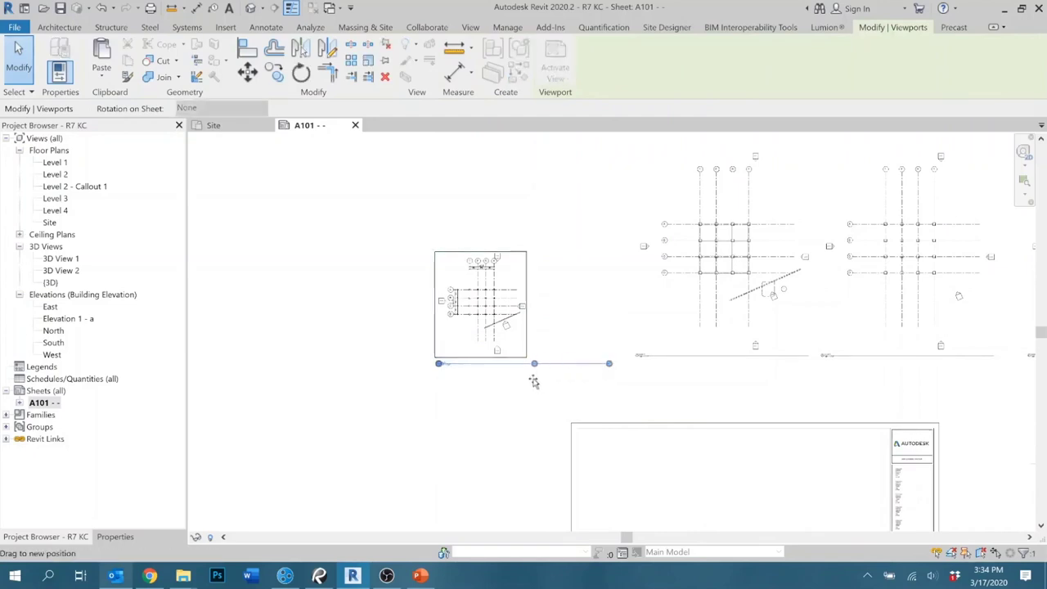
pyautogui.click(433, 417)
pyautogui.scroll(-2, 335, 309)
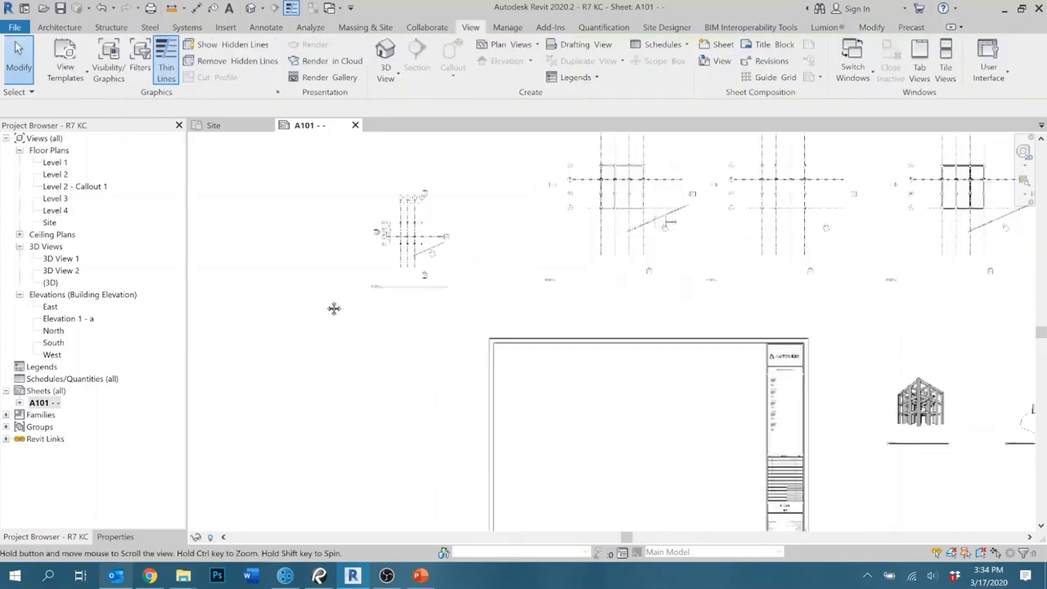
pyautogui.moveTo(415, 244); pyautogui.dragTo(540, 395)
pyautogui.click(385, 367)
pyautogui.scroll(2, 256, 271)
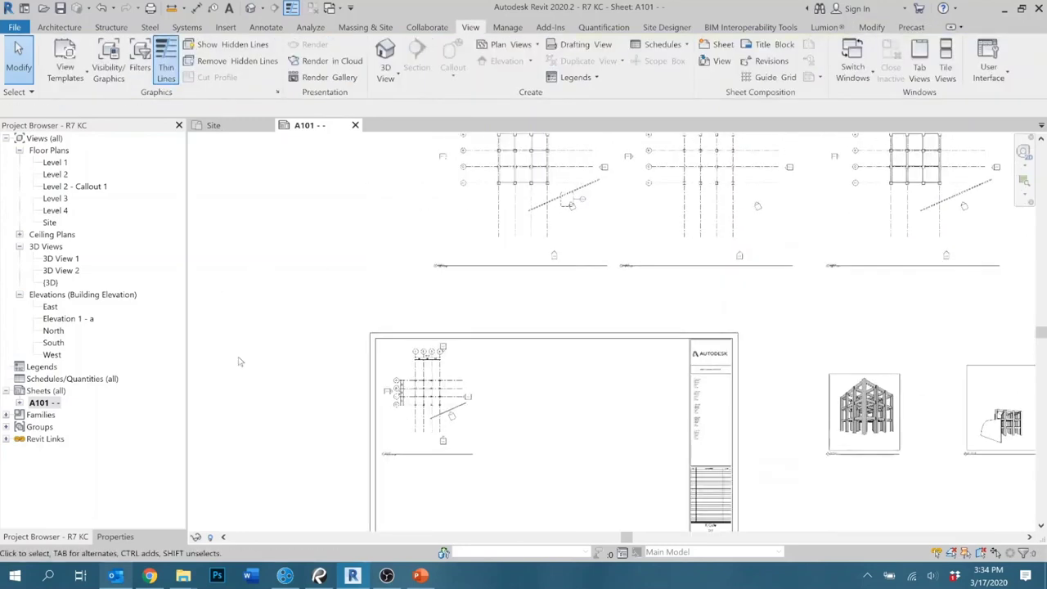
pyautogui.doubleClick(531, 196)
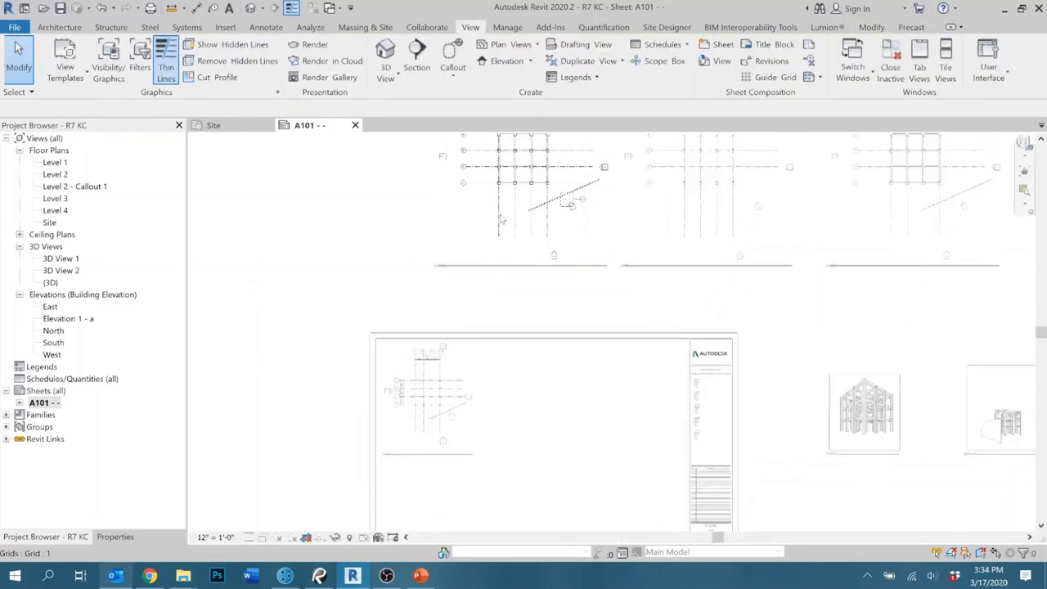
# Set the top-row floor-plan viewports to 1/16" = 1'-0" scale.
pyautogui.click(216, 537)
pyautogui.click(236, 340)
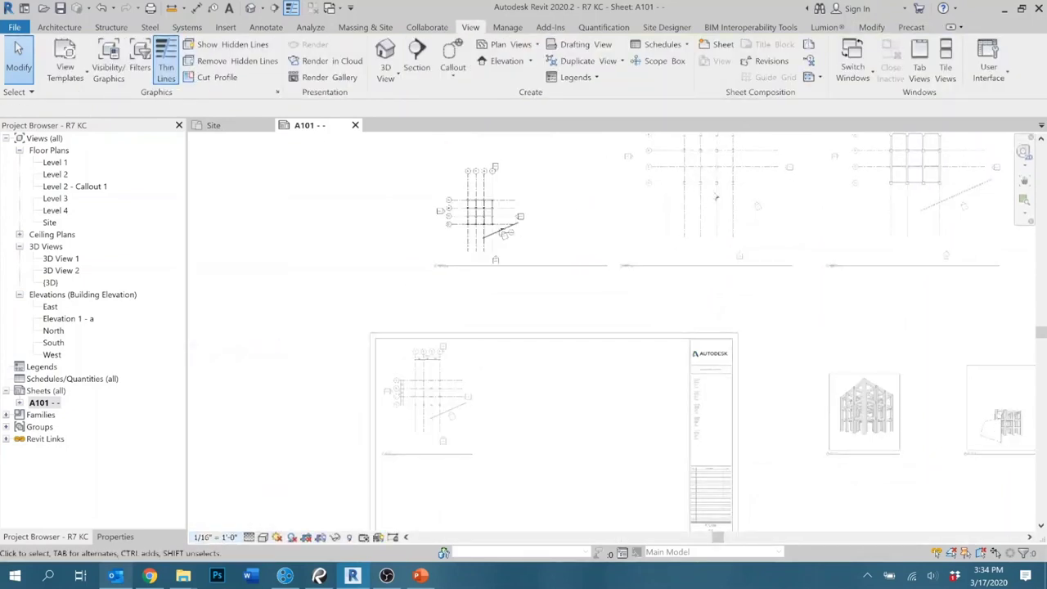
pyautogui.hotkey('ctrl', 'z')
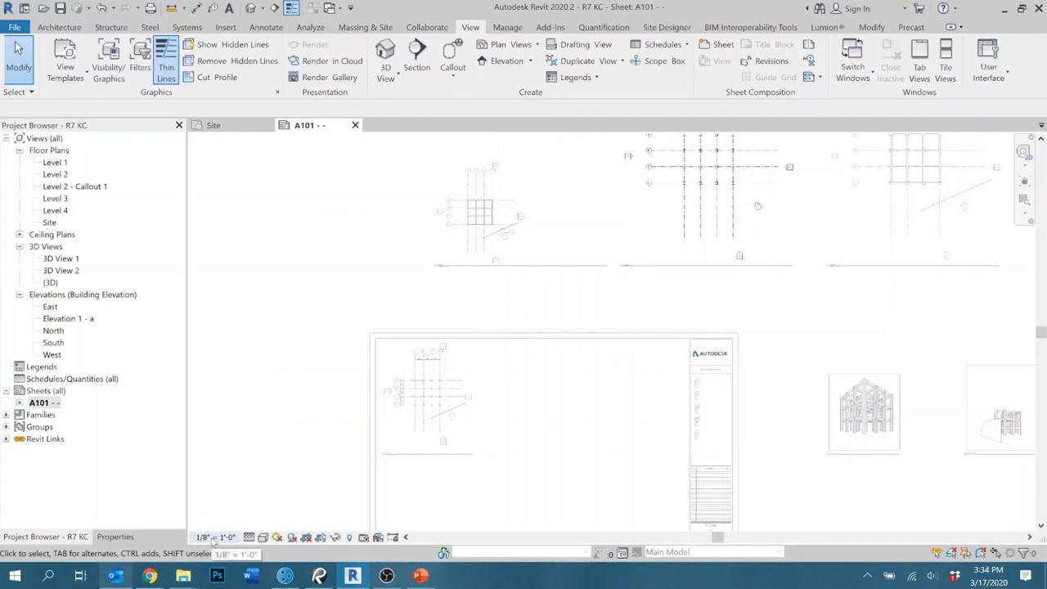
pyautogui.click(214, 537)
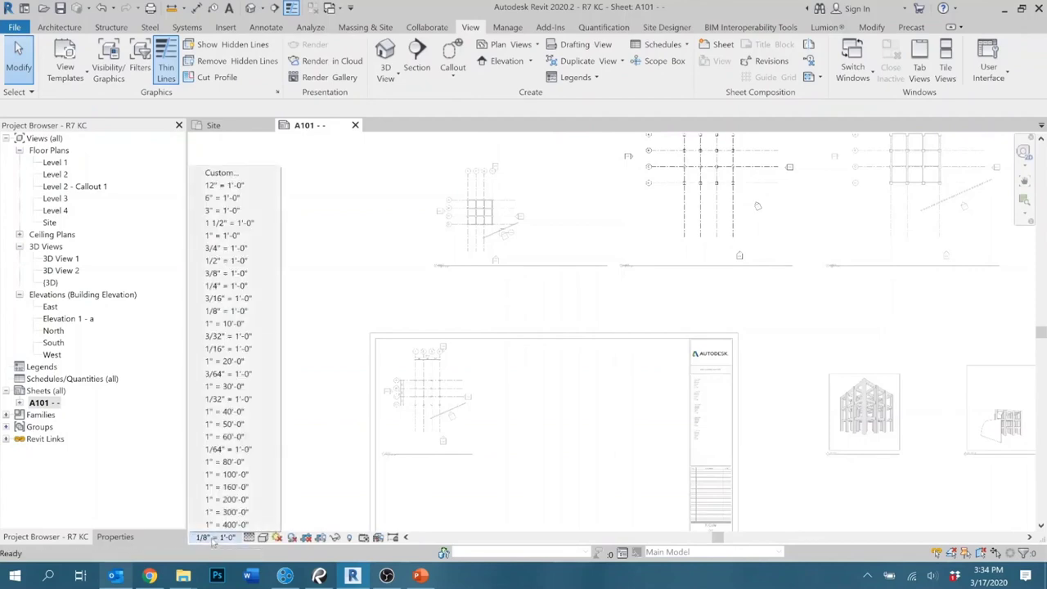
pyautogui.click(215, 349)
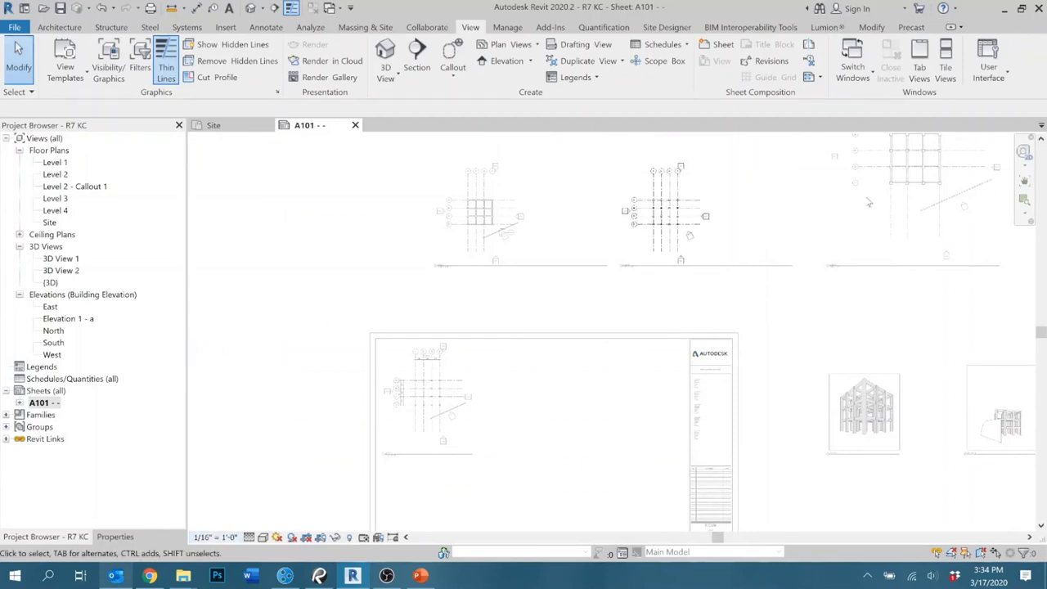
pyautogui.doubleClick(750, 327)
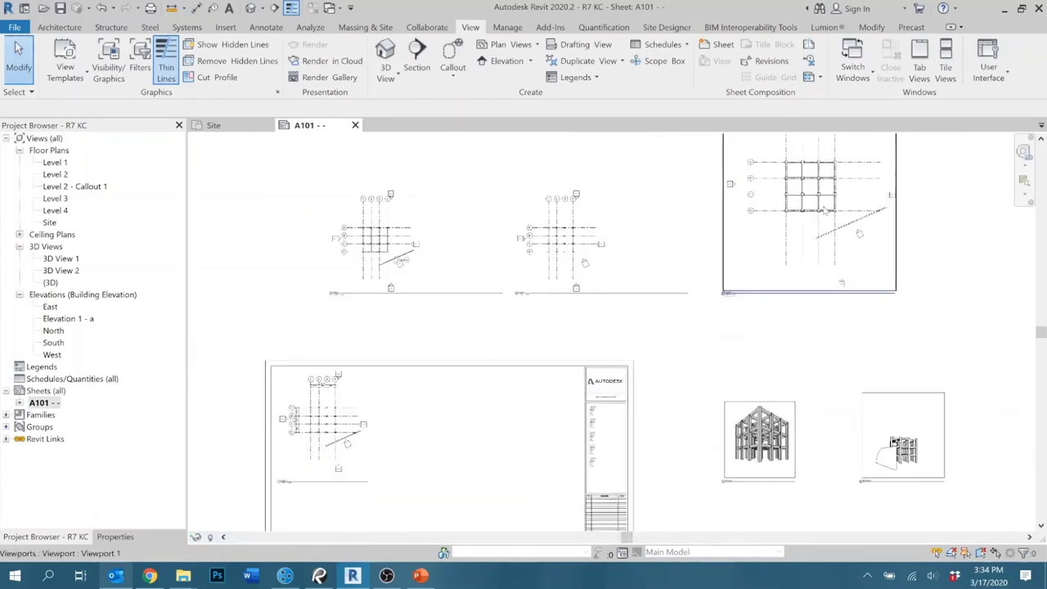
pyautogui.click(214, 537)
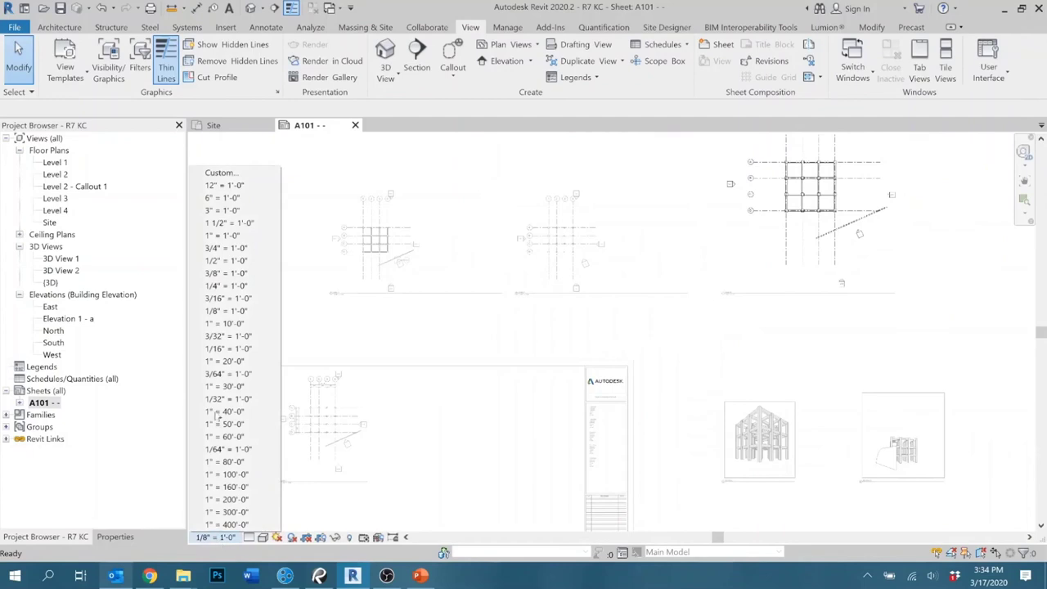
pyautogui.click(219, 349)
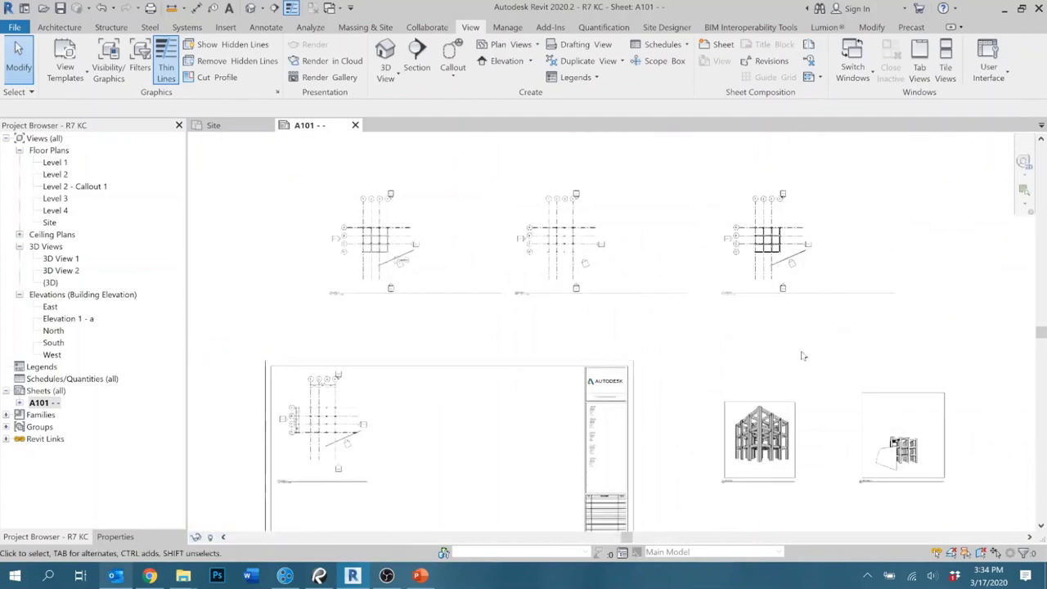
# Drag the left, middle and right floor plans into the title block beside Level 1.
pyautogui.click(685, 293)
pyautogui.click(854, 293)
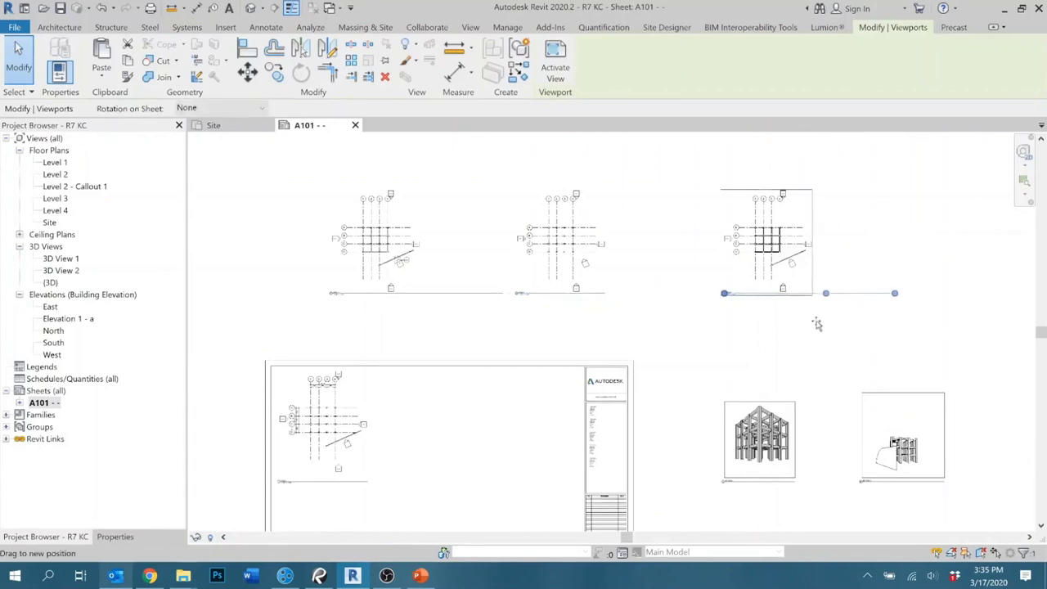
pyautogui.click(497, 294)
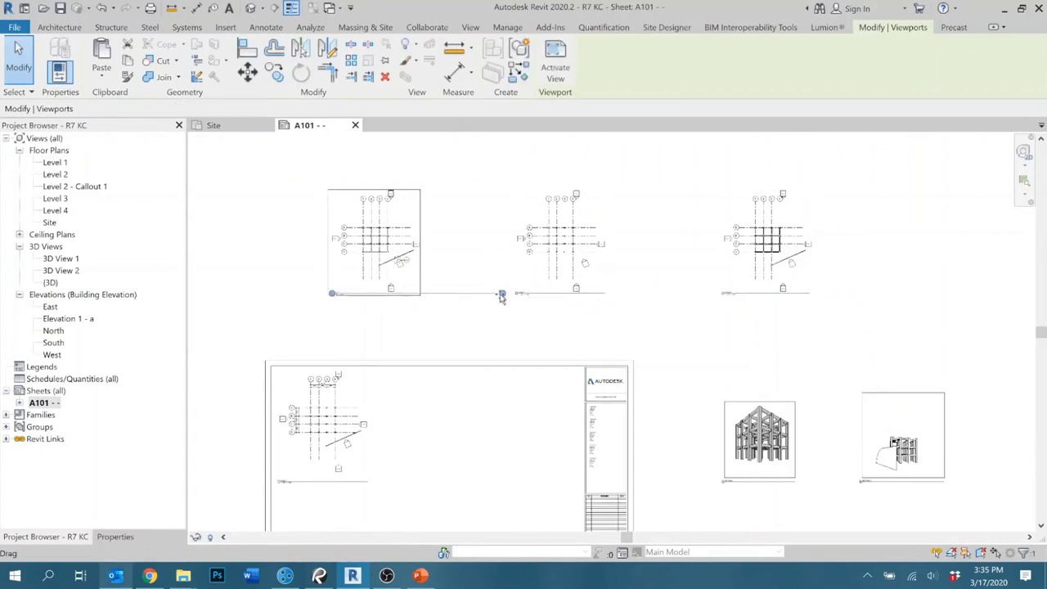
pyautogui.moveTo(414, 324); pyautogui.dragTo(430, 435)
pyautogui.moveTo(557, 282); pyautogui.dragTo(499, 463)
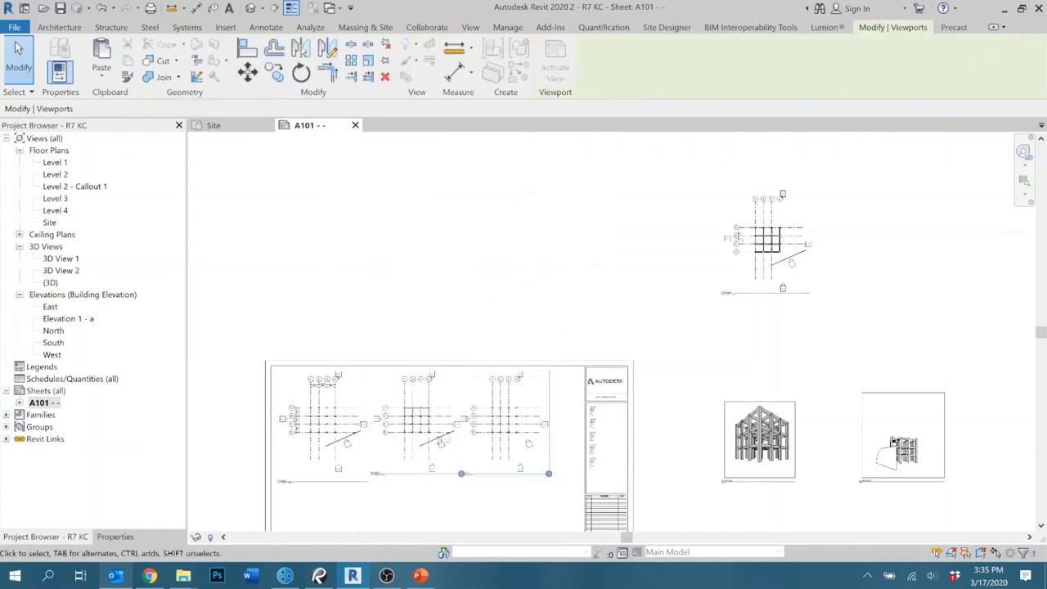
pyautogui.moveTo(766, 245); pyautogui.dragTo(575, 412)
pyautogui.click(584, 296)
pyautogui.scroll(2, 670, 210)
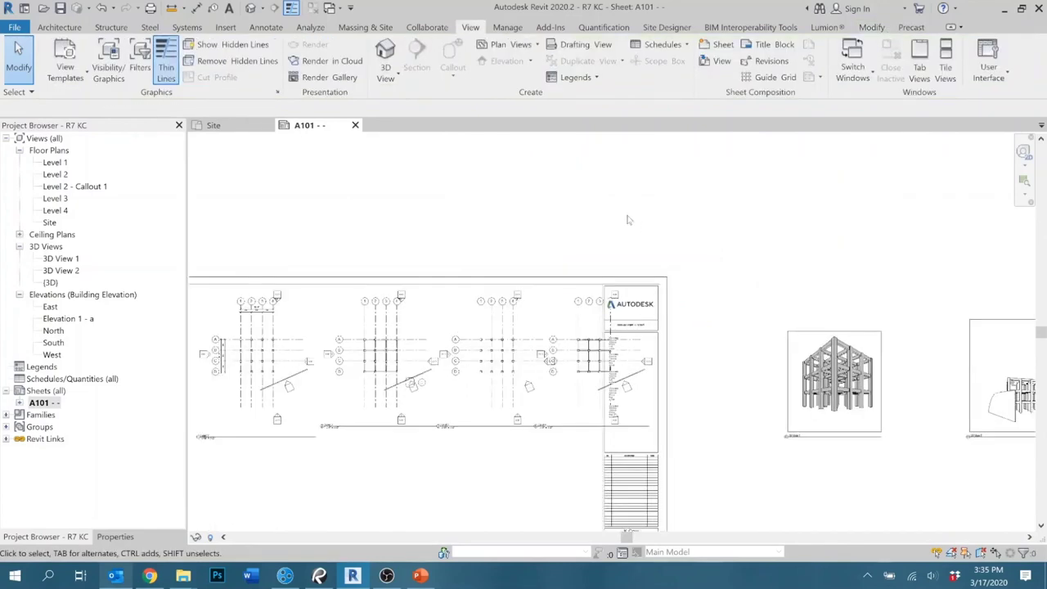
pyautogui.scroll(3, 348, 260)
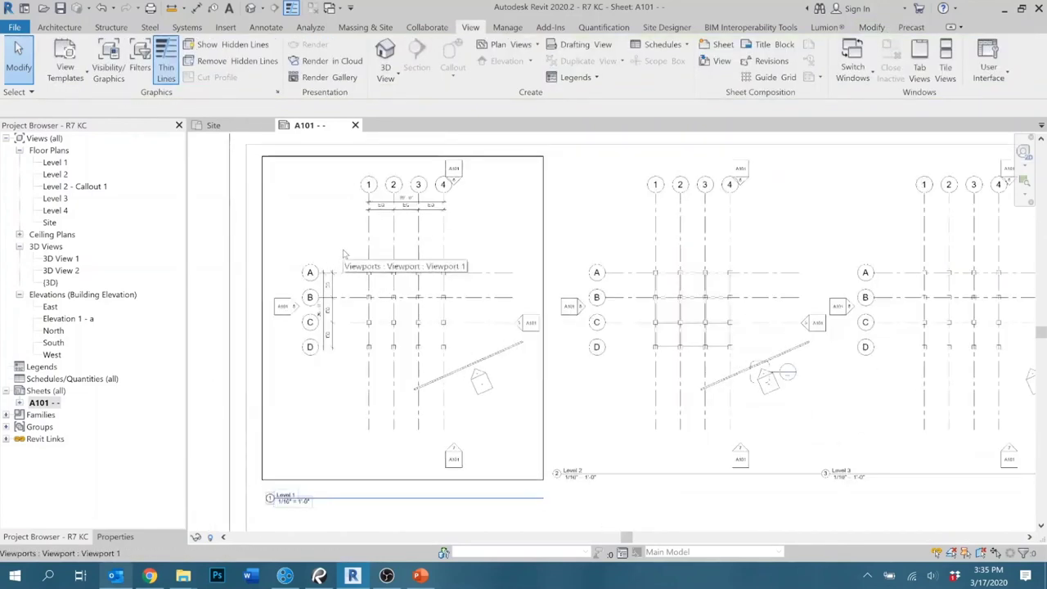
# Hide grids and elevation markers by category in the Level 1 viewport.
pyautogui.doubleClick(344, 253)
pyautogui.rightClick(370, 237)
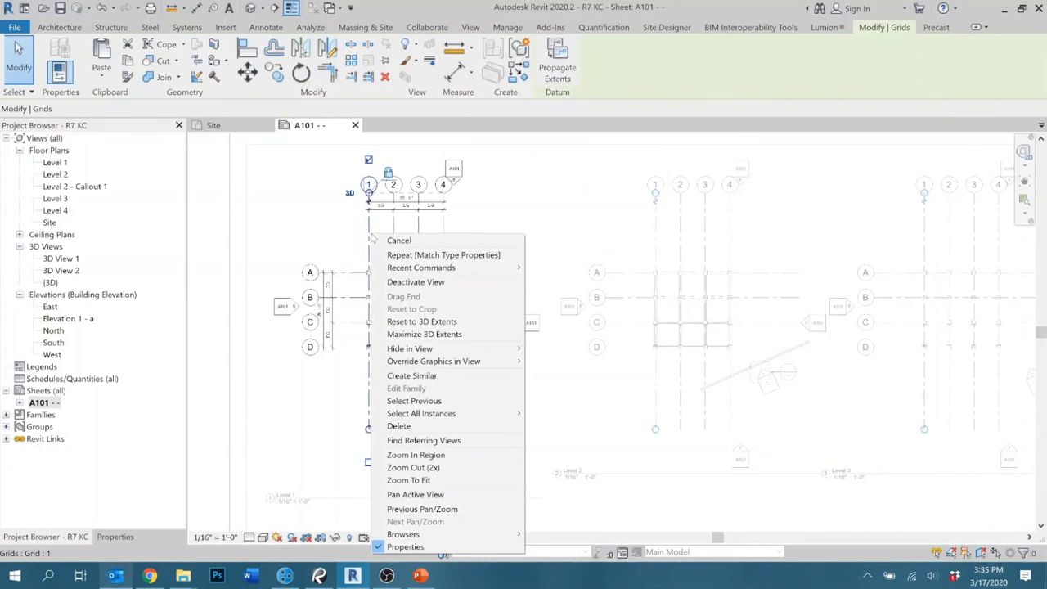
pyautogui.moveTo(463, 368)
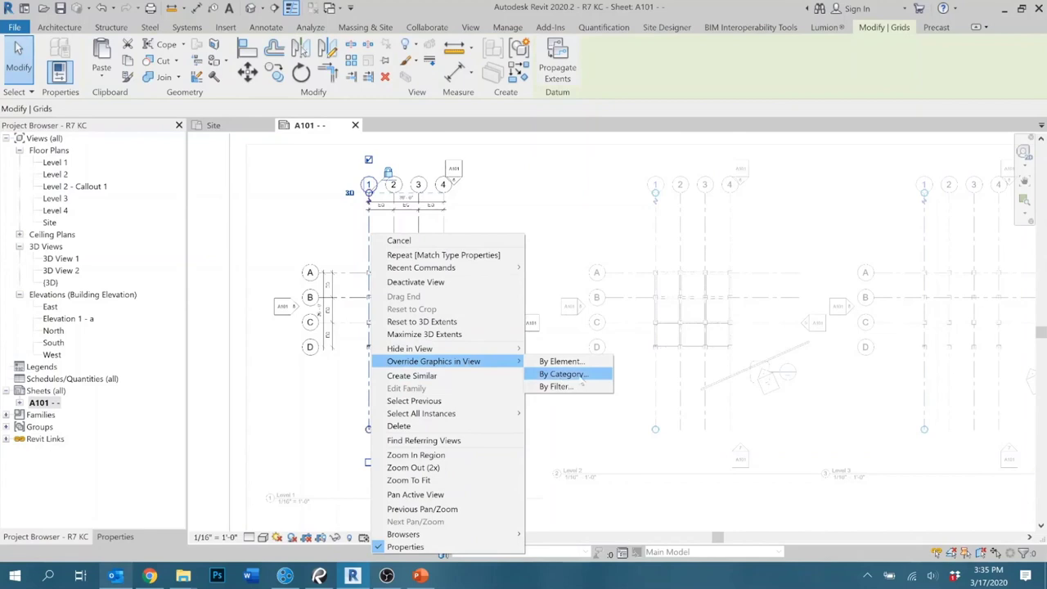
pyautogui.click(564, 374)
pyautogui.rightClick(386, 239)
pyautogui.moveTo(501, 360)
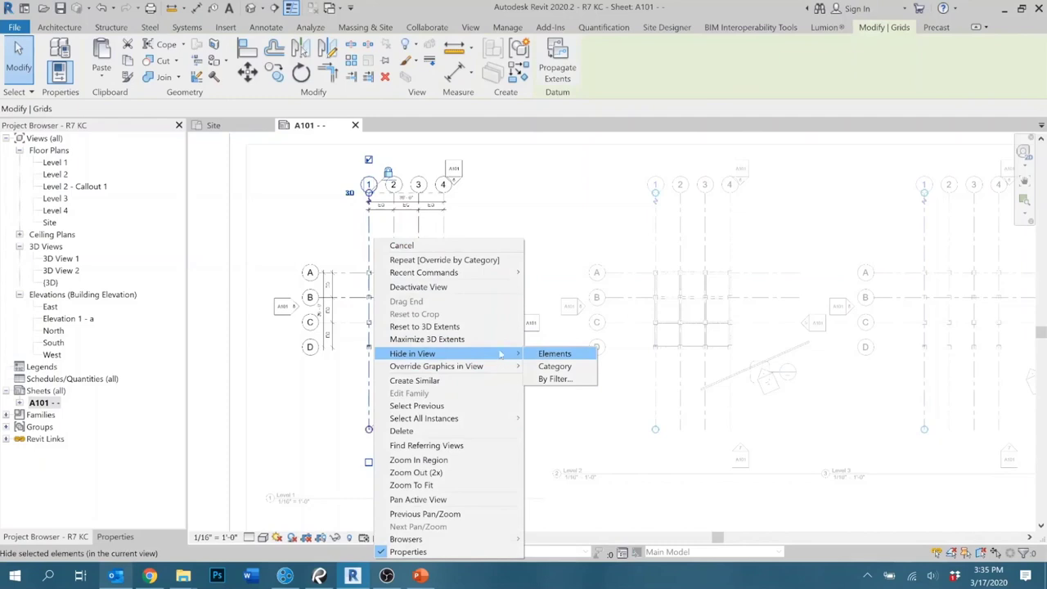
pyautogui.click(552, 367)
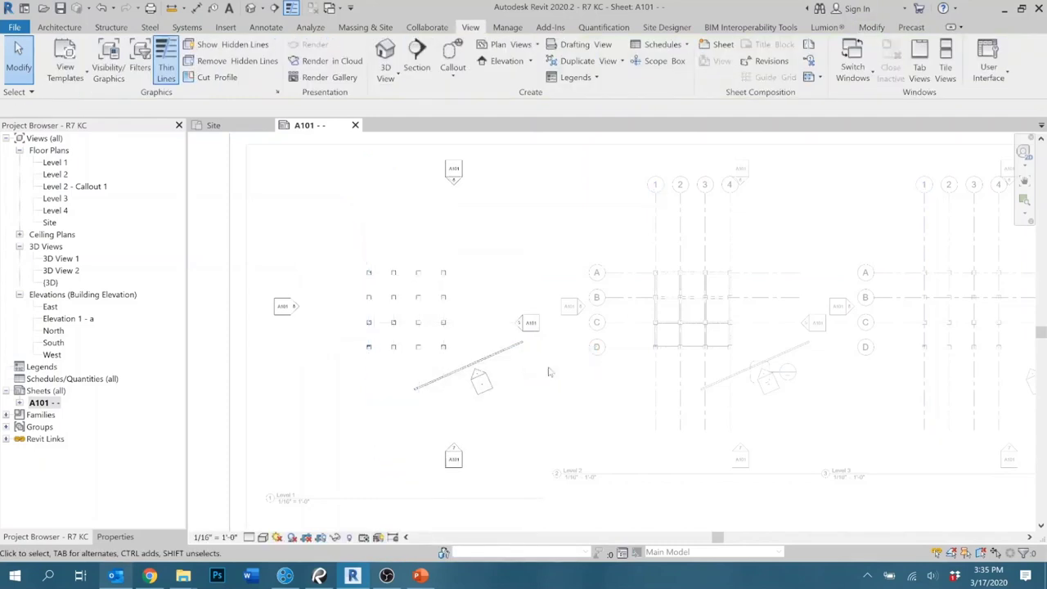
pyautogui.rightClick(534, 321)
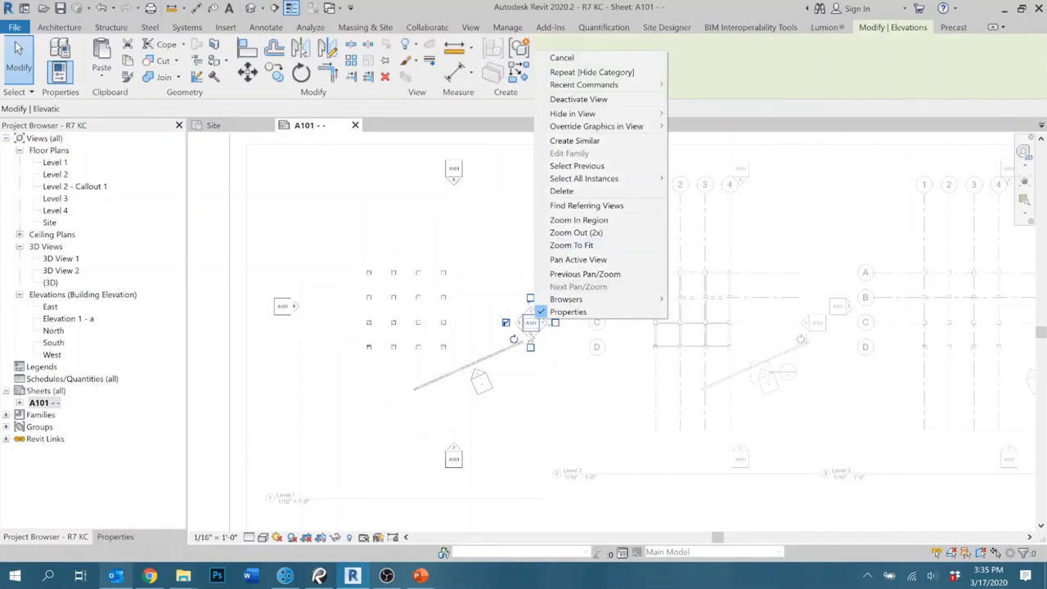
pyautogui.moveTo(621, 113)
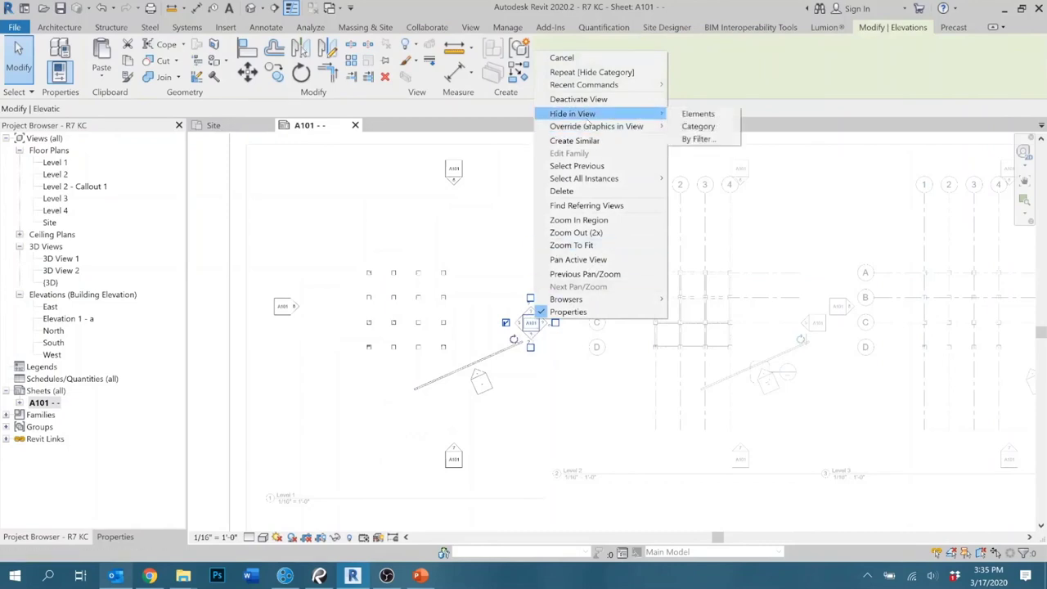
pyautogui.click(700, 126)
pyautogui.scroll(-3, 462, 196)
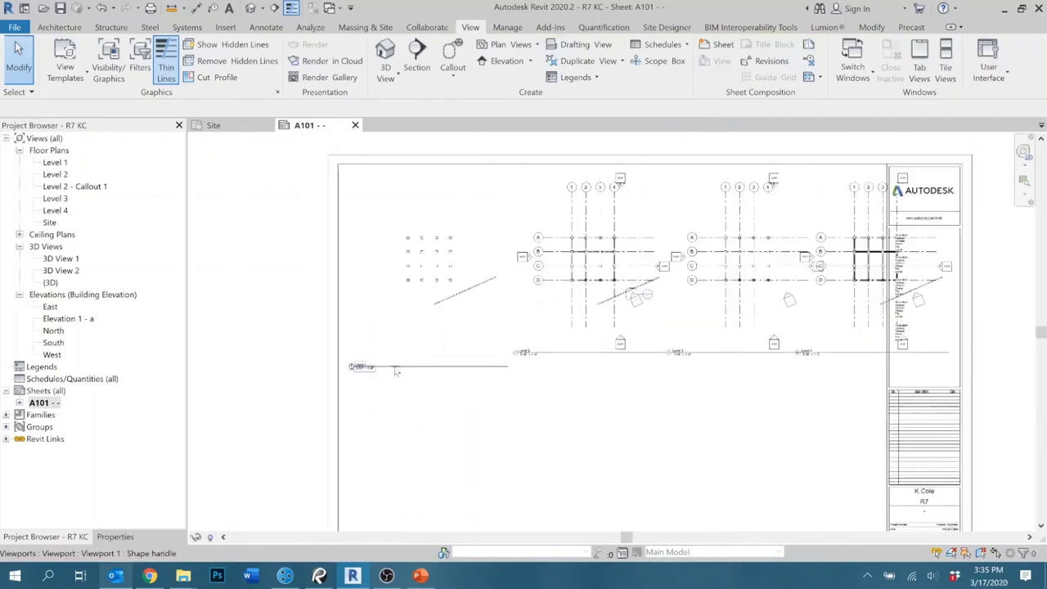
# Shift the Level 1 plan left and bring its title up under the plan.
pyautogui.click(438, 331)
pyautogui.moveTo(438, 331); pyautogui.dragTo(449, 334)
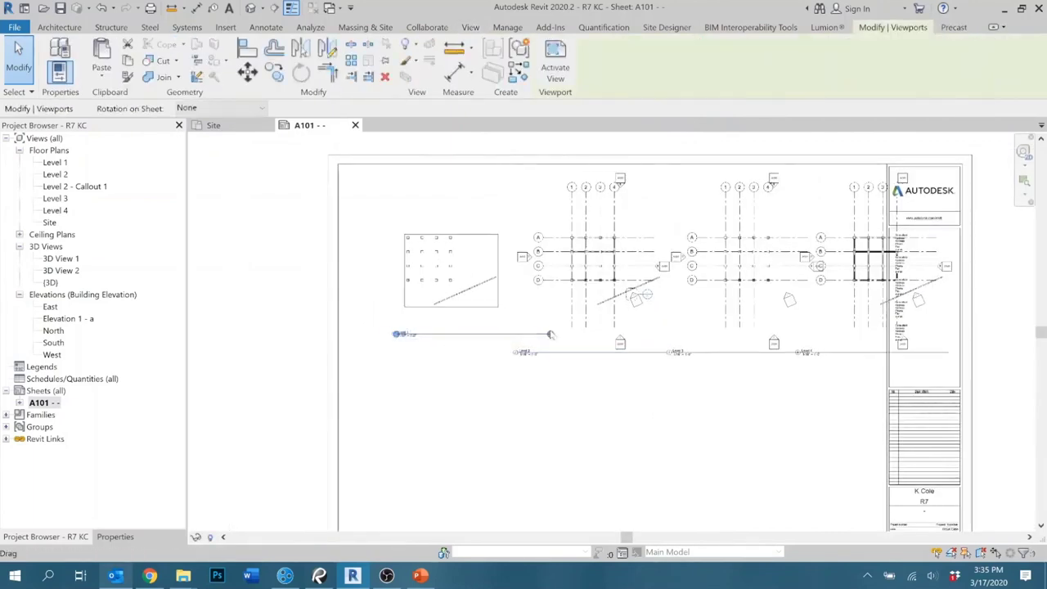
pyautogui.press('Escape')
pyautogui.click(444, 304)
pyautogui.moveTo(444, 303); pyautogui.dragTo(420, 311)
pyautogui.click(465, 390)
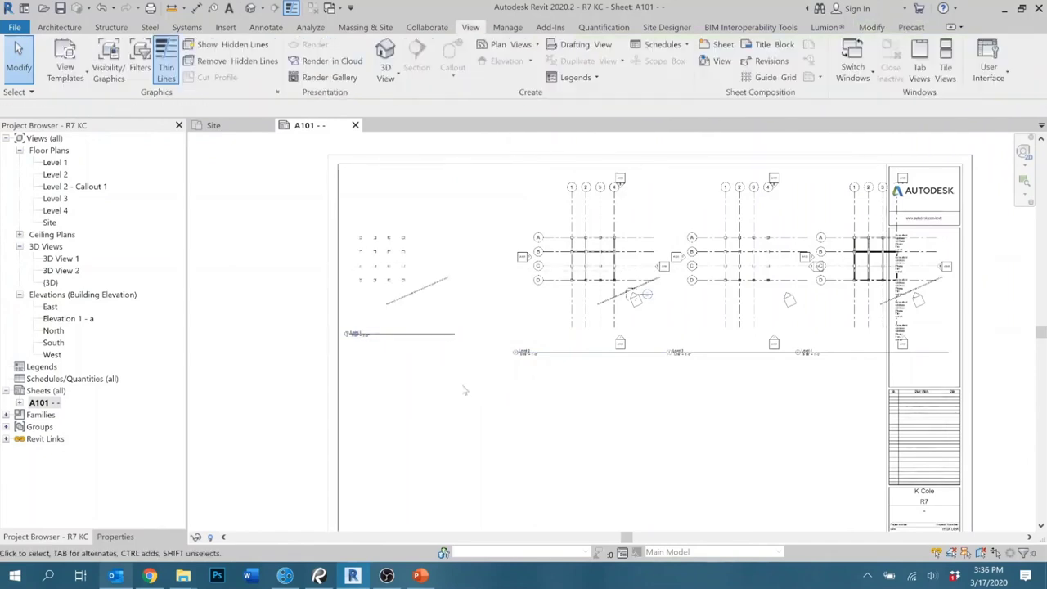
# Hide grids and elevation markers in the second floor-plan viewport.
pyautogui.doubleClick(640, 267)
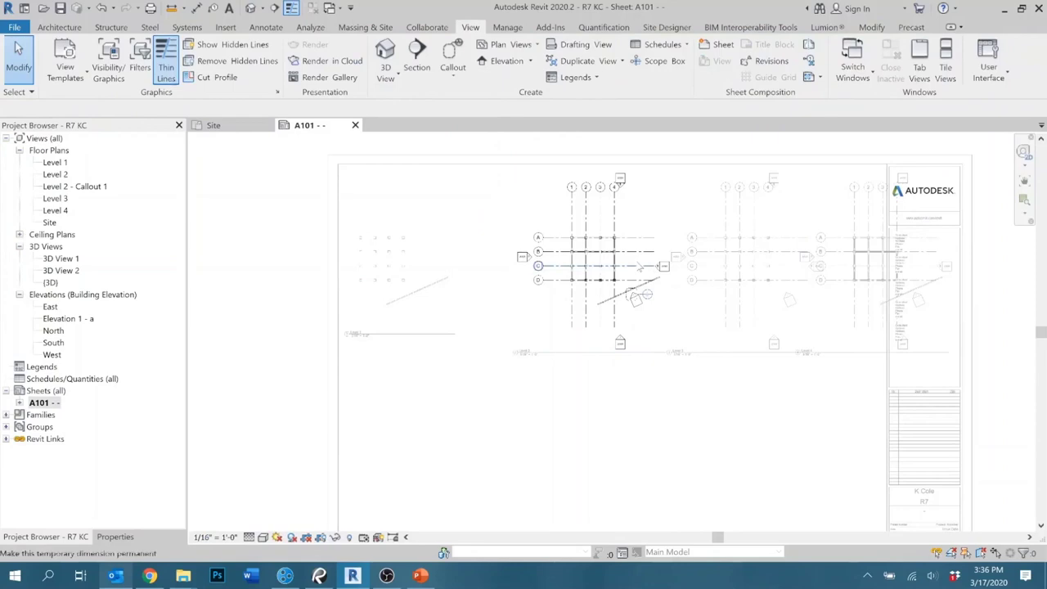
pyautogui.click(642, 266)
pyautogui.keyDown('ctrl'); pyautogui.click(663, 267); pyautogui.keyUp('ctrl')
pyautogui.rightClick(664, 268)
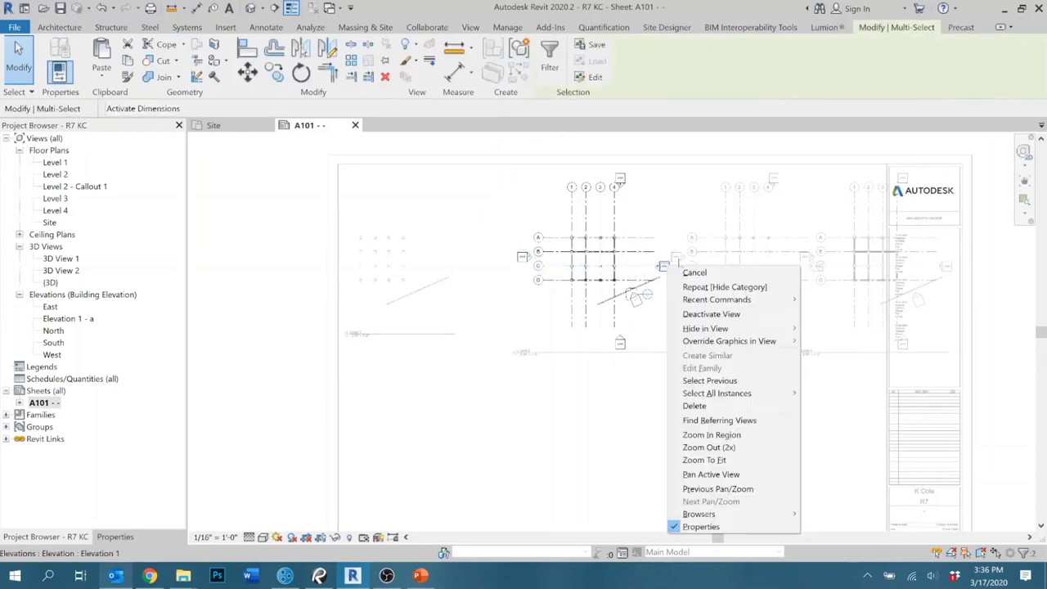
pyautogui.moveTo(705, 328)
pyautogui.click(828, 341)
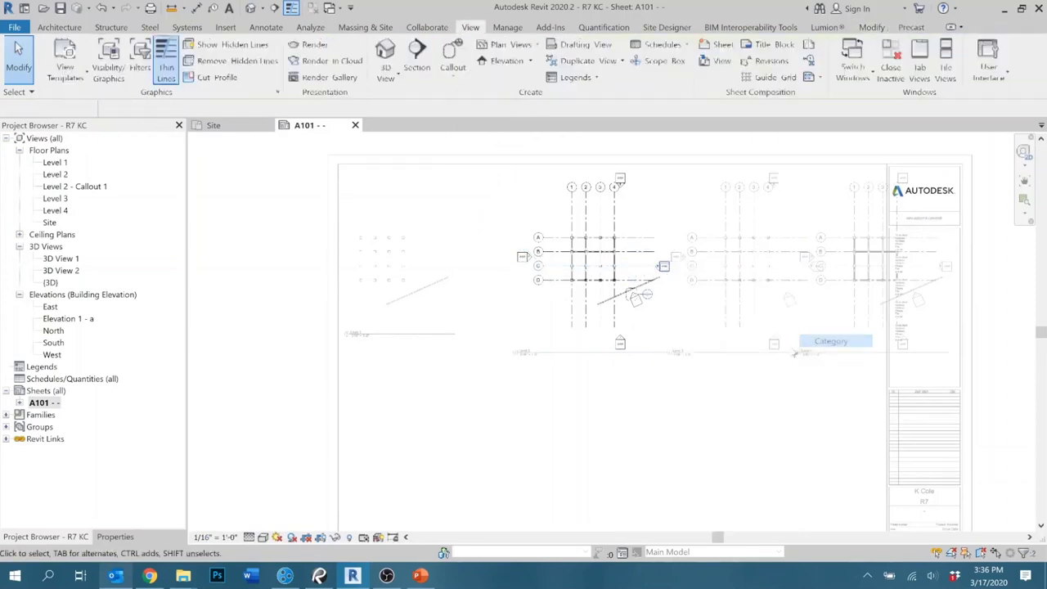
pyautogui.rightClick(646, 295)
pyautogui.click(640, 294)
pyautogui.rightClick(632, 300)
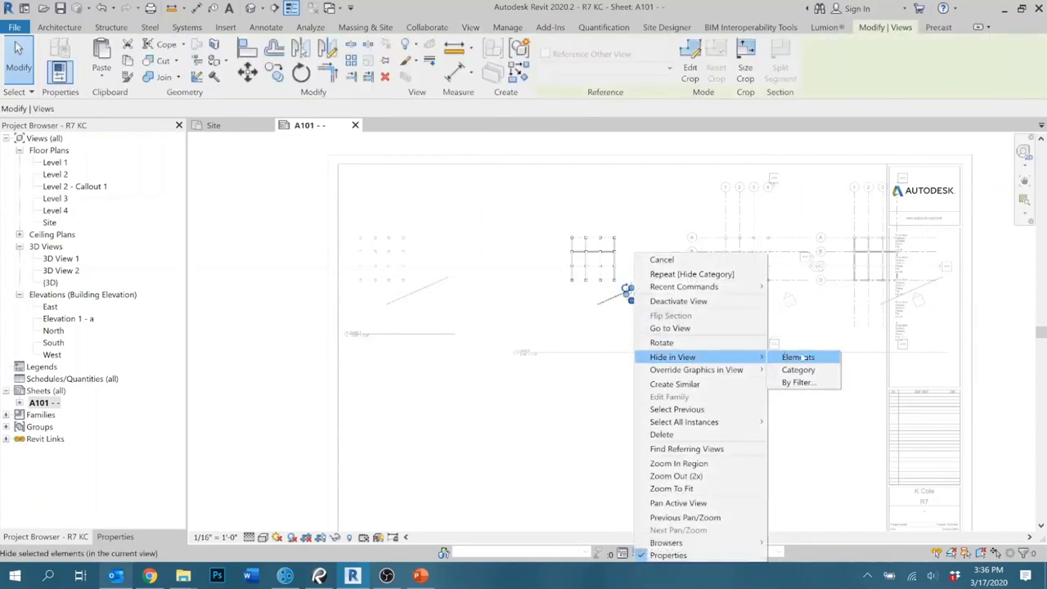
pyautogui.press('Escape')
pyautogui.press('Escape')
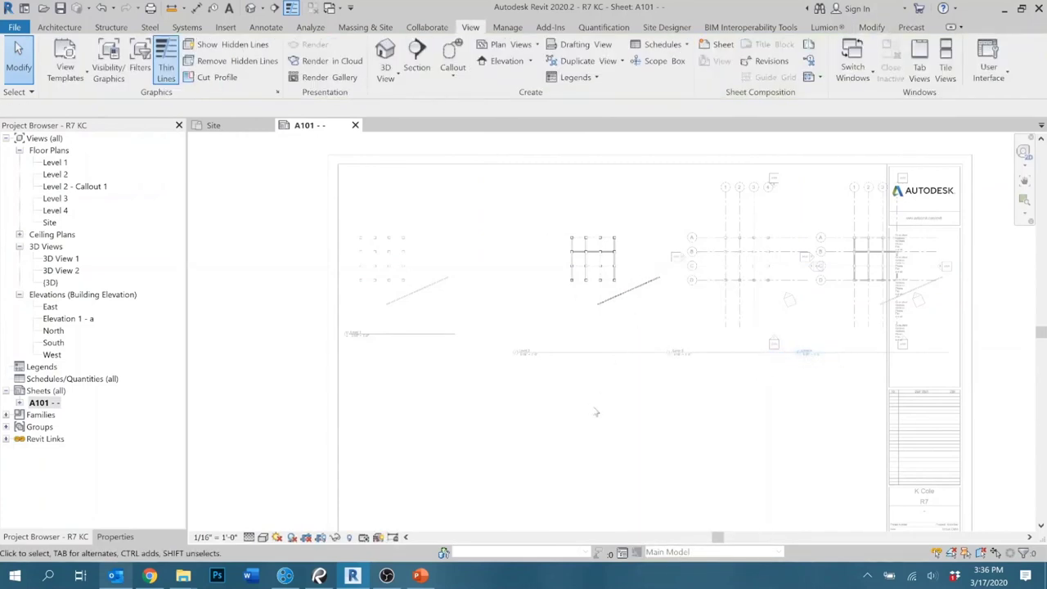
# Move the second plan beside the first and line up its title.
pyautogui.moveTo(606, 278); pyautogui.dragTo(524, 276)
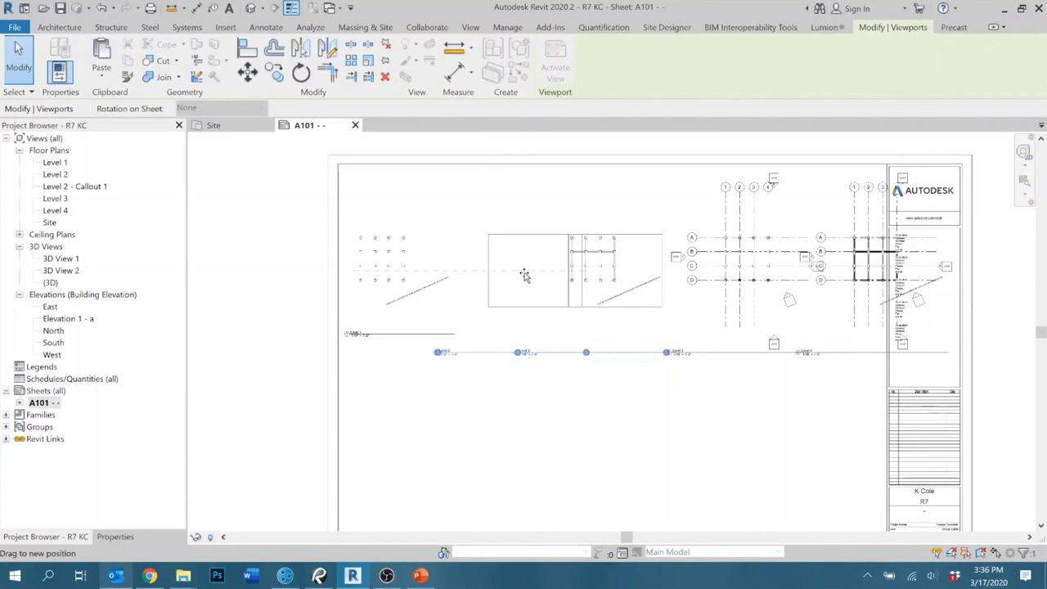
pyautogui.moveTo(525, 277); pyautogui.dragTo(515, 336)
pyautogui.press('Escape')
pyautogui.click(462, 355)
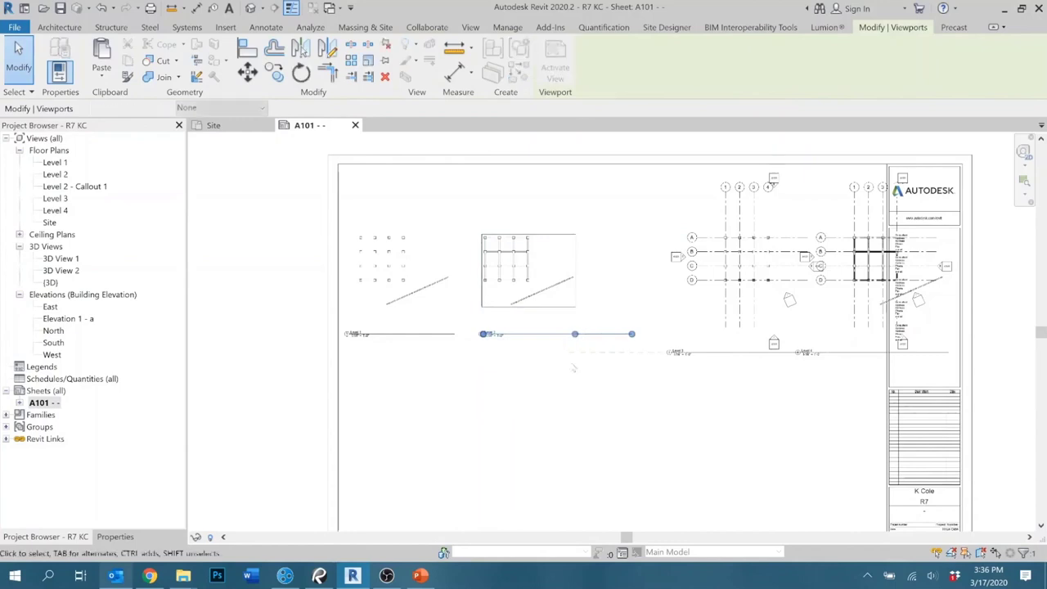
pyautogui.click(629, 400)
pyautogui.scroll(2, 533, 404)
pyautogui.scroll(-1, 534, 403)
# Hide grids and elevation markers in the third floor-plan viewport.
pyautogui.doubleClick(636, 306)
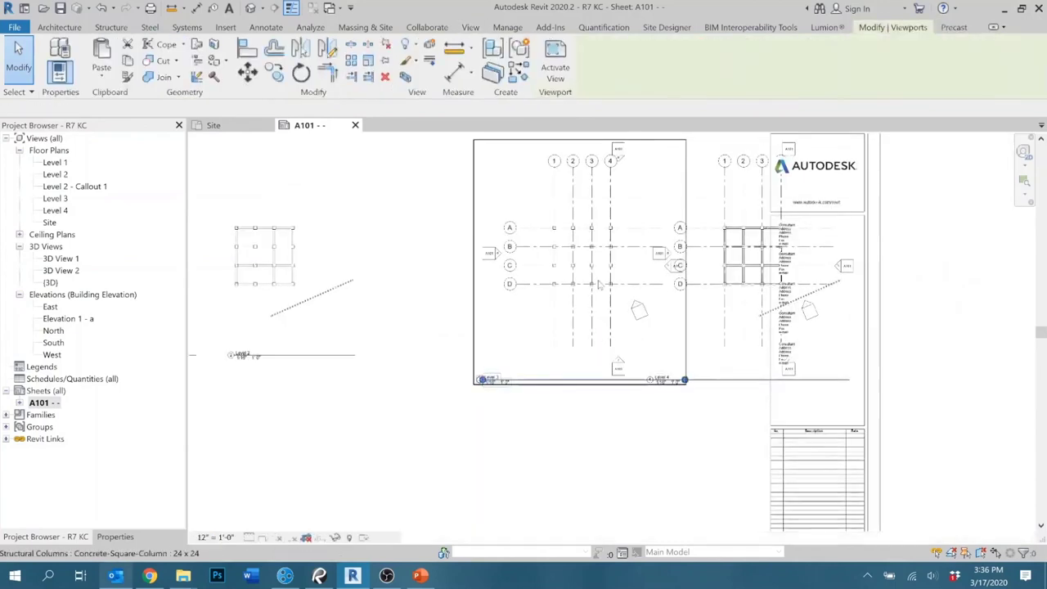
pyautogui.click(638, 311)
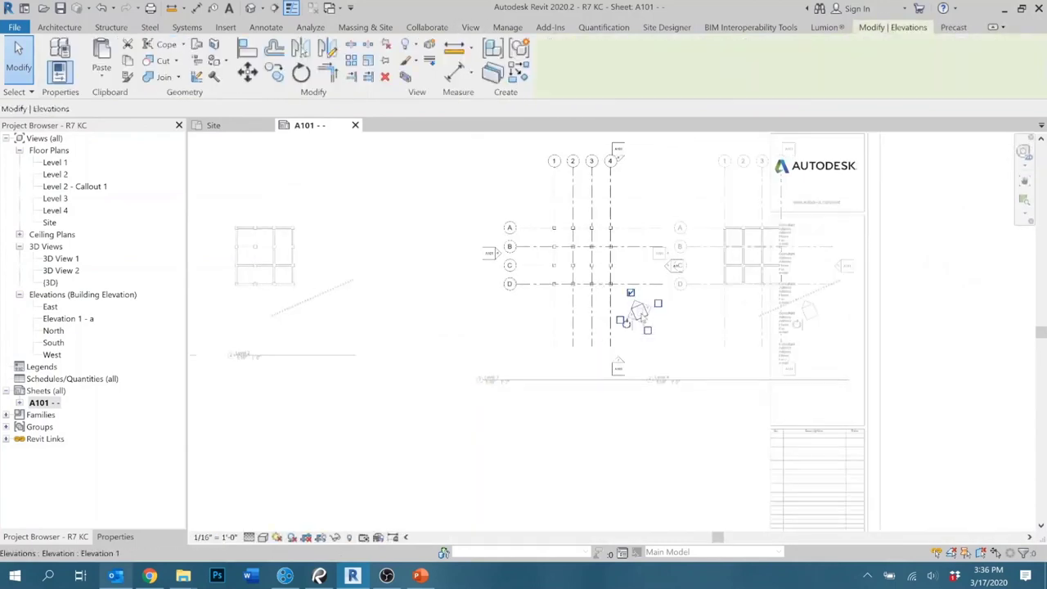
pyautogui.rightClick(595, 327)
pyautogui.moveTo(655, 118)
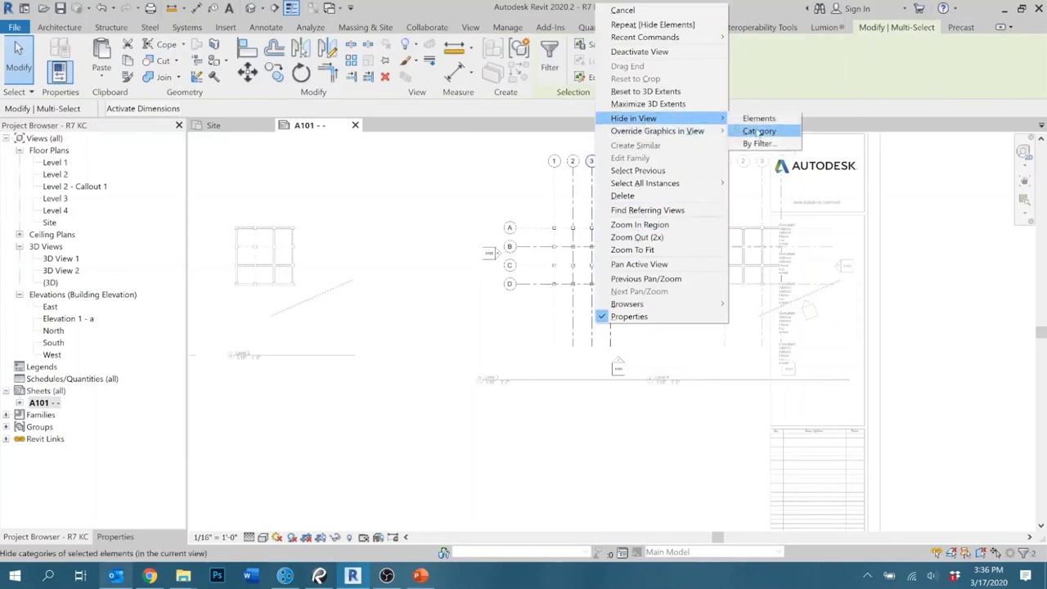
pyautogui.click(759, 131)
pyautogui.doubleClick(514, 435)
# Slide the third and right-hand plans left into the row.
pyautogui.moveTo(584, 294); pyautogui.dragTo(455, 294)
pyautogui.click(411, 401)
pyautogui.moveTo(397, 390); pyautogui.dragTo(454, 368)
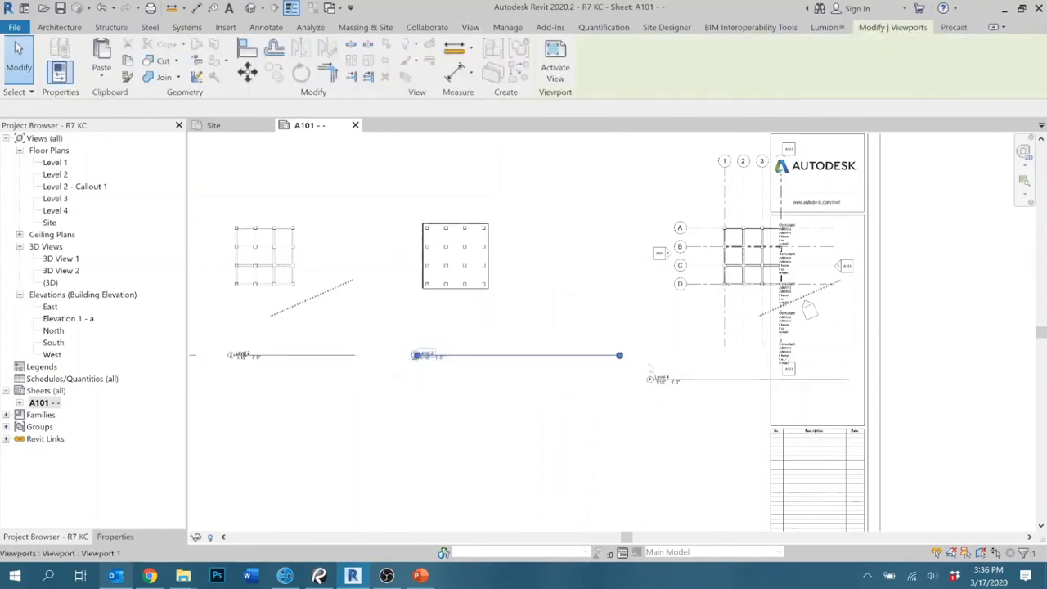
pyautogui.click(499, 382)
pyautogui.moveTo(626, 257); pyautogui.dragTo(596, 262)
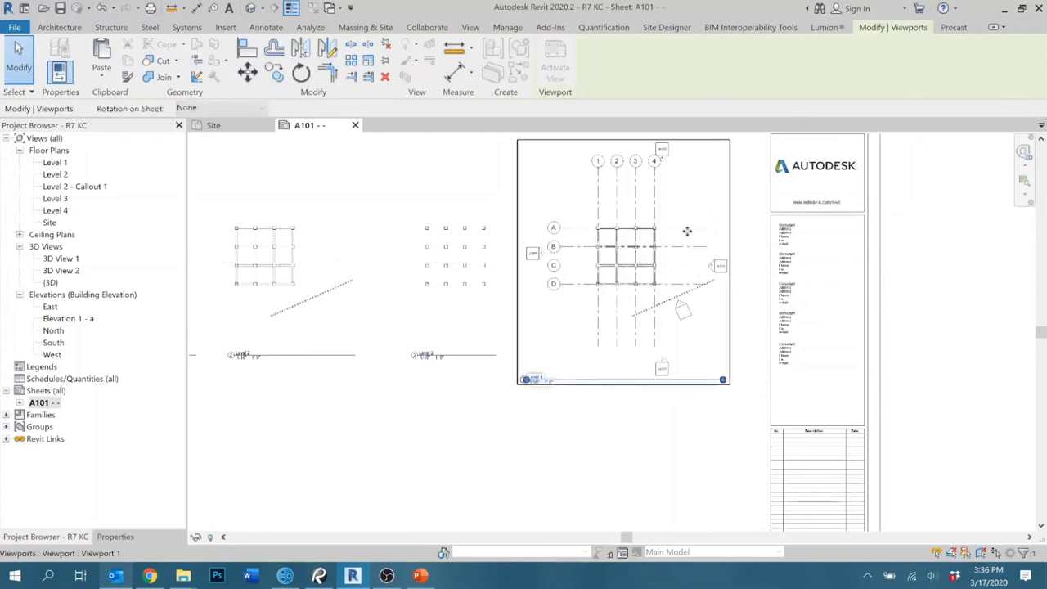
# Hide the grids in the right-hand plan viewport.
pyautogui.doubleClick(681, 304)
pyautogui.click(718, 273)
pyautogui.keyDown('ctrl'); pyautogui.click(729, 268); pyautogui.keyUp('ctrl')
pyautogui.rightClick(729, 268)
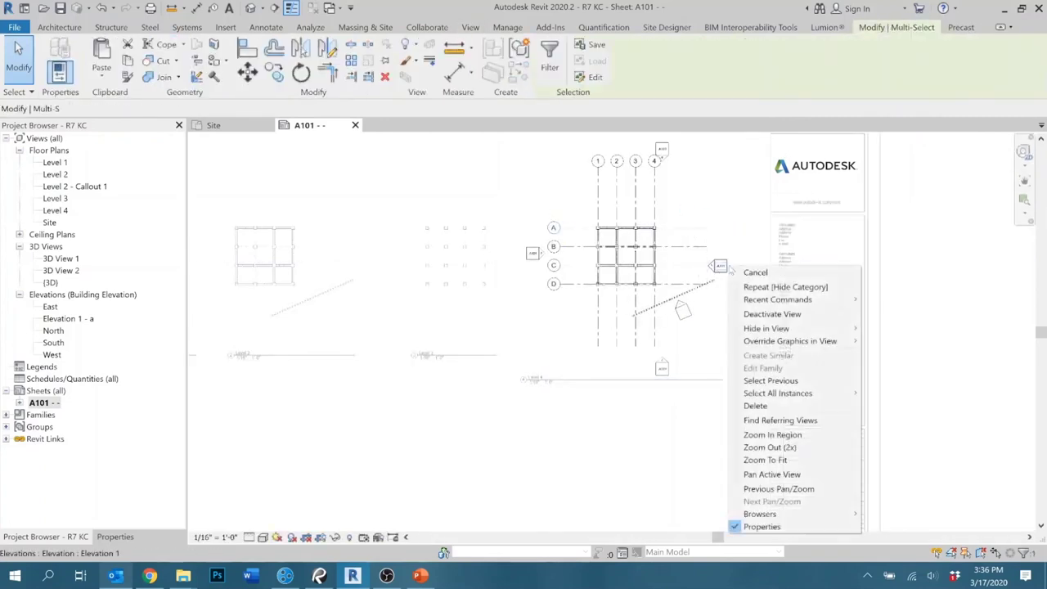
pyautogui.moveTo(798, 329)
pyautogui.click(891, 341)
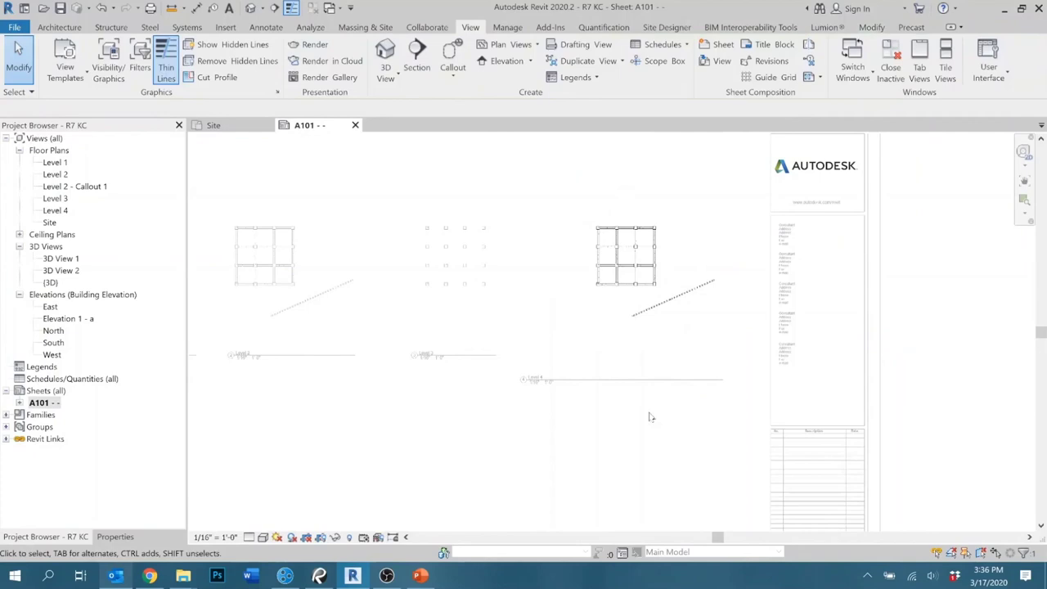
pyautogui.doubleClick(639, 418)
pyautogui.click(607, 348)
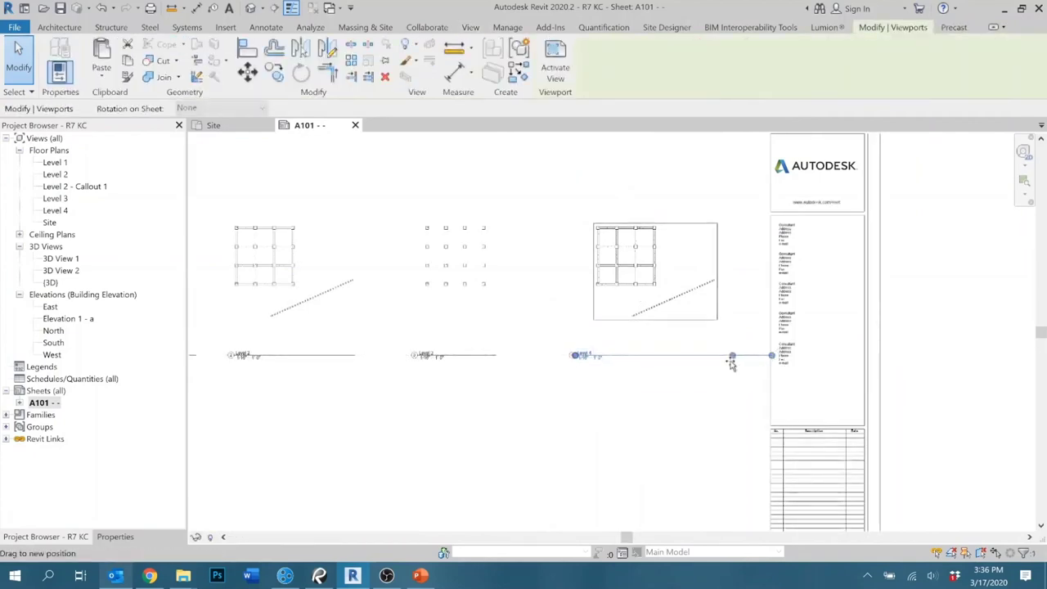
pyautogui.click(563, 422)
# Move the row of four floor plans up on the sheet.
pyautogui.scroll(-4, 556, 278)
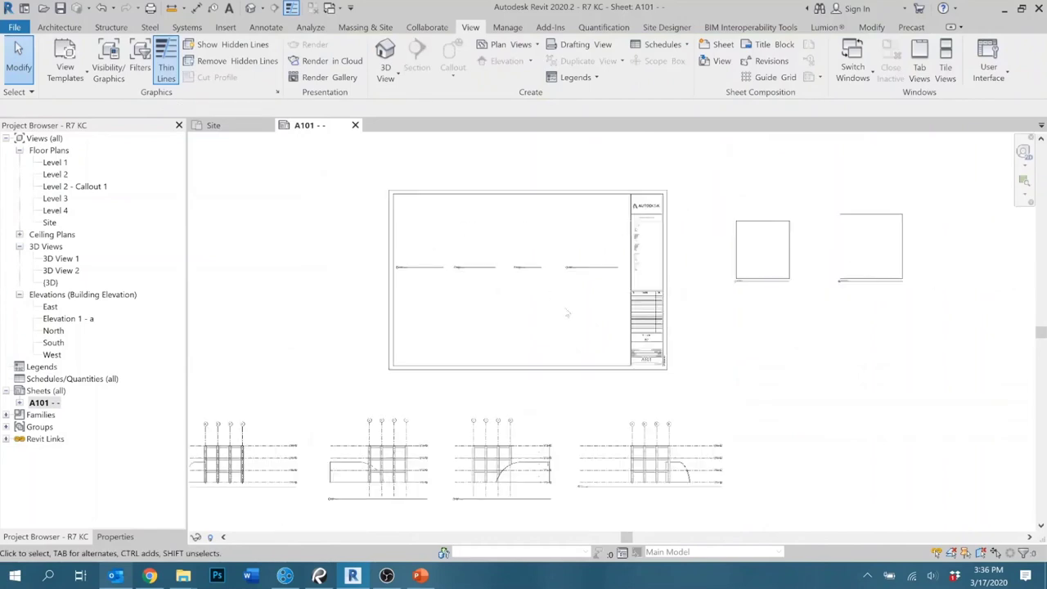
pyautogui.click(419, 236)
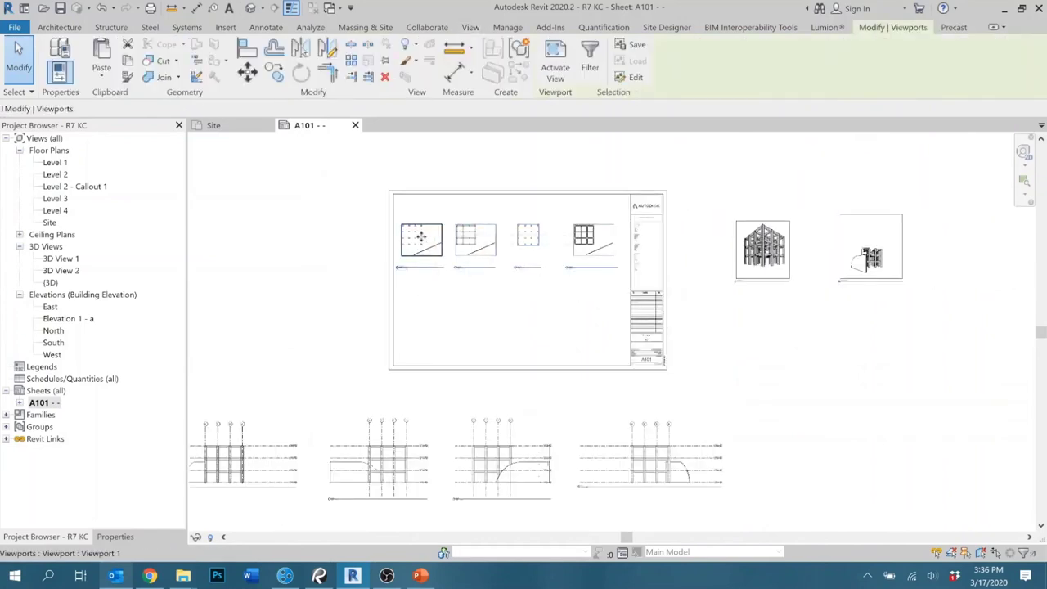
pyautogui.moveTo(419, 217); pyautogui.dragTo(419, 197)
pyautogui.click(493, 316)
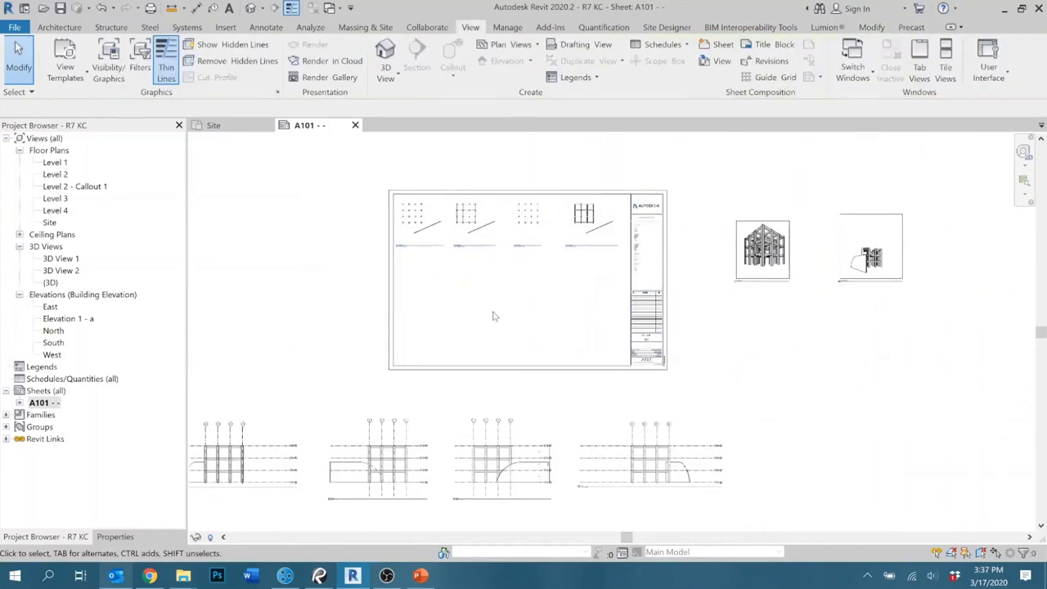
# Activate the 3D View 2 viewport and select its crop region.
pyautogui.scroll(-1, 502, 299)
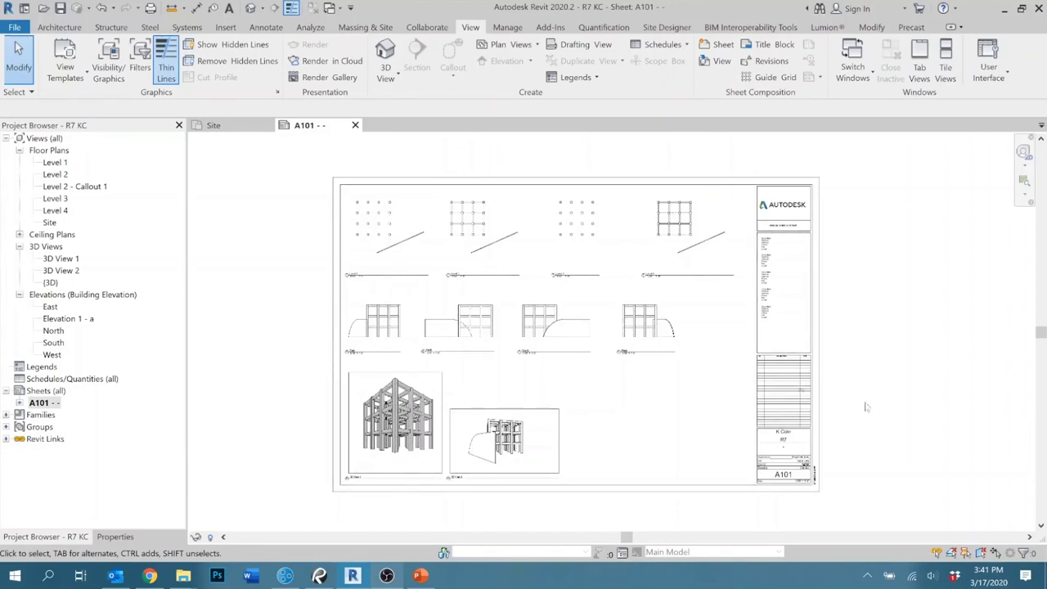
pyautogui.doubleClick(553, 445)
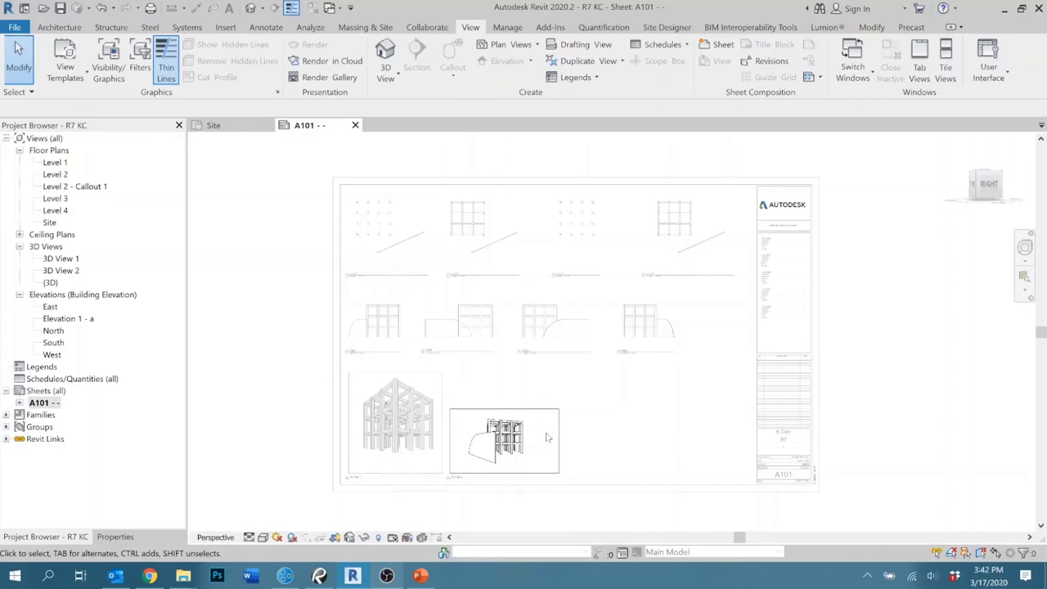
pyautogui.click(537, 410)
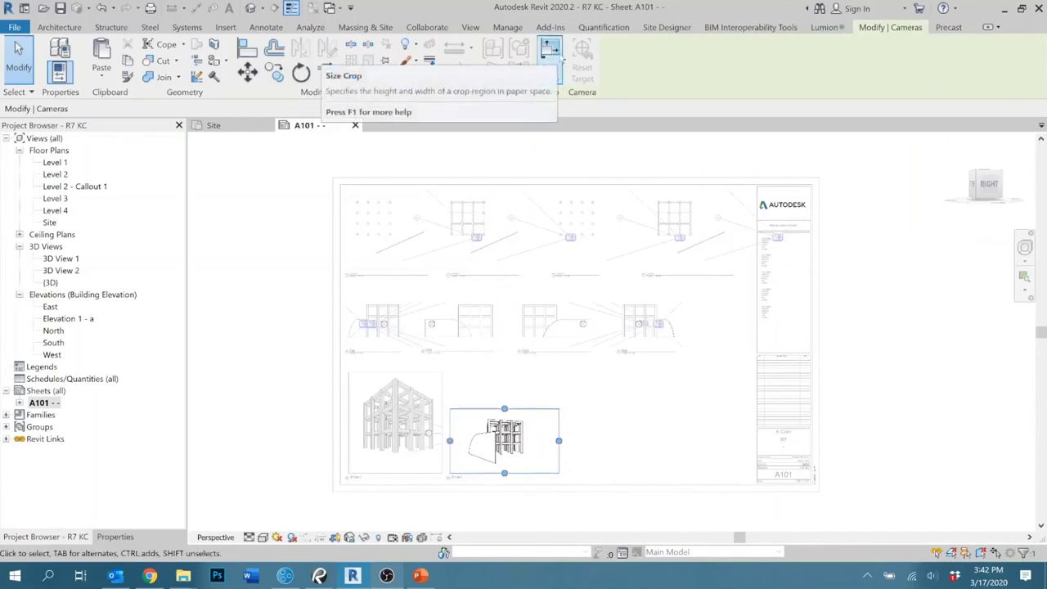
# Set the 3D View 2 crop region width to 9" via Size Crop.
pyautogui.click(559, 54)
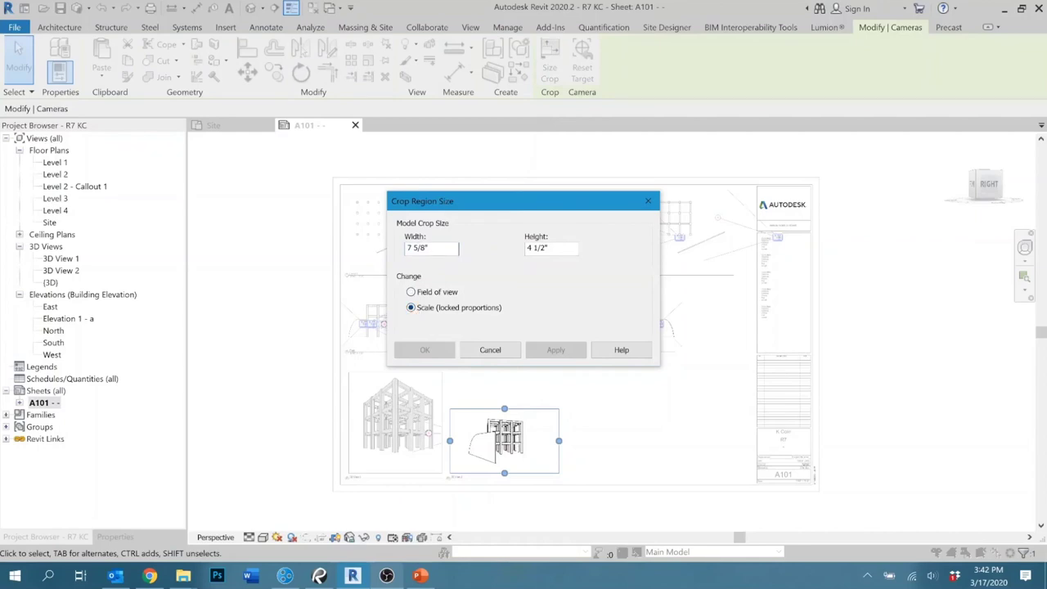
pyautogui.moveTo(426, 248); pyautogui.dragTo(384, 249)
pyautogui.write('9"')
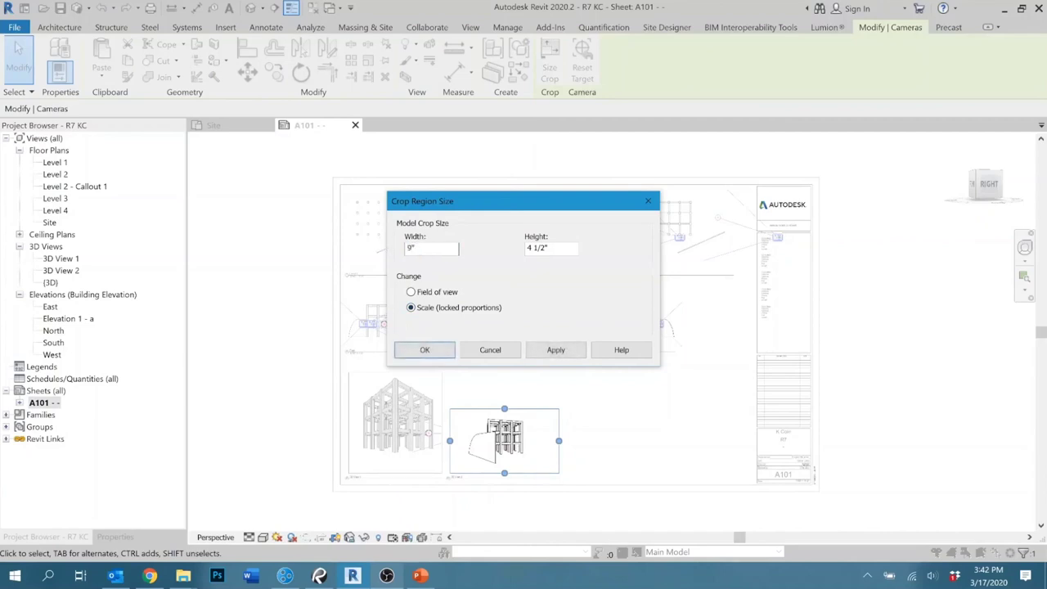
pyautogui.click(556, 351)
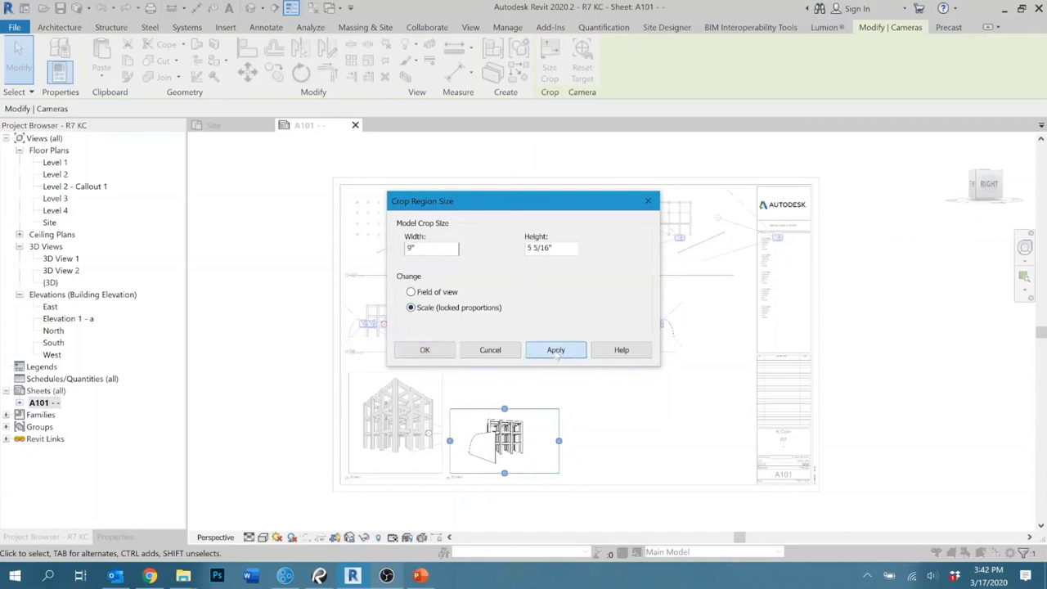
pyautogui.click(427, 351)
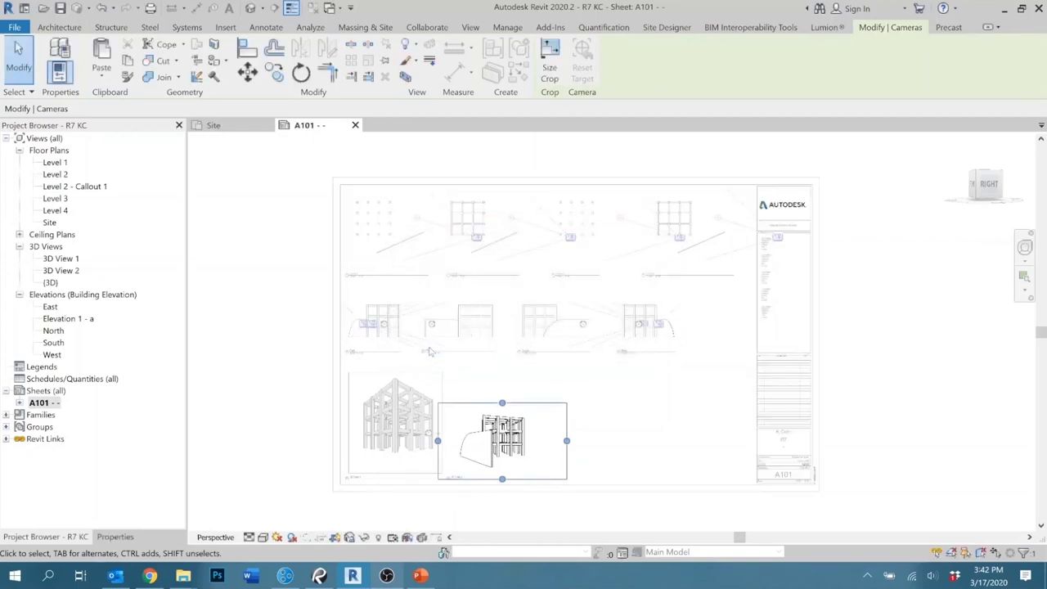
# Scale the crop with locked proportions to 12", then 14" wide by 8 5/16" high.
pyautogui.click(549, 67)
pyautogui.click(411, 308)
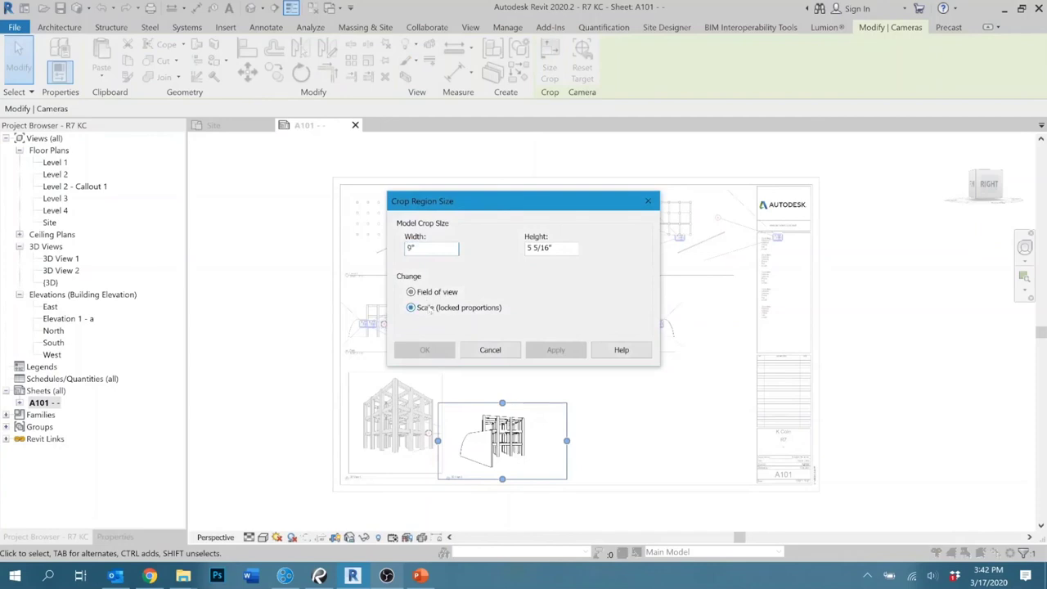
pyautogui.doubleClick(408, 247)
pyautogui.write('12')
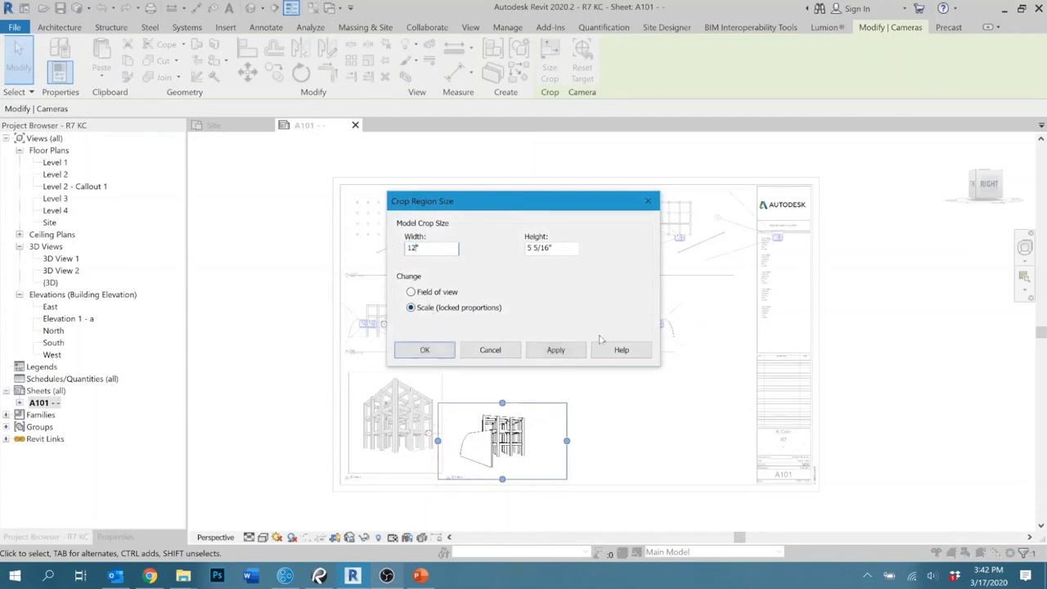
pyautogui.click(570, 350)
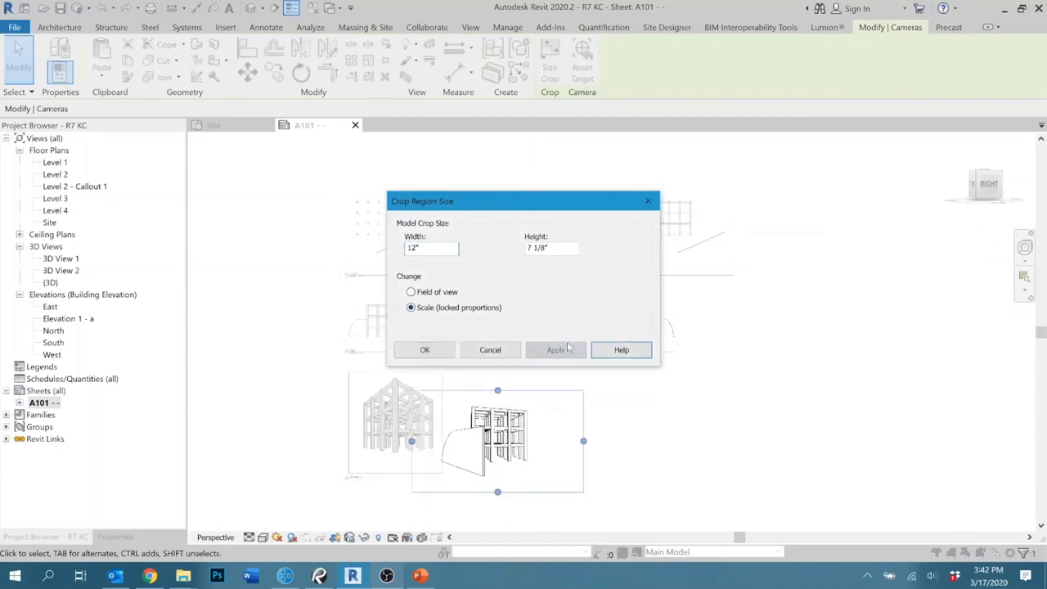
pyautogui.press('Tab')
pyautogui.write('14')
pyautogui.click(555, 350)
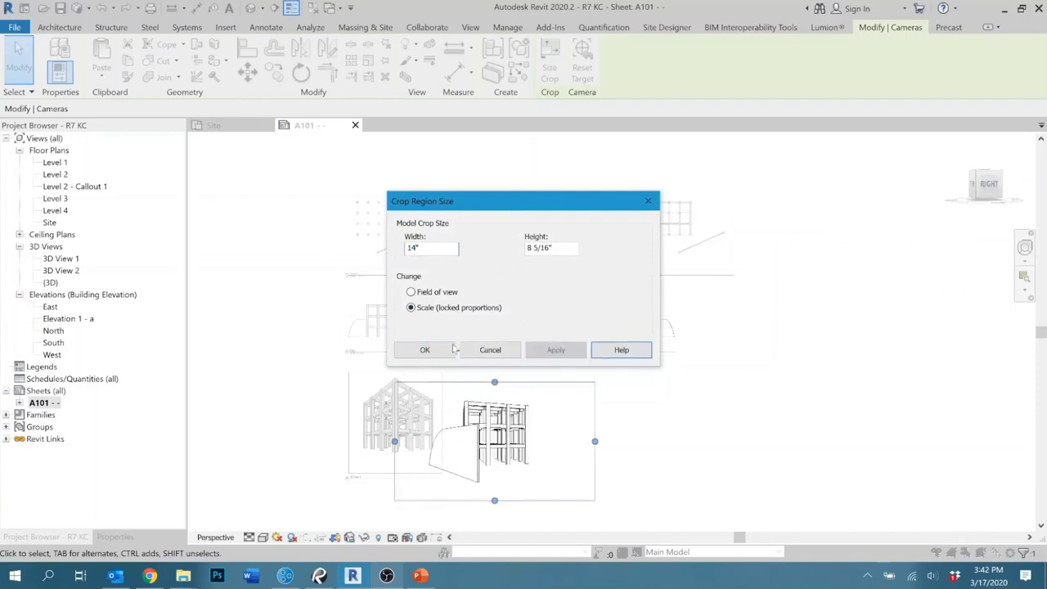
pyautogui.click(425, 349)
pyautogui.click(673, 385)
# Move the enlarged 3D View 2 viewport beside 3D View 1 on A101.
pyautogui.moveTo(607, 345); pyautogui.dragTo(600, 339, button='middle')
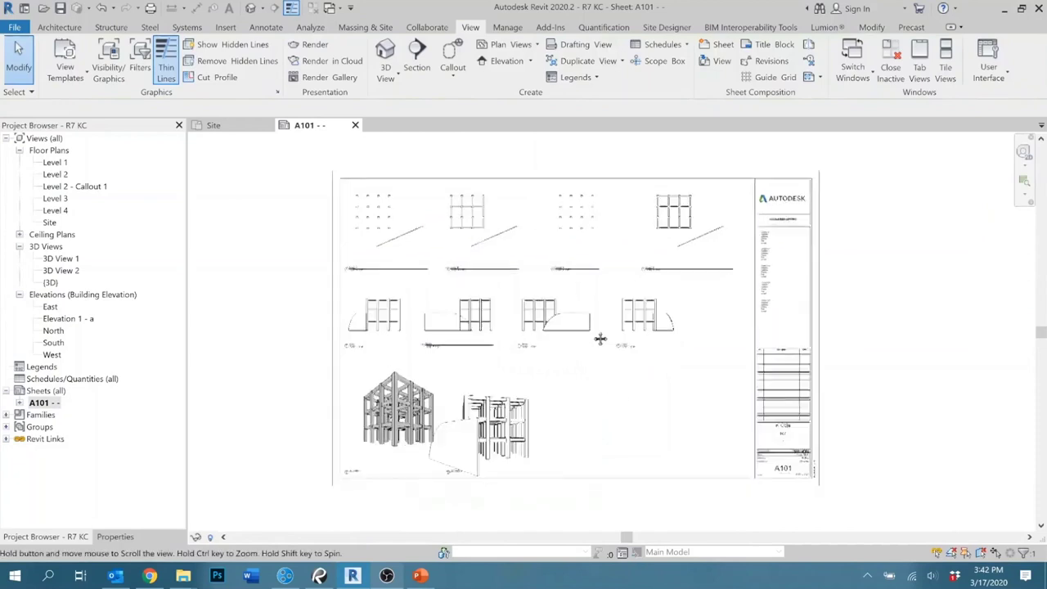
pyautogui.scroll(-1, 601, 338)
pyautogui.moveTo(488, 387); pyautogui.dragTo(524, 413)
pyautogui.click(518, 437)
pyautogui.scroll(2, 519, 437)
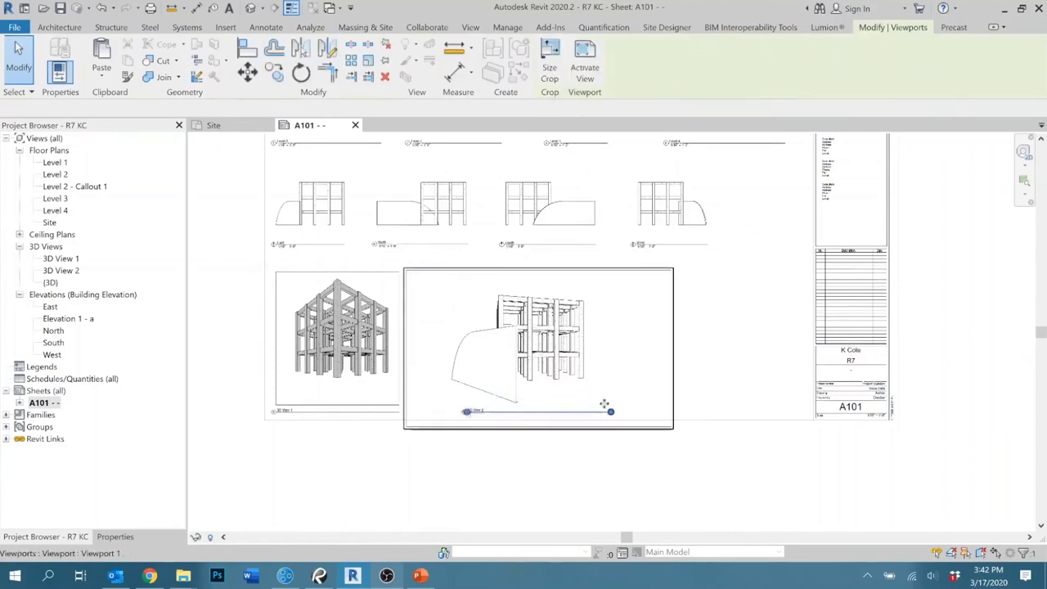
pyautogui.click(596, 478)
pyautogui.click(646, 355)
pyautogui.click(553, 483)
pyautogui.click(607, 360)
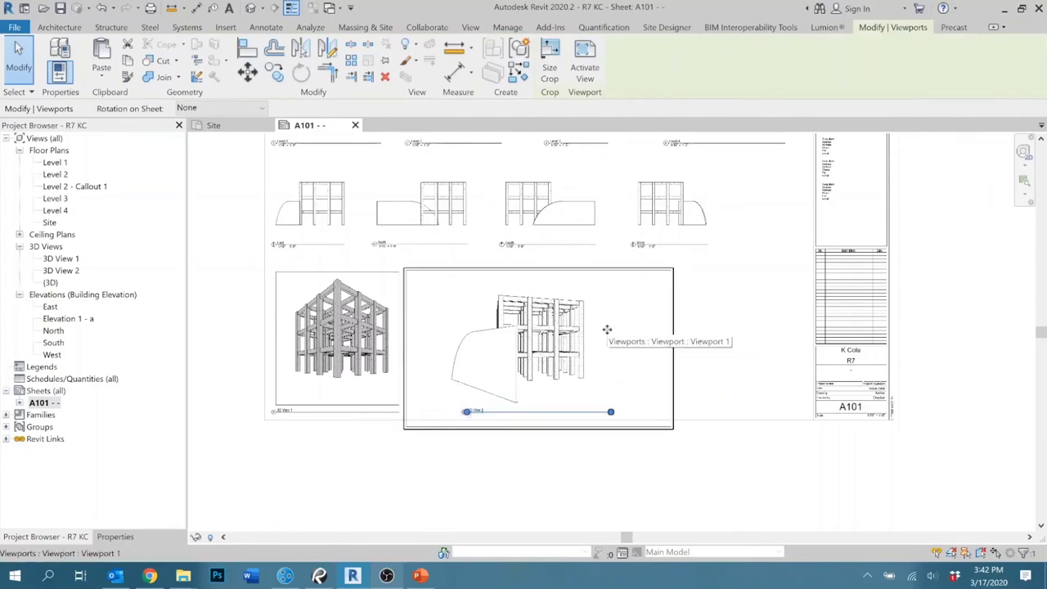
# Check the 3D View 2 and 3D View 1 viewports, then view the whole sheet.
pyautogui.doubleClick(586, 344)
pyautogui.doubleClick(581, 445)
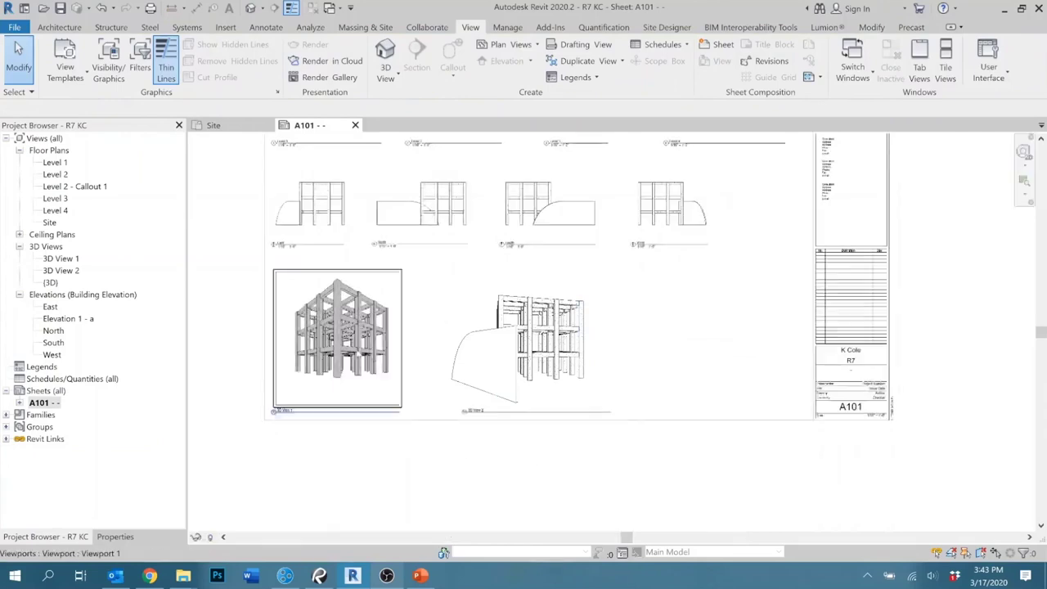
pyautogui.doubleClick(353, 347)
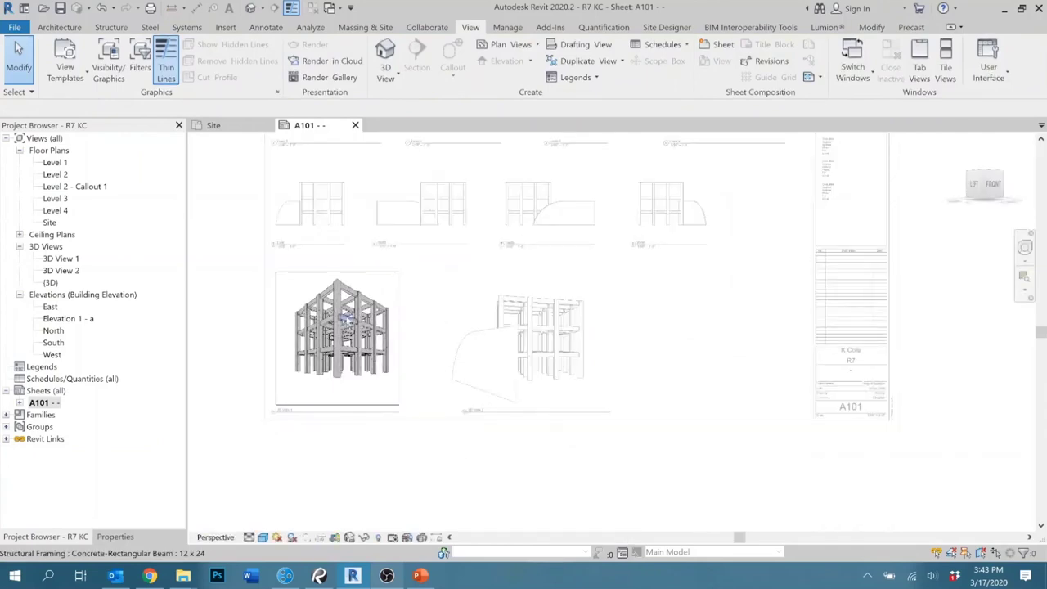
pyautogui.doubleClick(459, 482)
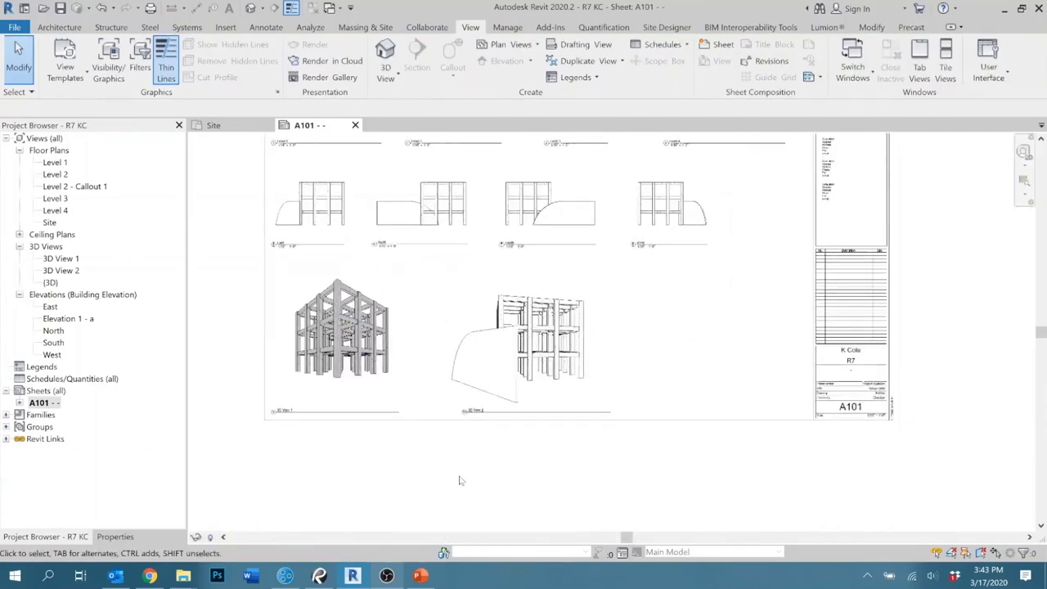
pyautogui.scroll(-2, 460, 480)
pyautogui.moveTo(472, 480); pyautogui.dragTo(799, 370, button='middle')
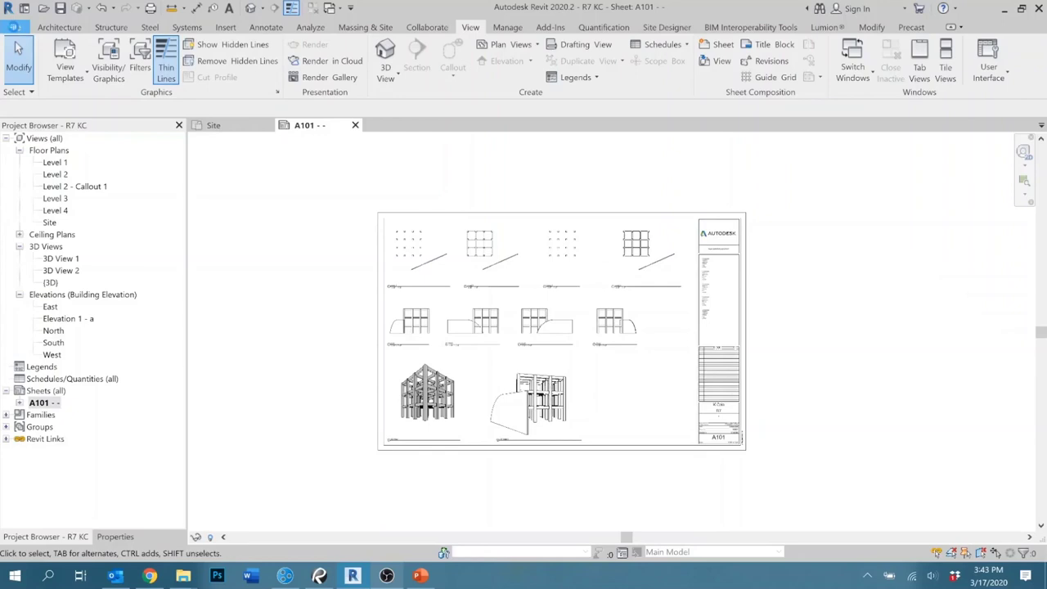
# Choose Bluebeam PDF as the printer, accept its properties, and bring up Print Setup.
pyautogui.click(15, 27)
pyautogui.moveTo(89, 287)
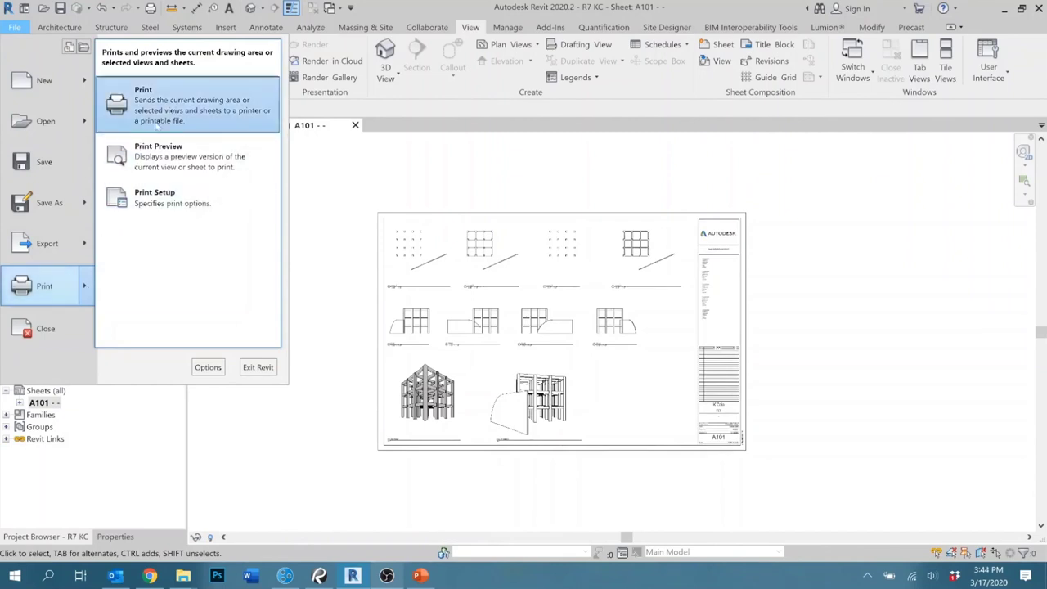
pyautogui.click(156, 102)
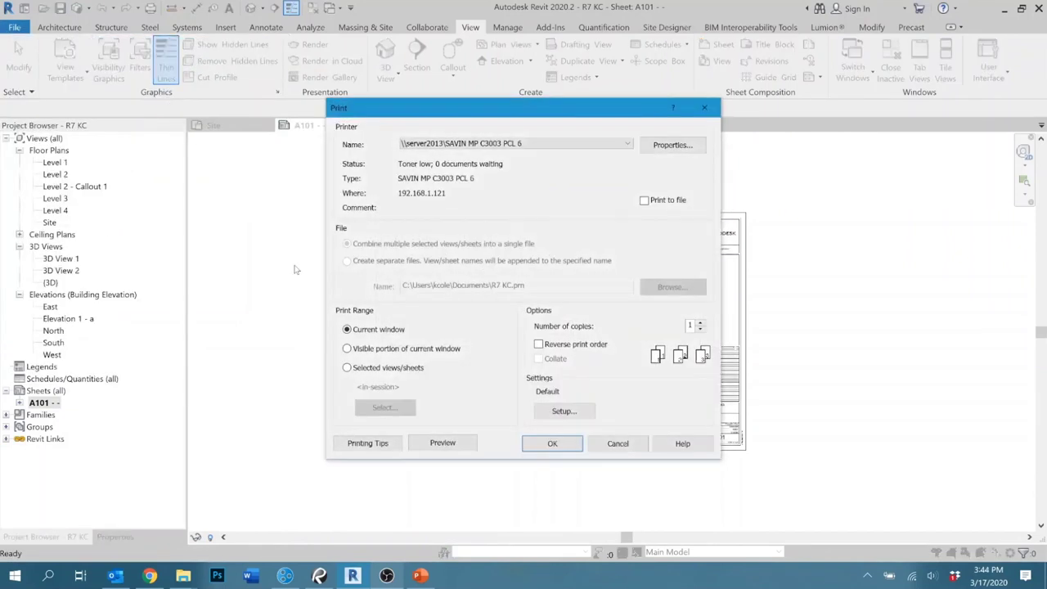
pyautogui.click(568, 145)
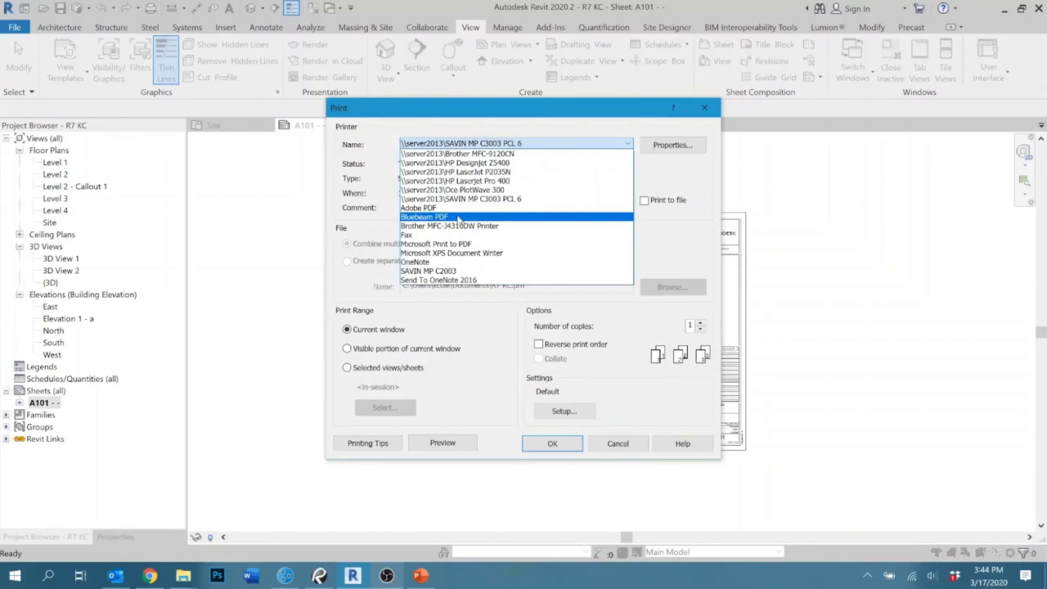
pyautogui.click(458, 218)
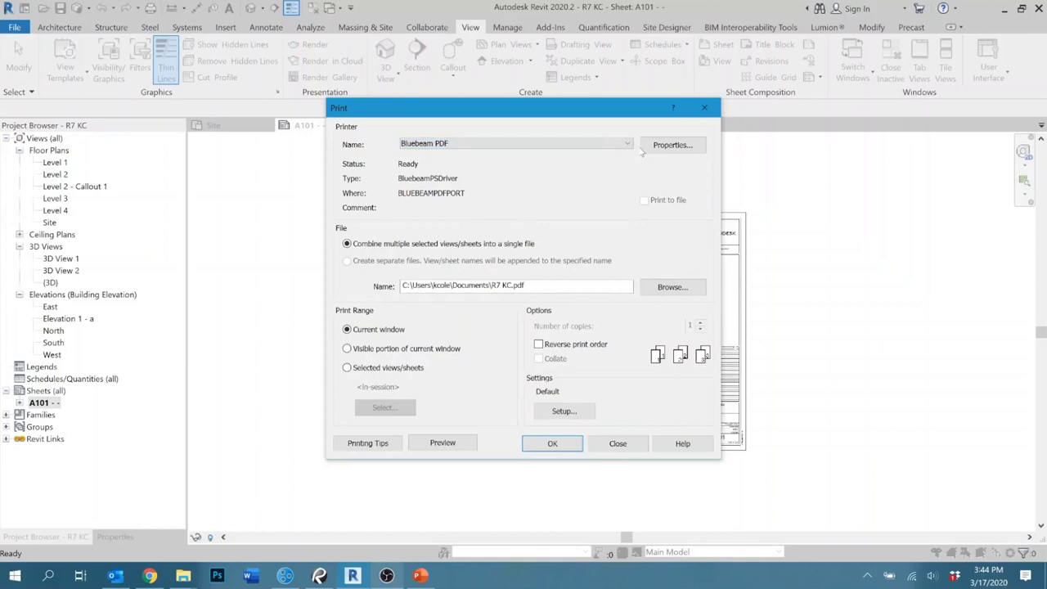
pyautogui.click(663, 147)
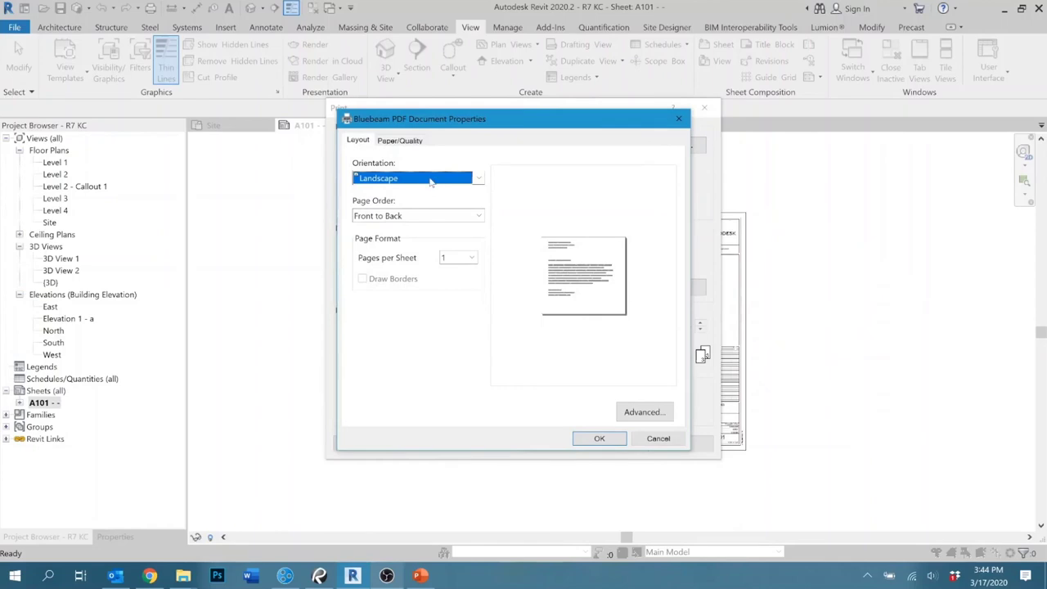
pyautogui.click(599, 438)
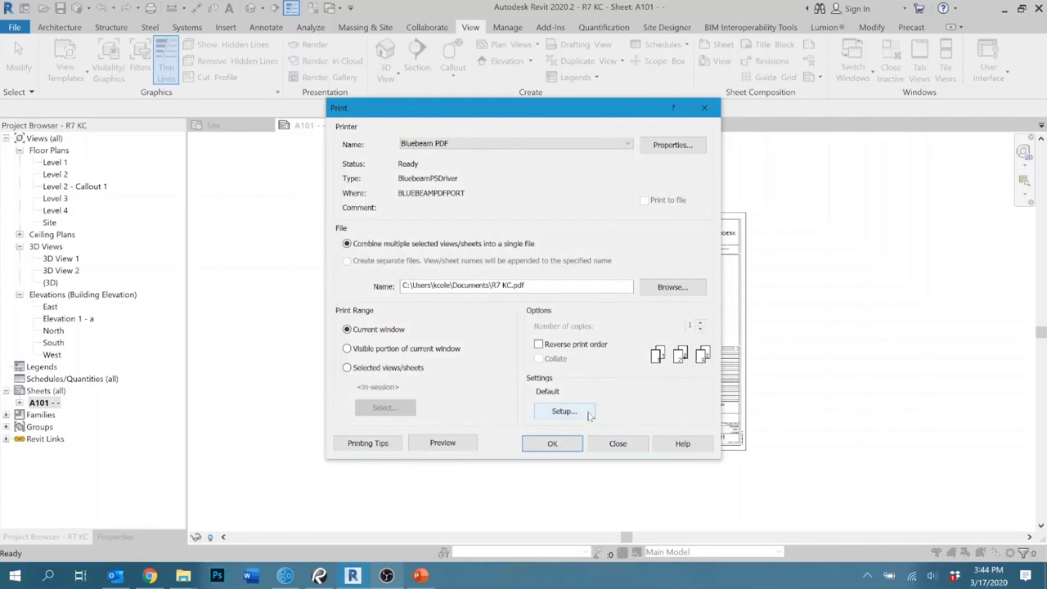
pyautogui.click(589, 415)
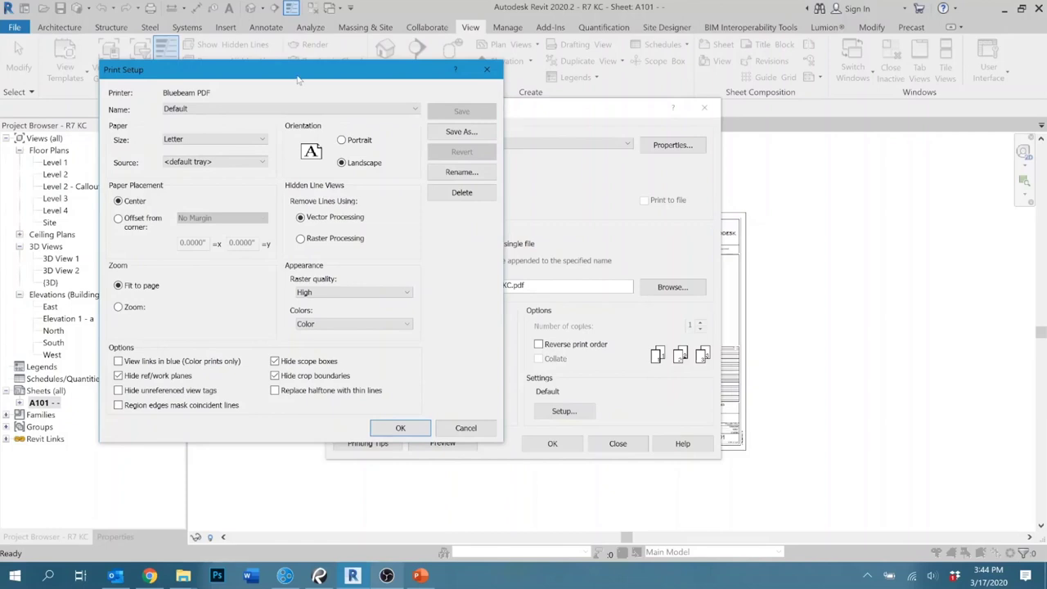
# Set the Bluebeam PDF print to ANSI D (22.00 x 34.00 in) paper at 100% zoom.
pyautogui.click(237, 140)
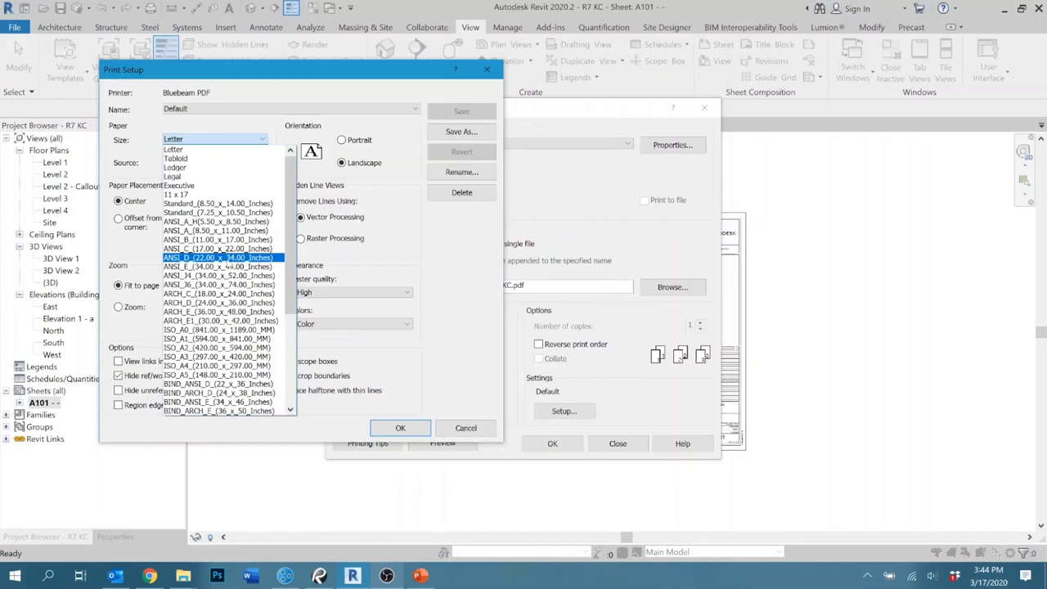
pyautogui.click(228, 259)
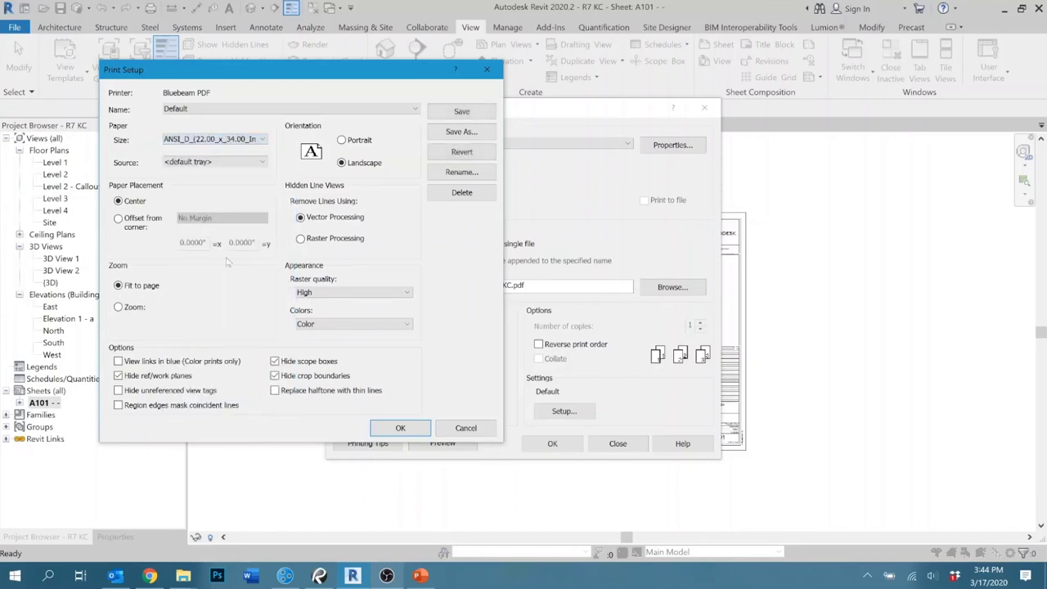
pyautogui.click(121, 307)
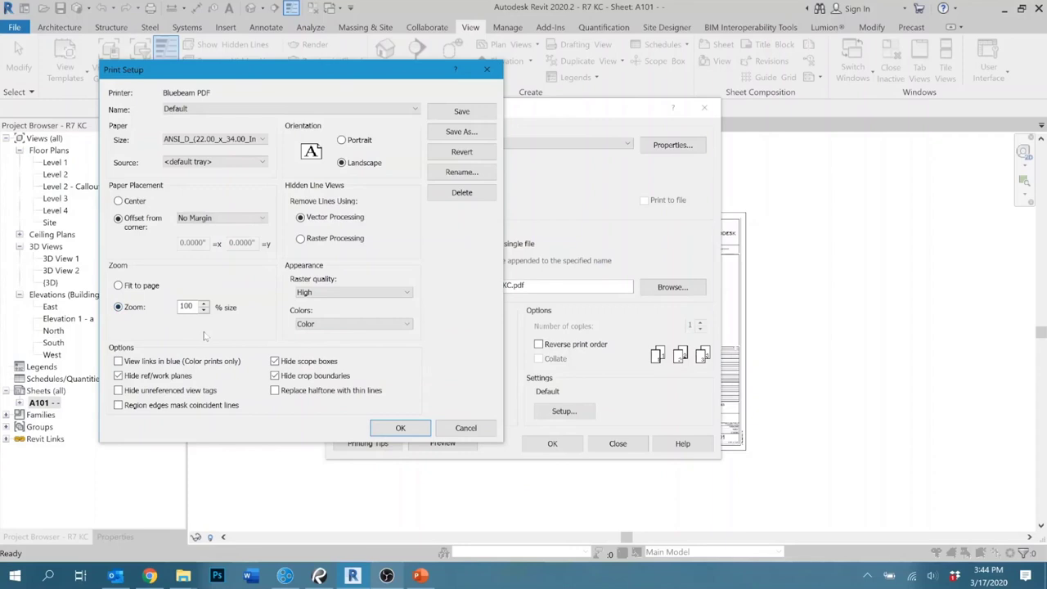
pyautogui.click(382, 431)
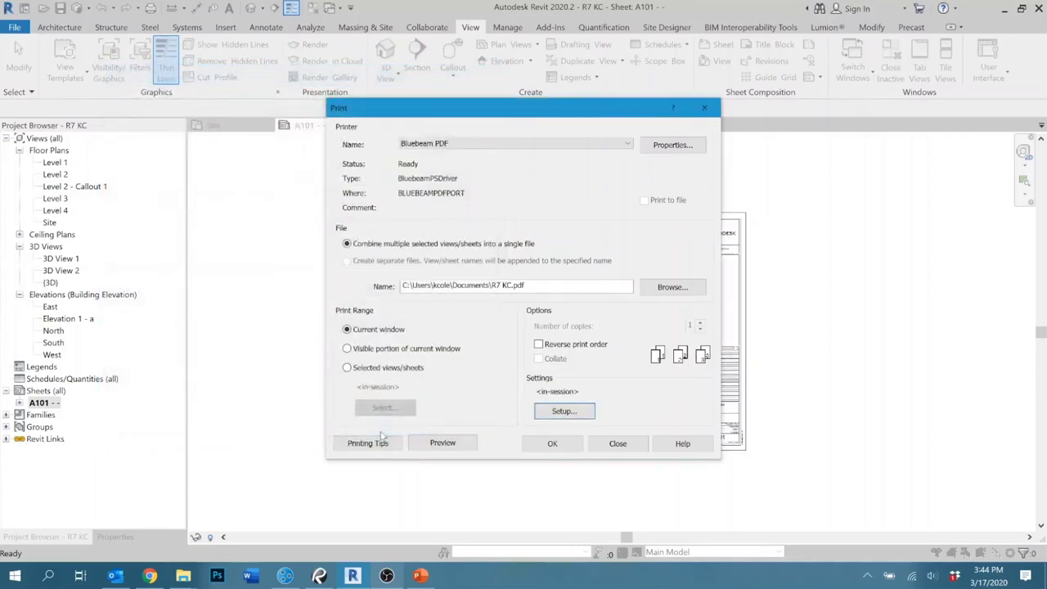
# Preview sheet A101, dismiss the save reminder, and print it to PDF.
pyautogui.click(458, 446)
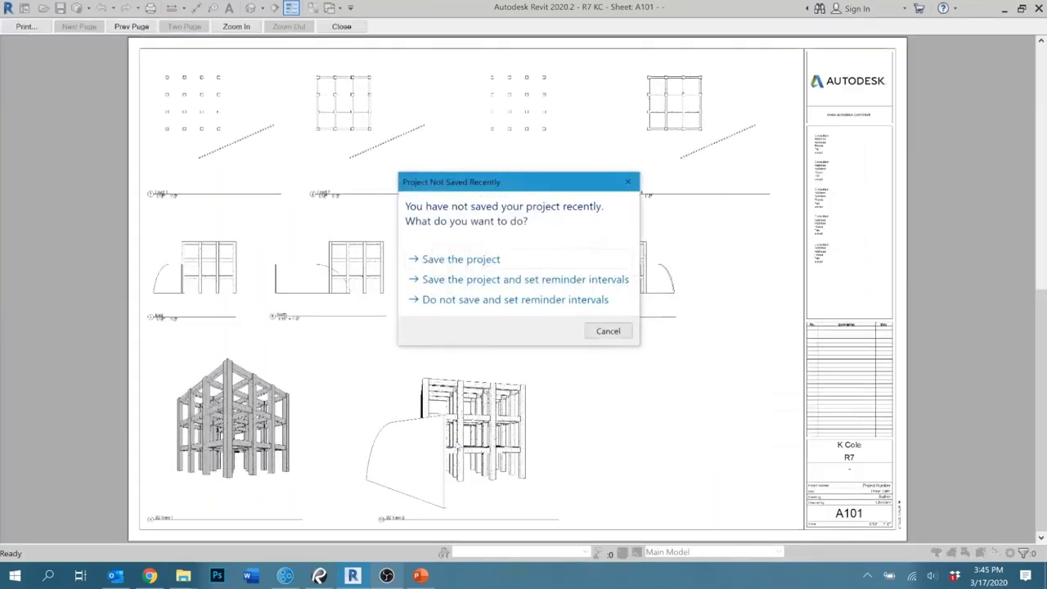
pyautogui.click(628, 182)
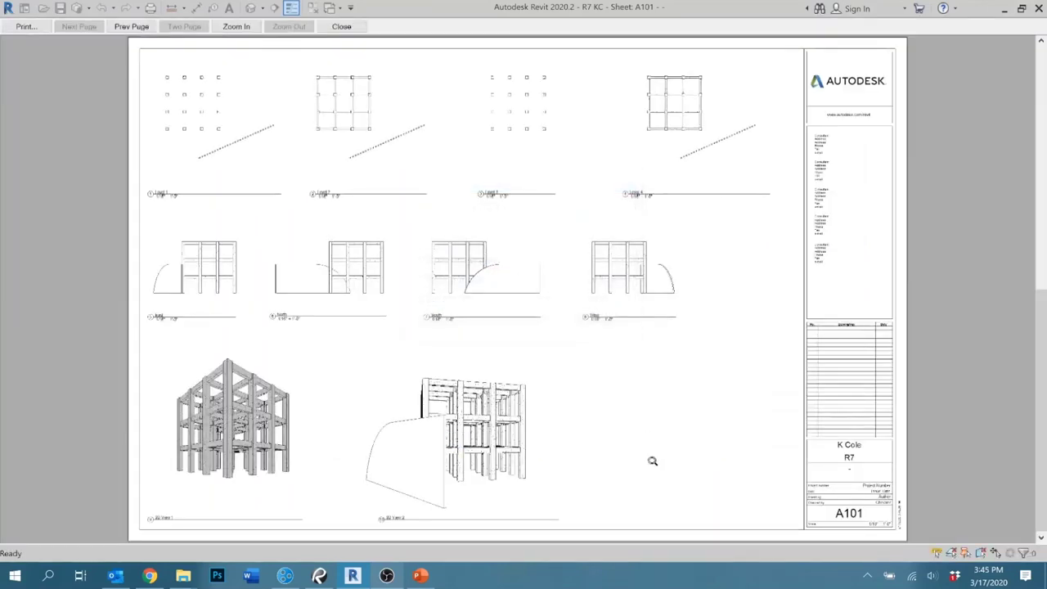
pyautogui.click(27, 27)
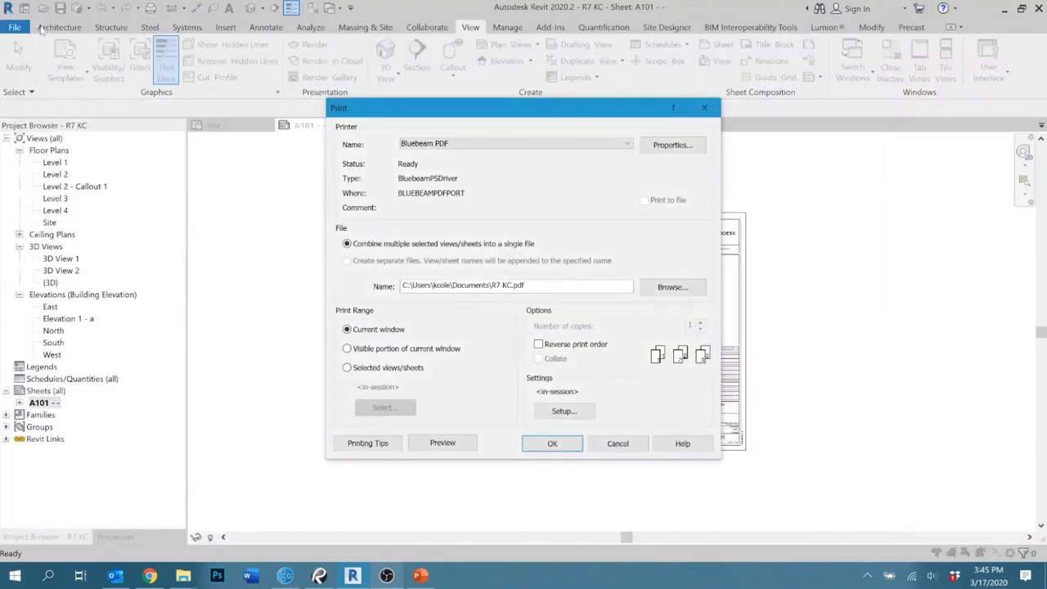
pyautogui.click(551, 443)
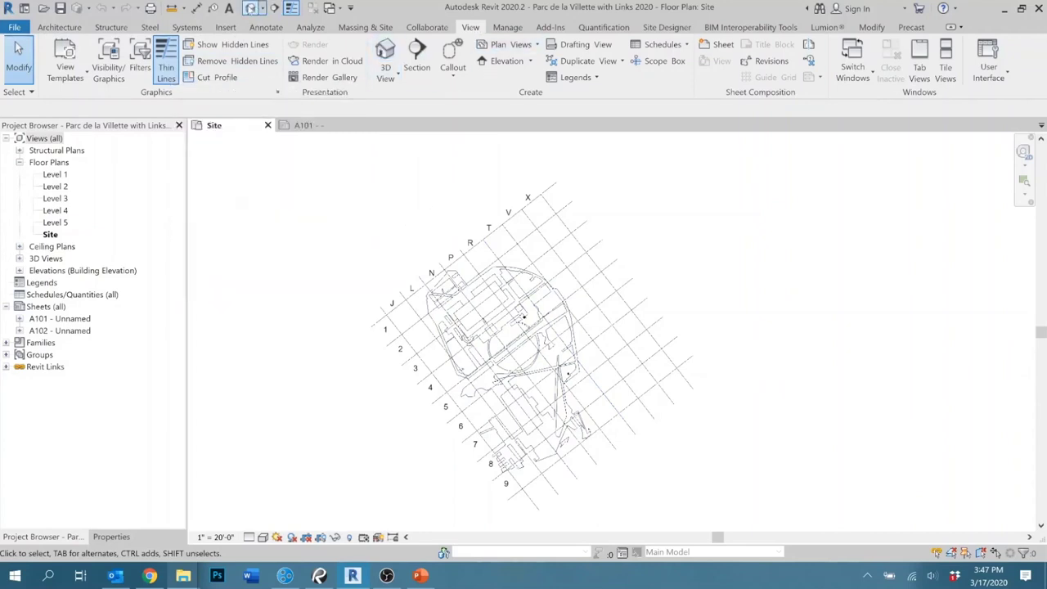
# Open the site's default 3D view, select the linked site model, and zoom out to the whole site.
pyautogui.click(250, 8)
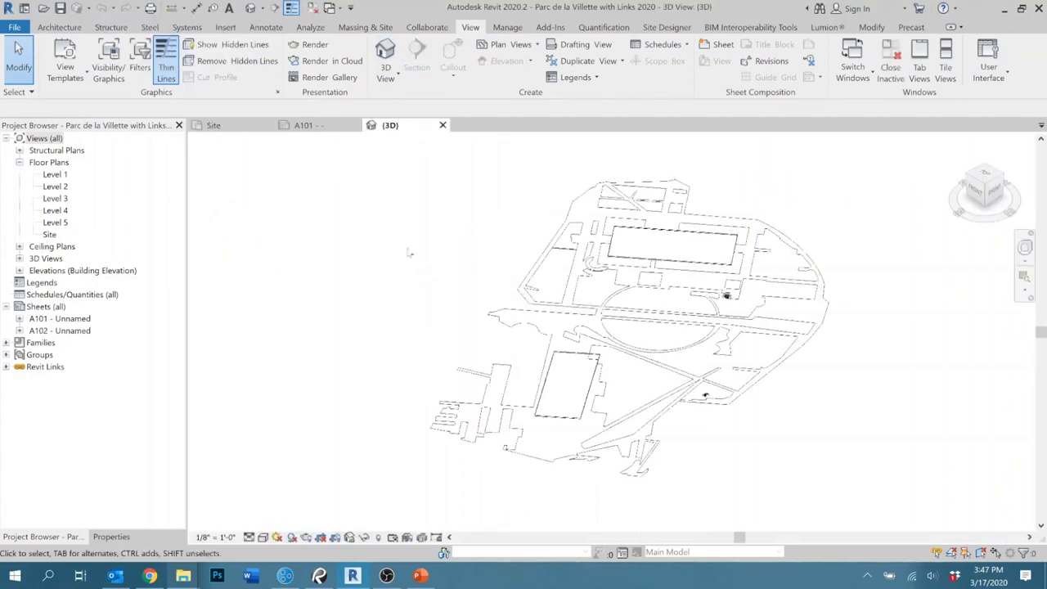
pyautogui.scroll(5, 724, 299)
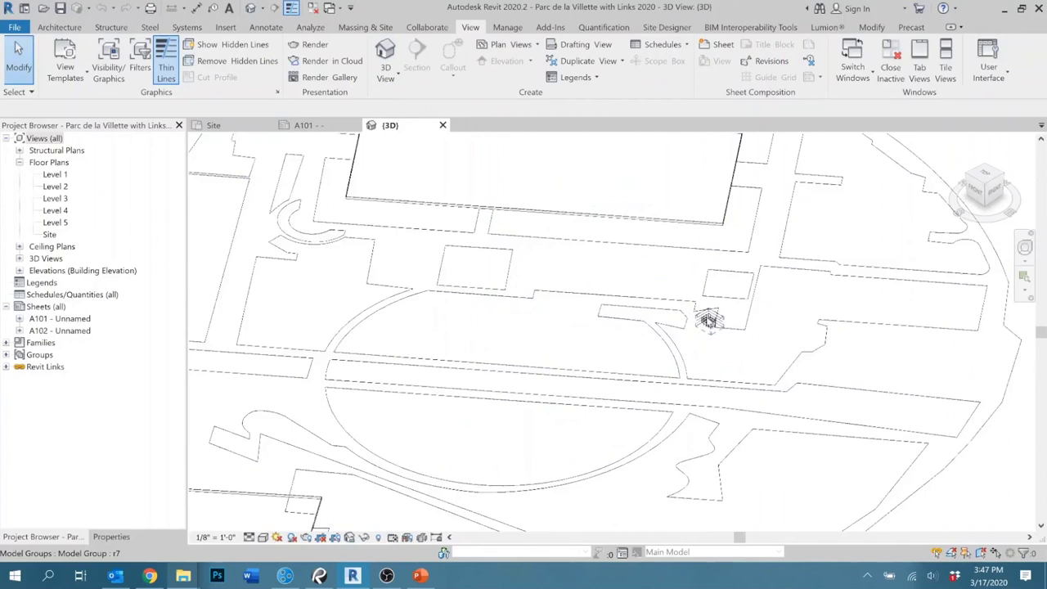
pyautogui.scroll(-4, 638, 297)
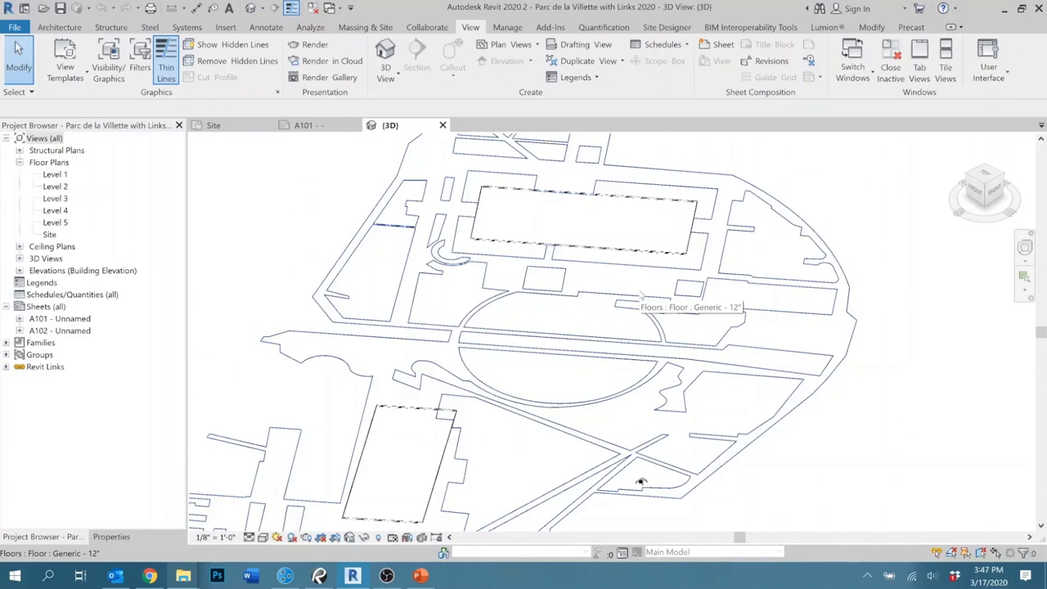
pyautogui.click(641, 482)
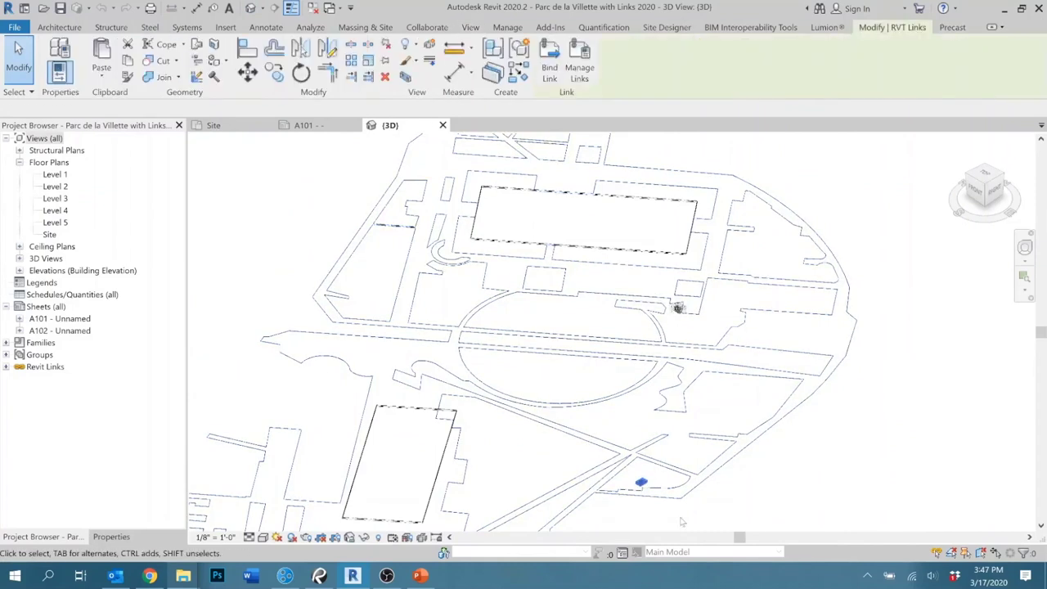
pyautogui.keyDown('ctrl'); pyautogui.moveTo(681, 521); pyautogui.dragTo(694, 428, button='middle'); pyautogui.keyUp('ctrl')
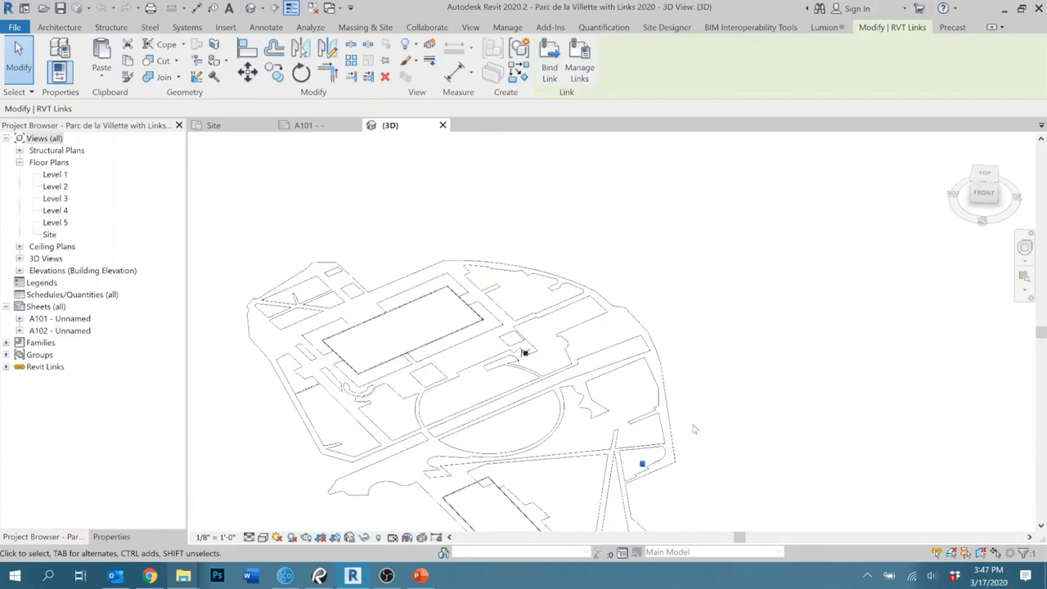
pyautogui.scroll(-1, 693, 428)
pyautogui.scroll(3, 647, 413)
# Orbit the linked model to an oblique angle, deselect it, and return to the Site plan.
pyautogui.keyDown('shift'); pyautogui.moveTo(647, 413); pyautogui.dragTo(763, 380, button='middle'); pyautogui.keyUp('shift')
pyautogui.click(763, 380)
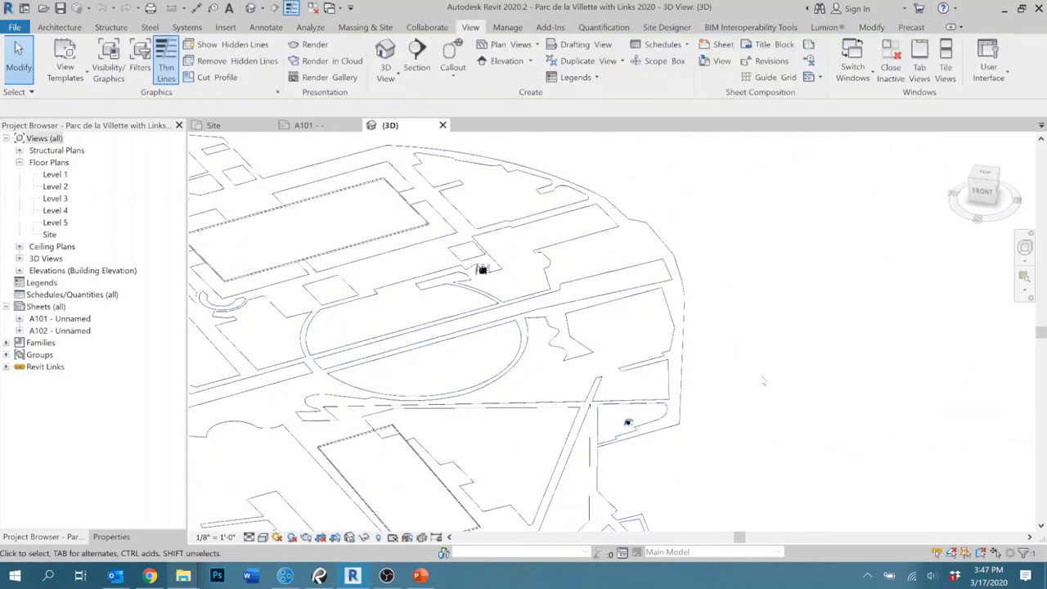
pyautogui.scroll(-3, 769, 315)
pyautogui.scroll(2, 772, 306)
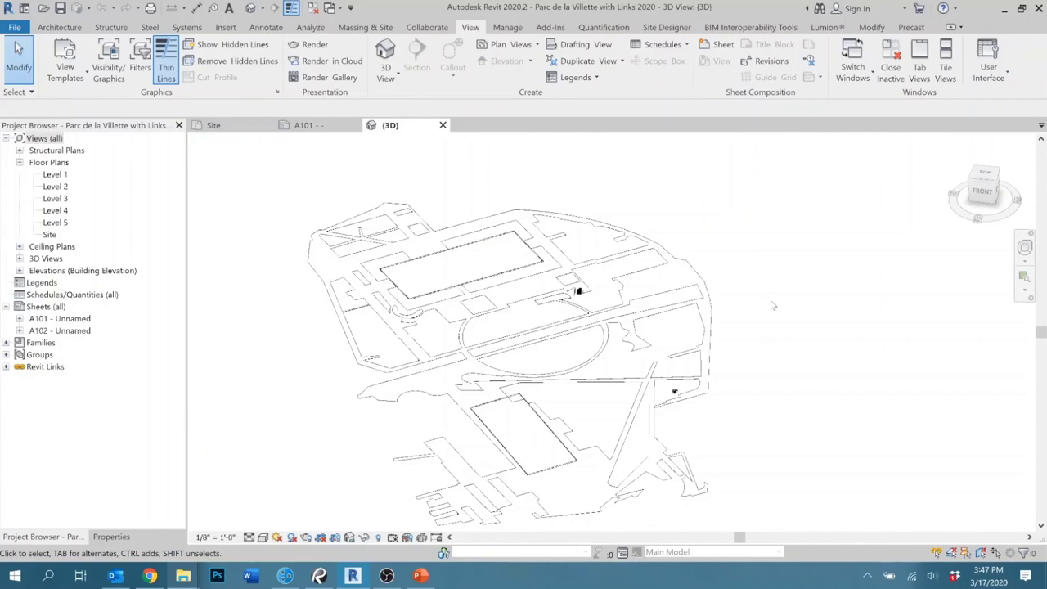
pyautogui.click(215, 126)
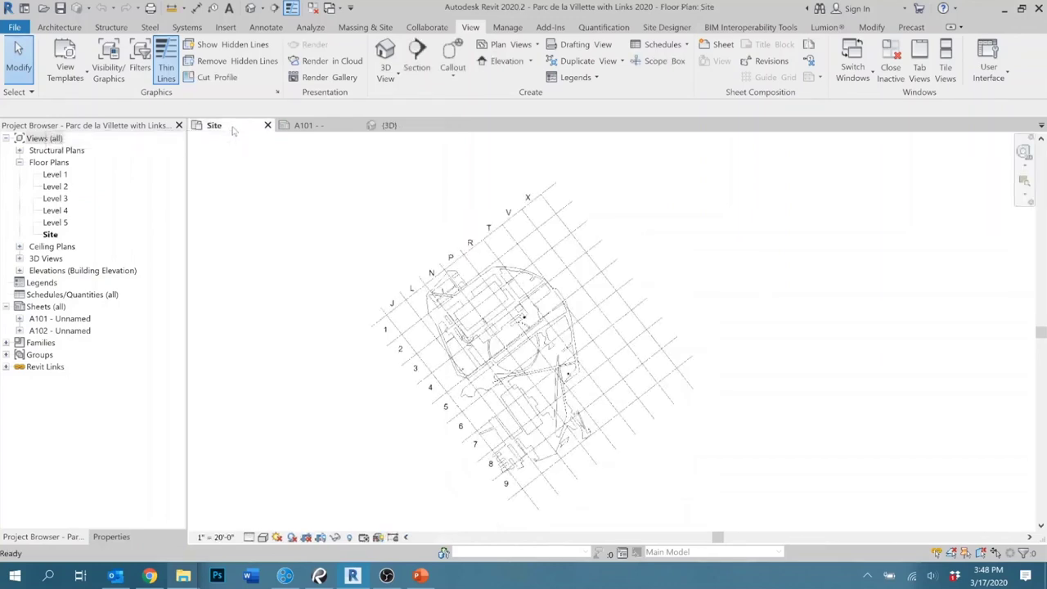
# Pan and zoom the Site plan to show grid bubbles R and T, deselecting the link.
pyautogui.scroll(6, 499, 333)
pyautogui.scroll(-2, 585, 269)
pyautogui.scroll(-3, 613, 276)
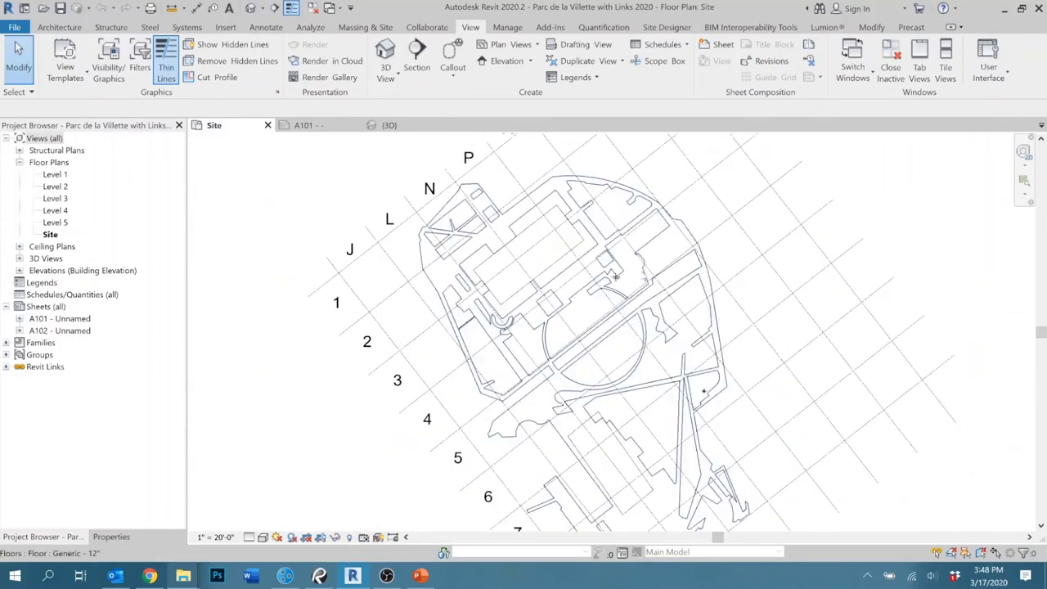
pyautogui.moveTo(630, 256); pyautogui.dragTo(567, 304, button='middle')
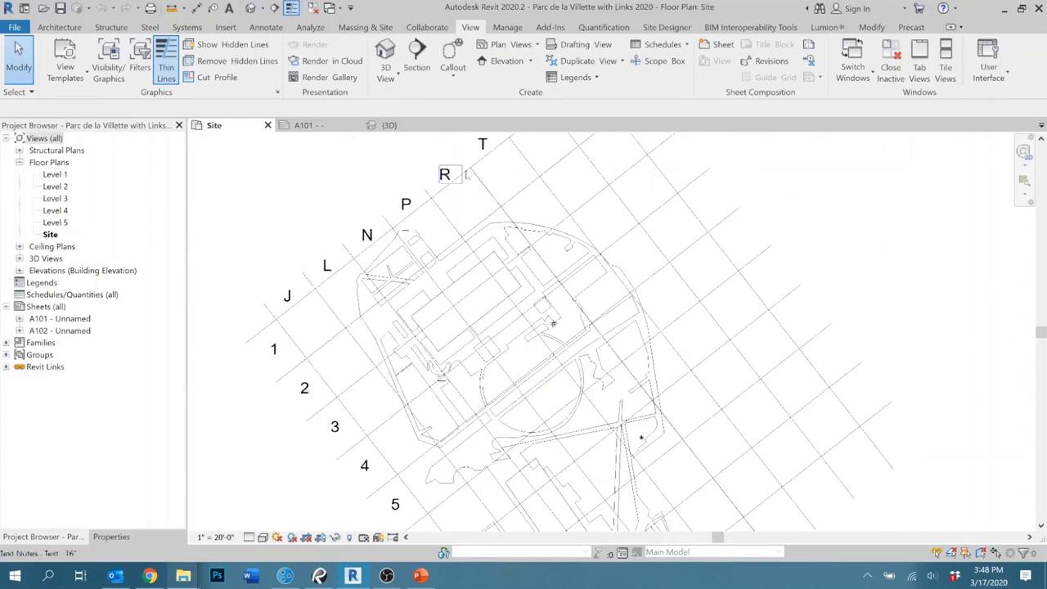
pyautogui.scroll(-1, 560, 293)
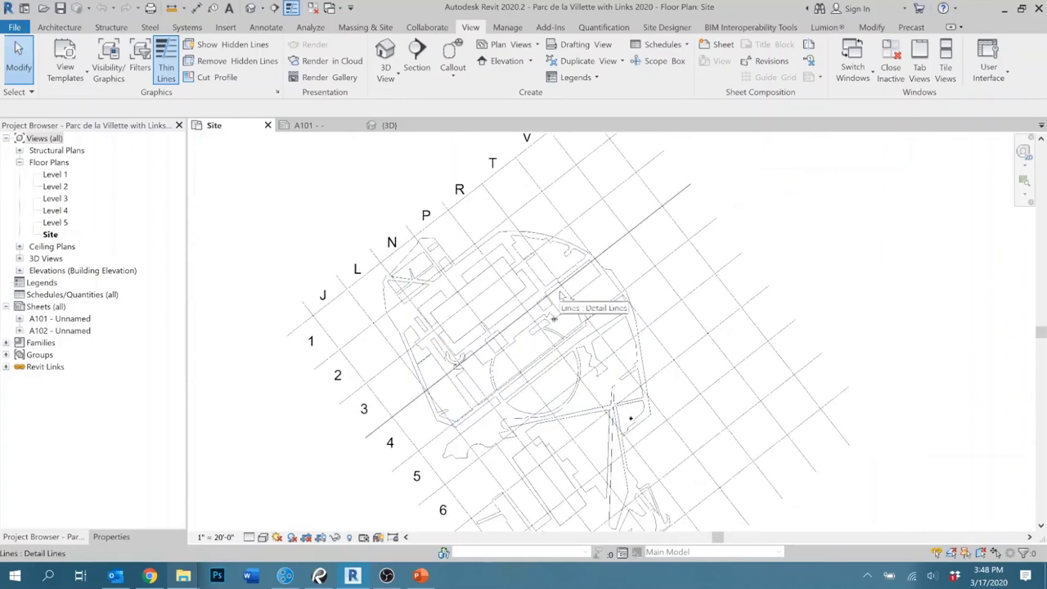
pyautogui.scroll(-1, 560, 293)
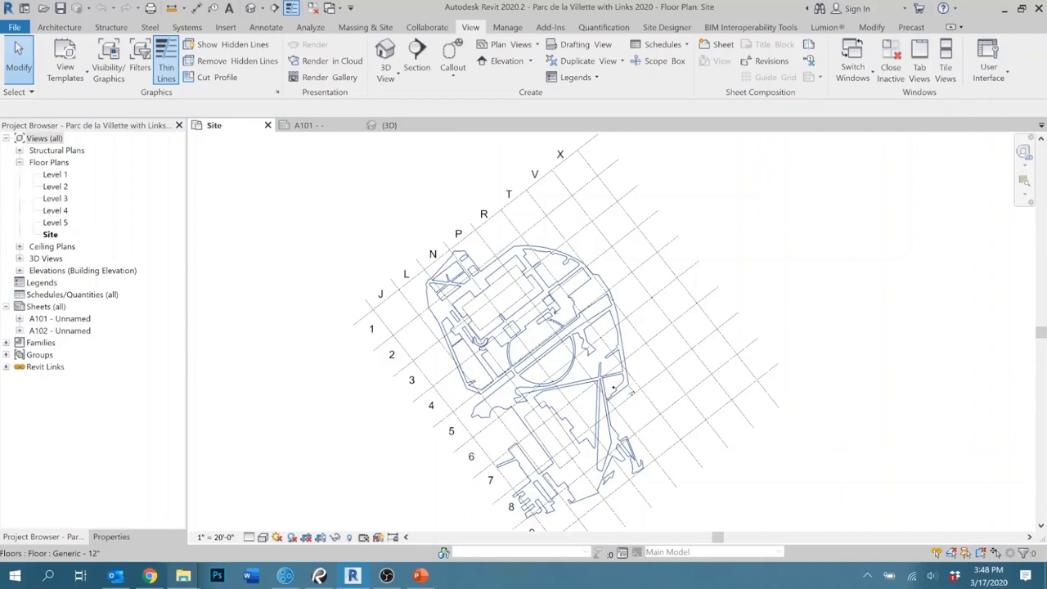
pyautogui.click(755, 265)
pyautogui.scroll(-1, 736, 265)
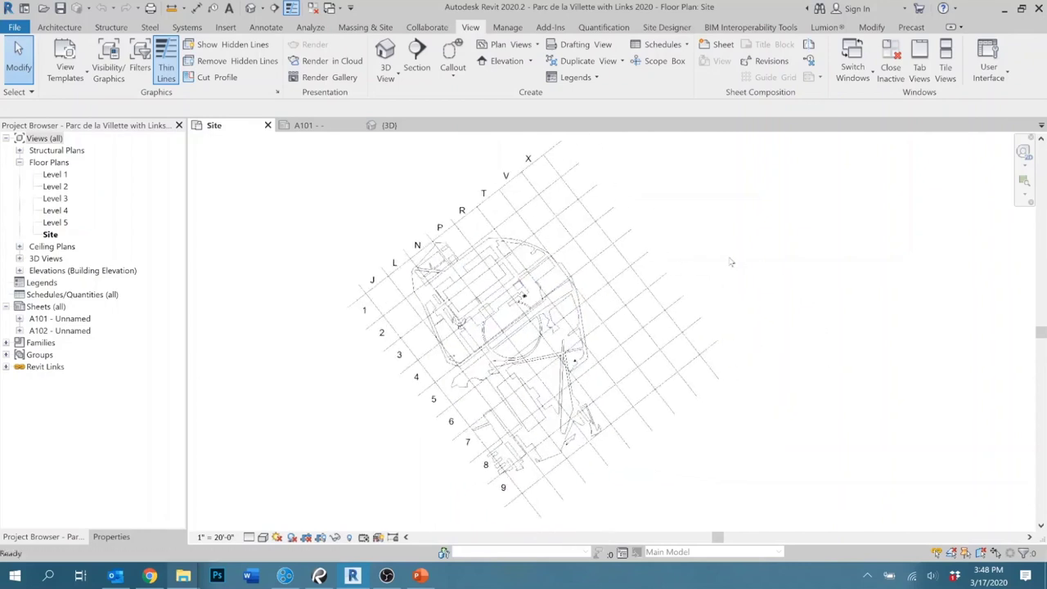
# Toggle Reveal Hidden Elements on to see the hidden Villette map, then off, and recentre the plan.
pyautogui.click(350, 537)
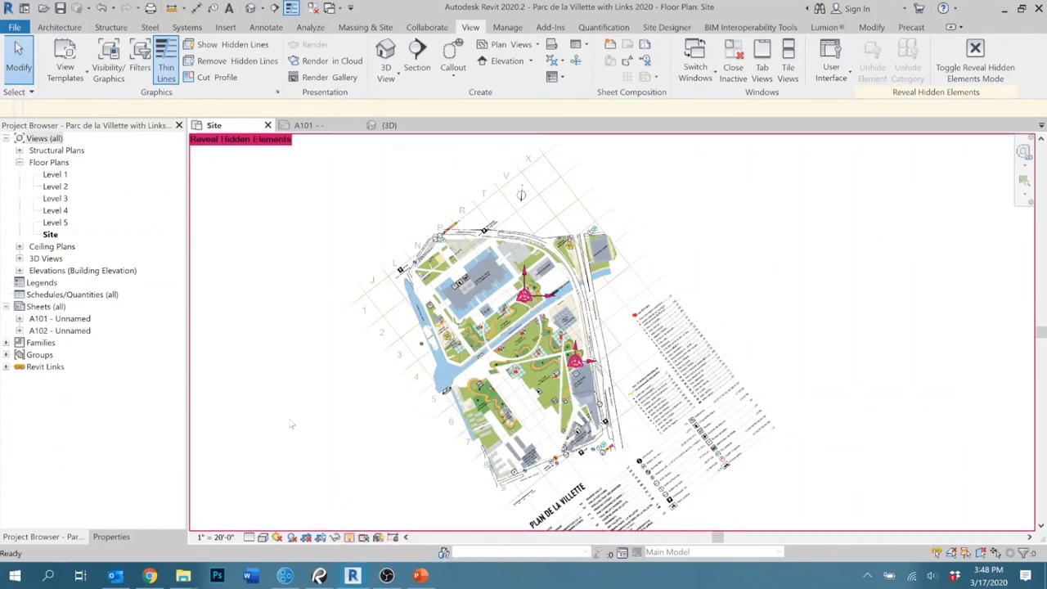
pyautogui.click(349, 536)
pyautogui.scroll(-3, 327, 417)
pyautogui.moveTo(392, 408); pyautogui.dragTo(484, 376, button='middle')
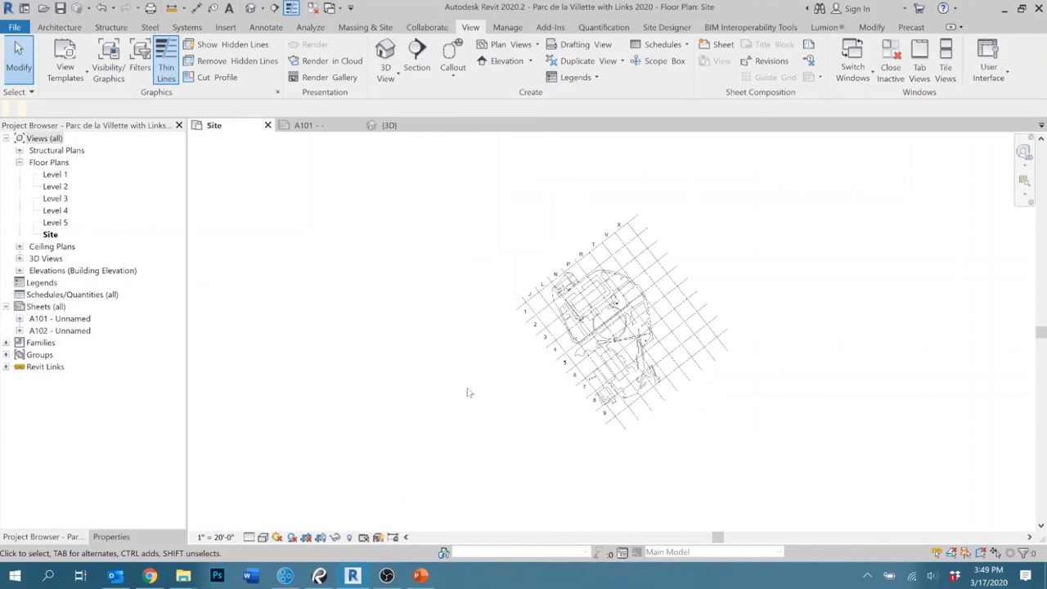
pyautogui.click(226, 28)
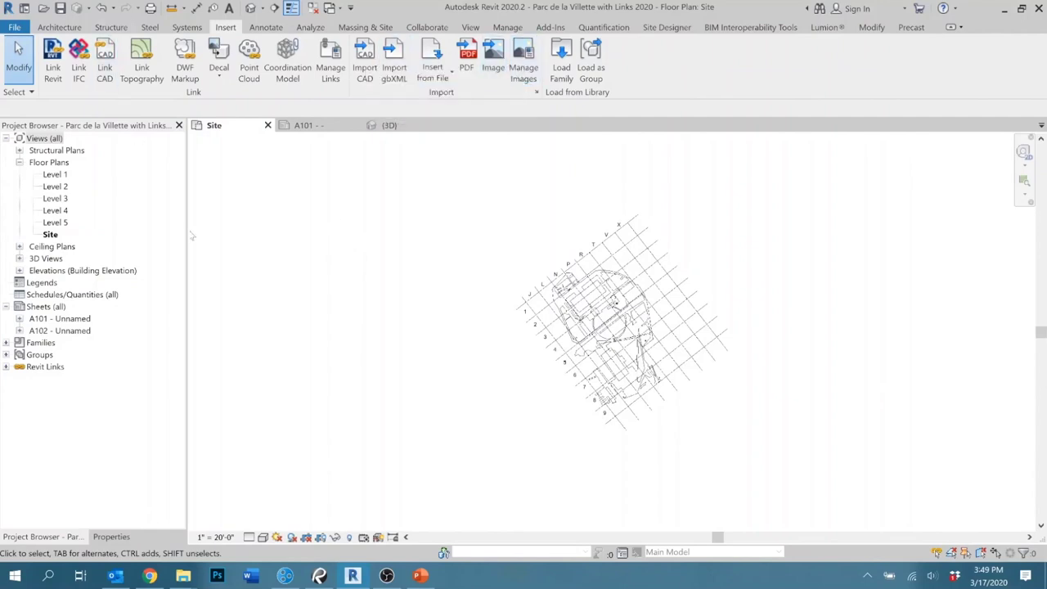
# Import page 1 of Villette Map.pdf as an image, place it beside the site plan, and enlarge it.
pyautogui.click(495, 52)
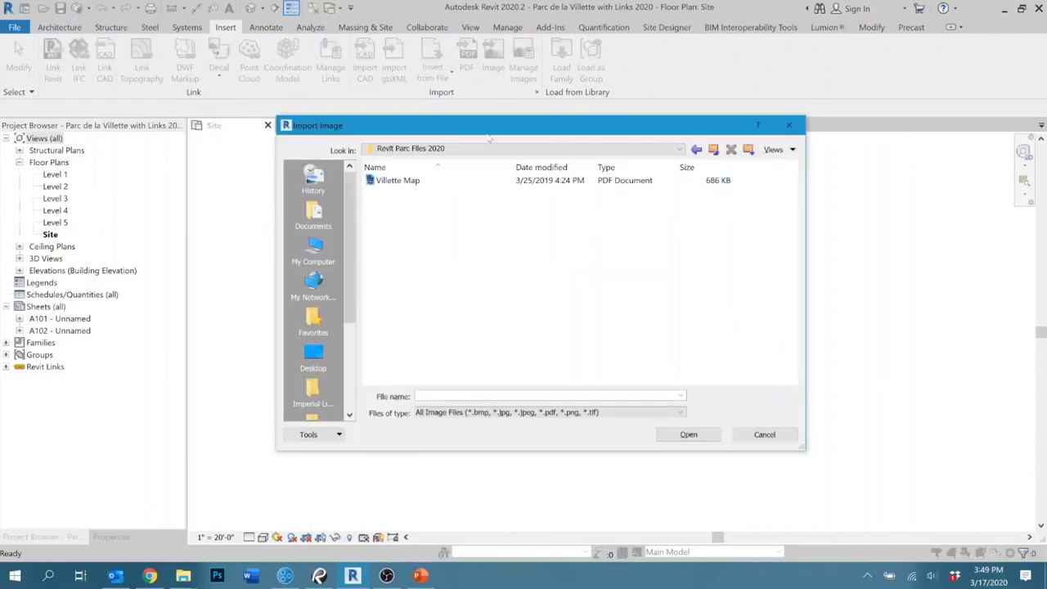
pyautogui.click(398, 181)
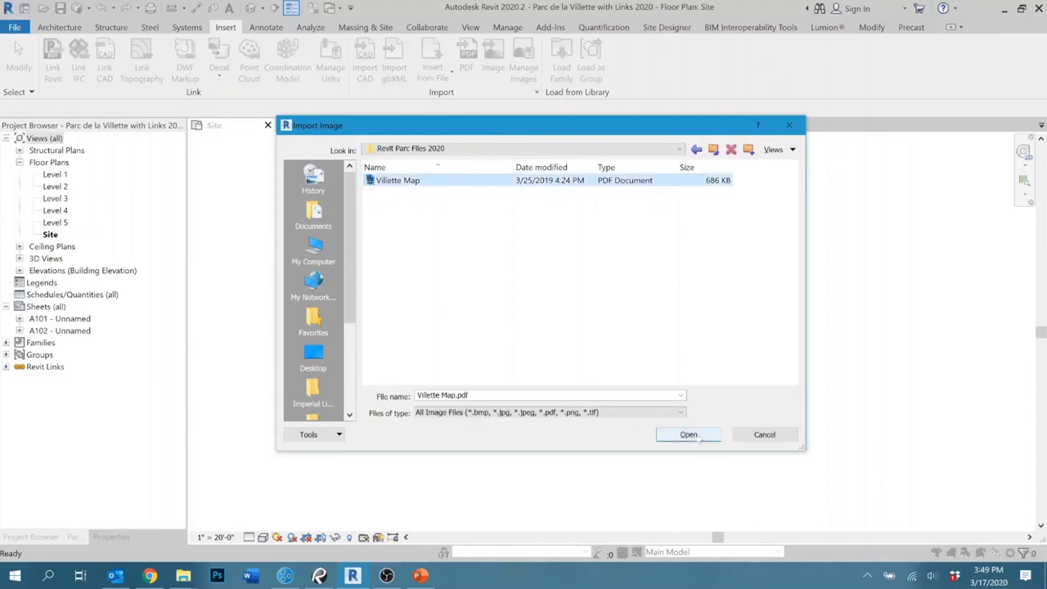
pyautogui.click(671, 435)
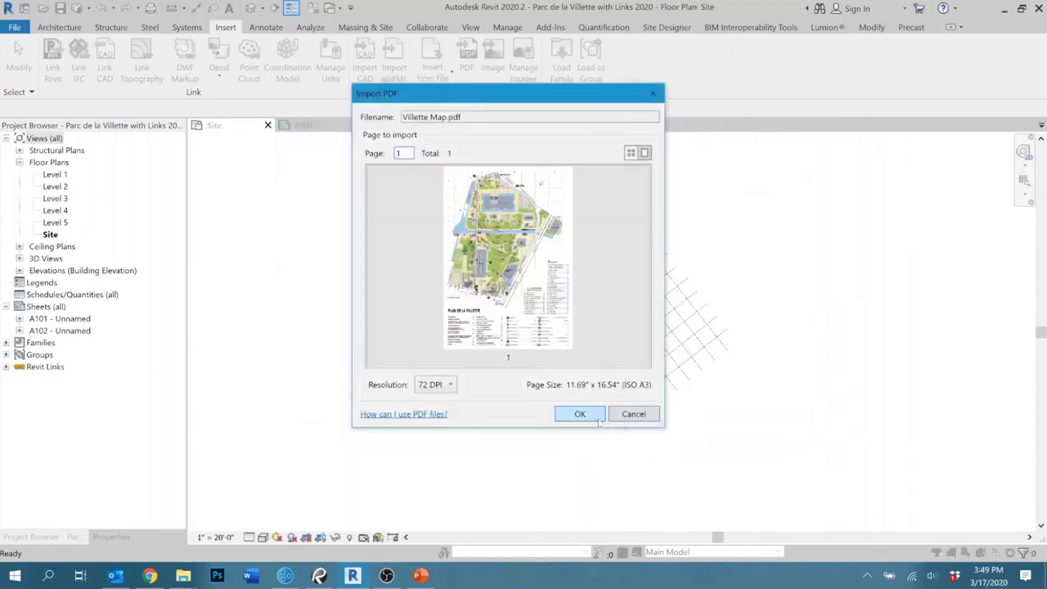
pyautogui.click(577, 413)
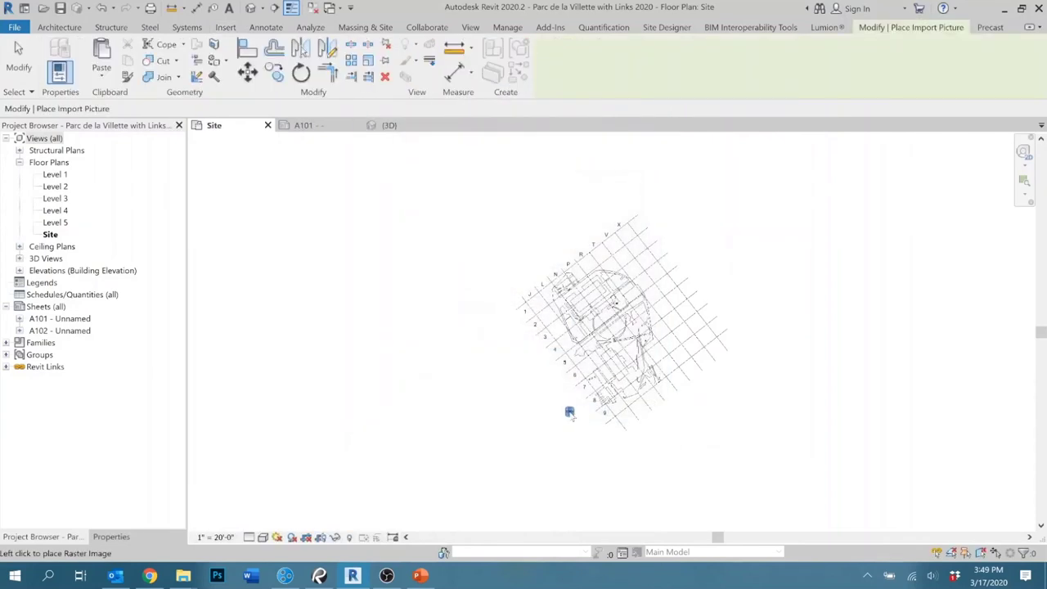
pyautogui.click(392, 372)
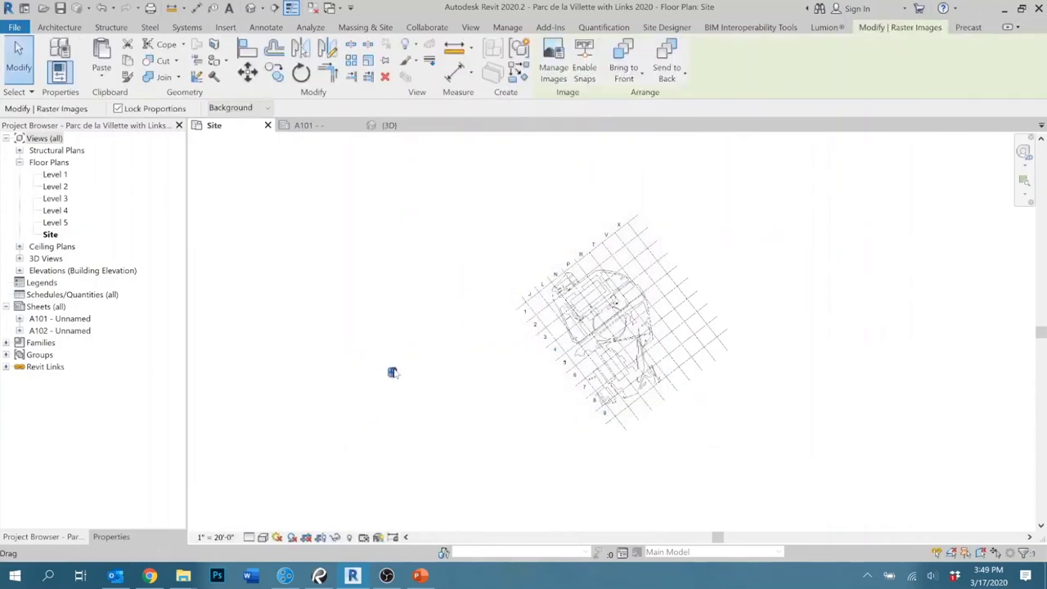
pyautogui.moveTo(451, 301); pyautogui.dragTo(499, 222)
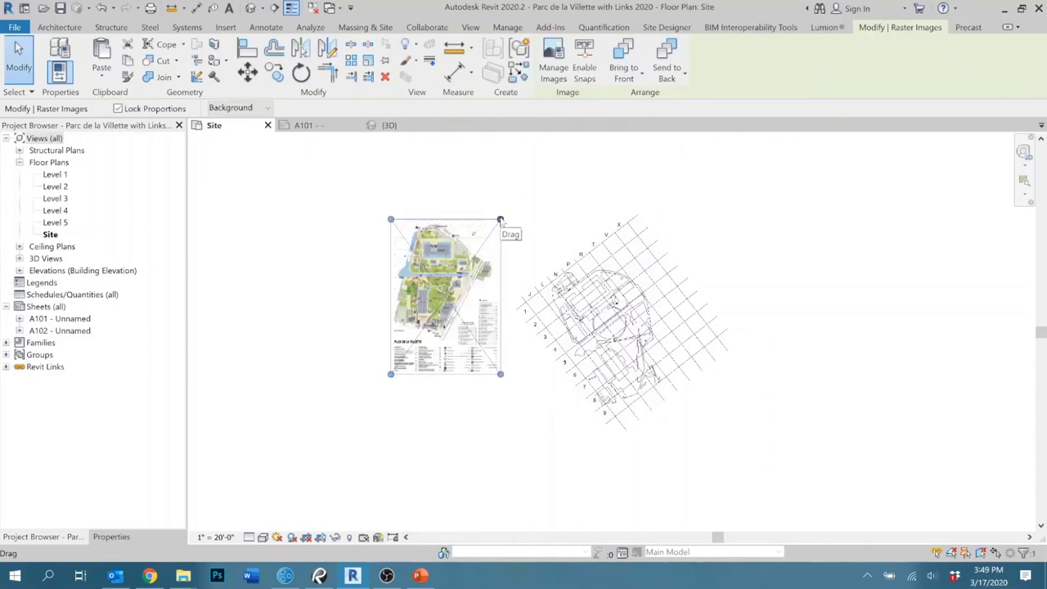
# Rotate the map image twice with RO: first 90°, then to align with the site grid.
pyautogui.press('r')
pyautogui.press('o')
pyautogui.moveTo(522, 297); pyautogui.dragTo(487, 265)
pyautogui.click(543, 233)
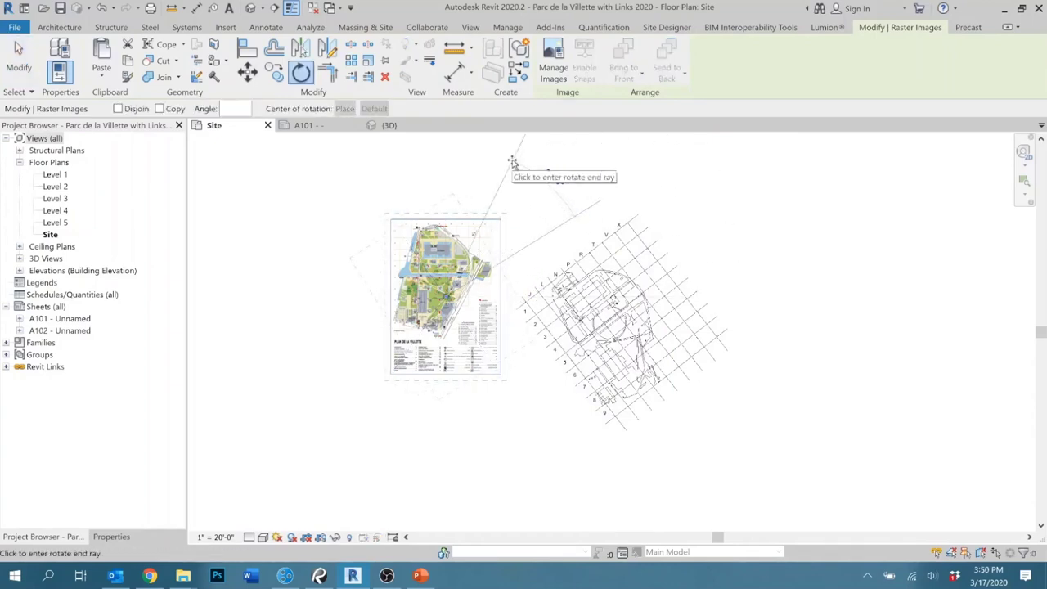
pyautogui.click(513, 162)
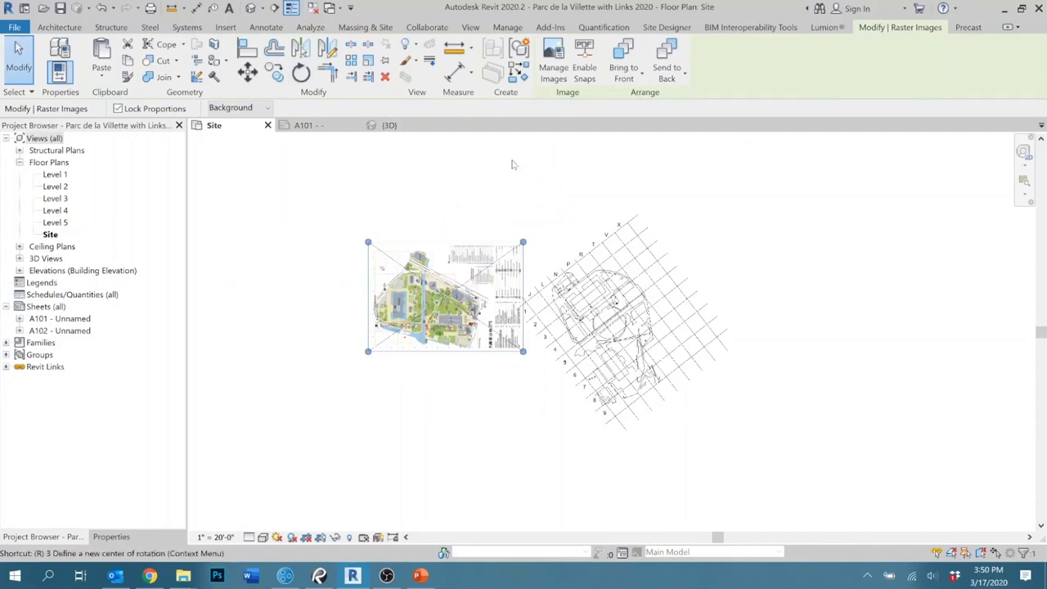
pyautogui.press('r')
pyautogui.press('o')
pyautogui.click(422, 187)
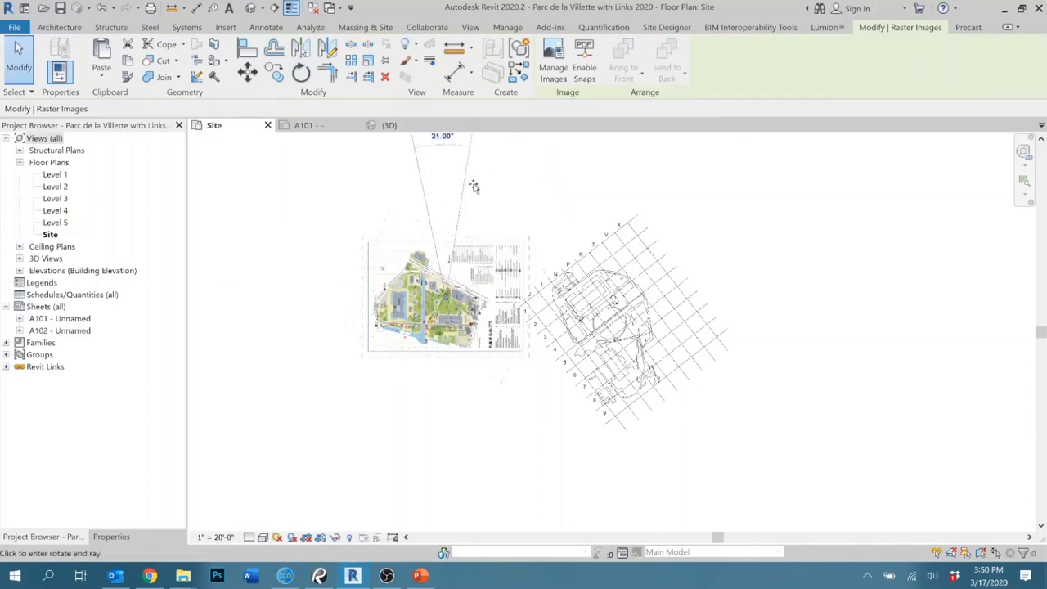
pyautogui.click(526, 206)
# Move and enlarge the map to overlay the linked site plan, then hide it in the view.
pyautogui.moveTo(541, 340); pyautogui.dragTo(589, 311)
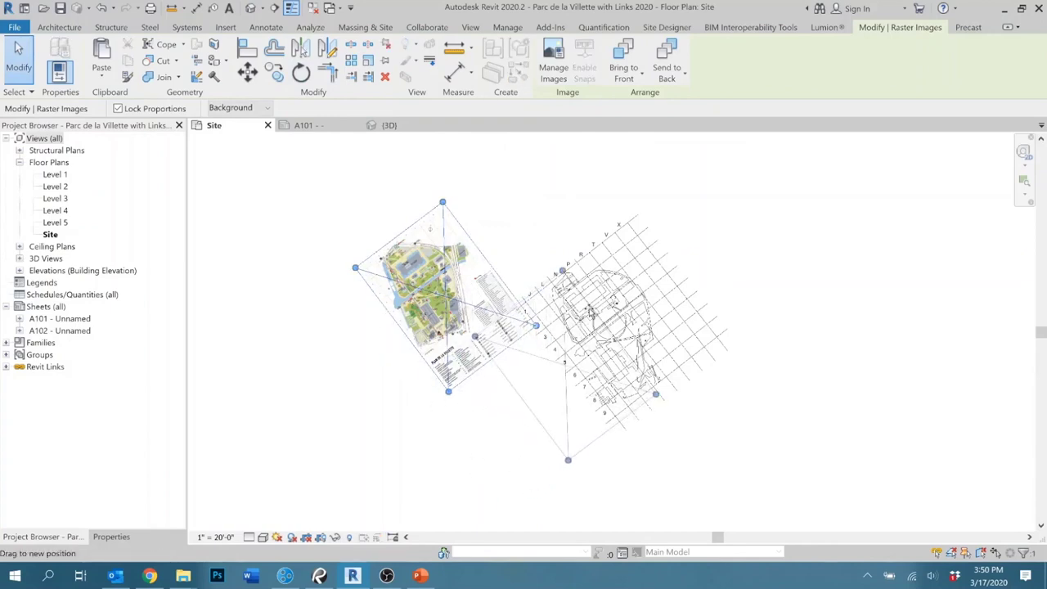
pyautogui.moveTo(588, 310); pyautogui.dragTo(588, 312)
pyautogui.moveTo(474, 336); pyautogui.dragTo(453, 307)
pyautogui.moveTo(497, 350); pyautogui.dragTo(549, 335)
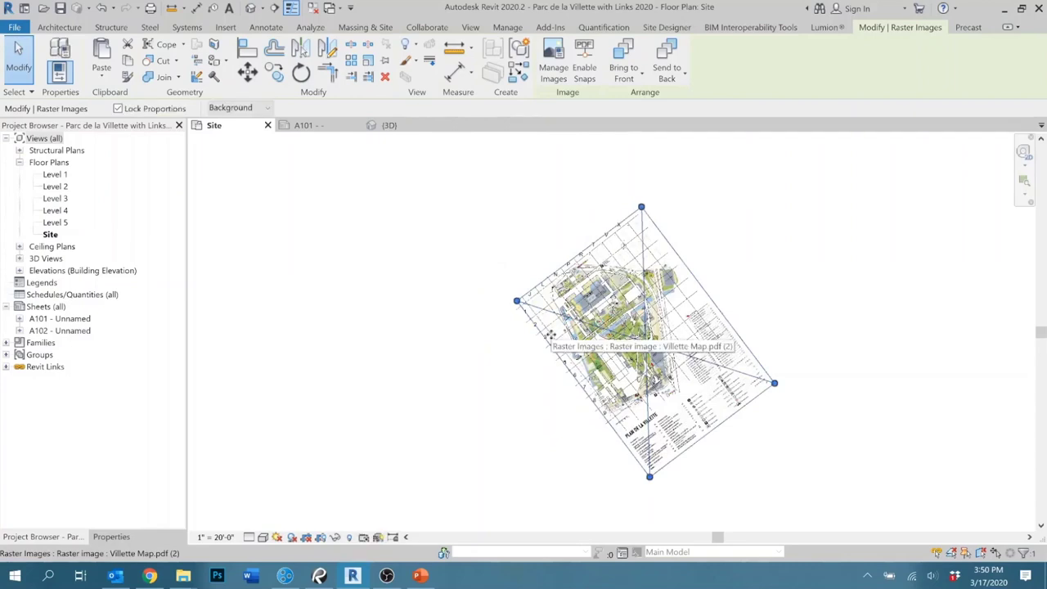
pyautogui.press('Delete')
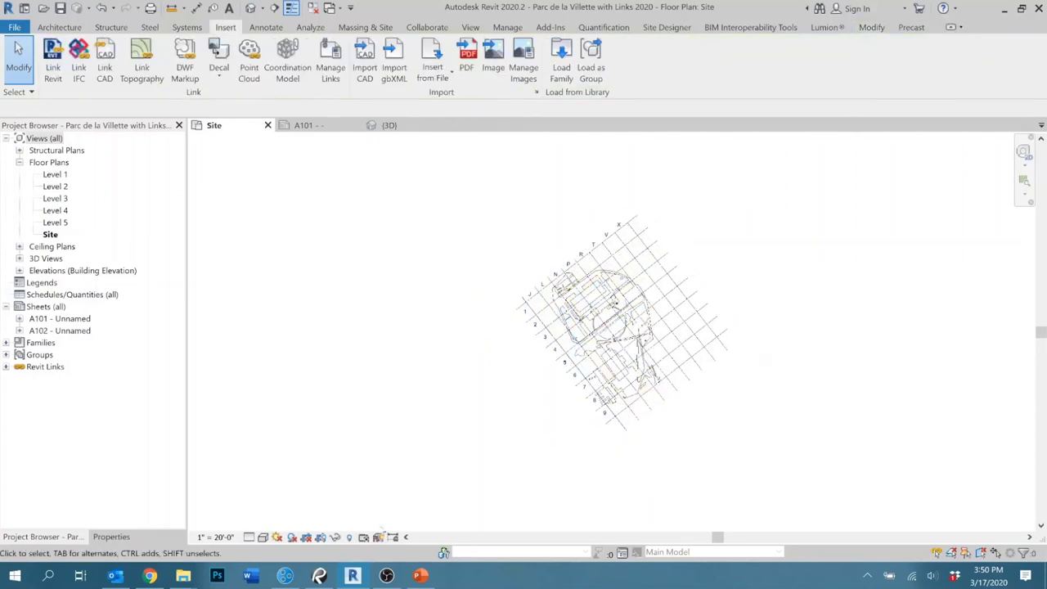
# Reveal hidden elements, unhide the Villette raster map in the view, and exit reveal mode.
pyautogui.click(349, 537)
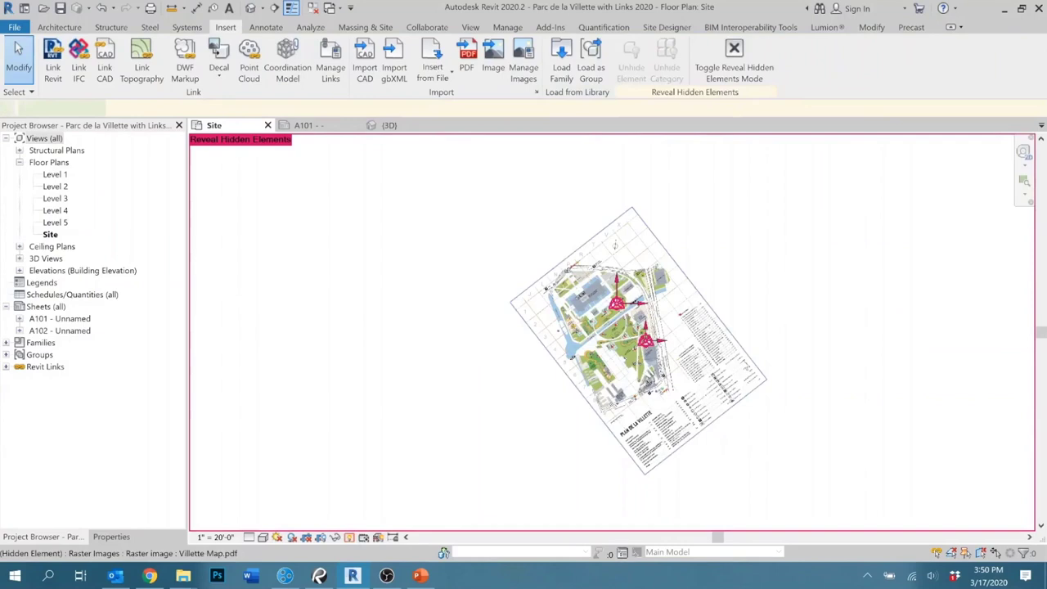
pyautogui.rightClick(754, 360)
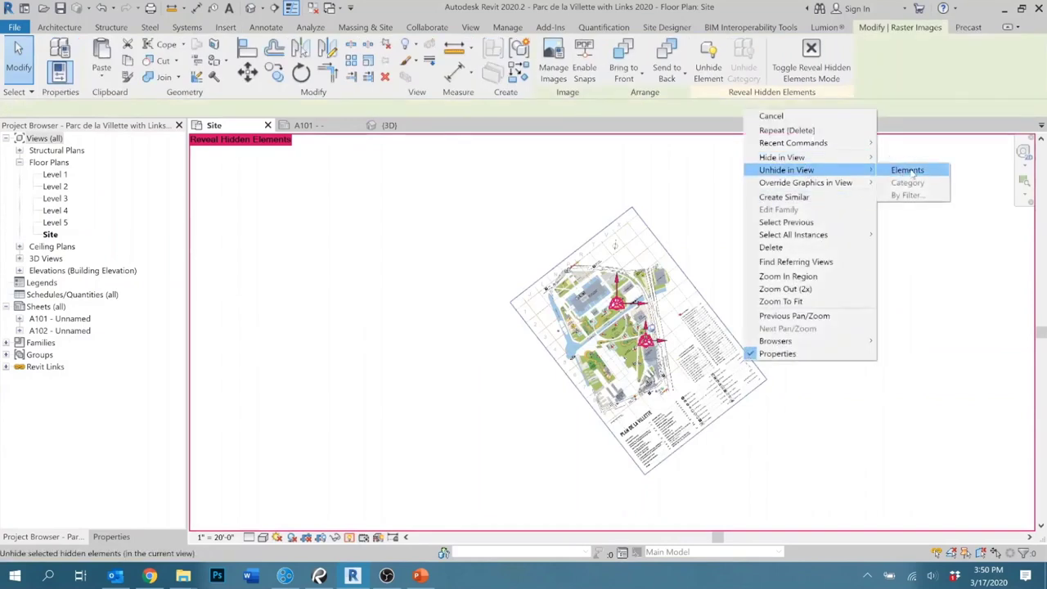
pyautogui.click(910, 170)
pyautogui.click(349, 537)
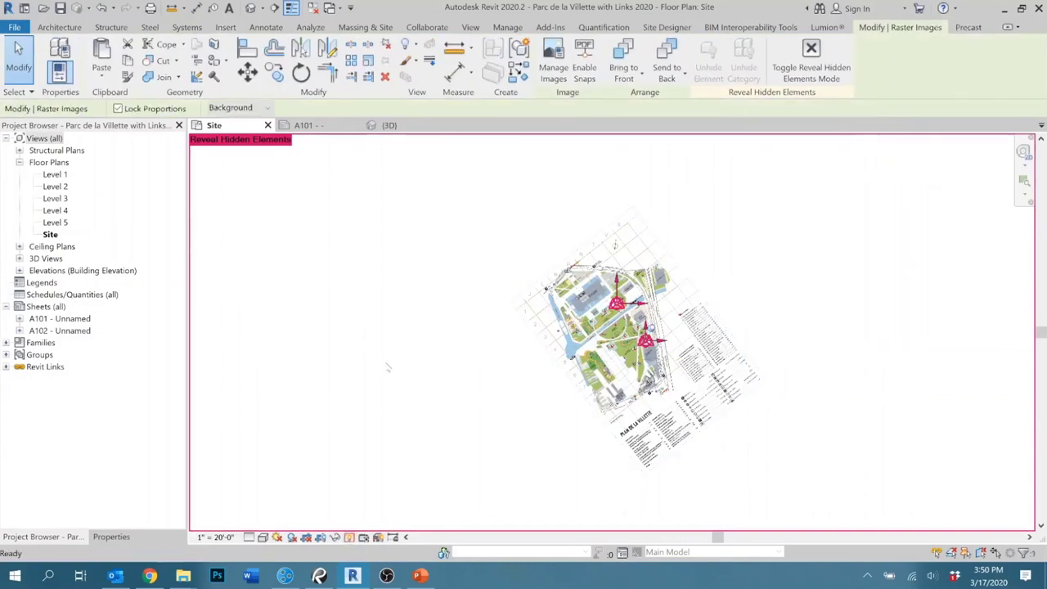
# Select the Villette raster map image on the site plan and delete it.
pyautogui.scroll(4, 700, 294)
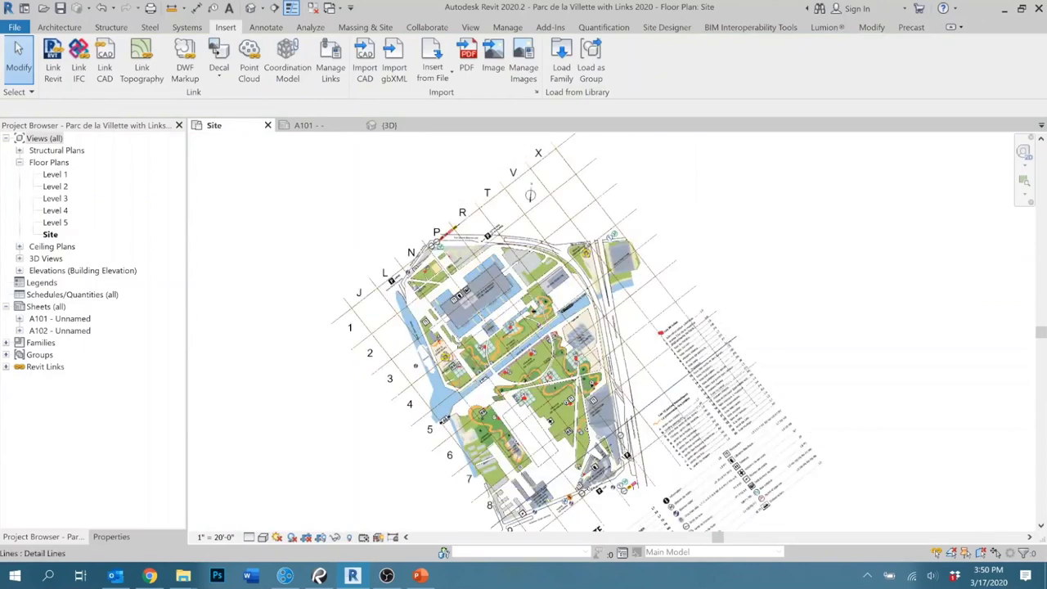
pyautogui.click(699, 294)
pyautogui.click(781, 419)
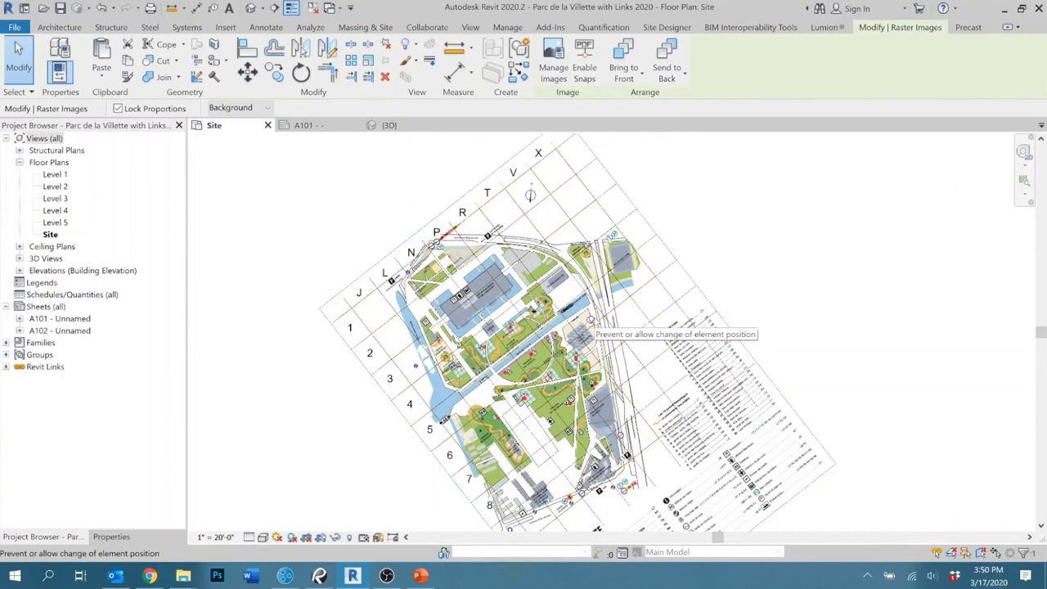
pyautogui.press('Escape')
pyautogui.moveTo(752, 282); pyautogui.dragTo(726, 241, button='middle')
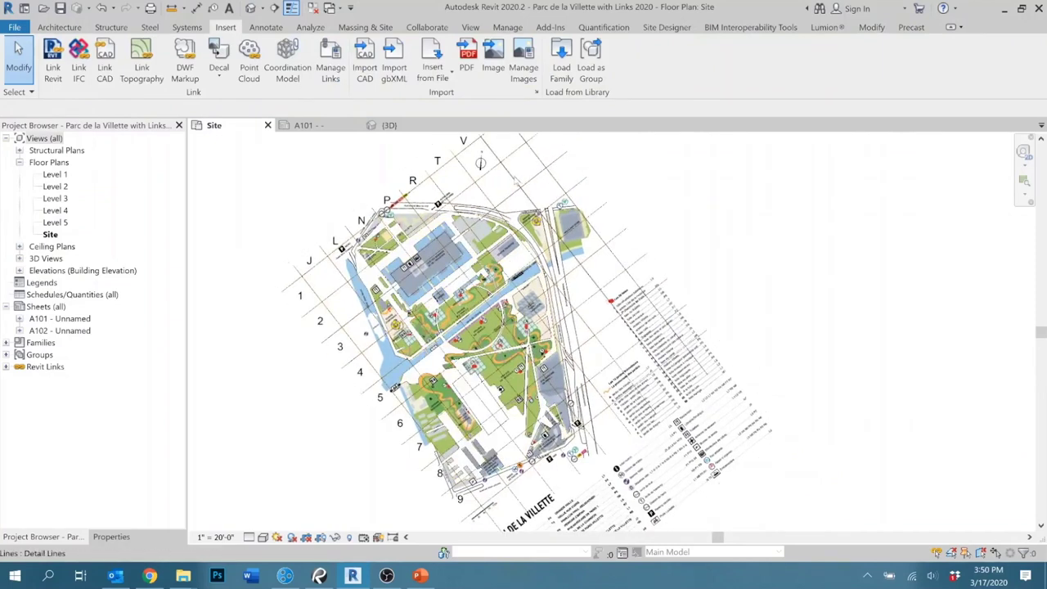
pyautogui.moveTo(749, 198); pyautogui.dragTo(741, 232, button='middle')
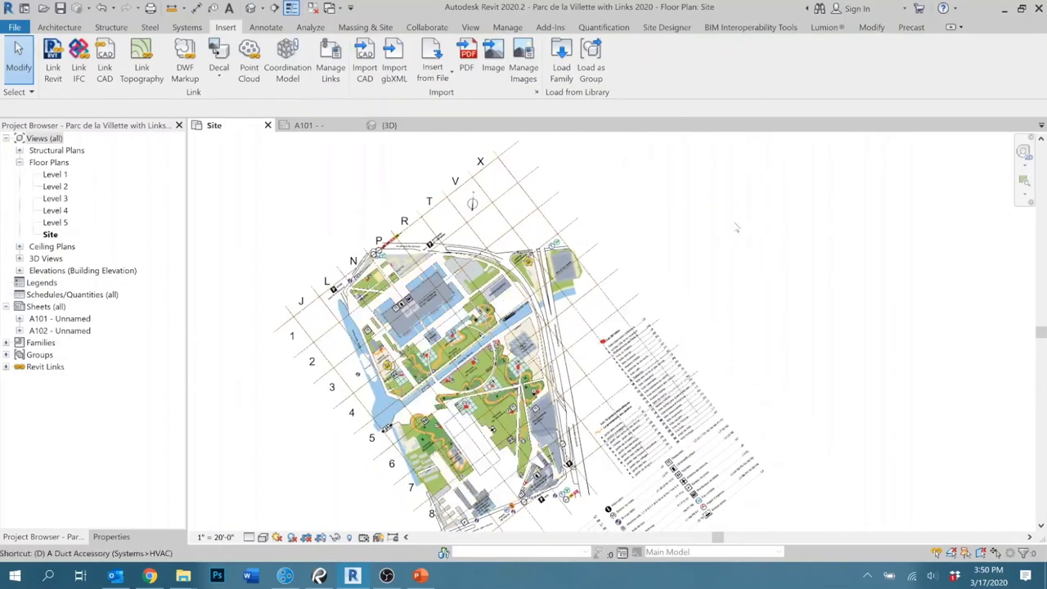
pyautogui.press('l')
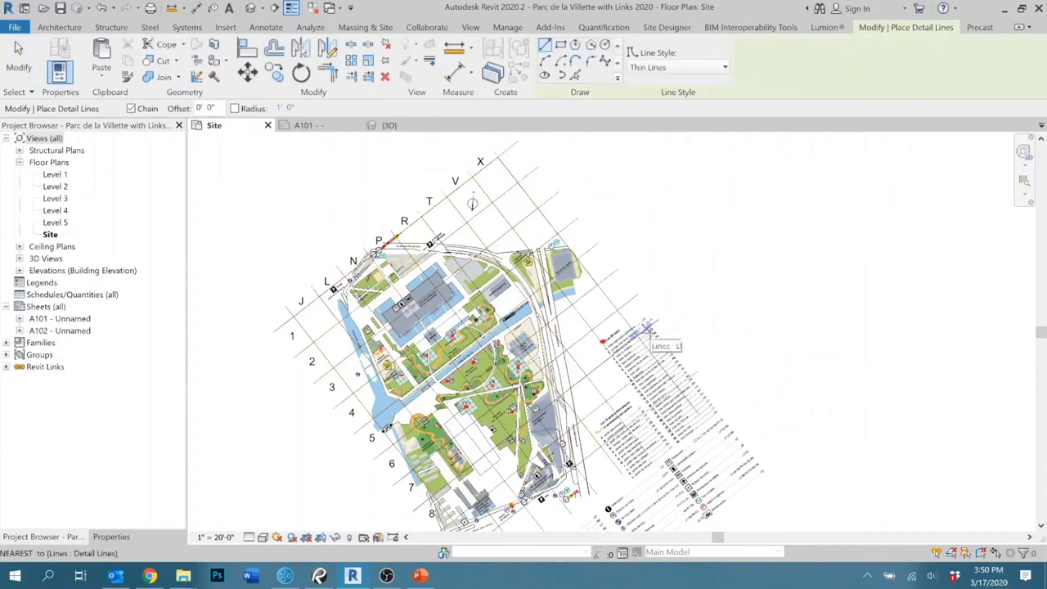
pyautogui.press('Escape')
pyautogui.press('Escape')
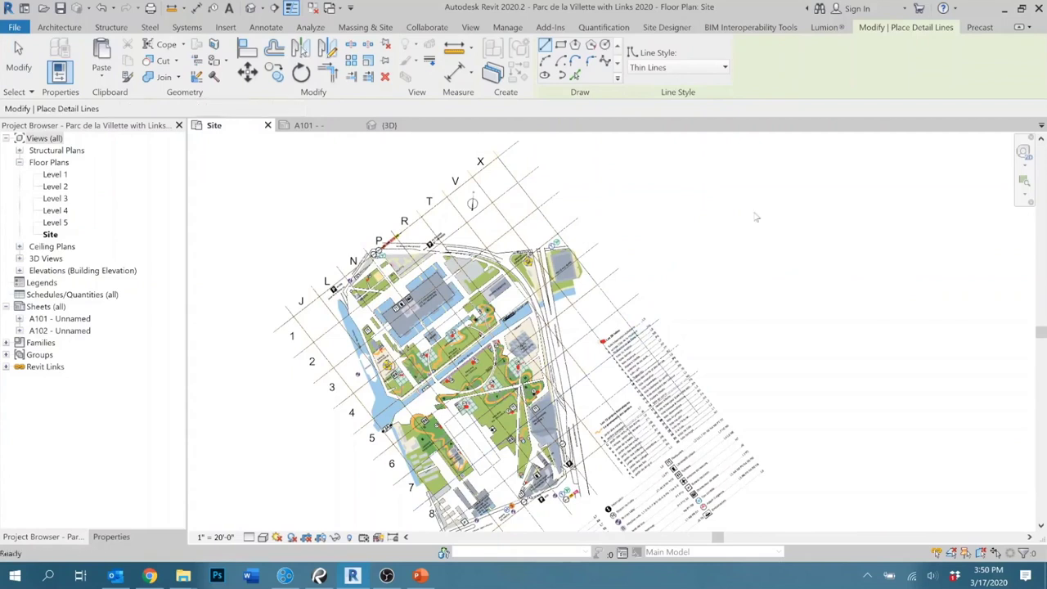
pyautogui.scroll(-2, 755, 240)
pyautogui.moveTo(754, 240); pyautogui.dragTo(752, 229, button='middle')
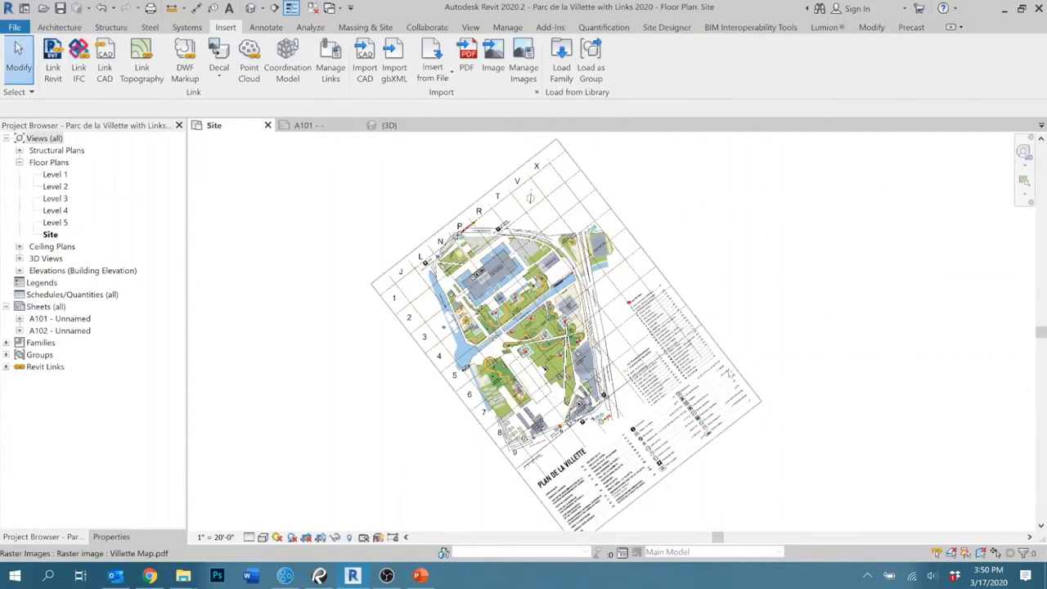
pyautogui.click(735, 375)
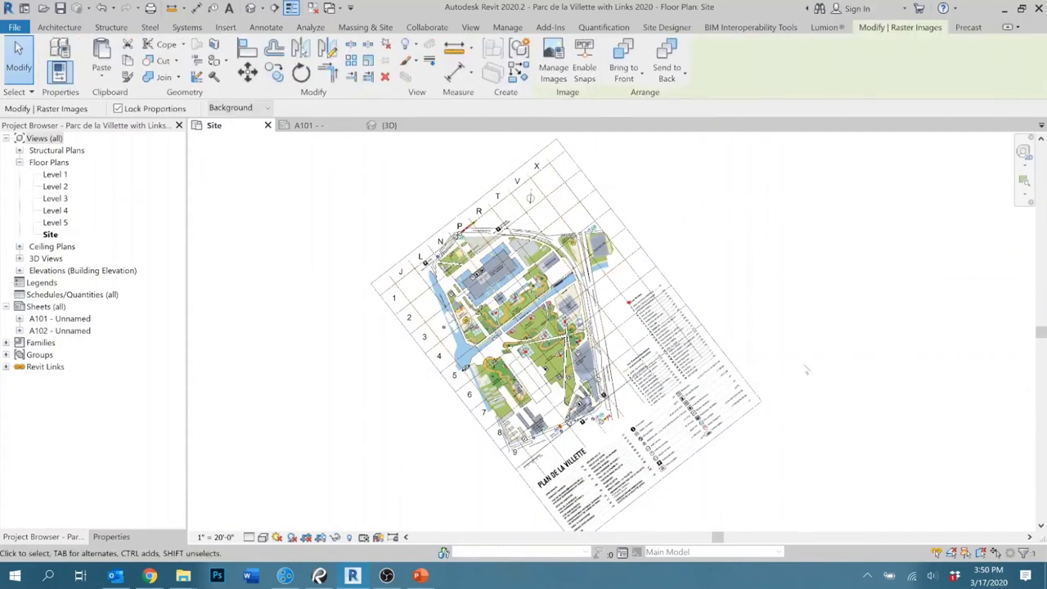
pyautogui.press('Delete')
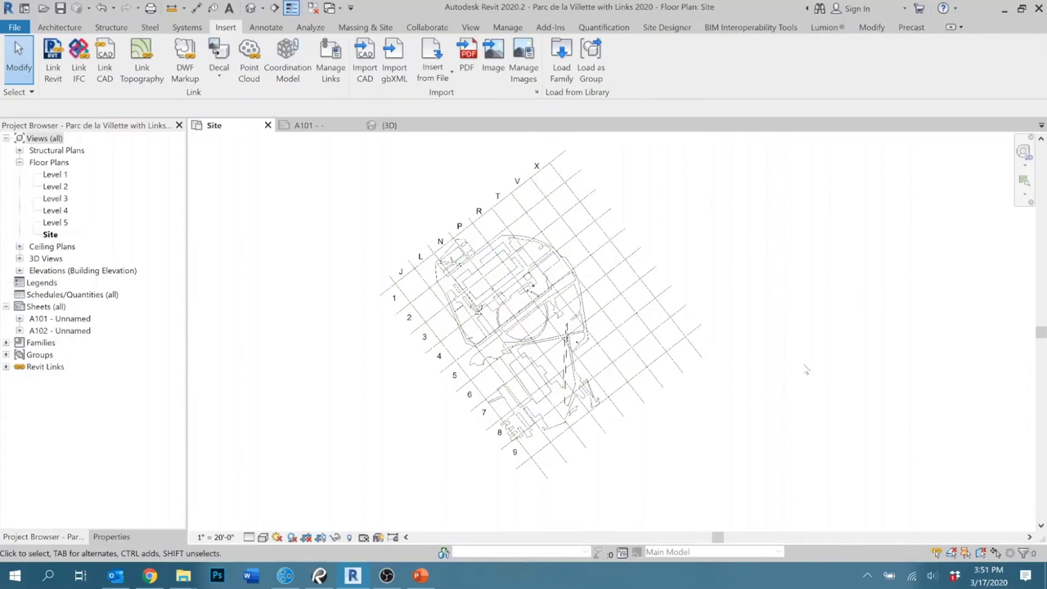
# Tile the views (WT), restore tabbed views (TW), and link the follie Revit model into the site.
pyautogui.press('w')
pyautogui.press('t')
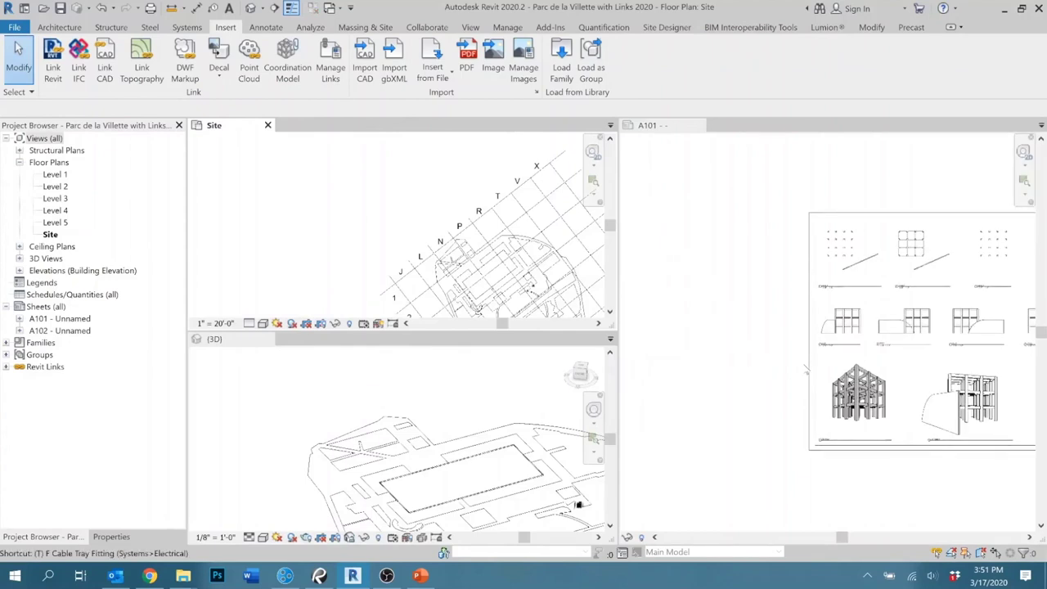
pyautogui.press('t')
pyautogui.press('w')
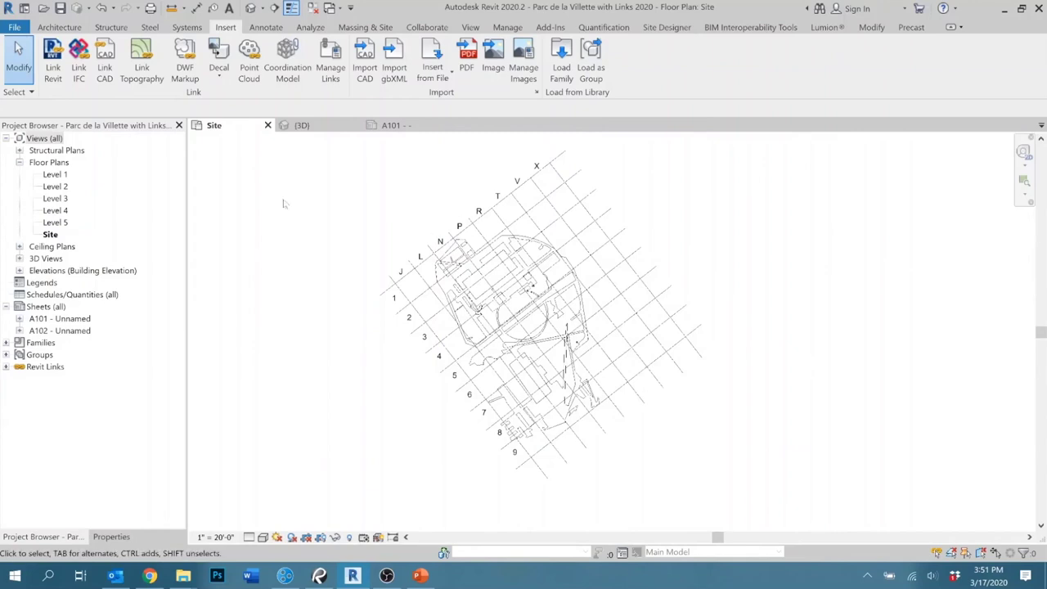
pyautogui.click(49, 82)
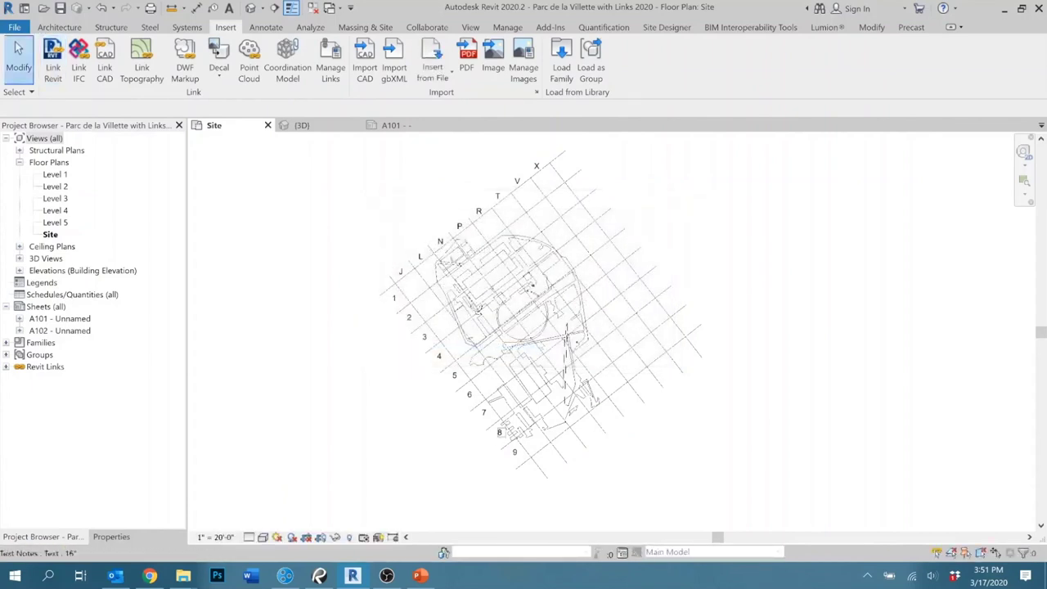
# Select the linked follie model, drag it to a new spot on the site plan, and deselect it.
pyautogui.scroll(5, 530, 280)
pyautogui.scroll(4, 530, 279)
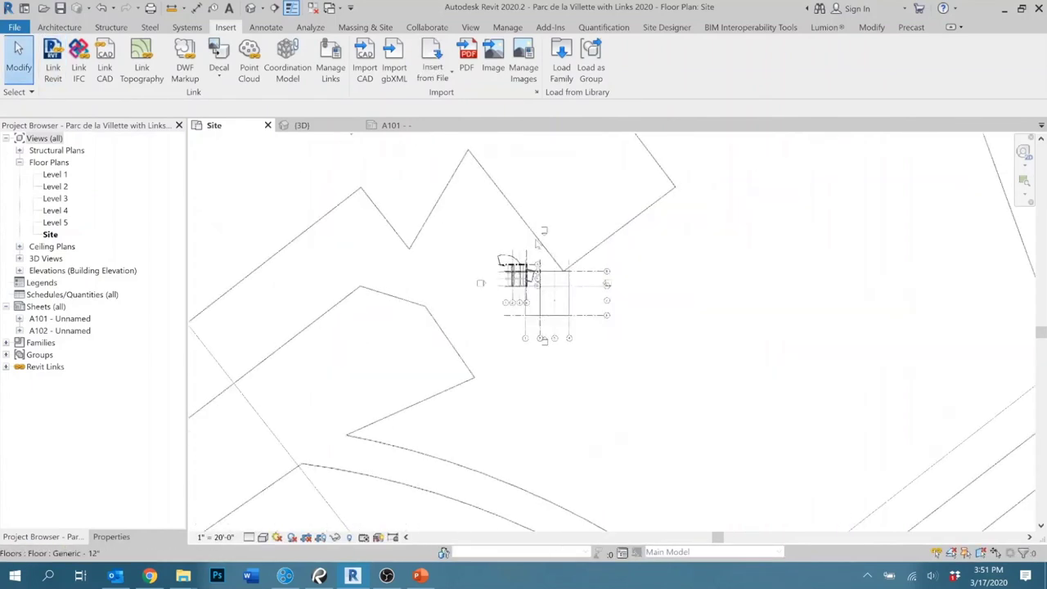
pyautogui.click(463, 281)
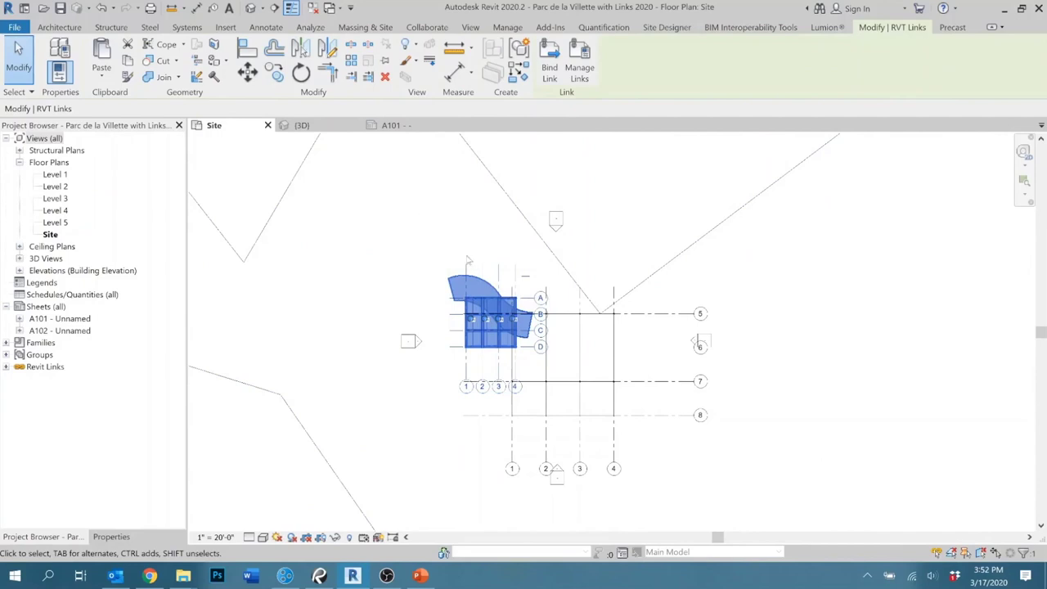
pyautogui.click(938, 554)
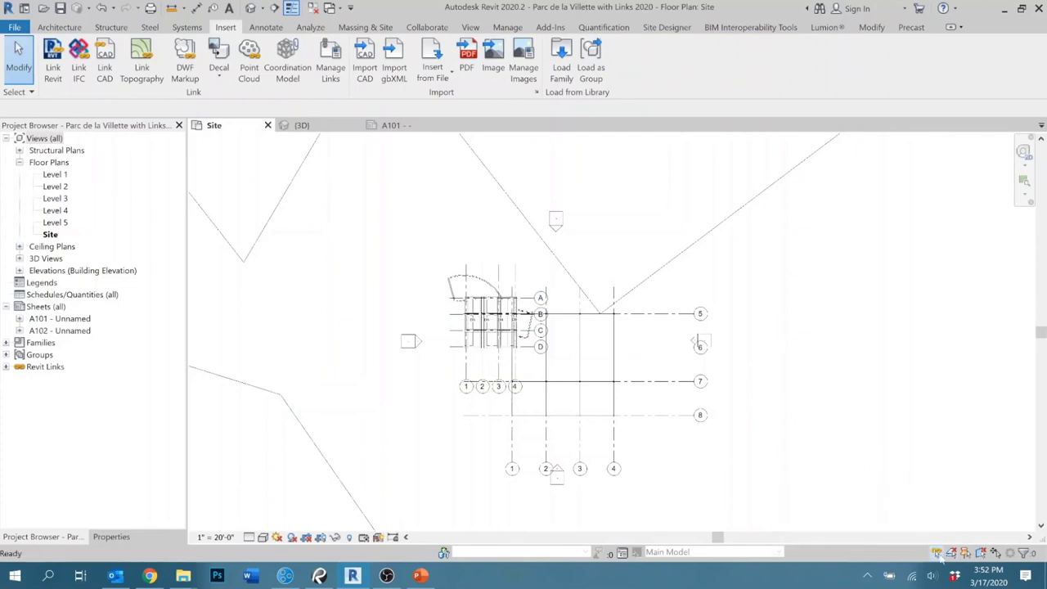
pyautogui.moveTo(458, 286); pyautogui.dragTo(411, 264)
pyautogui.scroll(-5, 411, 263)
pyautogui.scroll(-5, 458, 255)
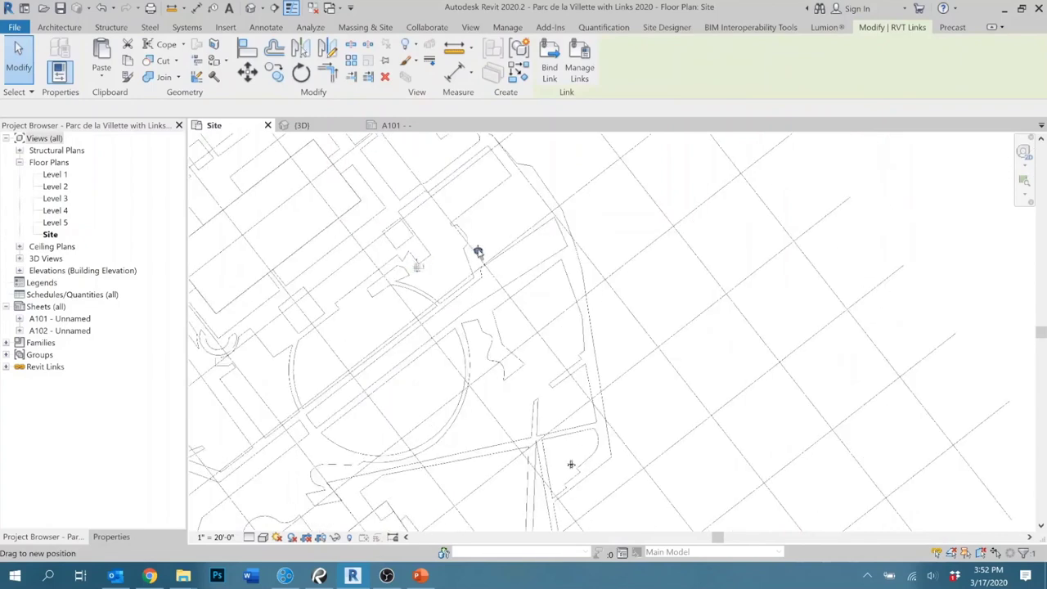
pyautogui.scroll(2, 451, 270)
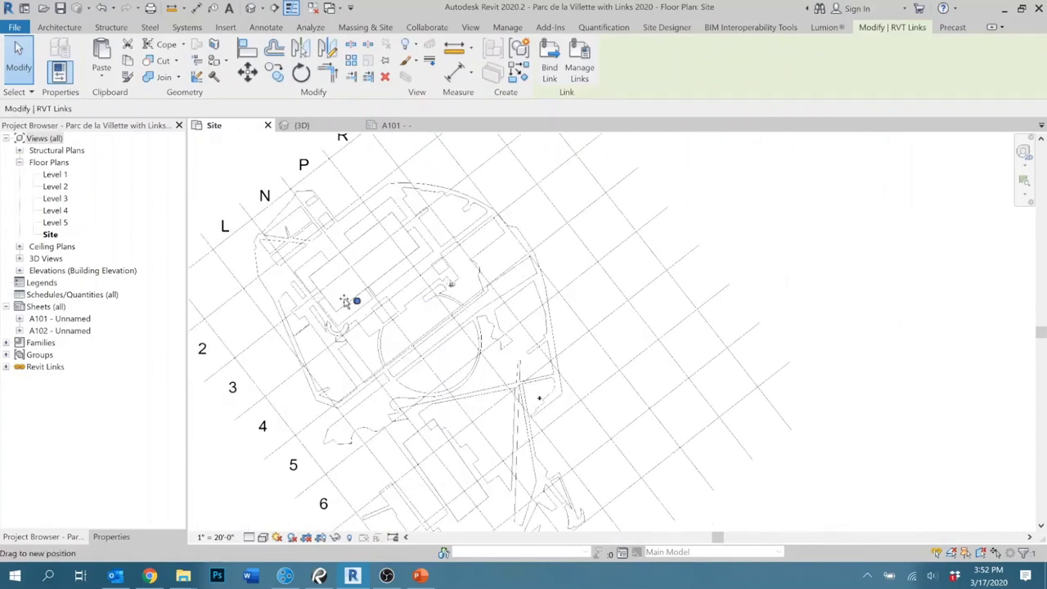
pyautogui.press('Escape')
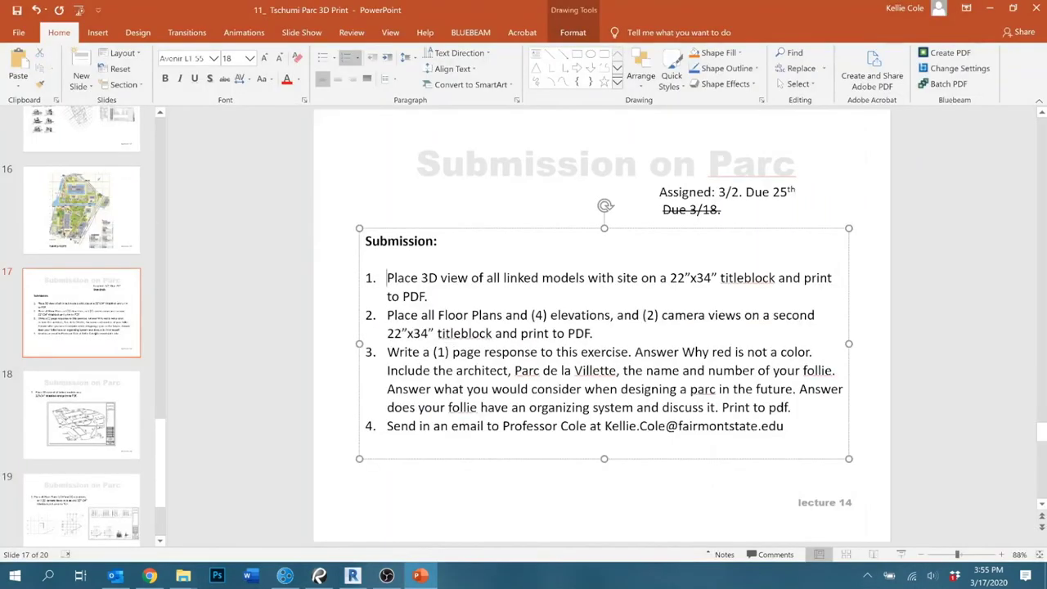
pyautogui.hotkey('shift', 'Down')
pyautogui.hotkey('shift', 'Down')
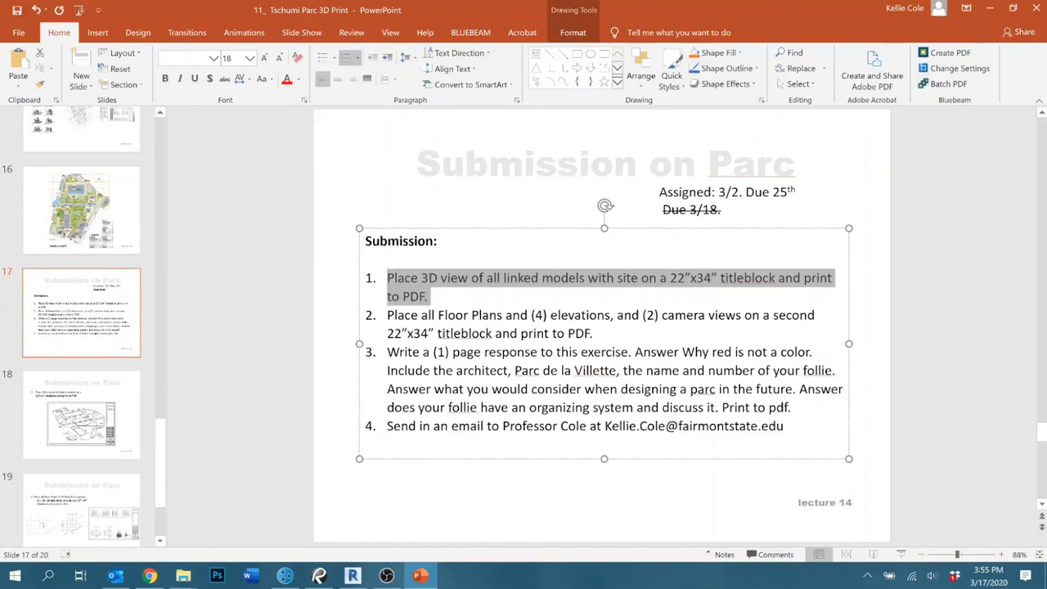
pyautogui.press('Down')
pyautogui.hotkey('shift', 'Down')
pyautogui.hotkey('shift', 'Down')
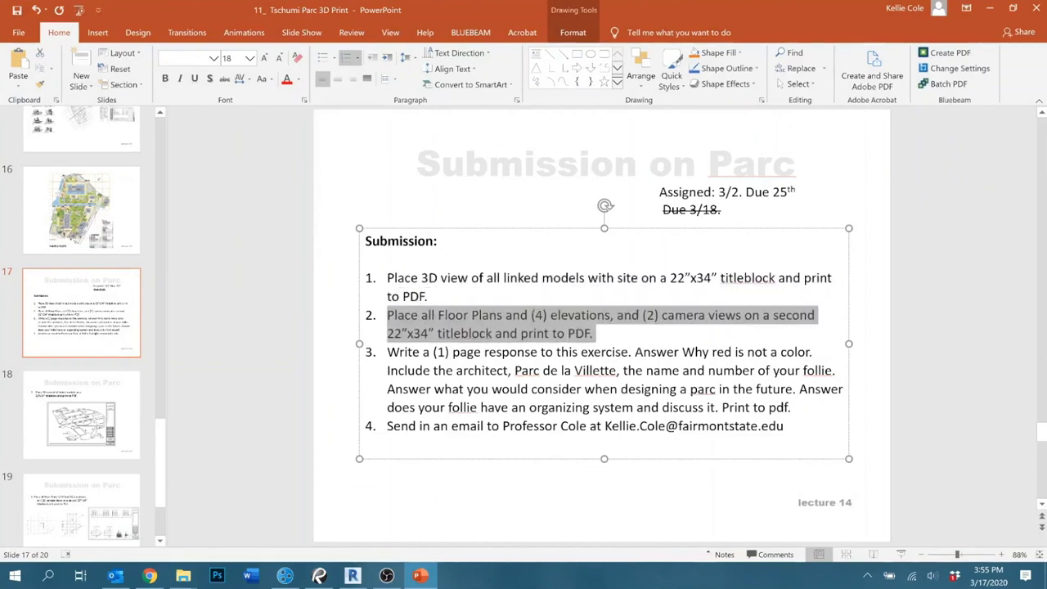
pyautogui.press('Down')
pyautogui.hotkey('shift', 'Down')
pyautogui.hotkey('shift', 'Down')
pyautogui.hotkey('shift', 'Down')
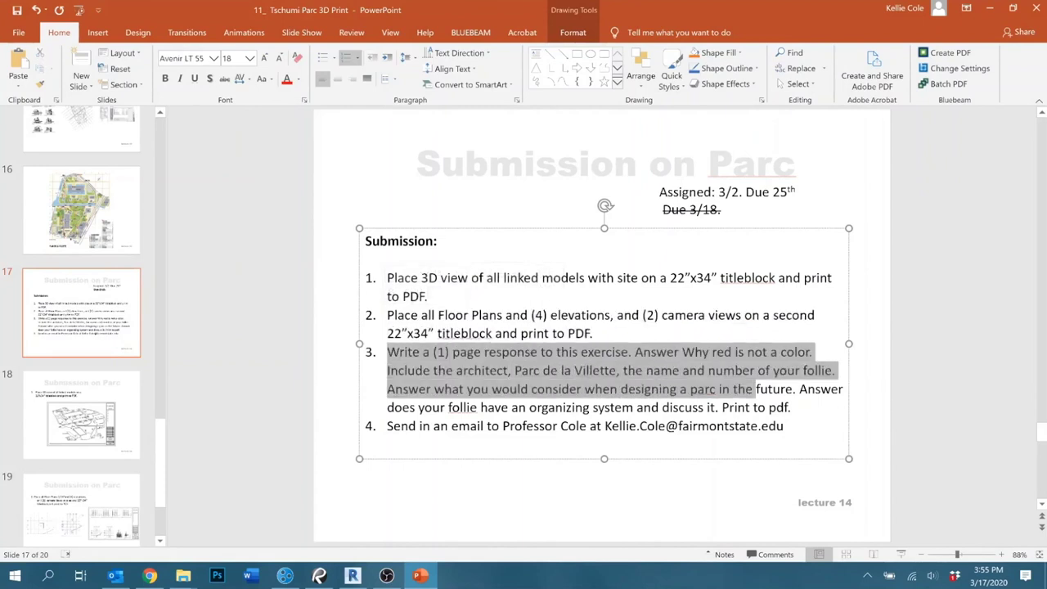
pyautogui.hotkey('shift', 'Down')
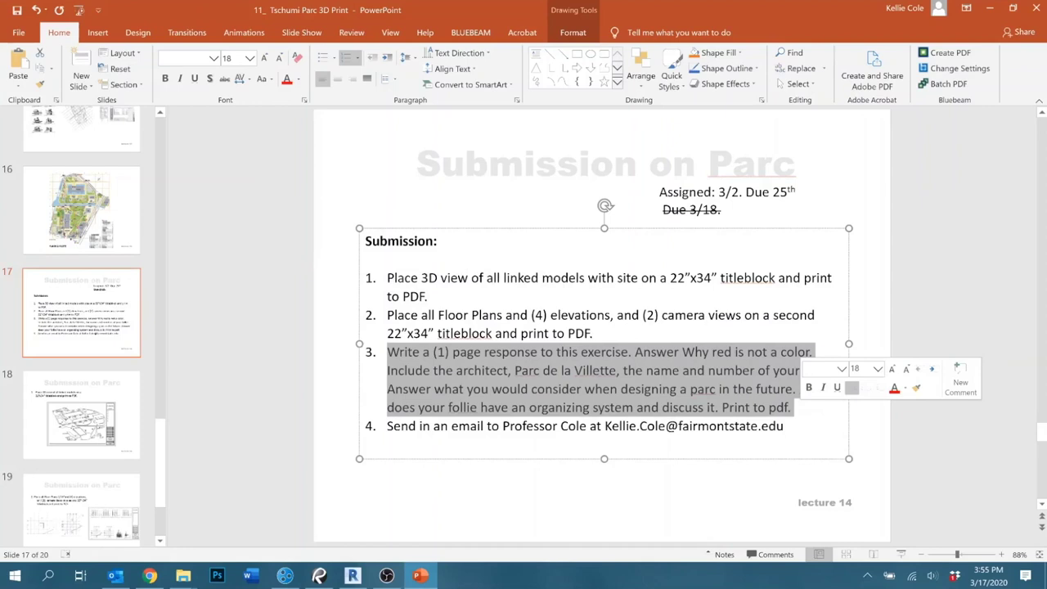
pyautogui.click(720, 406)
pyautogui.hotkey('ctrl', 'shift', 'Right')
pyautogui.hotkey('ctrl', 'shift', 'Right')
pyautogui.hotkey('ctrl', 'shift', 'Right')
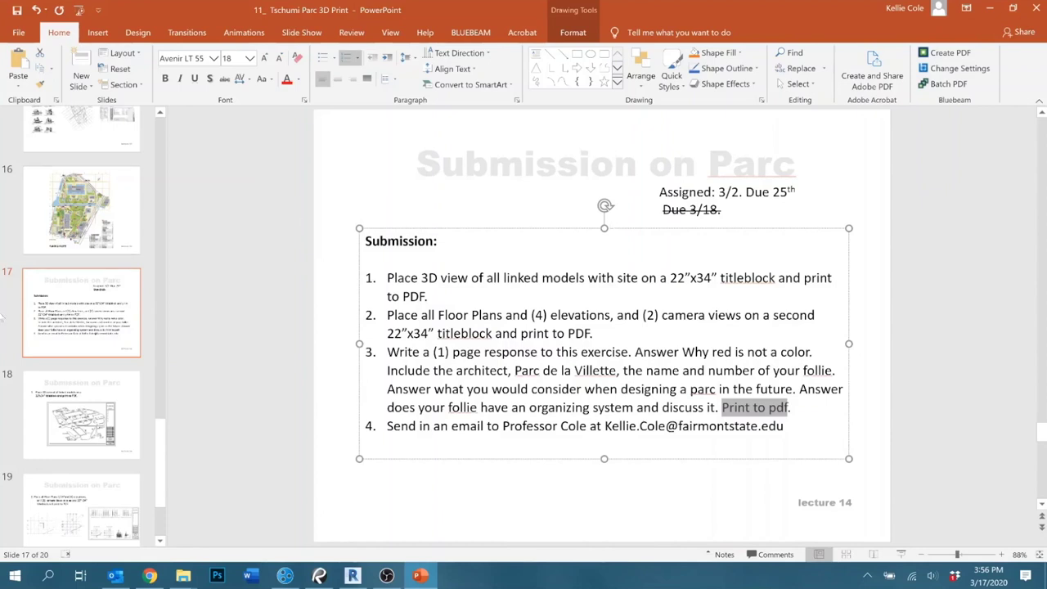
pyautogui.scroll(5, 69, 426)
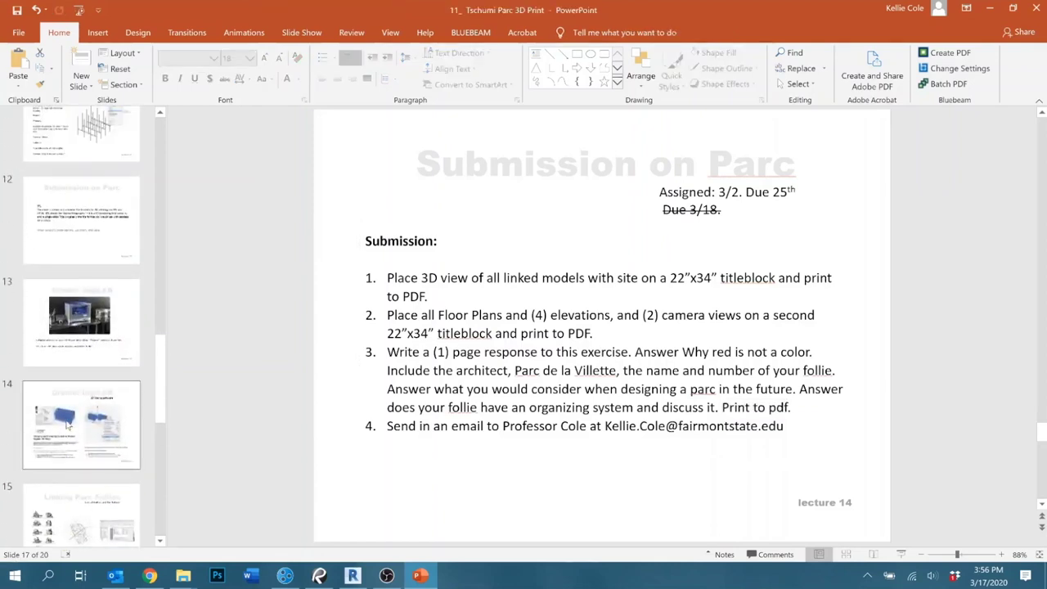
pyautogui.click(81, 327)
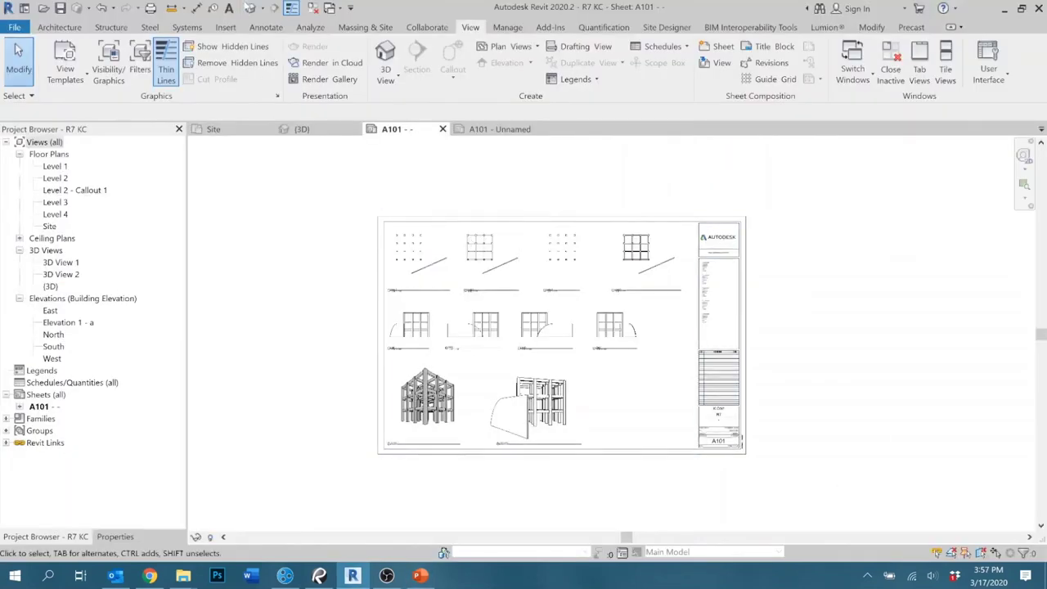
# Open the follie's default 3D view and set its scale to 1/16" = 1'-0".
pyautogui.click(250, 8)
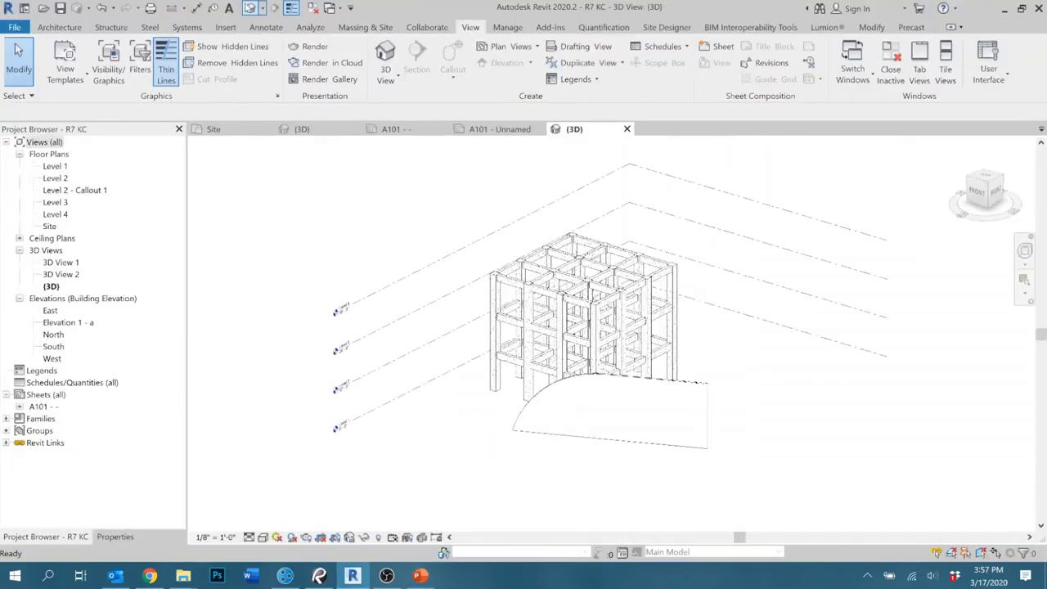
pyautogui.click(215, 537)
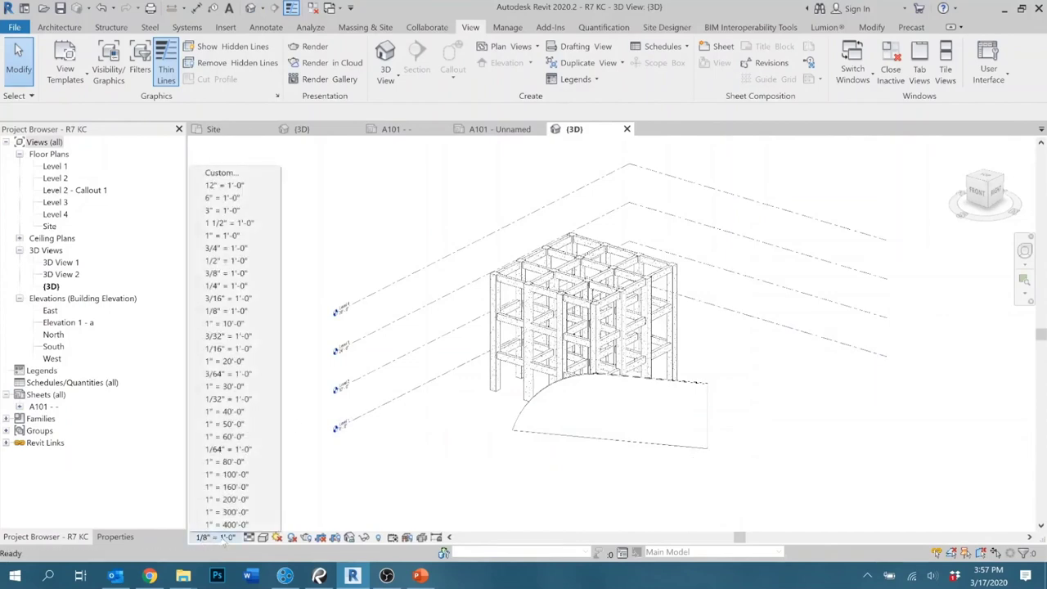
pyautogui.click(216, 350)
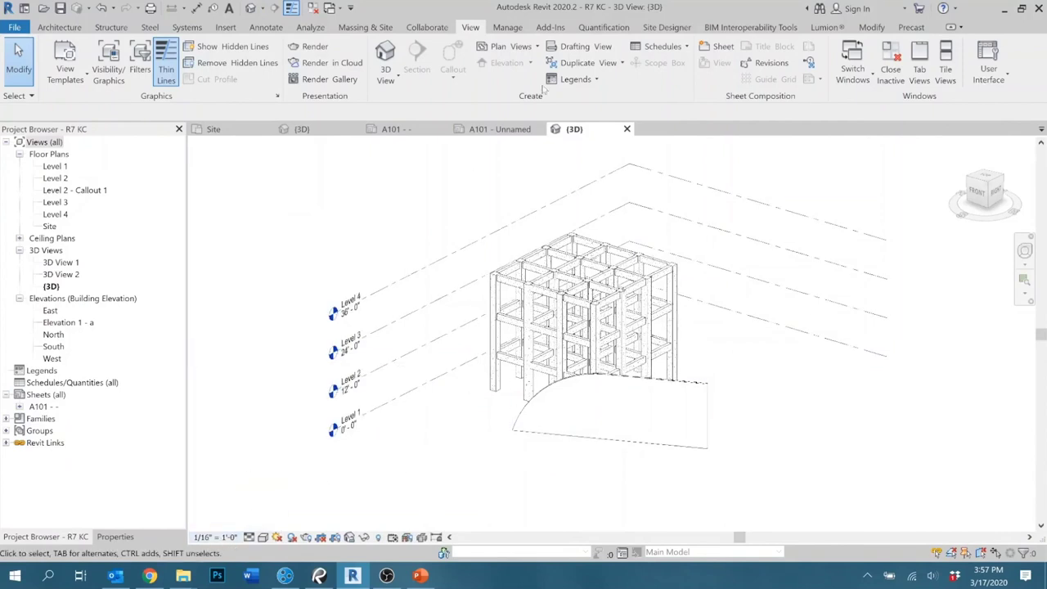
# Open STL Exporter for Revit from Add-Ins, nudge the Export STL dialog, and switch to the STL slide.
pyautogui.click(560, 27)
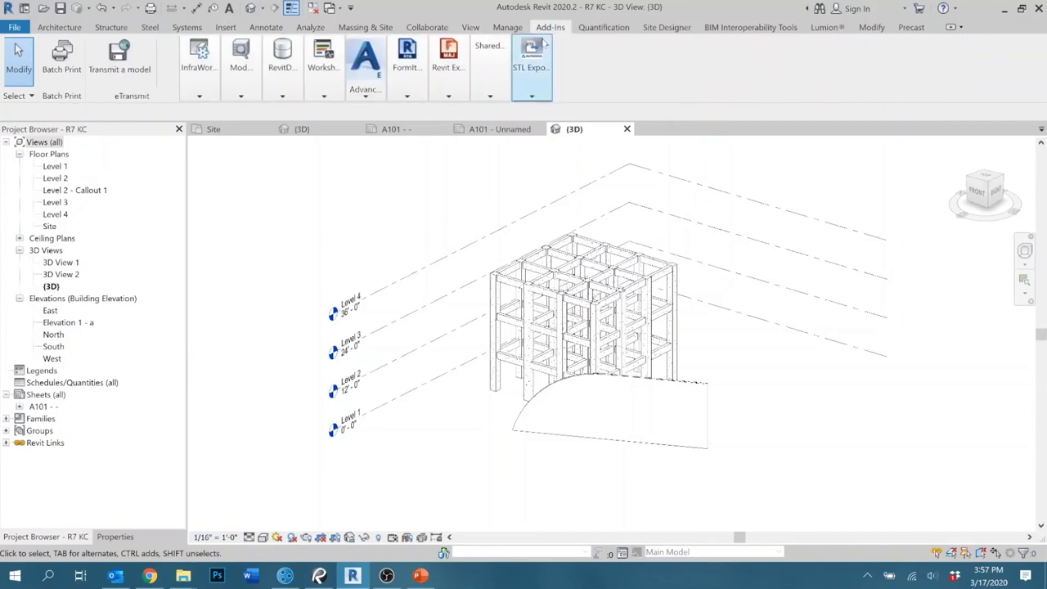
pyautogui.click(532, 82)
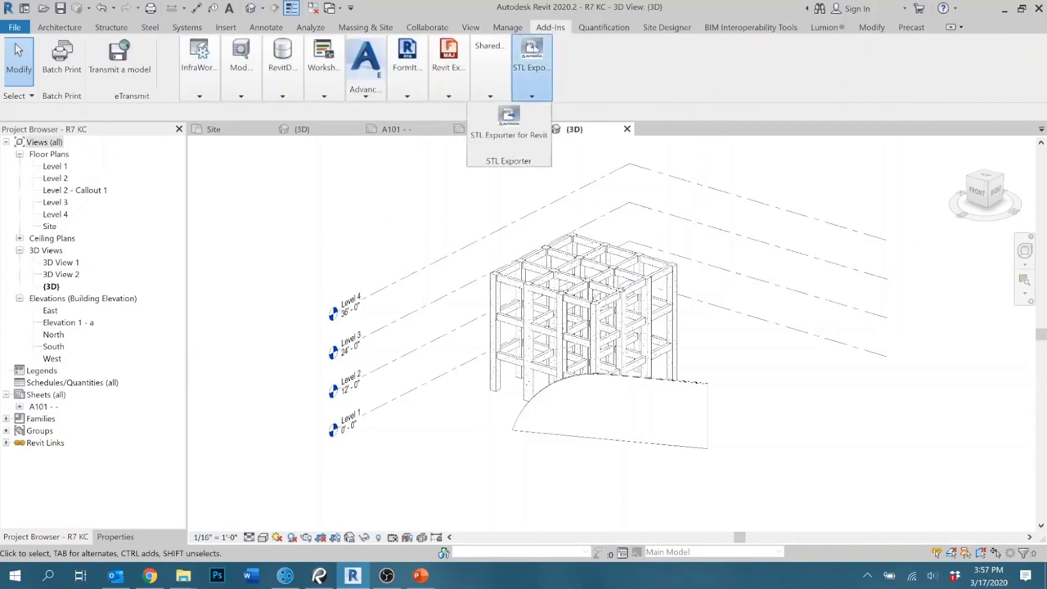
pyautogui.click(531, 123)
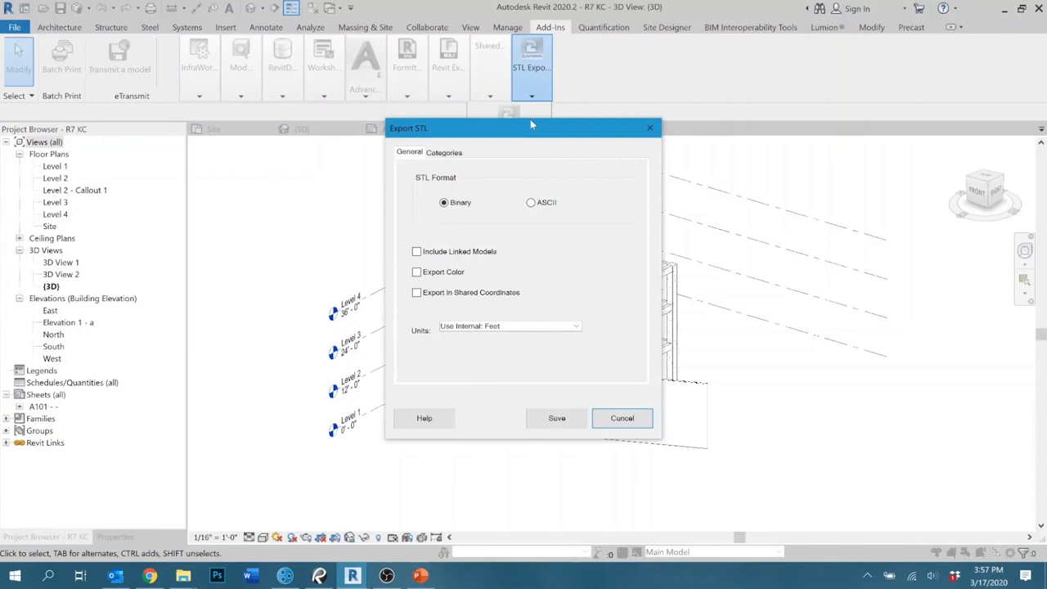
pyautogui.moveTo(530, 124); pyautogui.dragTo(523, 130)
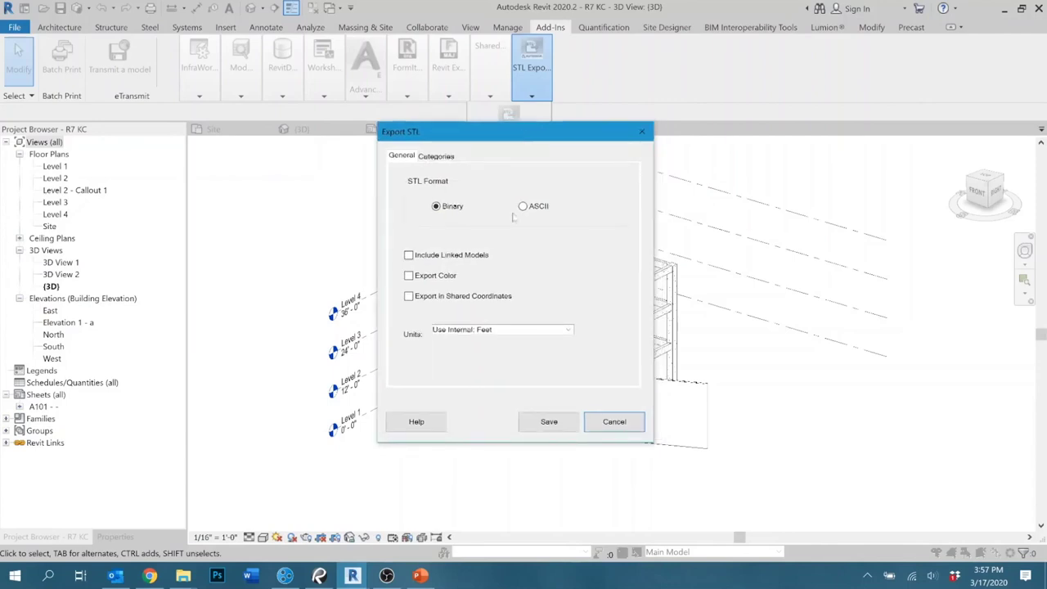
pyautogui.click(420, 576)
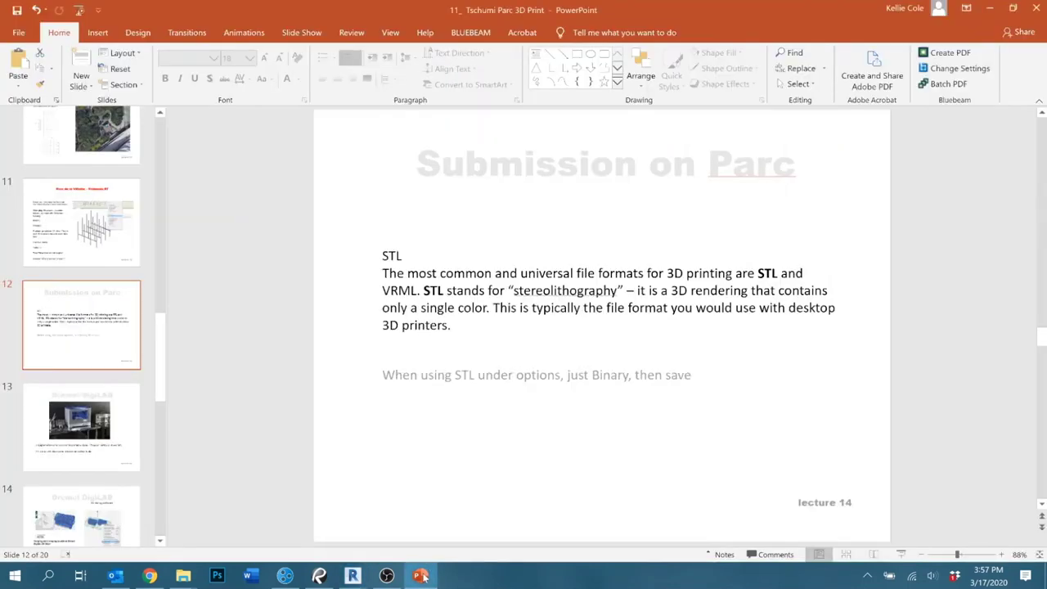
# Highlight 'just Binary, then' in the slide note, then minimize PowerPoint to return to Revit.
pyautogui.moveTo(567, 375); pyautogui.dragTo(664, 374)
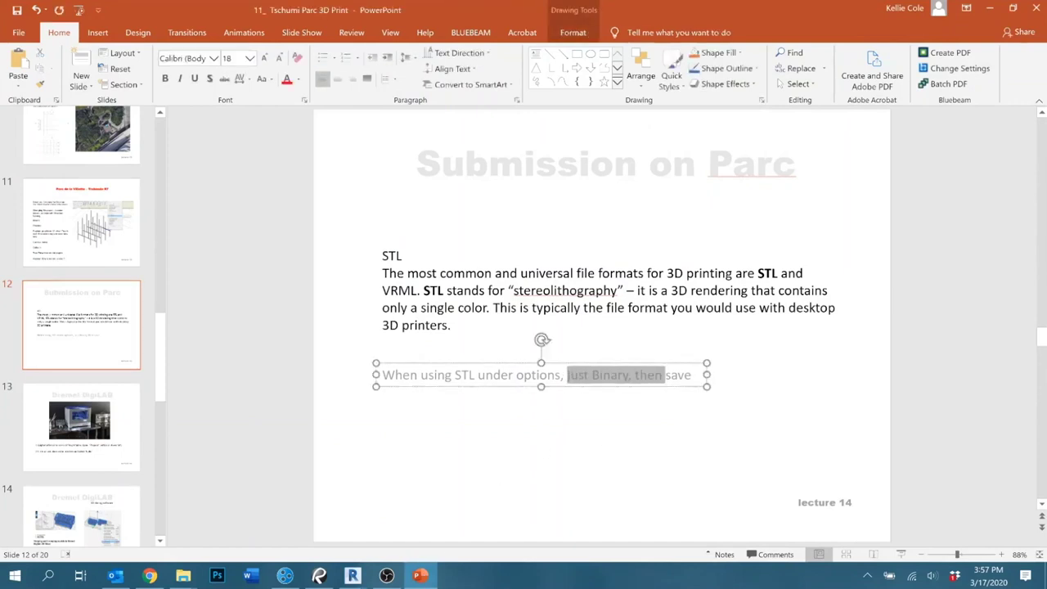
pyautogui.click(990, 8)
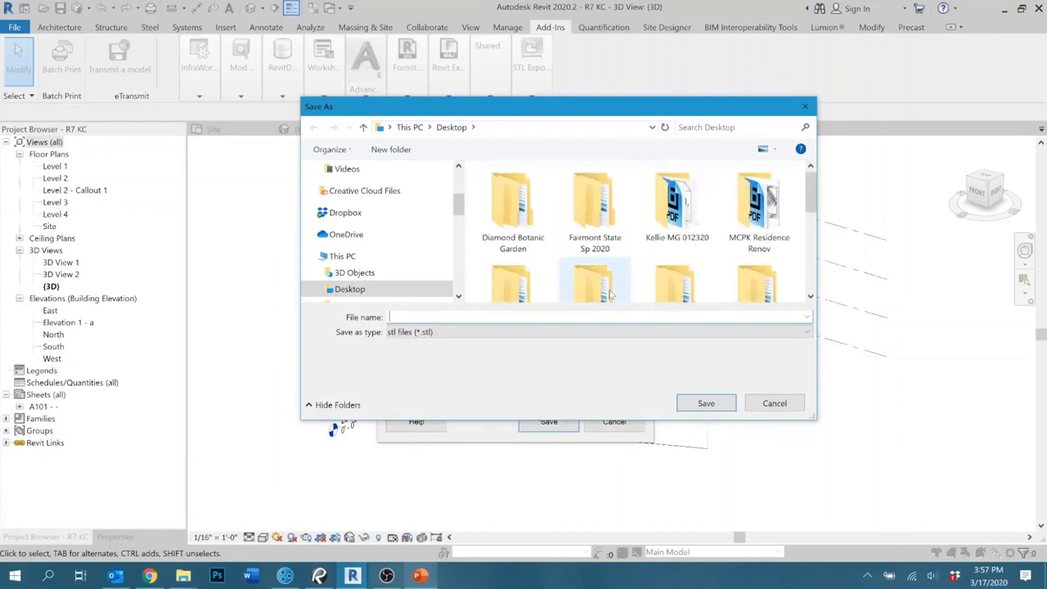
# Browse to Desktop > Fairmont State Sp 2020 > Online Spring 2020 > D Fun II Wk 032320 > Stls Spring 2020.
pyautogui.click(597, 208)
pyautogui.doubleClick(599, 221)
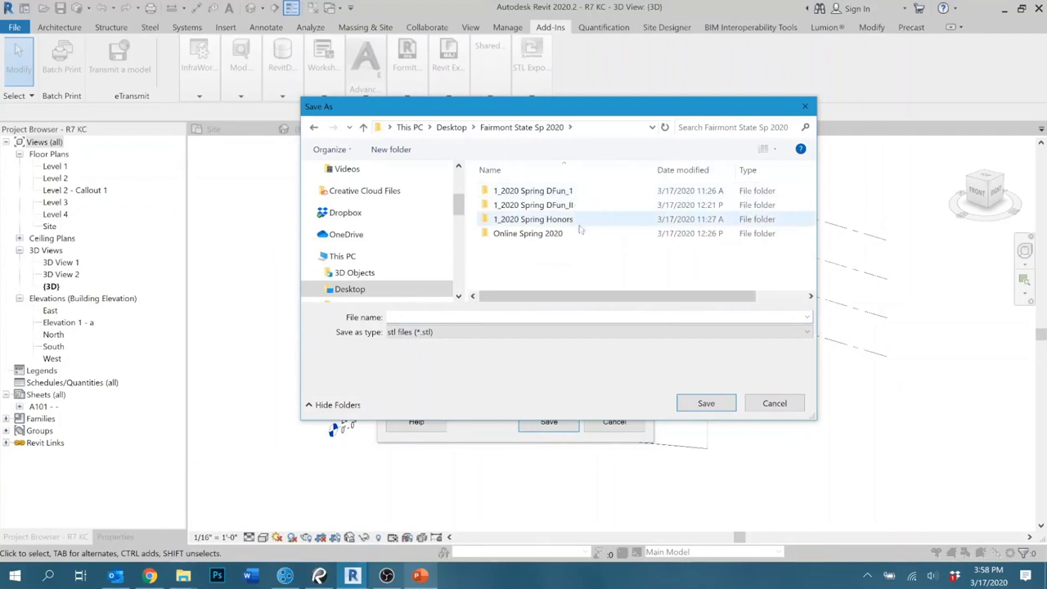
pyautogui.doubleClick(578, 234)
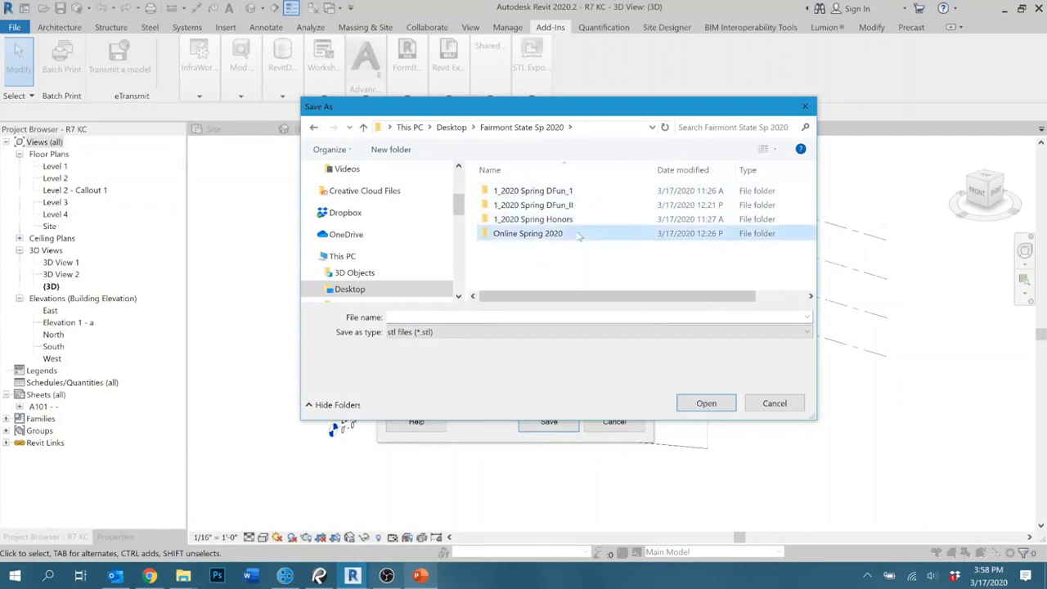
pyautogui.doubleClick(565, 192)
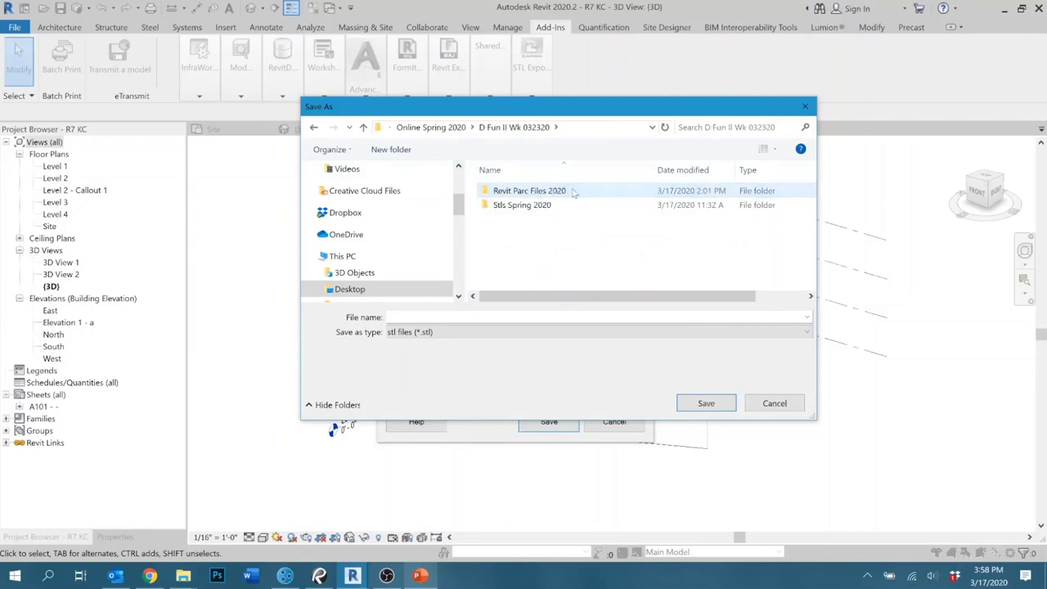
pyautogui.doubleClick(564, 205)
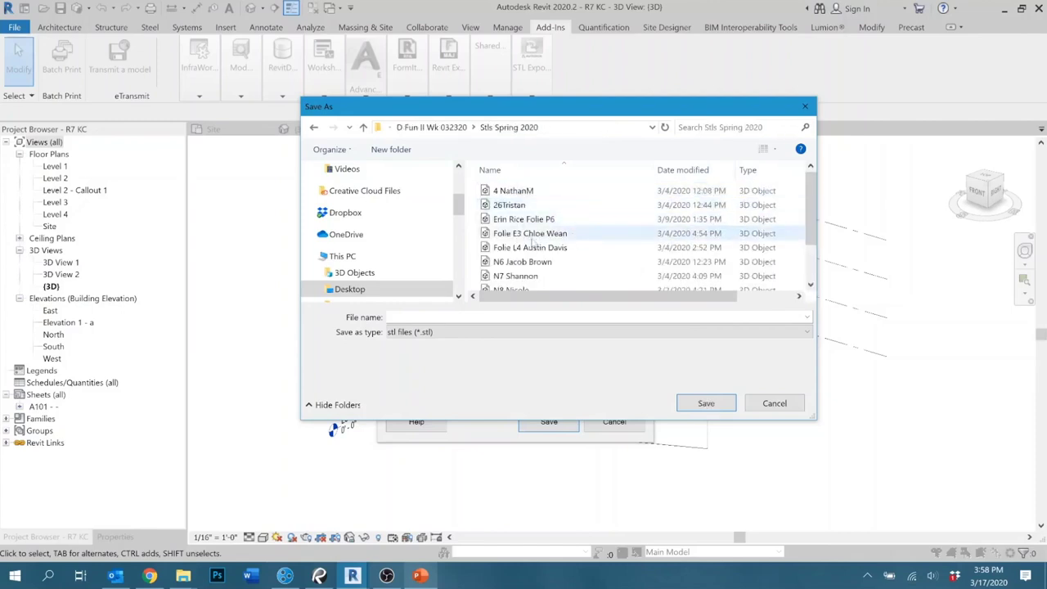
pyautogui.scroll(-2, 523, 237)
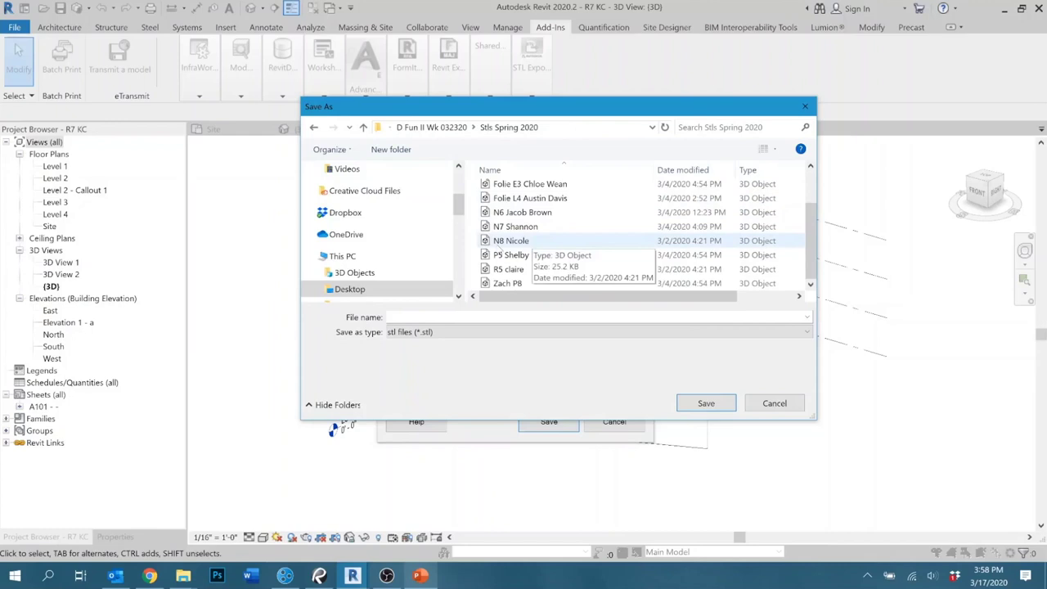
# Name the binary STL file 'R7 KC trial' and save it.
pyautogui.click(391, 317)
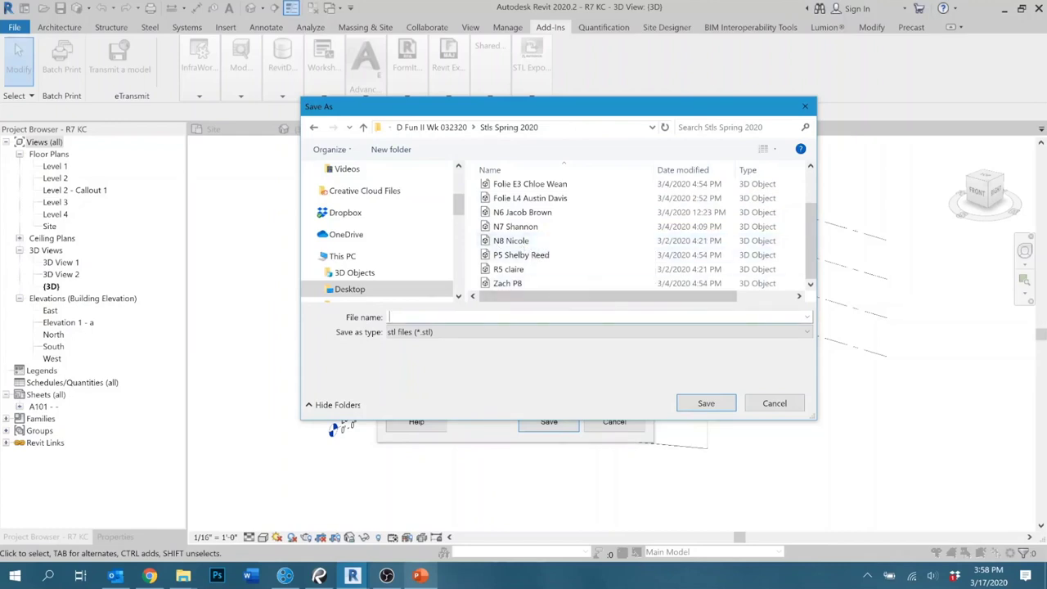
pyautogui.write('r')
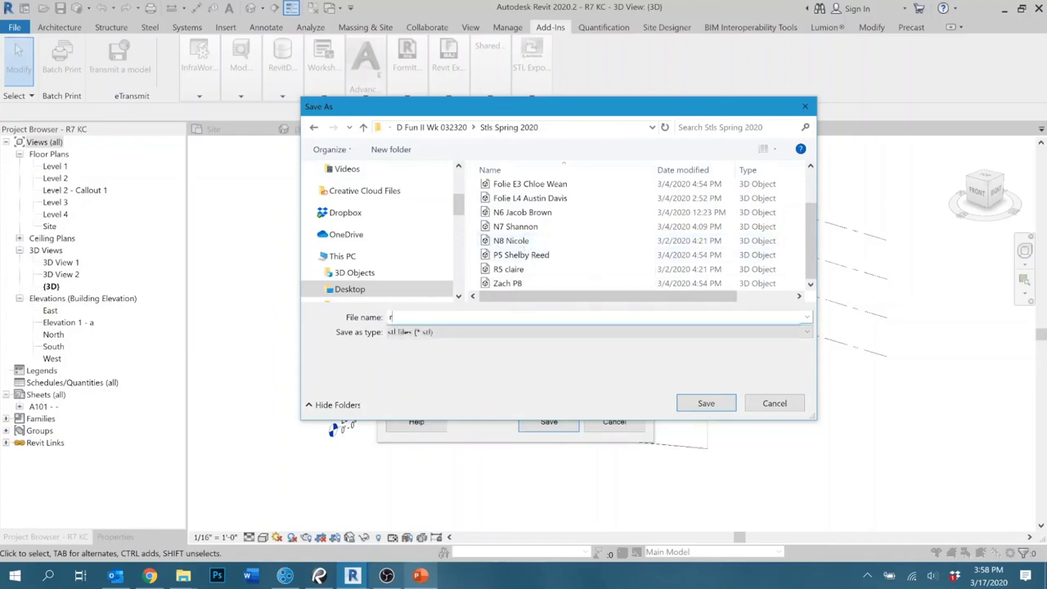
pyautogui.press('BackSpace')
pyautogui.write('R7 KC')
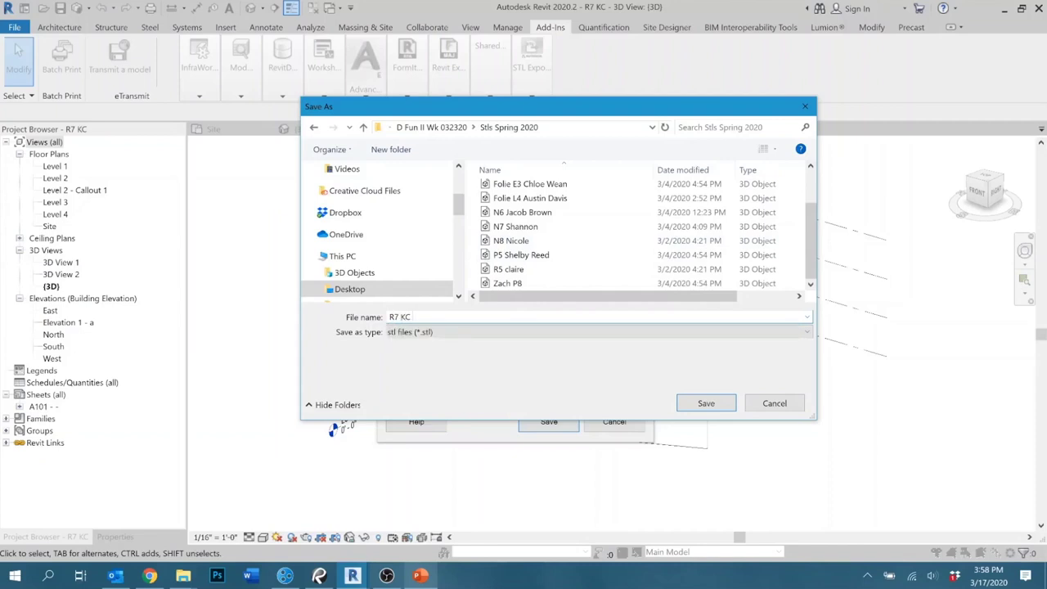
pyautogui.write(' trial')
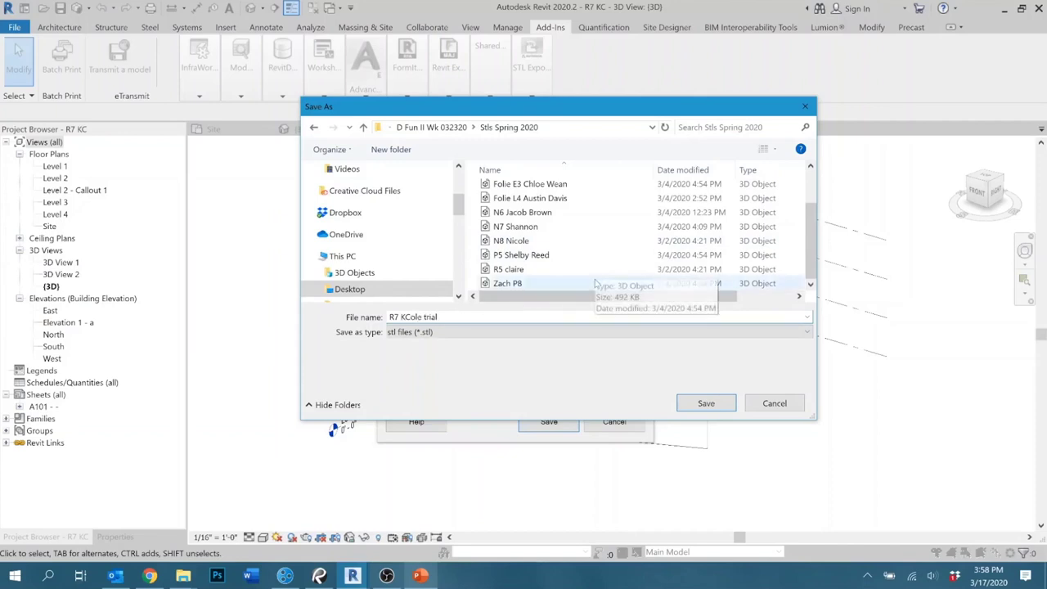
pyautogui.click(706, 403)
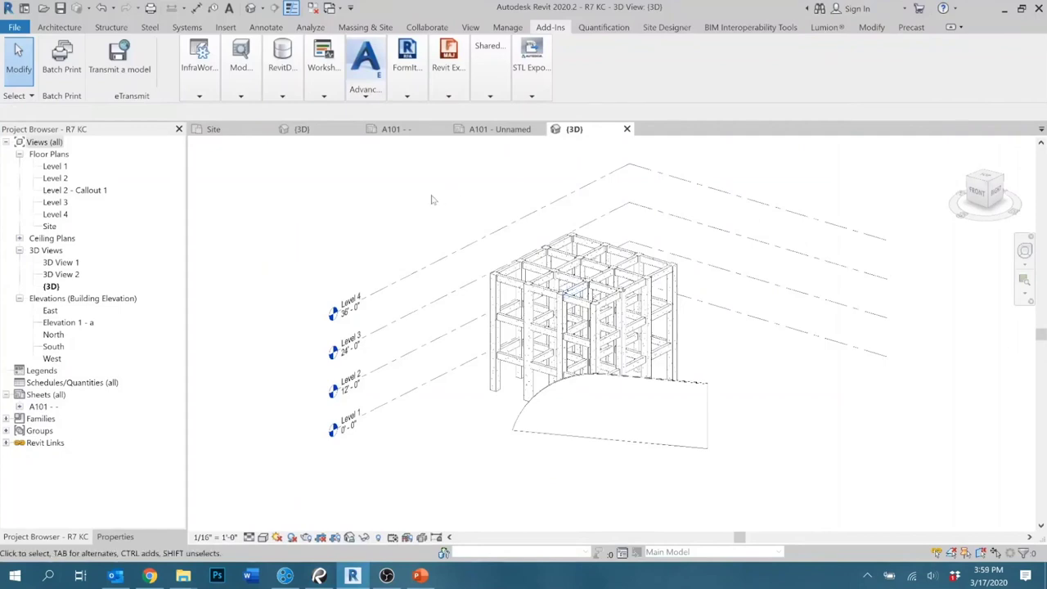
# Shift the model lower in the view and glance at the current file's linked models list.
pyautogui.scroll(-3, 434, 201)
pyautogui.moveTo(382, 179); pyautogui.dragTo(382, 239, button='middle')
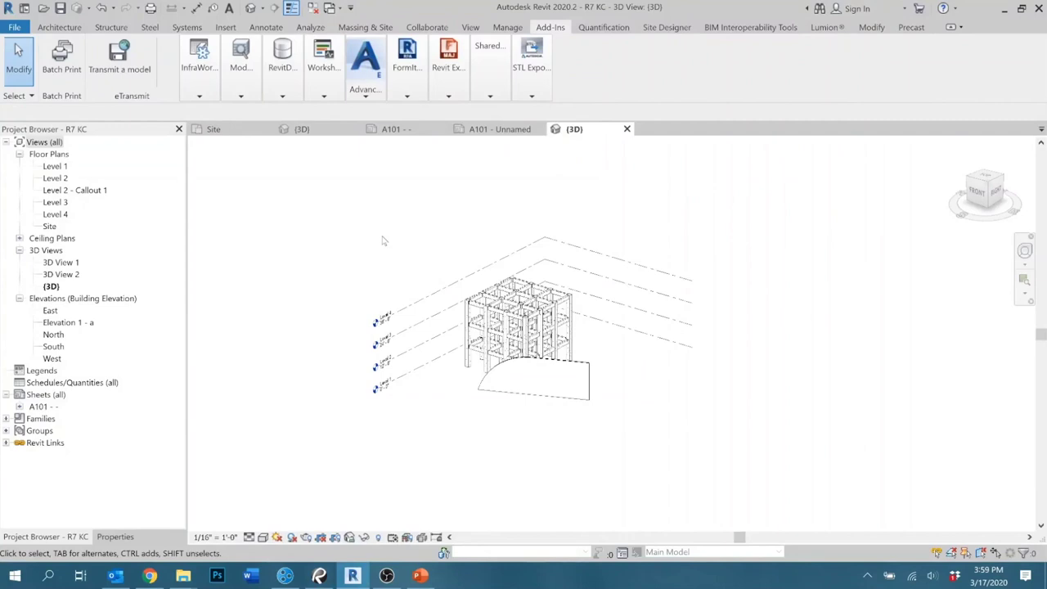
pyautogui.click(225, 28)
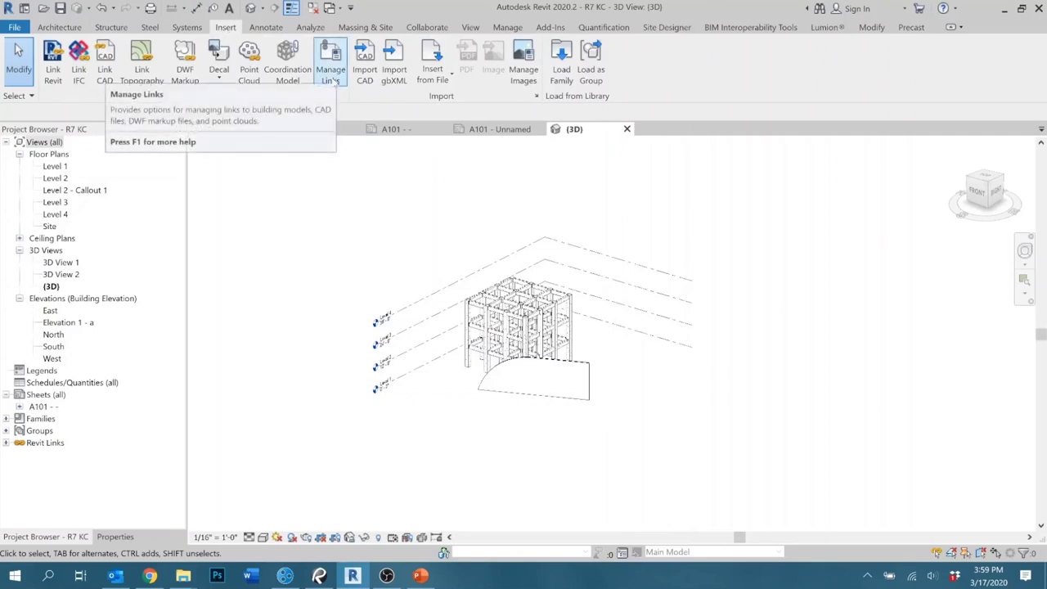
pyautogui.click(331, 75)
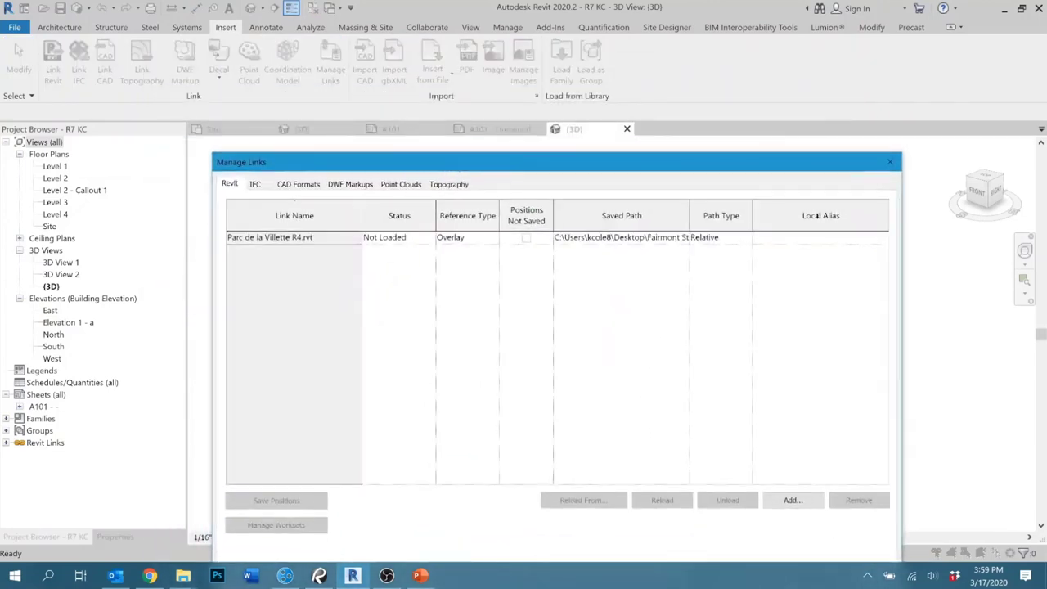
pyautogui.click(895, 162)
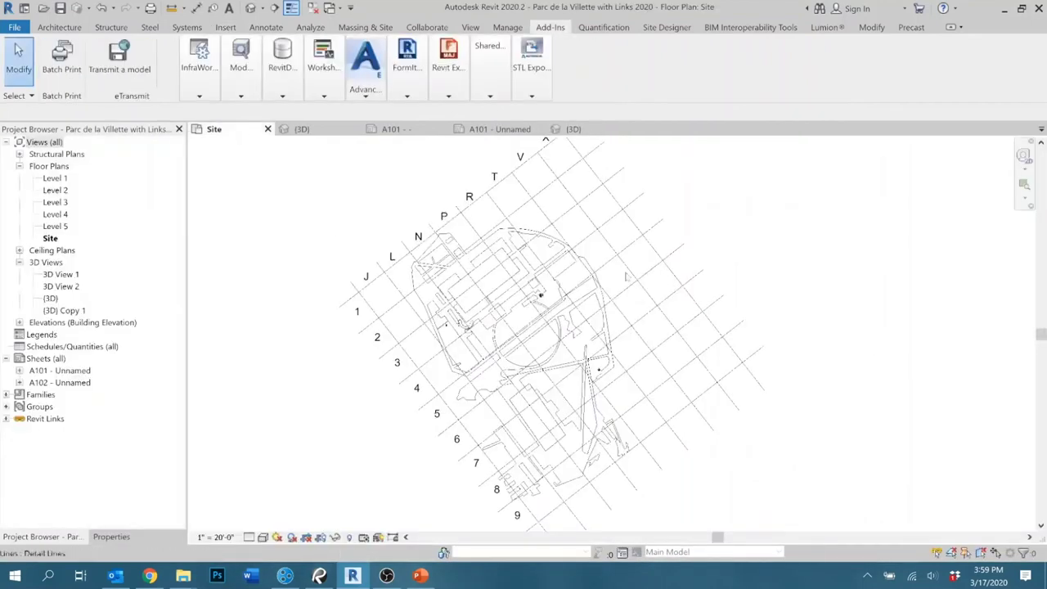
# In the site file's Manage Links, widen Status, select the R7 KC.rvt and L3 rows, and confirm.
pyautogui.click(188, 66)
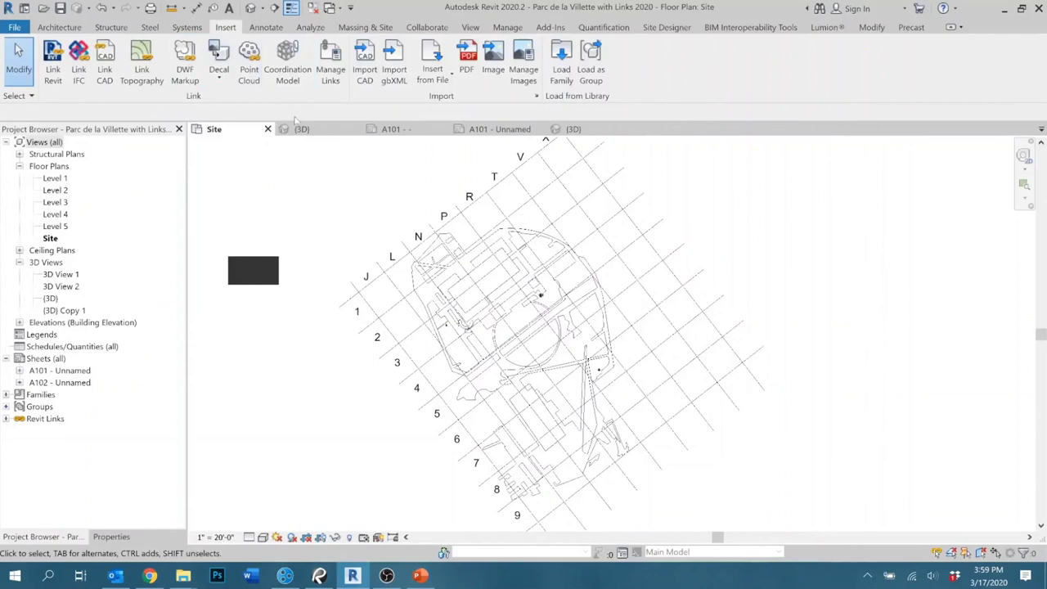
pyautogui.click(330, 62)
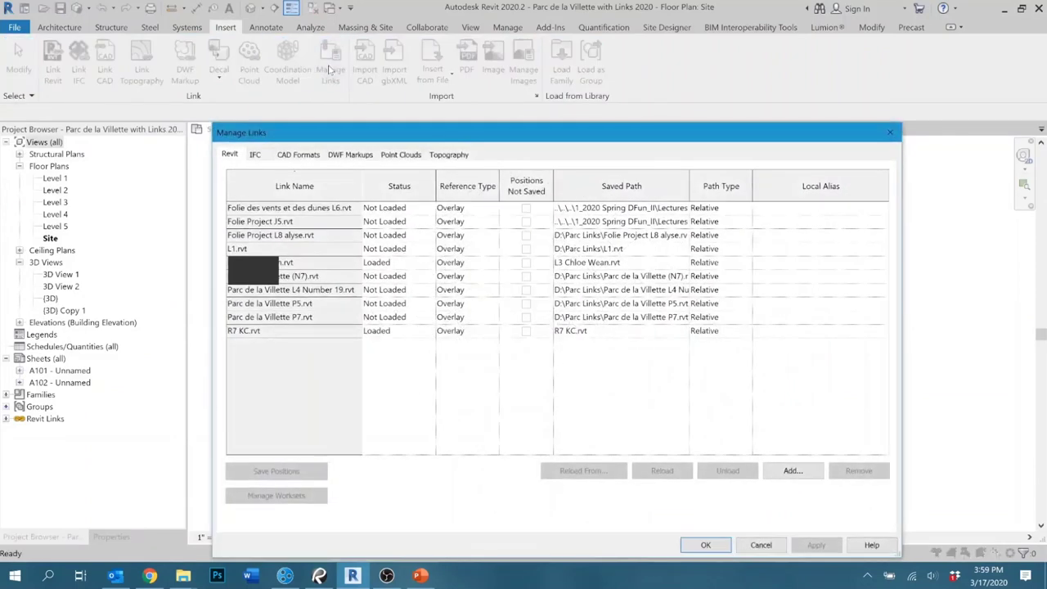
pyautogui.moveTo(433, 176); pyautogui.dragTo(508, 178)
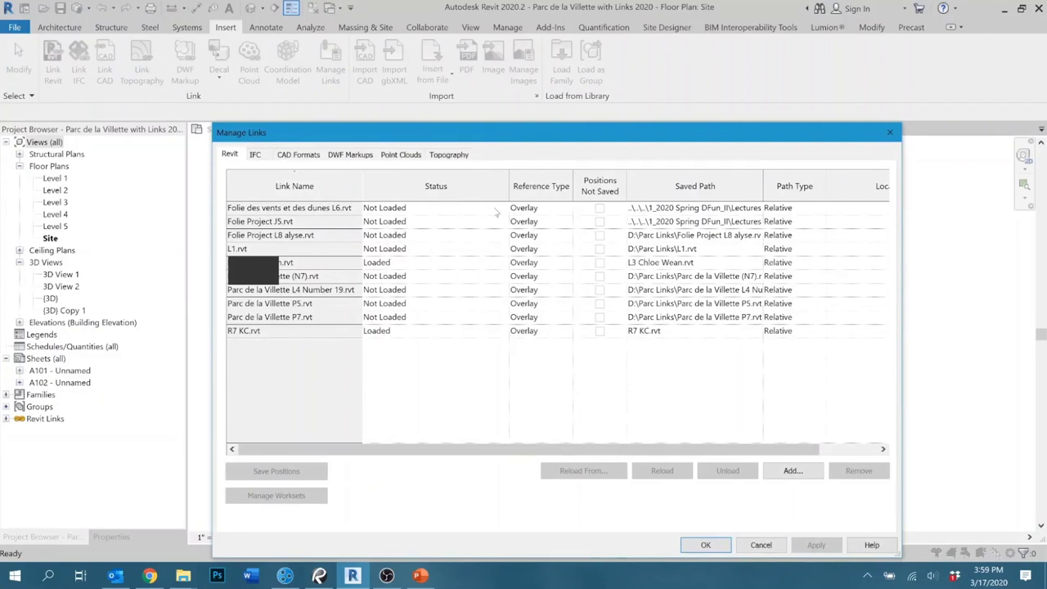
pyautogui.click(305, 331)
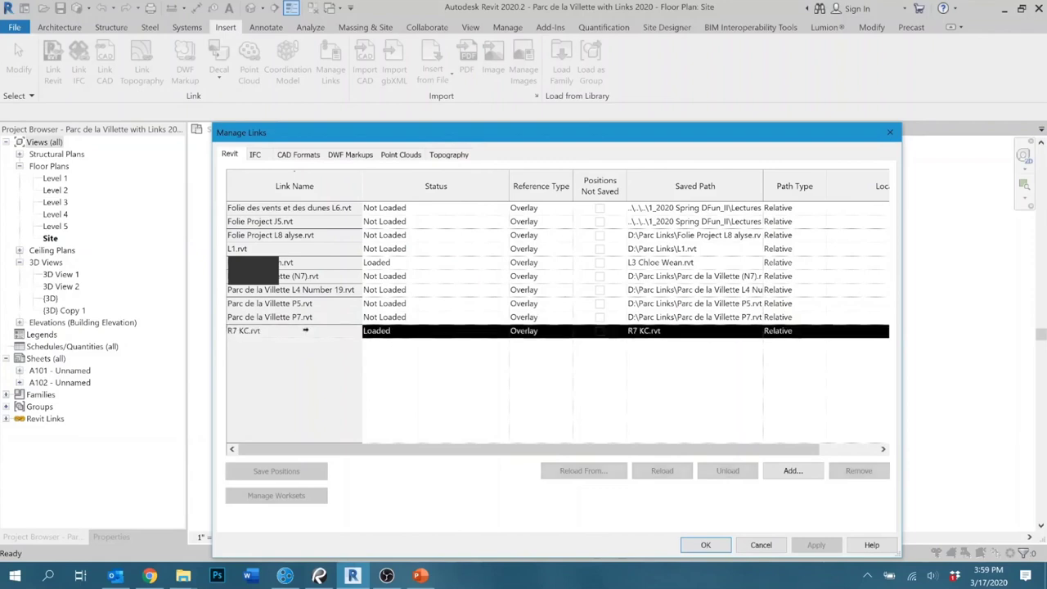
pyautogui.click(326, 262)
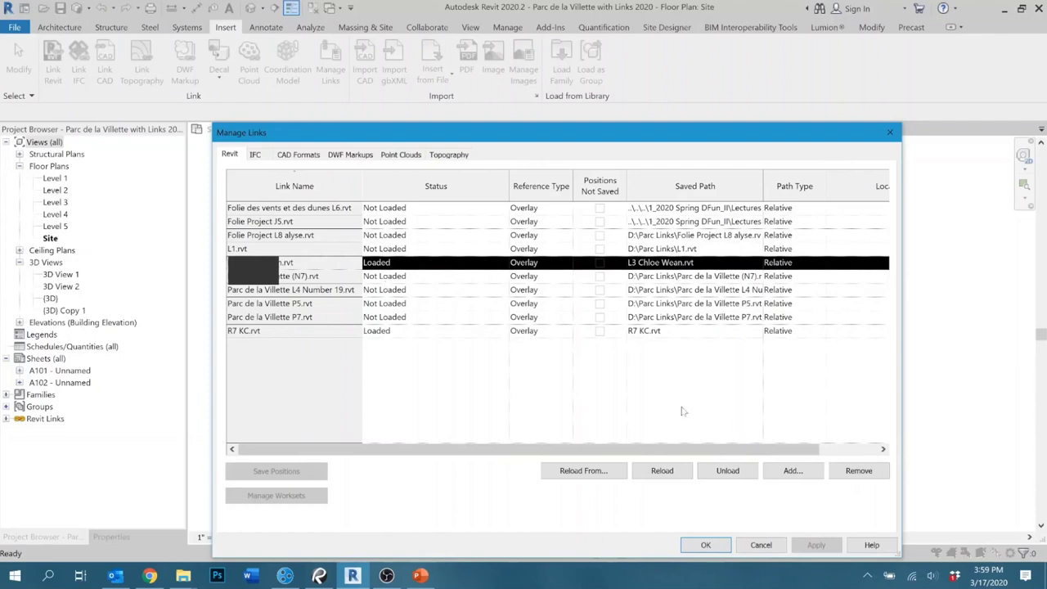
pyautogui.click(704, 545)
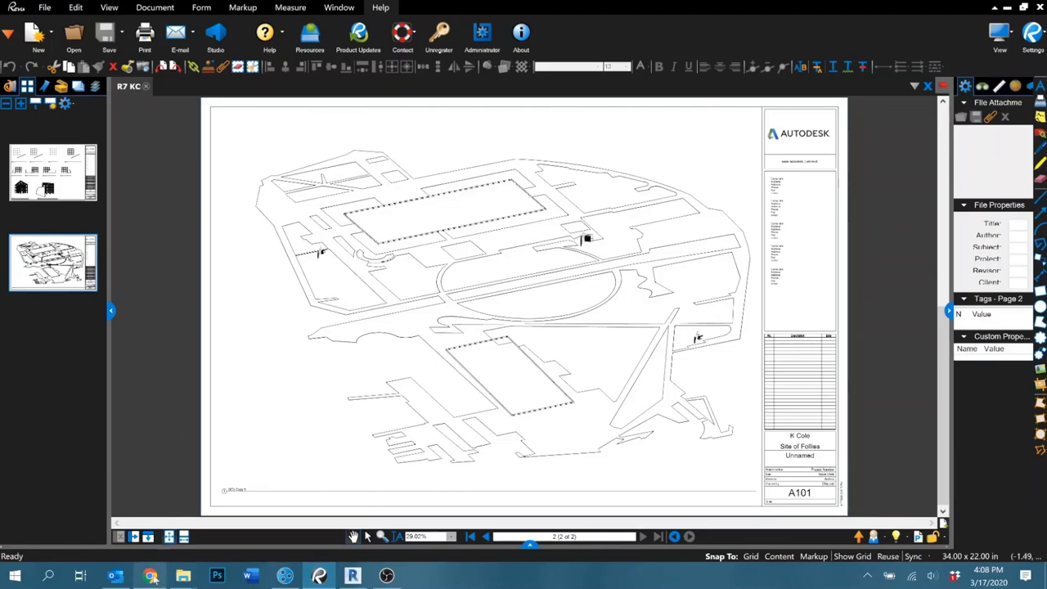
# Leave the A101 Site of Follies sheet in Revu for the revitforum thread in Chrome.
pyautogui.click(150, 574)
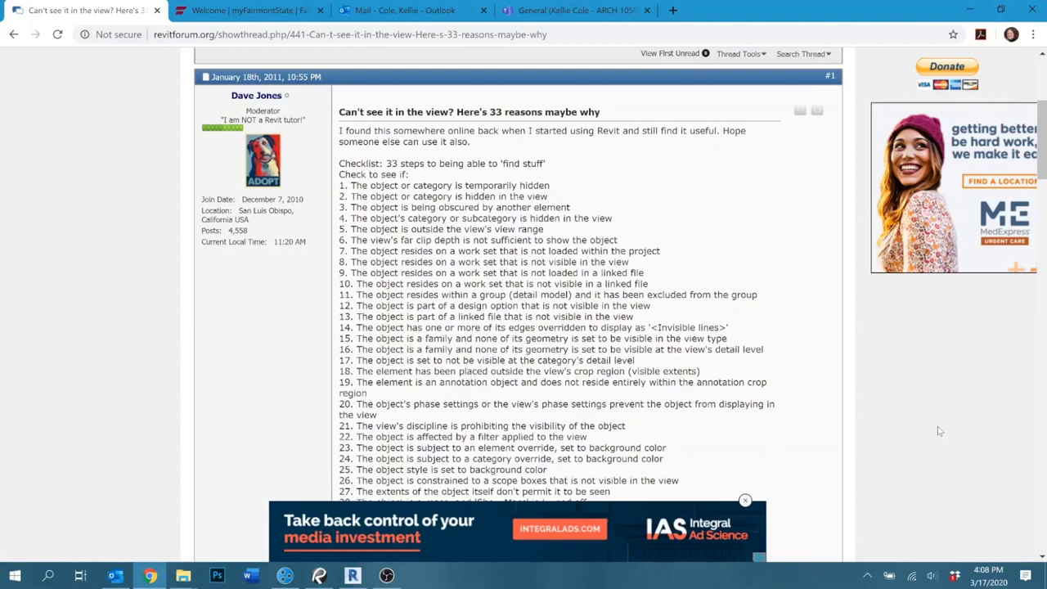
# Close the bottom ad banner and scroll the post to show checklist items 28–33.
pyautogui.click(745, 500)
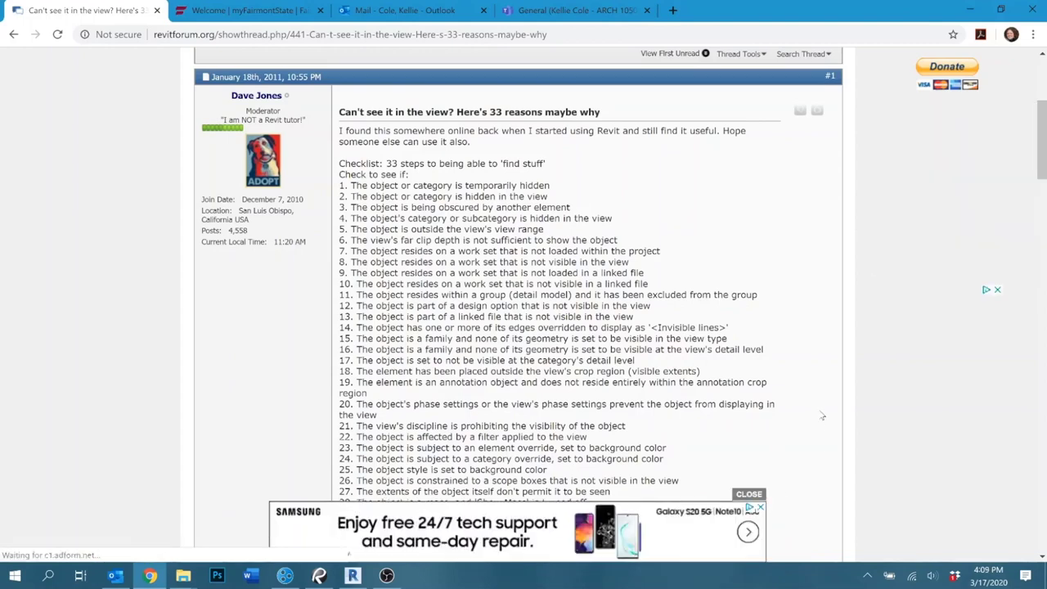
pyautogui.scroll(-3, 787, 384)
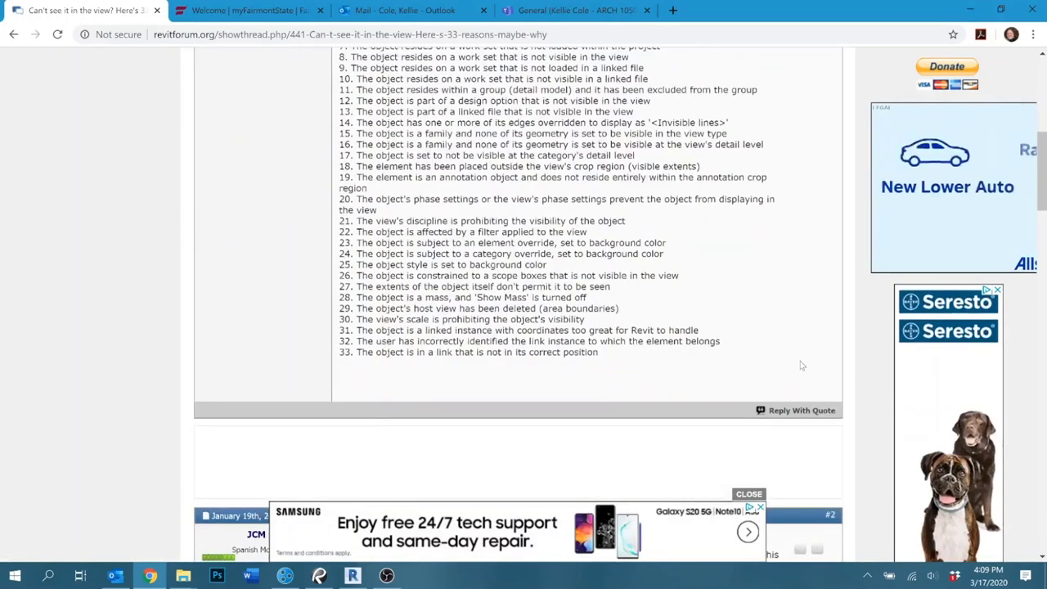
pyautogui.scroll(2, 799, 366)
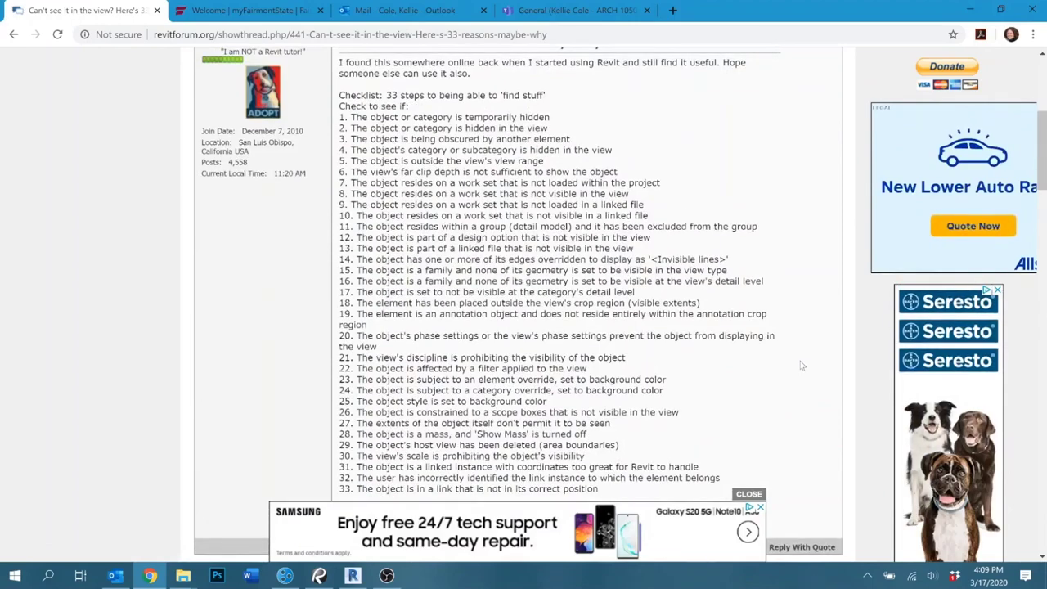